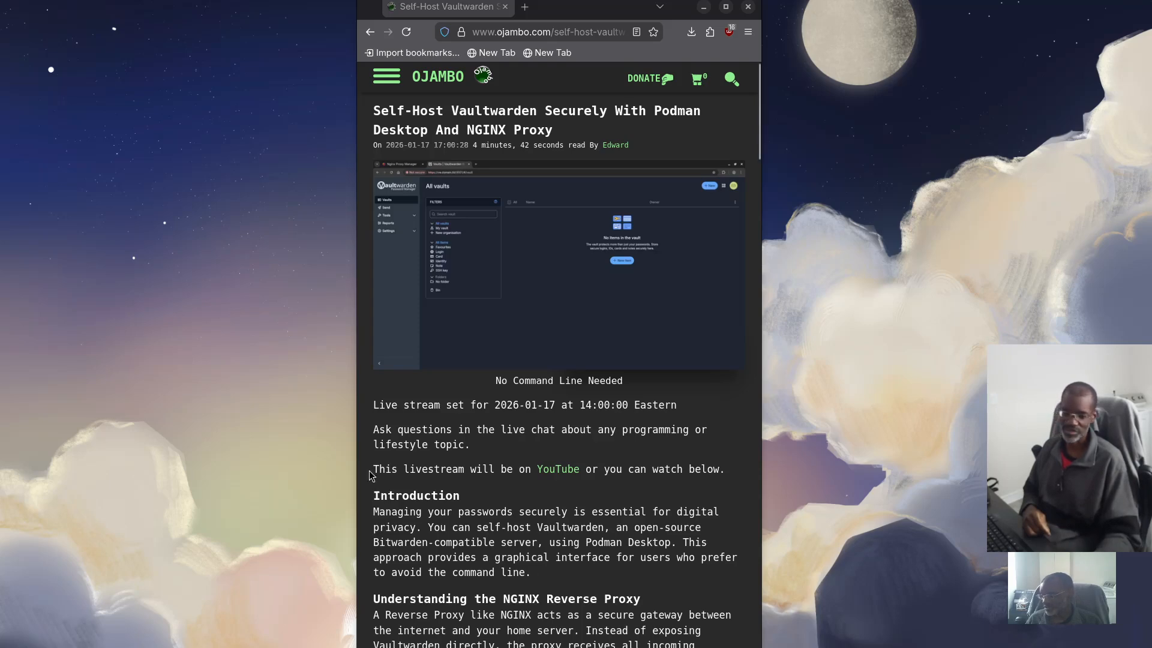
Scroll the ojambo.com Vaultwarden article down to the Introduction and NGINX reverse proxy explanation
scroll(423, 459, "down", 3)
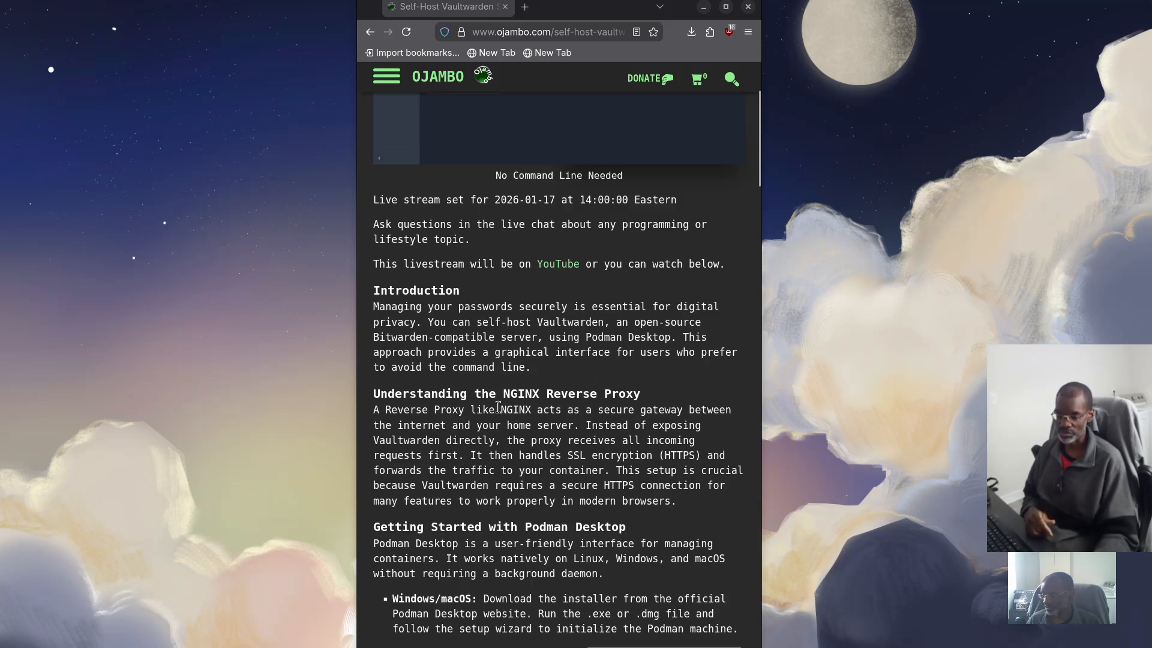
scroll(498, 407, "down", 3)
Scroll to the Podman Desktop install steps, including sudo dnf install podman-desktop, and the Vaultwarden UI heading
scroll(498, 407, "down", 1)
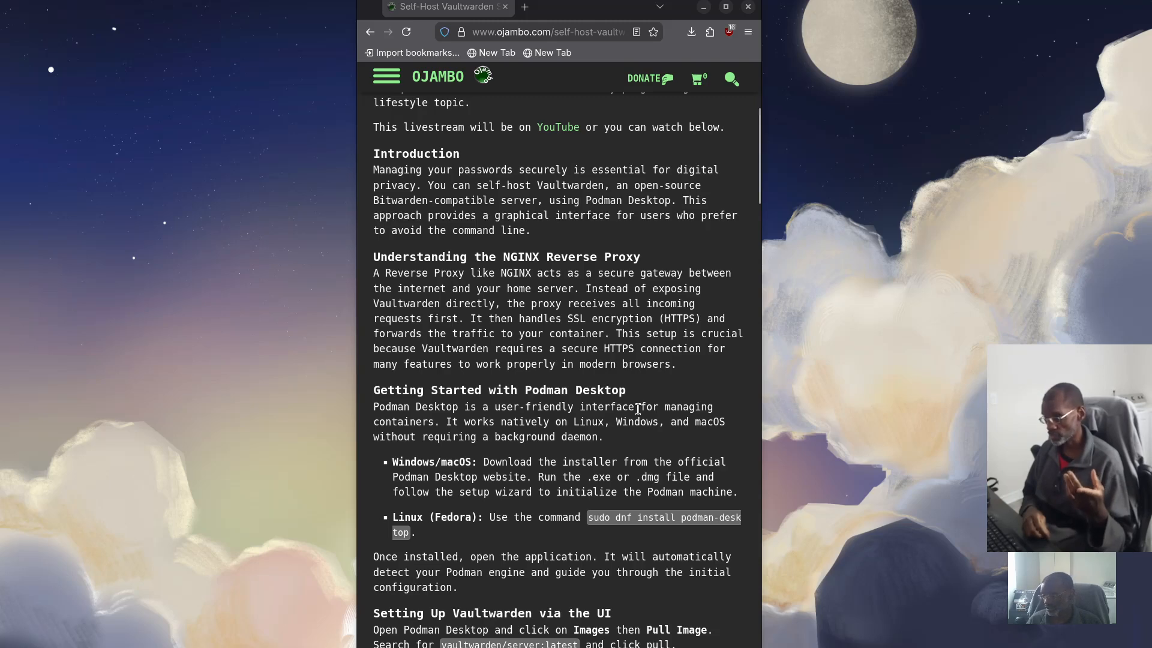
scroll(597, 376, "down", 2)
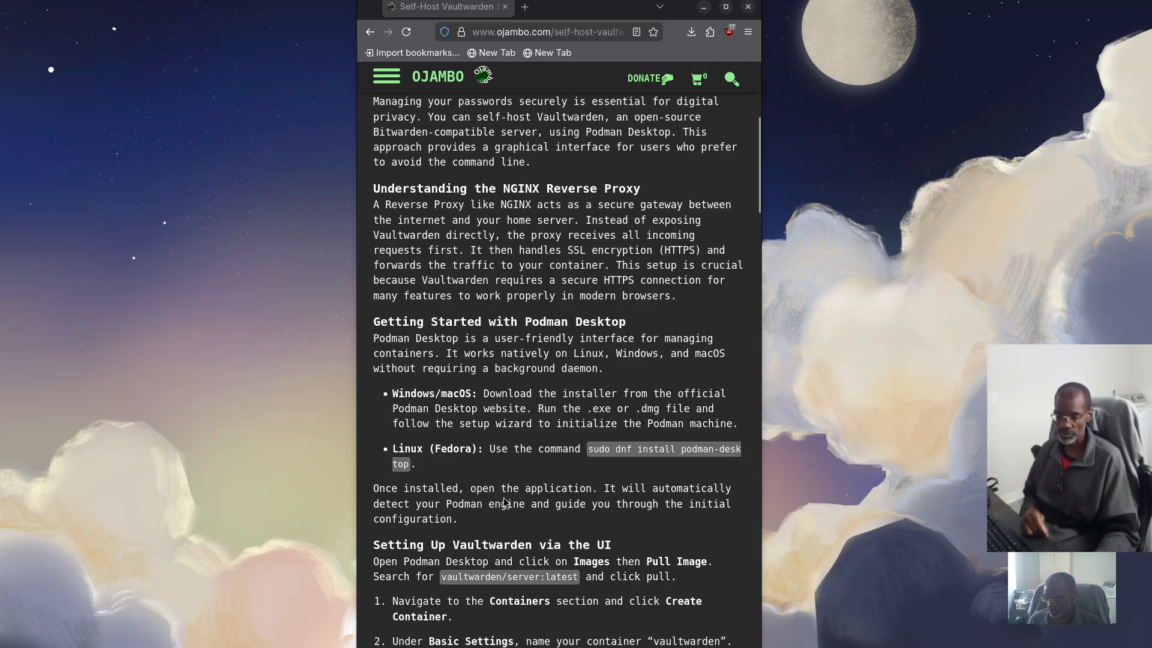
Read through the Setting Up Vaultwarden and Configuring the Reverse Proxy lists down to the Screenshots section
scroll(499, 469, "down", 2)
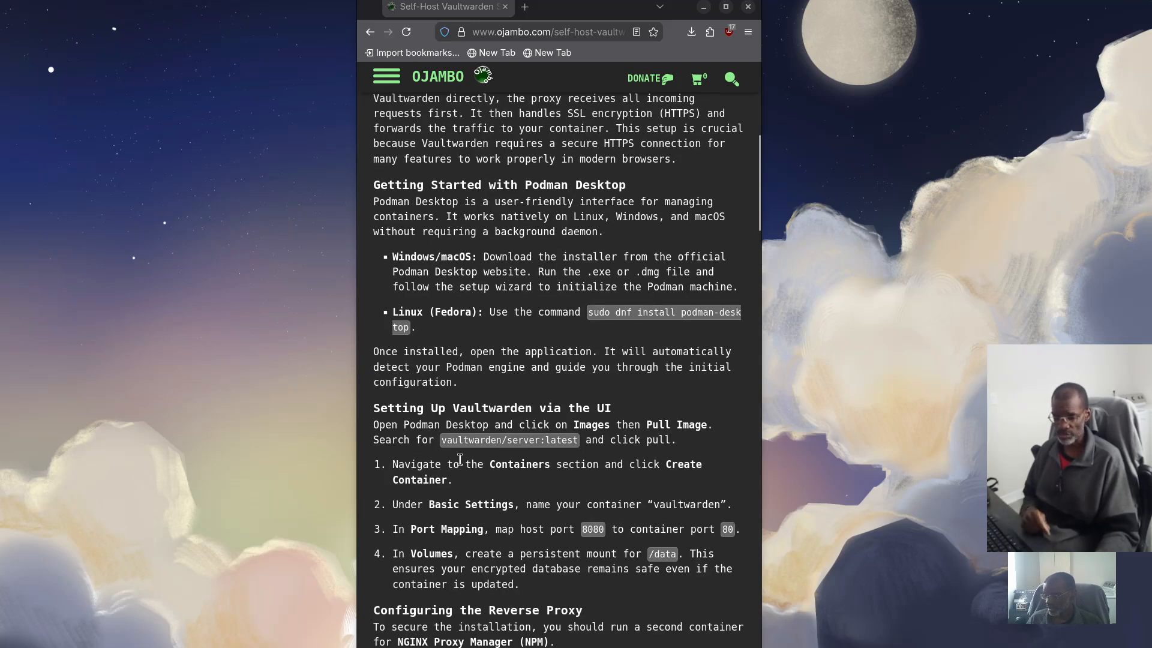
scroll(473, 466, "down", 1)
scroll(477, 453, "up", 1)
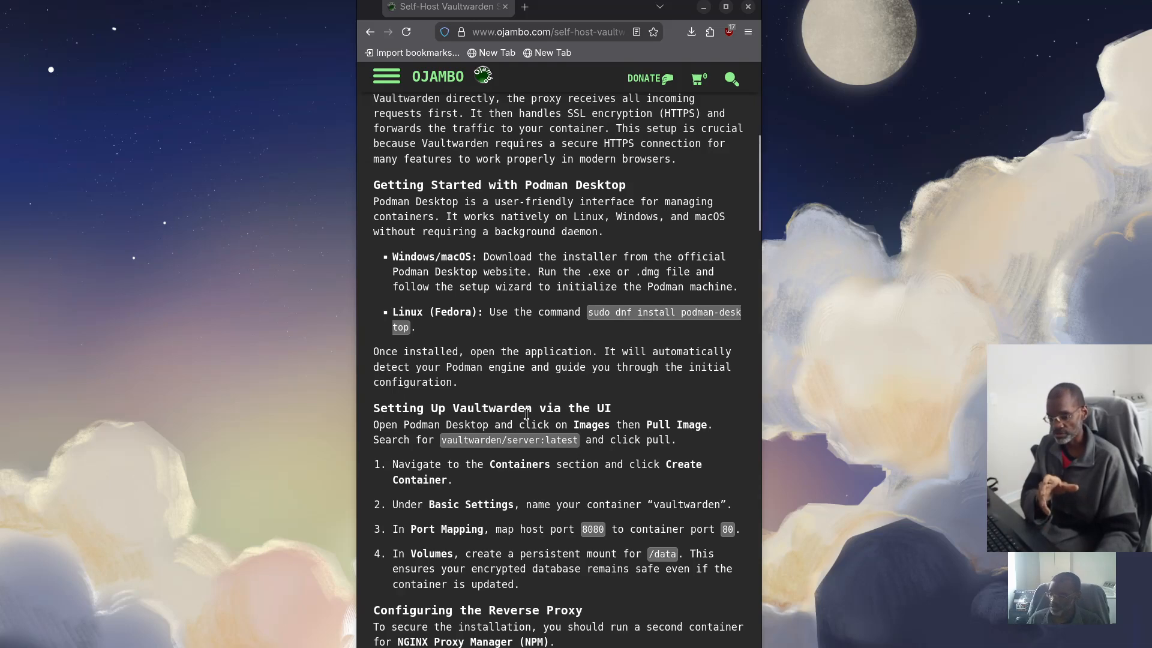
scroll(541, 461, "down", 3)
scroll(541, 461, "down", 2)
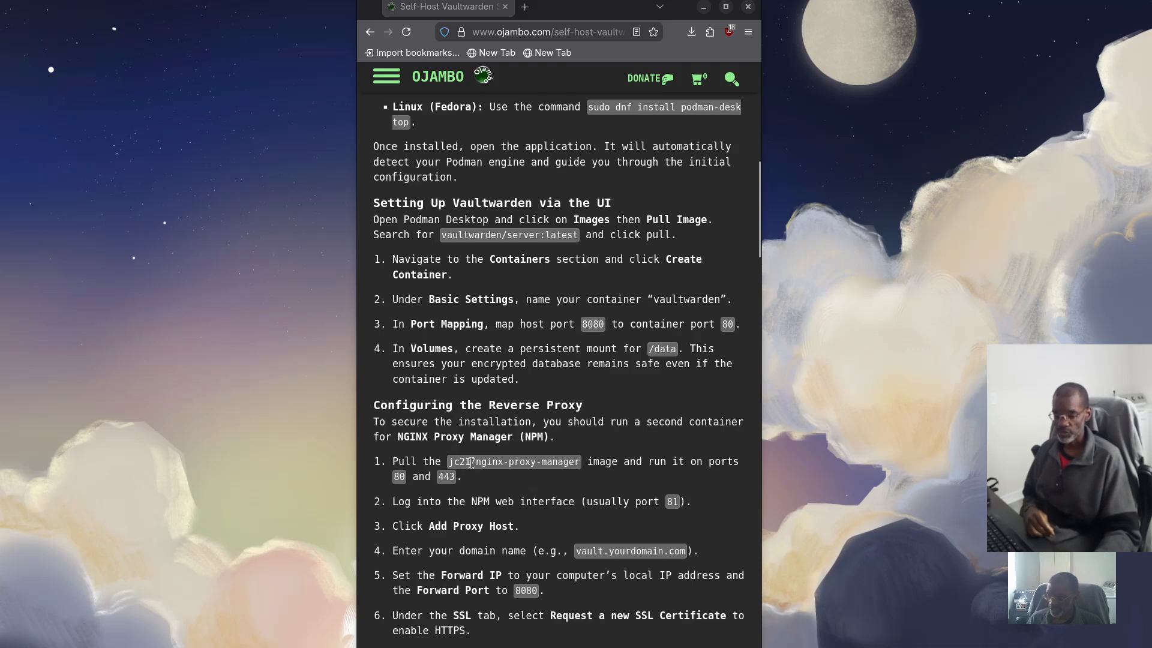
scroll(520, 477, "down", 5)
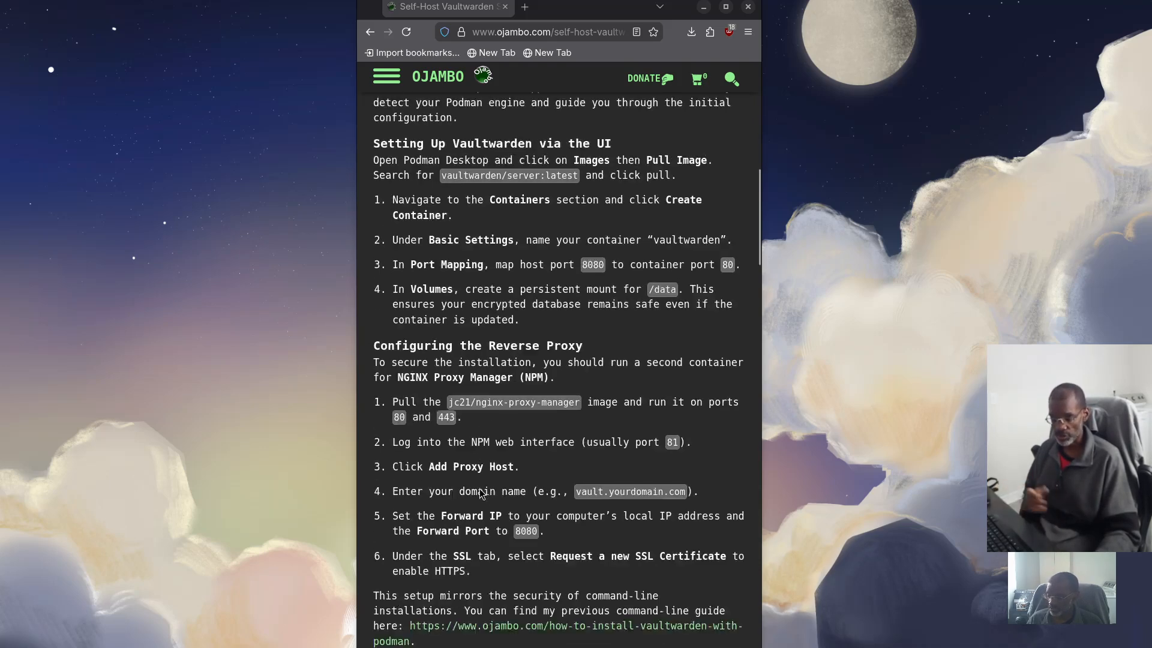
scroll(549, 485, "down", 1)
scroll(540, 438, "up", 1)
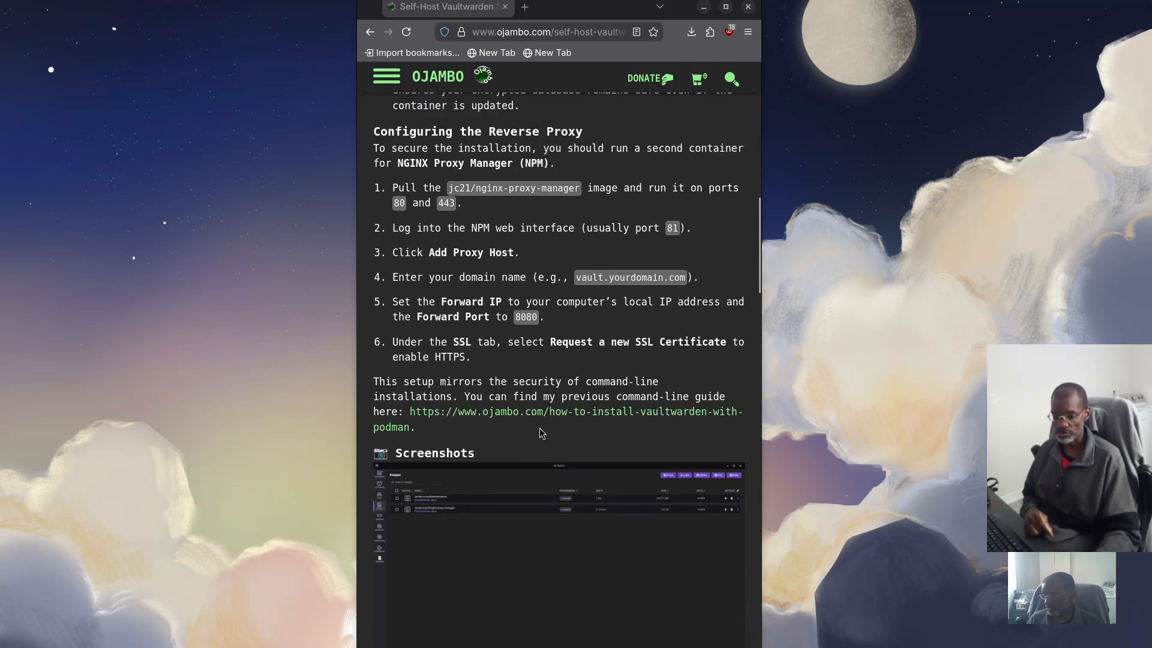
scroll(544, 557, "up", 2)
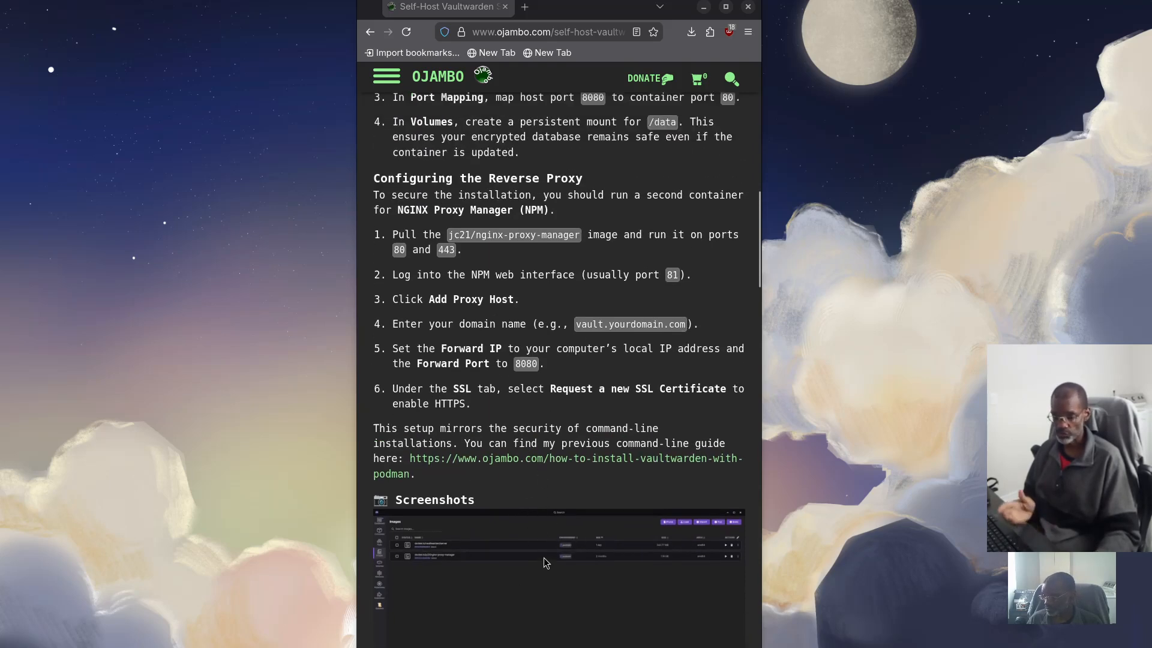
scroll(521, 480, "down", 2)
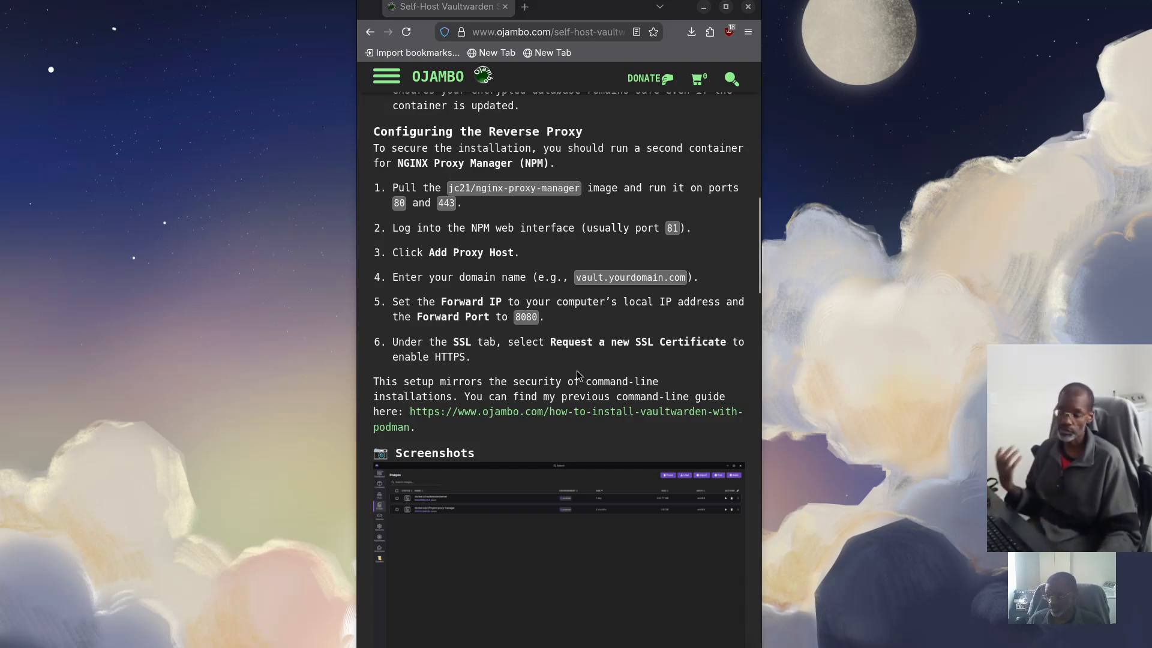
scroll(569, 376, "down", 5)
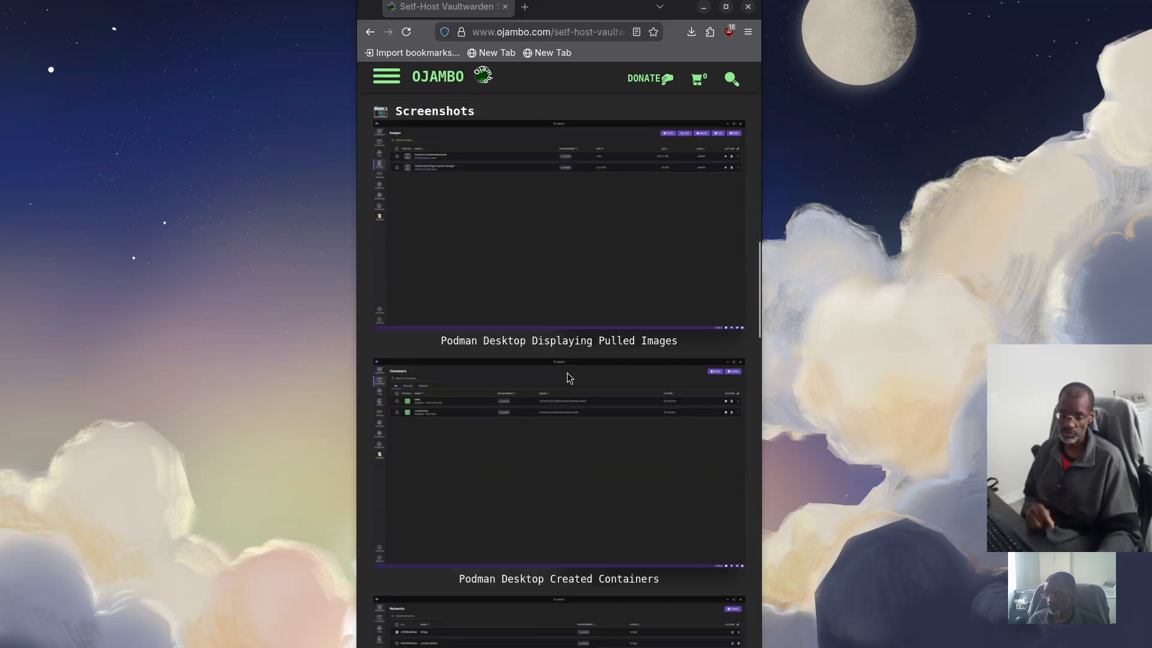
Scroll through the network, proxy and login screenshots to the Live YouTube Screencast section
scroll(569, 373, "down", 1)
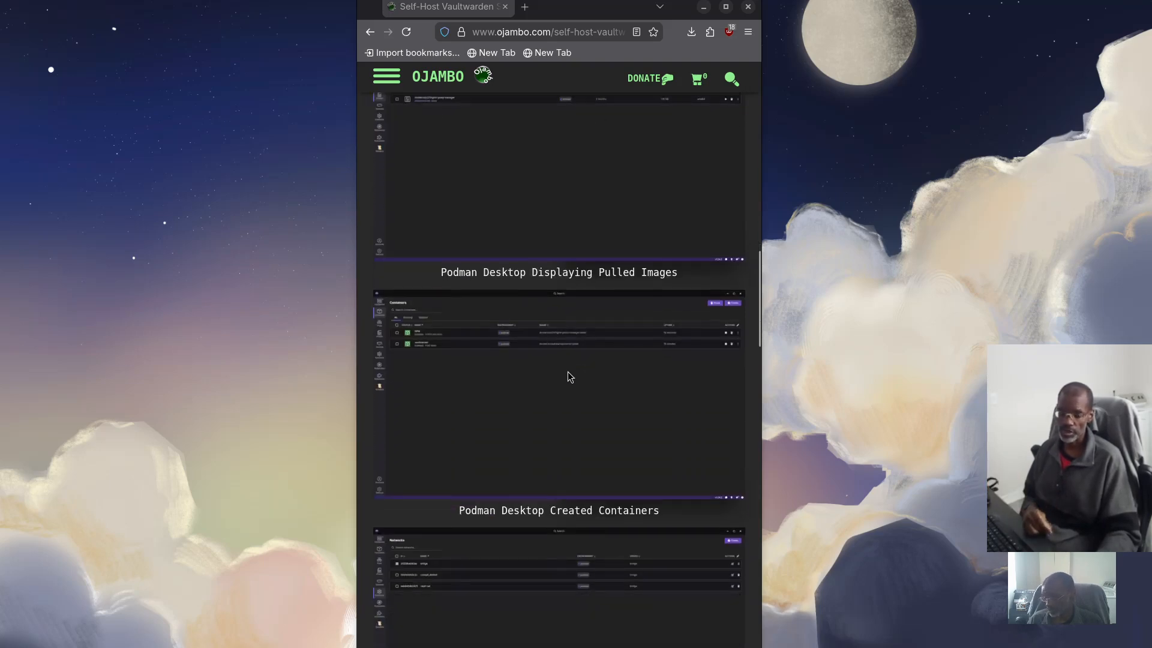
scroll(525, 339, "up", 5)
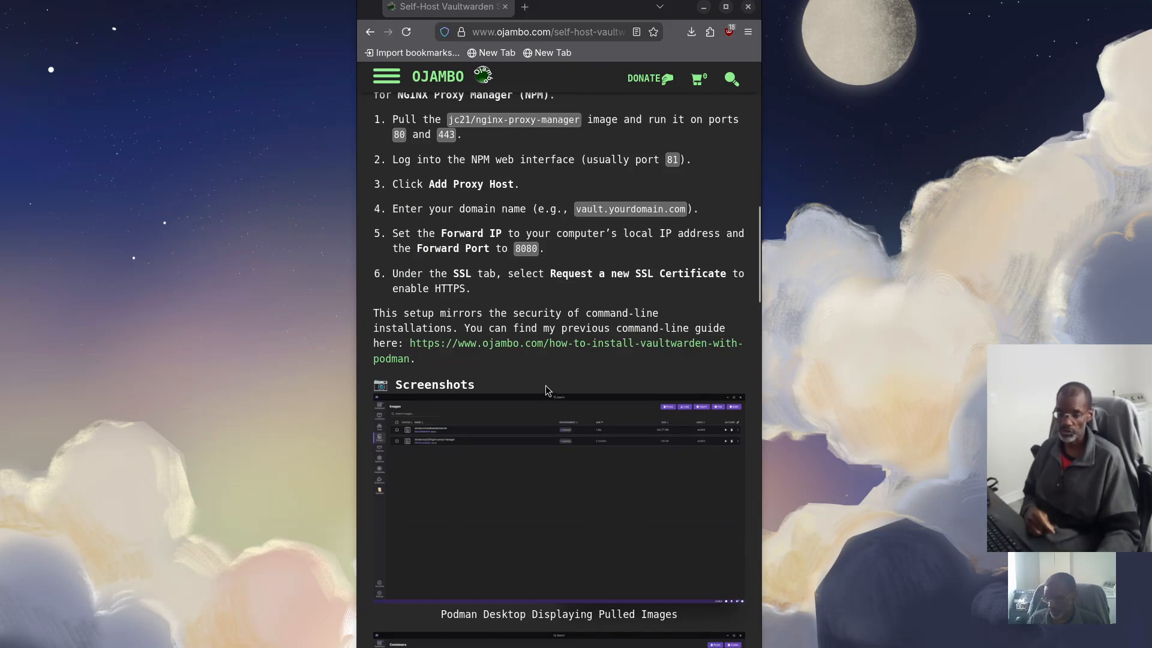
scroll(546, 389, "down", 8)
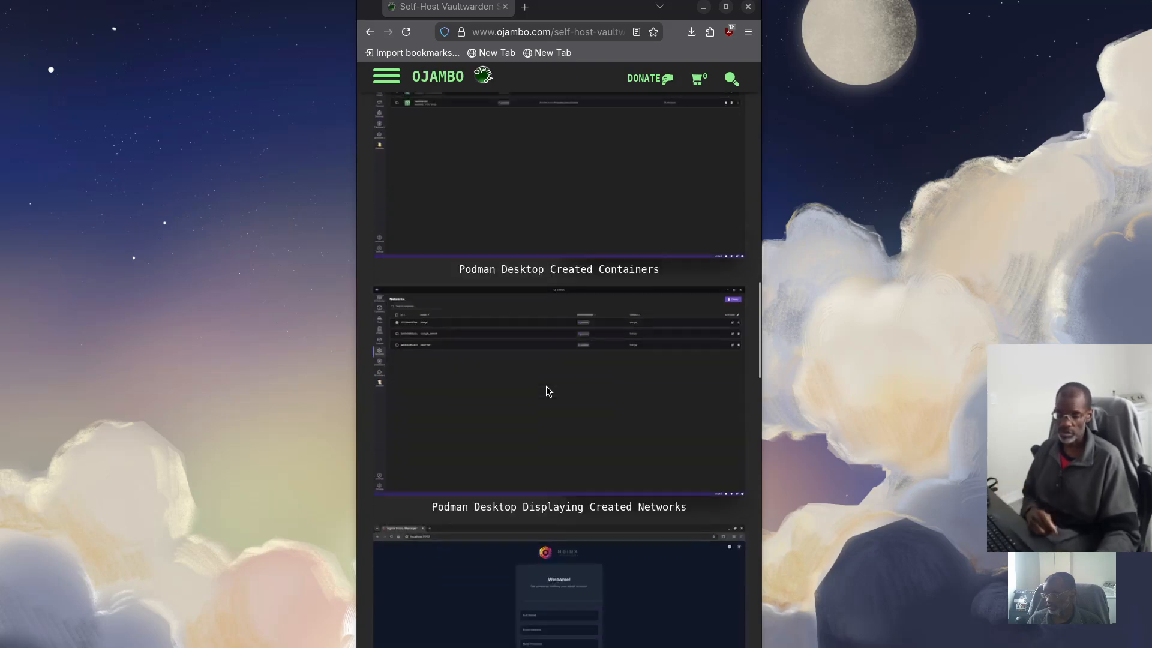
scroll(547, 390, "down", 3)
scroll(505, 294, "down", 13)
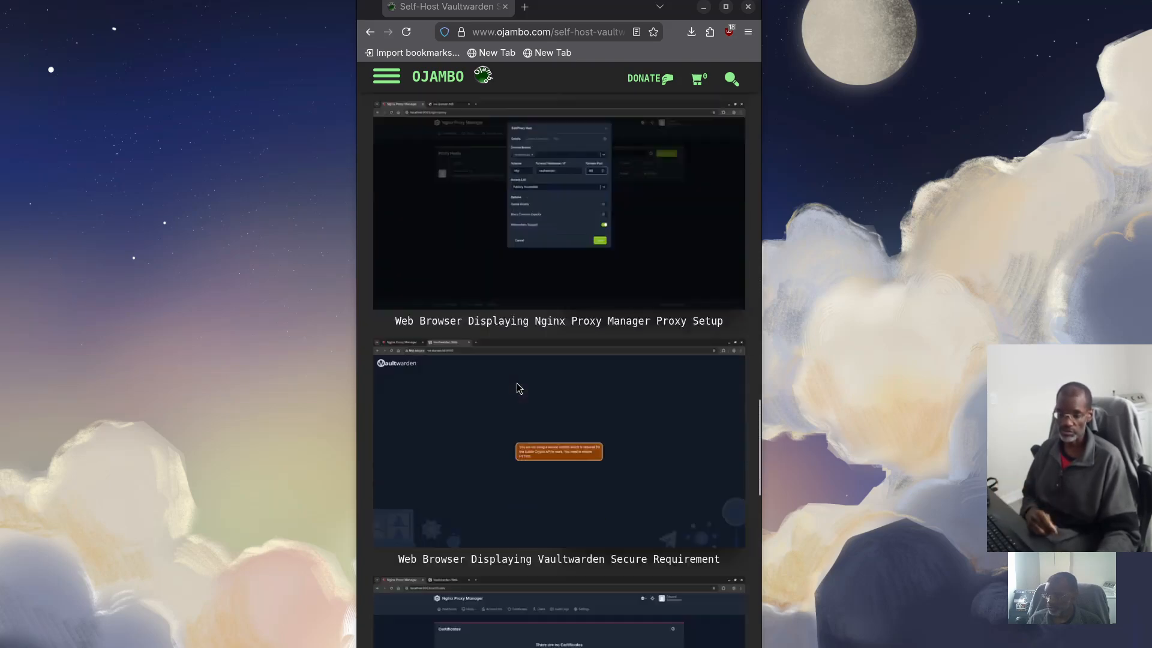
scroll(526, 390, "down", 8)
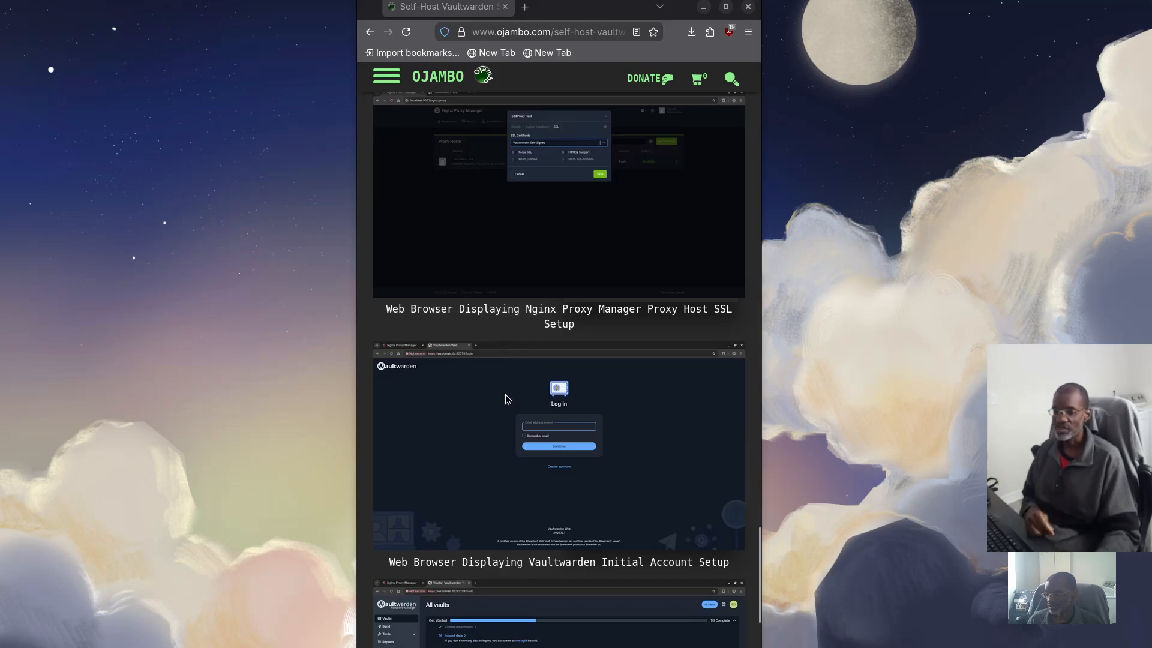
scroll(505, 399, "down", 8)
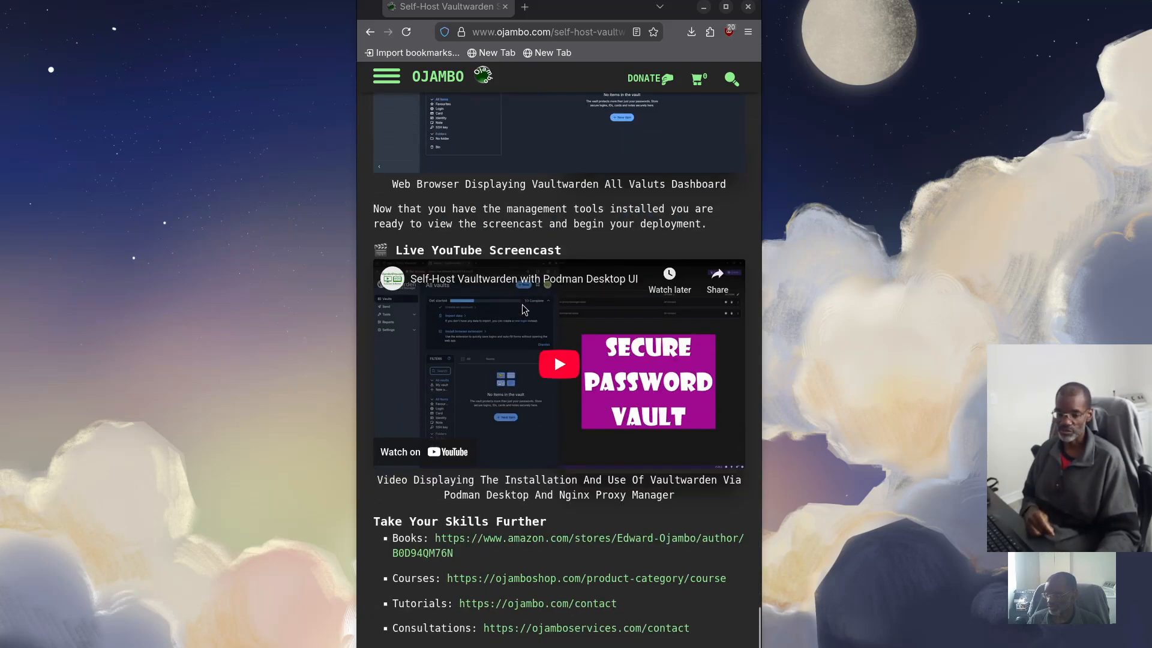
Play and pause the embedded screencast, then scroll to Recommended Resources and the author bio
left_click(559, 364)
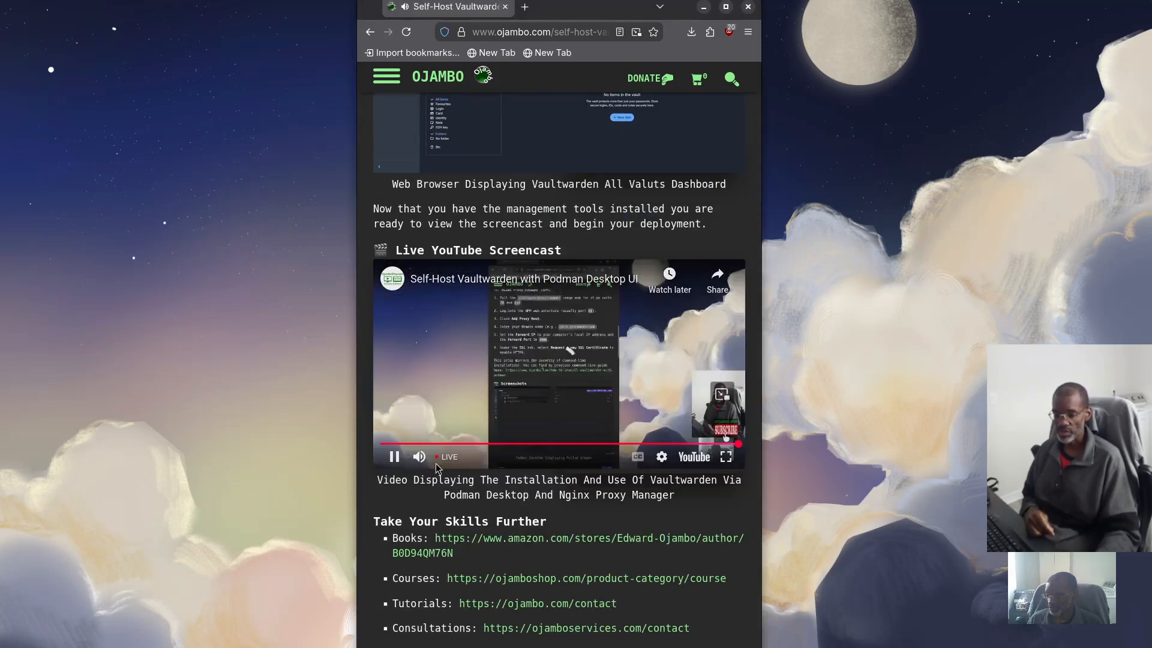
left_click(394, 457)
scroll(479, 474, "down", 4)
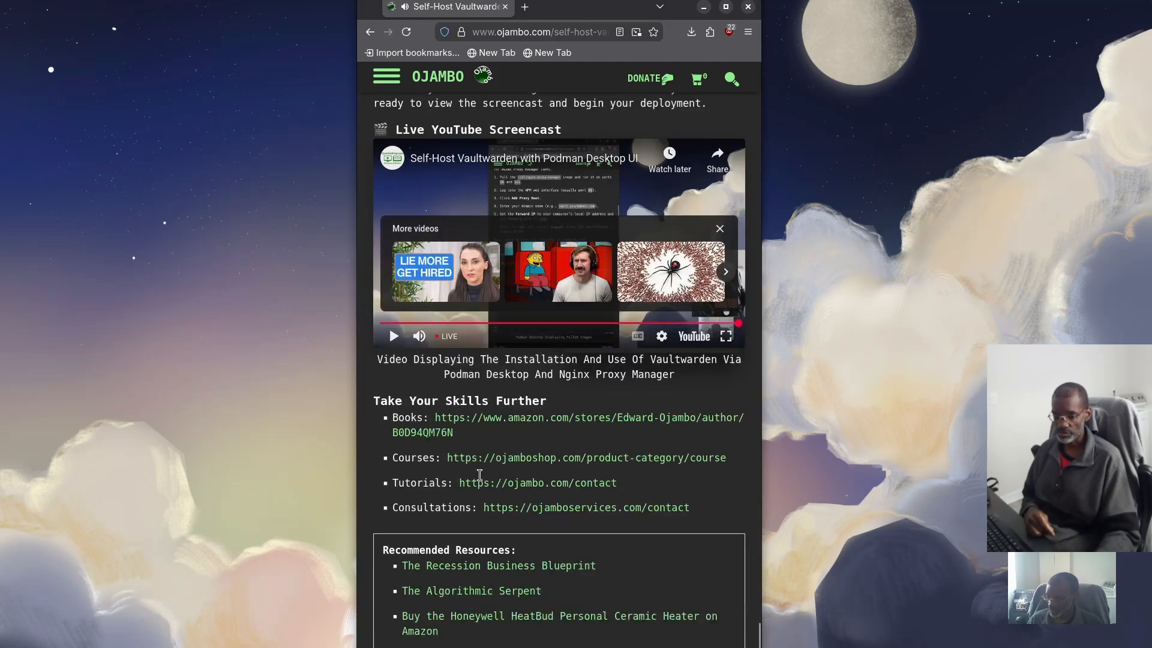
scroll(479, 474, "down", 2)
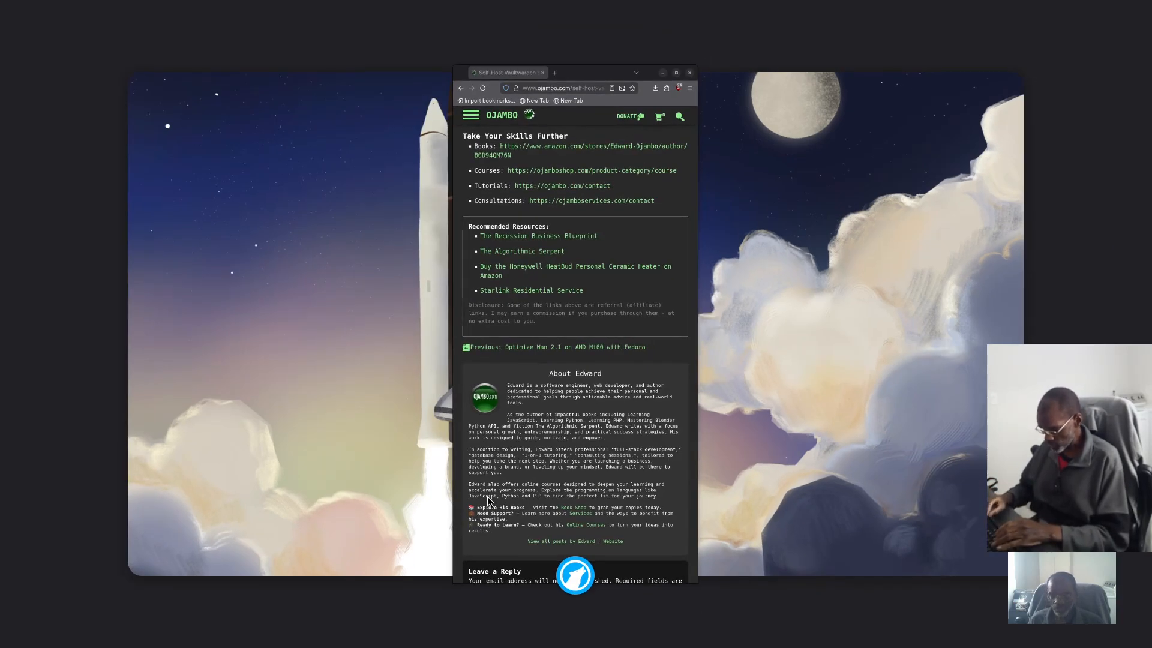
Launch GNOME Software, narrow its window, and search for 'podman'
key("Return")
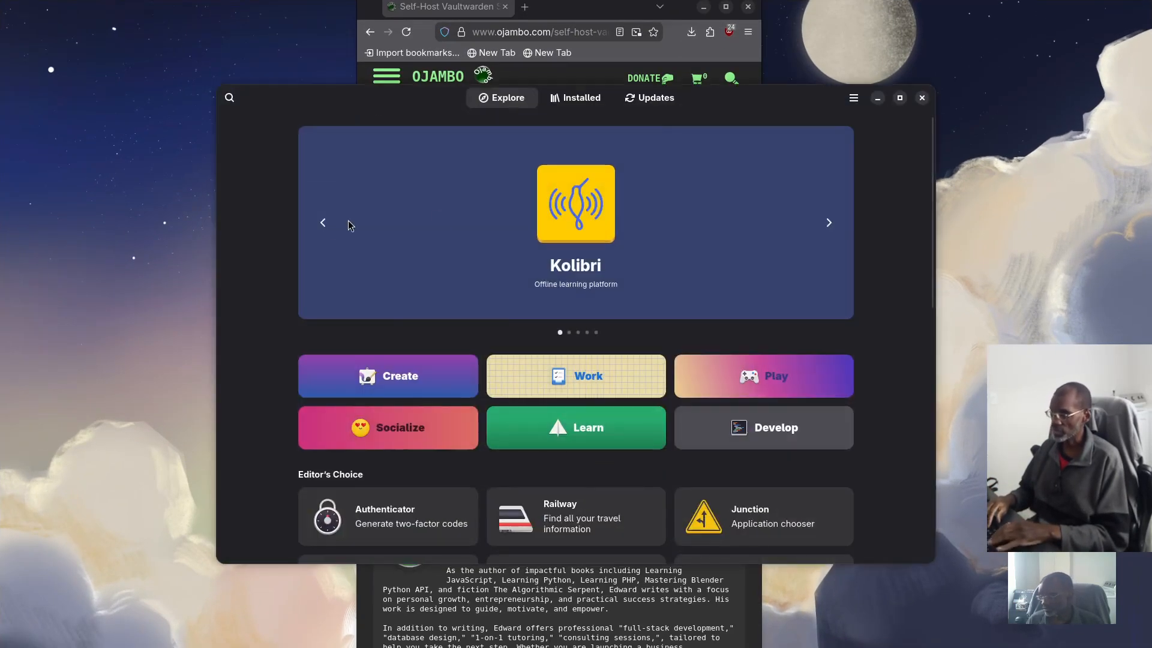
left_click_drag(216, 251, 351, 247)
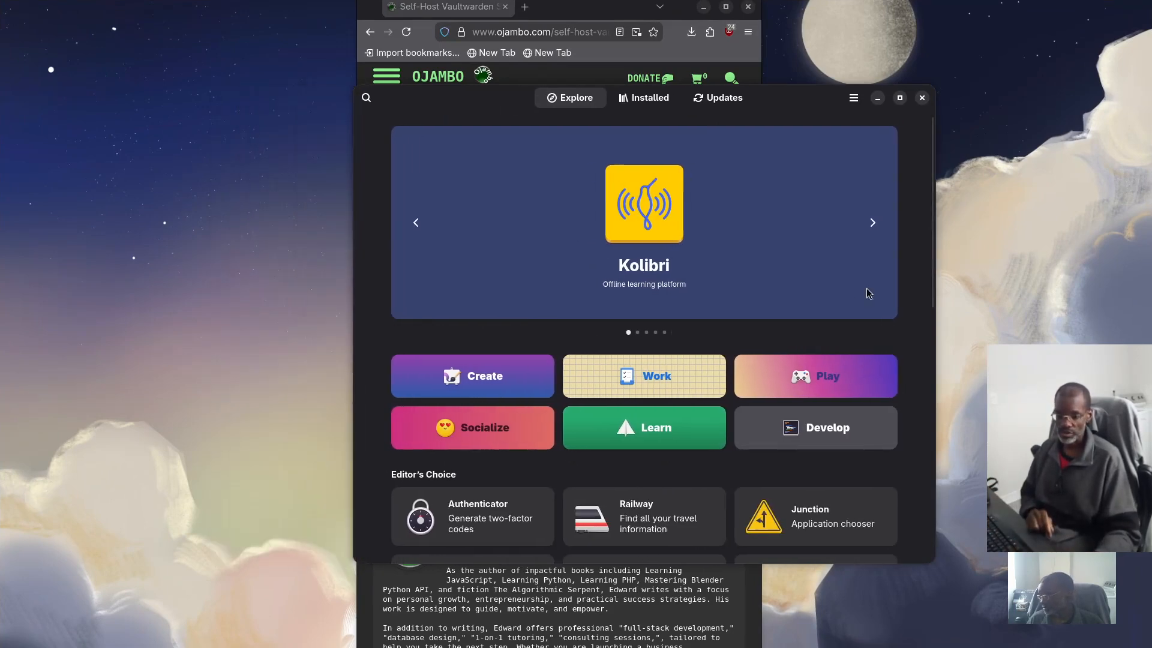
left_click_drag(934, 282, 761, 277)
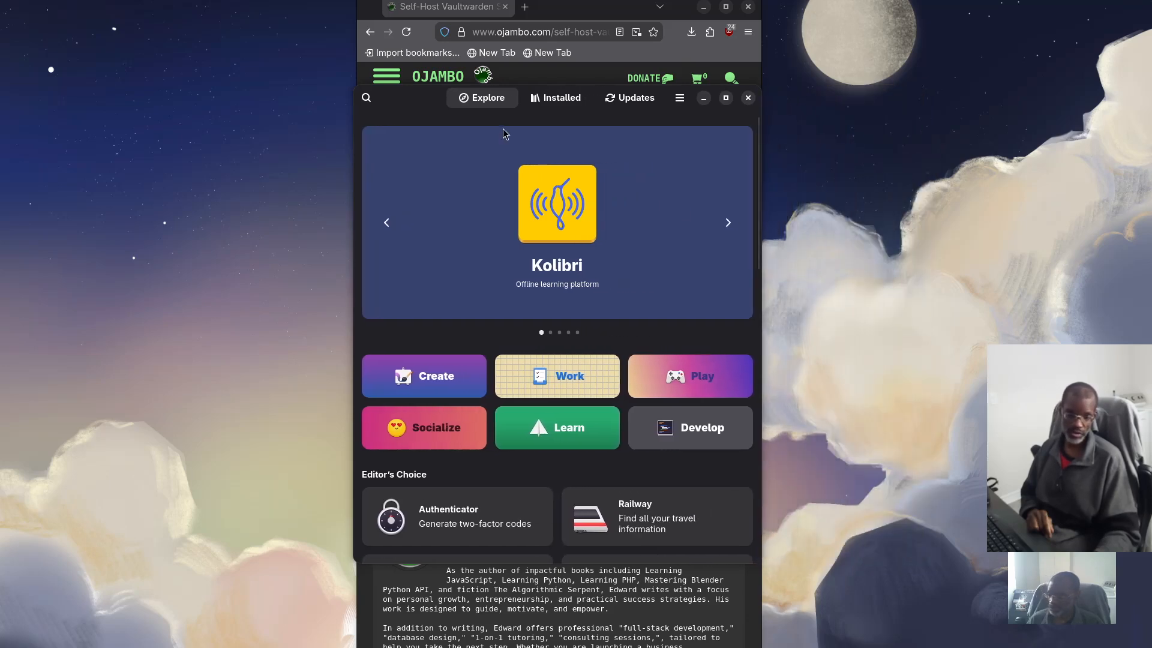
left_click(366, 98)
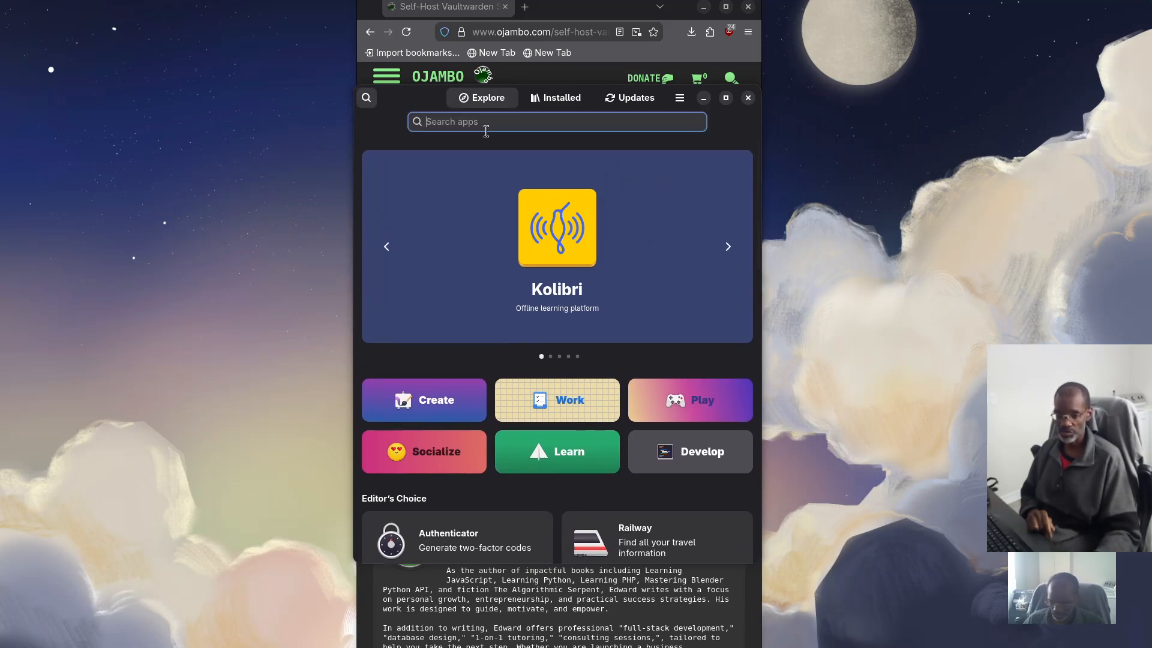
type("po")
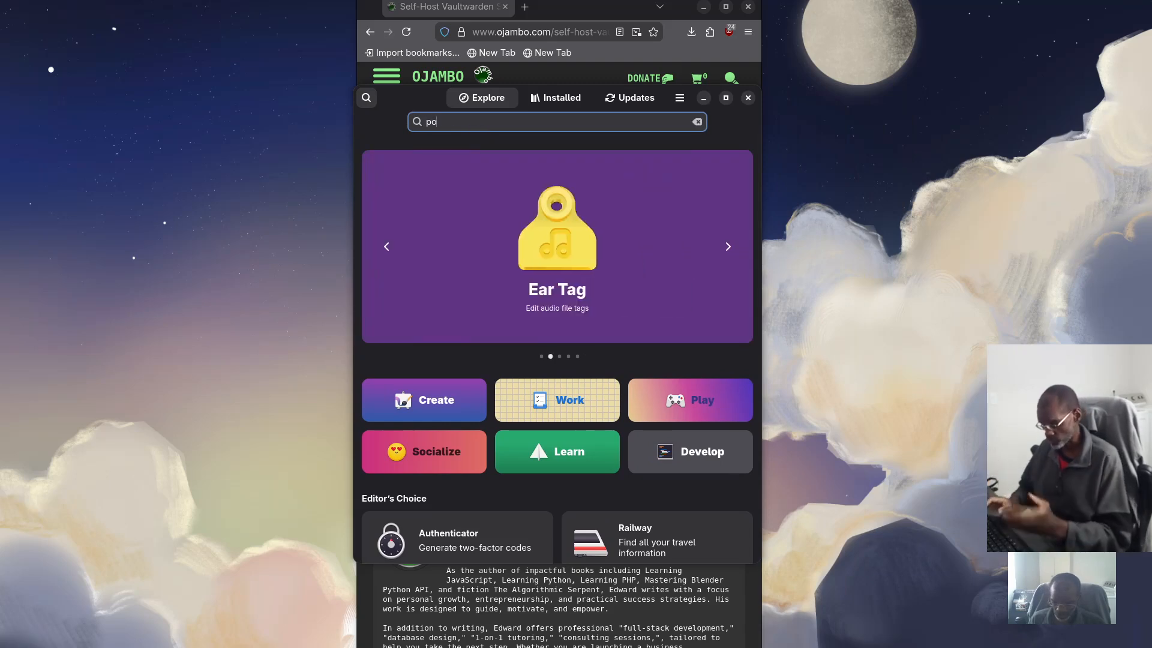
type("dman")
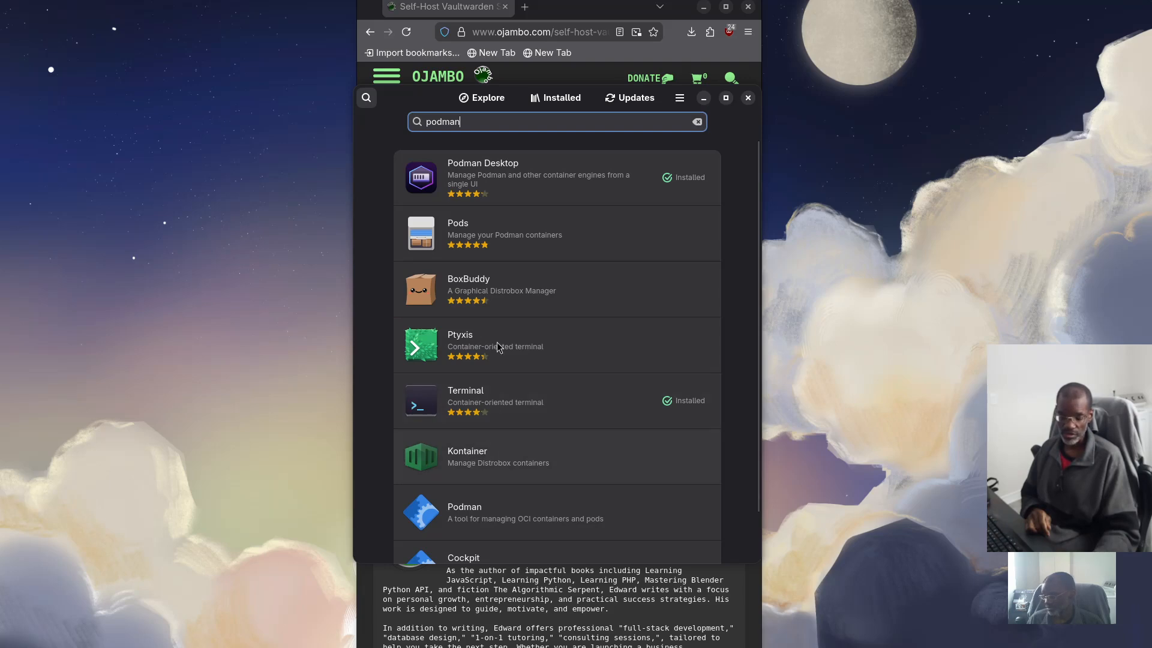
Open the Podman Desktop listing, launch the app, and close the software store
left_click(497, 166)
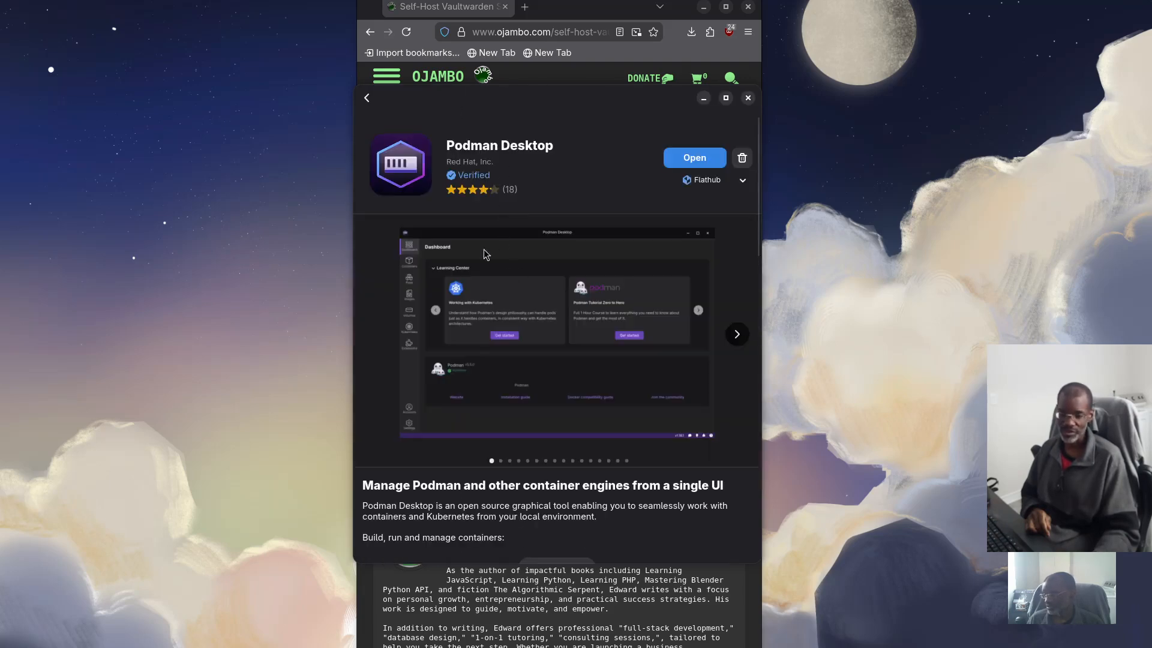
left_click(701, 166)
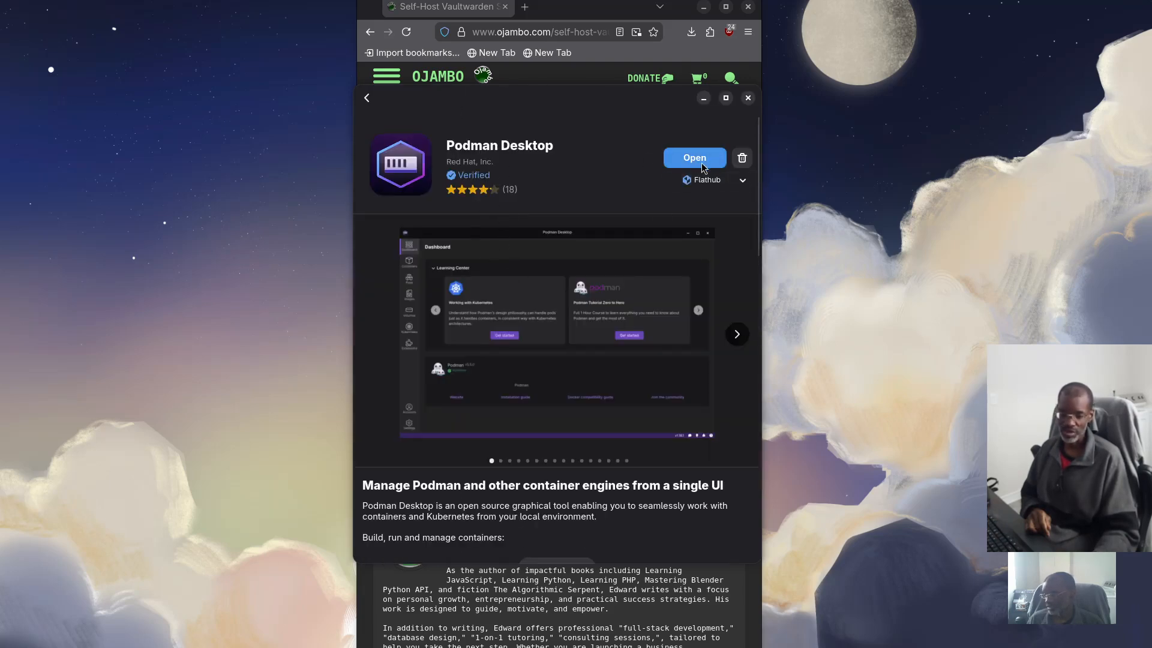
scroll(600, 378, "down", 5)
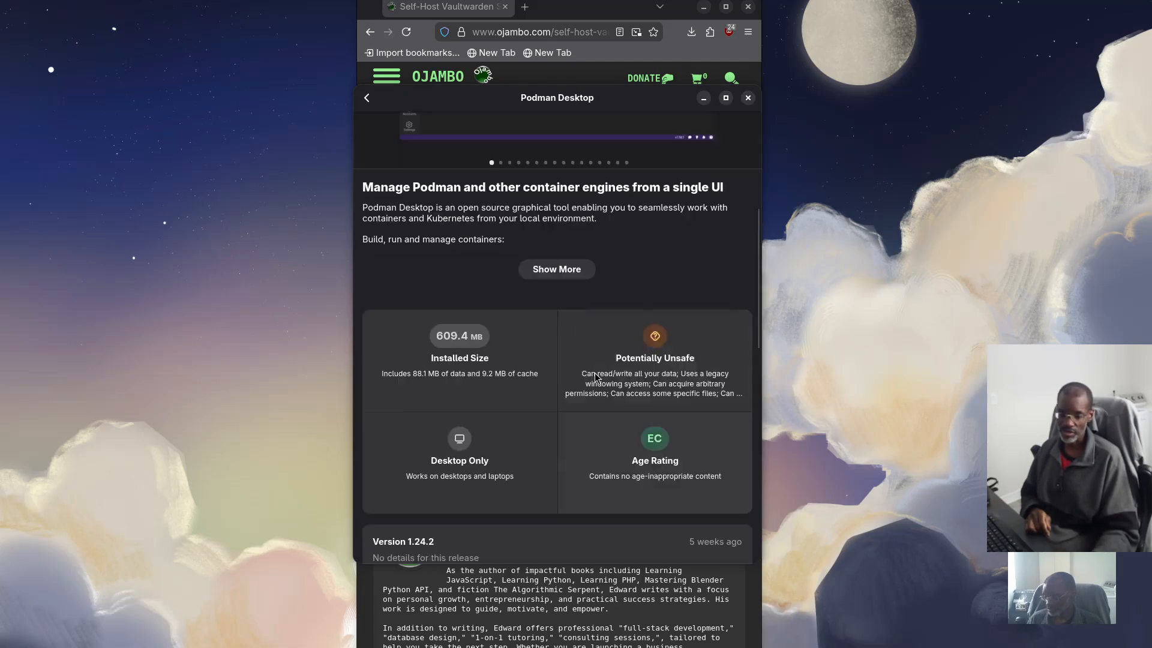
scroll(636, 379, "up", 3)
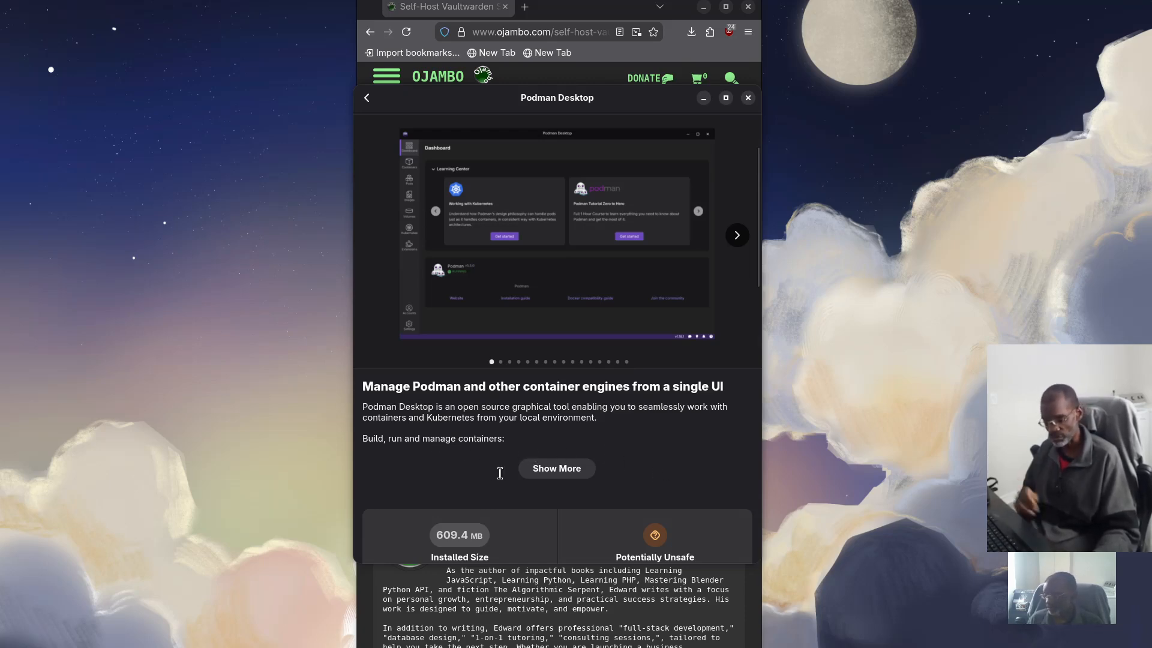
scroll(411, 473, "up", 1)
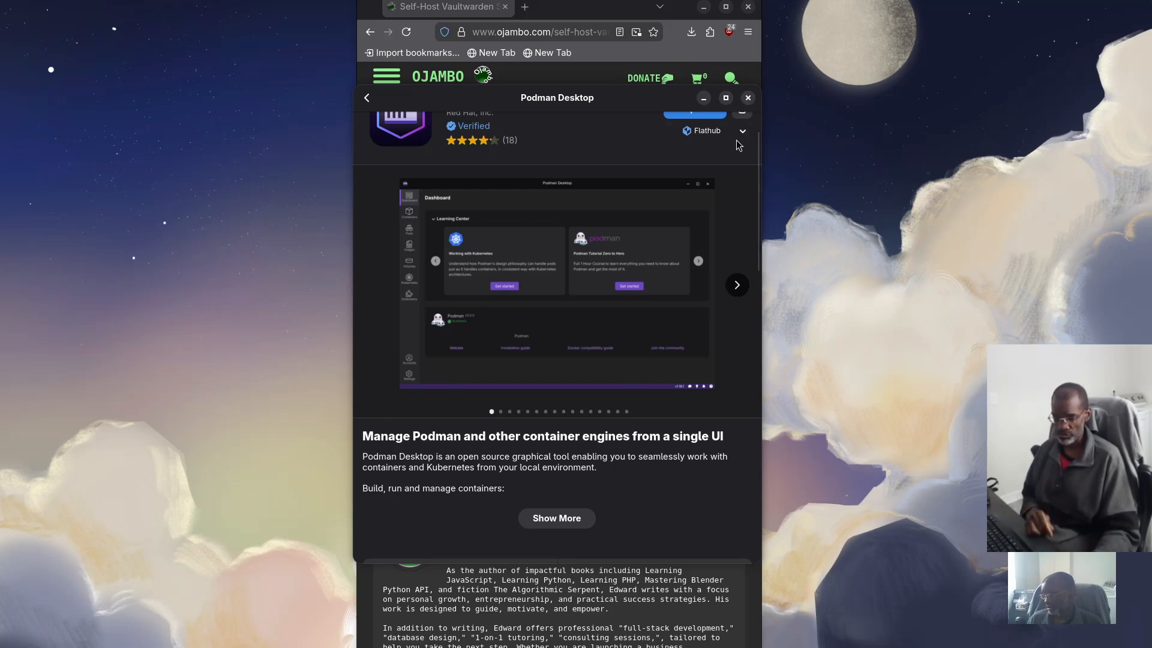
left_click(746, 98)
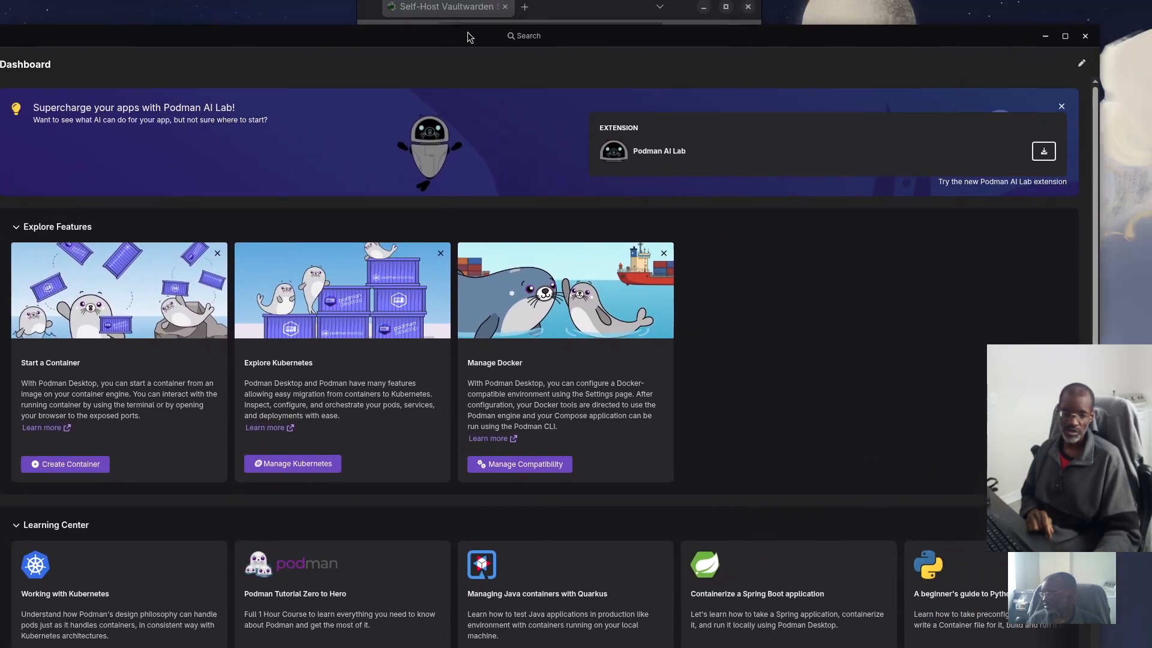
Resize and reposition the Podman Desktop window into a narrow panel with its sidebar visible
left_click_drag(468, 32, 480, 36)
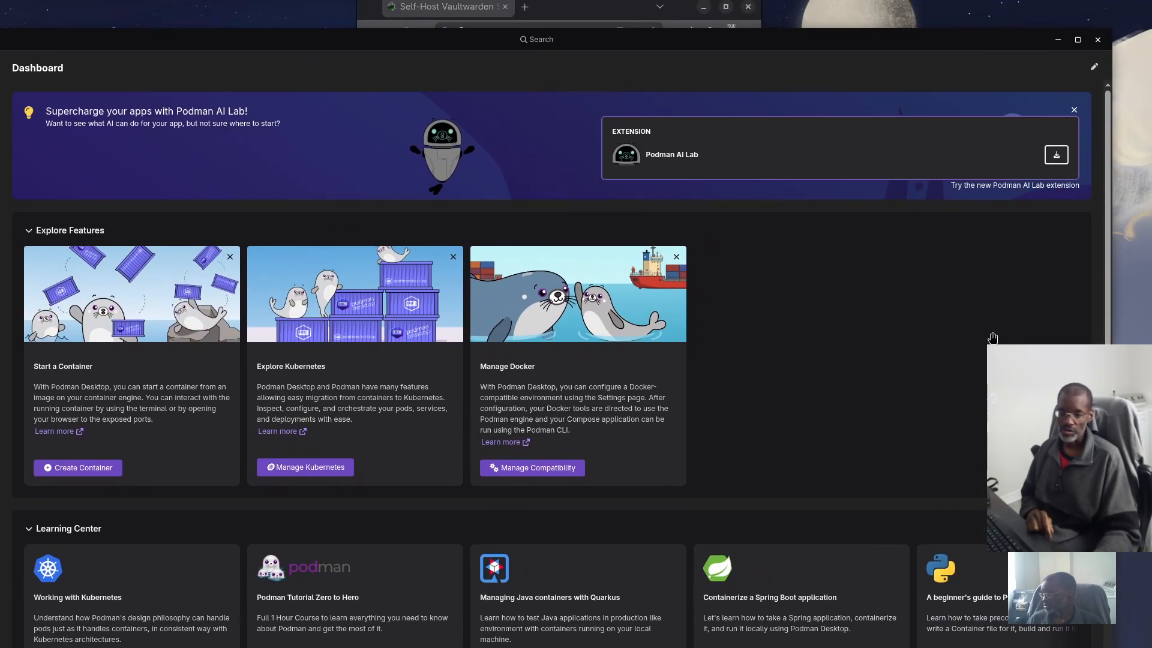
left_click_drag(1108, 341, 708, 342)
left_click_drag(432, 47, 491, 19)
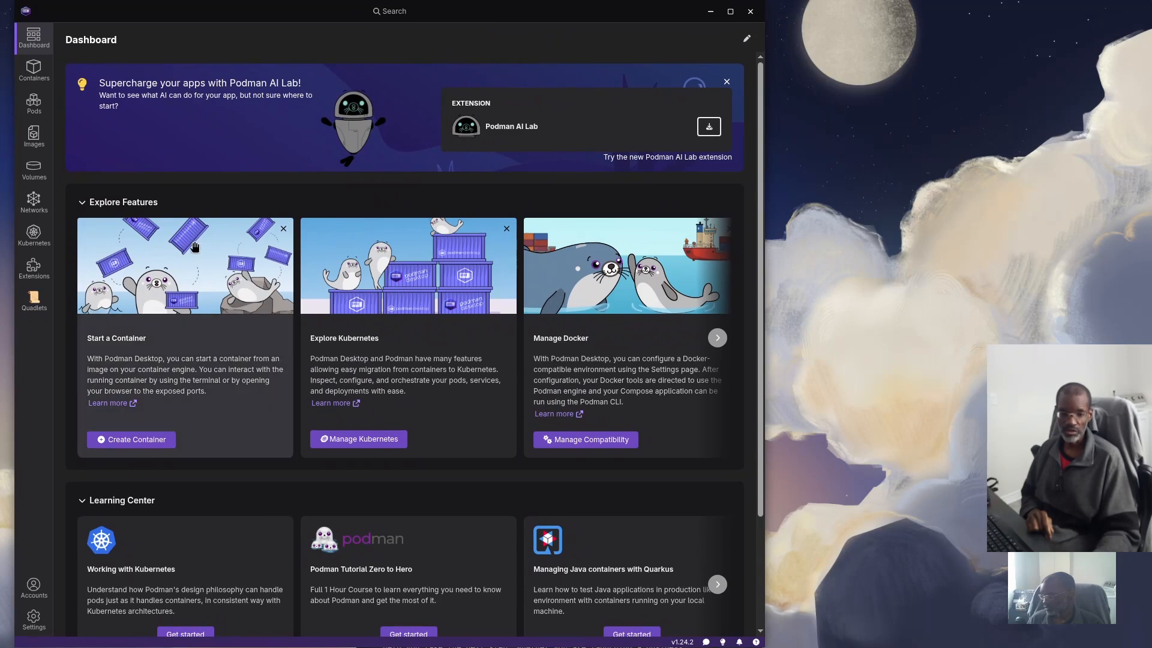
left_click_drag(16, 264, 356, 235)
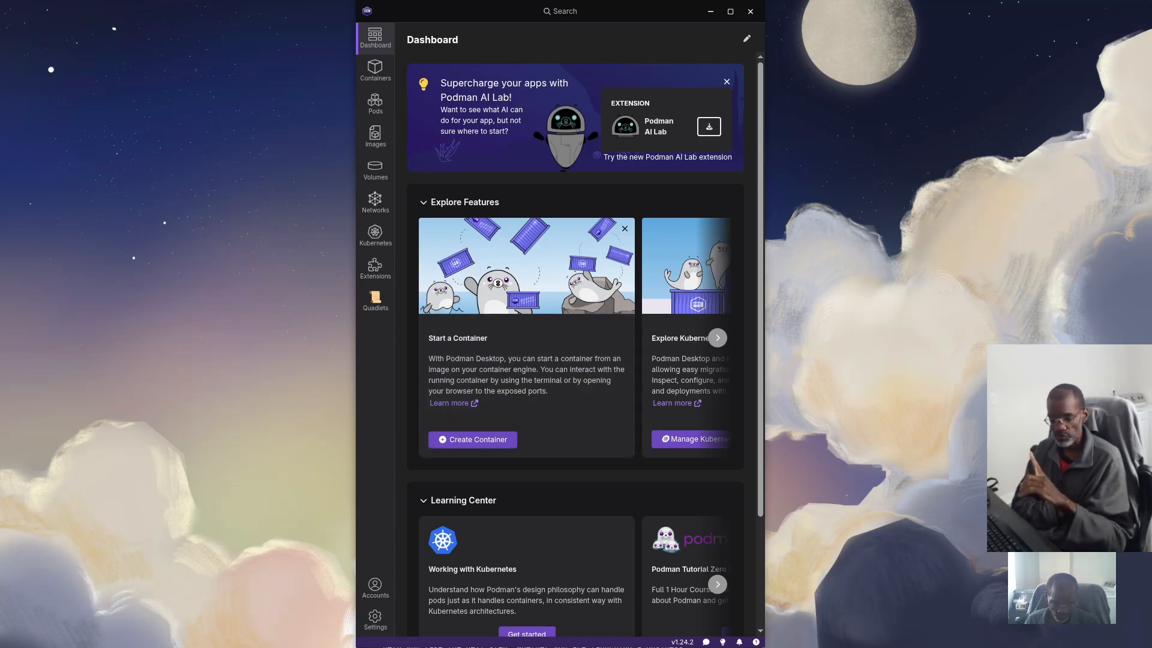
key("super")
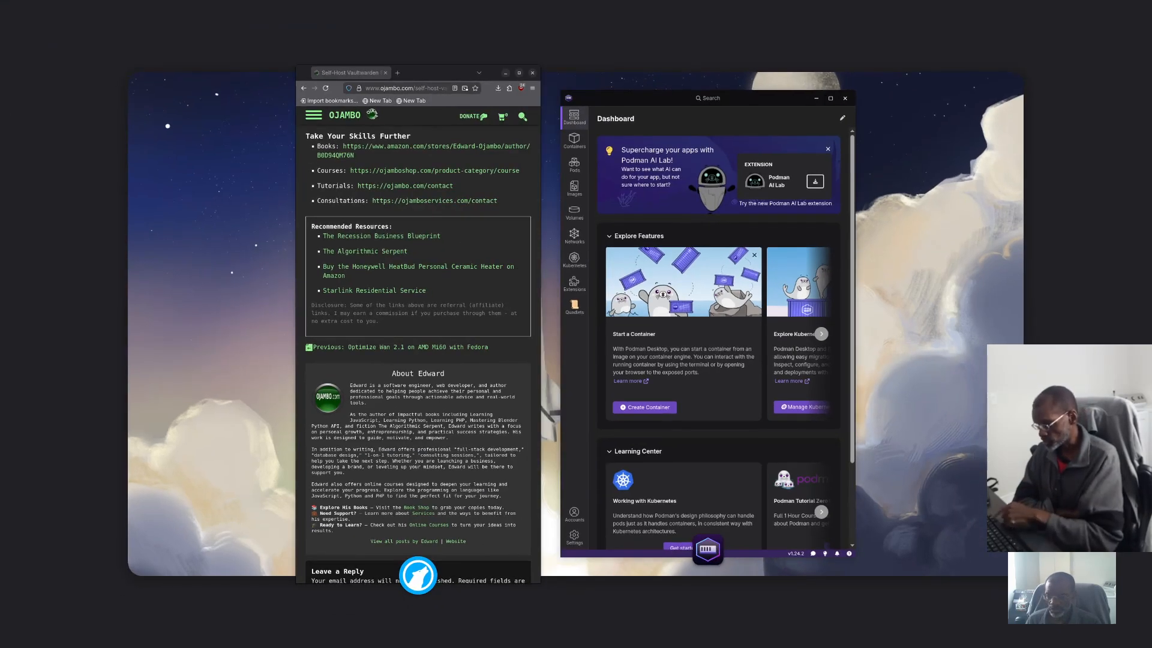
key("super")
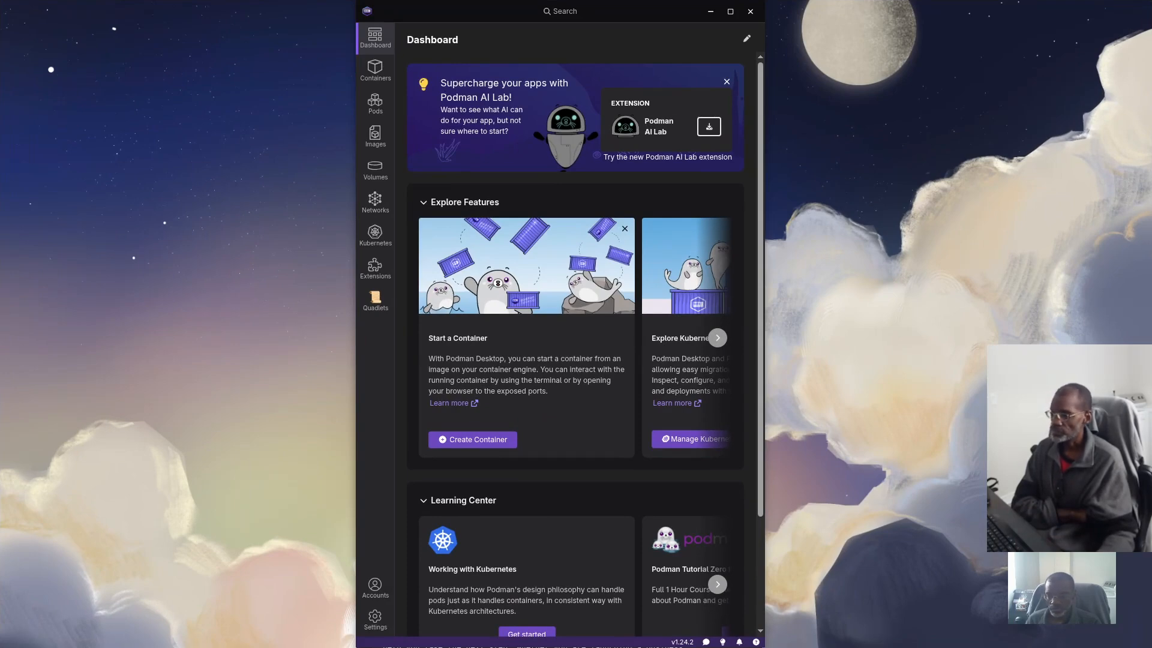
Place a narrowed Files window over Podman Desktop and open zzz/Tutorial/vaultwarden
left_click_drag(0, 158, 523, 115)
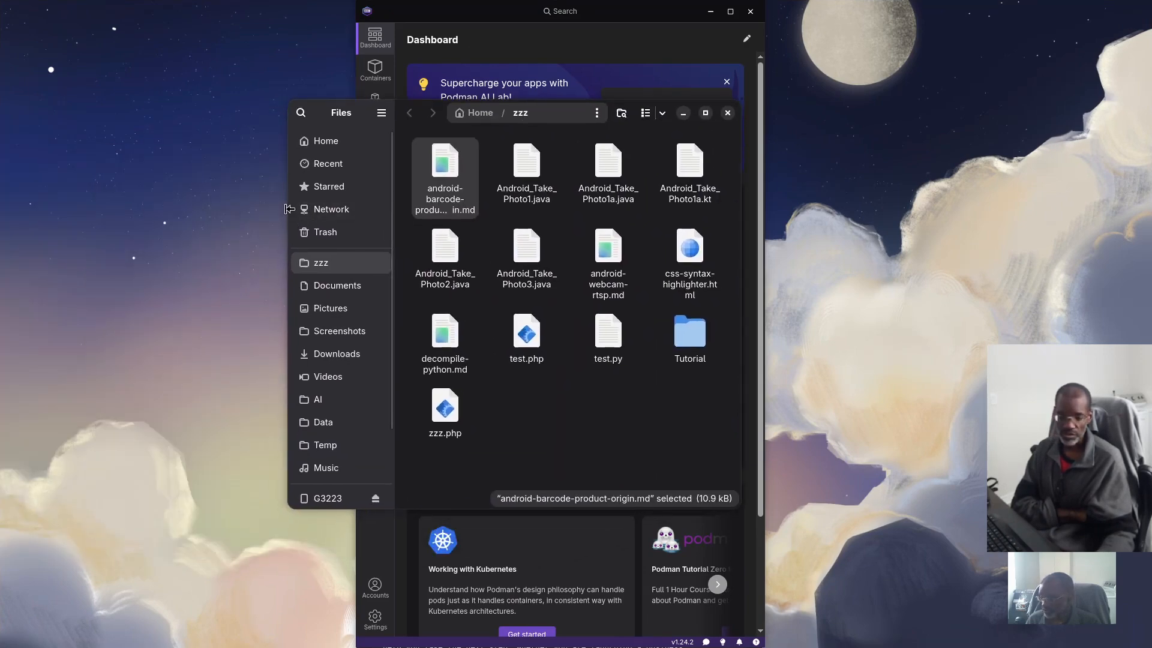
left_click_drag(289, 210, 357, 205)
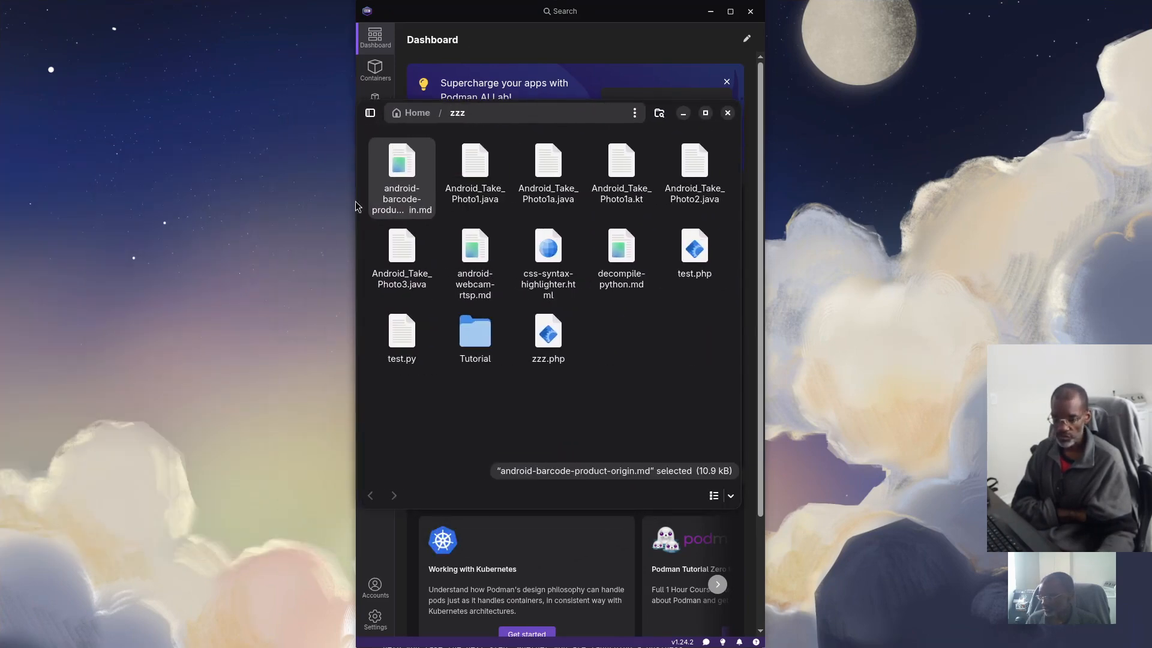
double_click(479, 346)
scroll(599, 367, "down", 10)
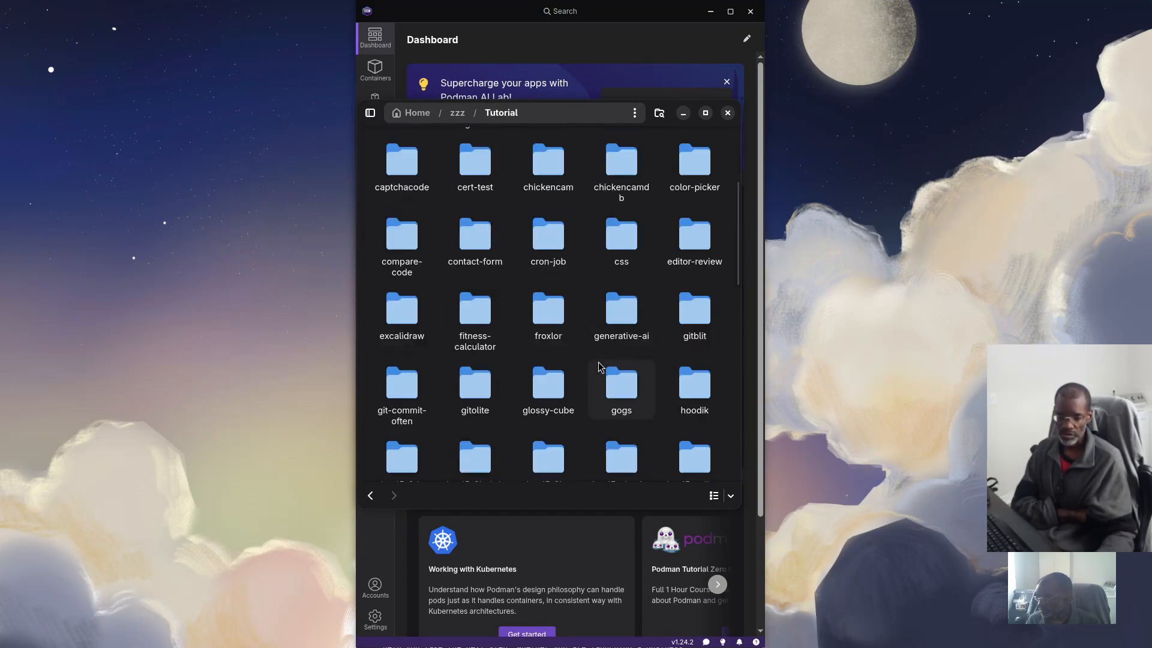
scroll(599, 367, "down", 2)
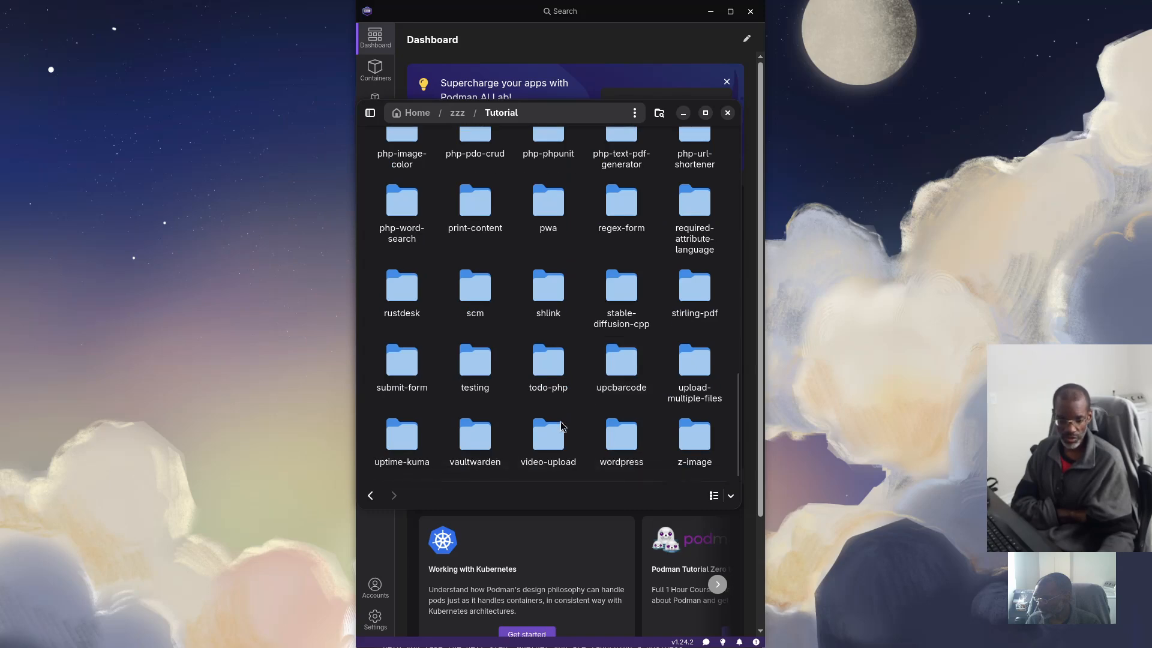
double_click(472, 465)
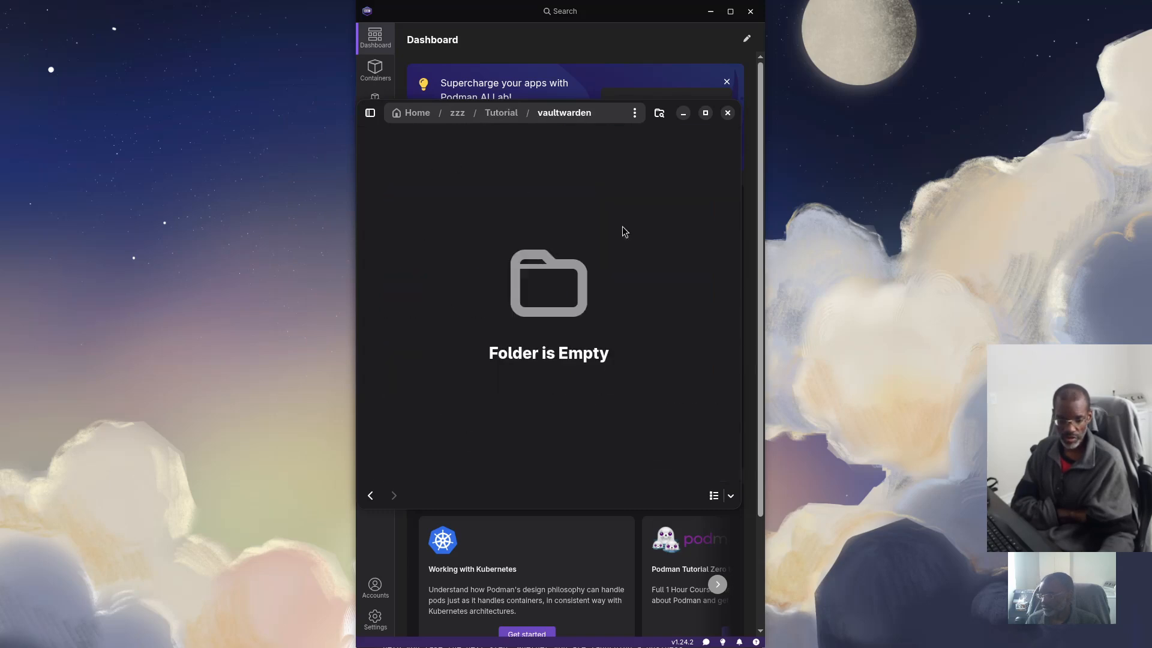
Create a vw-data folder inside vaultwarden, dismissing the accidental search afterwards
right_click(489, 192)
left_click(515, 205)
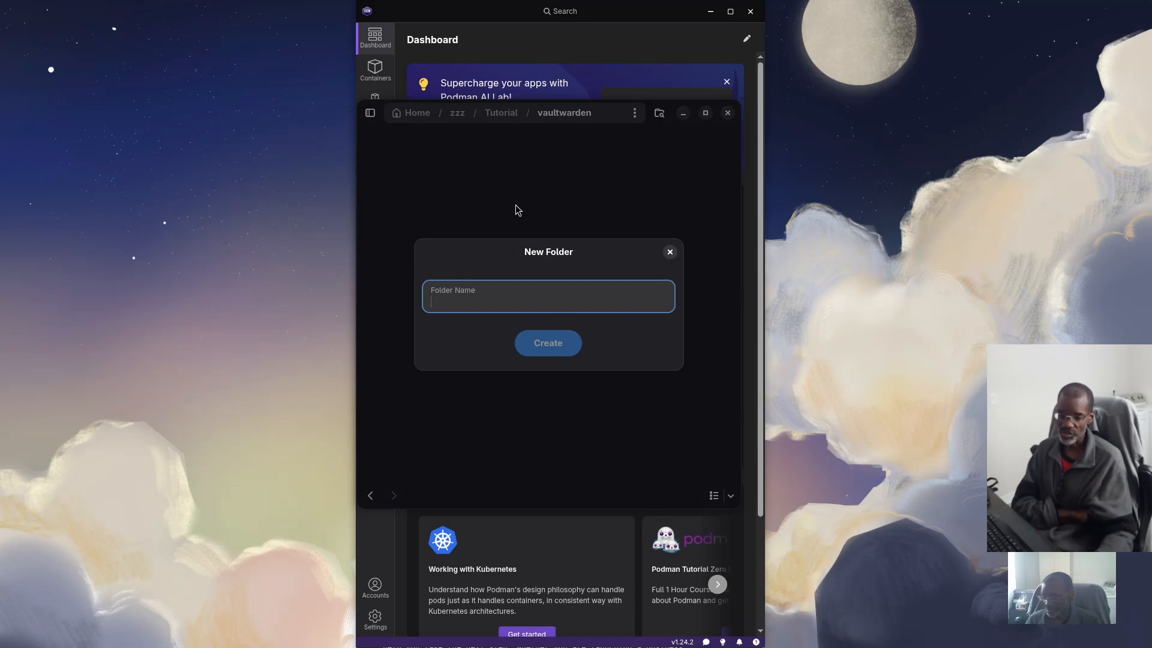
type("vw")
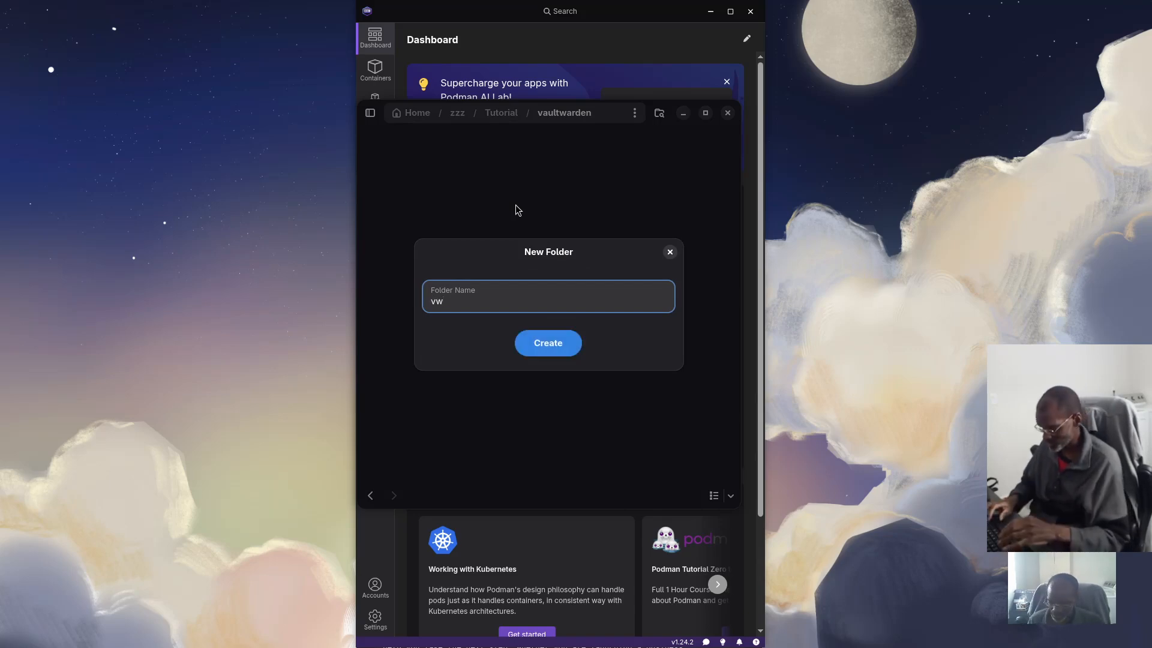
type(" data")
key("Return")
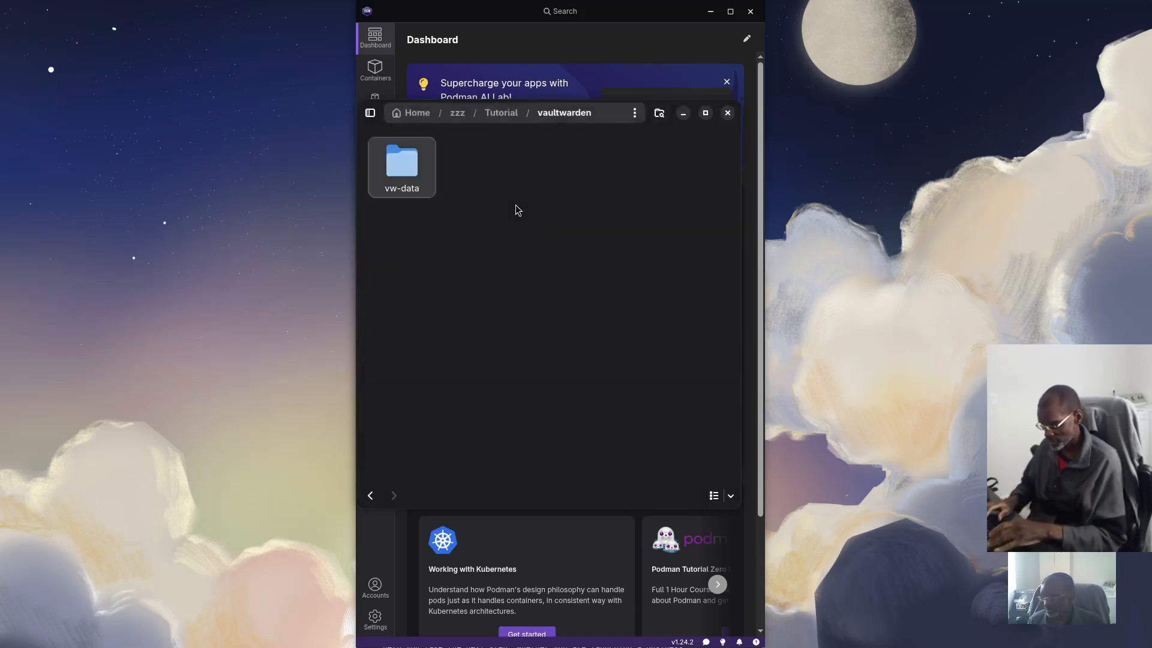
type("4444444444444444444444444444444444444")
key("Escape")
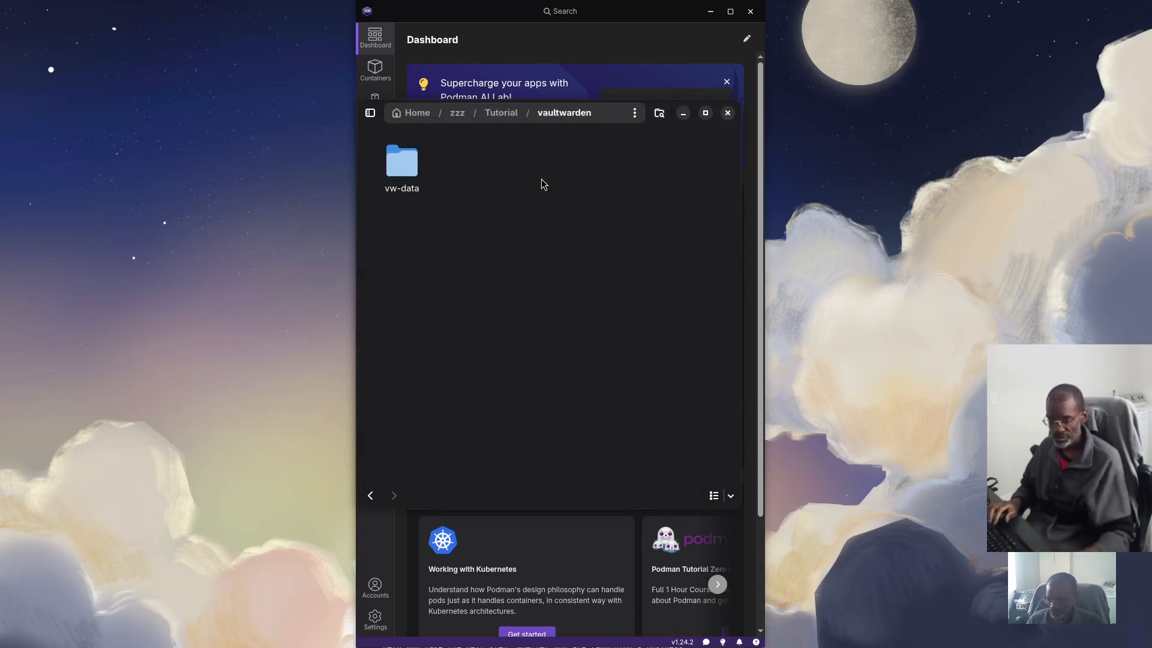
Create a second folder named npm beside vw-data
right_click(518, 198)
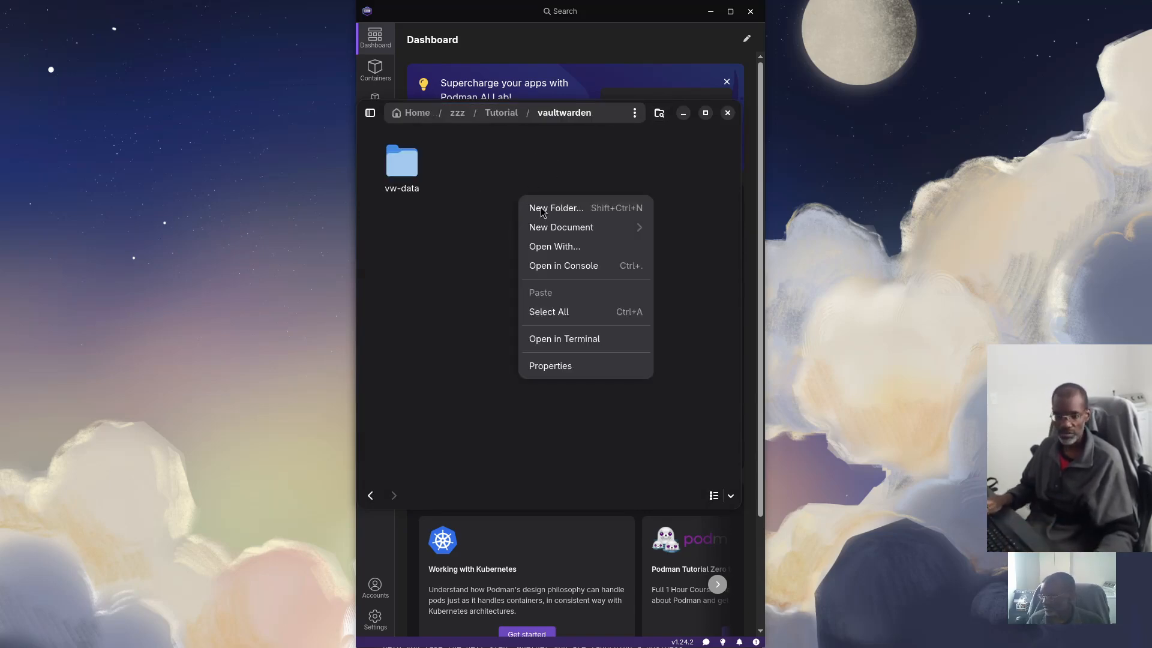
left_click(542, 210)
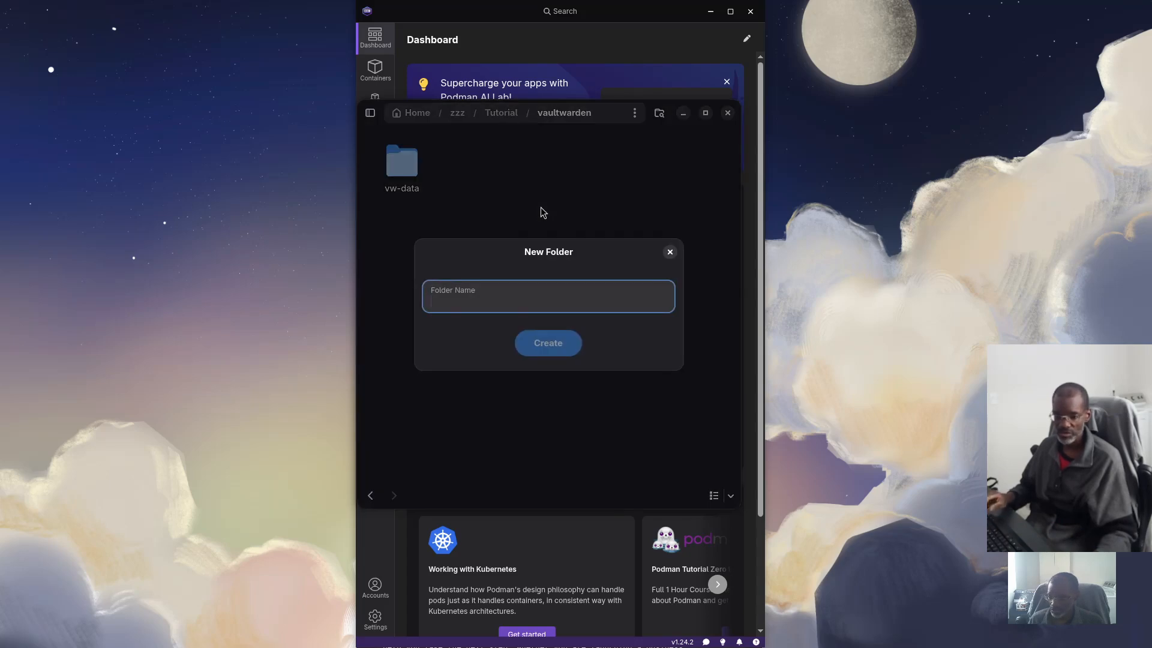
type("n4p")
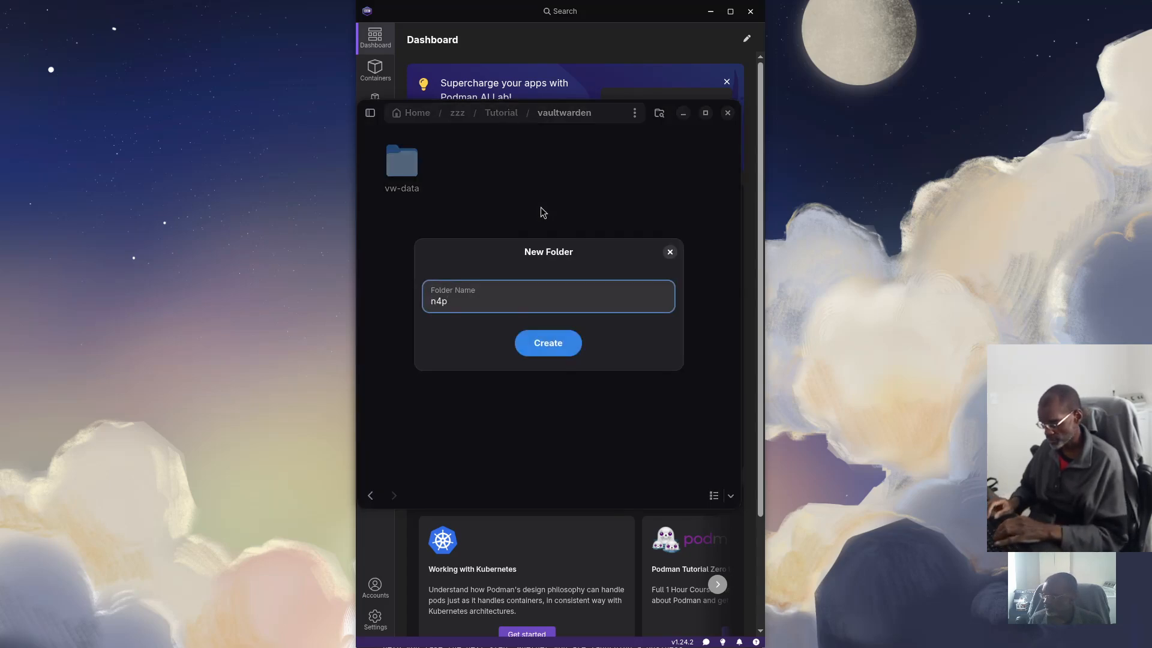
type("44")
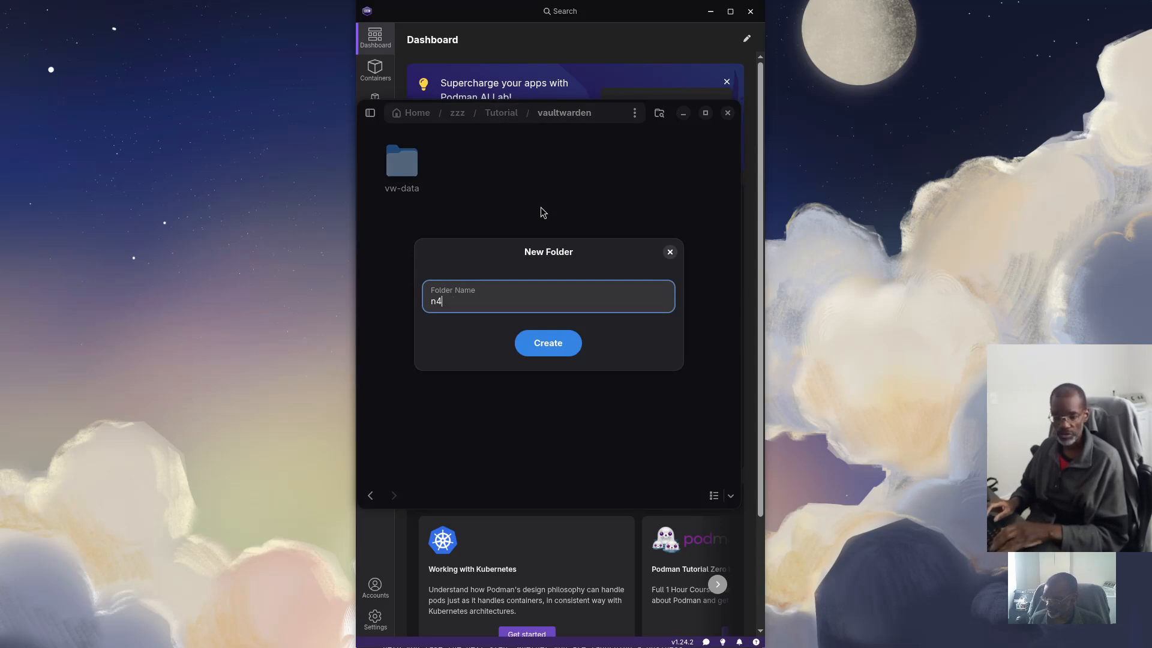
key("Return")
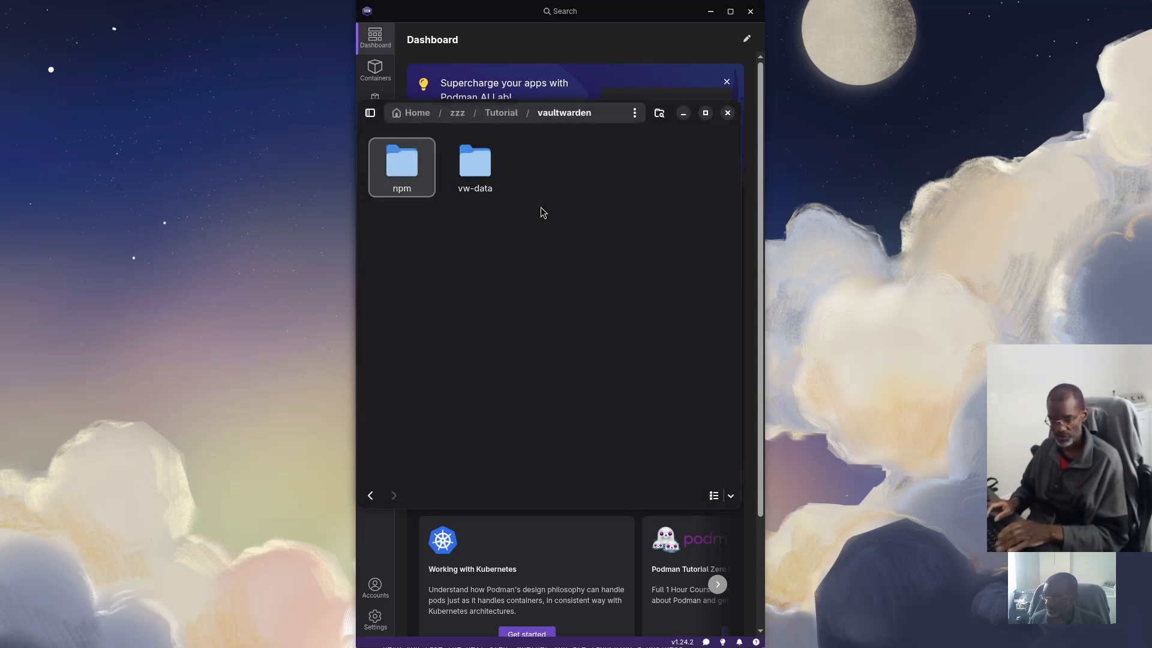
Open the npm folder and create a data subfolder in it
double_click(415, 170)
right_click(484, 214)
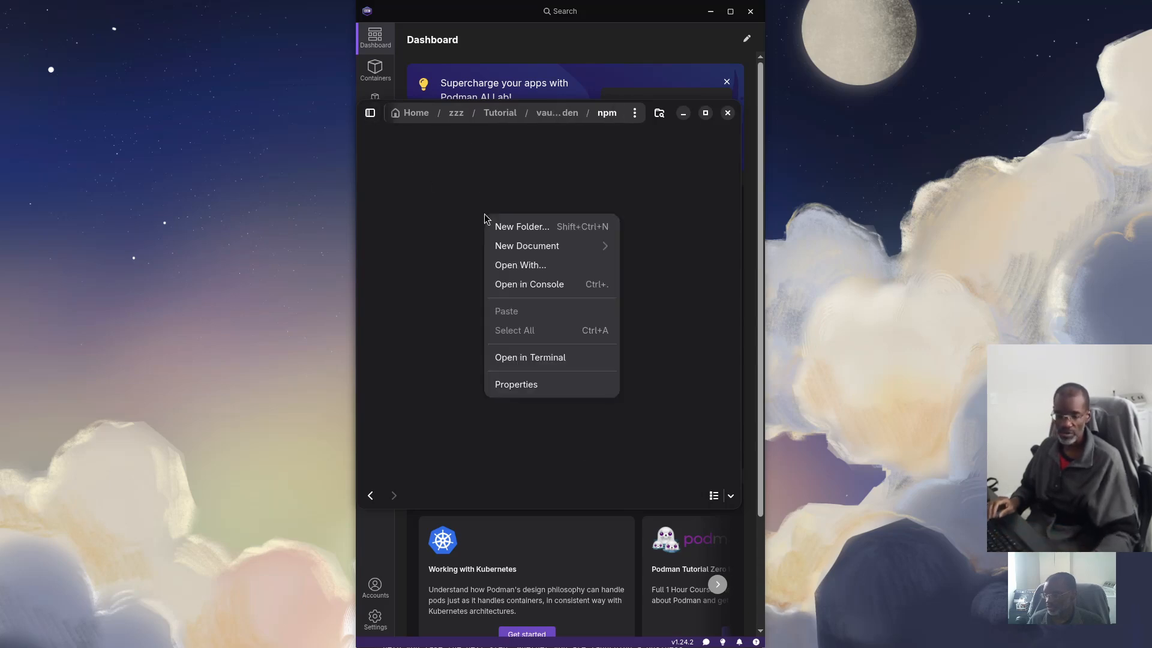
left_click(505, 228)
type("data")
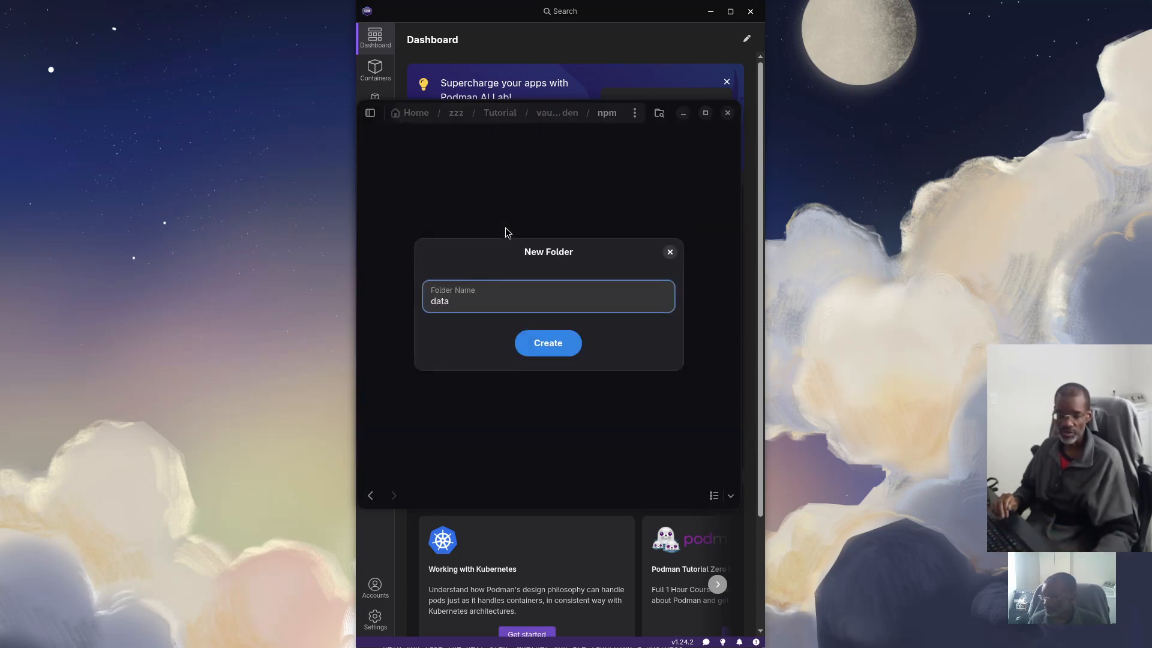
key("Return")
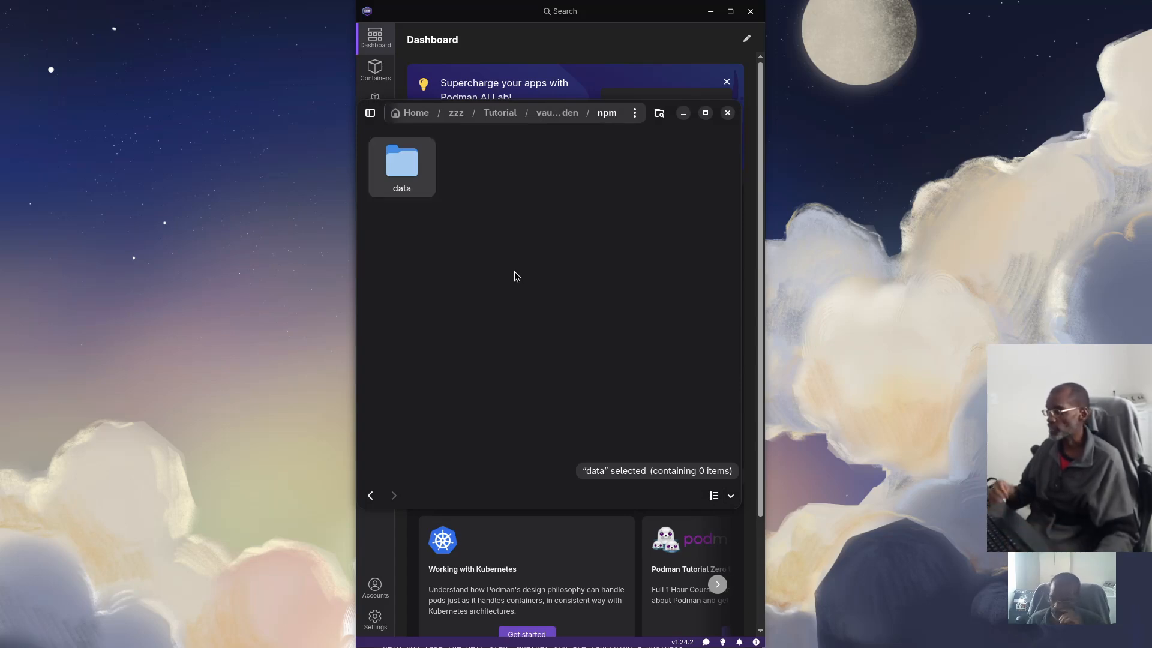
Create a letsencrypt folder beside data, cancelling the stray search afterwards
right_click(496, 286)
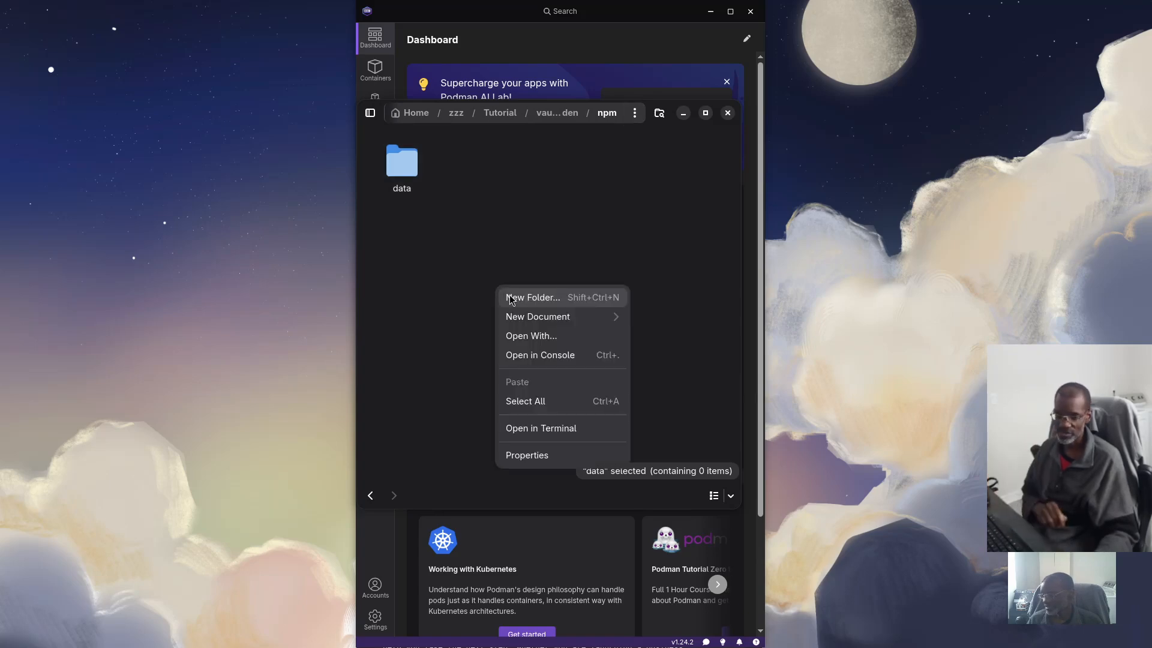
left_click(511, 299)
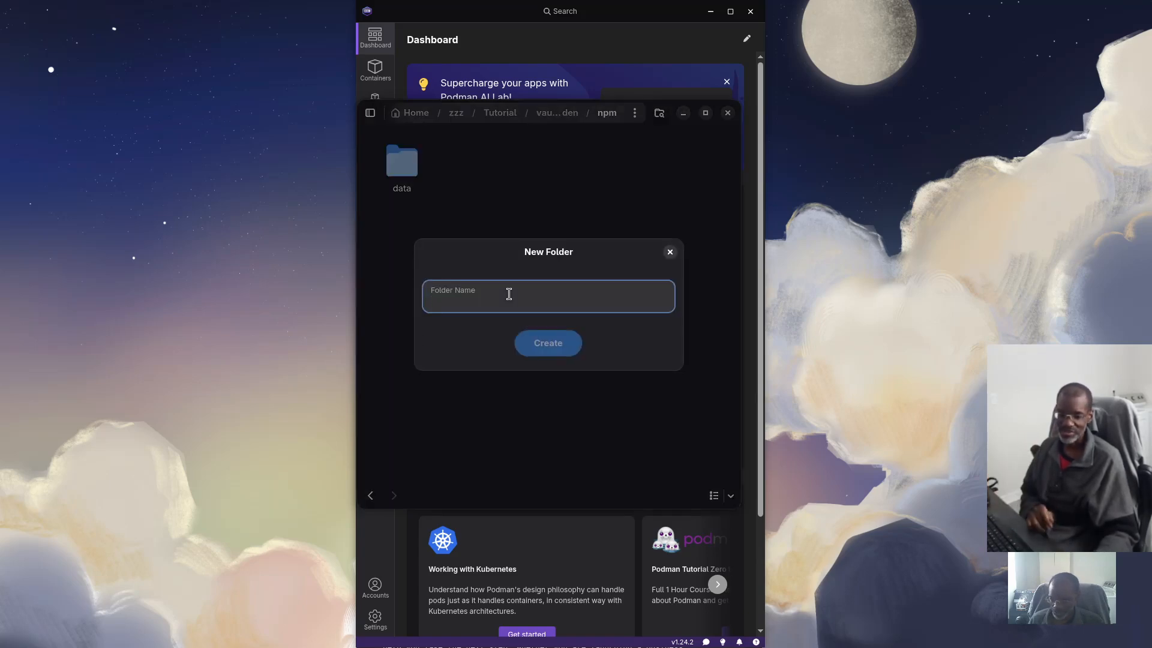
type("letse")
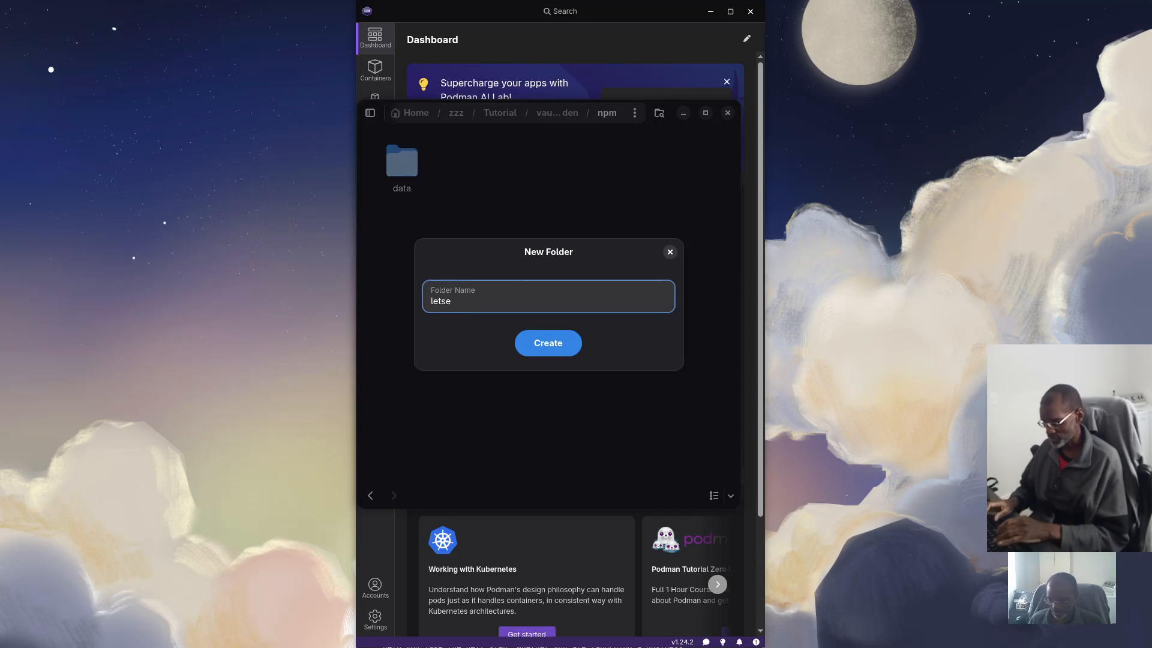
type("ncryp")
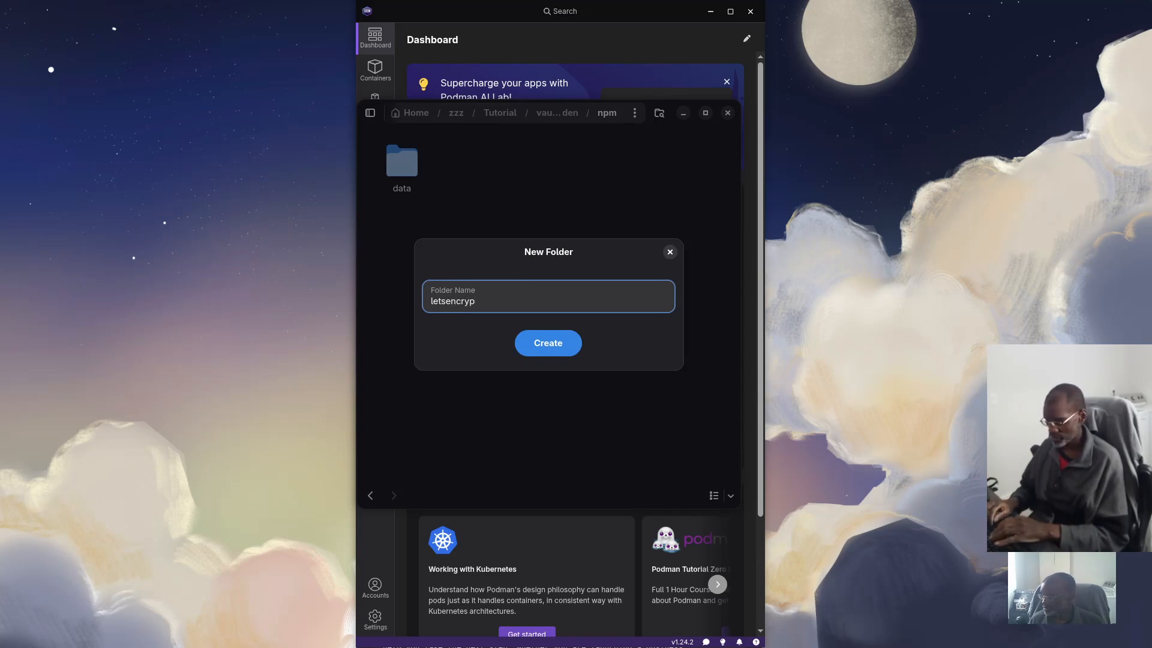
type("t")
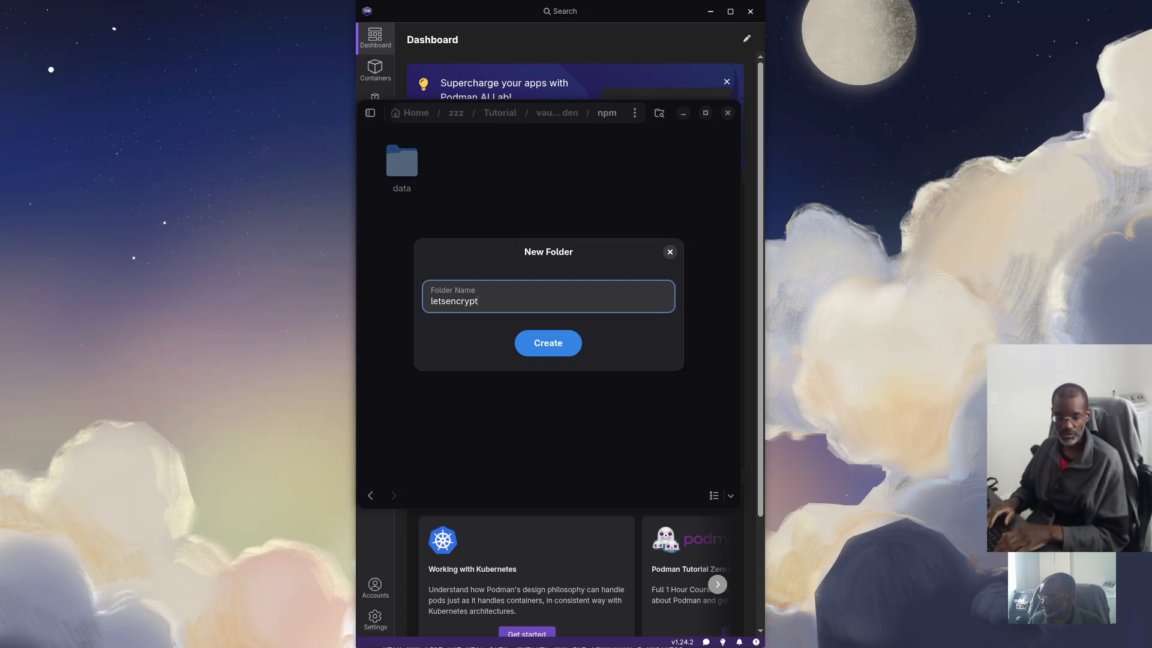
key("Return")
type("44444444444444444444444444444444")
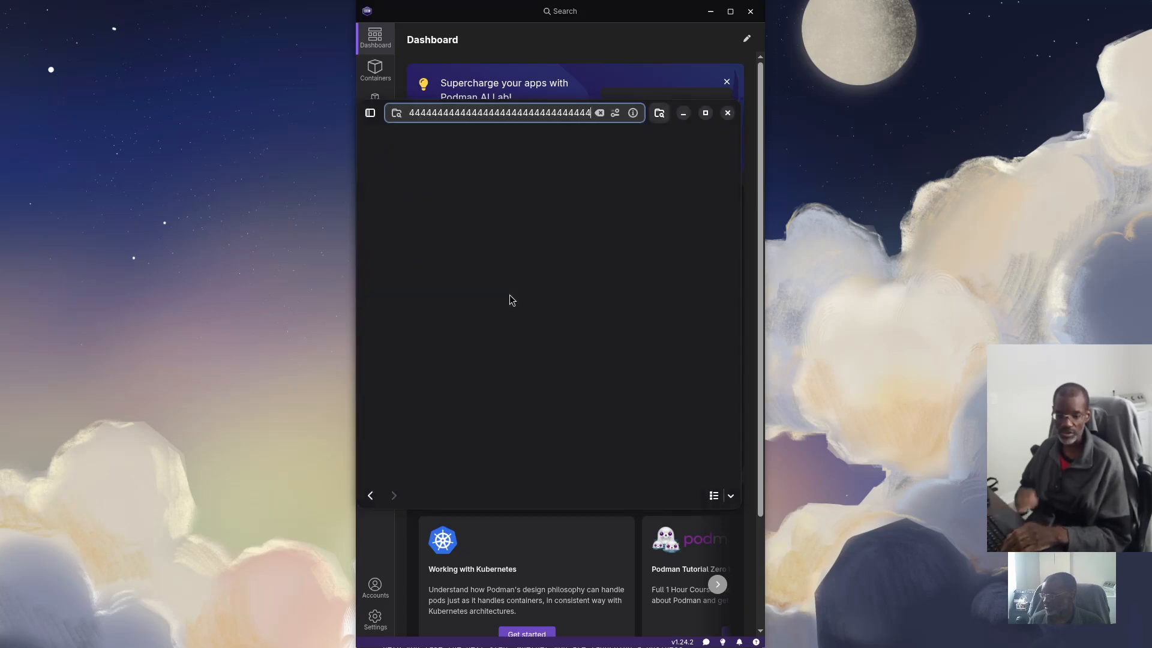
key("Escape")
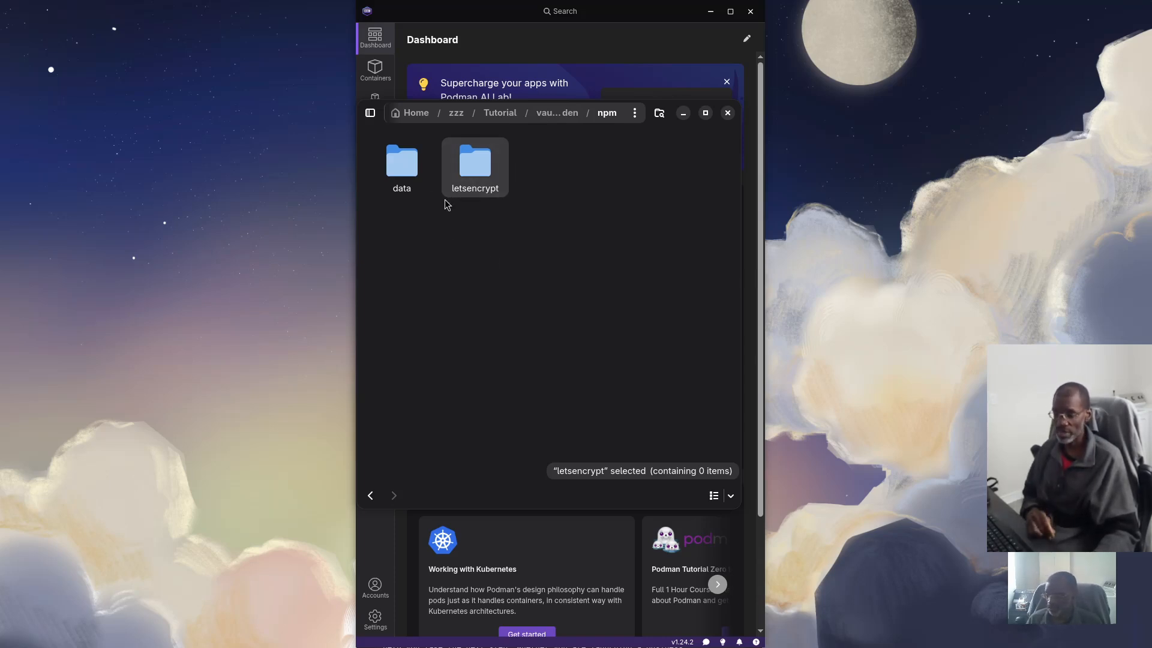
Go up to the vaultwarden folder via the breadcrumb and close the Files window
left_click(558, 113)
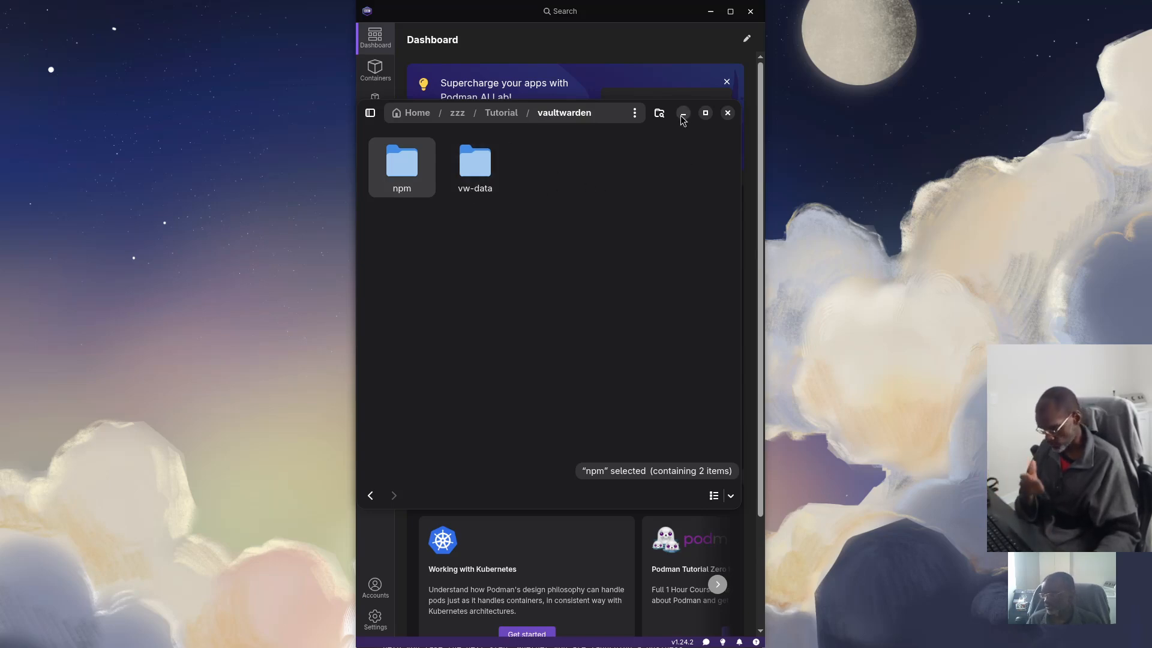
left_click(636, 20)
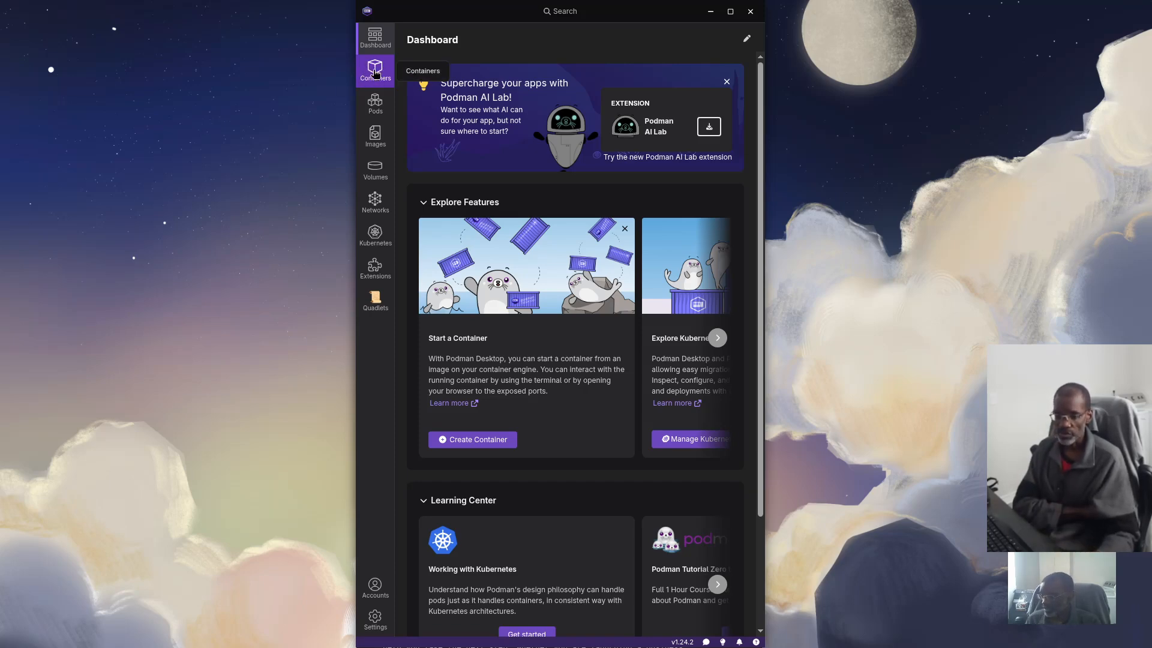
Show the local Images list and open the Pull page, backing out after stray 4s fill the name
left_click(376, 136)
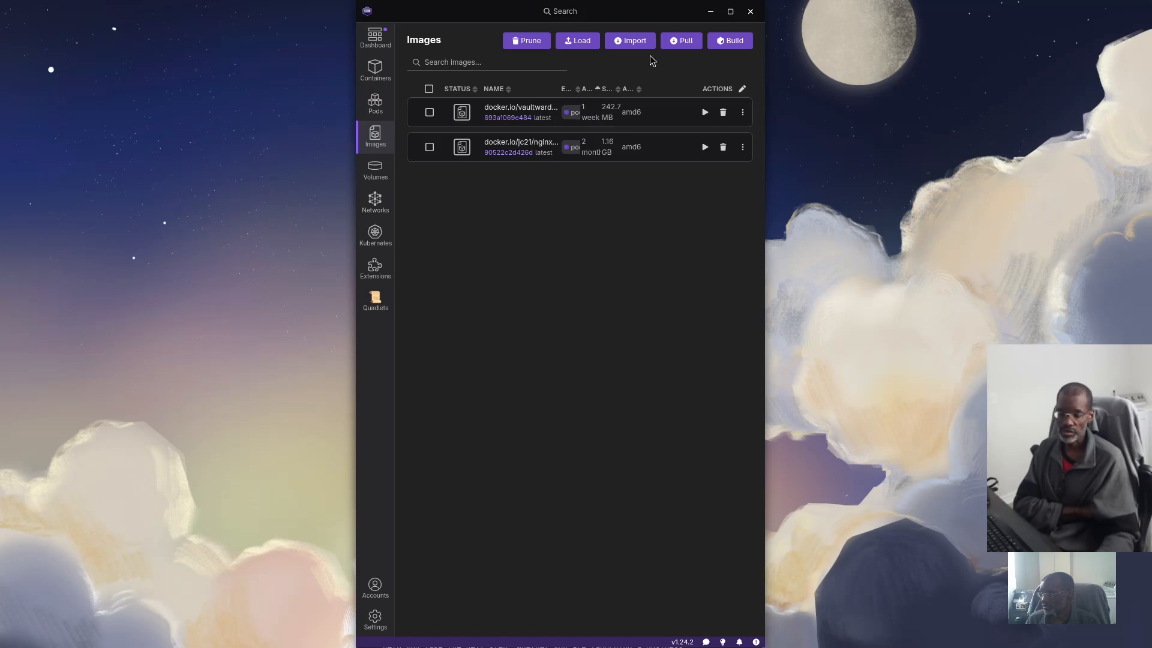
left_click(687, 41)
type("44444444444444")
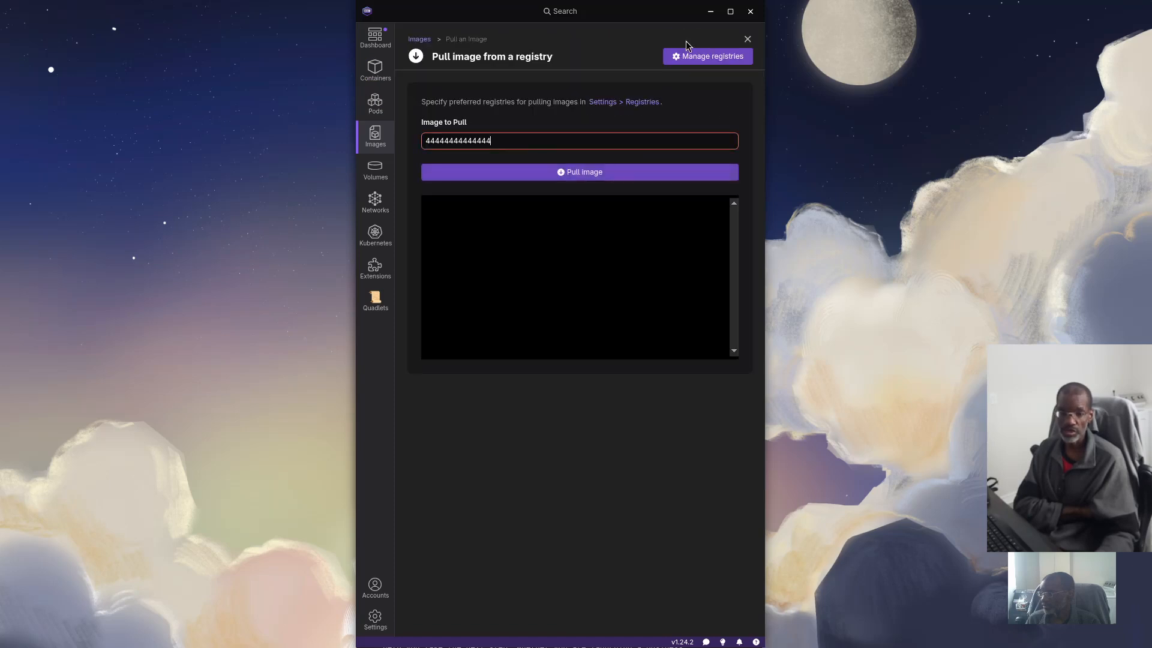
type("444444444444444444444444444444444444444444444444444444444")
double_click(549, 142)
type("44444444444444444444444444444444444444444")
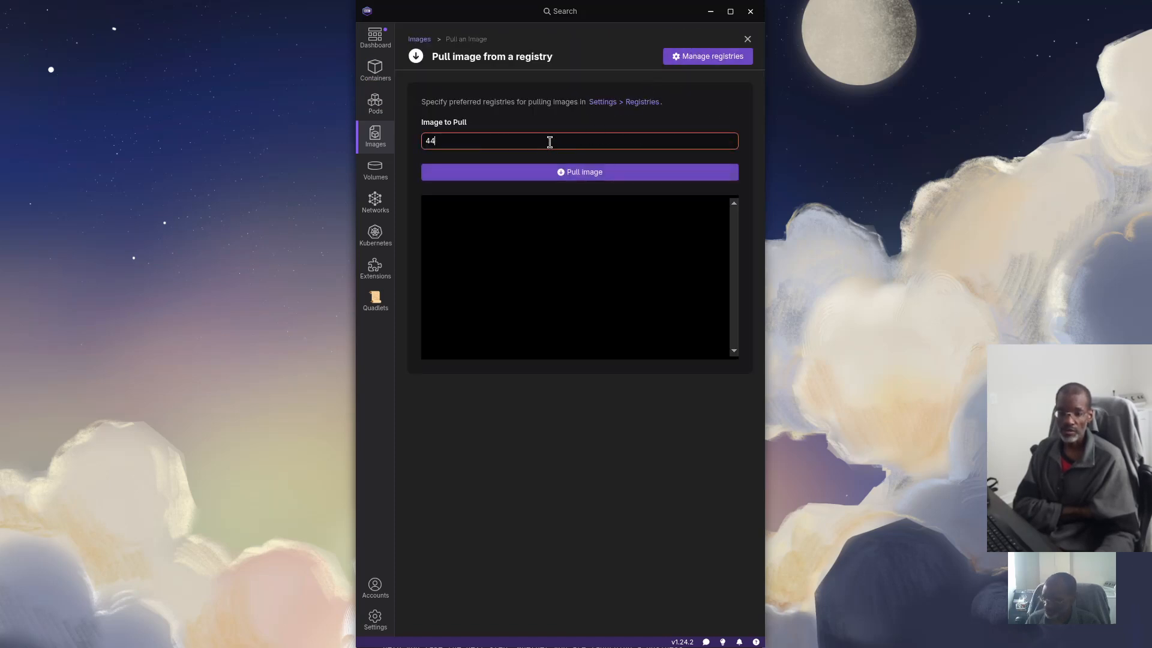
type("4444444444444444444444444444444444444444444444")
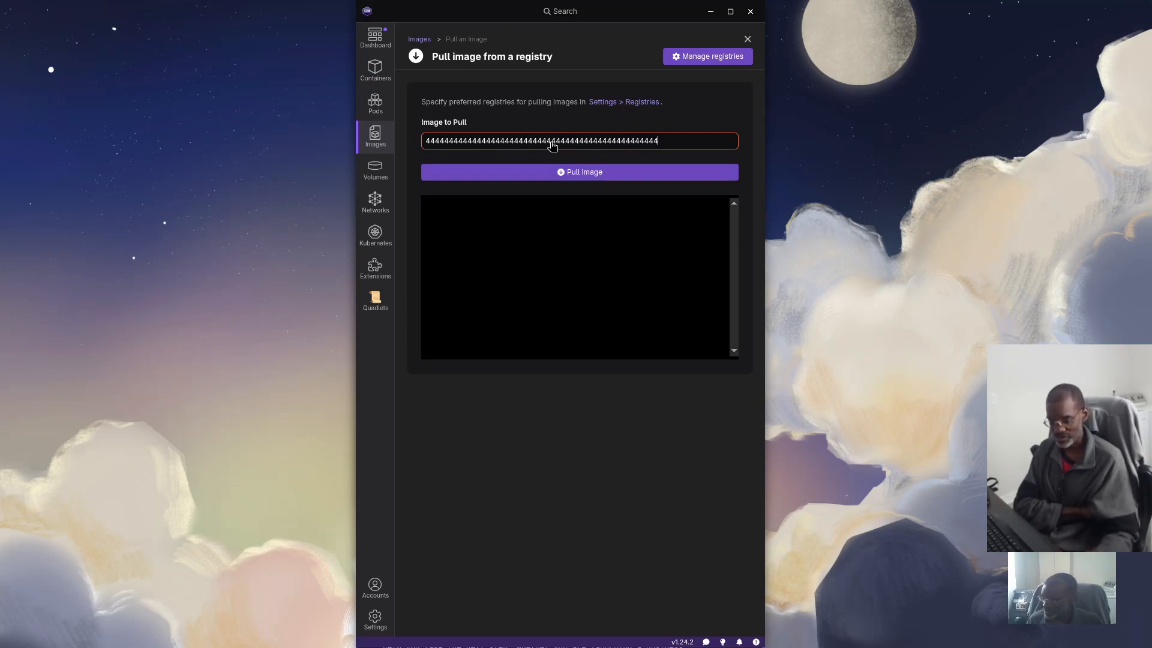
key("Escape")
Reopen the Pull page and try to clear the stray 4s from the Image to Pull field
left_click(686, 41)
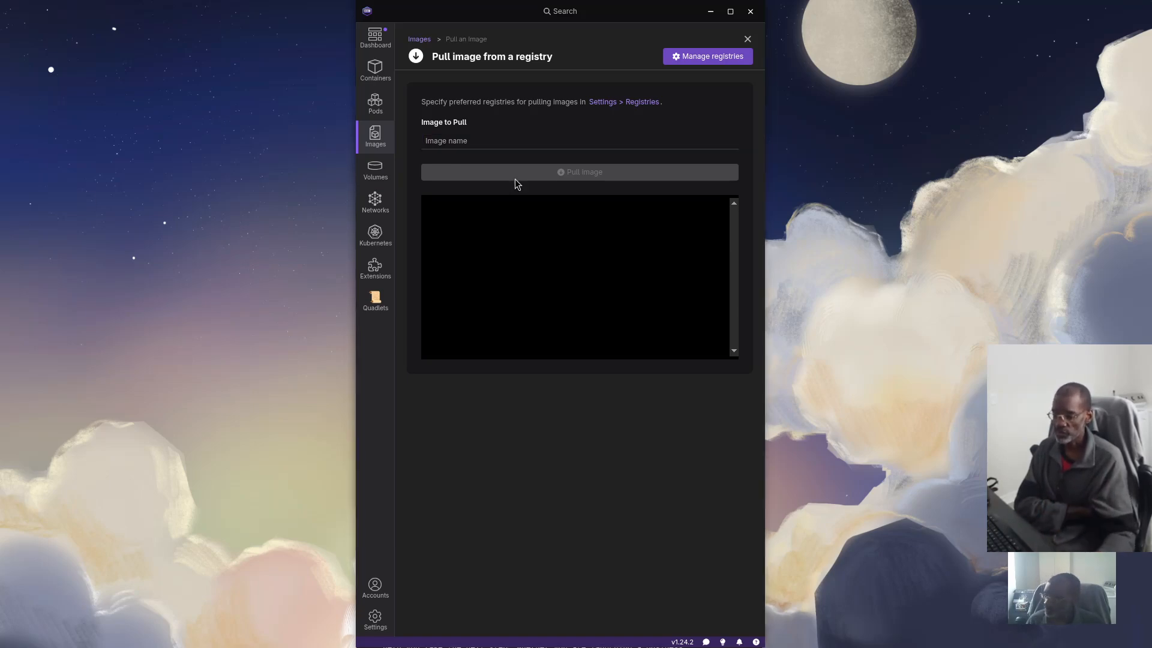
left_click(469, 133)
type("444444")
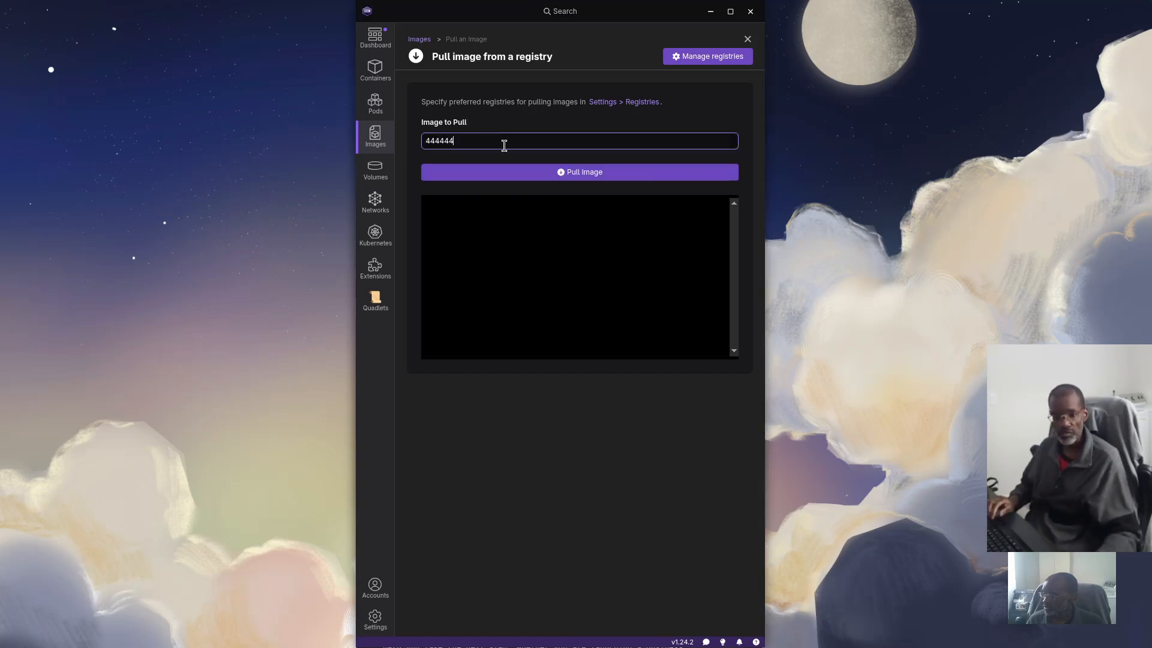
type("44444444444444444444444444444444444444444444")
double_click(511, 142)
type("444")
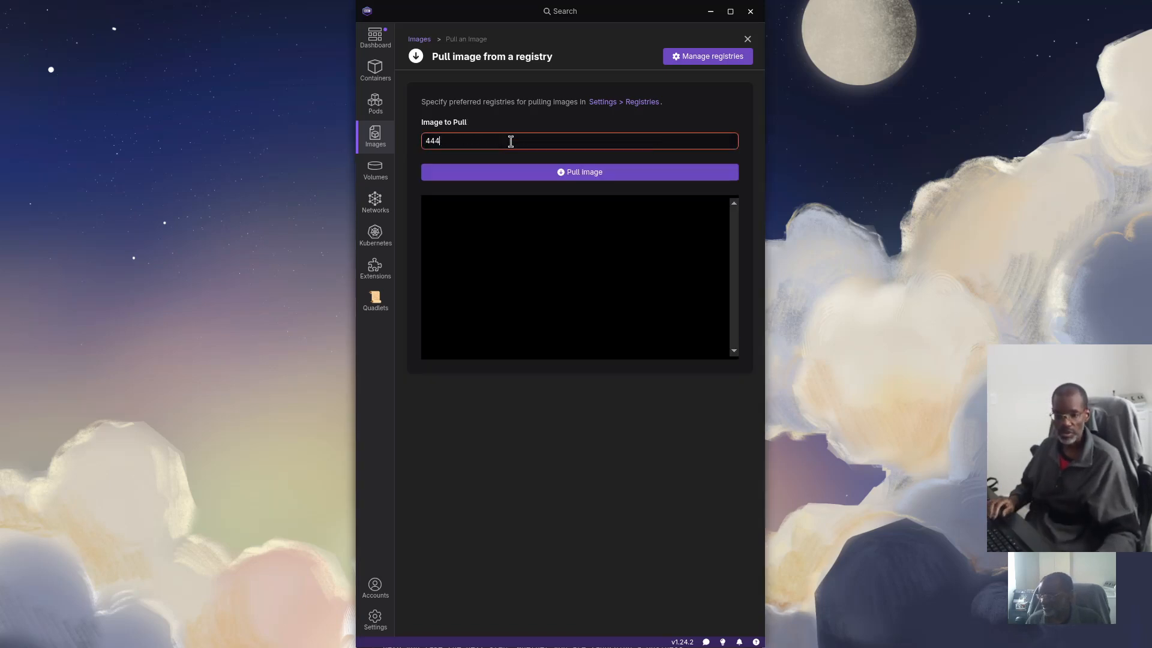
type("4444444444444444444444")
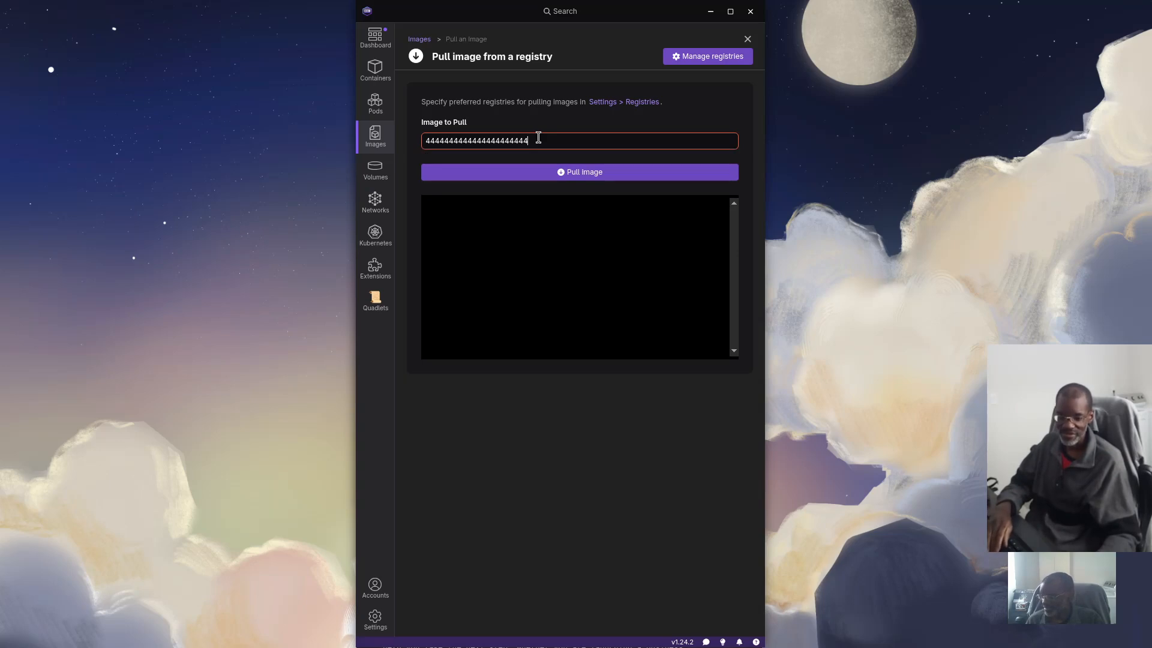
type("444444")
double_click(519, 141)
type("4444444444444444444444444444444")
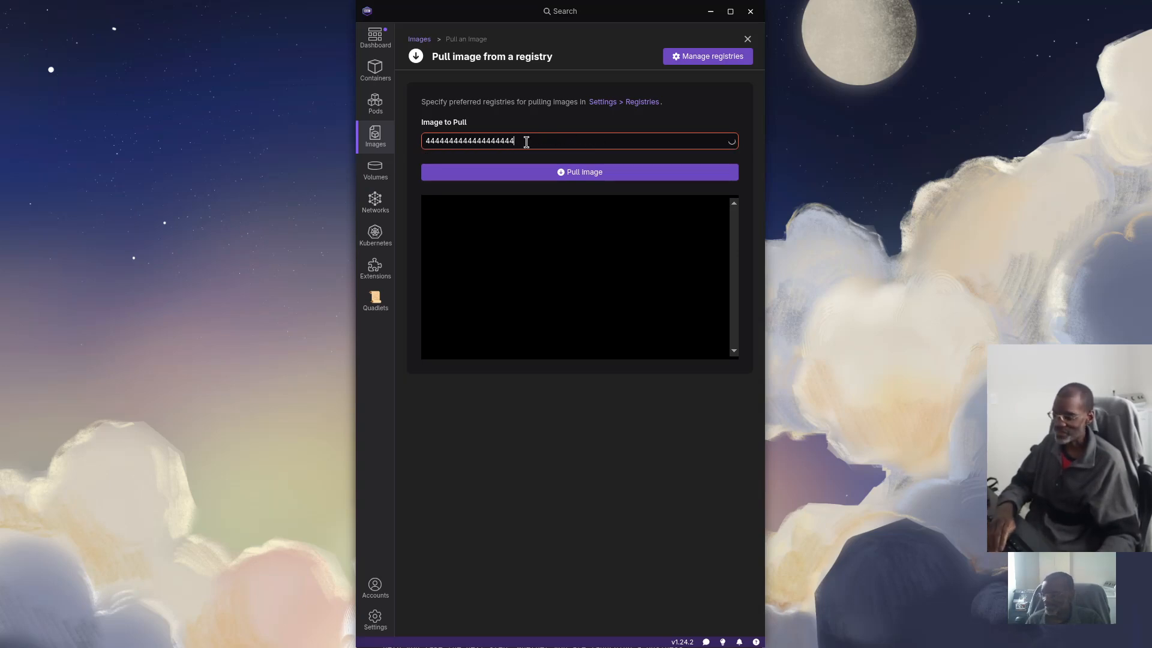
left_click_drag(514, 142, 496, 143)
type("4444444444444444444444444444444444444444444444")
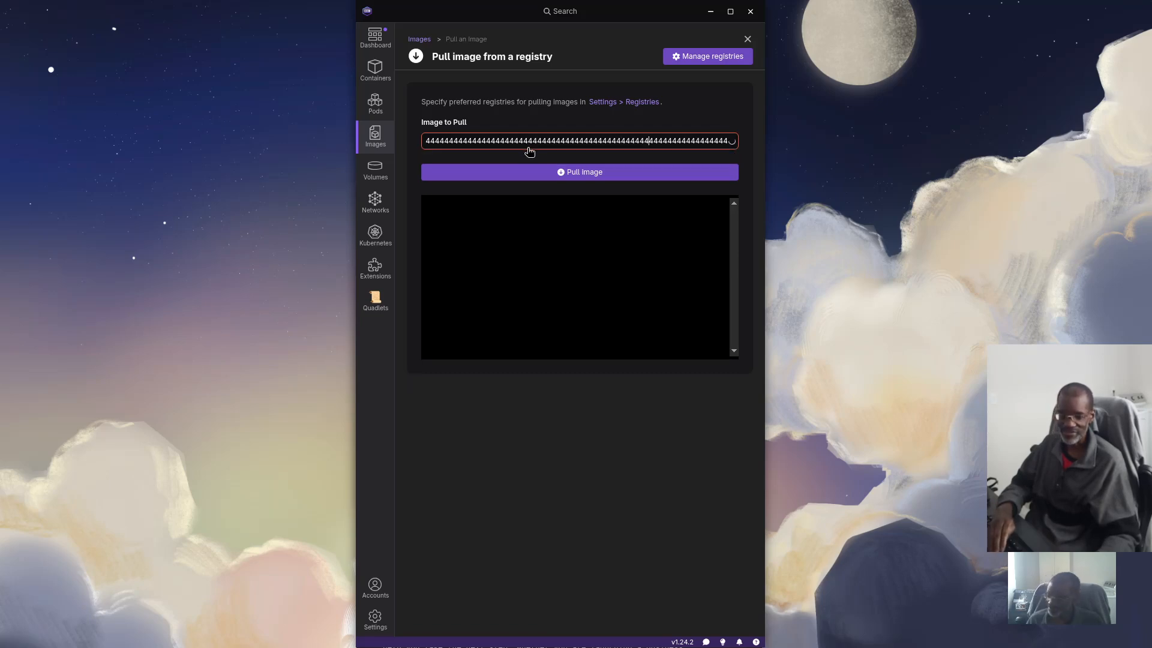
Return to the images list and reopen Pull, erasing the leftover digits so the name is blank
left_click(747, 39)
left_click(682, 41)
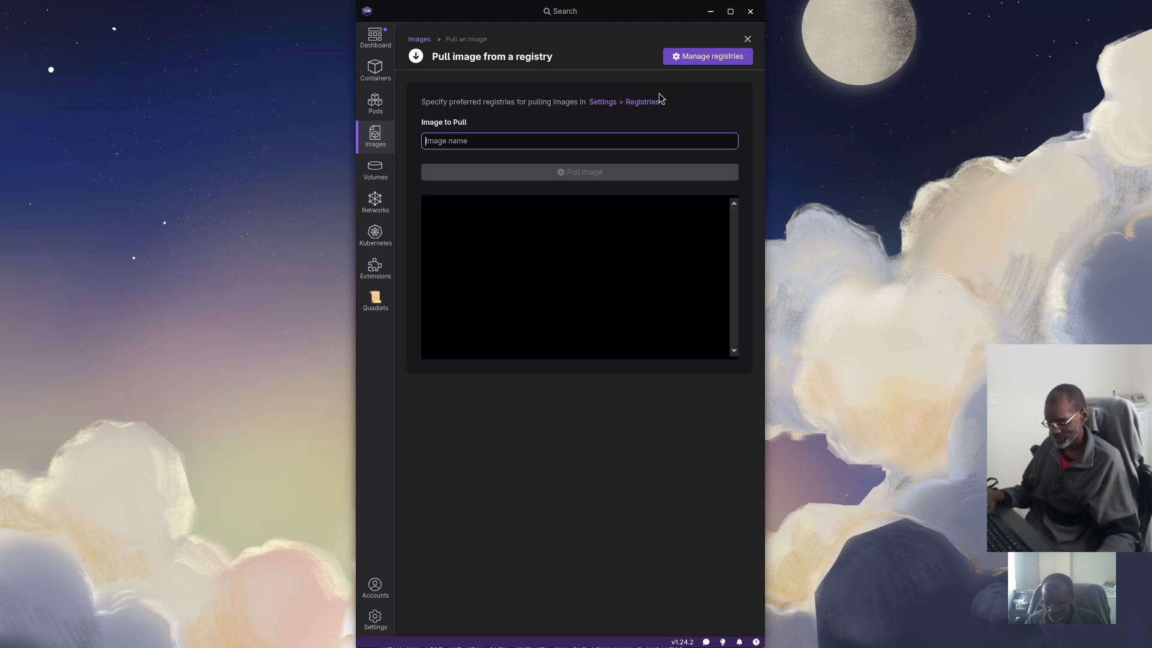
type("4444444")
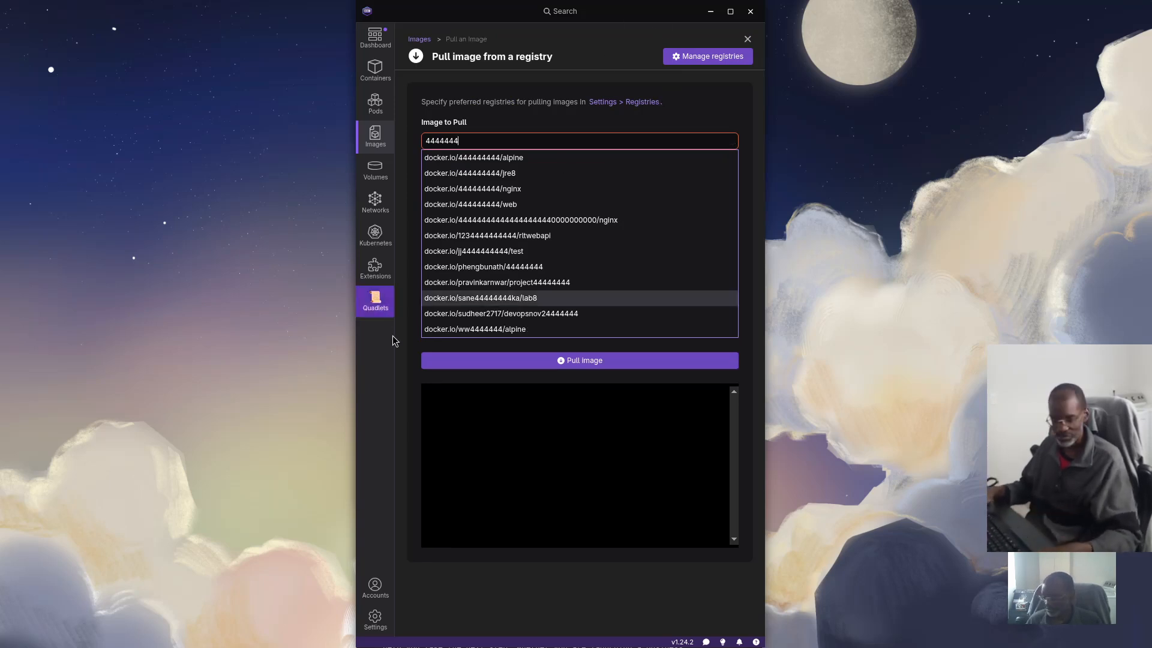
key("BackSpace")
key("BackSpace")
key("BackSpace")
key("BackSpace")
key("BackSpace")
key("BackSpace")
key("BackSpace")
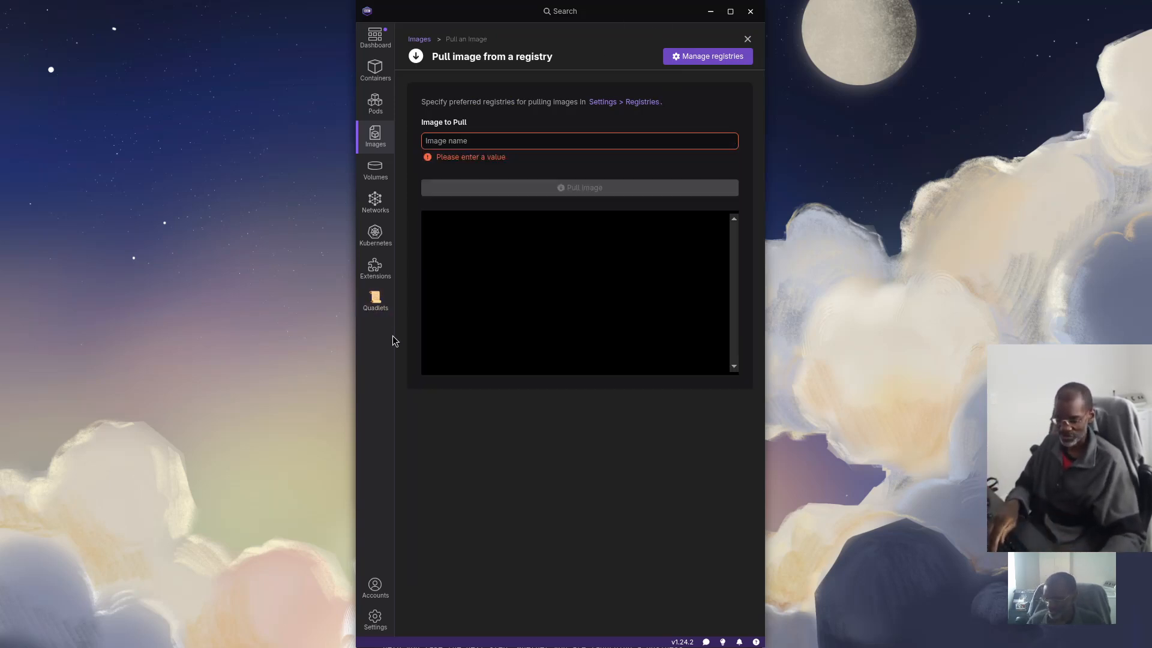
Enter jc21/nginx-proxy-manager as the image to pull, pull it, and return to the images list
type("vaultwarden/server:latest")
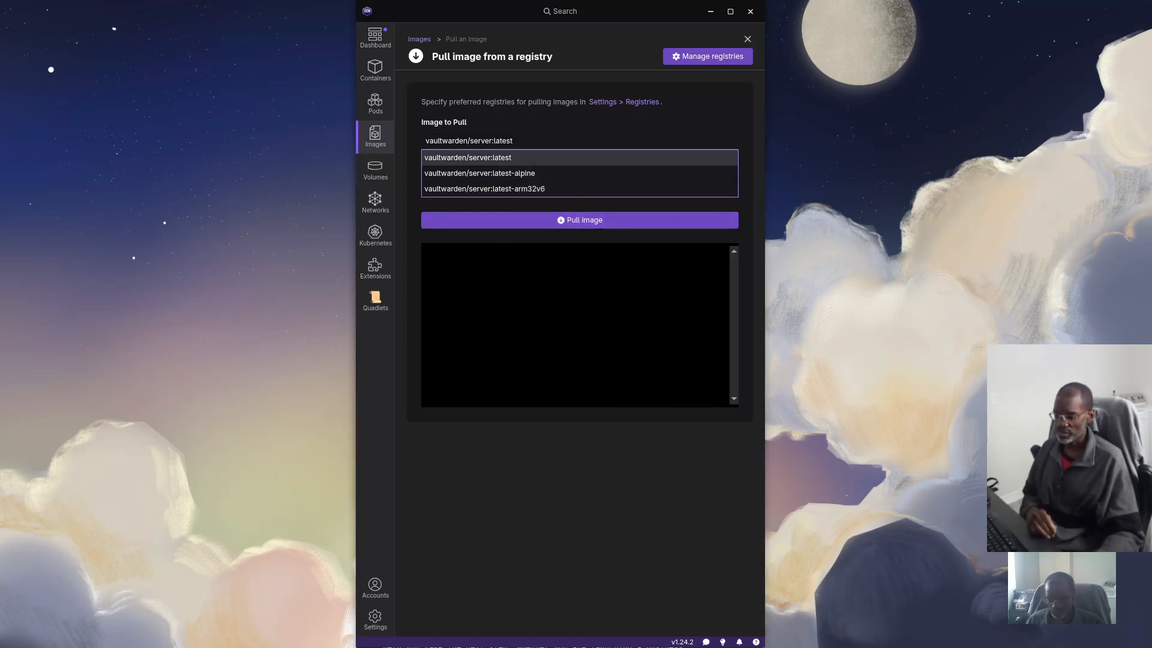
triple_click(465, 142)
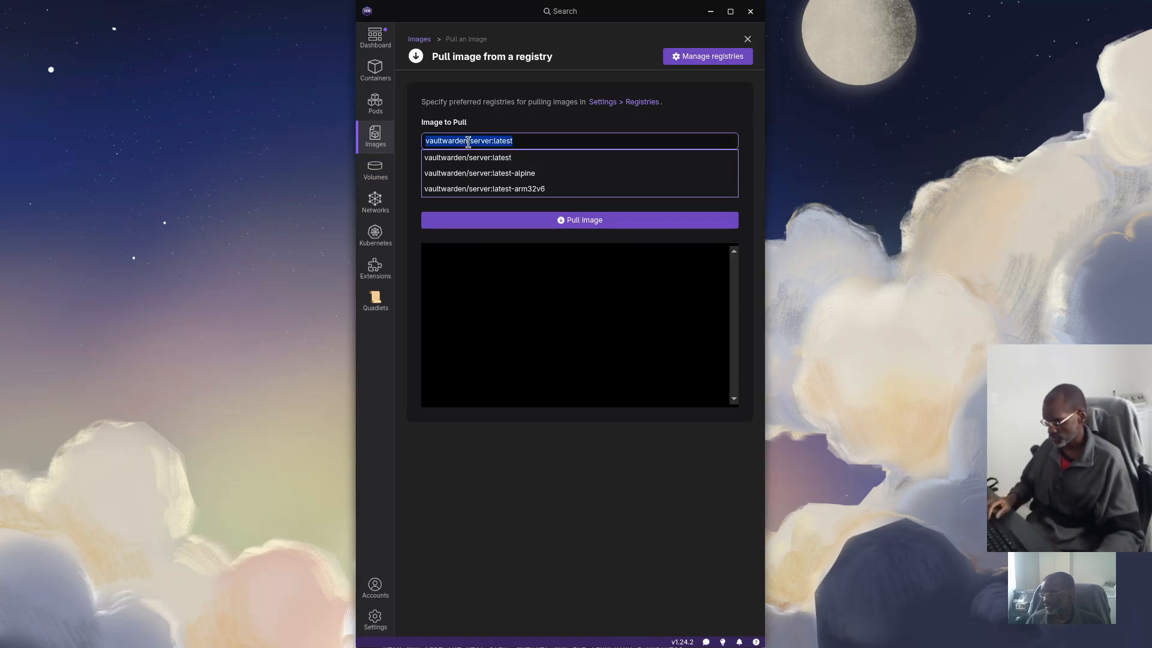
type("jc21/nginx-proxy-manager")
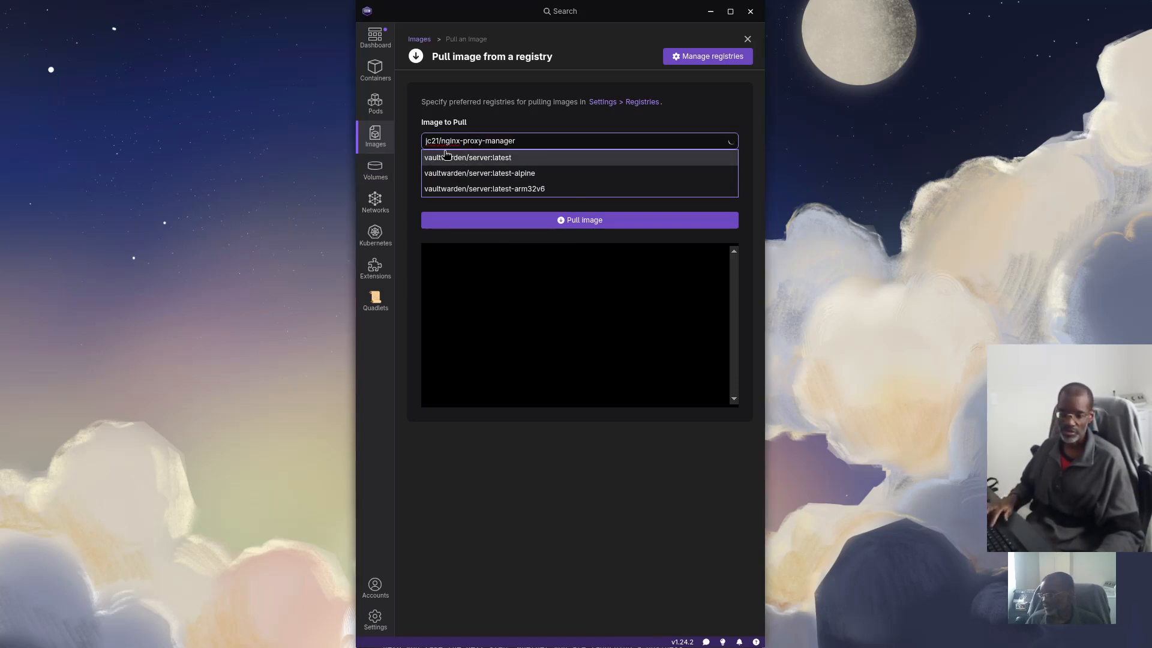
left_click(548, 149)
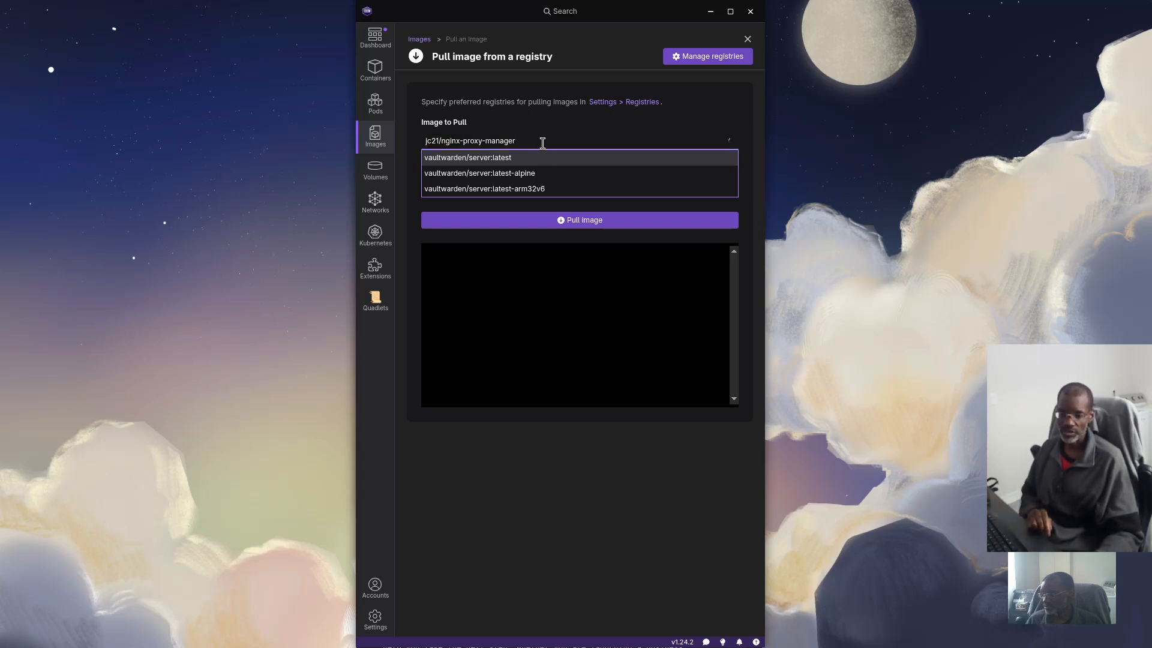
left_click(528, 143)
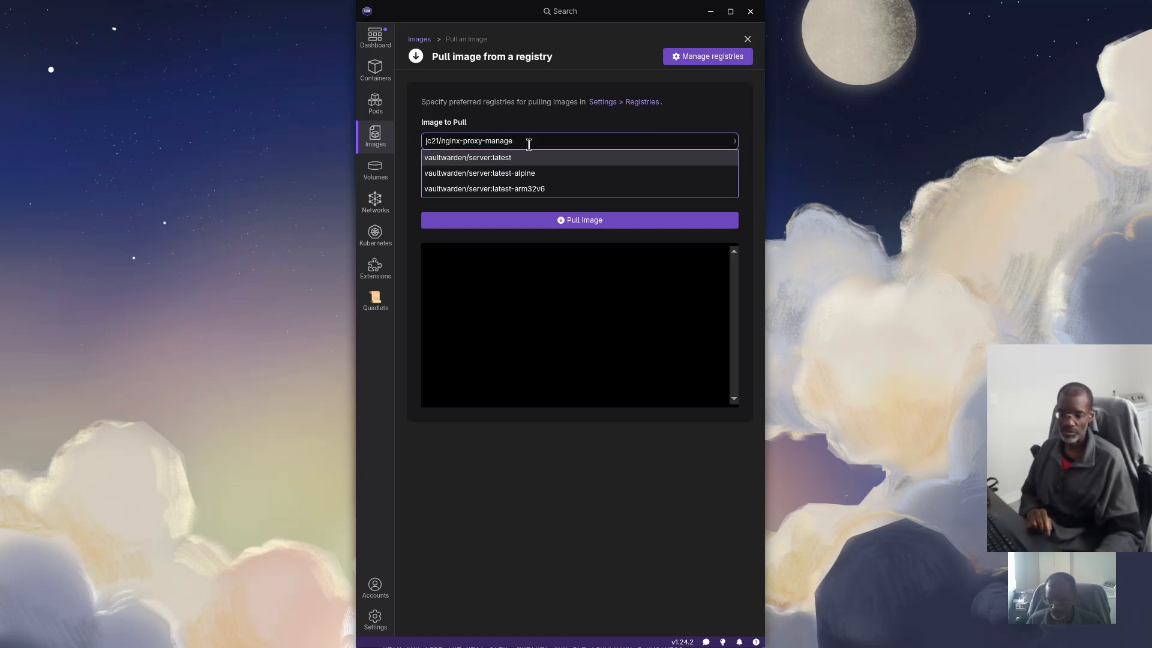
key("BackSpace")
key("BackSpace")
key("BackSpace")
key("BackSpace")
key("BackSpace")
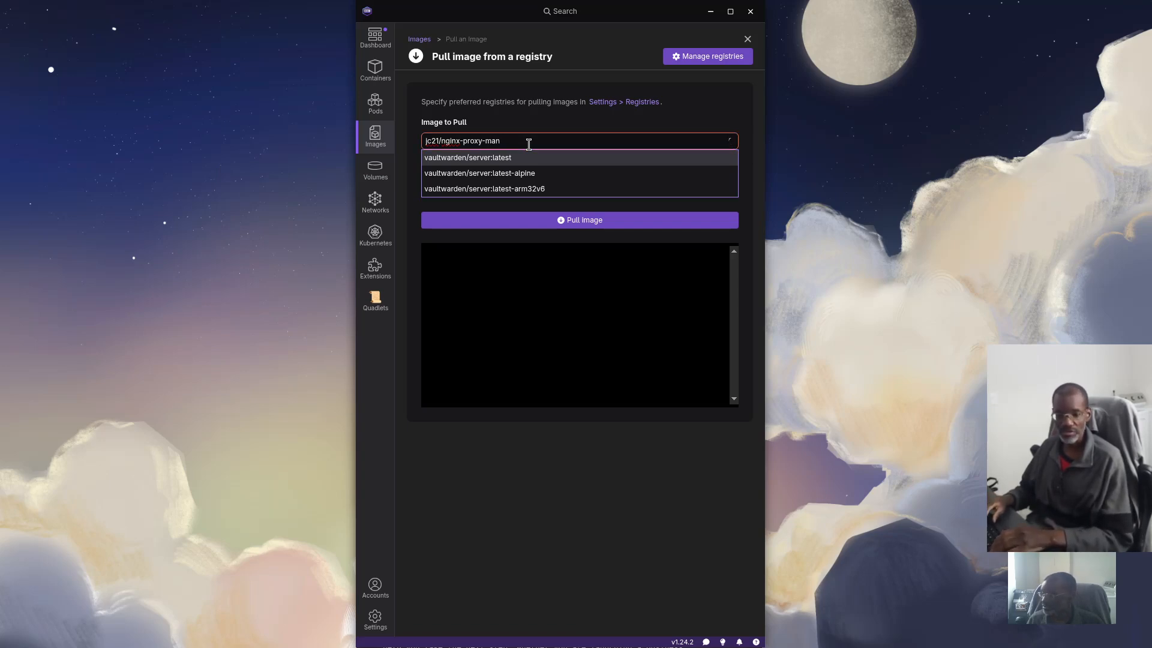
type("nager")
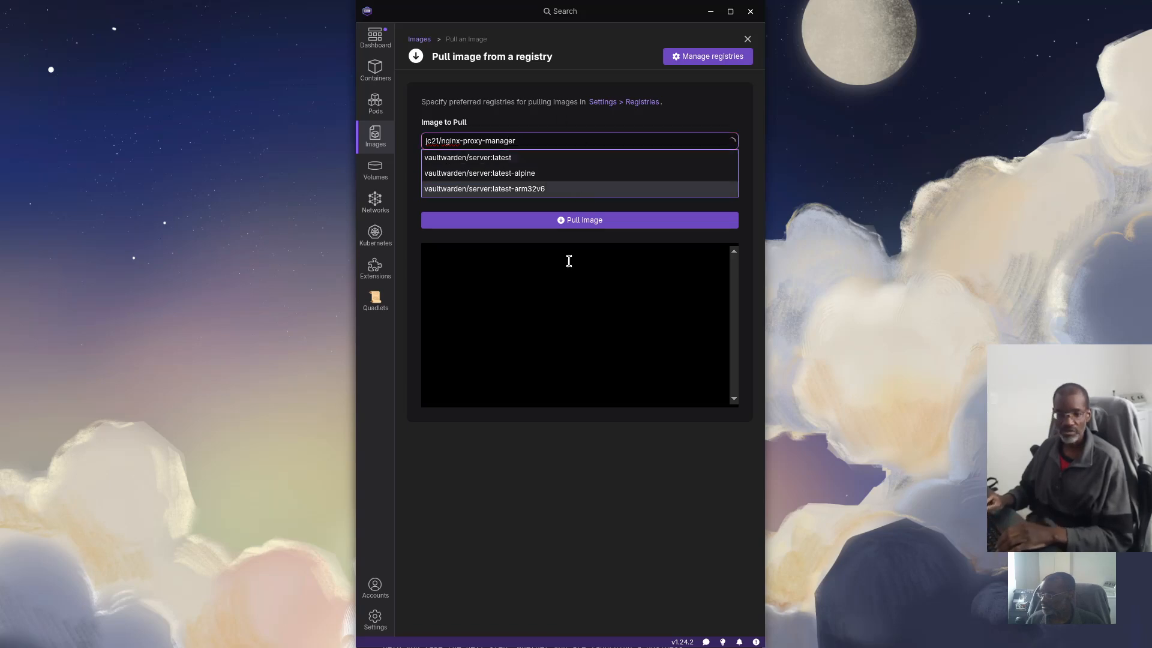
left_click(561, 315)
left_click(535, 140)
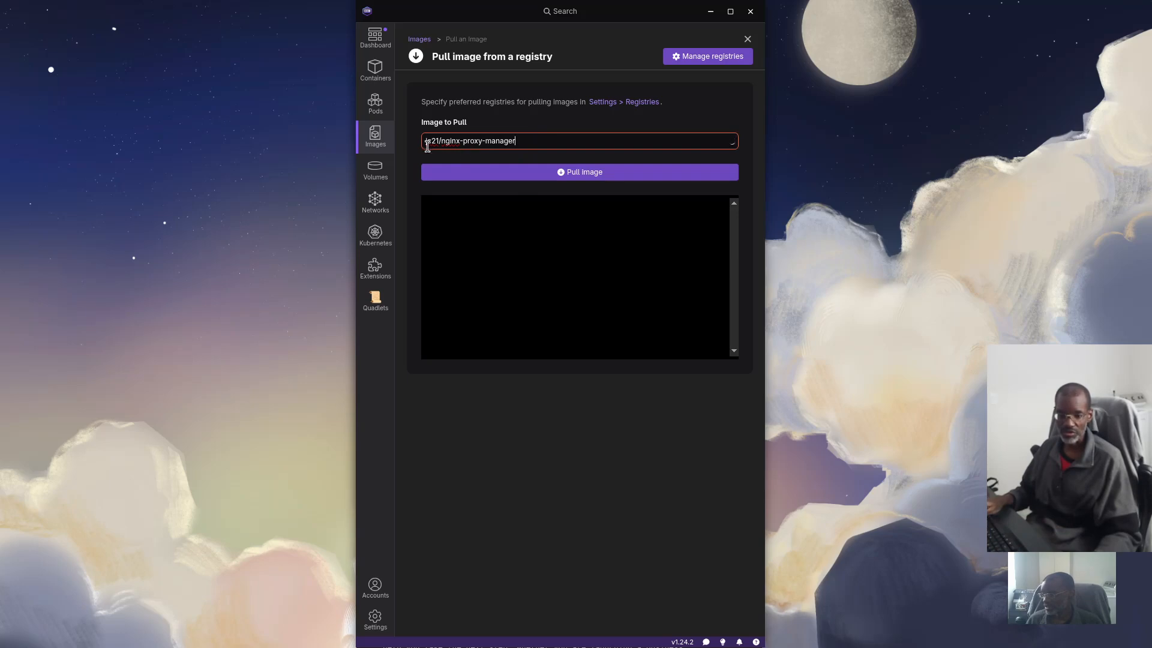
left_click(535, 176)
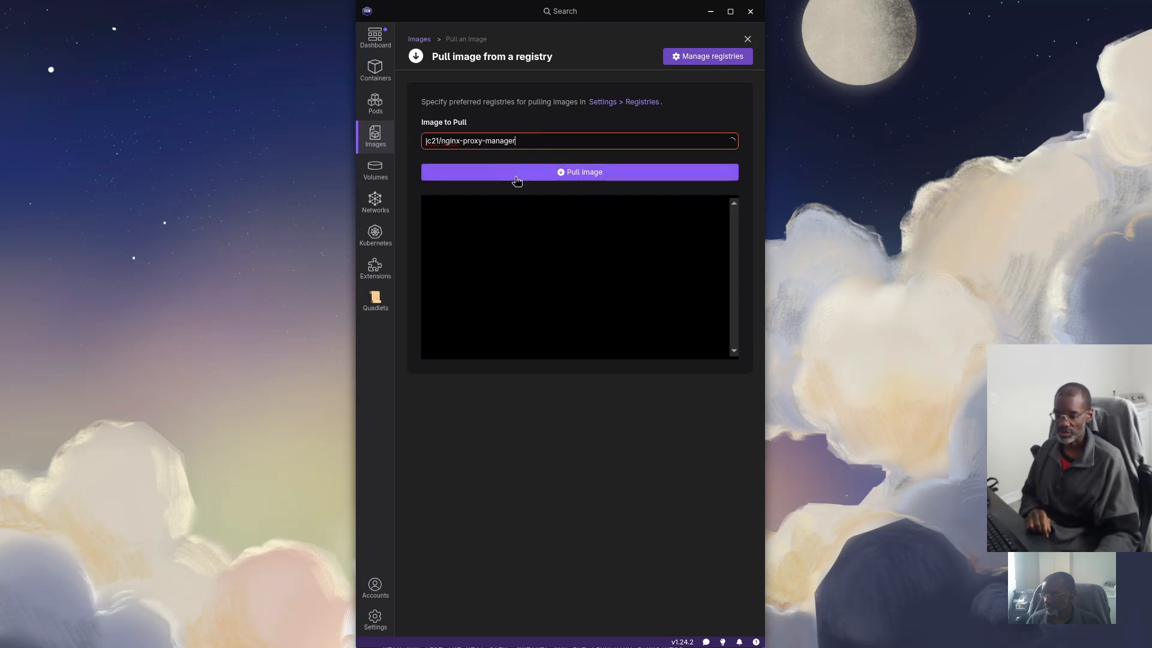
left_click(747, 39)
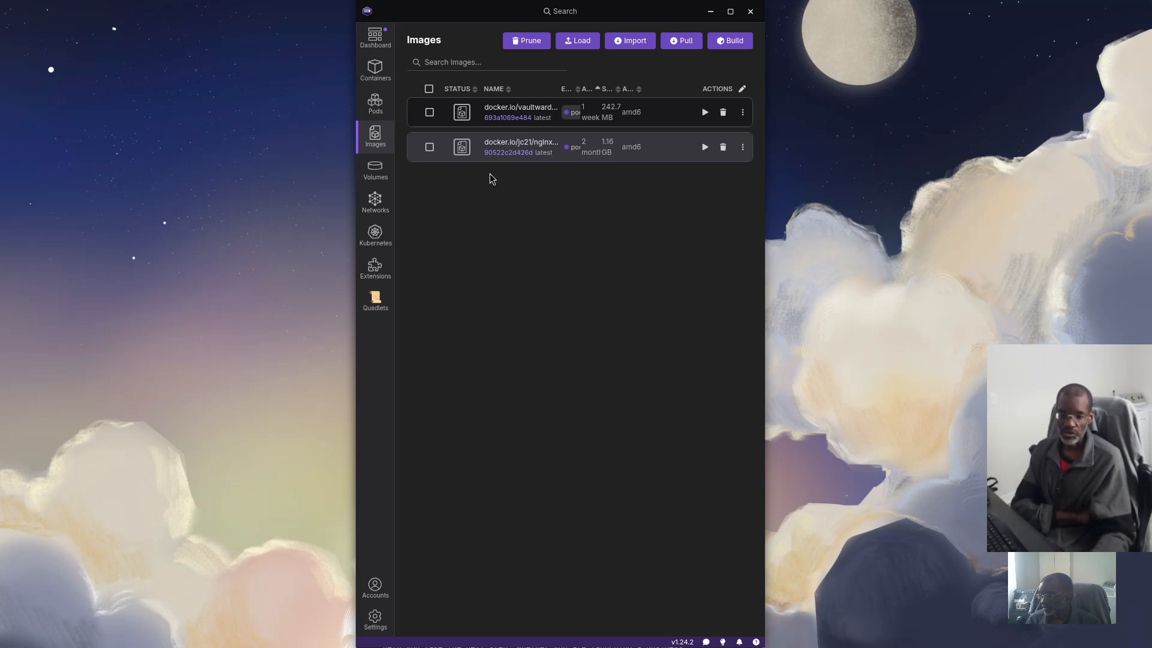
In Networks, delete the old vault-net network and create a fresh vault-net network
left_click(376, 206)
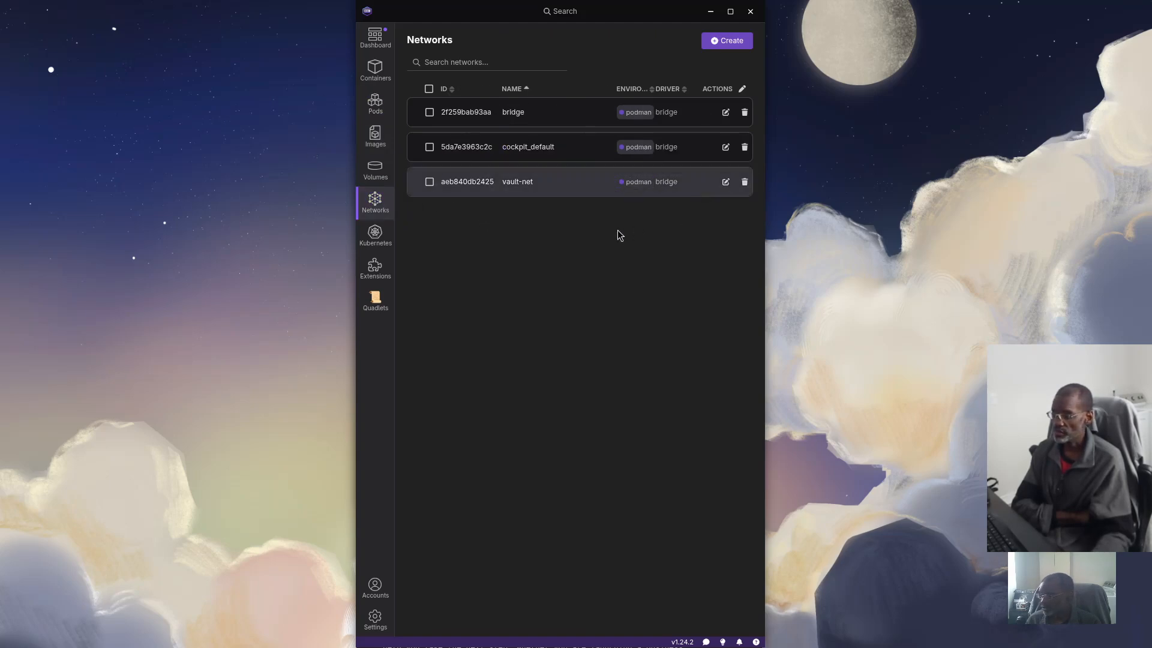
left_click(745, 183)
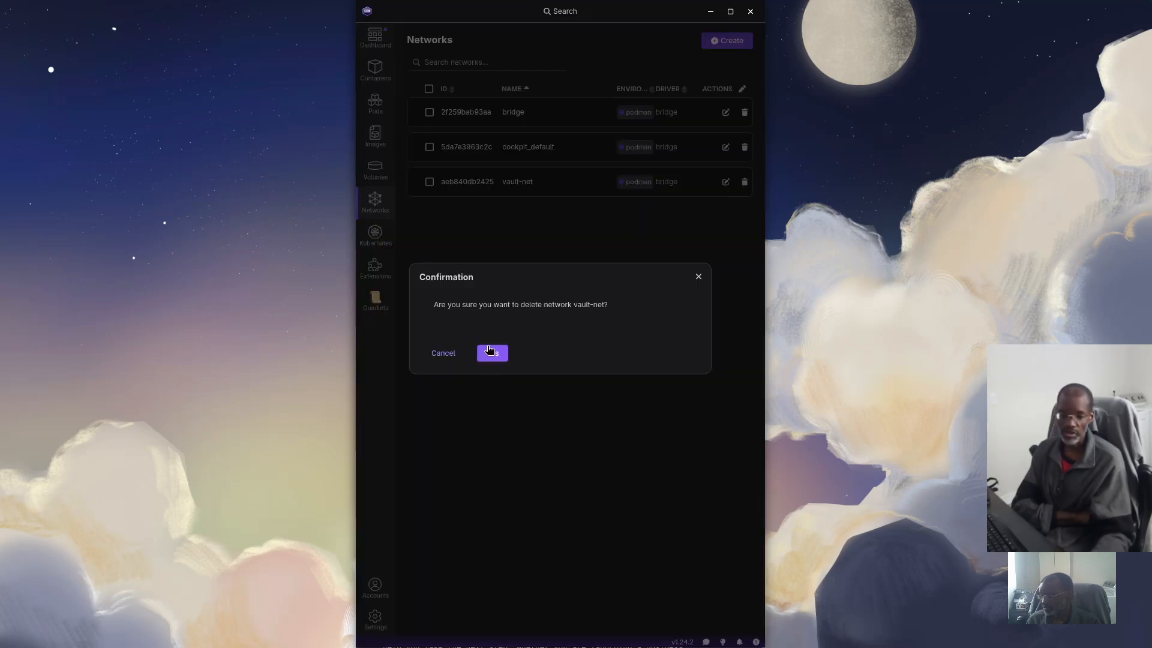
key("Return")
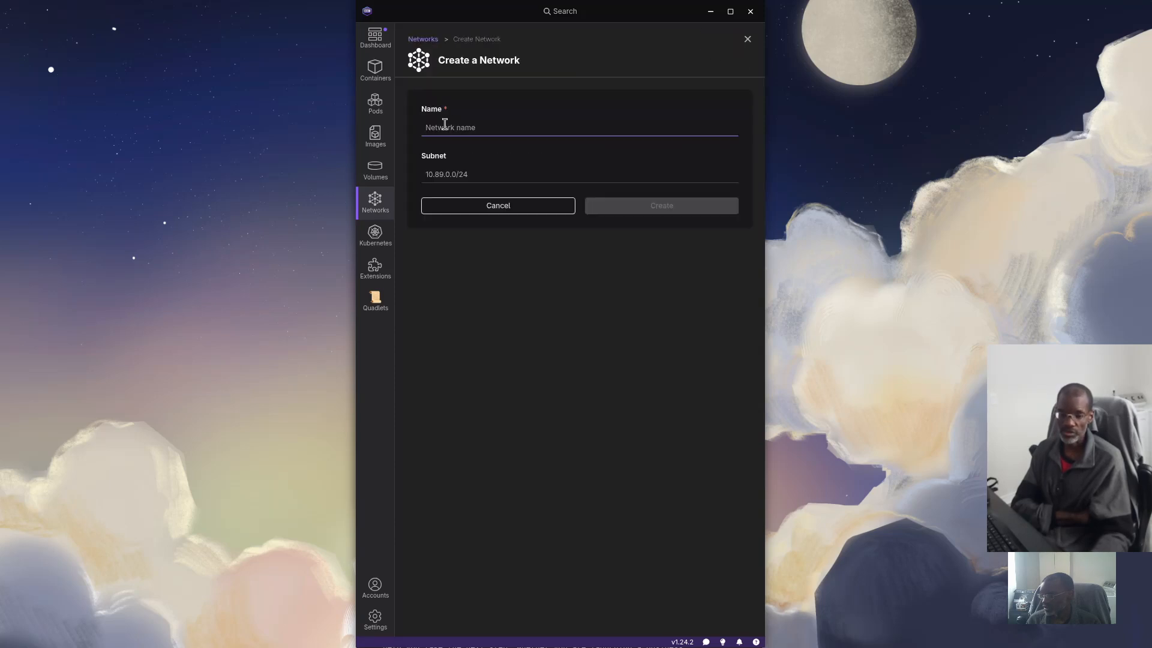
type("vaul")
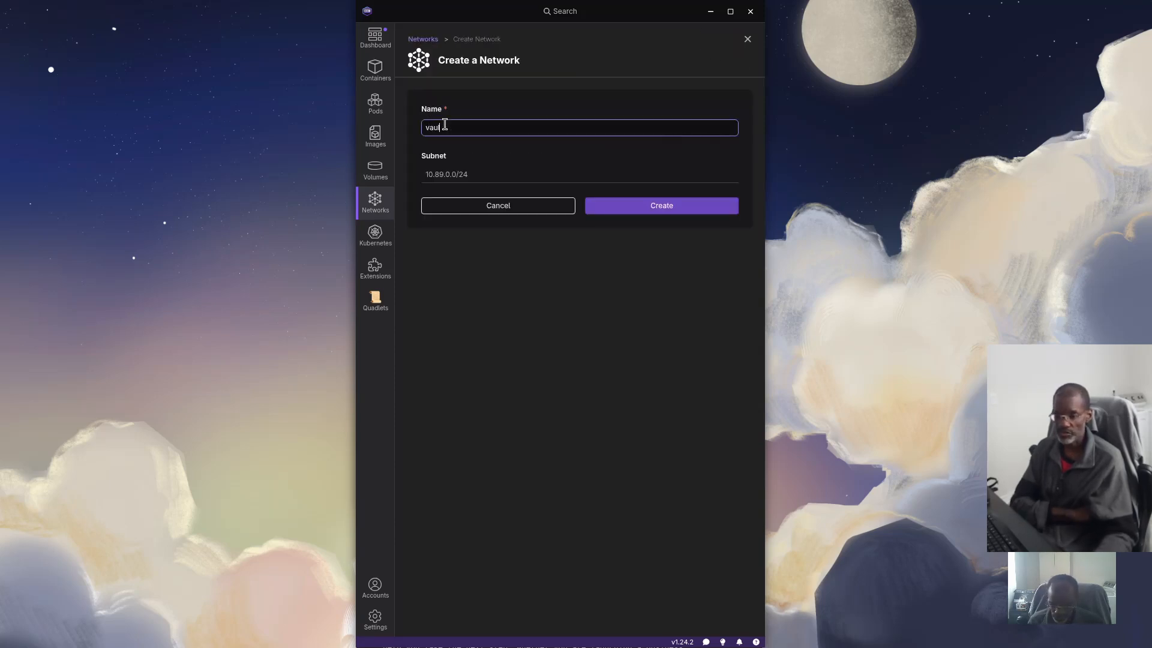
type("tsnet")
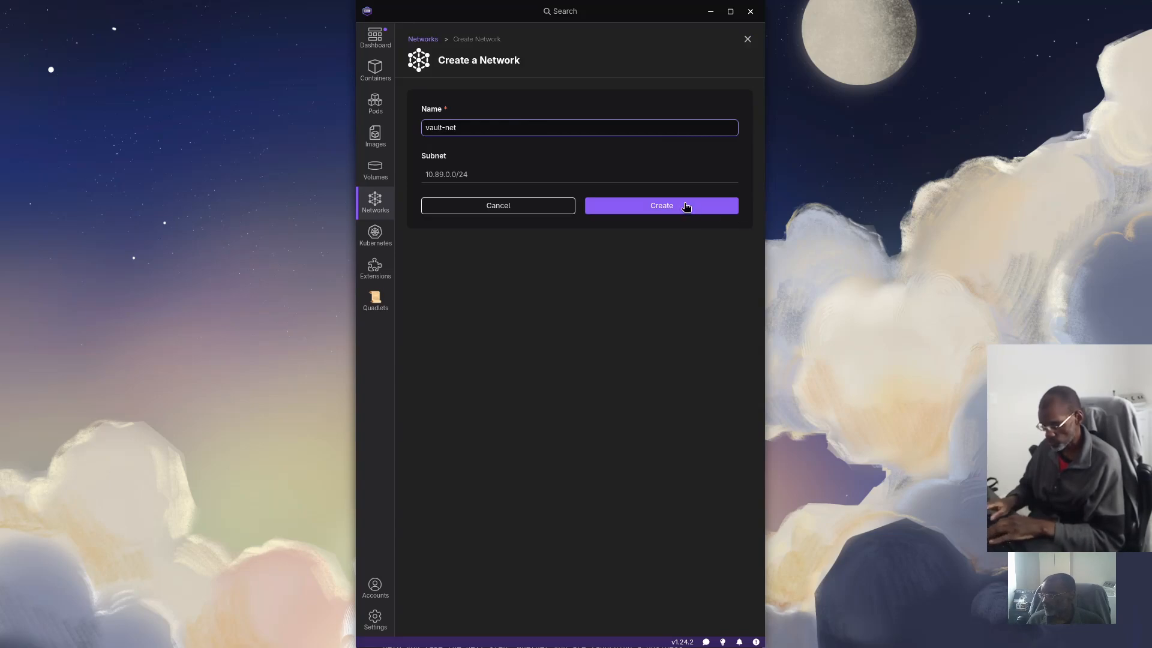
left_click(683, 210)
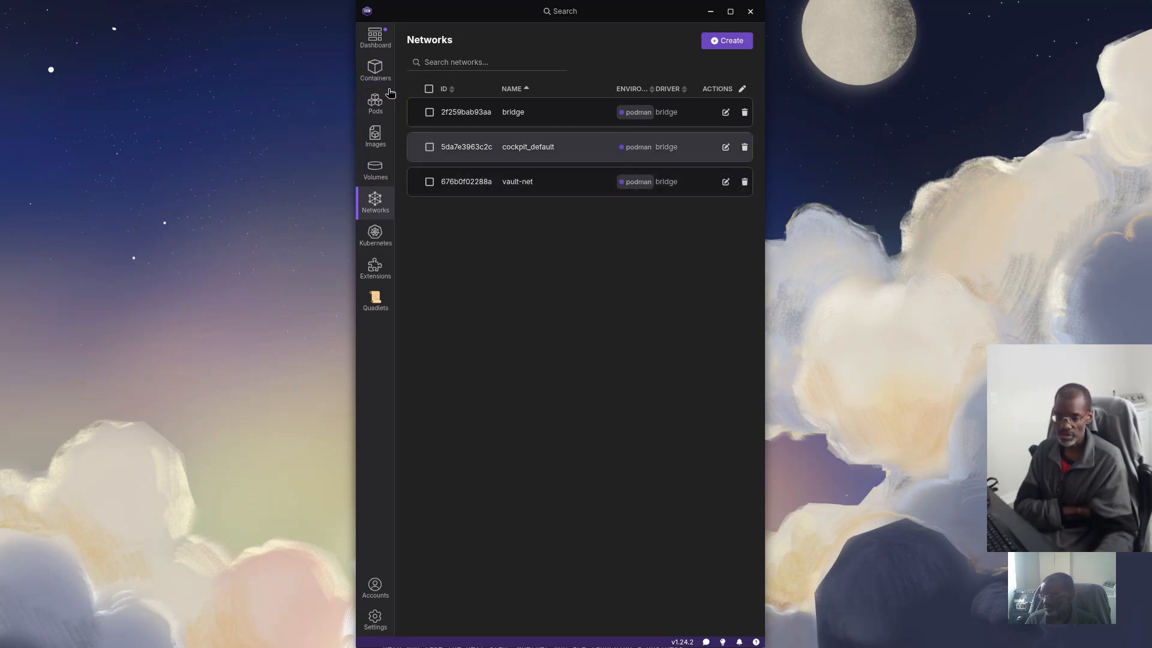
From Containers, create a container from the existing docker.io/vaultwarden/server:latest image and continue to Run Image
left_click(377, 71)
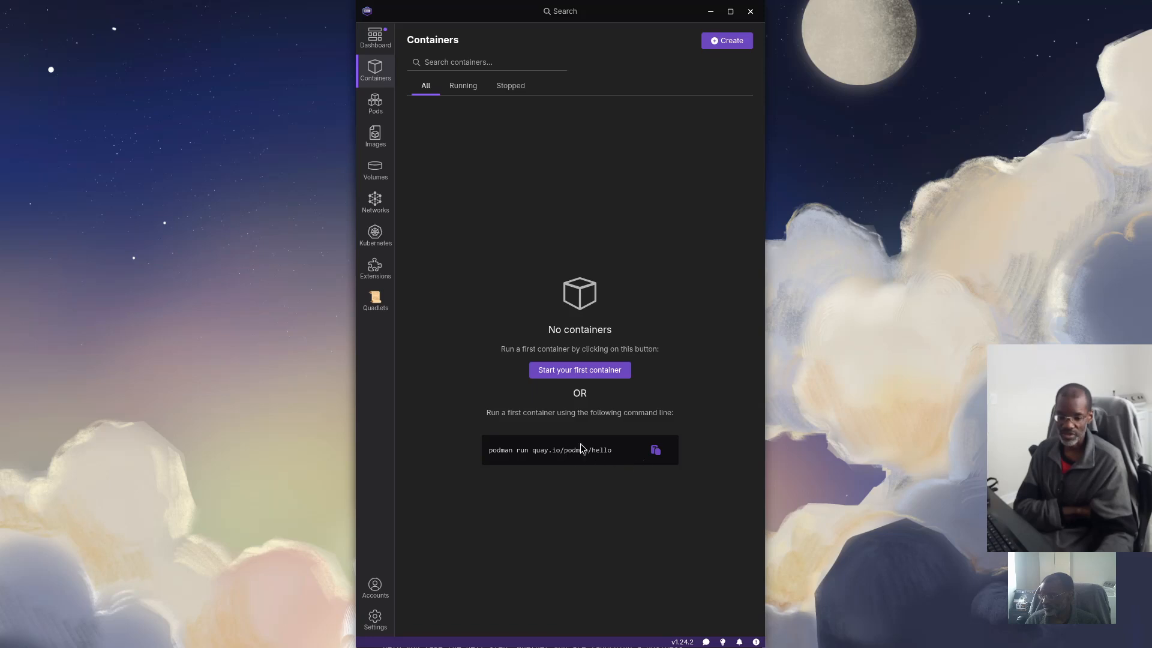
left_click(731, 44)
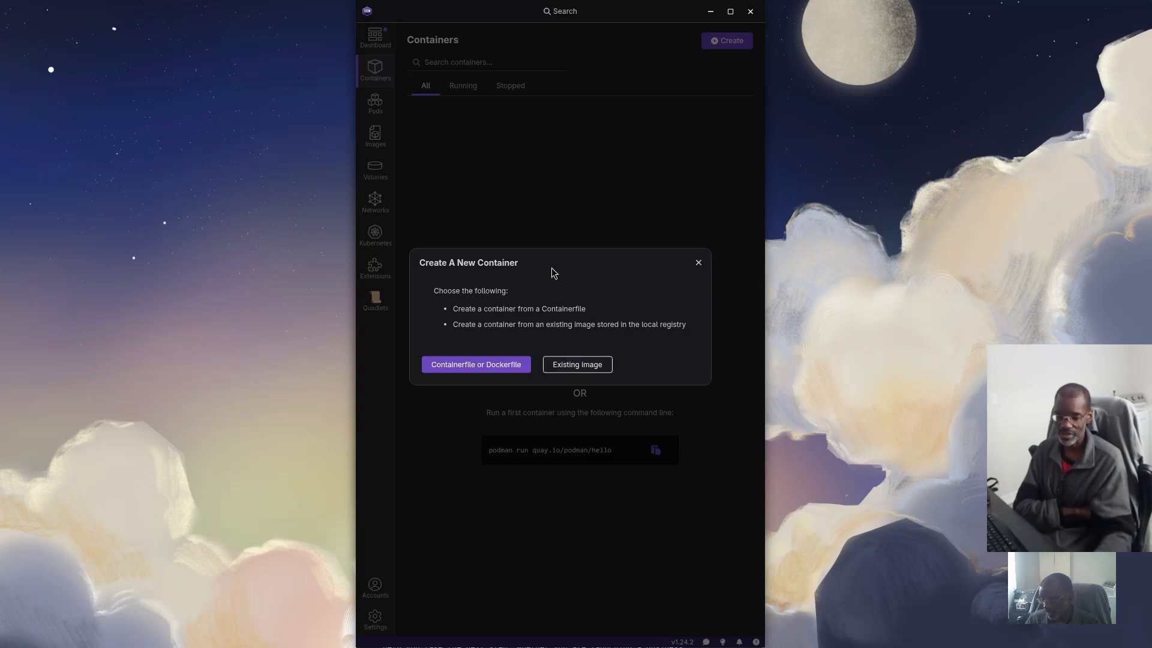
left_click(589, 367)
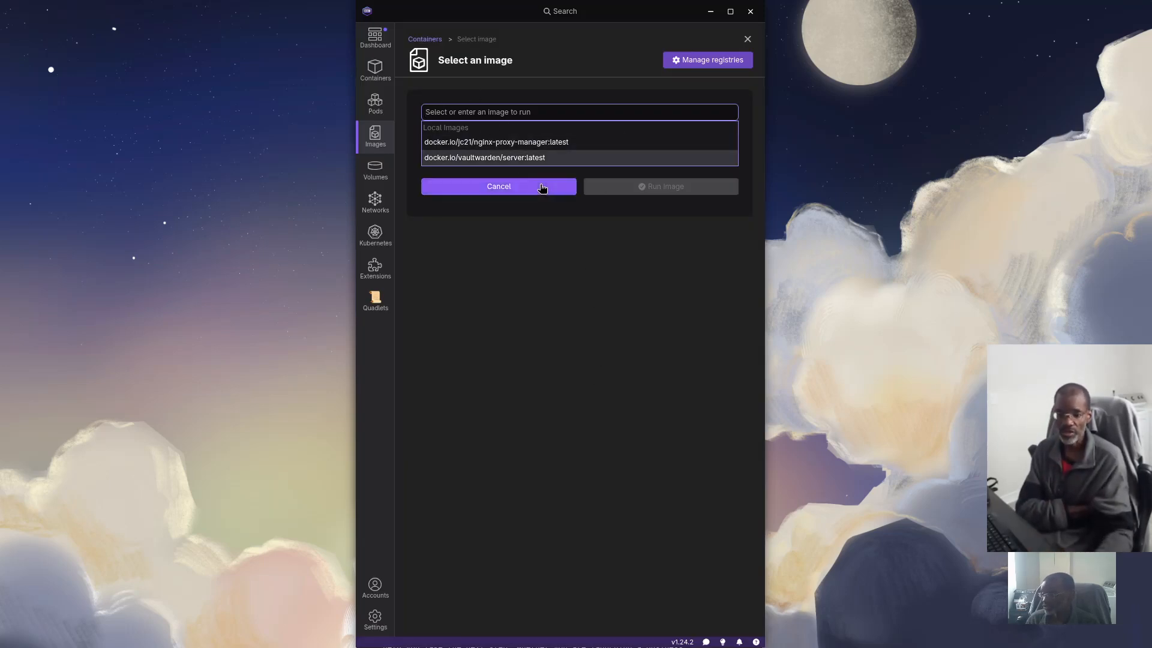
left_click(482, 158)
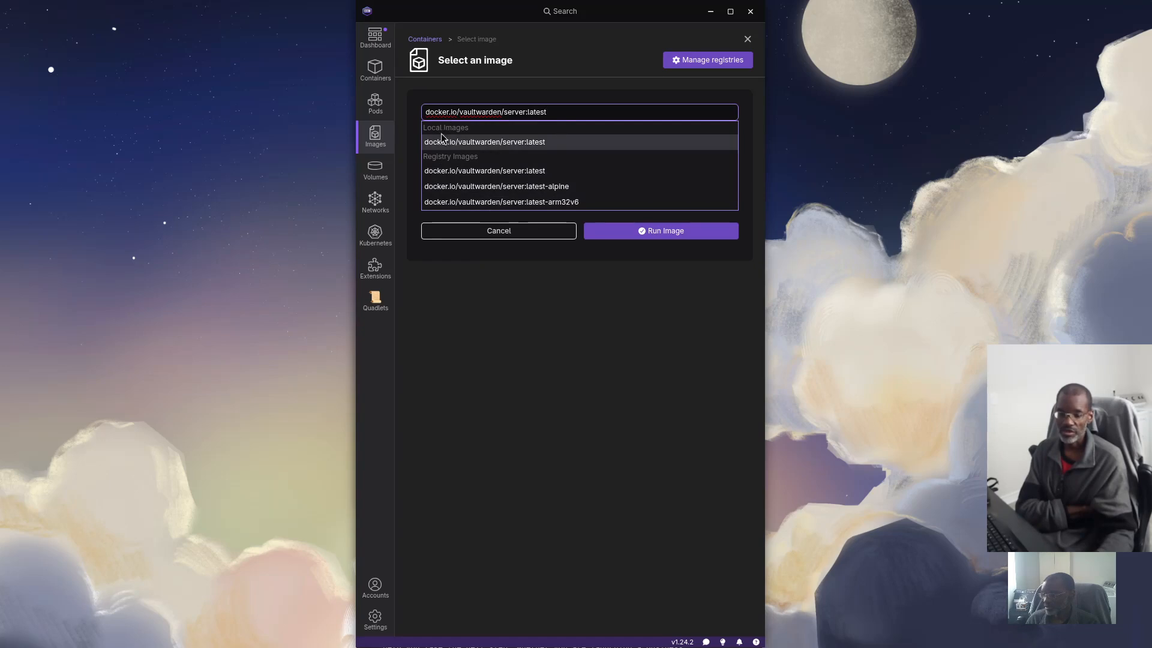
left_click(454, 143)
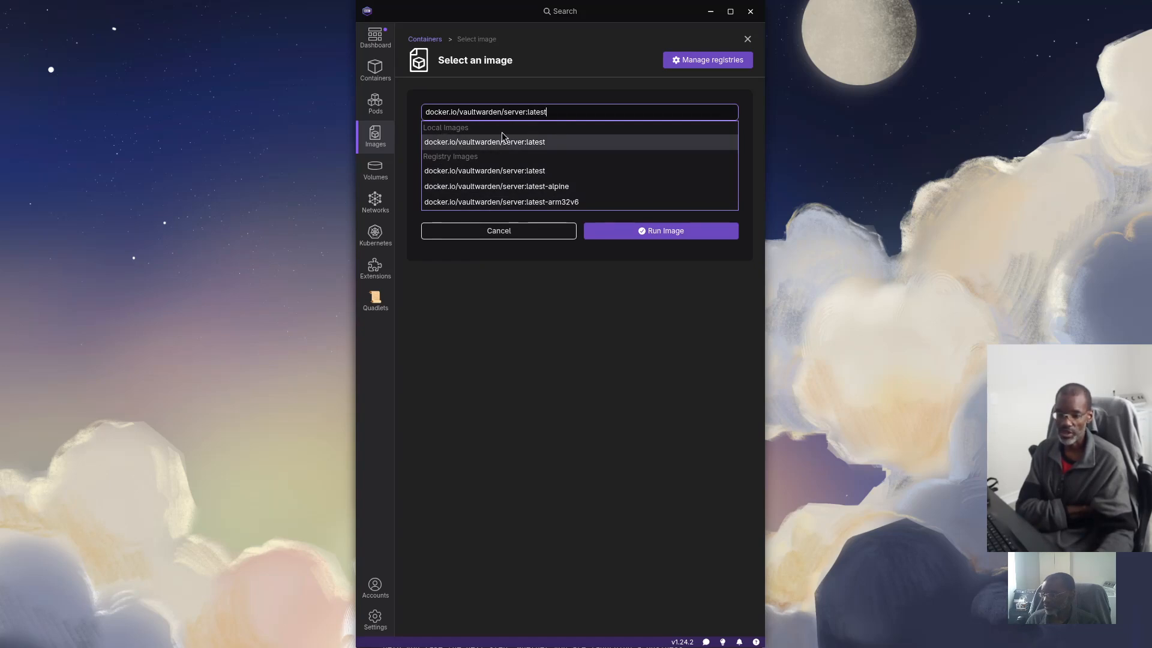
left_click(675, 234)
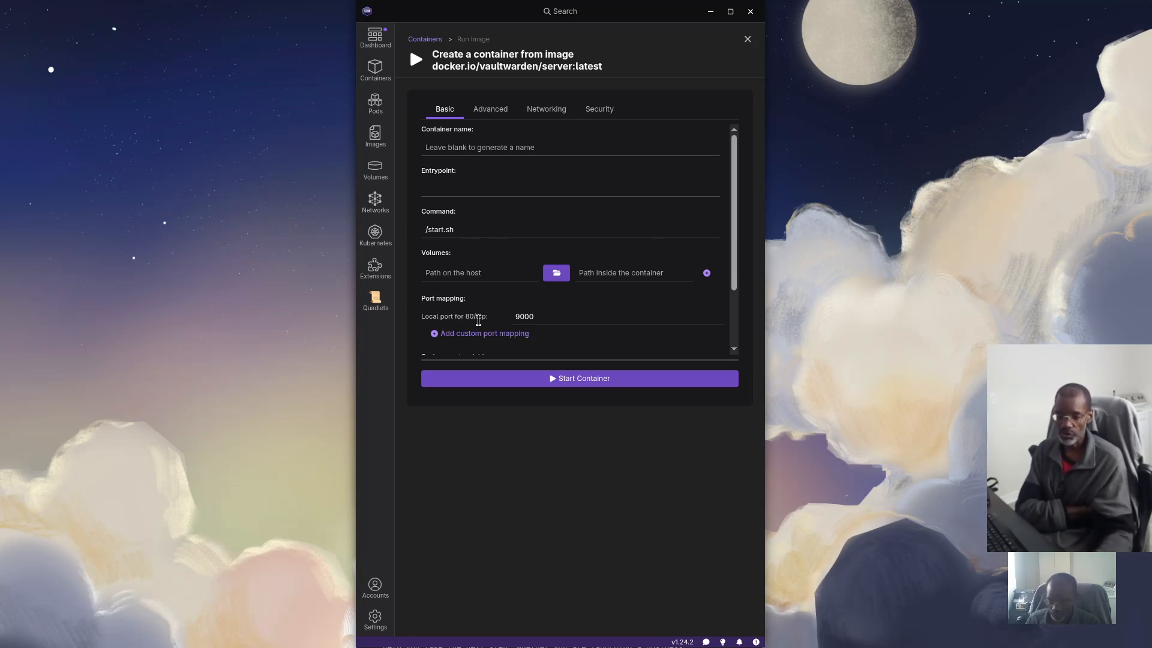
Add a volume mapping the host vw-data folder to /data inside the container
left_click(546, 318)
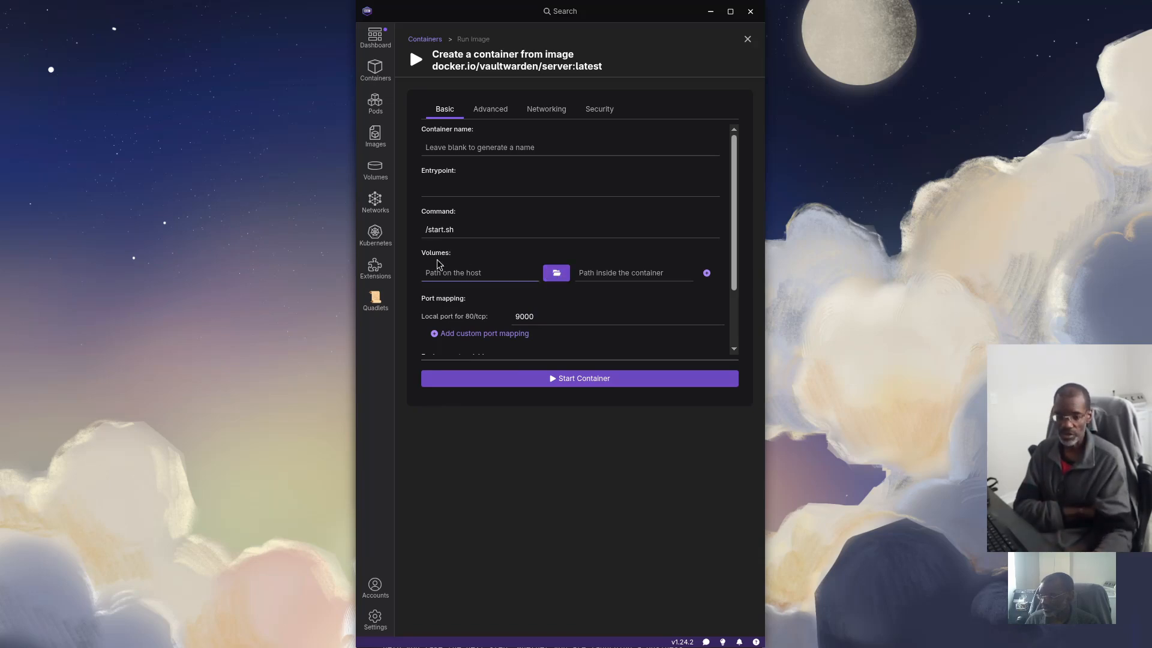
left_click(556, 277)
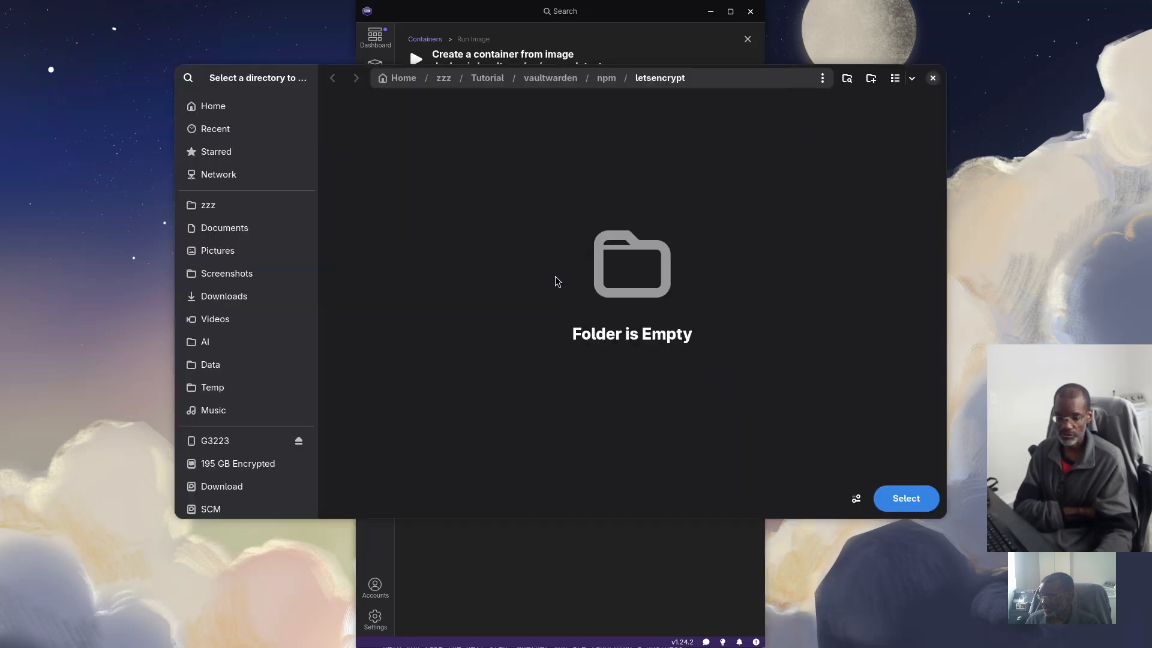
left_click(564, 78)
left_click(447, 132)
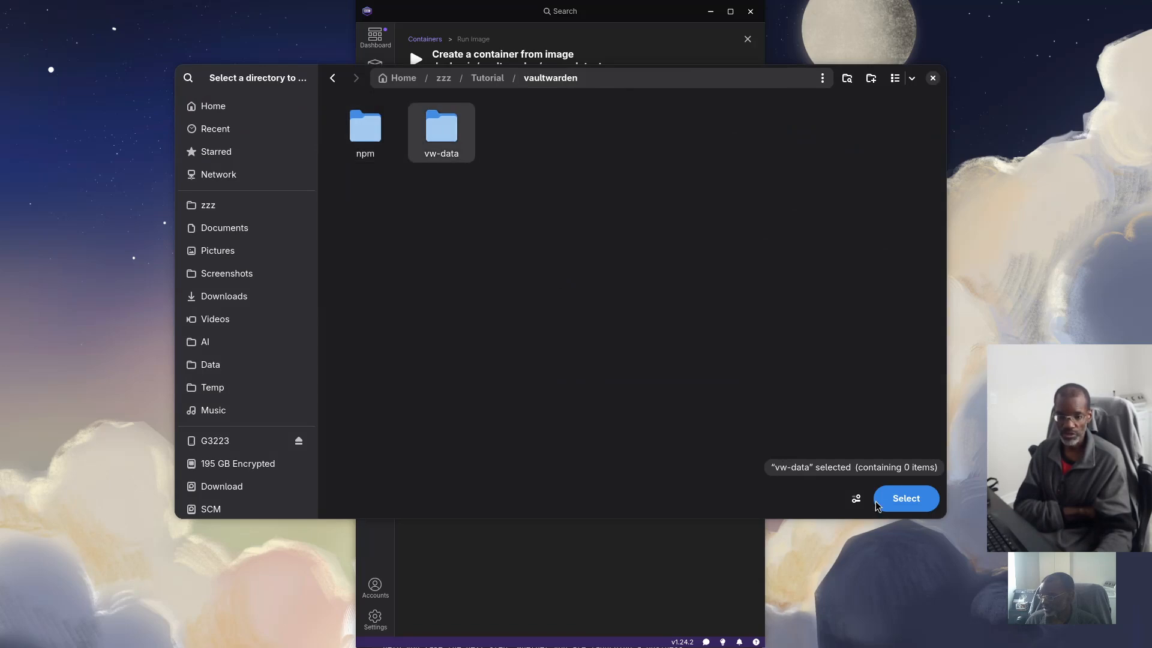
left_click(905, 498)
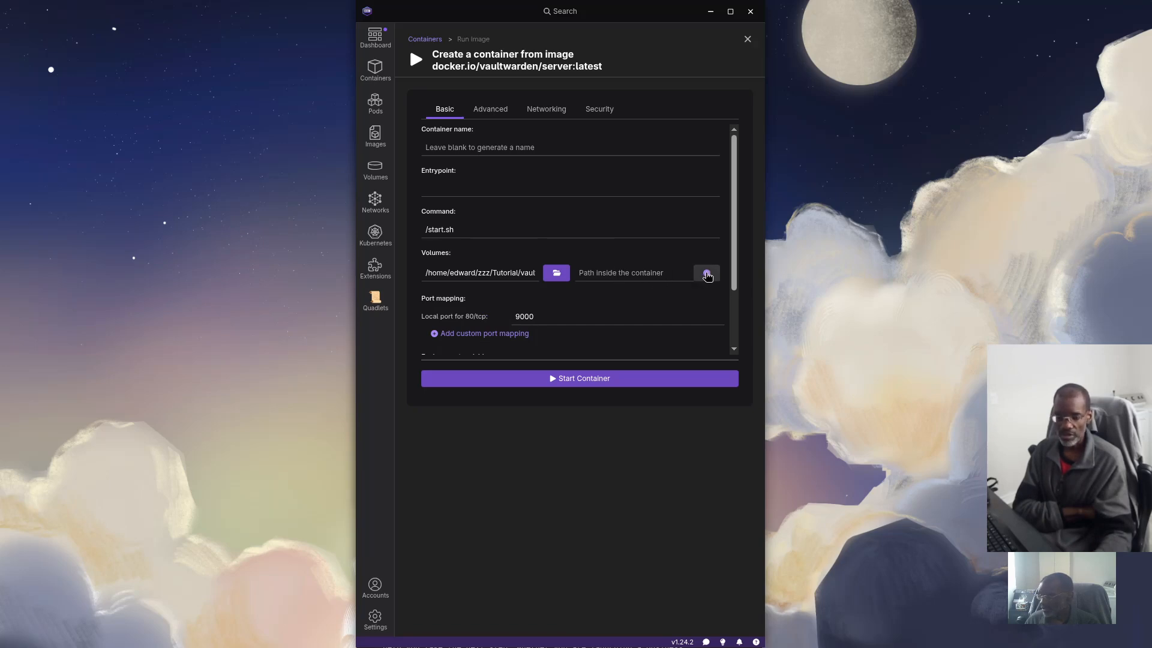
left_click(707, 273)
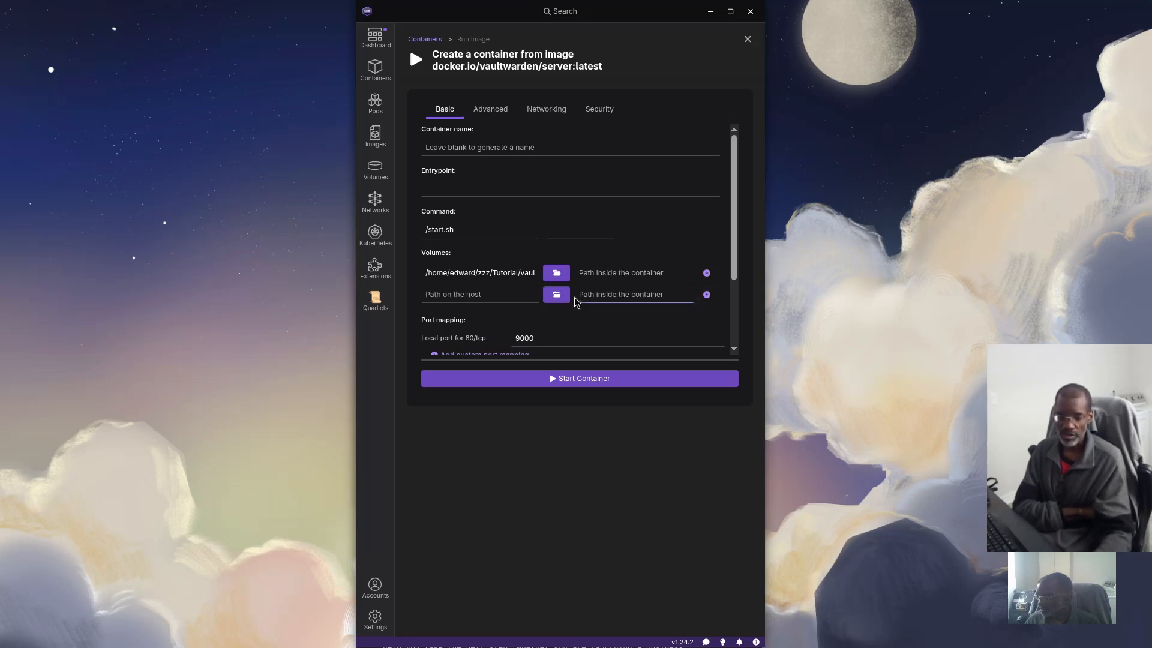
left_click(616, 276)
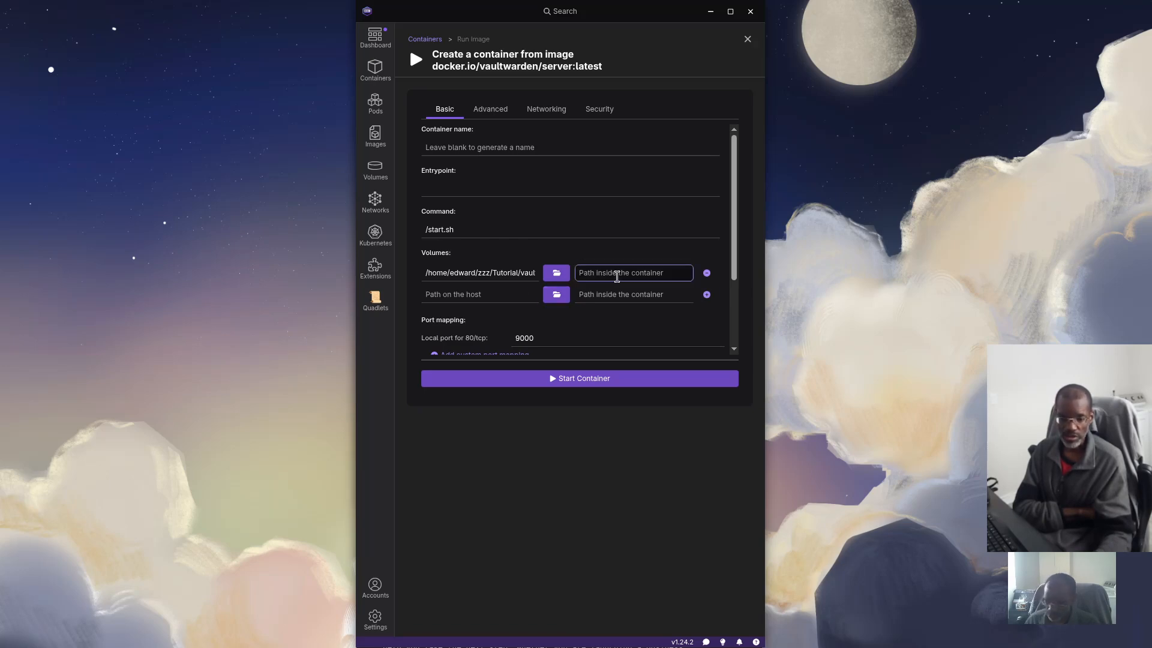
type("/")
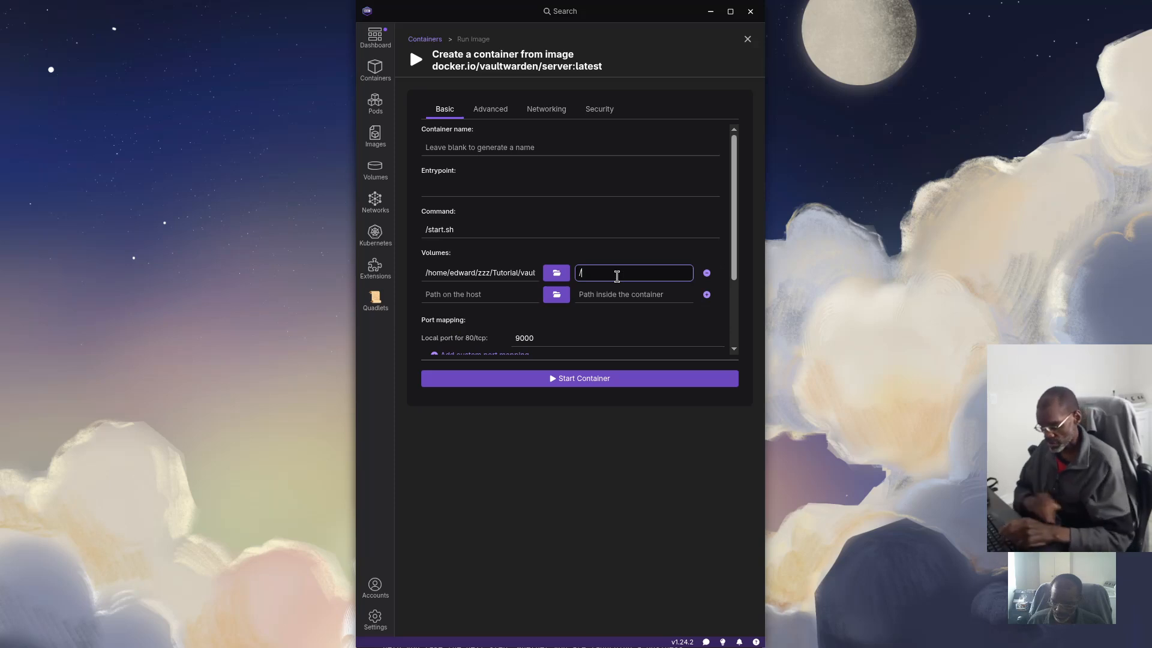
type("data")
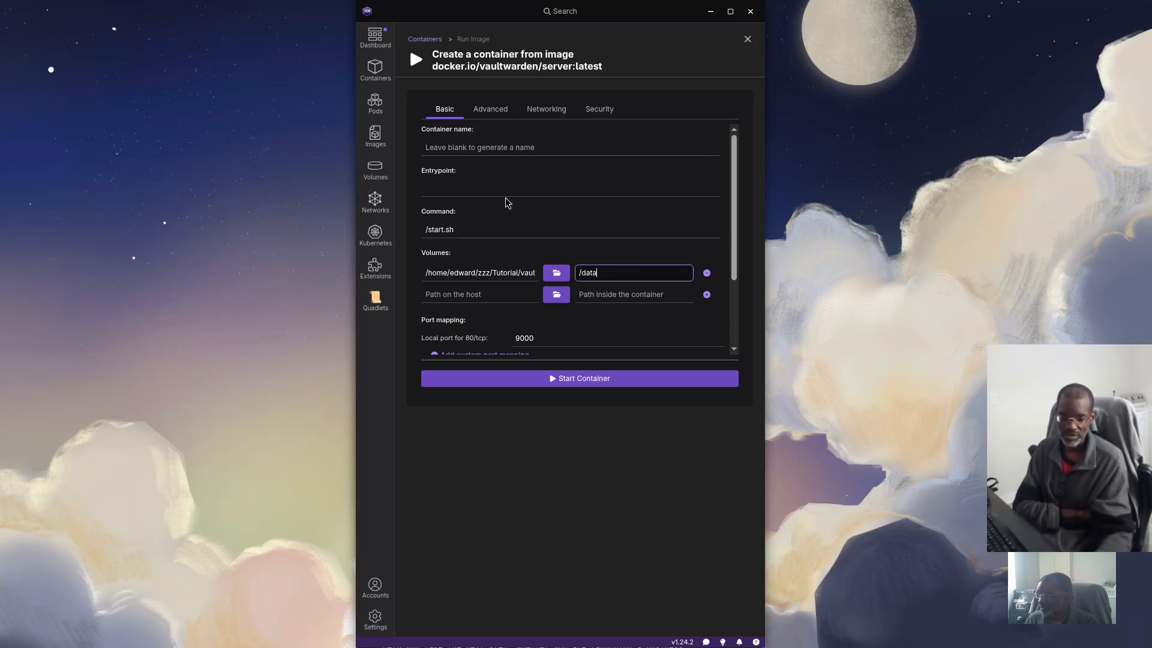
scroll(515, 228, "down", 3)
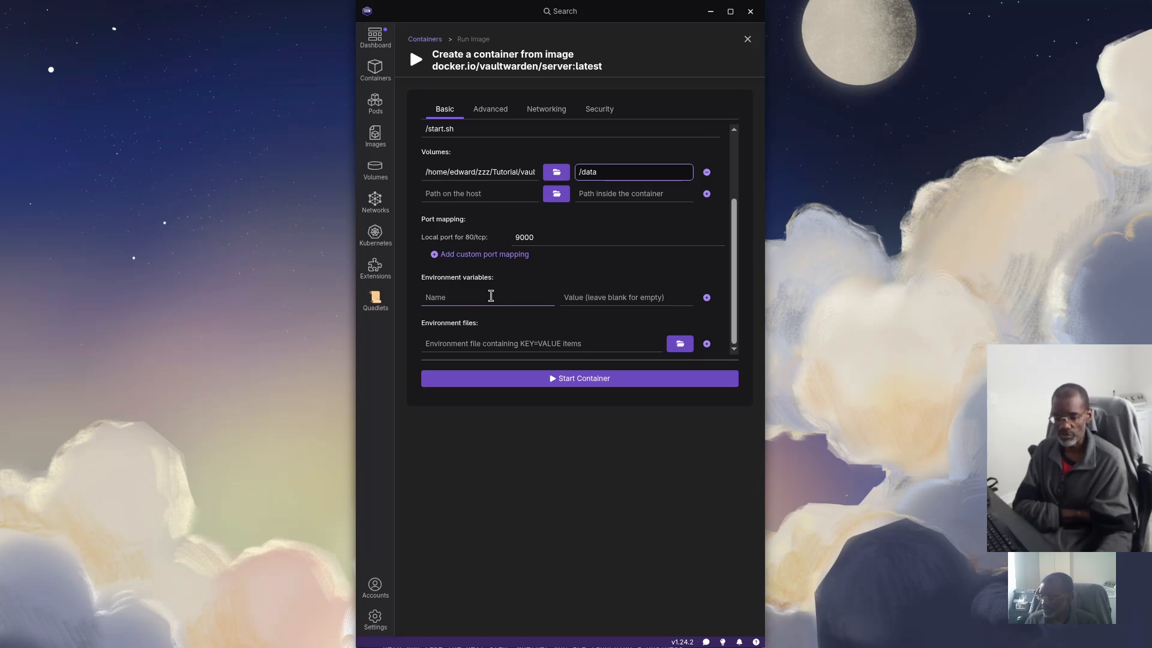
left_click(491, 296)
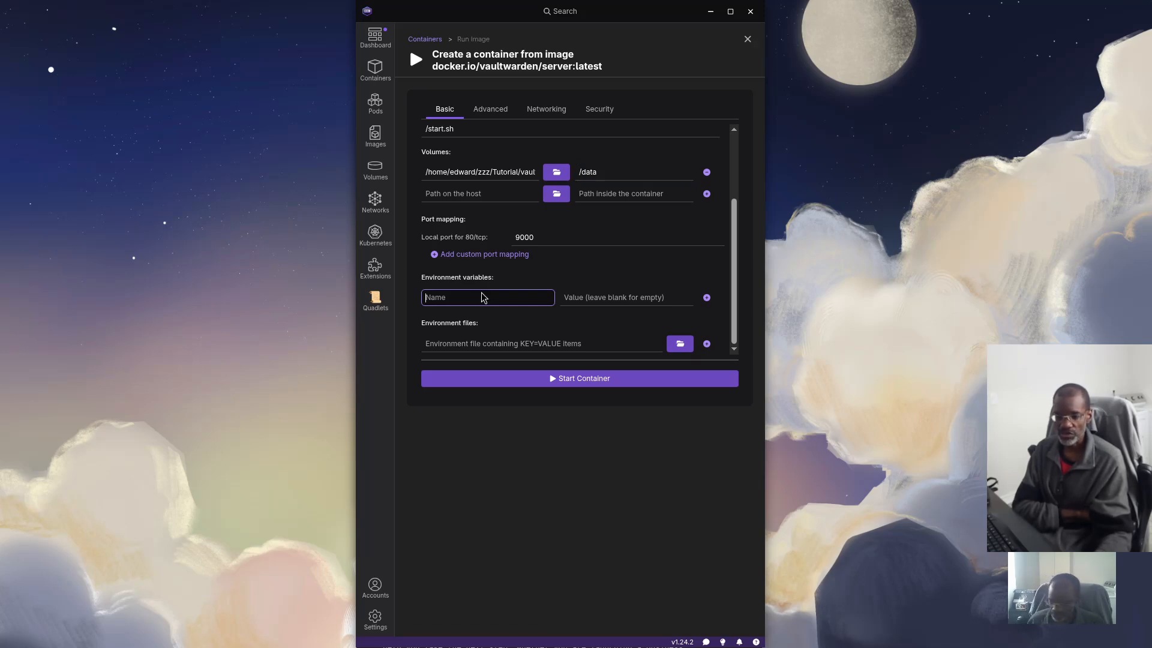
type("DOMAIN")
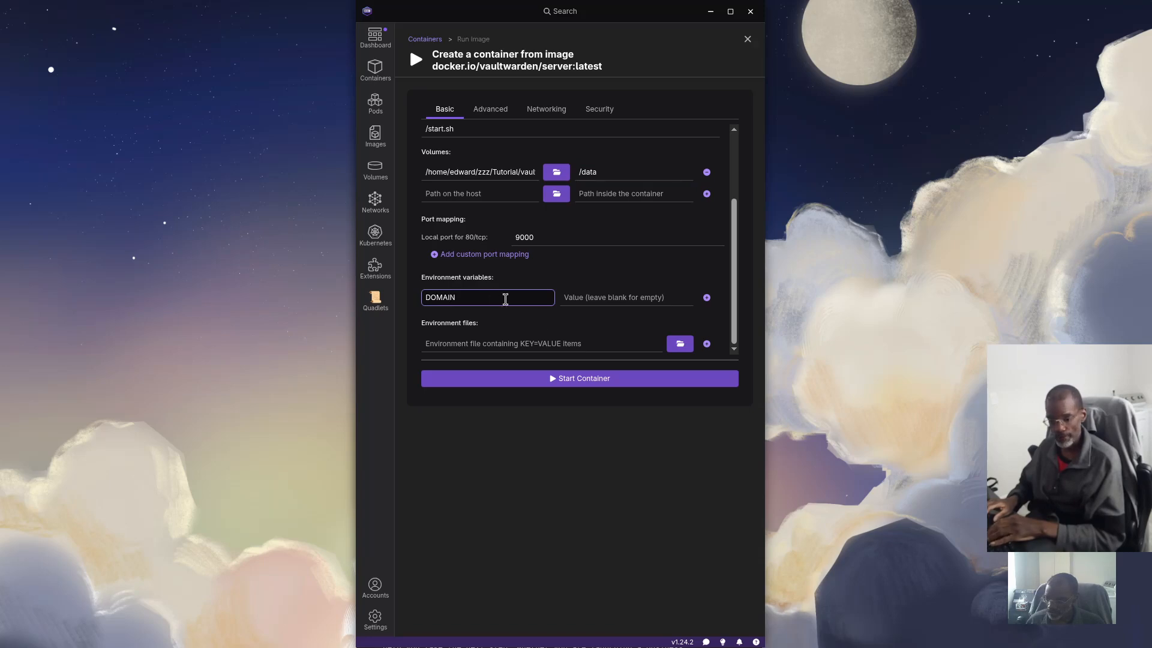
left_click(581, 298)
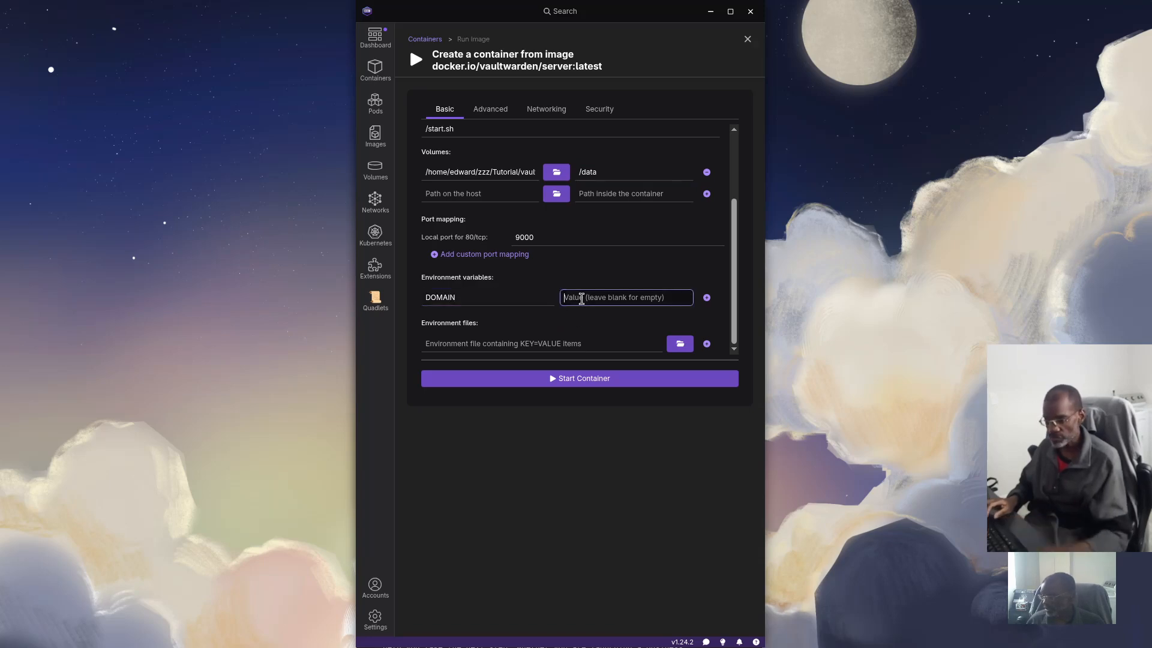
type("https:/")
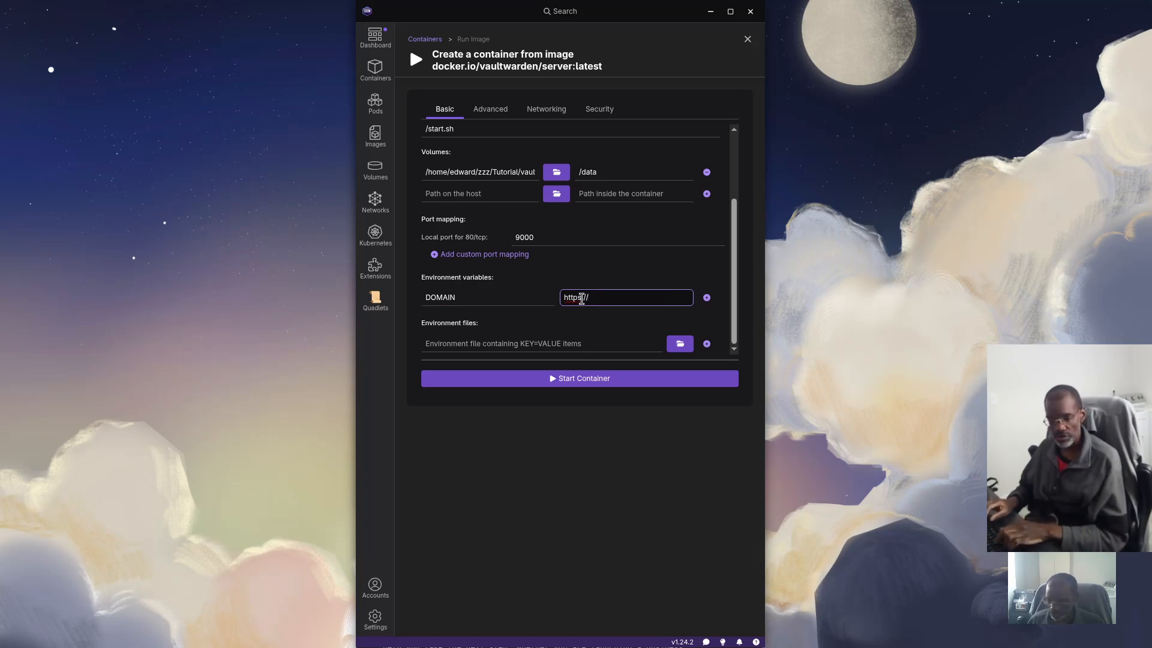
type("/vw.doma")
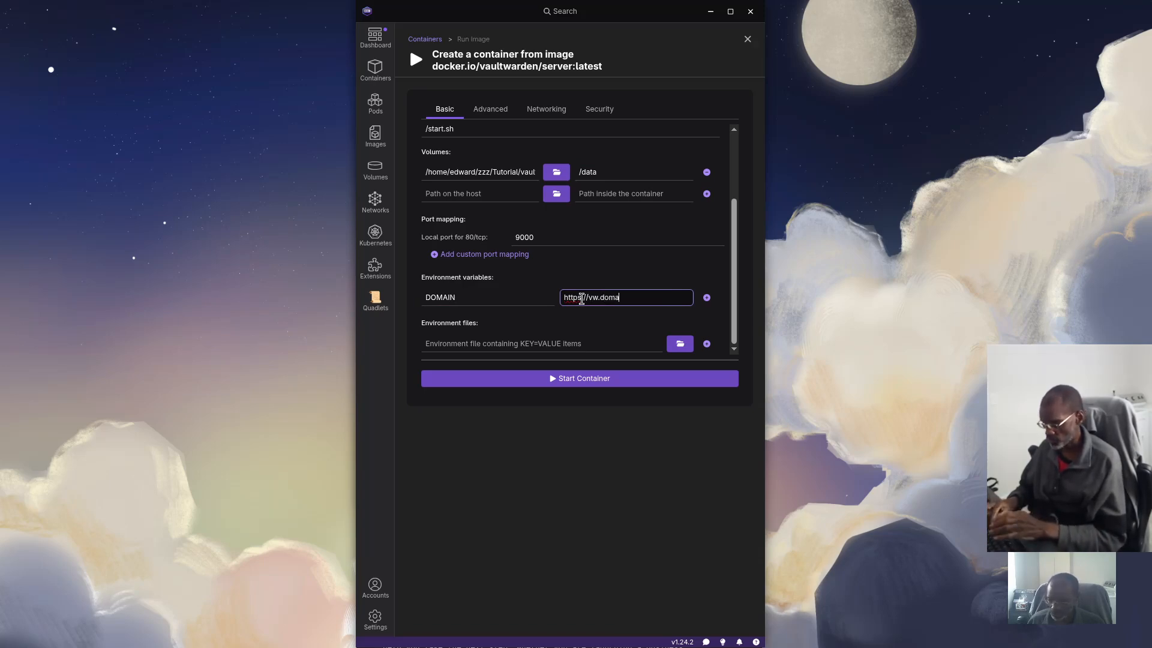
type("in.tld")
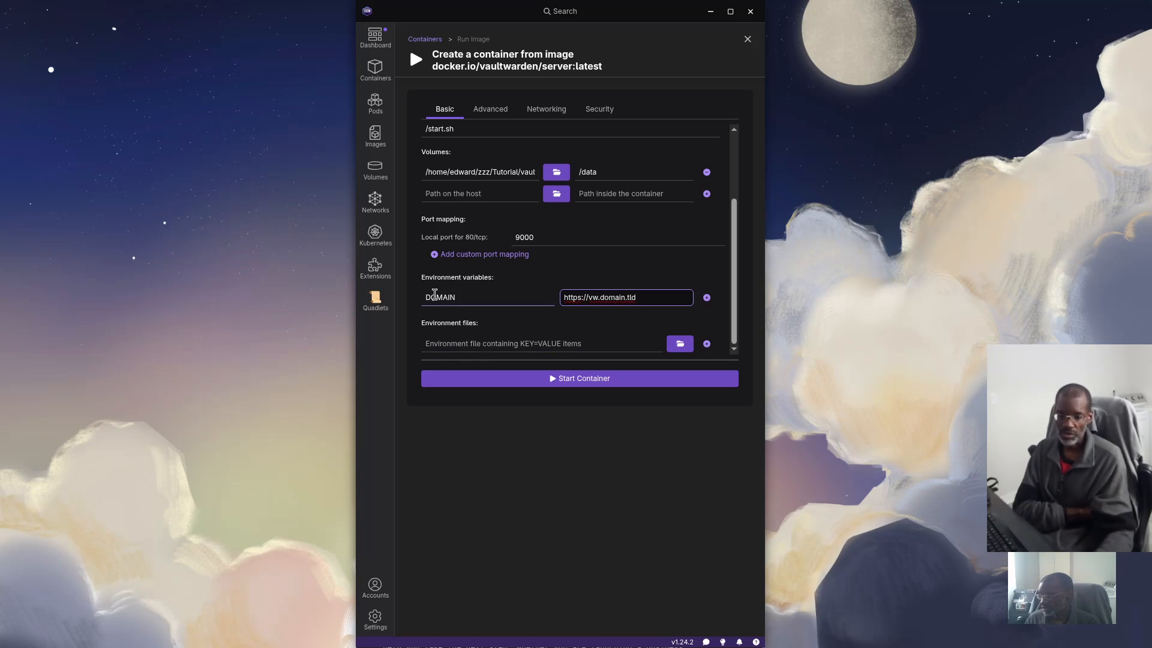
scroll(510, 312, "up", 3)
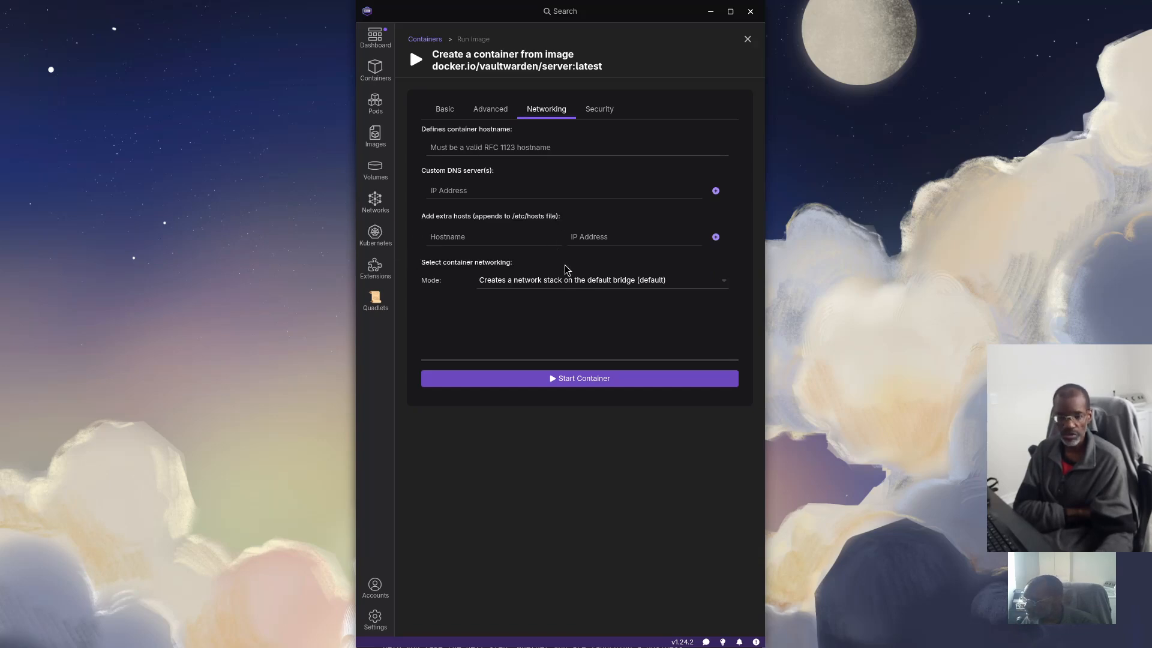
Review the networking mode choices, then switch to the Advanced container settings
left_click(724, 287)
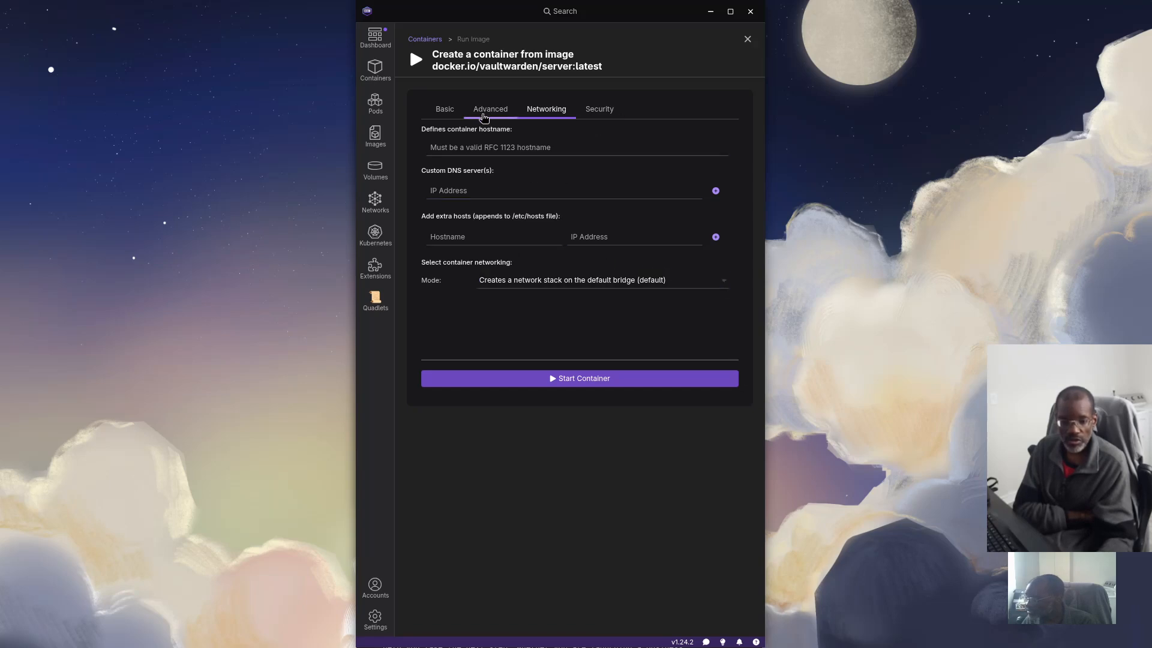
left_click(482, 111)
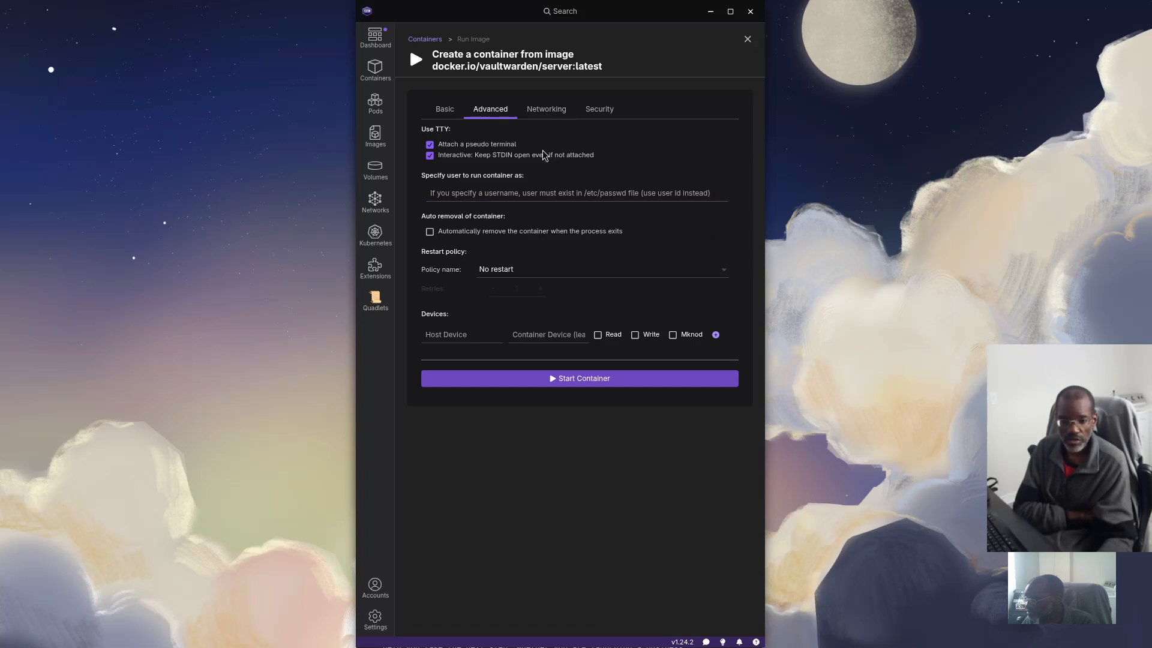
Name the container vaultwarden in the Basic settings and go back to the Advanced settings
left_click(442, 114)
scroll(484, 182, "down", 3)
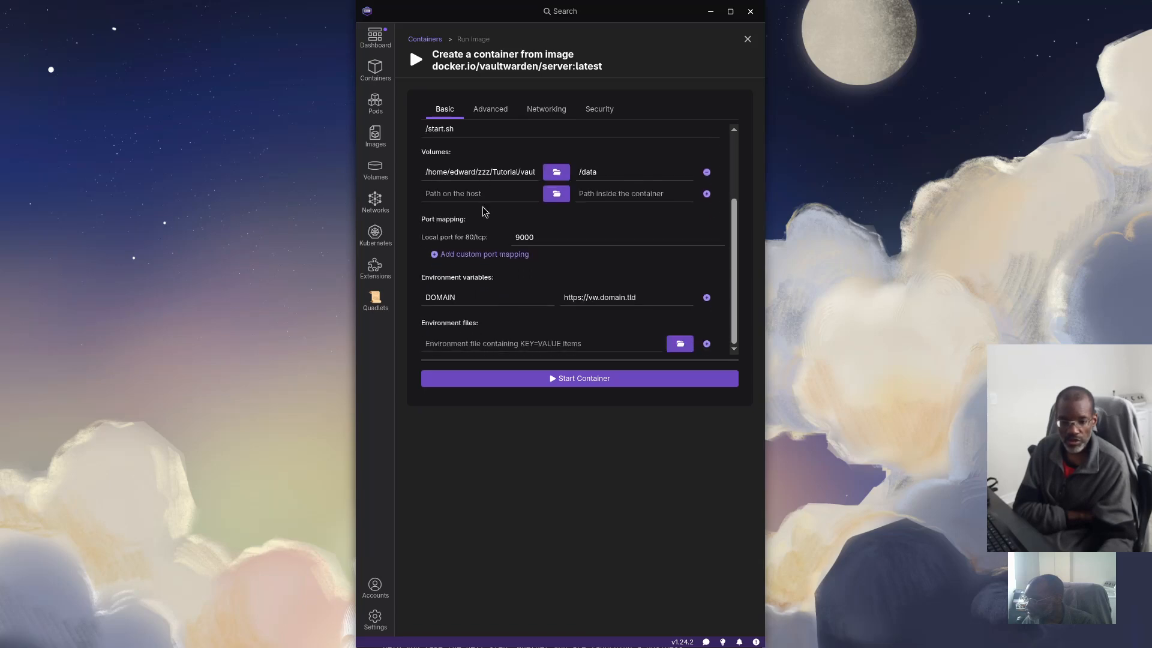
scroll(482, 206, "up", 3)
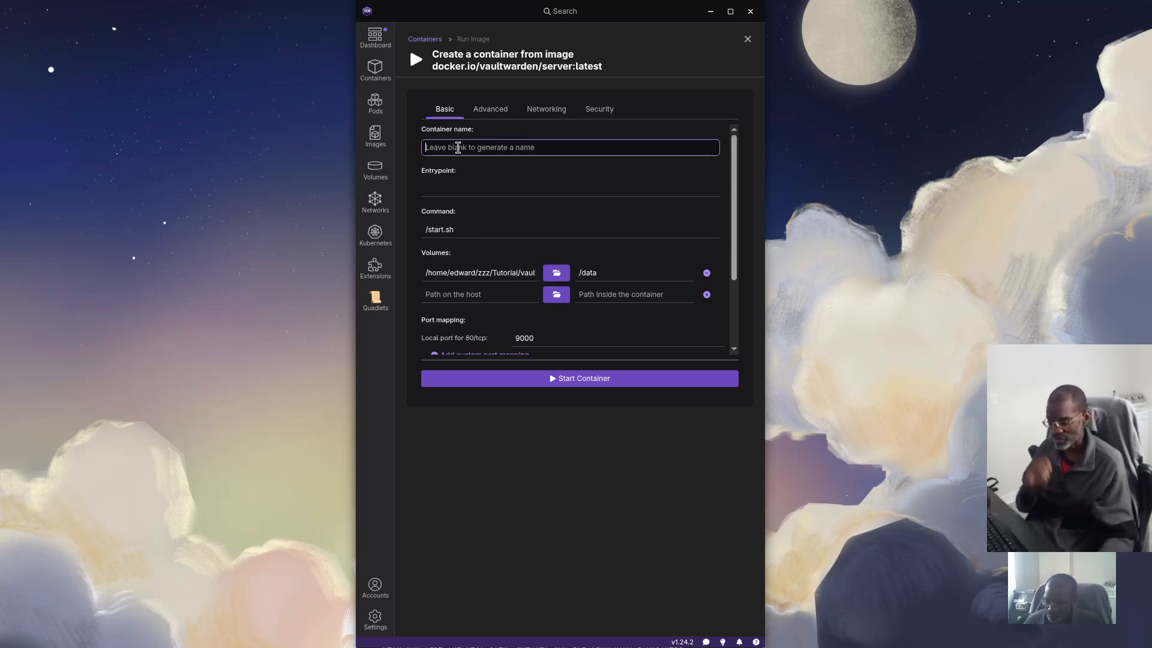
type("vault")
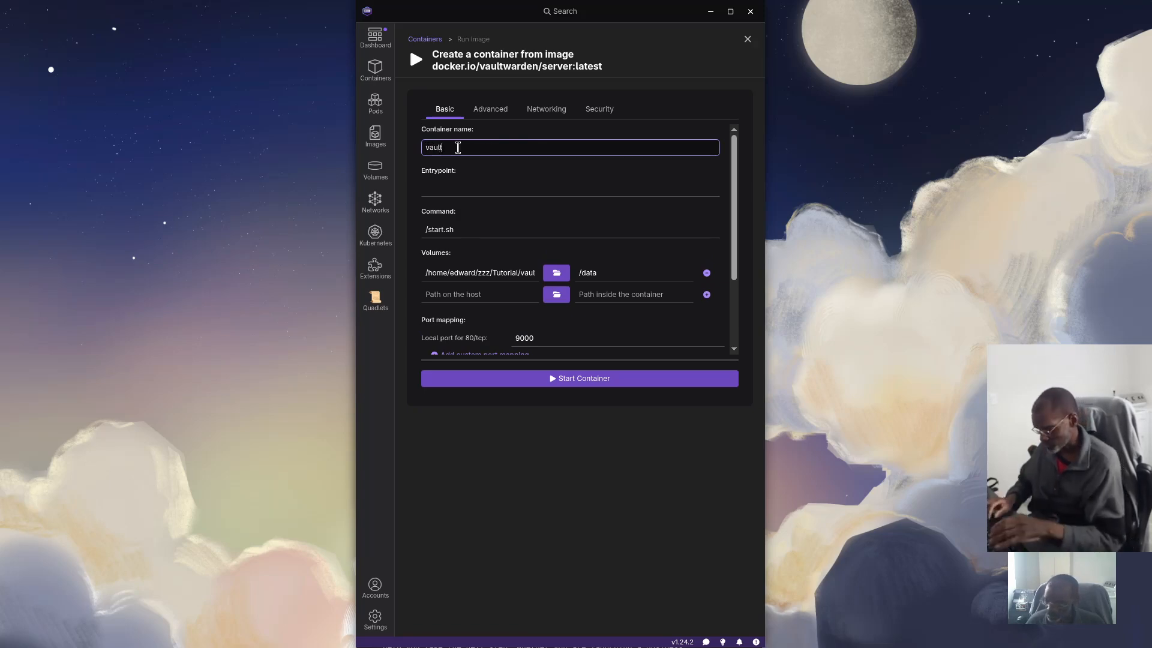
type("ward")
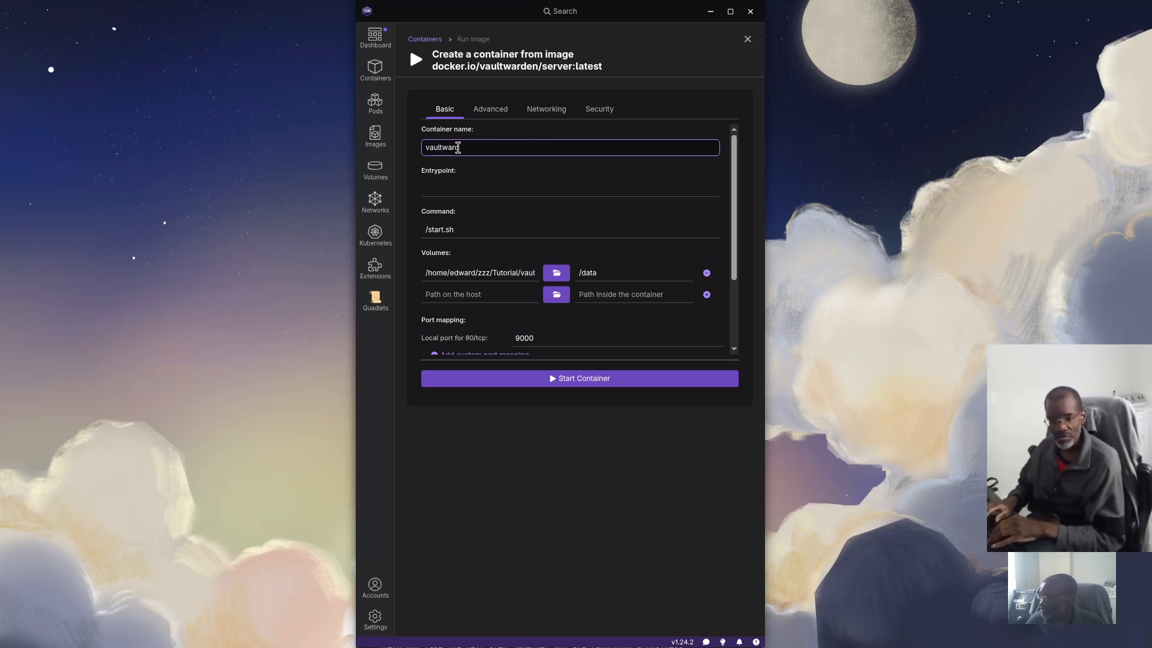
type("en")
scroll(462, 232, "down", 3)
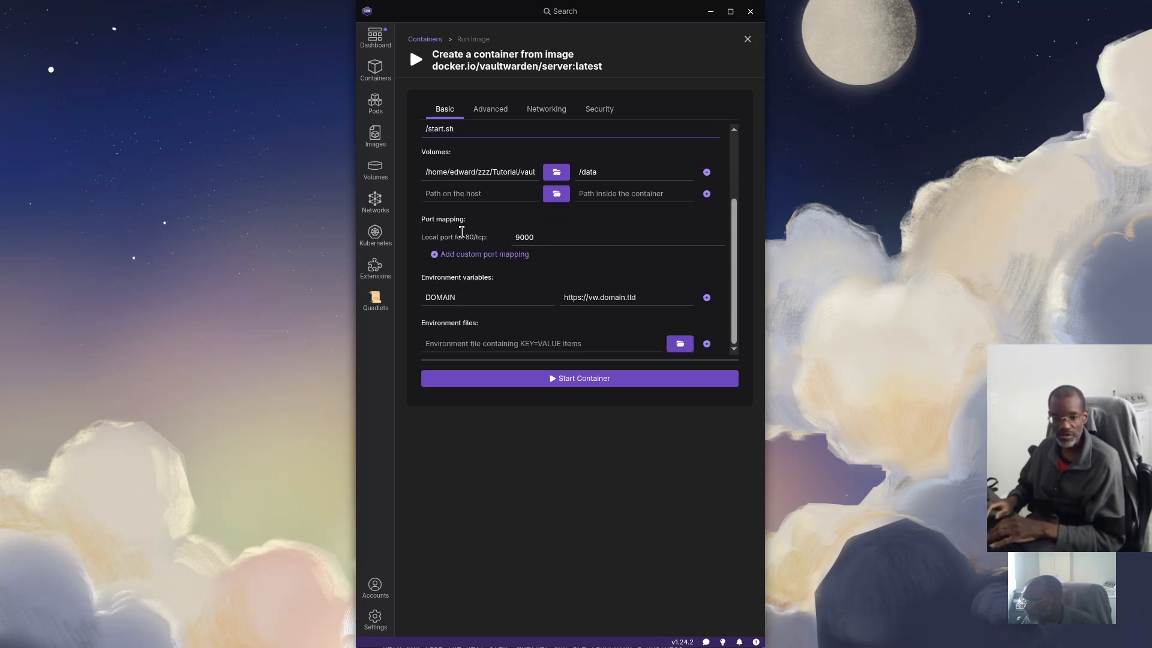
scroll(462, 232, "up", 3)
scroll(469, 238, "down", 3)
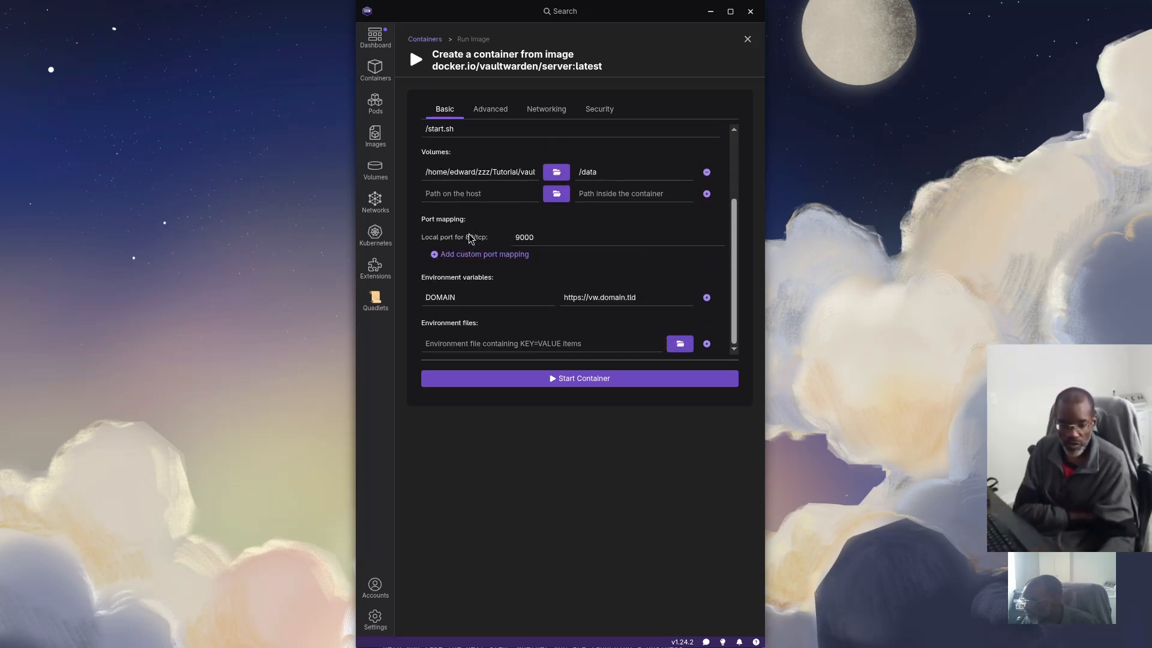
scroll(471, 258, "up", 3)
left_click(489, 110)
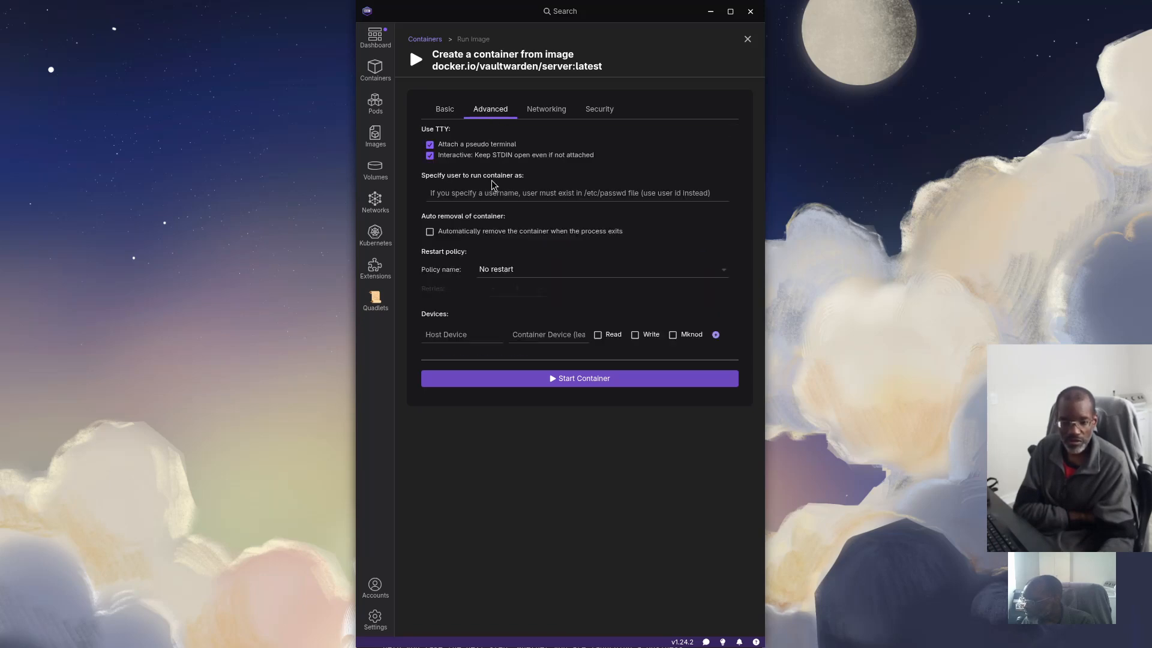
Set the networking mode to User-defined network and select vault-net as the network
left_click(545, 110)
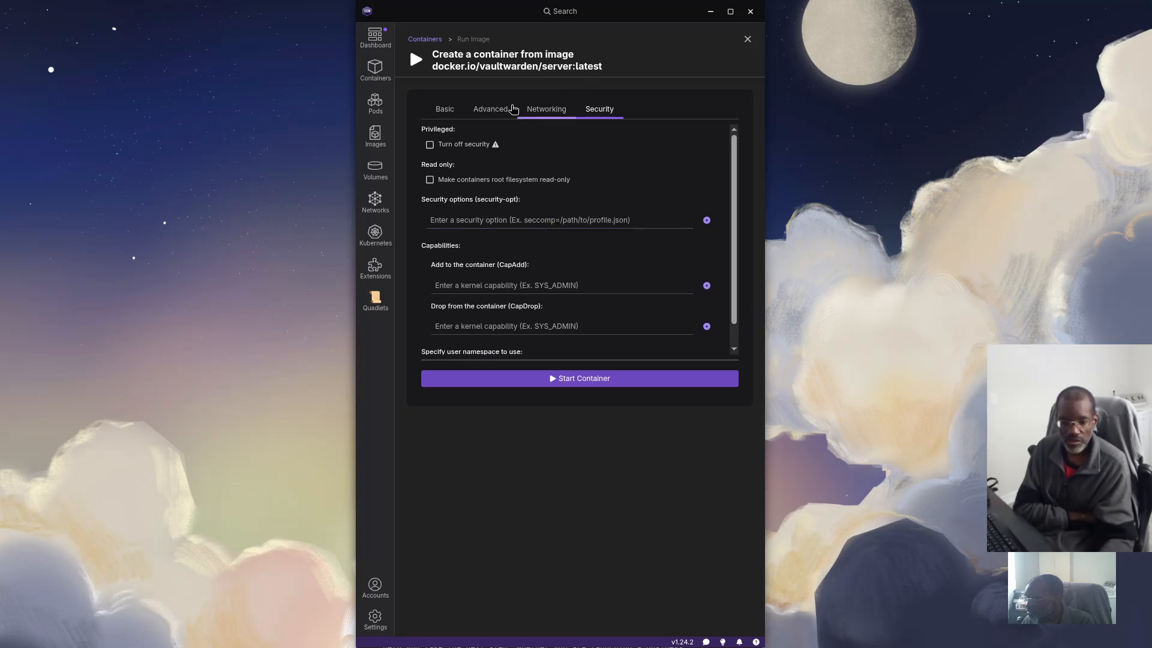
left_click(546, 109)
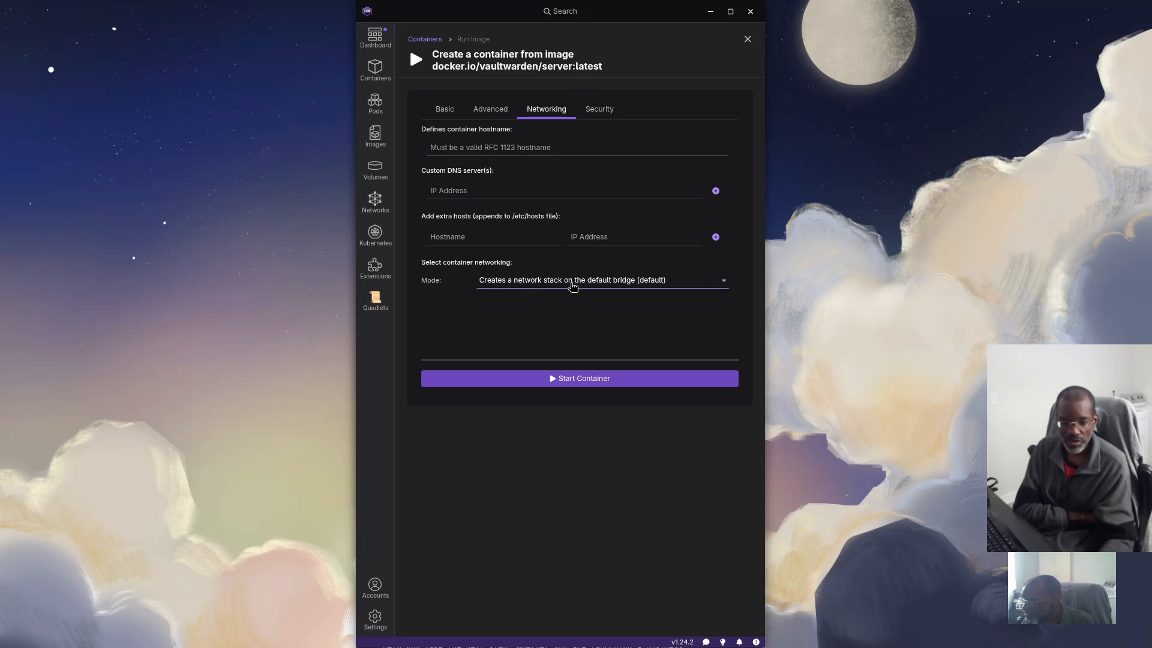
left_click(723, 280)
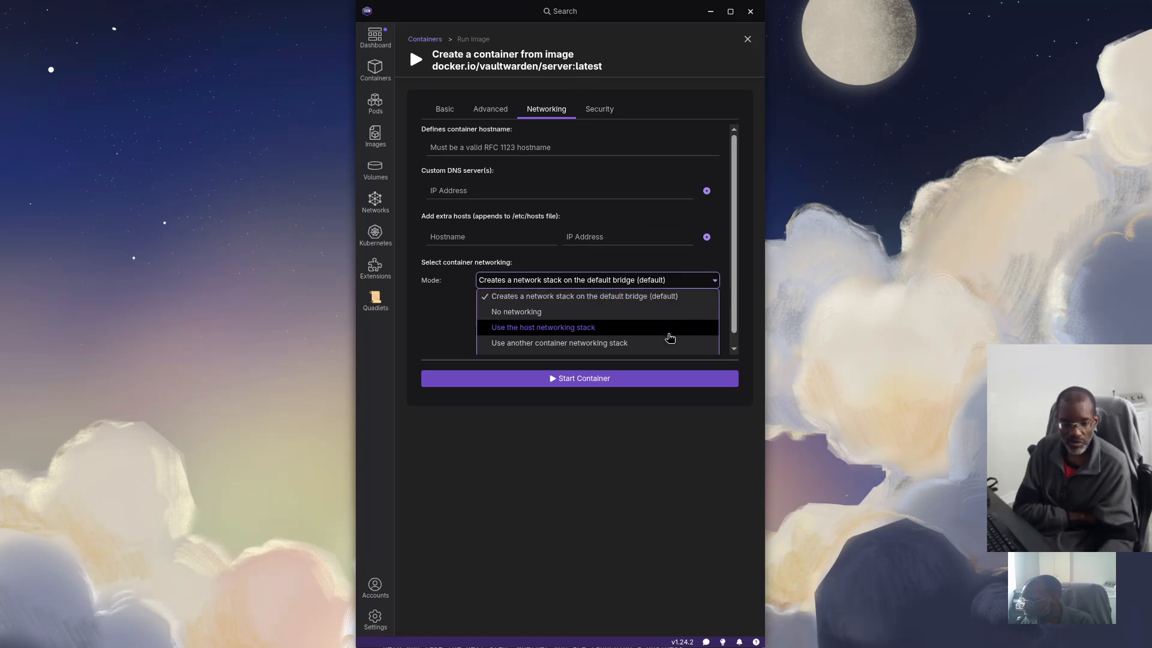
scroll(618, 345, "down", 1)
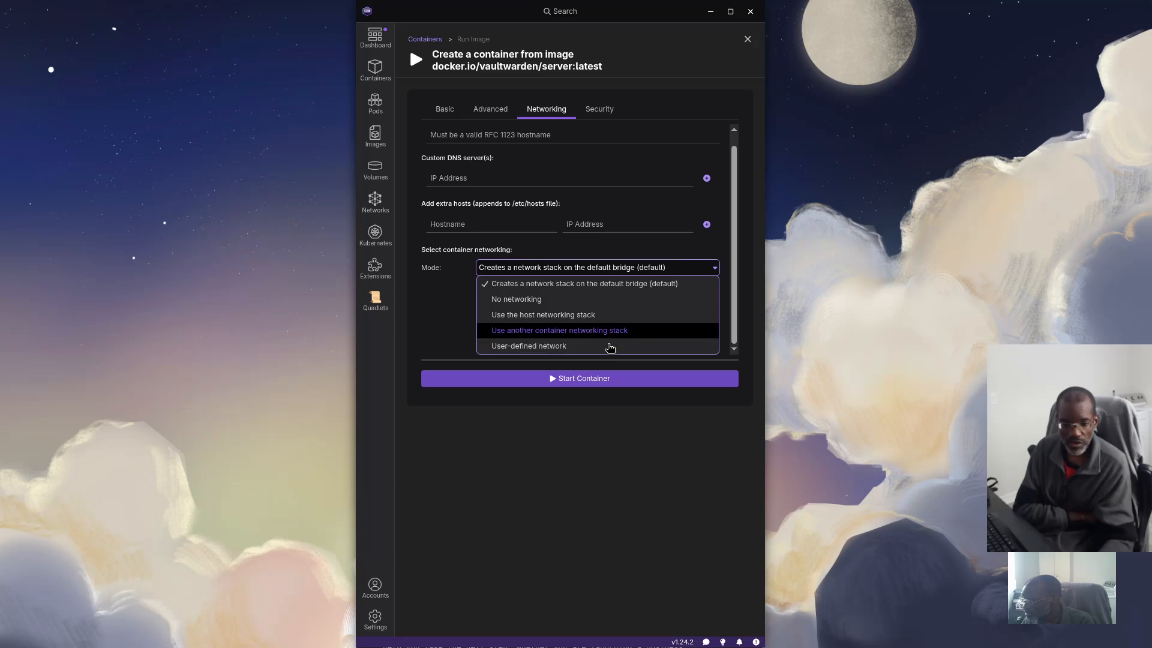
left_click(551, 347)
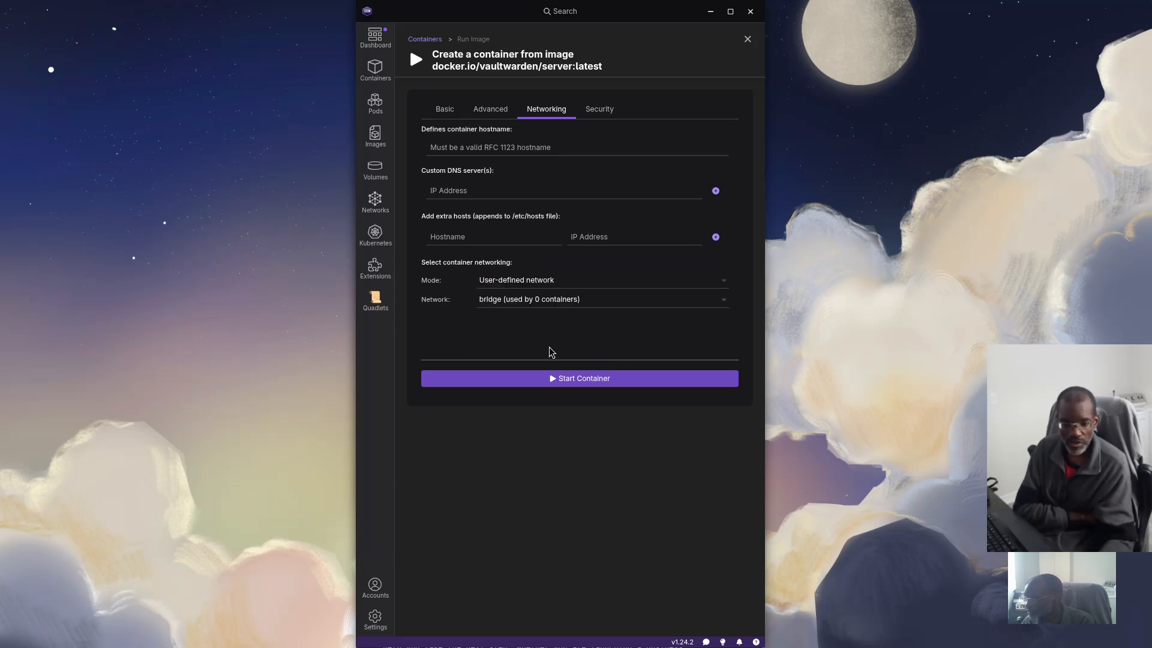
left_click(532, 298)
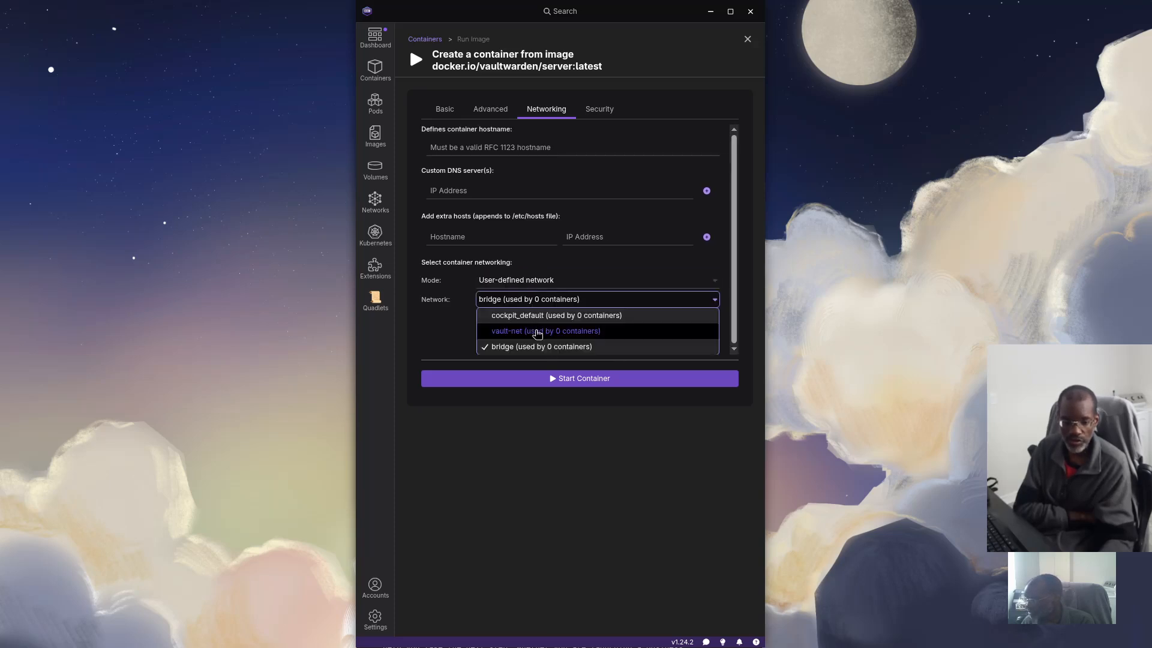
left_click(535, 330)
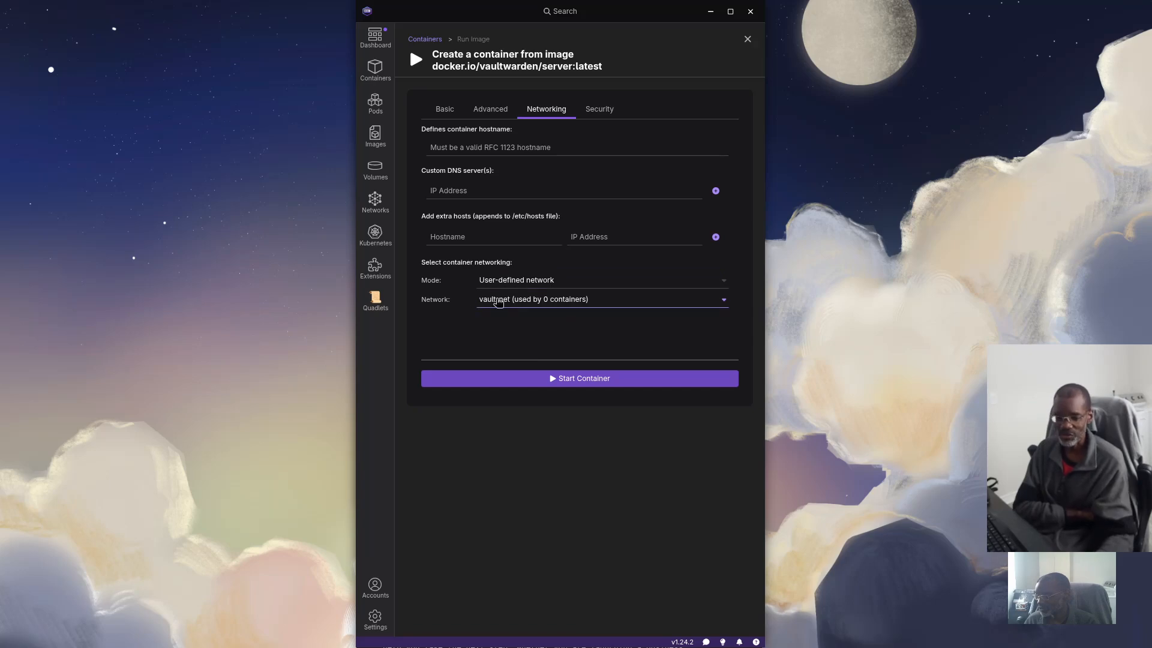
Start the vaultwarden container, check that its logs show Vaultwarden 1.35.2, and return to Containers
left_click(580, 380)
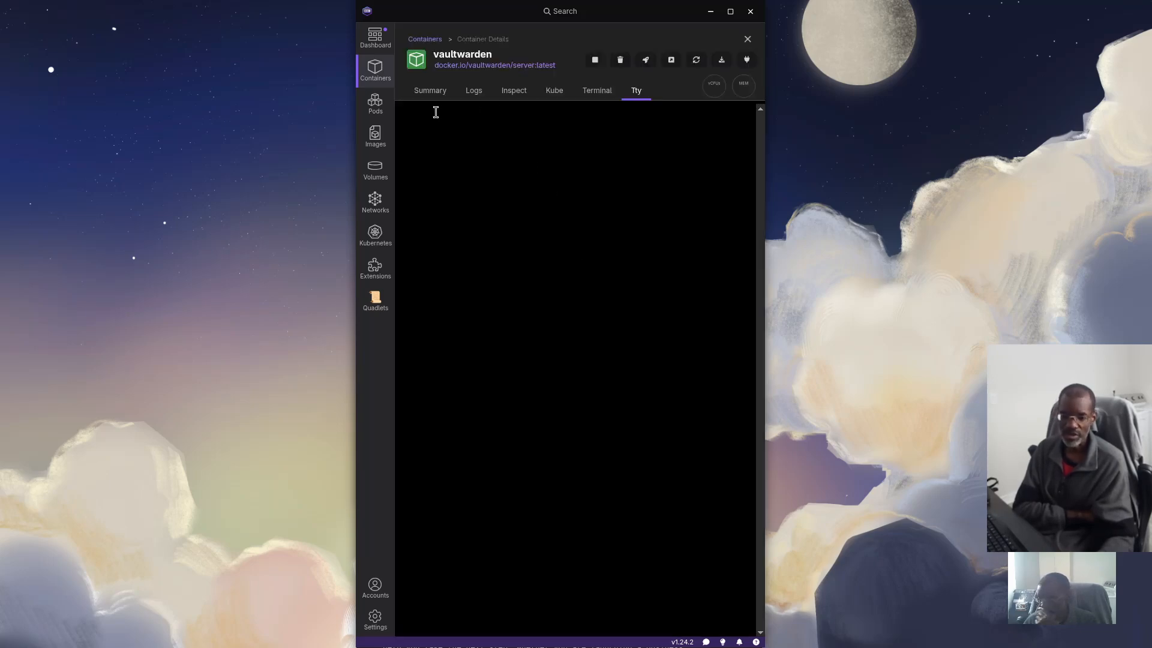
left_click(475, 97)
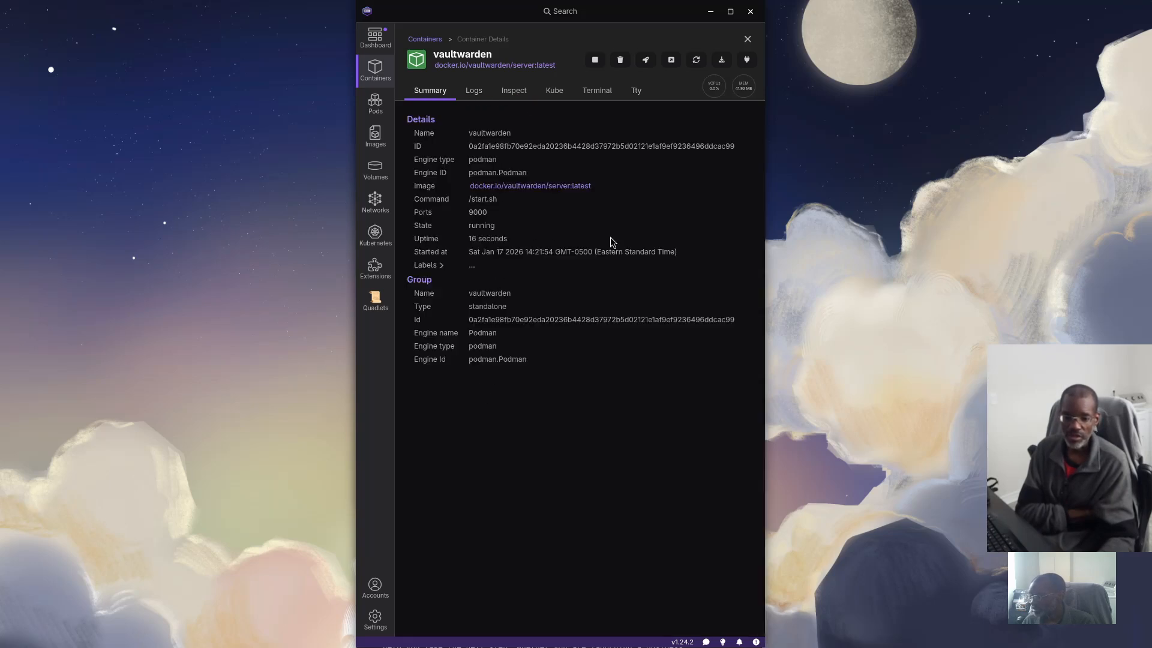
left_click(748, 40)
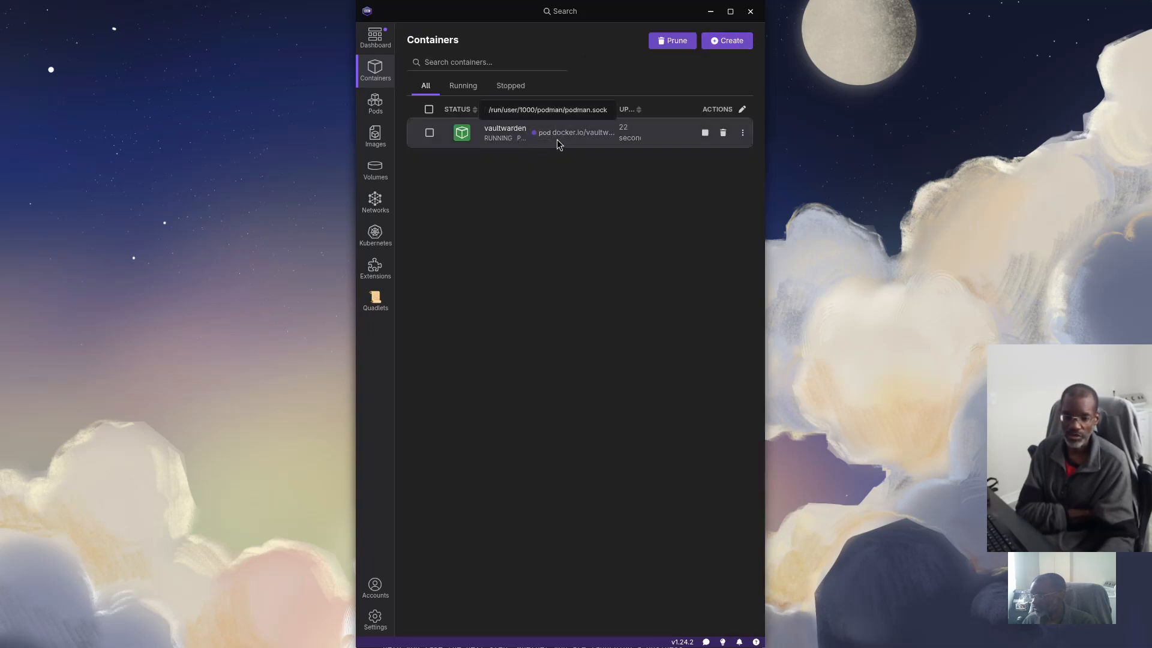
Set up a new container from the existing docker.io/jc21/nginx-proxy-manager:latest image, named NPM
left_click(729, 41)
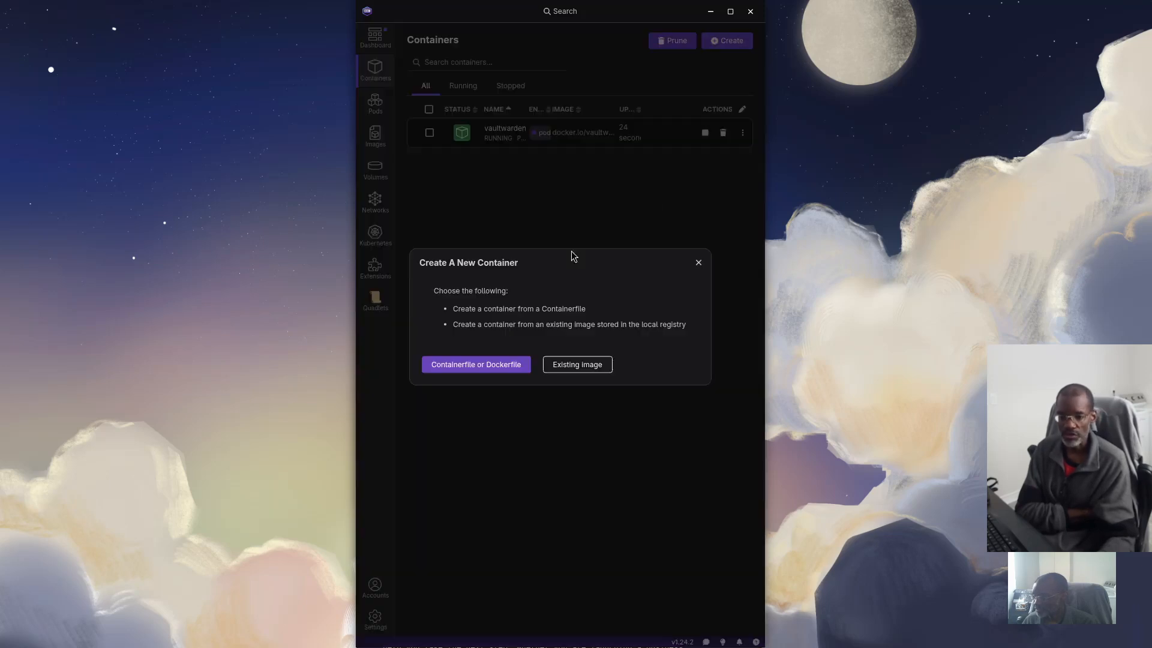
left_click(585, 364)
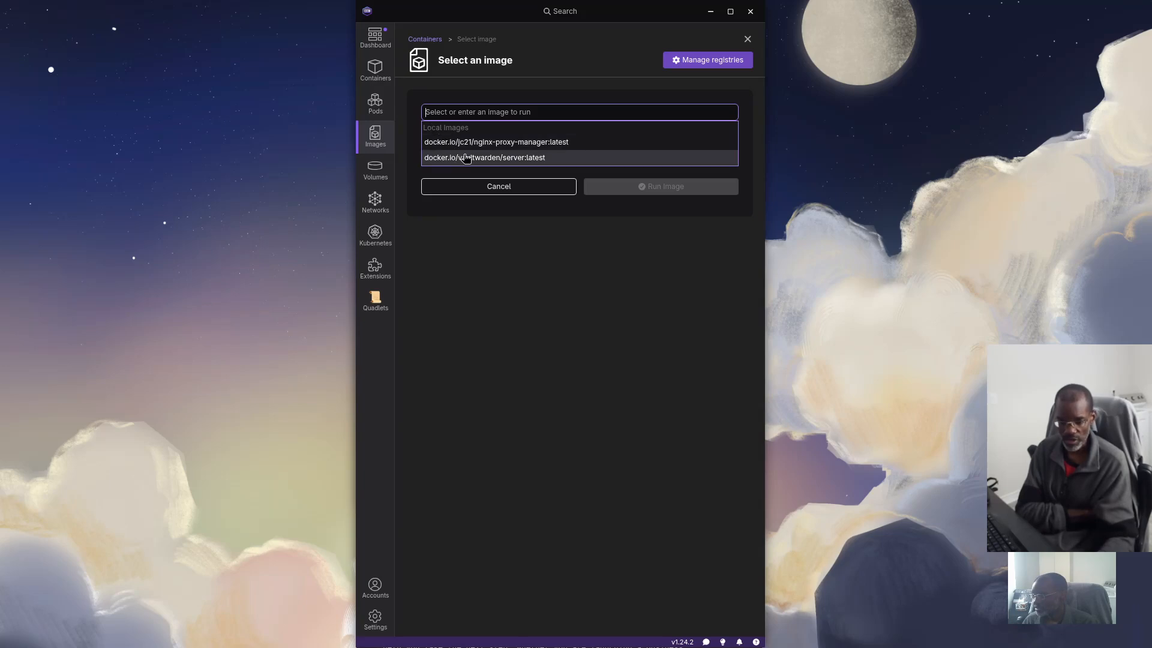
left_click(485, 144)
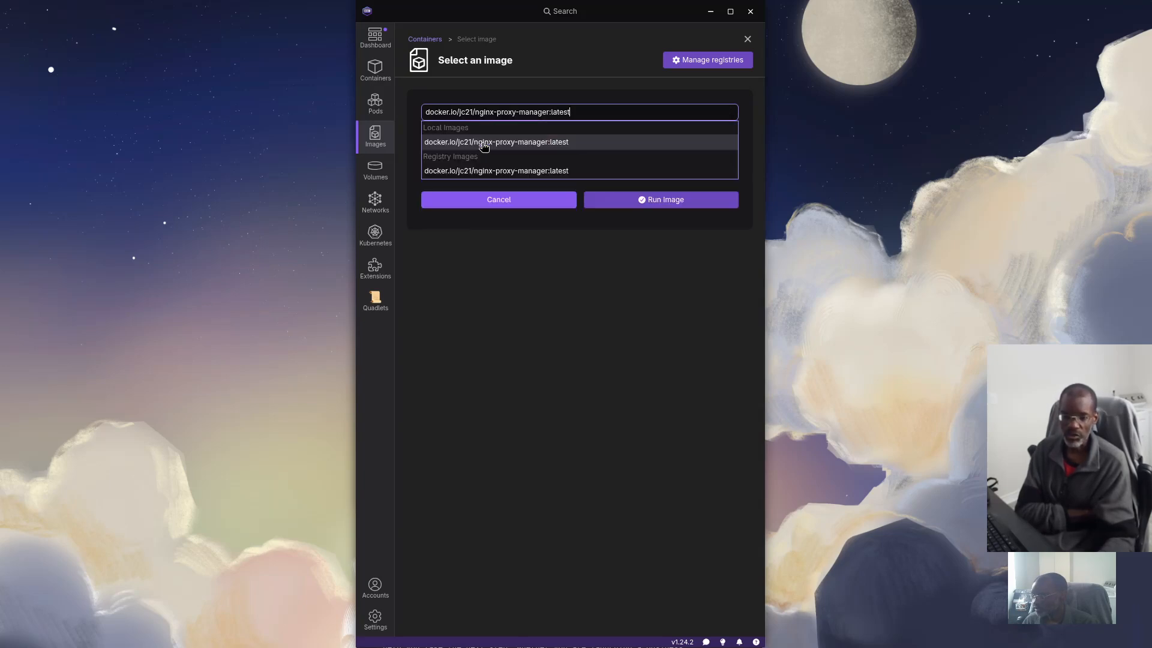
left_click(667, 201)
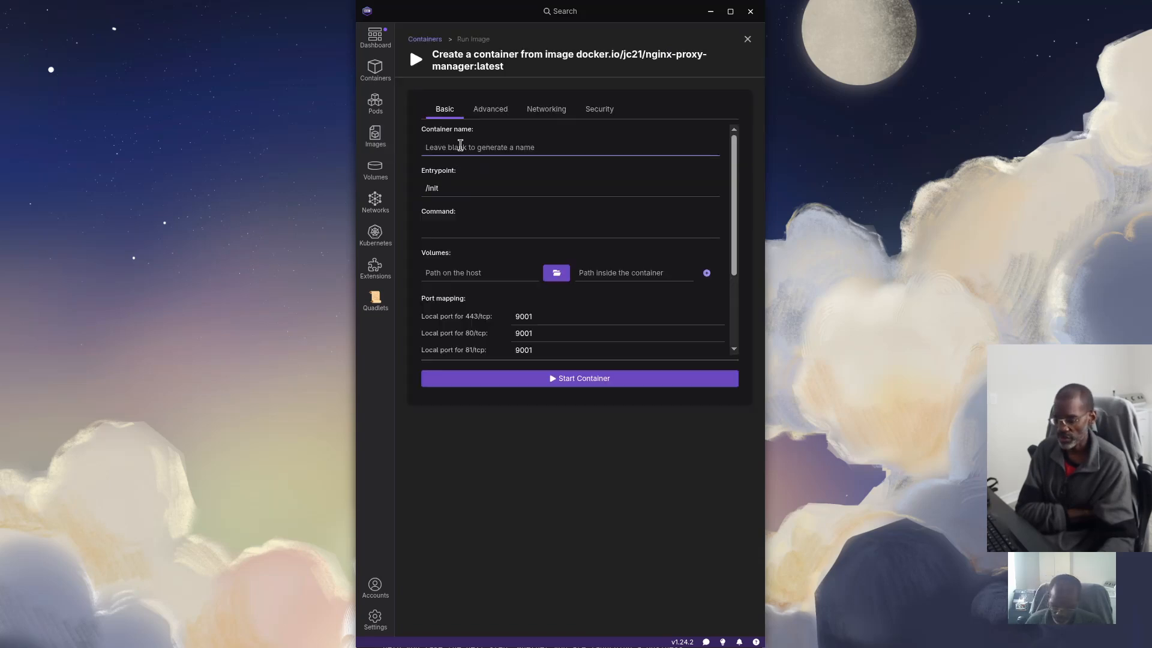
left_click(460, 144)
type("NPM")
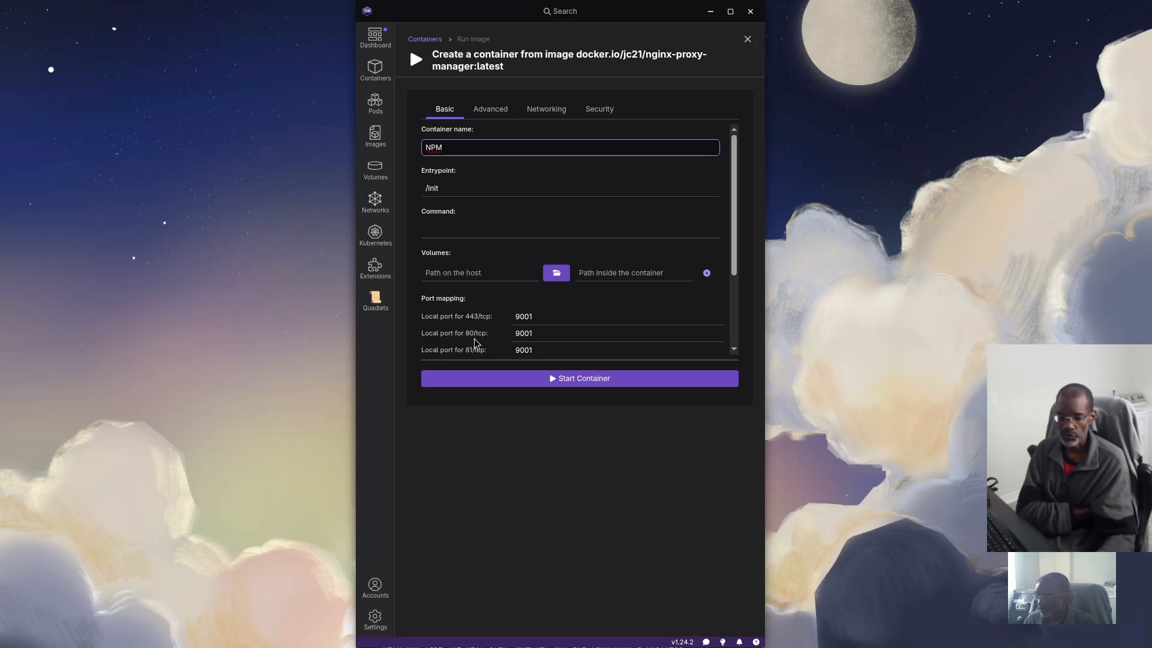
Change the NPM local ports to 9002 for 80/tcp and 9003 for 81/tcp
left_click(543, 337)
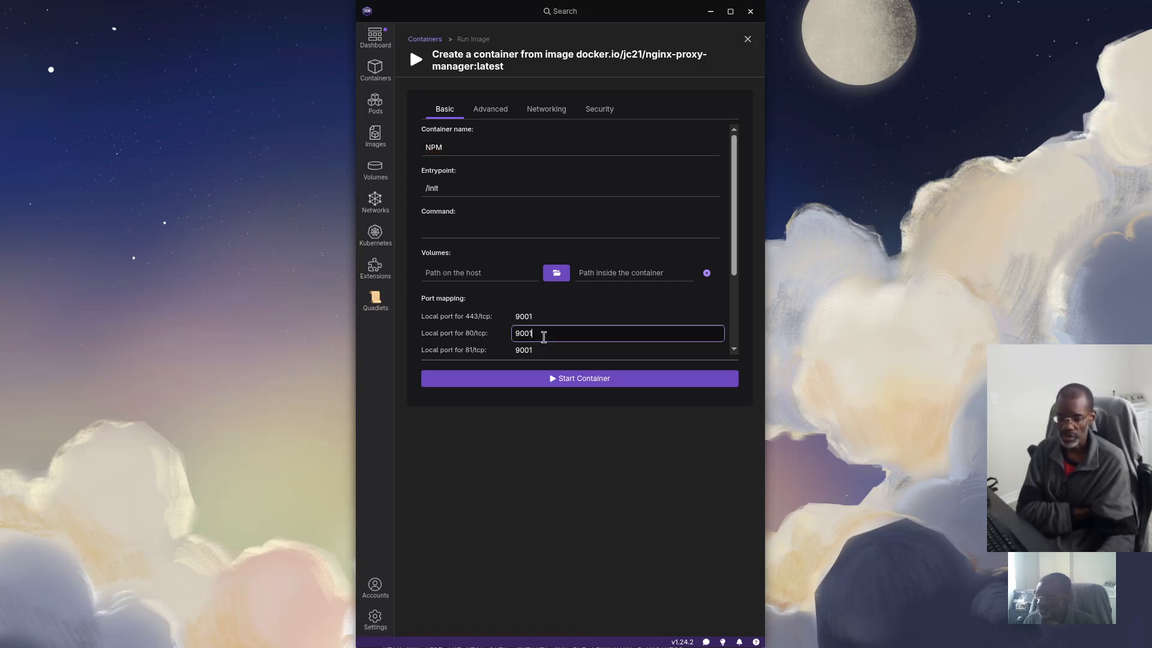
type("2")
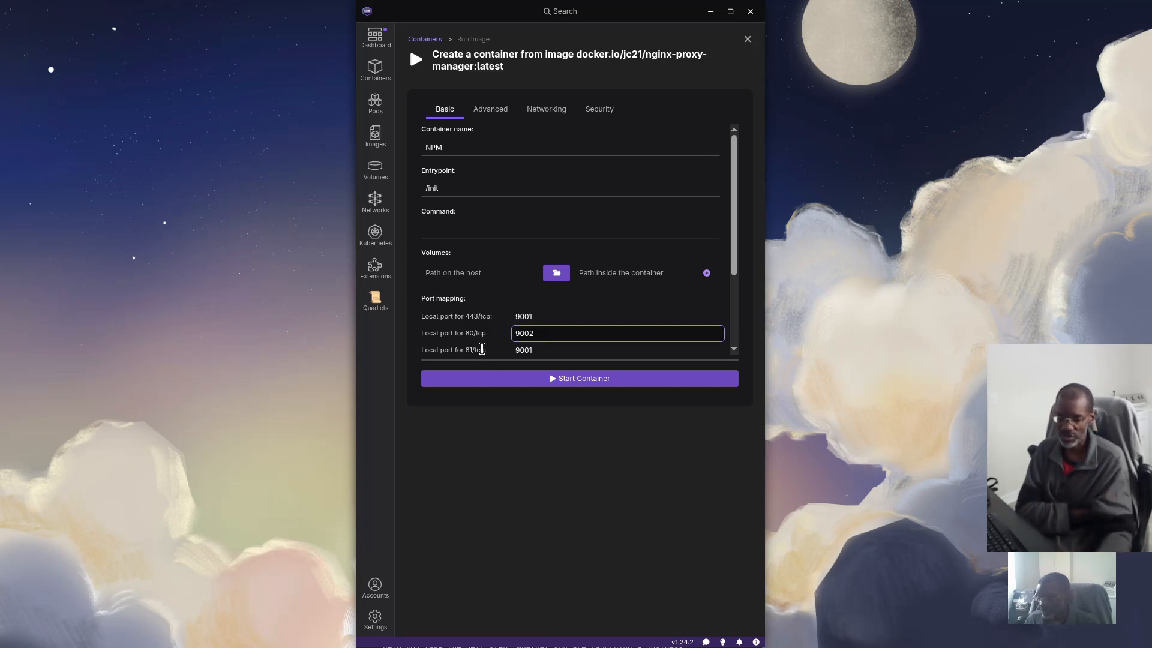
left_click(549, 351)
key("BackSpace")
type("3")
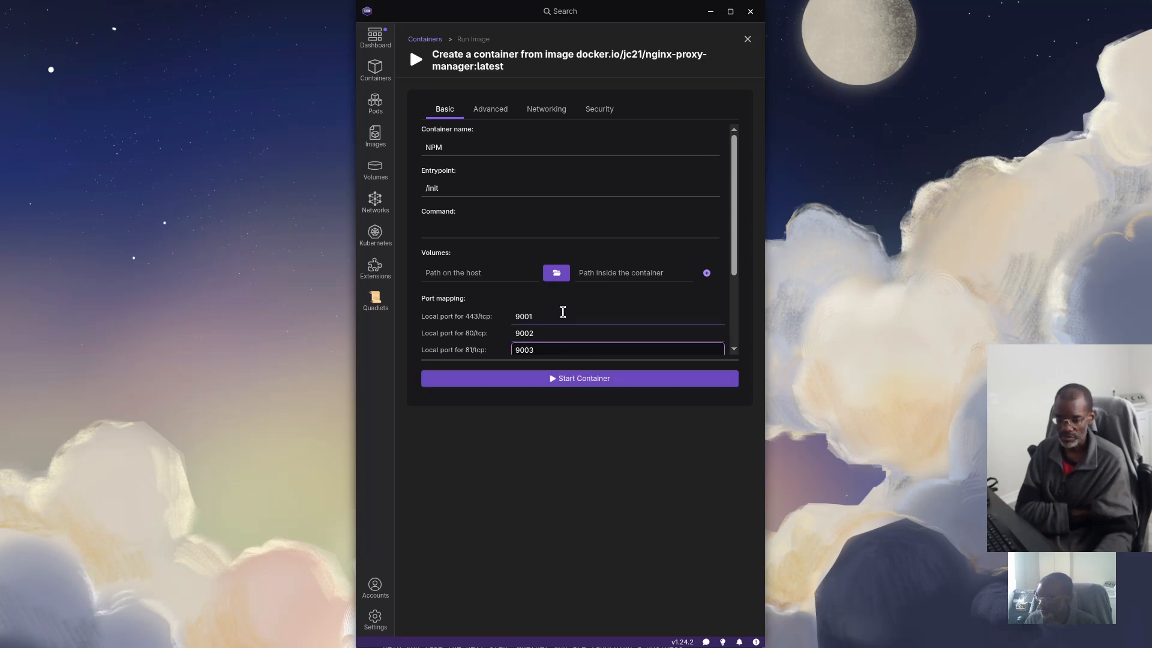
scroll(518, 305, "down", 1)
scroll(517, 303, "down", 3)
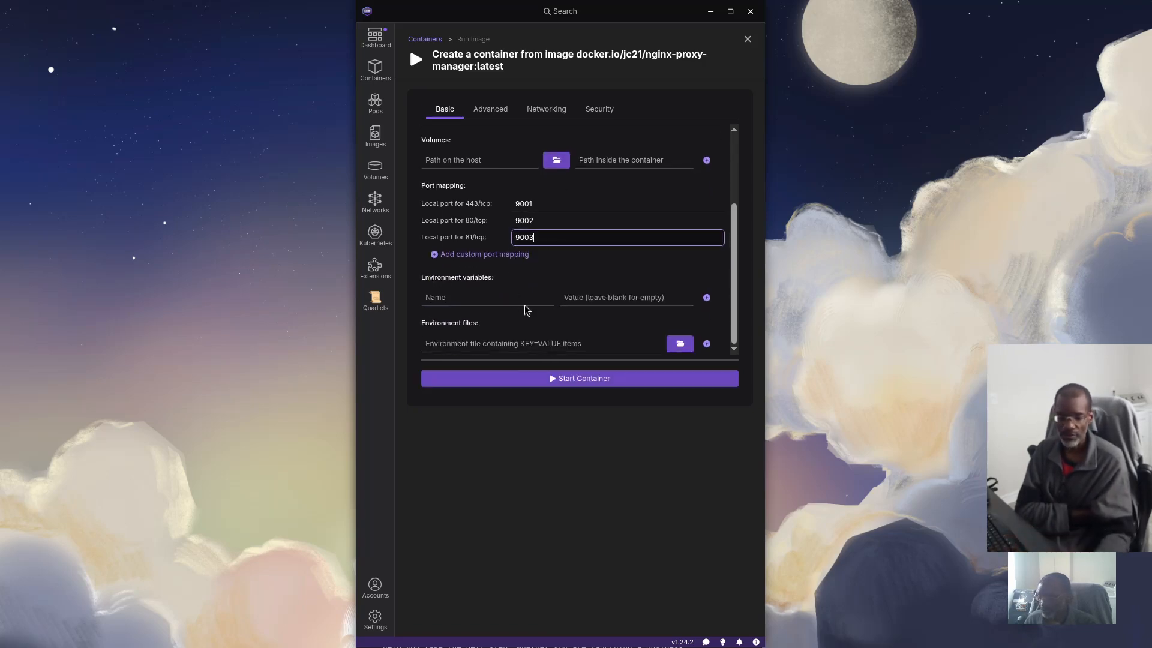
scroll(521, 312, "up", 3)
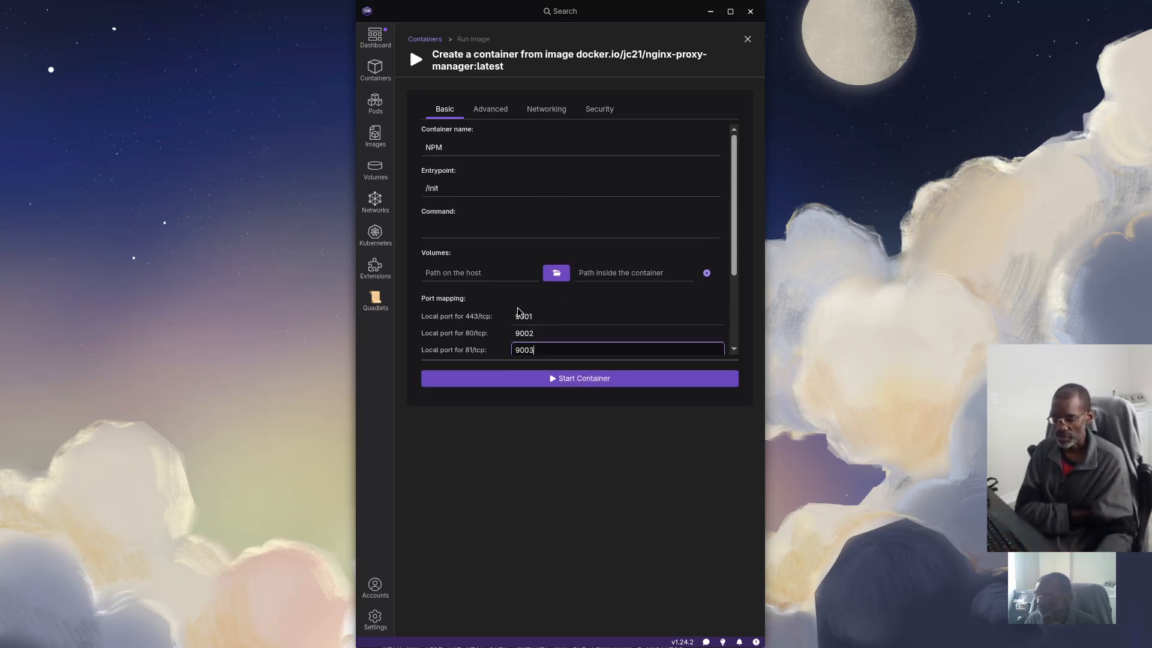
left_click(454, 273)
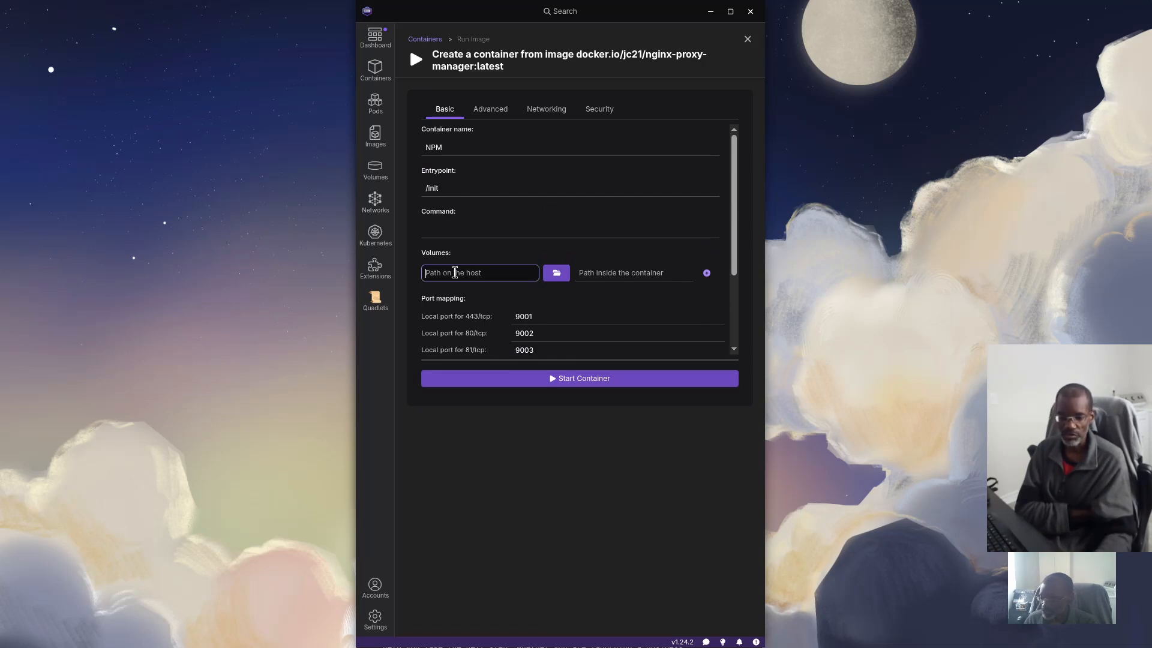
Mount the npm/data host folder at /data in the NPM container
left_click(557, 273)
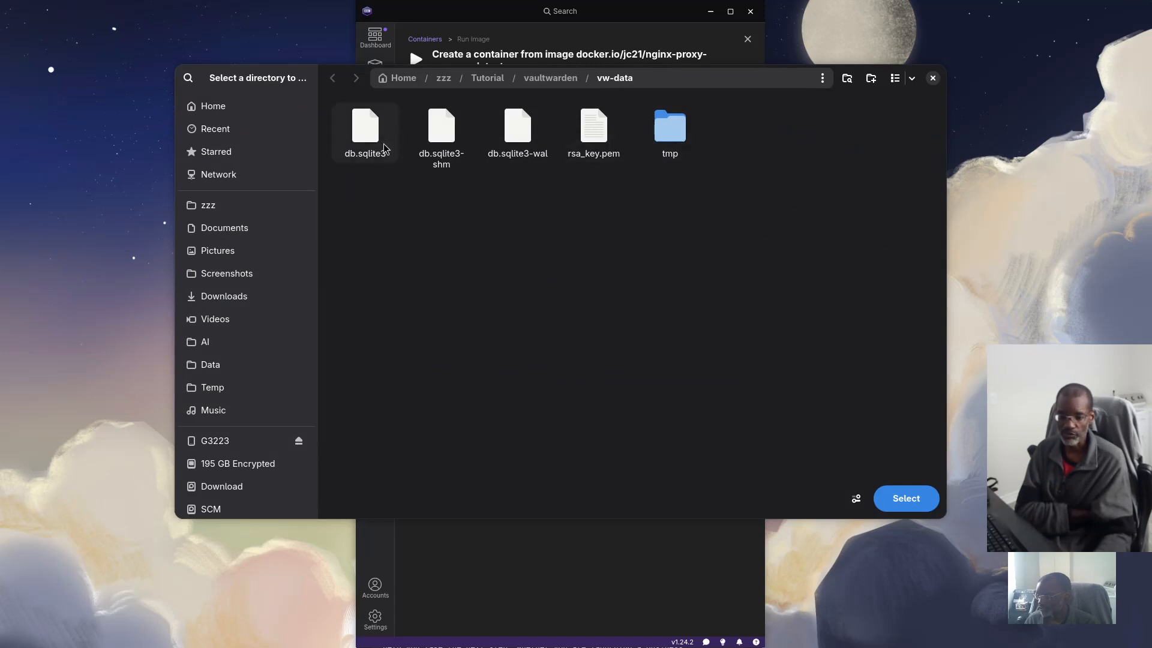
left_click(555, 78)
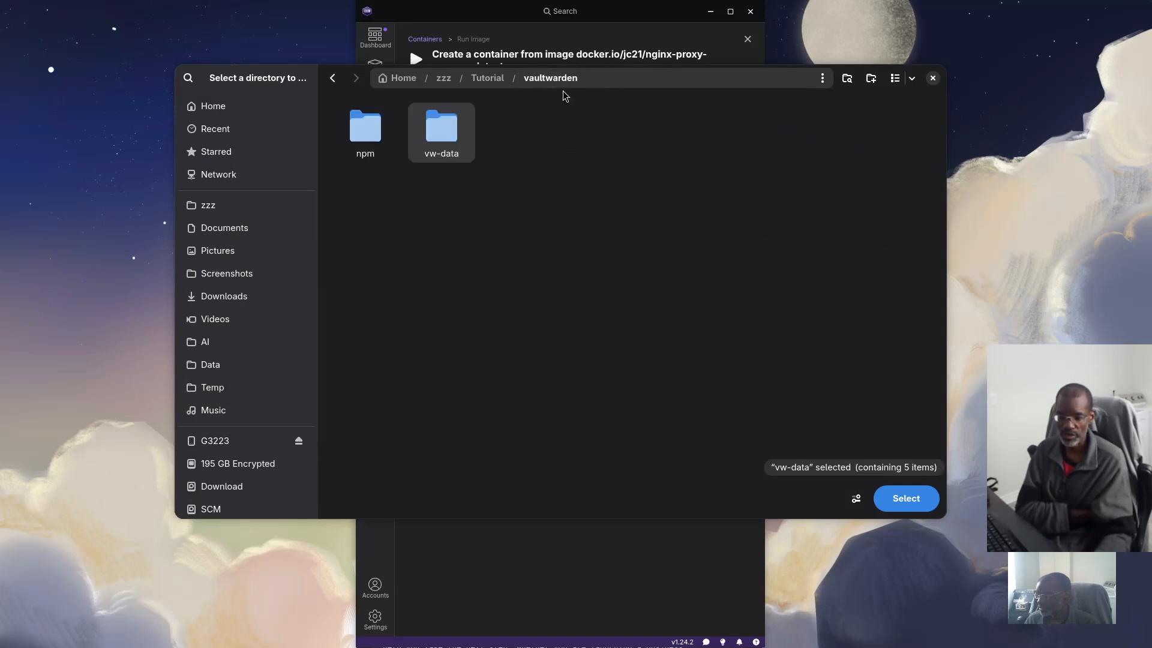
left_click(355, 138)
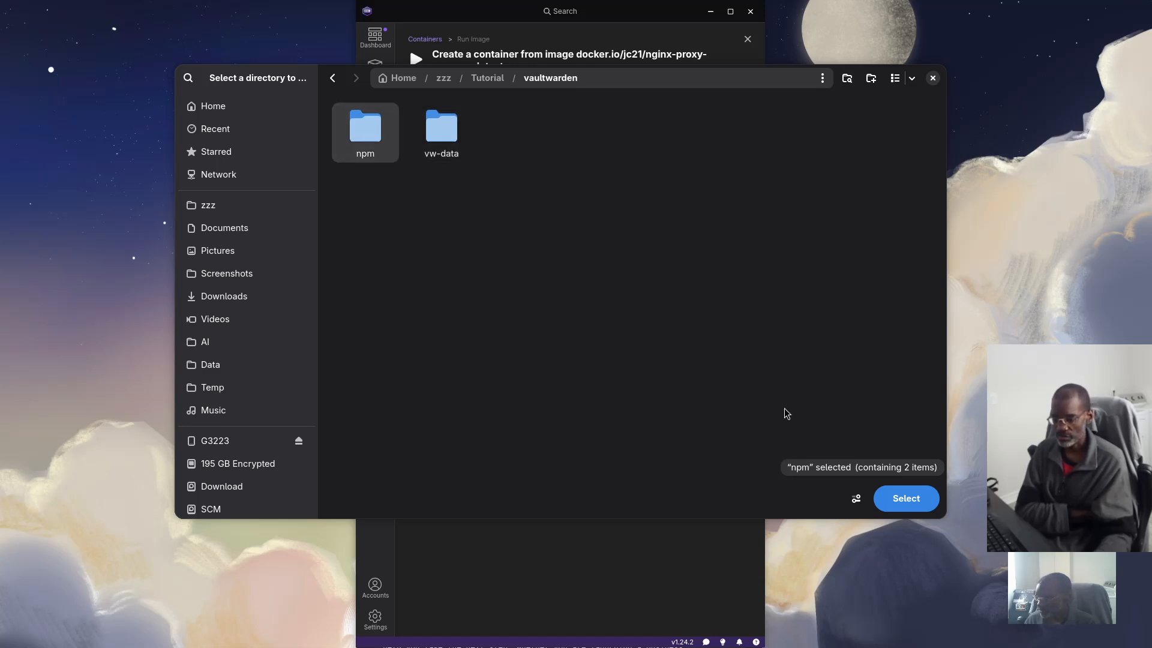
double_click(365, 131)
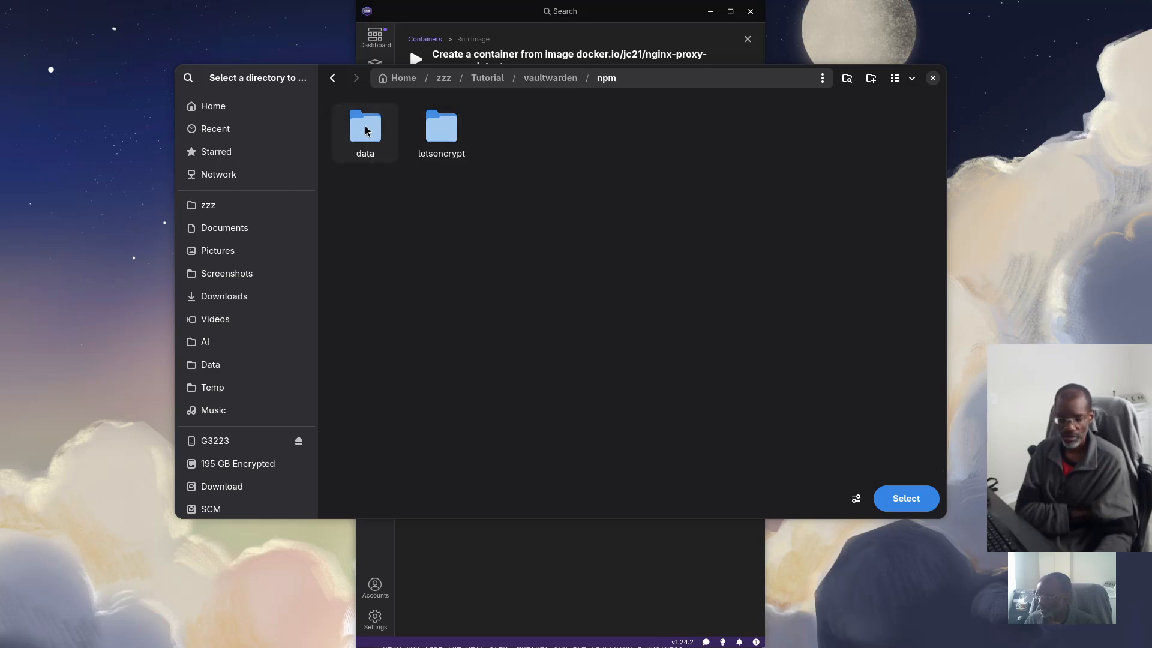
left_click(372, 133)
left_click(904, 498)
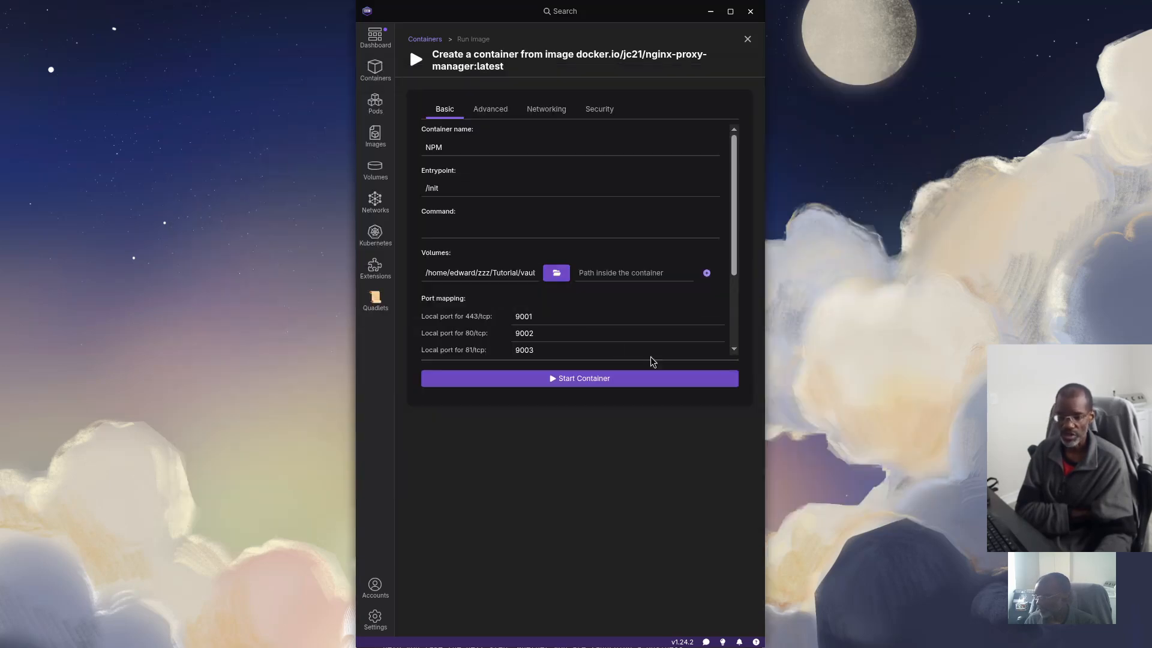
left_click(638, 273)
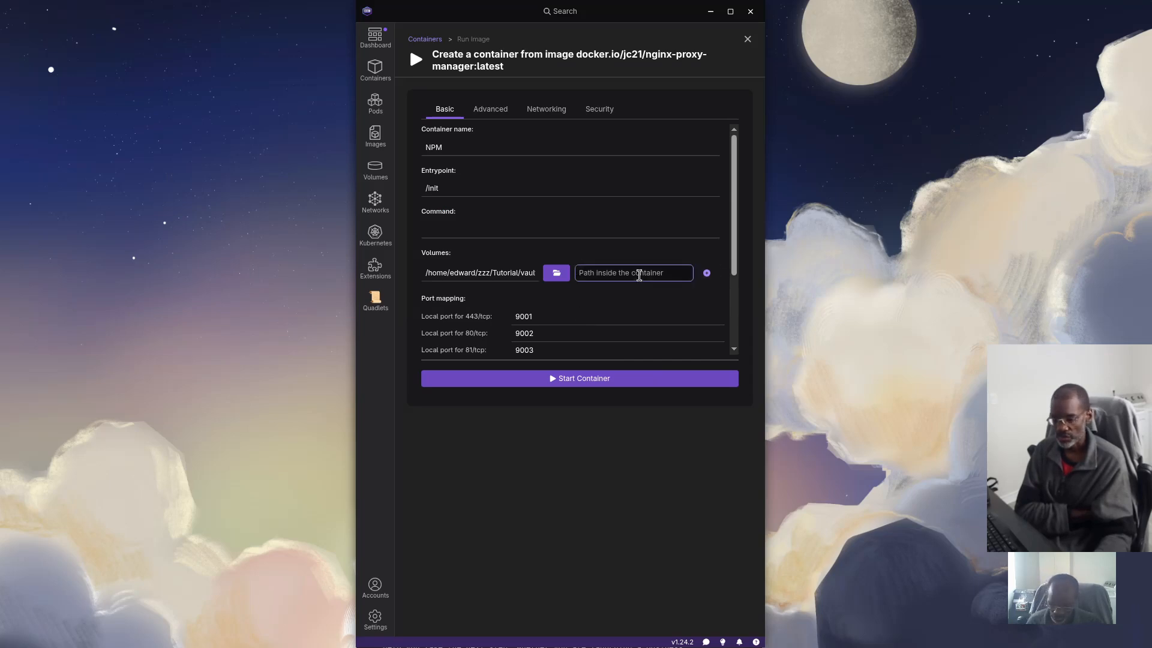
type("/data")
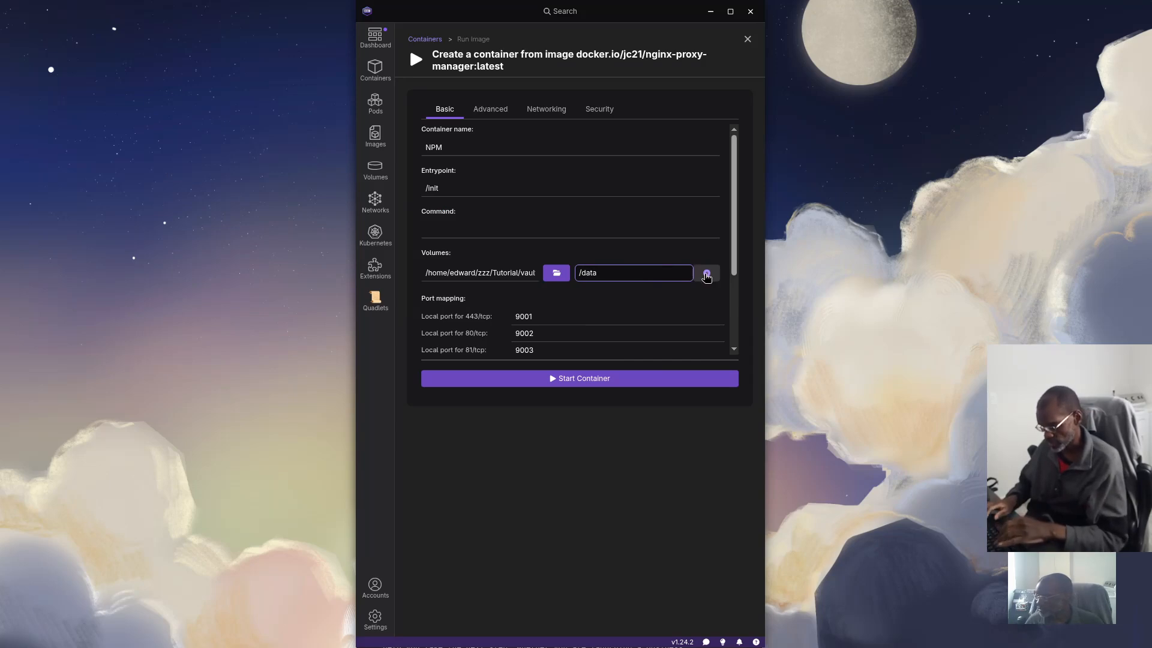
Add a second volume mounting npm/letsencrypt at /etc/letsencrypt, then view the networking Mode choices
left_click(707, 273)
left_click(480, 294)
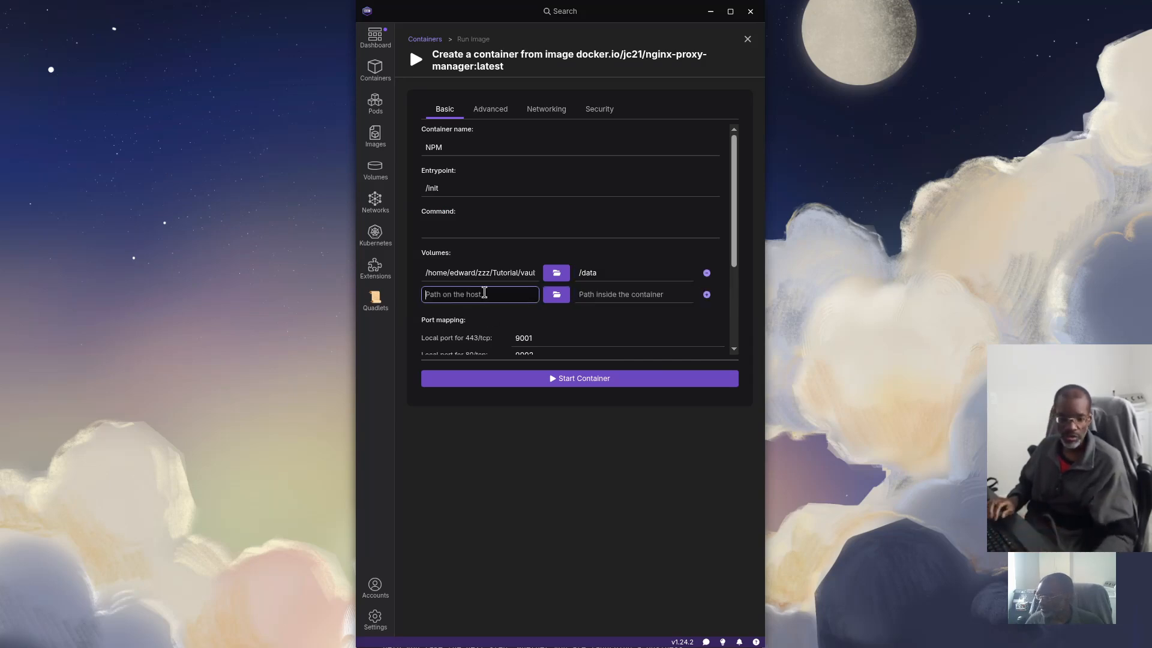
left_click(557, 295)
left_click(607, 84)
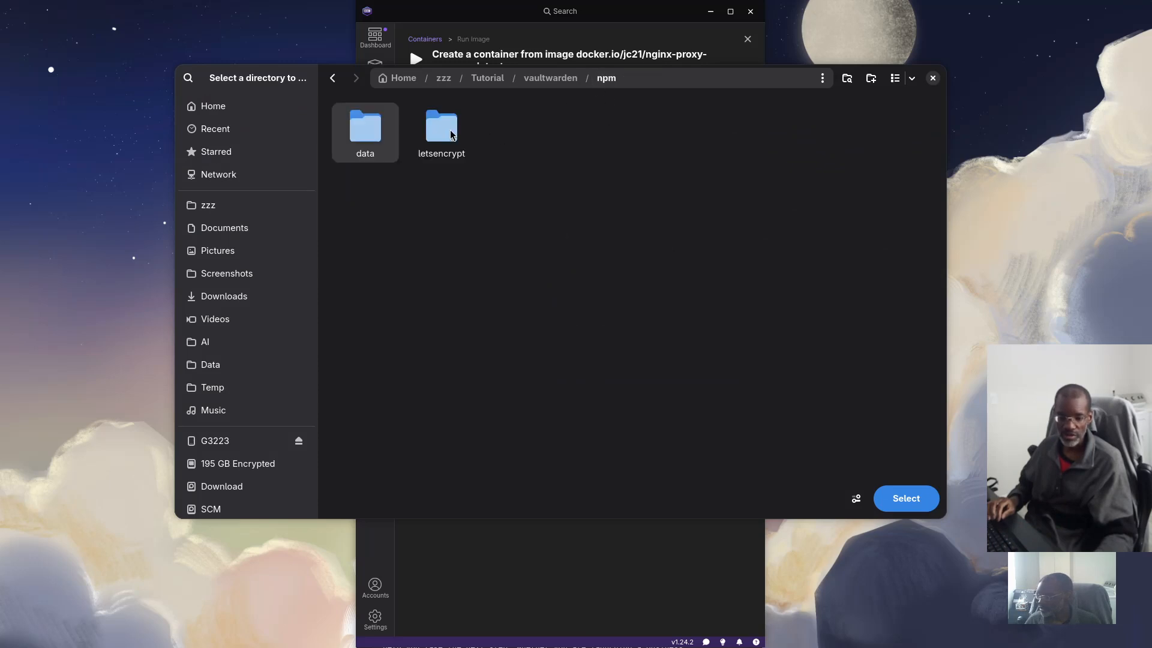
key("Right")
left_click(906, 498)
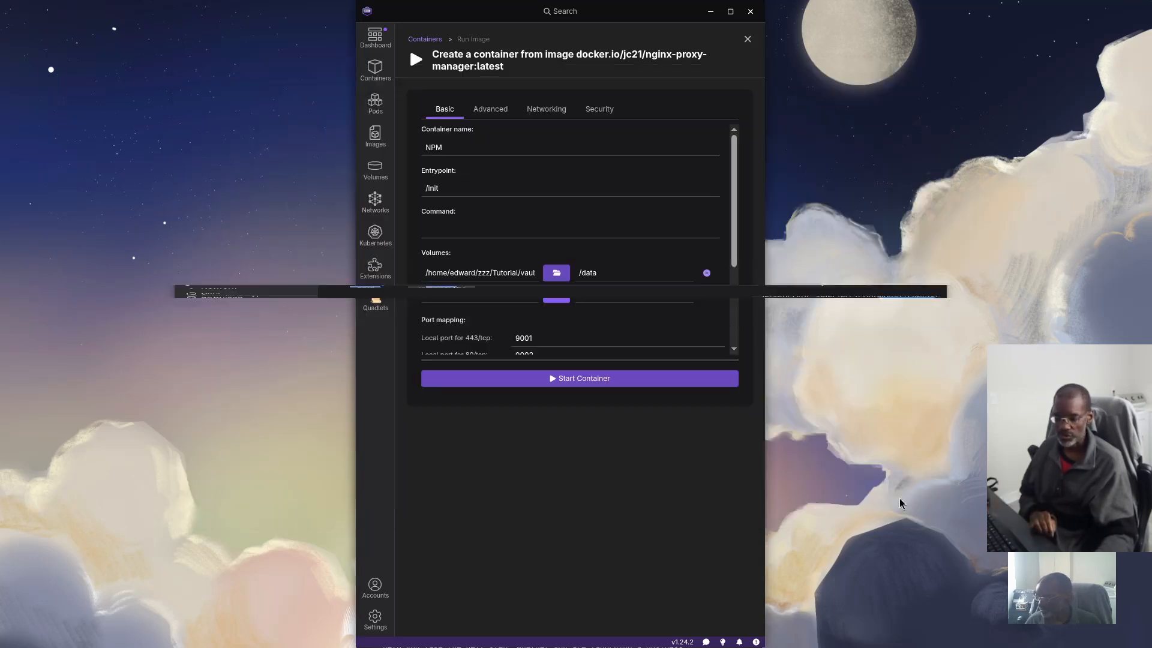
left_click(587, 293)
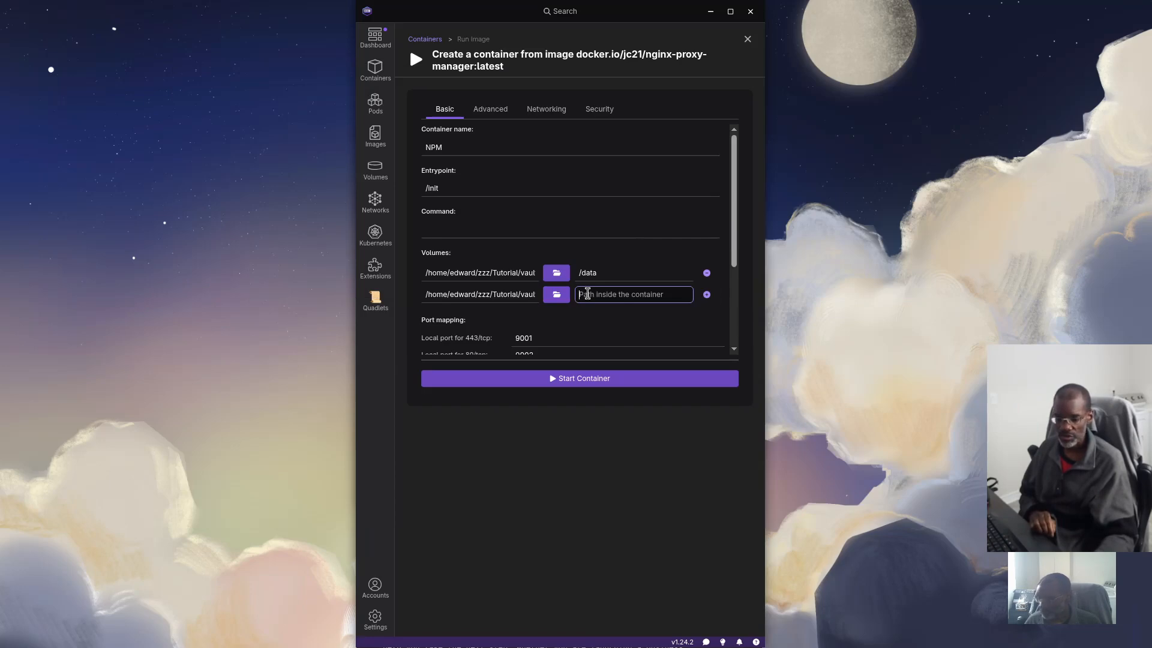
type("/e")
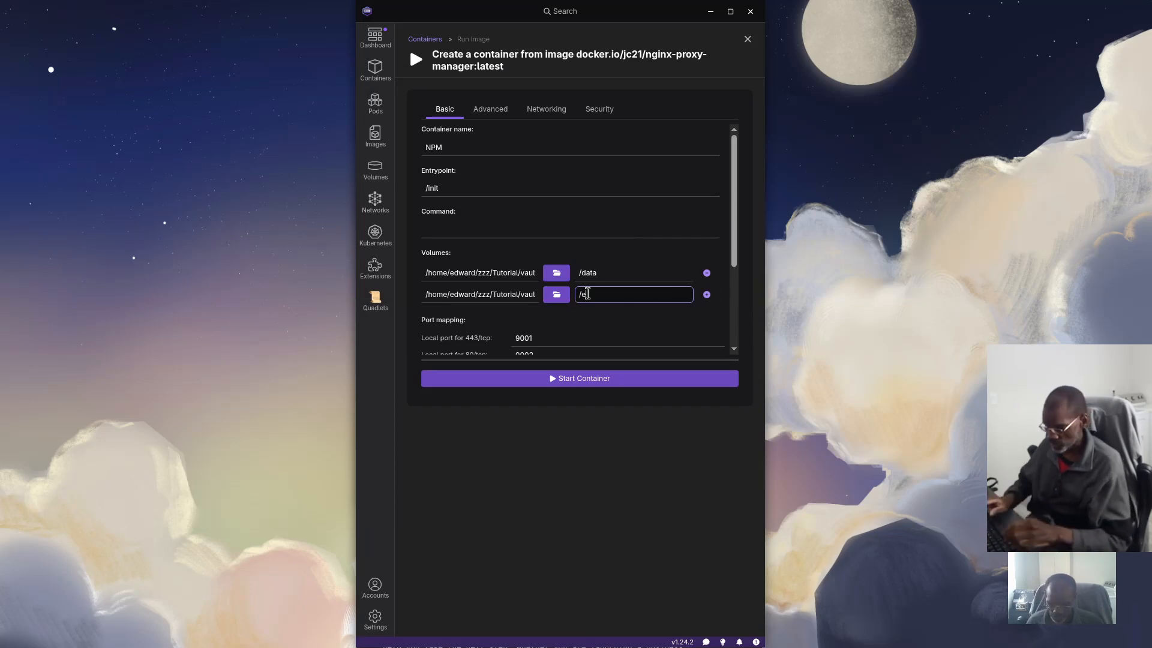
type("tc/letsen")
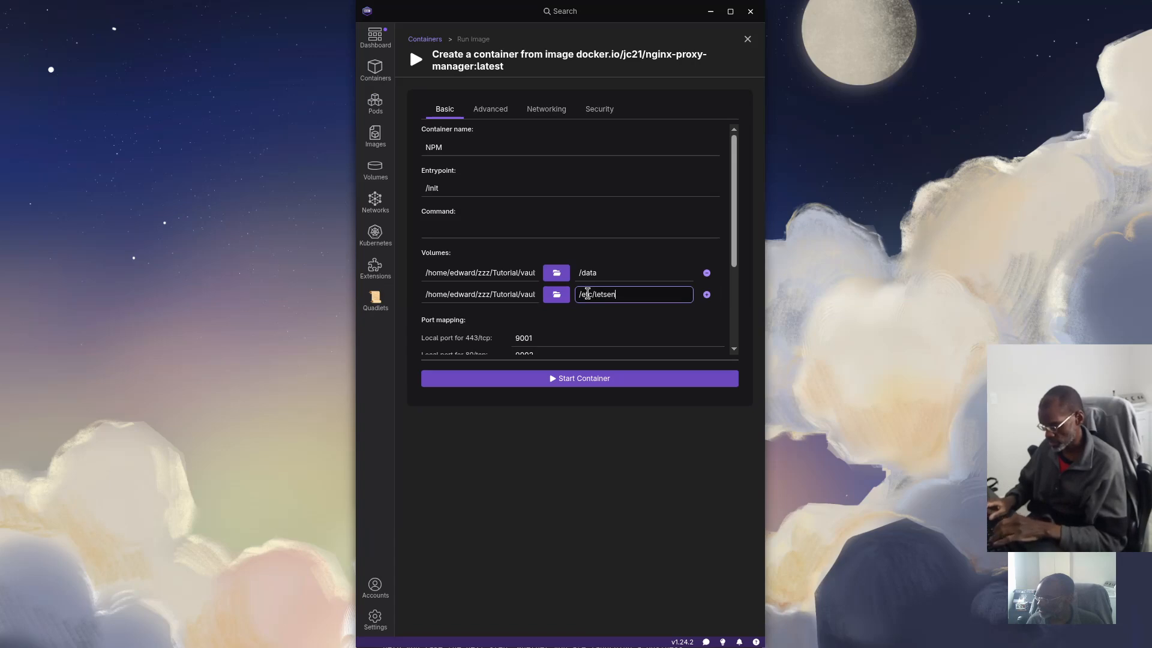
type("crypt")
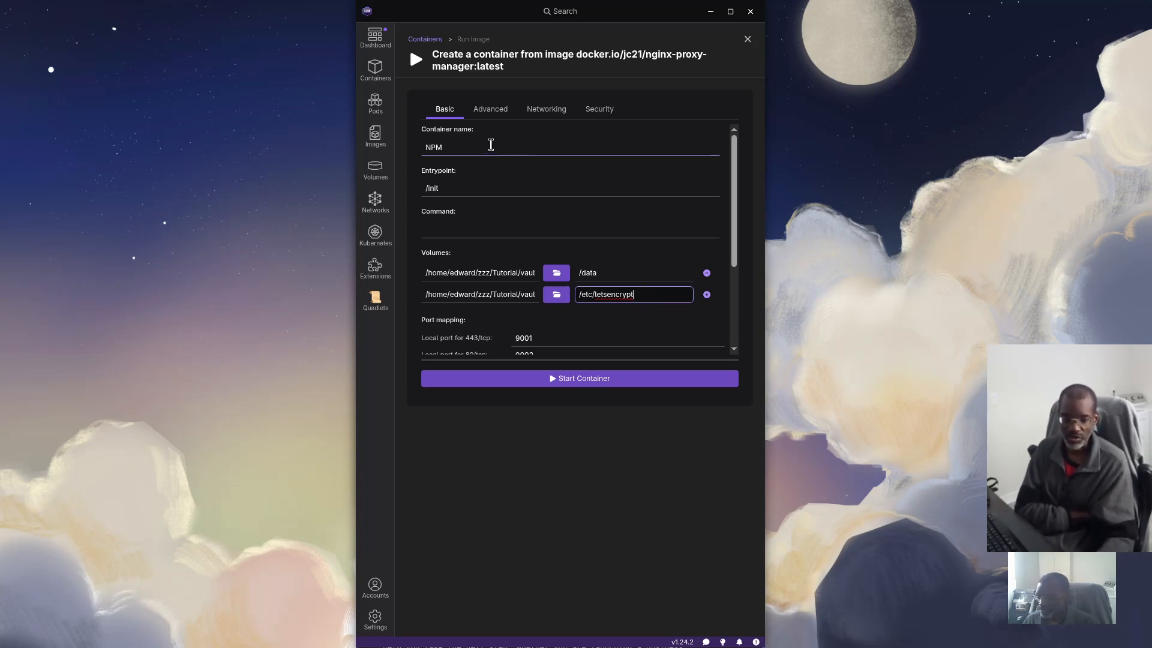
left_click(548, 113)
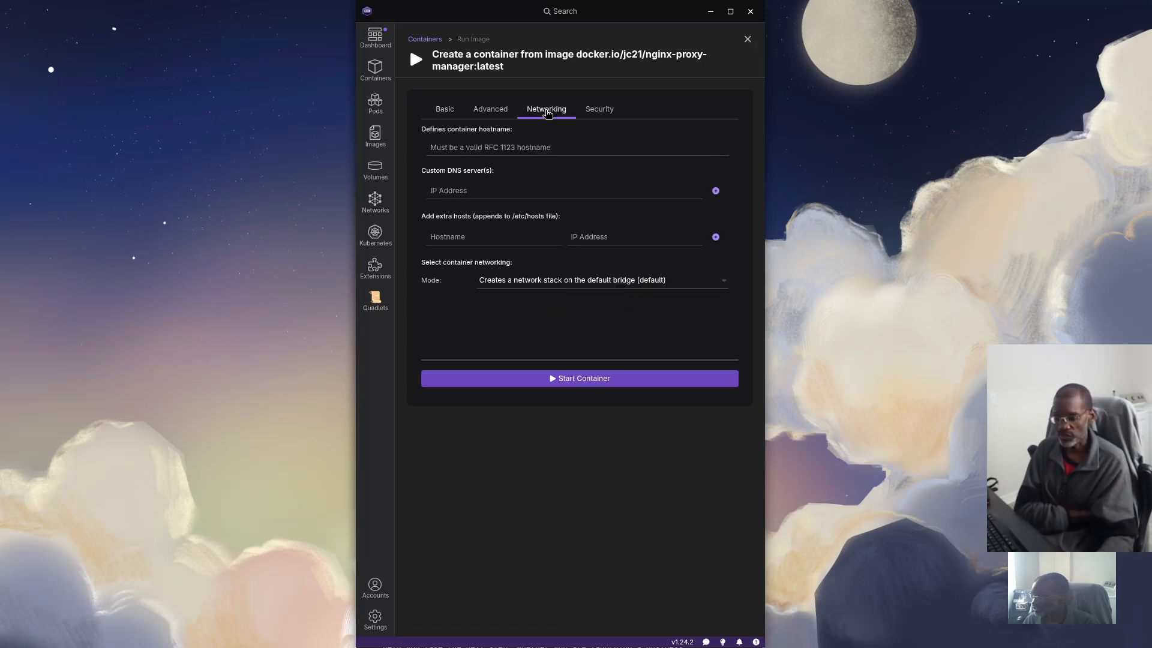
left_click(637, 279)
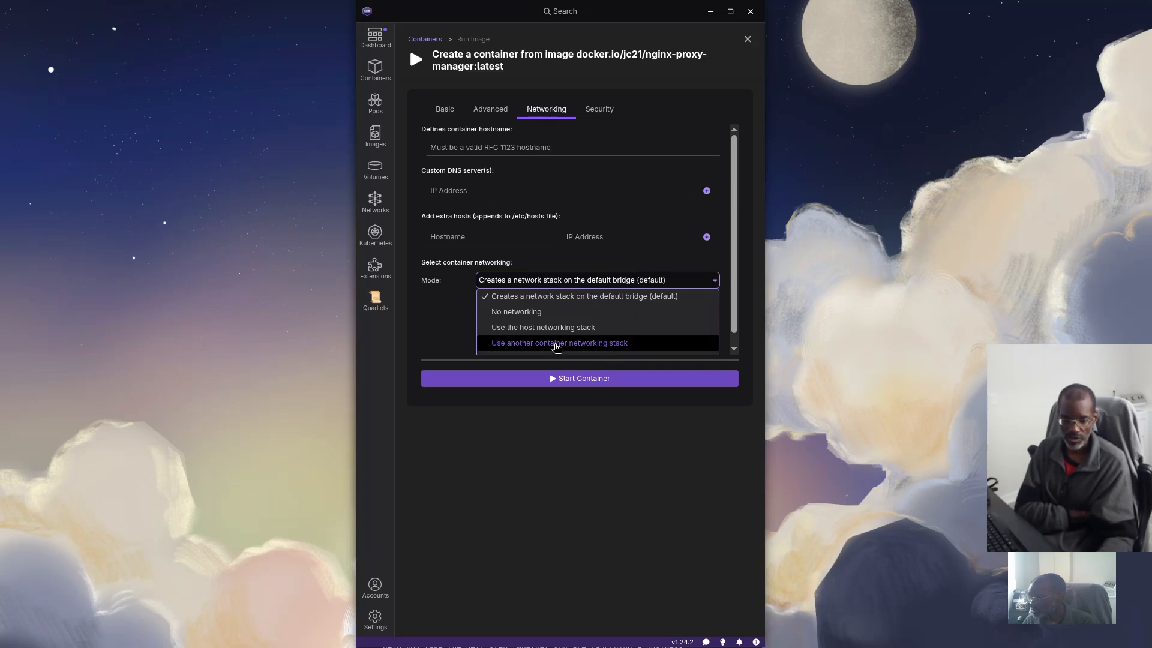
Attach NPM to the user-defined vault-net network and start the container
scroll(544, 336, "down", 1)
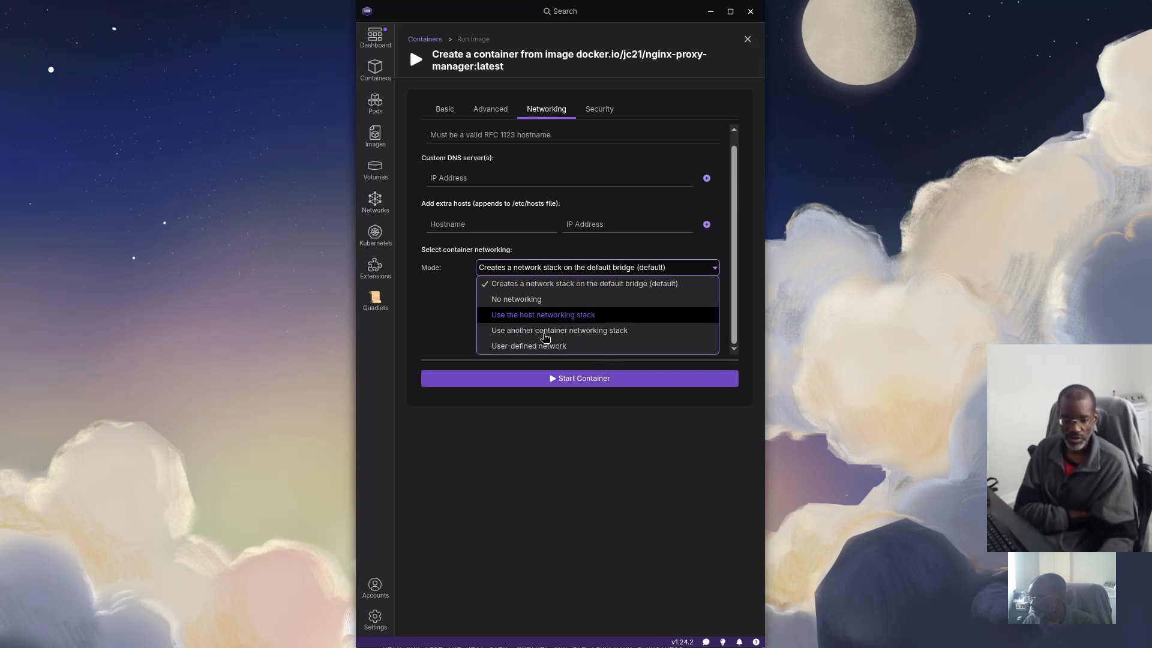
left_click(513, 346)
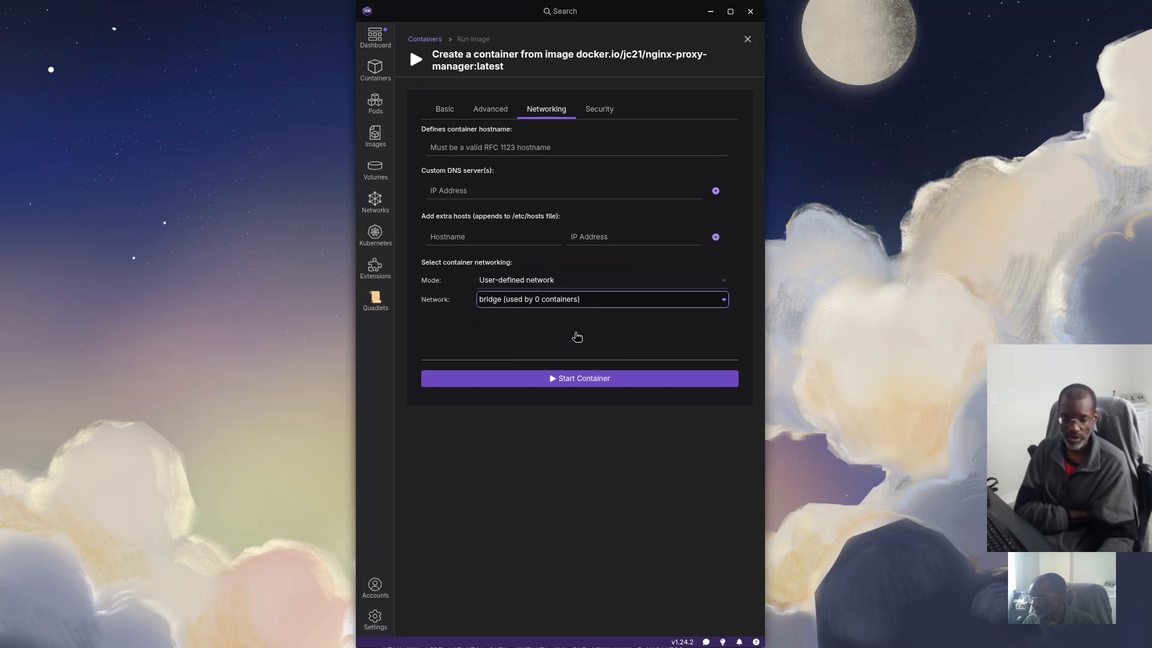
left_click(536, 320)
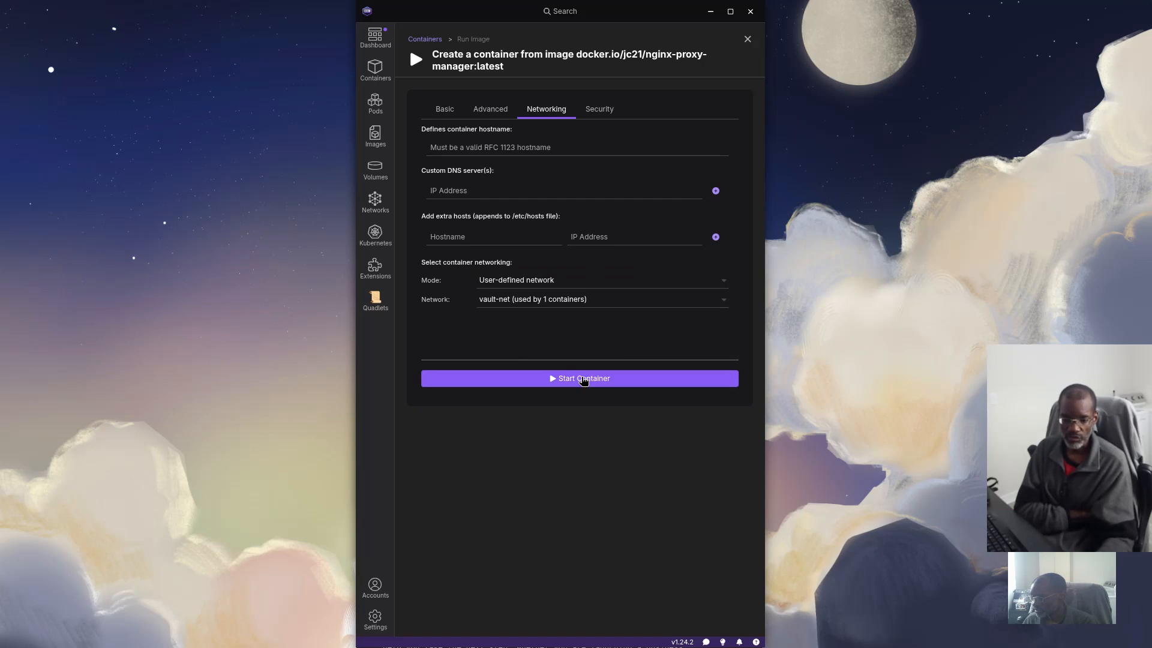
left_click(584, 379)
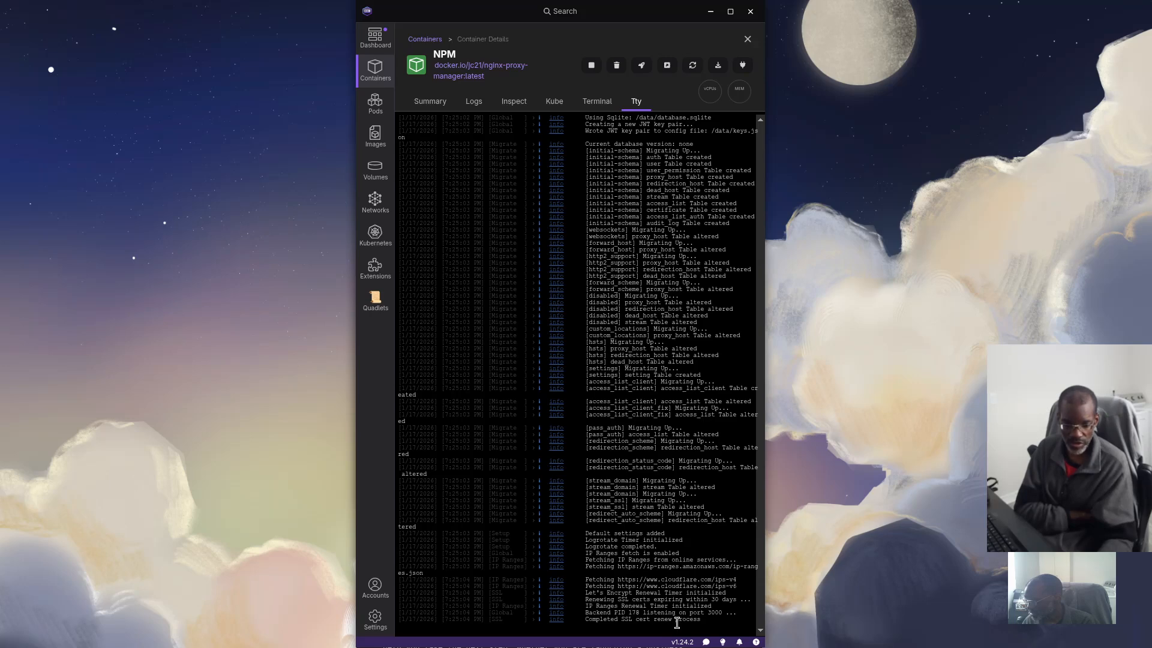
Check the NPM container's logs, then close its details to see NPM and vaultwarden running
left_click(474, 102)
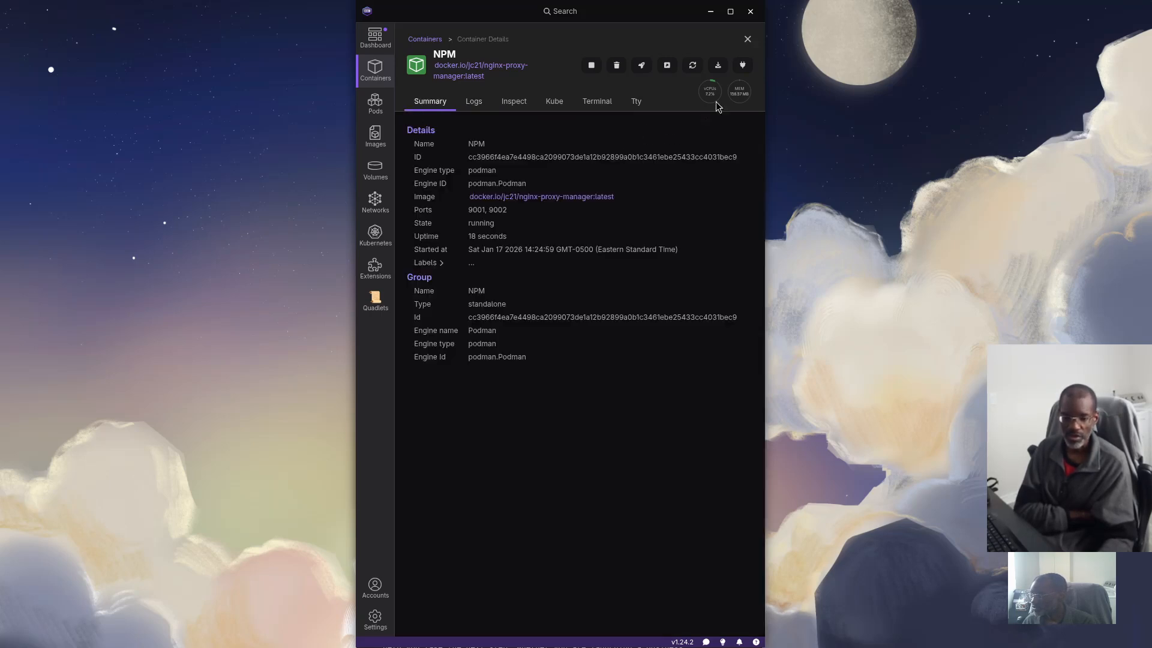
left_click(748, 39)
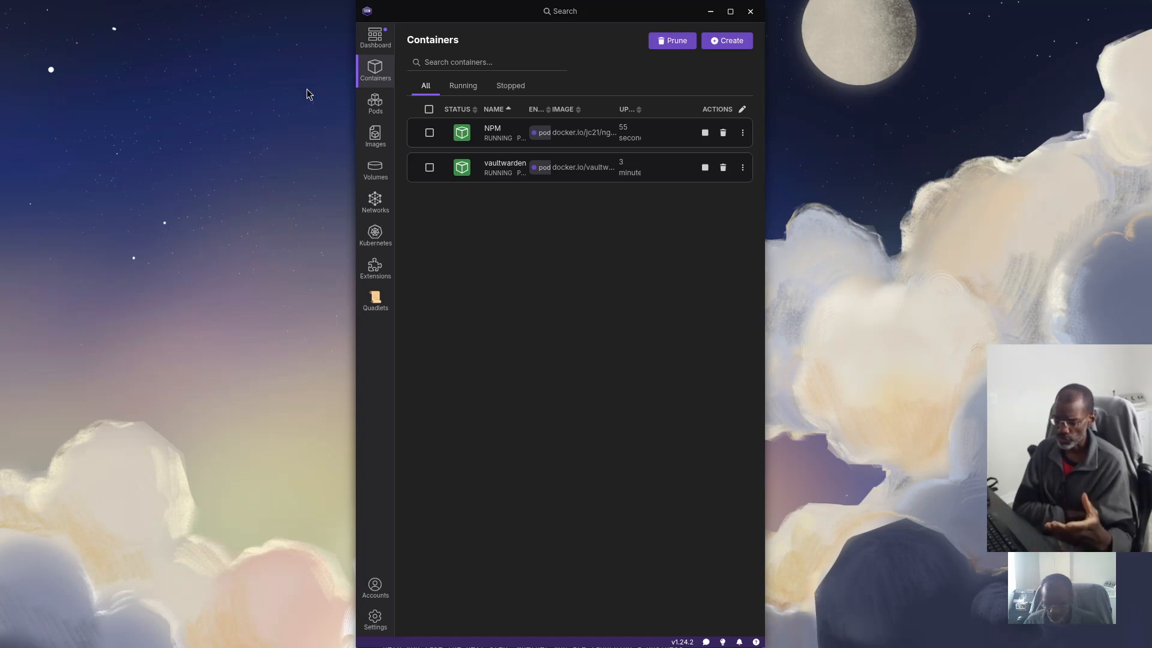
Open a terminal in the vaultwarden folder from Files and narrow its window
key("super")
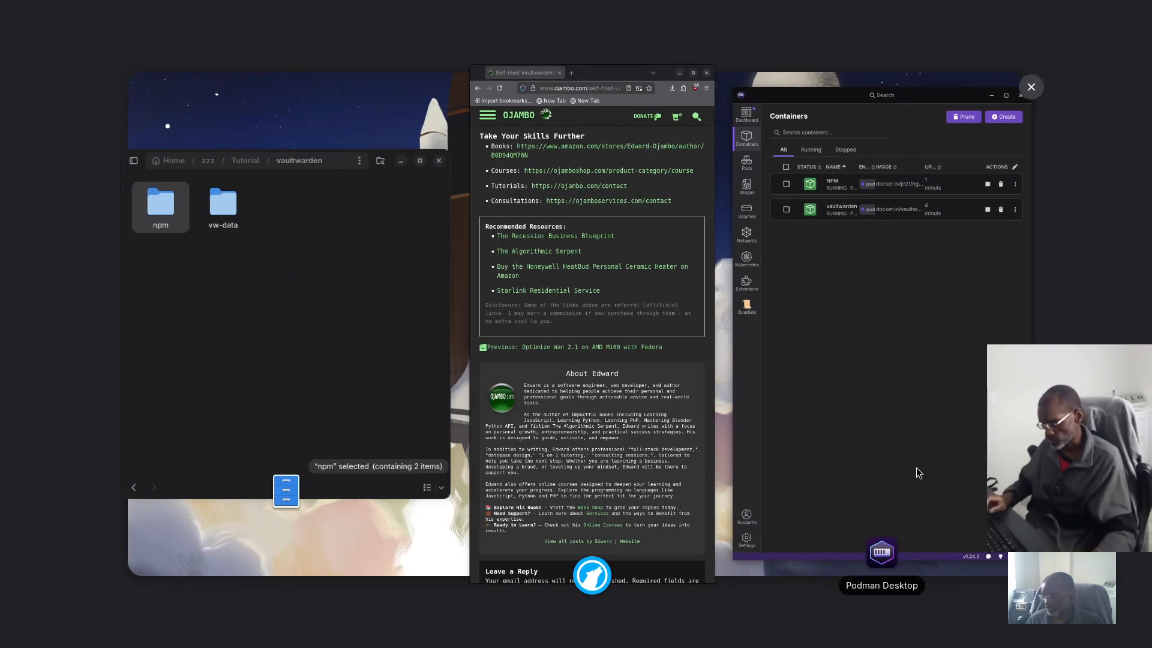
left_click(285, 333)
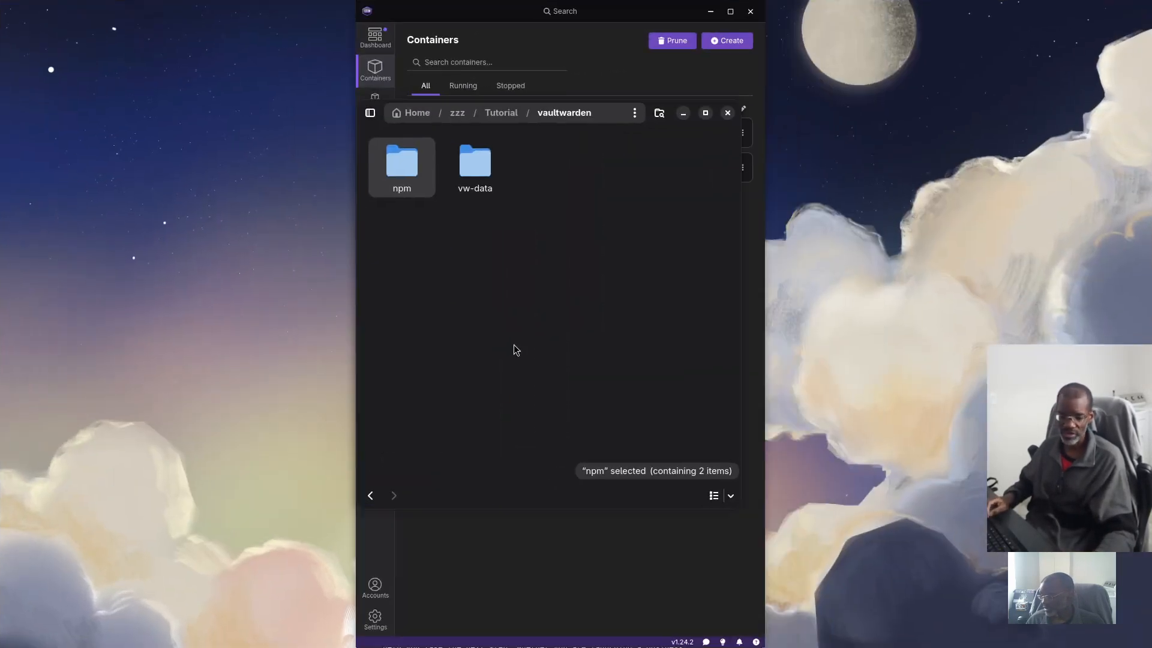
right_click(513, 316)
left_click(558, 385)
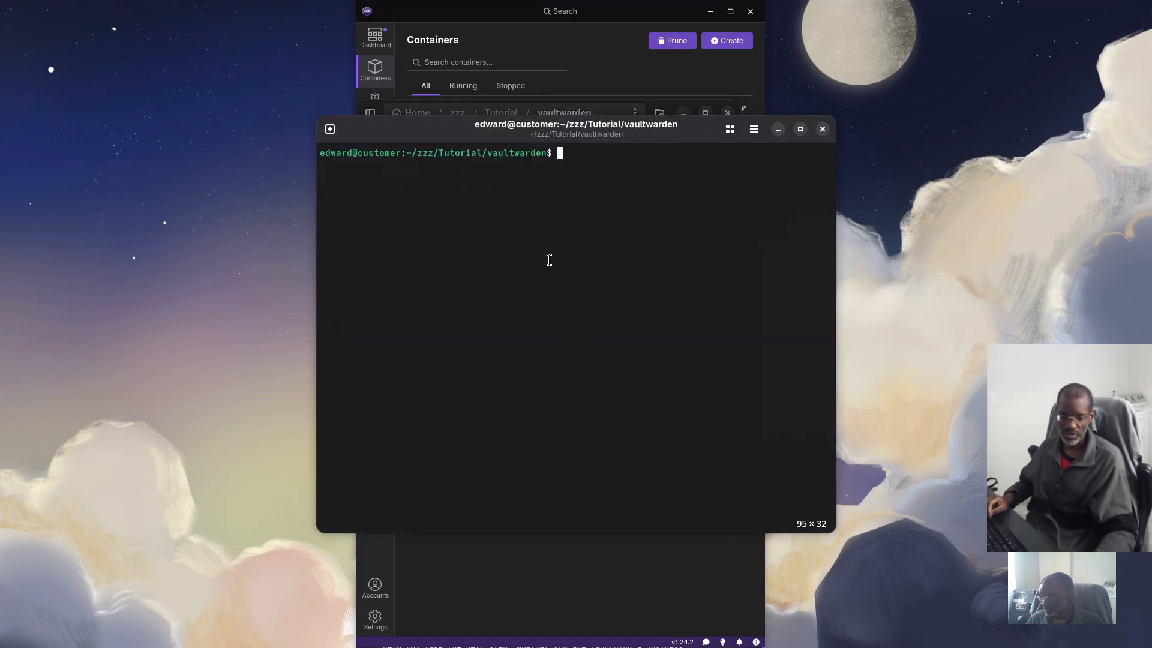
left_click_drag(301, 288, 362, 280)
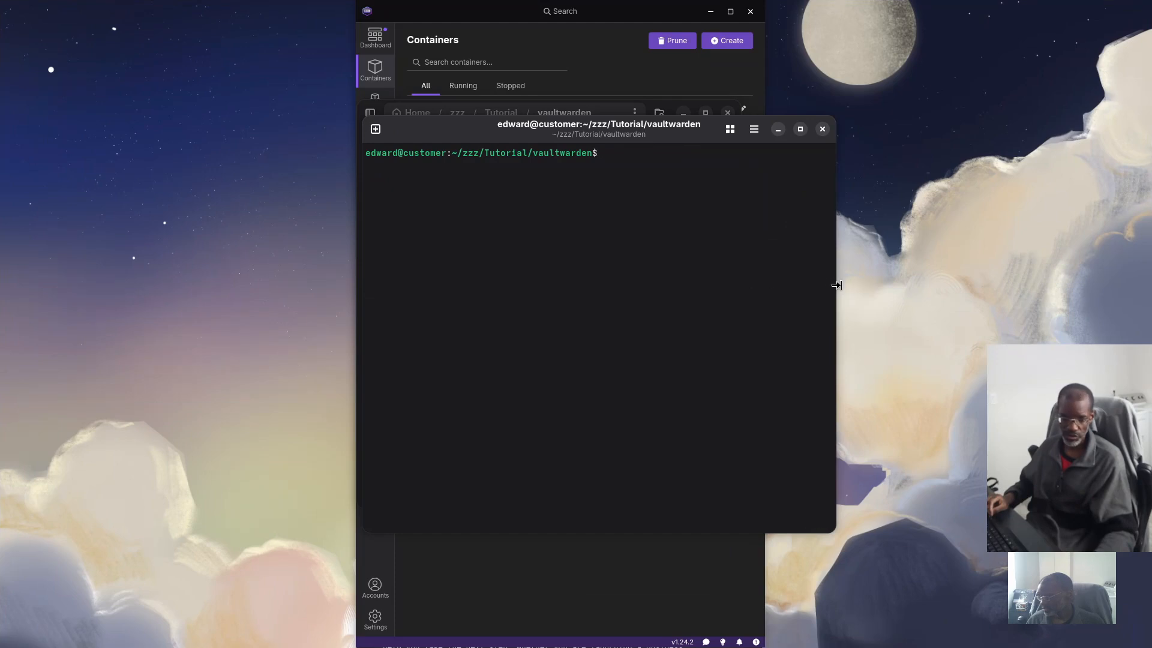
left_click_drag(834, 283, 756, 281)
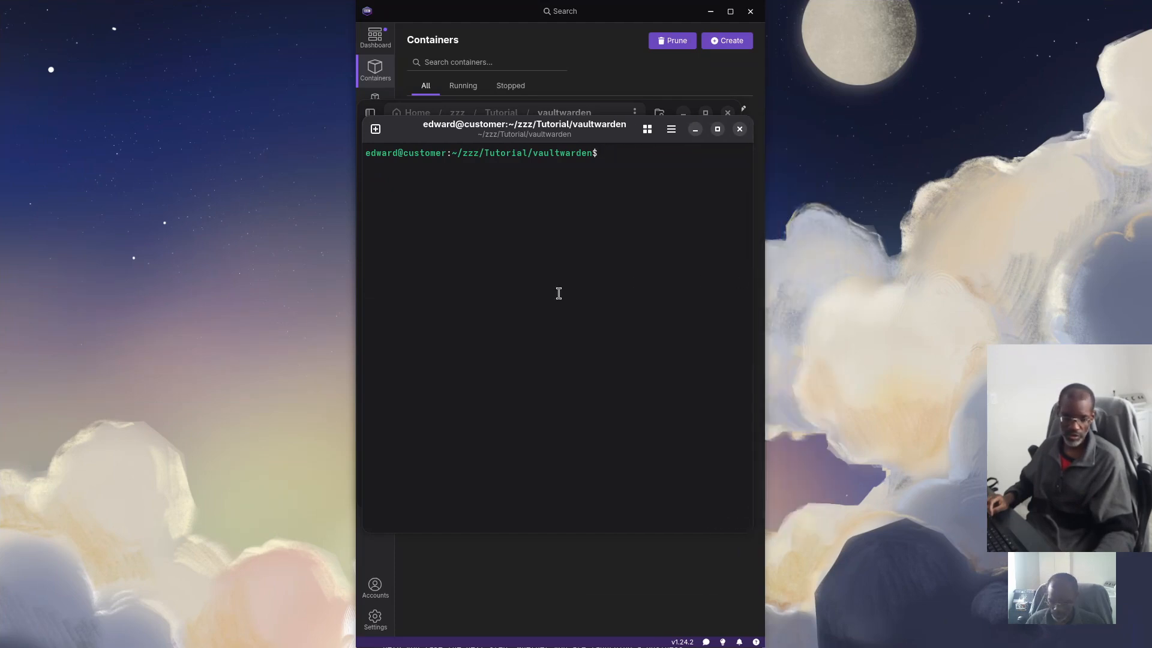
View /etc/hosts in nano, checking the vw.domain.tld entry at the end, then exit
type("nano")
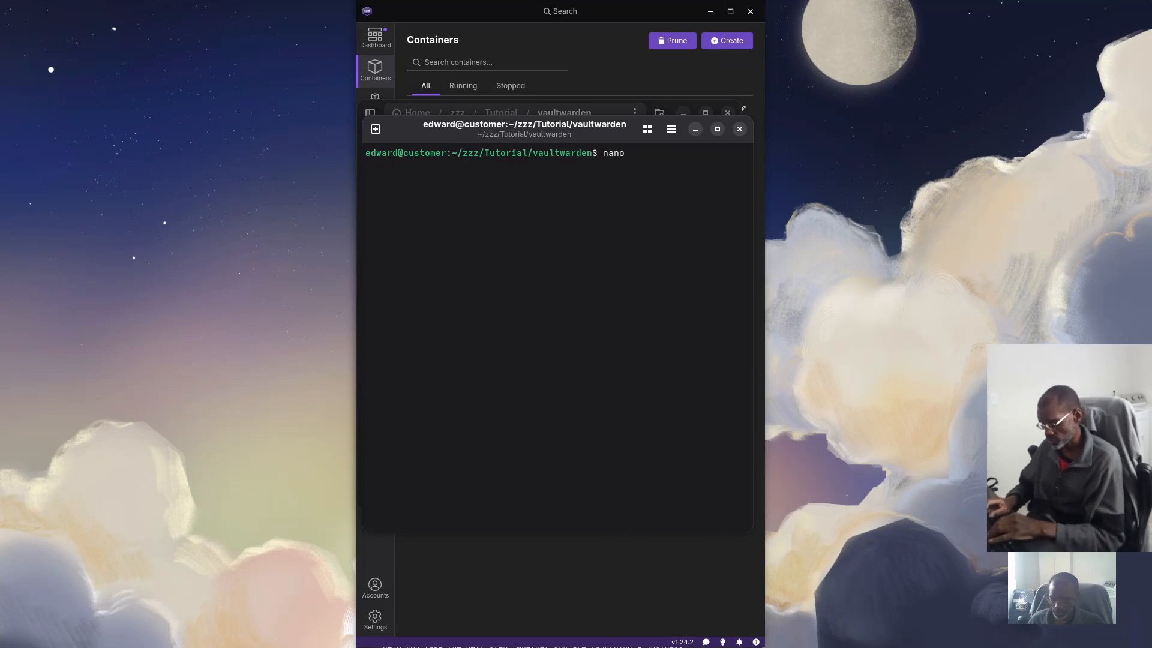
type(" /etc/hosts")
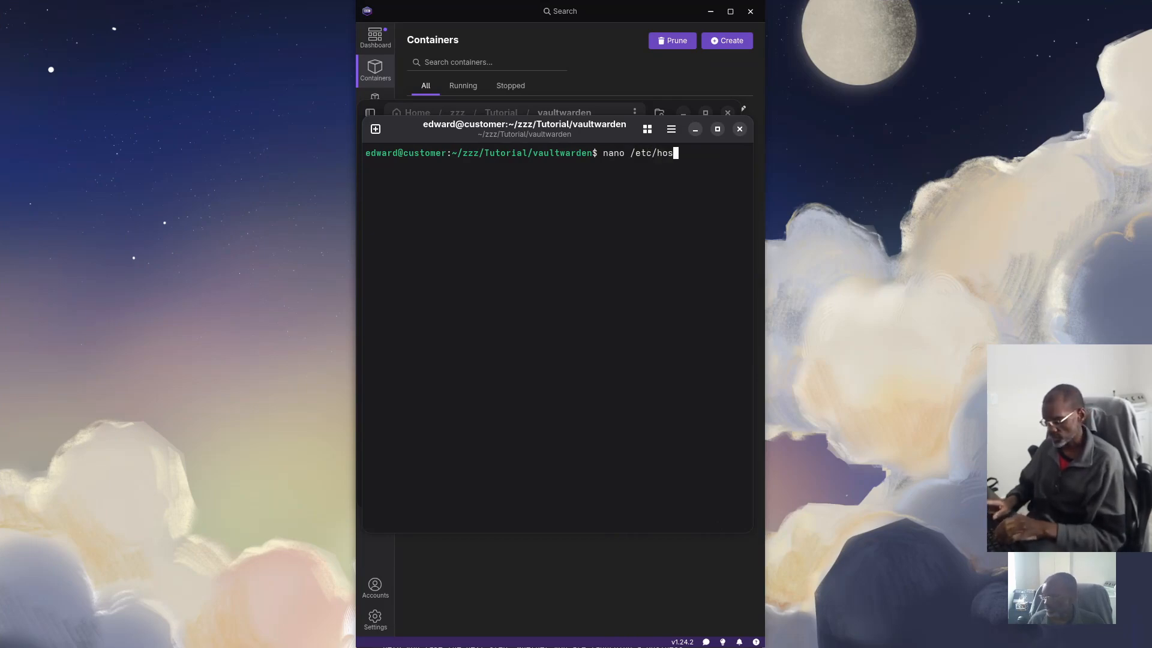
key("Return")
key("Down")
key("Down")
key("Down")
key("Down")
key("Down")
key("Down")
key("Down")
key("Down")
key("Down")
key("Down")
key("Down")
key("Down")
key("Down")
key("Down")
key("Down")
key("Down")
key("Down")
key("Down")
key("Down")
key("Down")
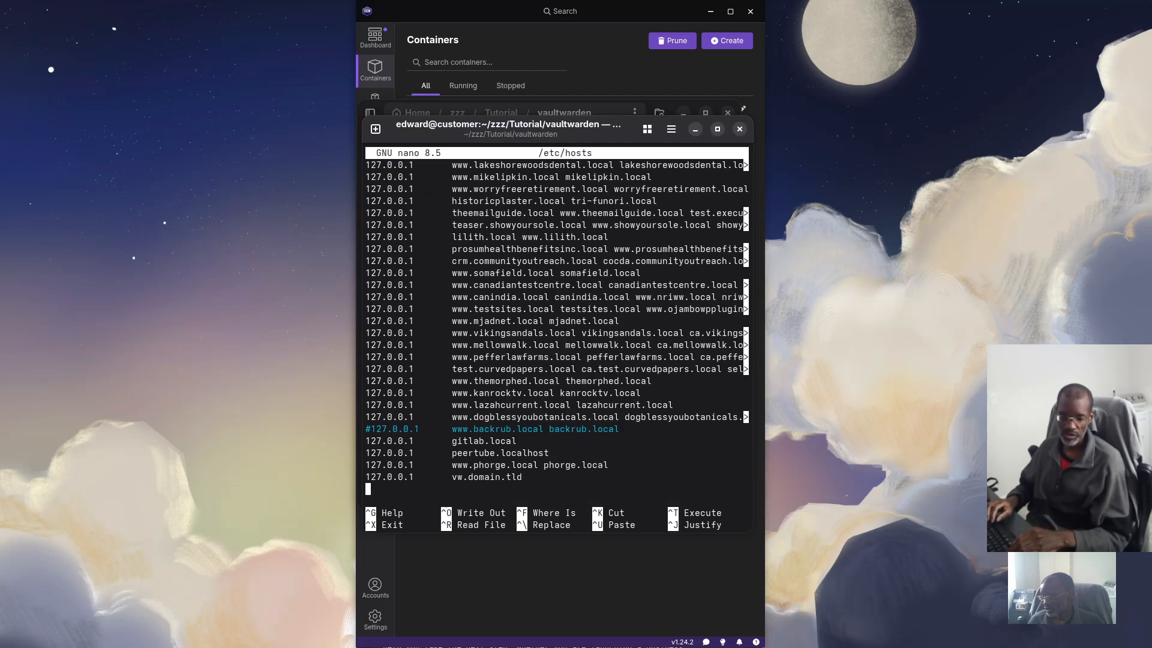
key("Right")
key("Right")
key("Right")
key("Right")
key("Right")
key("Right")
key("Right")
key("Right")
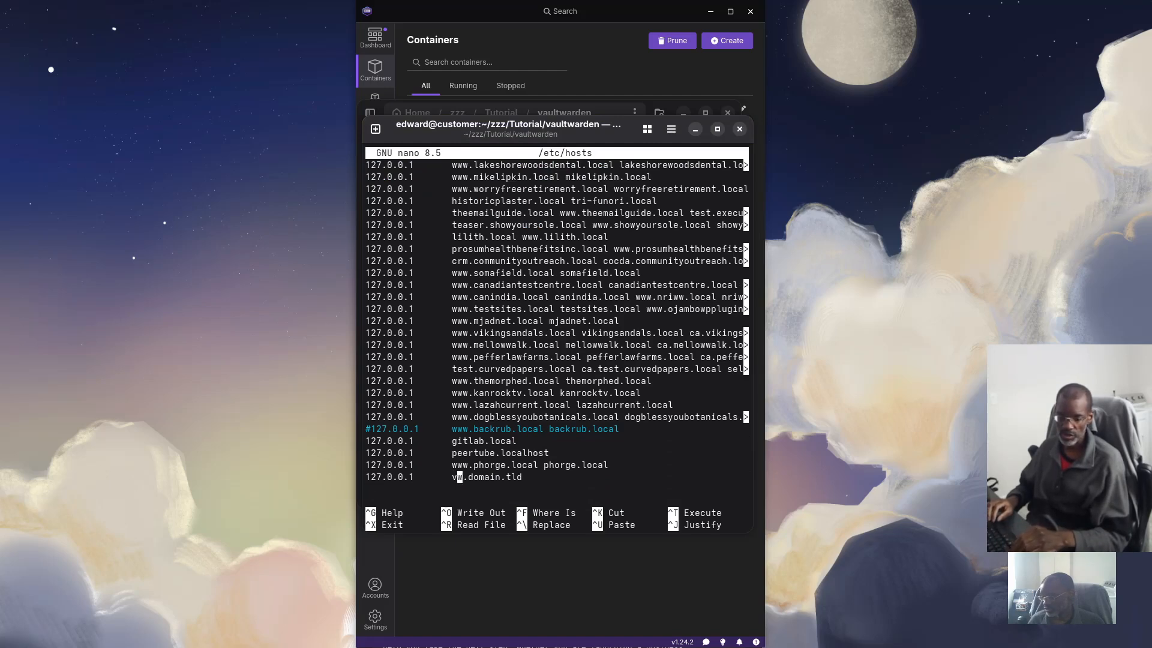
key("Right")
key("Right")
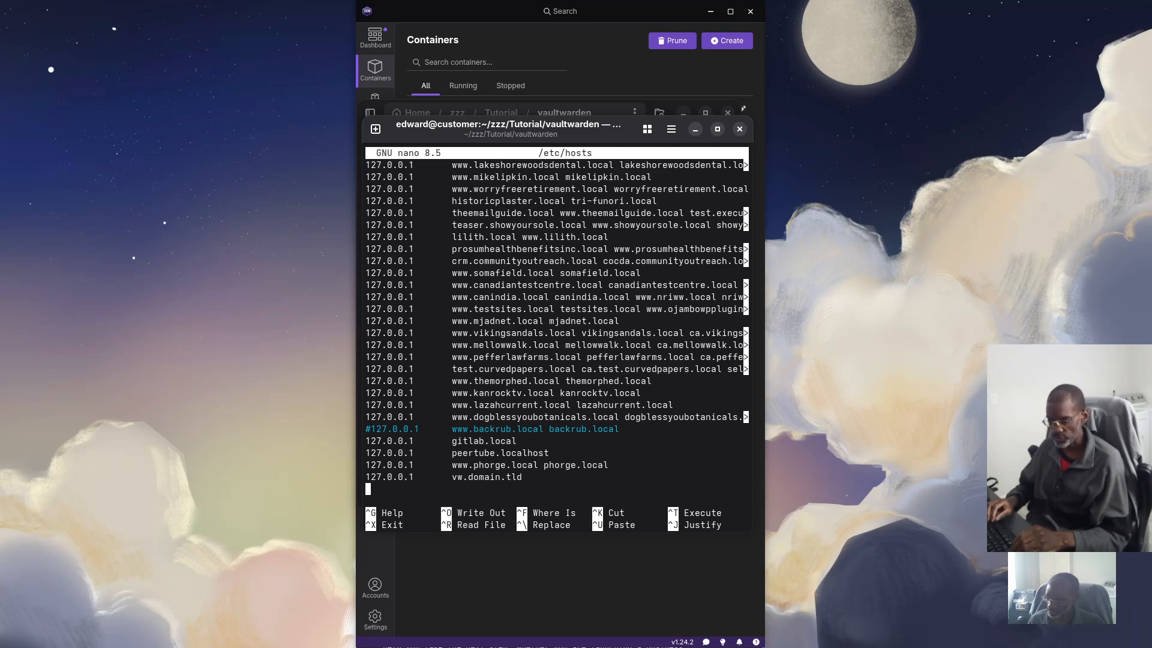
key("ctrl+x")
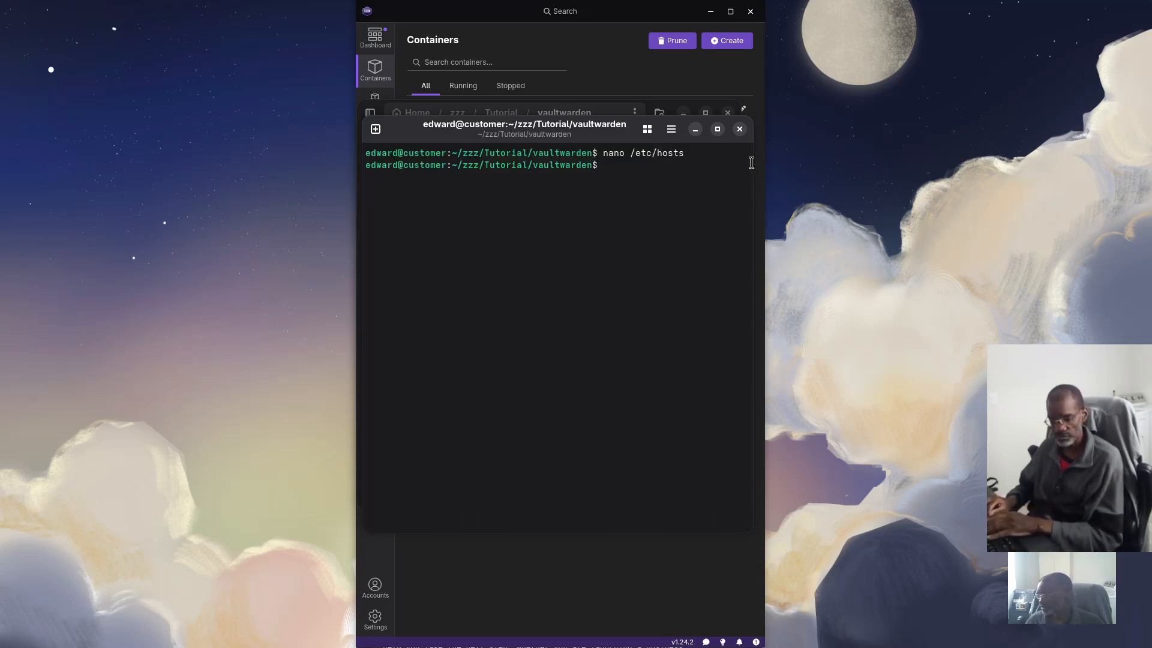
Close the terminal and file manager windows and bring the Chrome window into view
left_click(739, 129)
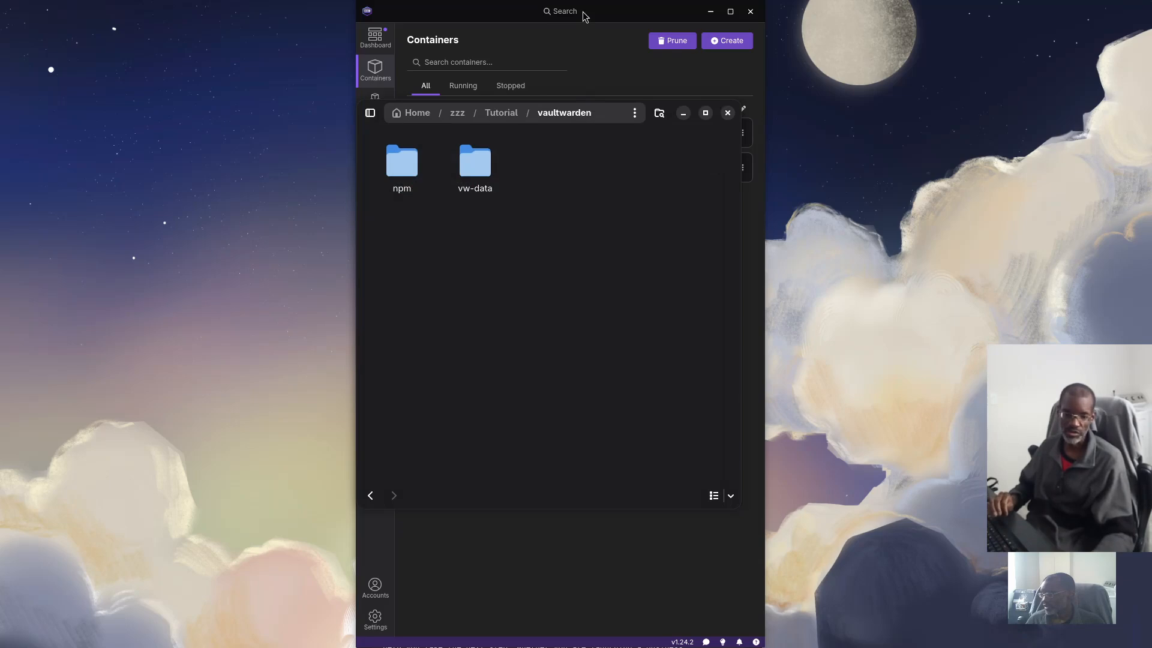
left_click(523, 25)
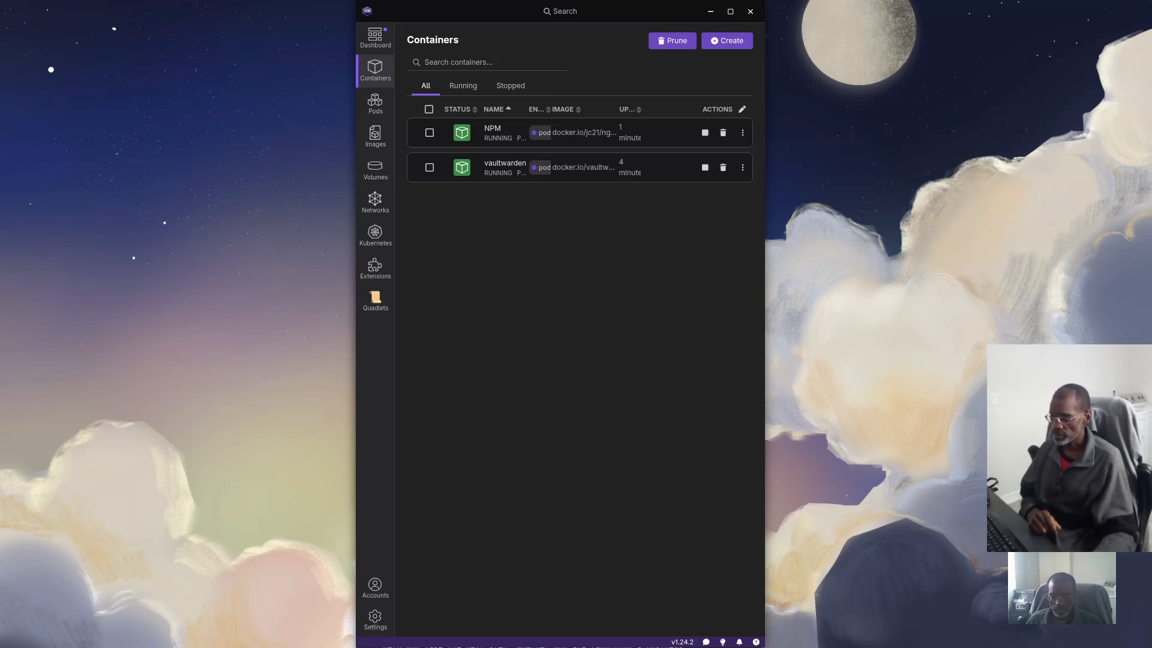
left_click_drag(0, 114, 274, 21)
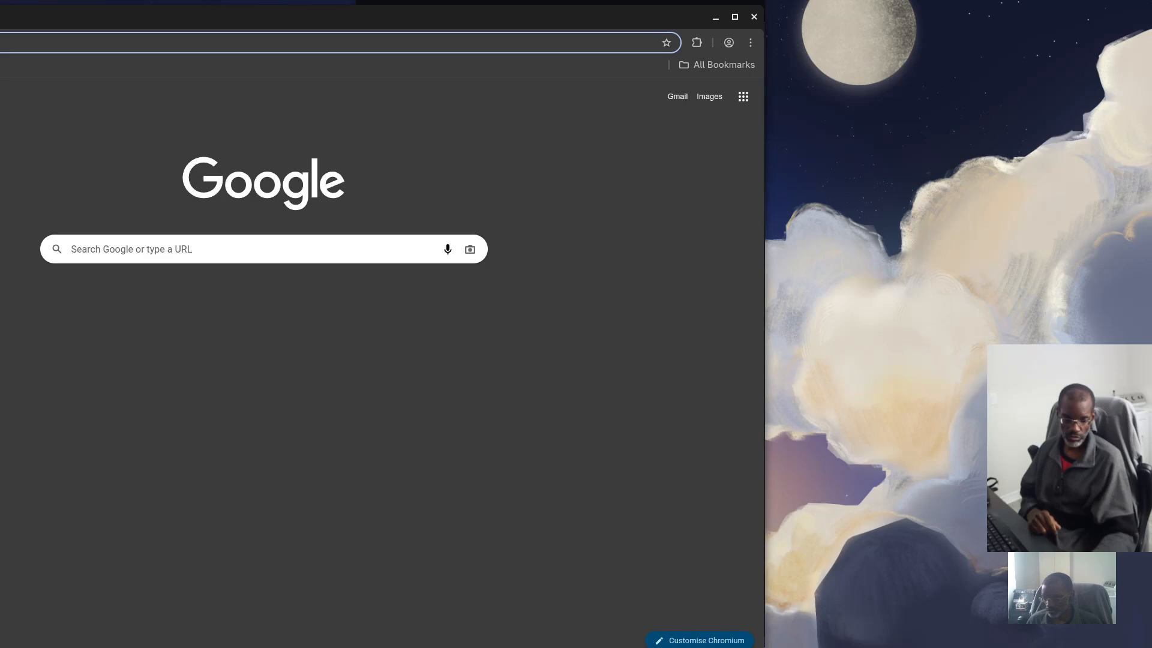
left_click_drag(0, 107, 353, 92)
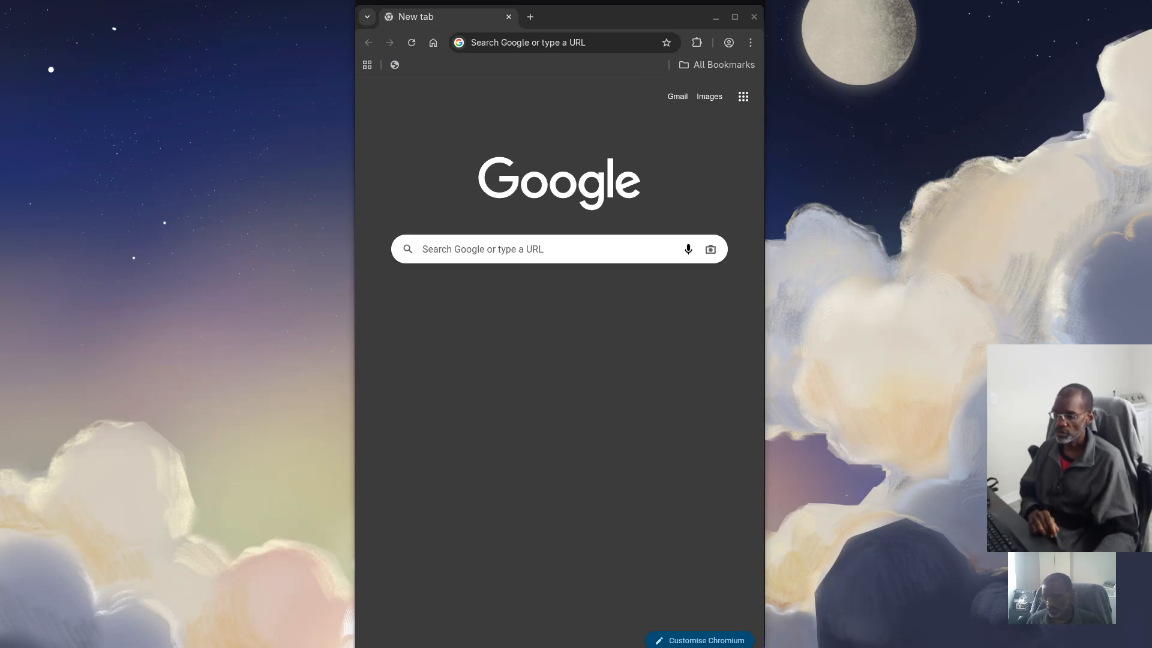
left_click(596, 42)
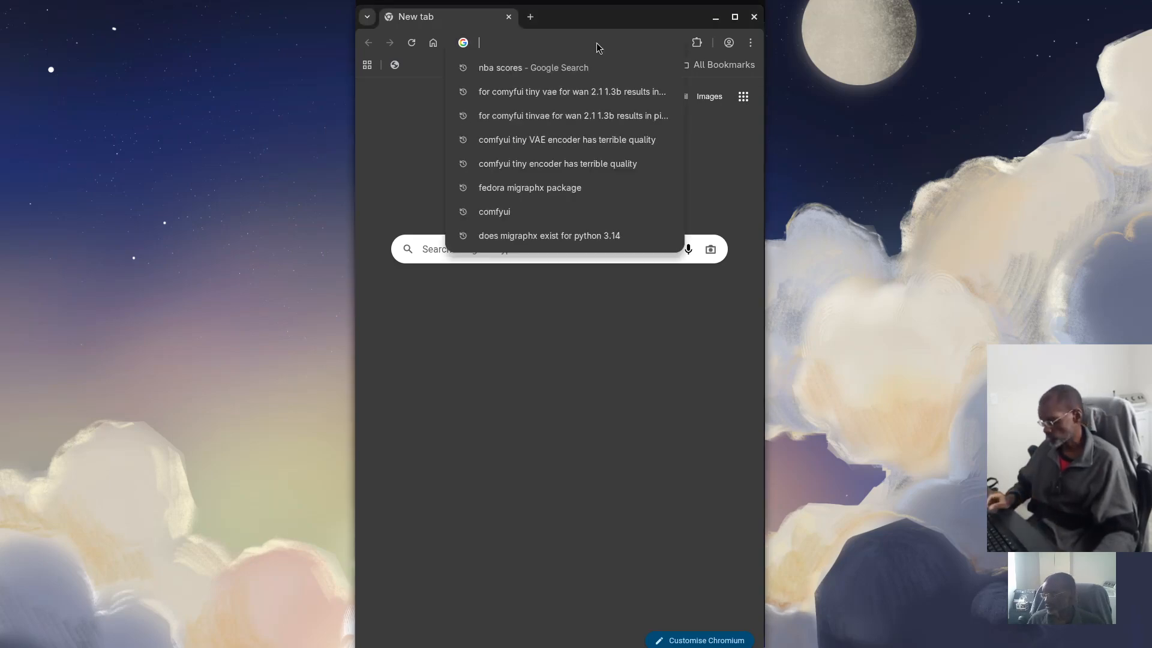
key("ctrl+v")
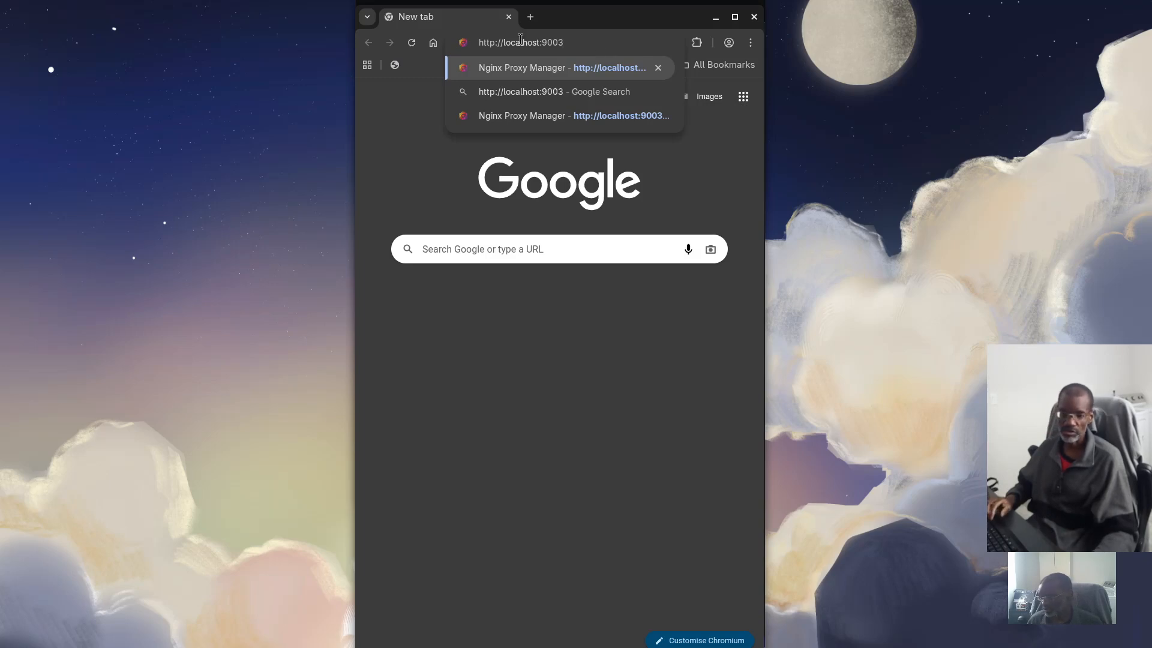
key("Return")
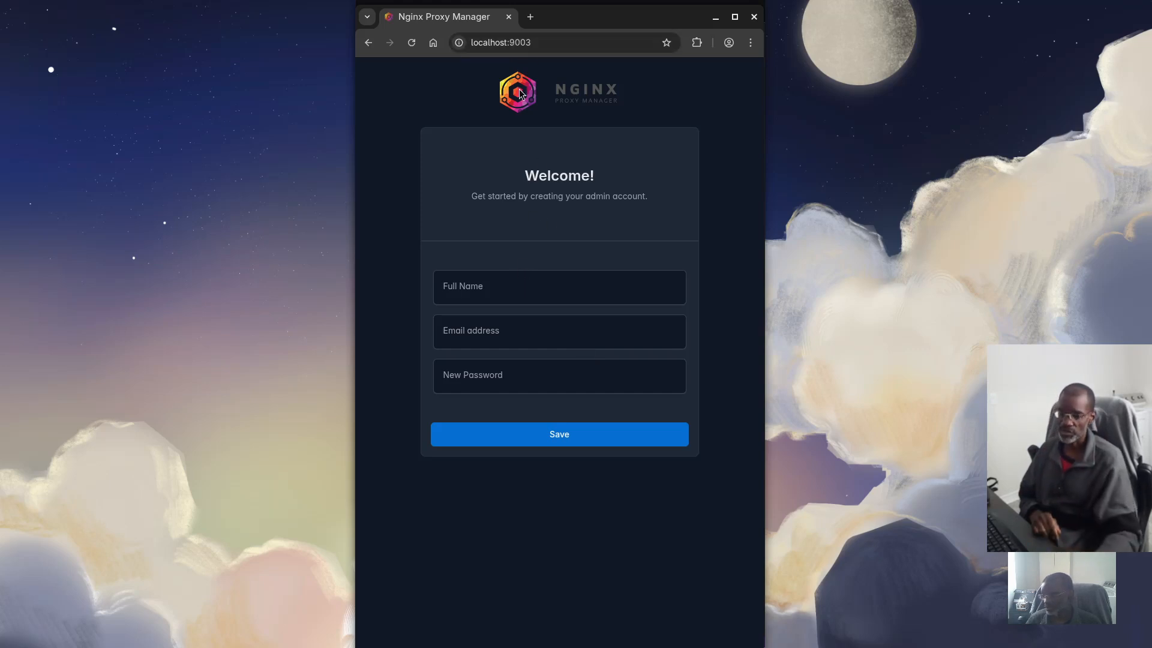
Enter the admin's full name, e-mail address and password on the Welcome form and save the account
left_click(526, 287)
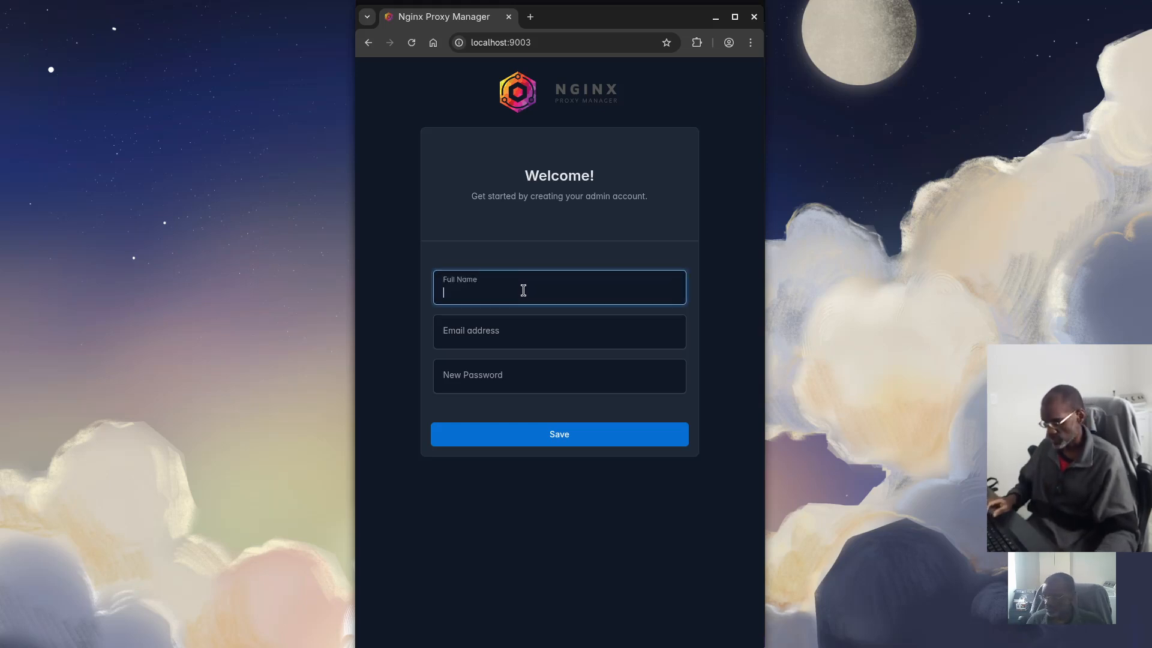
type("ed")
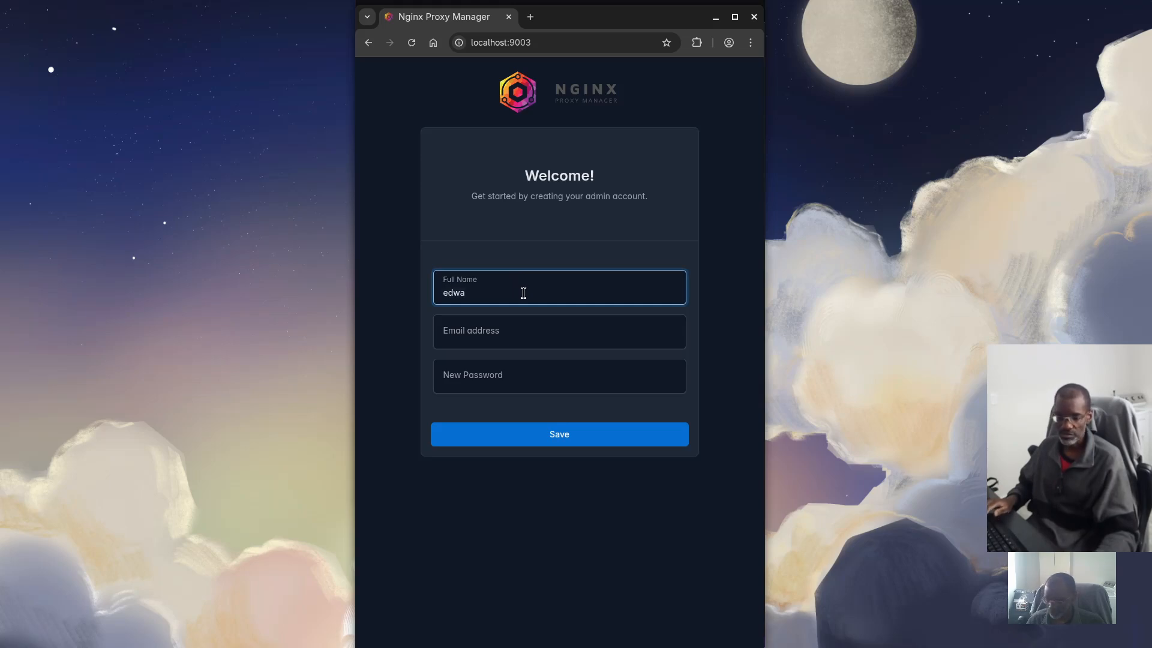
type("wa")
key("BackSpace")
key("BackSpace")
key("BackSpace")
key("BackSpace")
type("Edward")
left_click(505, 334)
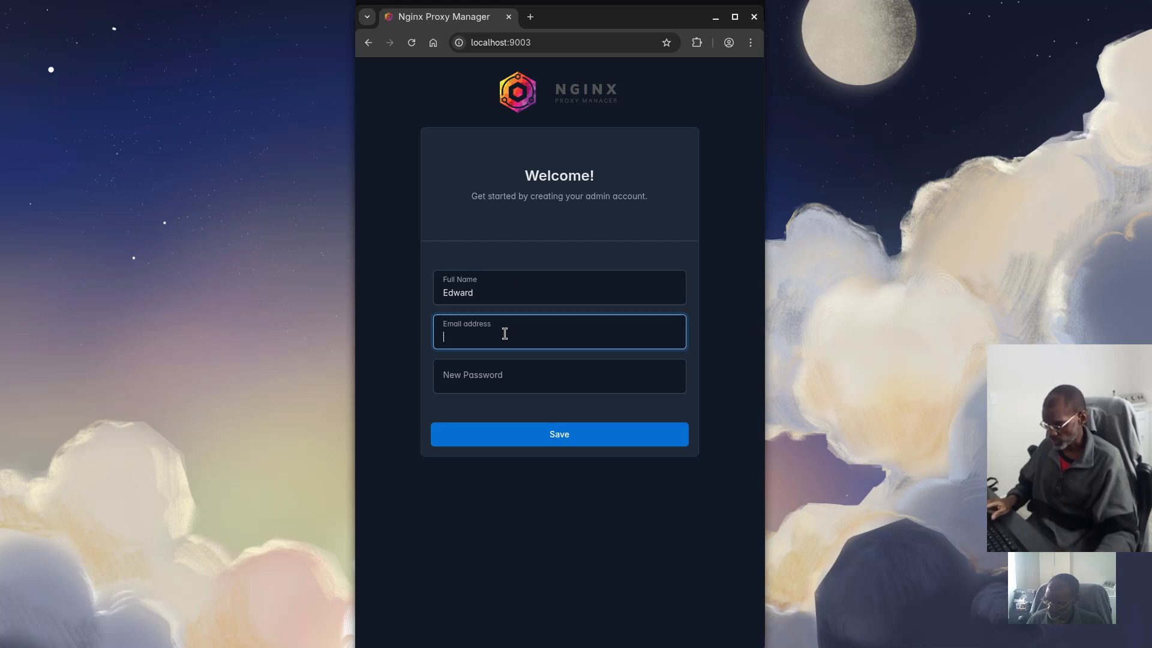
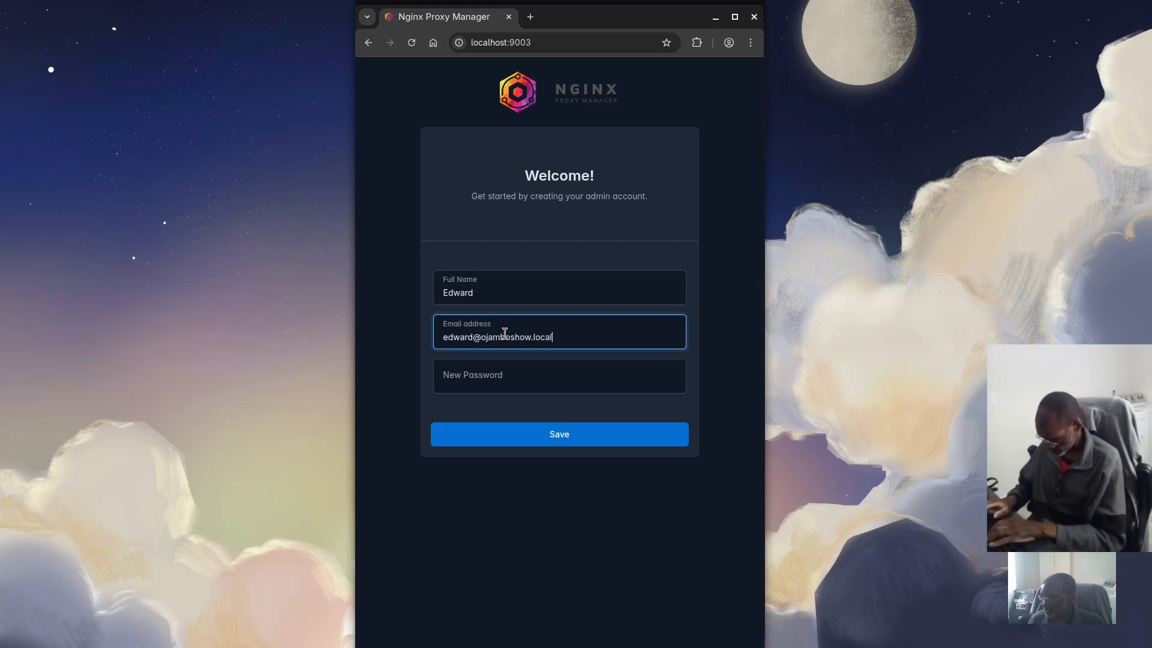
left_click(505, 376)
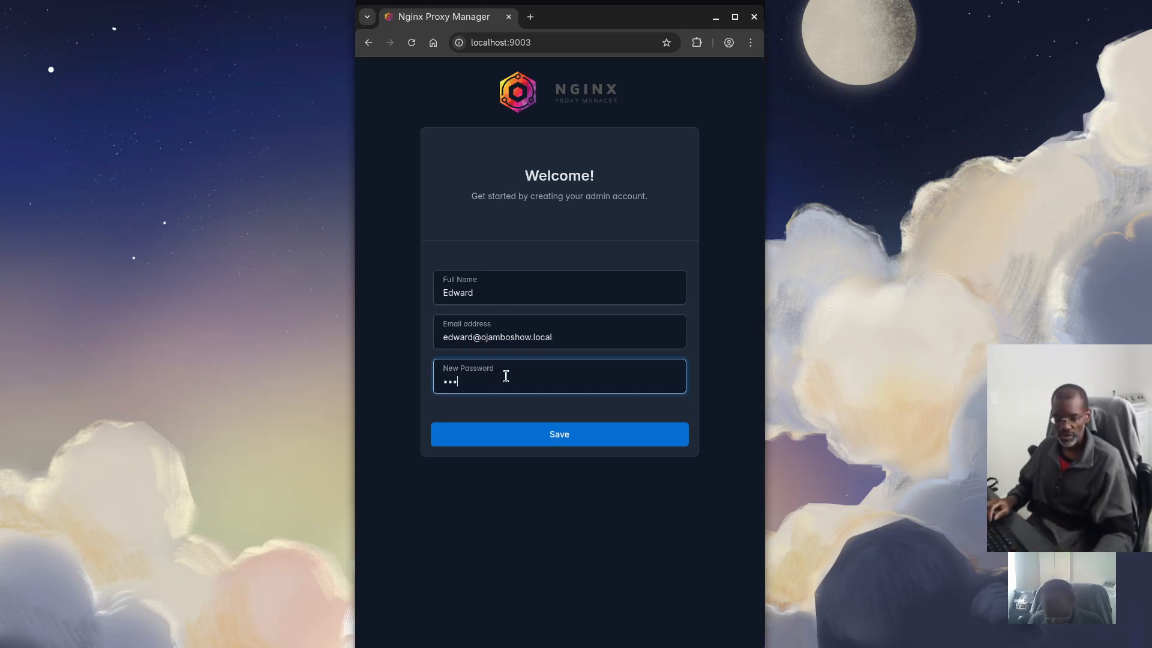
type("**********")
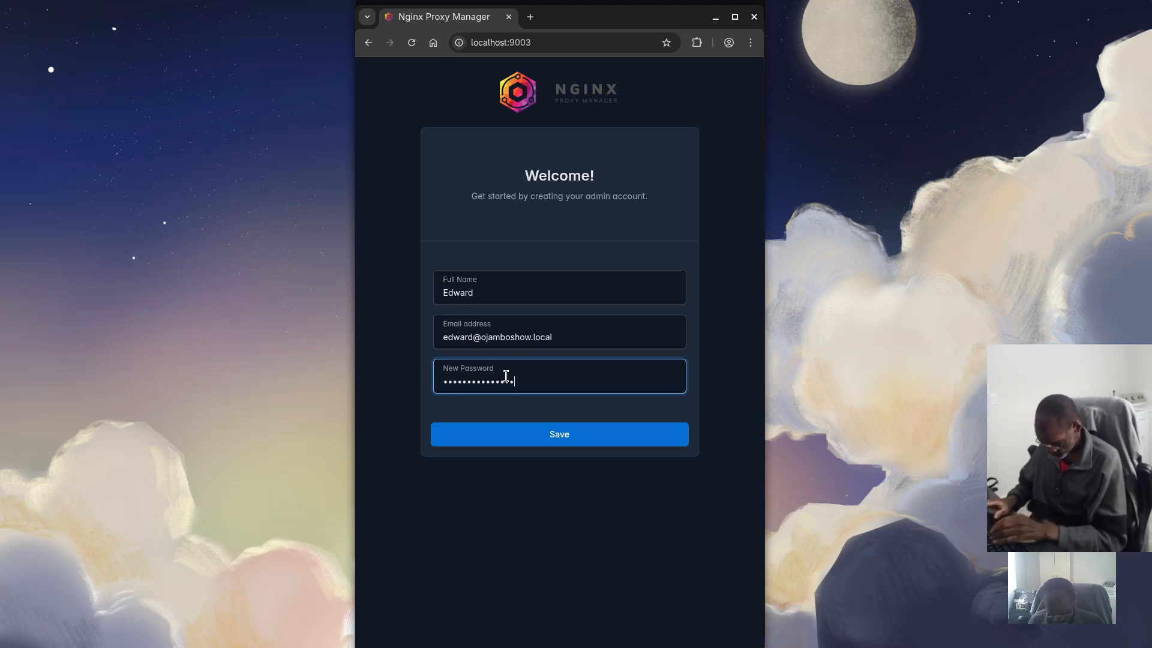
type("************")
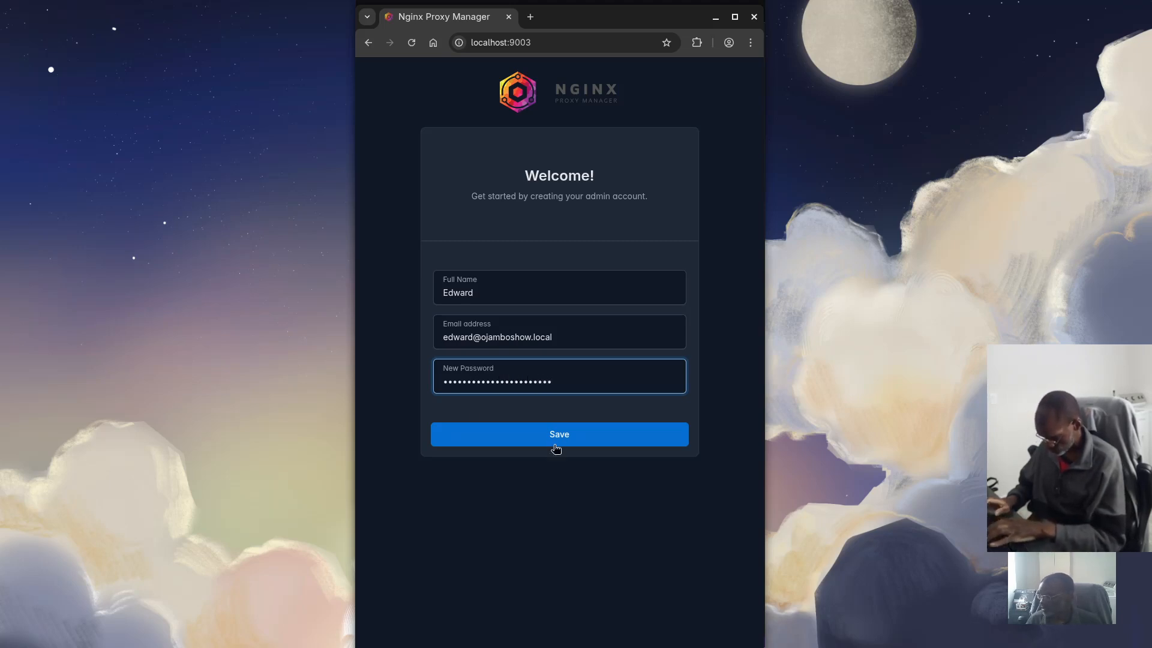
left_click(535, 444)
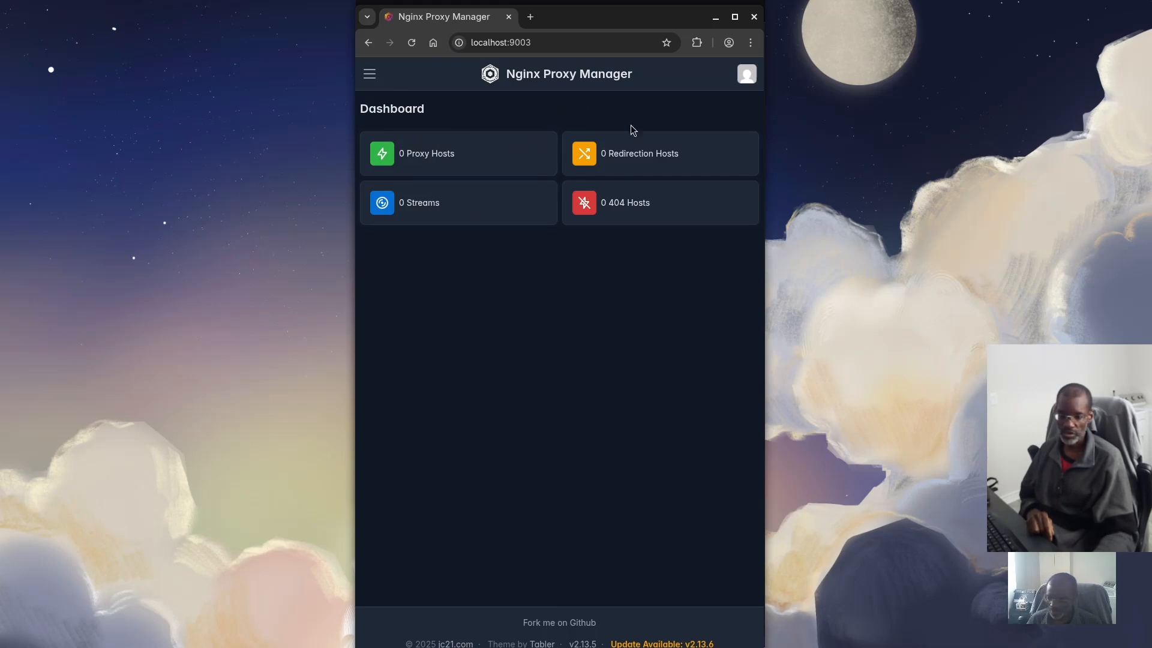
Go to the Certificates page from the site menu and expand the Add Certificate type list
left_click(370, 75)
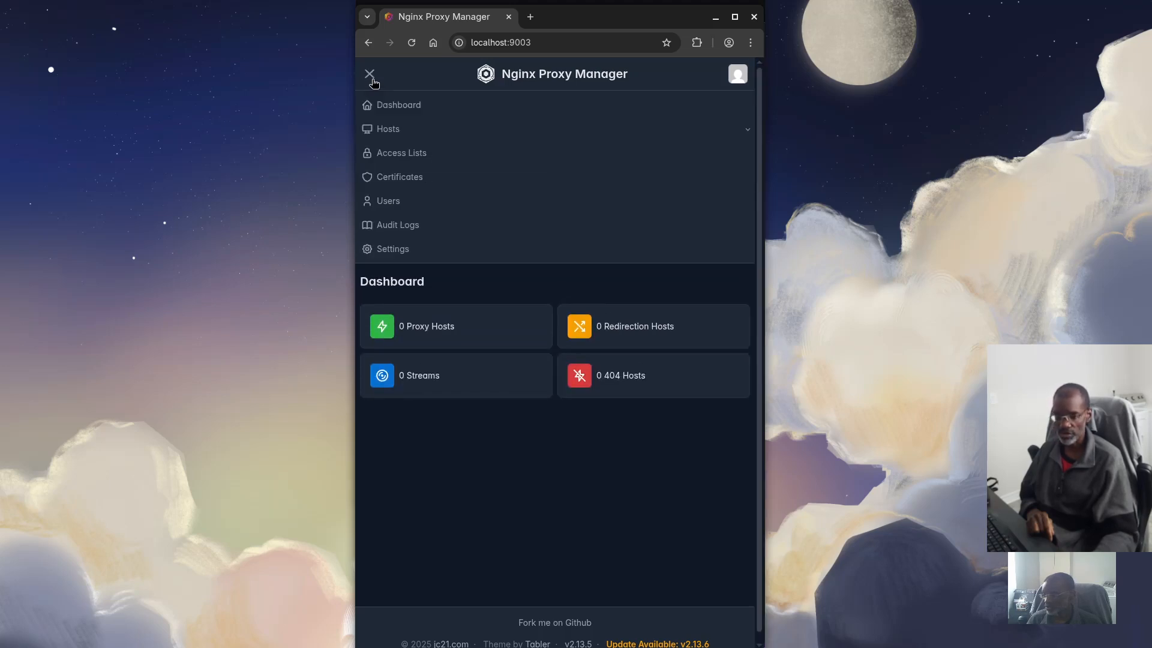
left_click(398, 184)
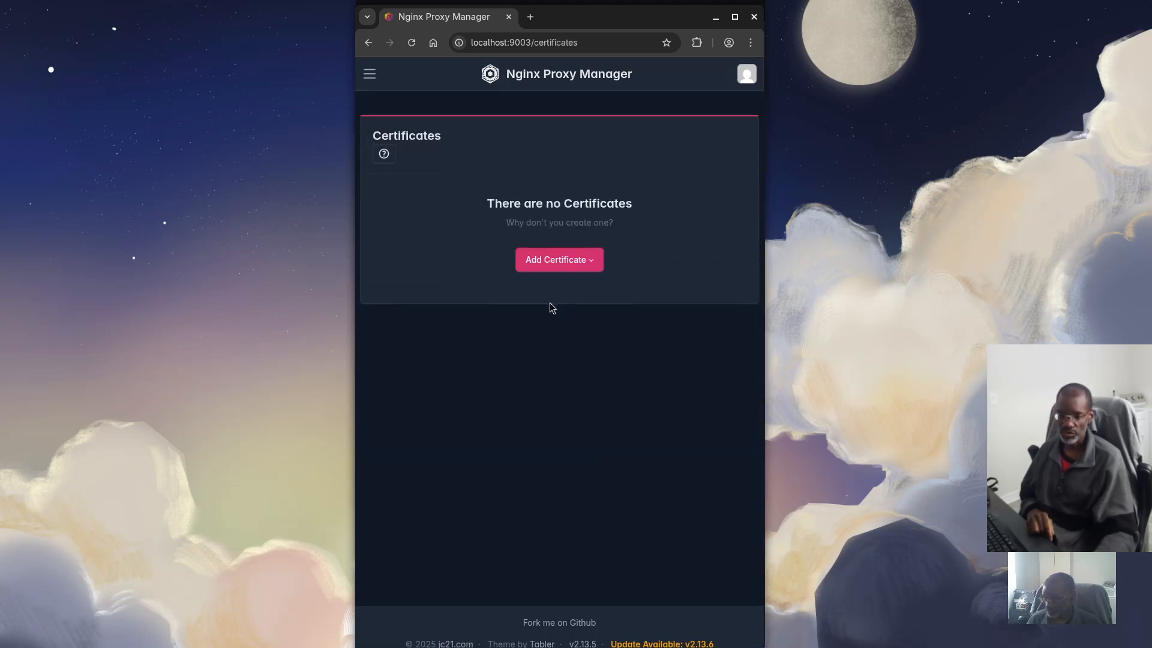
left_click(567, 261)
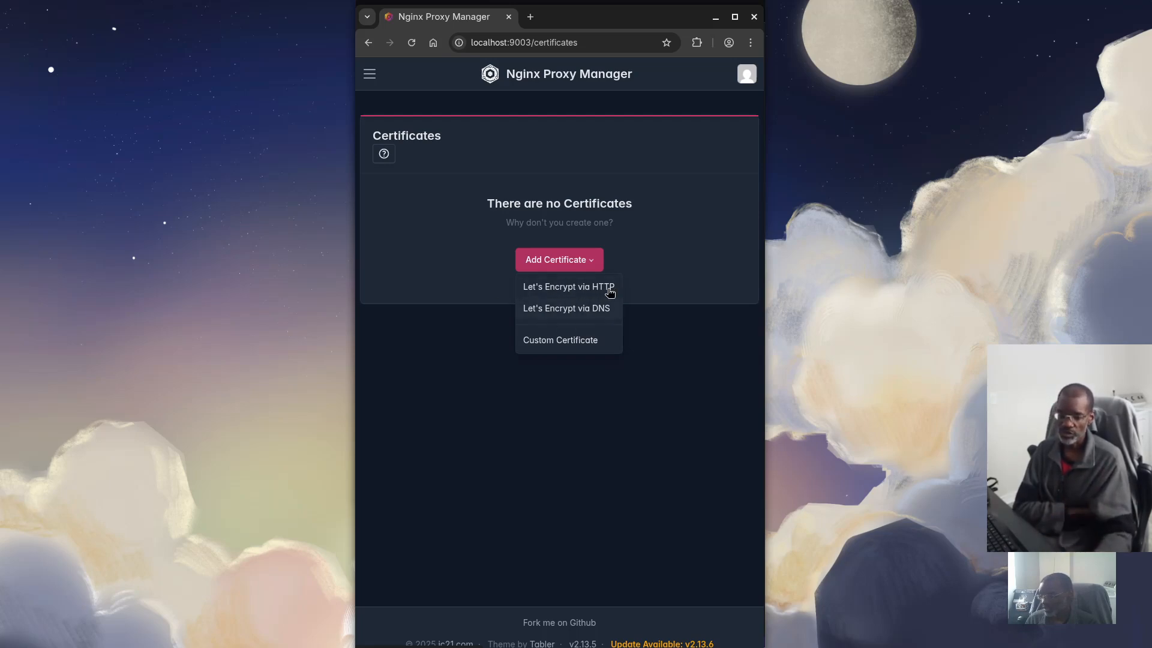
Choose Custom Certificate and enter 'Vaultwarden' as the certificate name
left_click(564, 343)
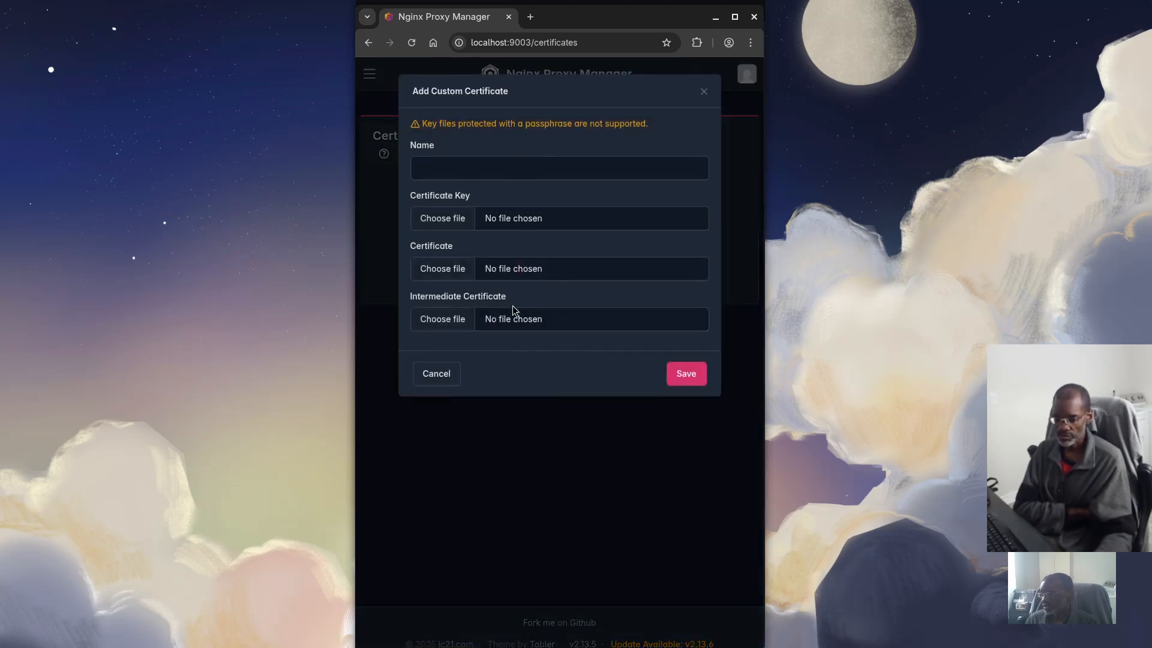
left_click(464, 173)
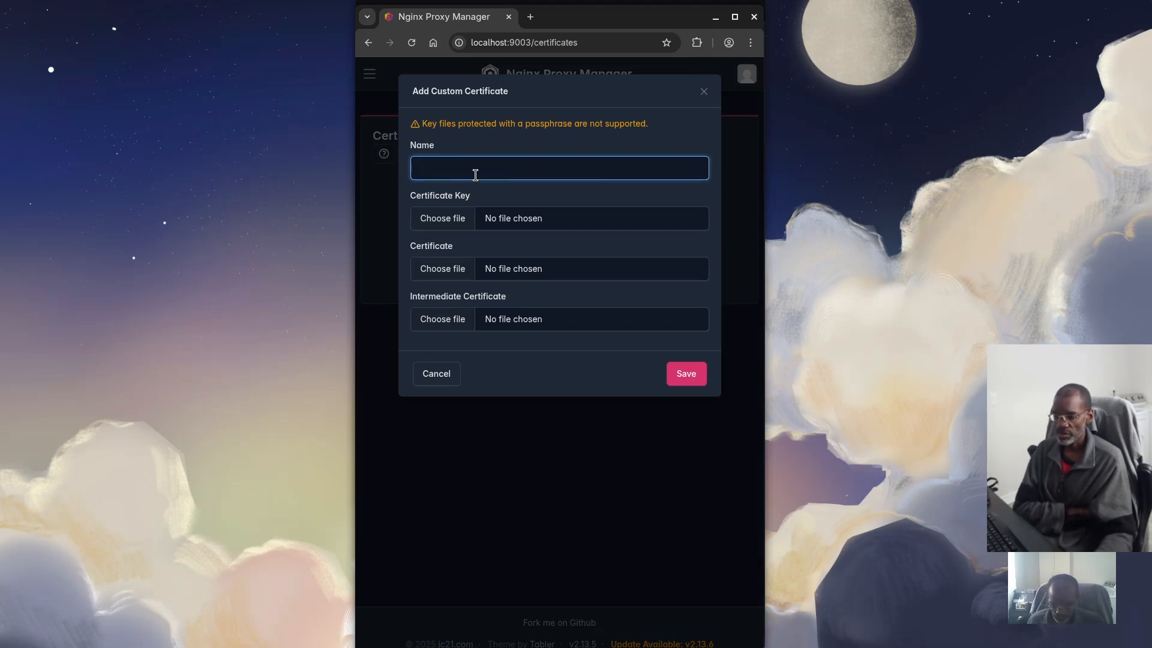
type("Val")
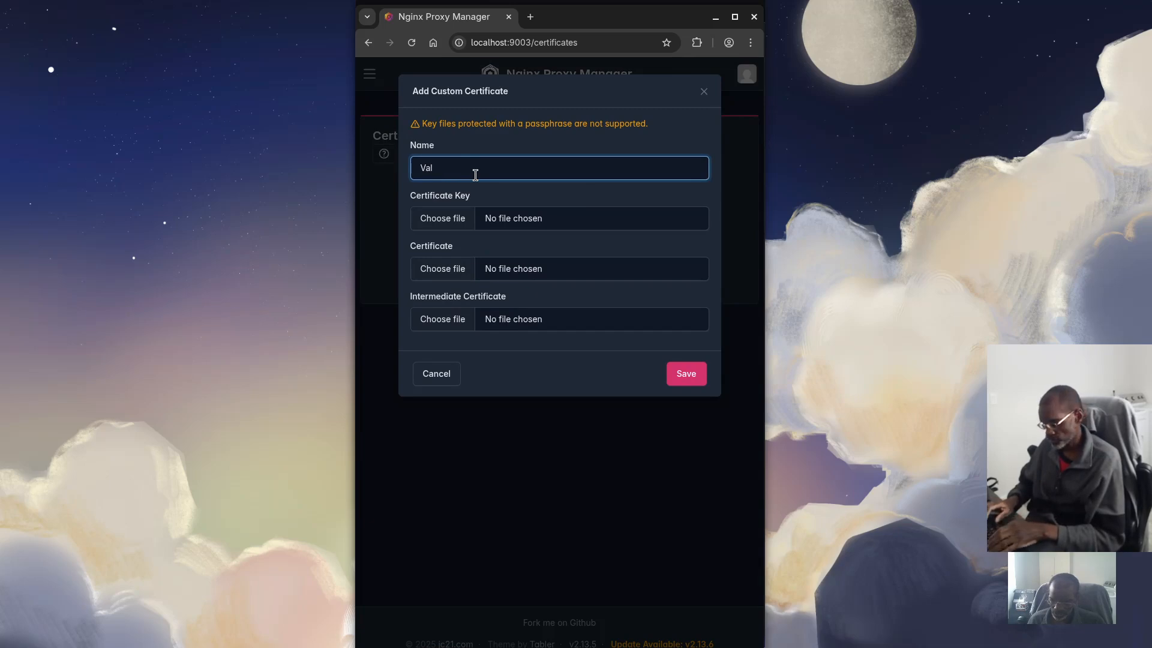
key("BackSpace")
type("ulta")
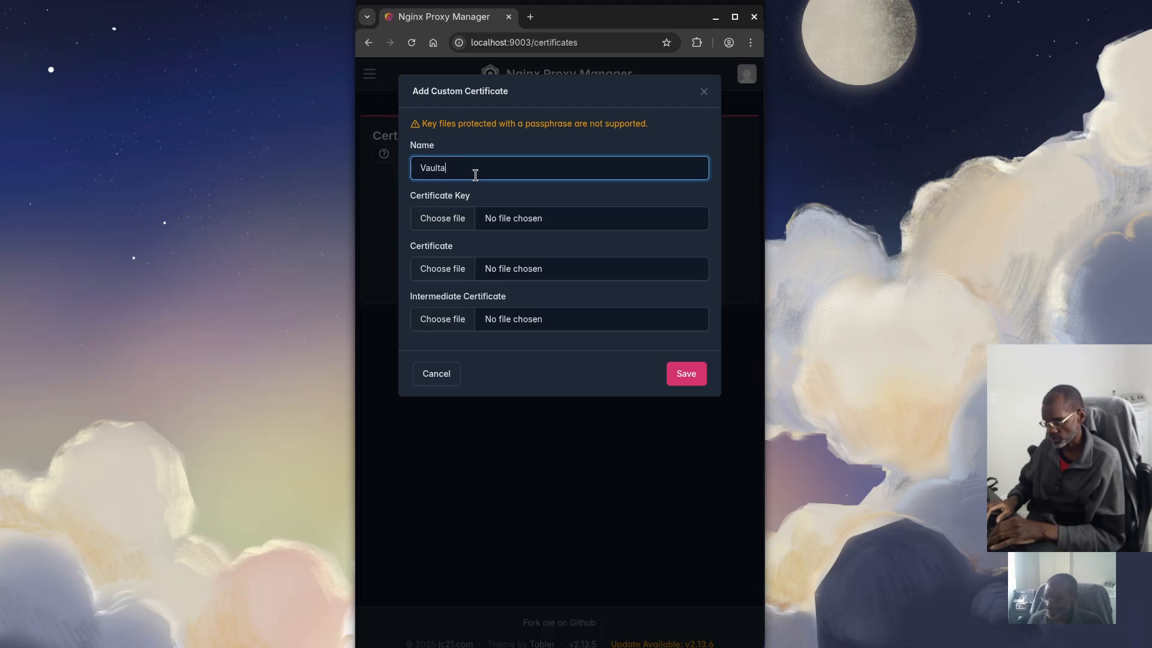
type("rde")
key("BackSpace")
key("BackSpace")
key("BackSpace")
key("BackSpace")
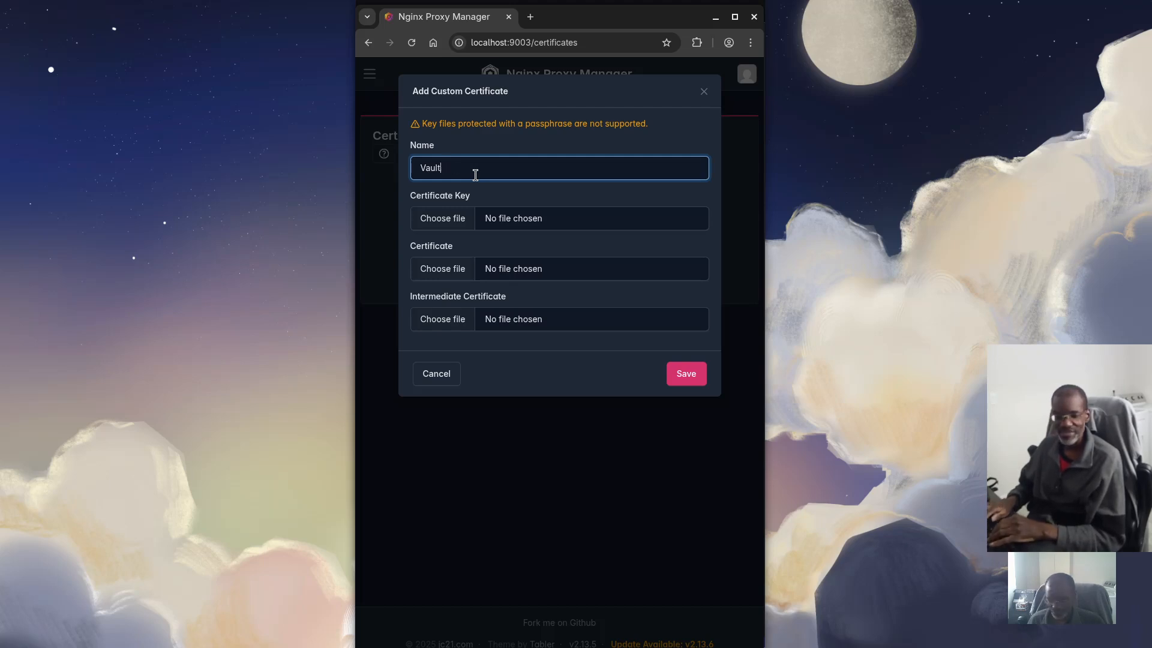
type("warden")
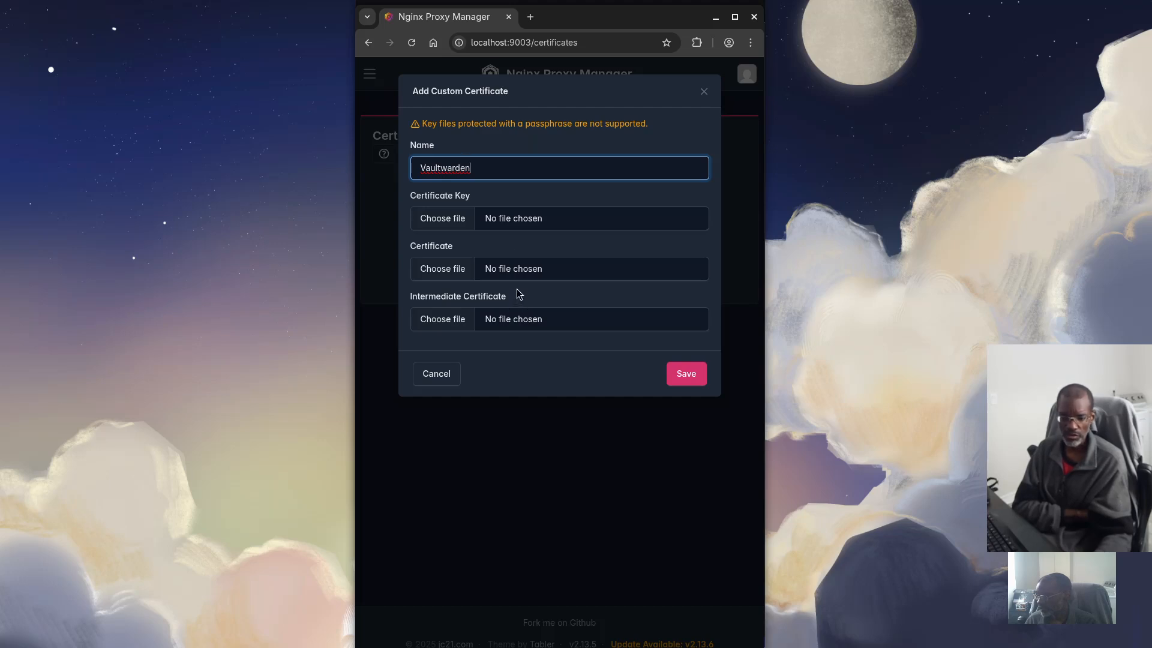
Attempt to save, close the key file chooser without a file, and cancel the Vaultwarden certificate
left_click(685, 374)
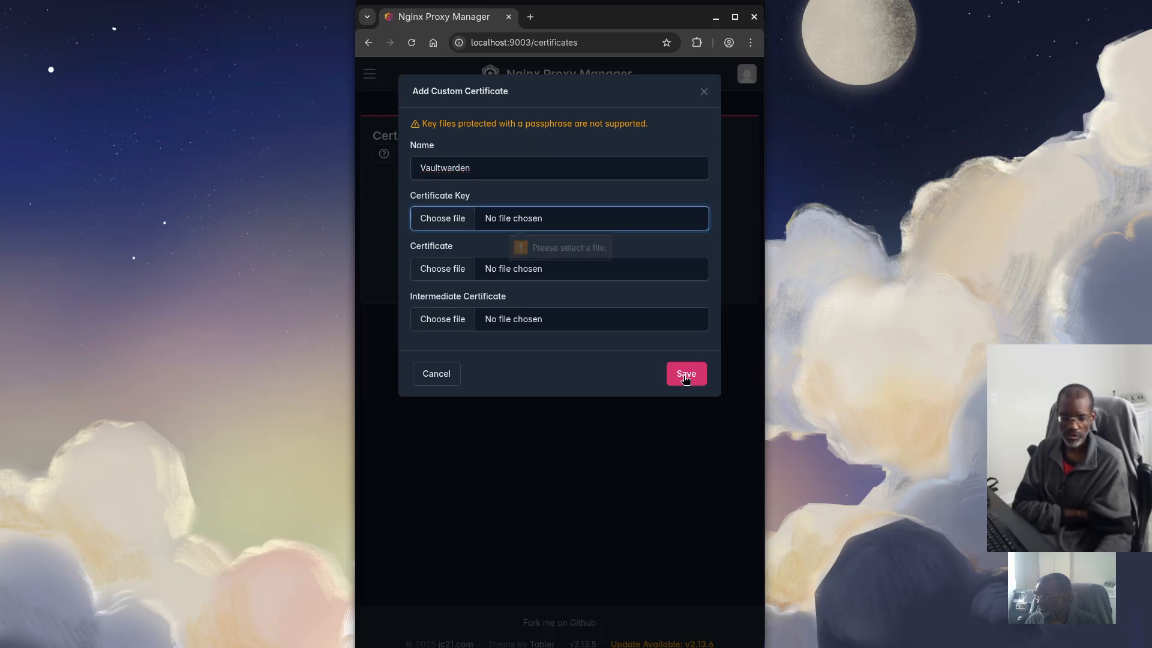
left_click(506, 225)
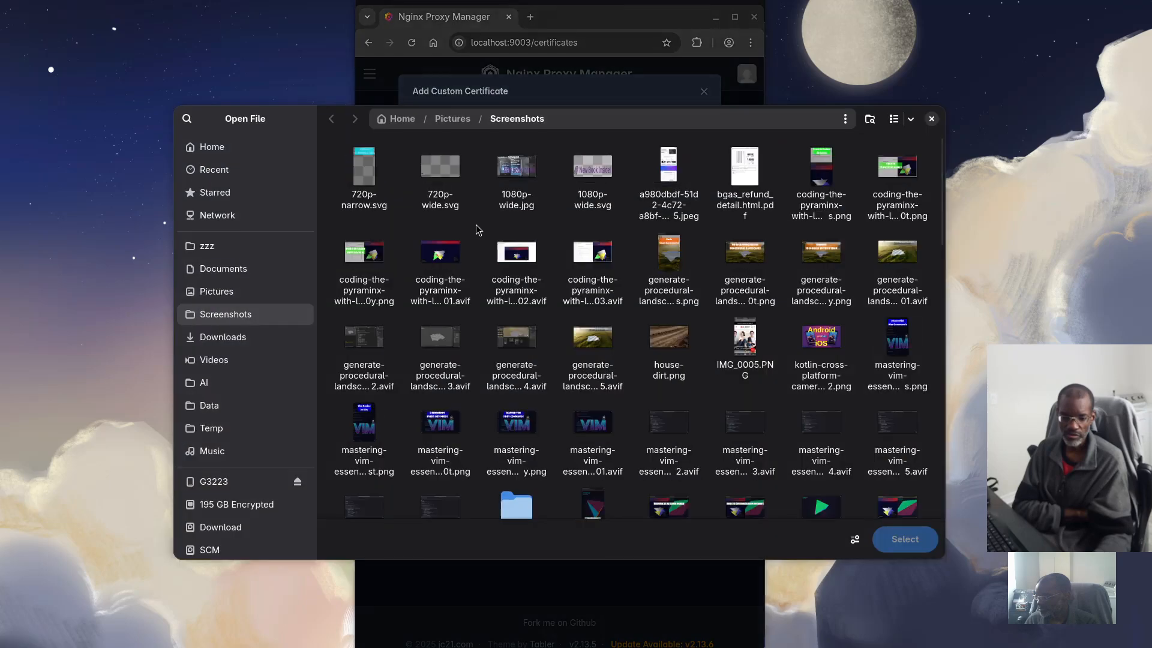
left_click(932, 119)
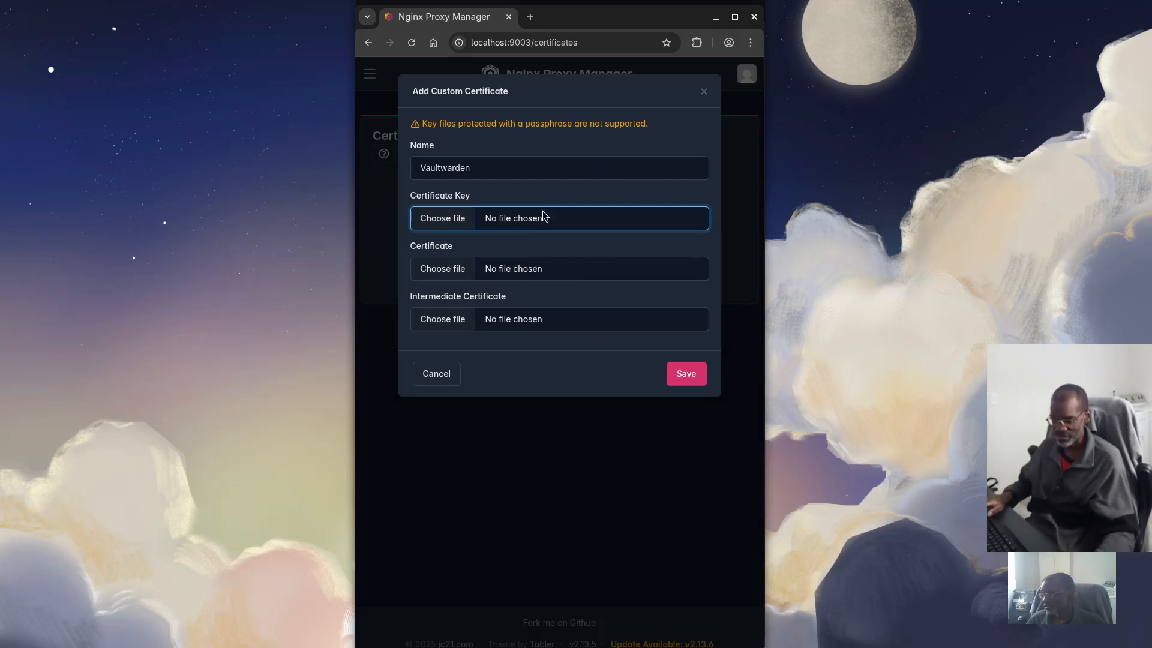
left_click(435, 374)
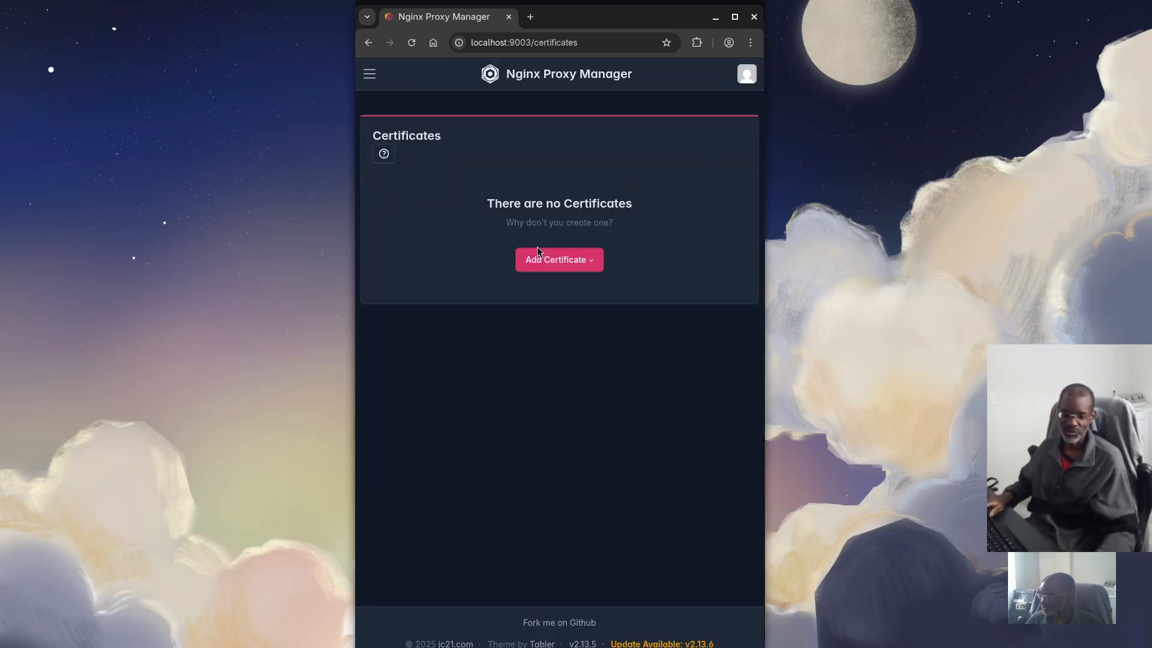
Reopen and dismiss the certificate type options, then bring up the Activities overview
left_click(586, 264)
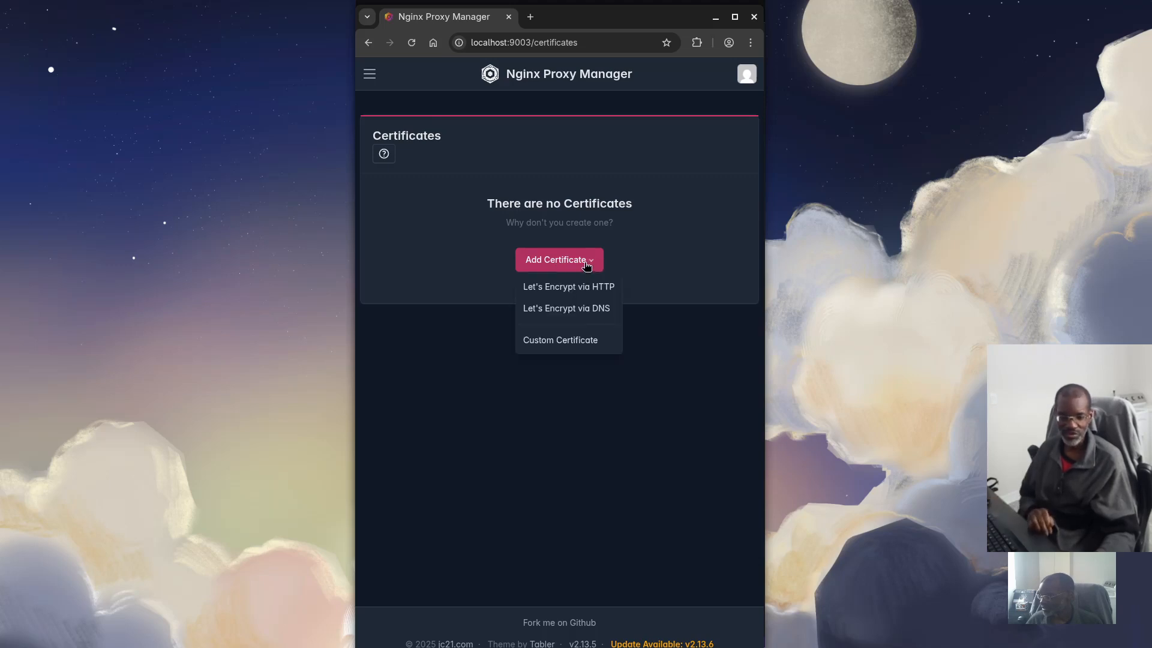
left_click(452, 345)
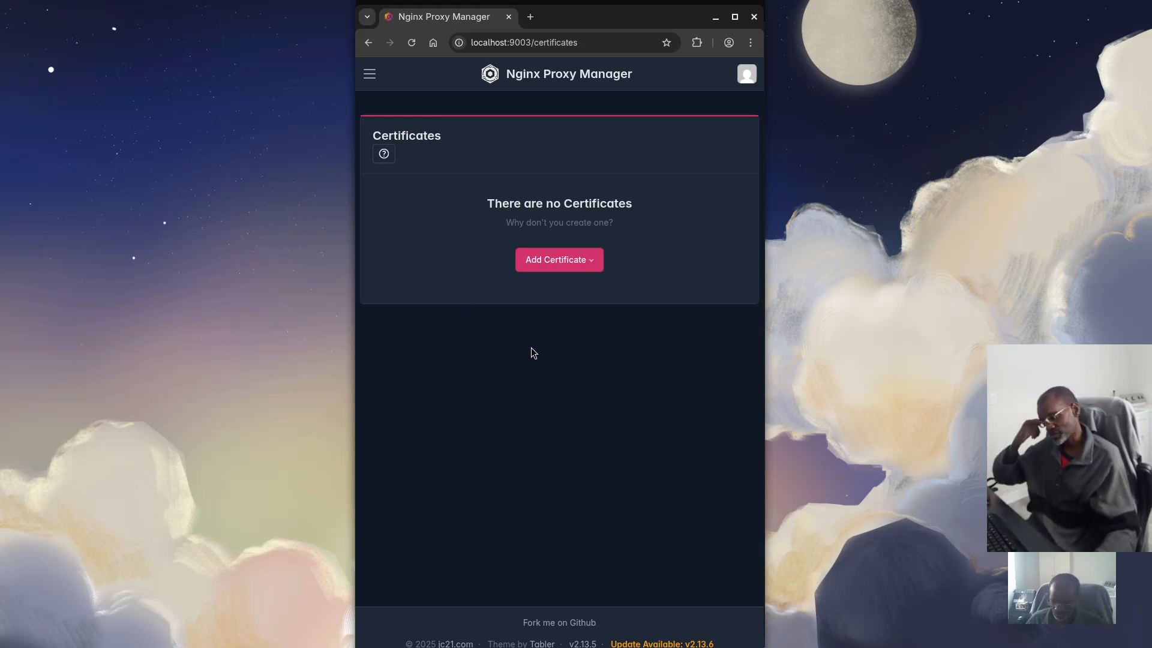
key("super")
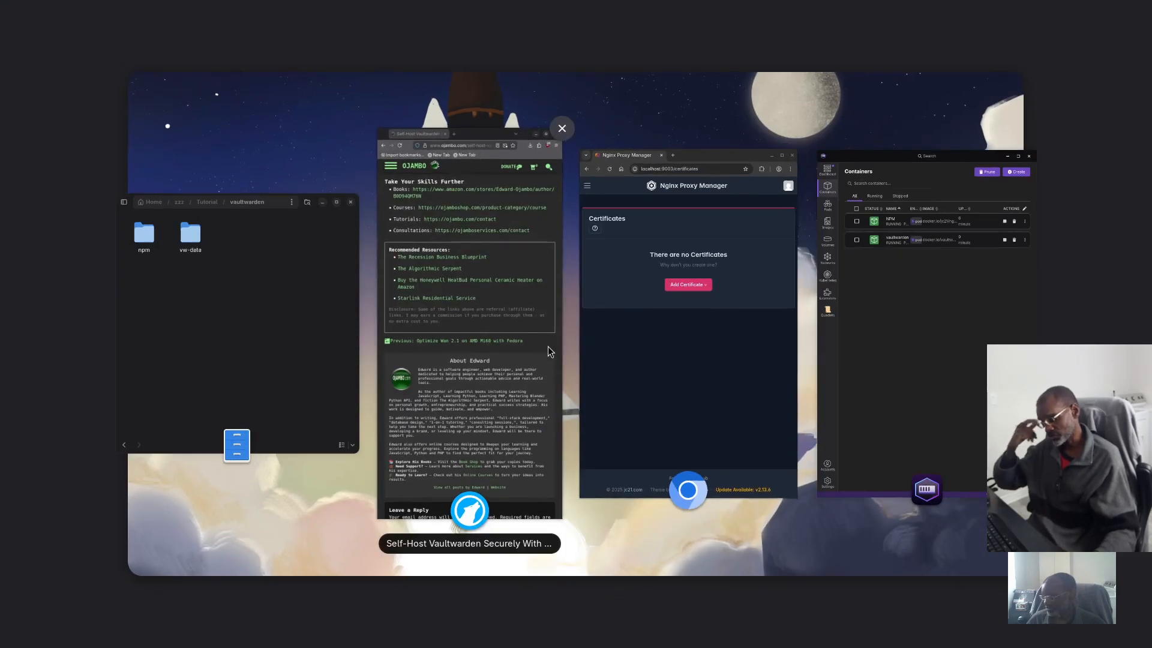
Bring the vaultwarden Files window forward and look through vw-data and its tmp folder
left_click(172, 293)
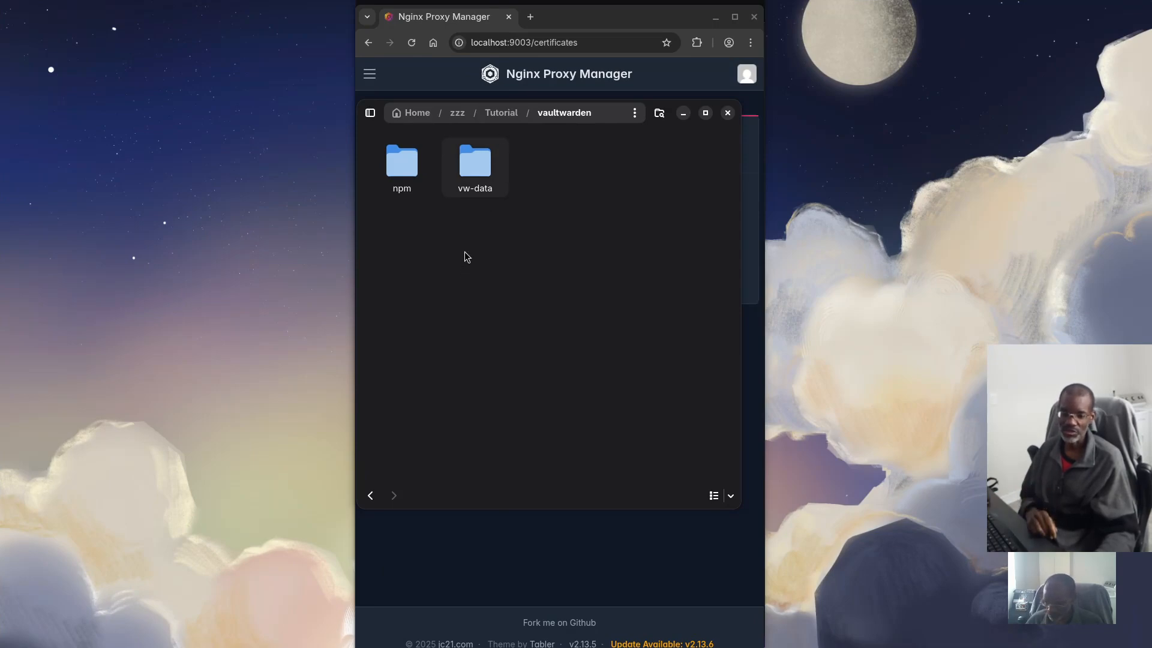
double_click(476, 171)
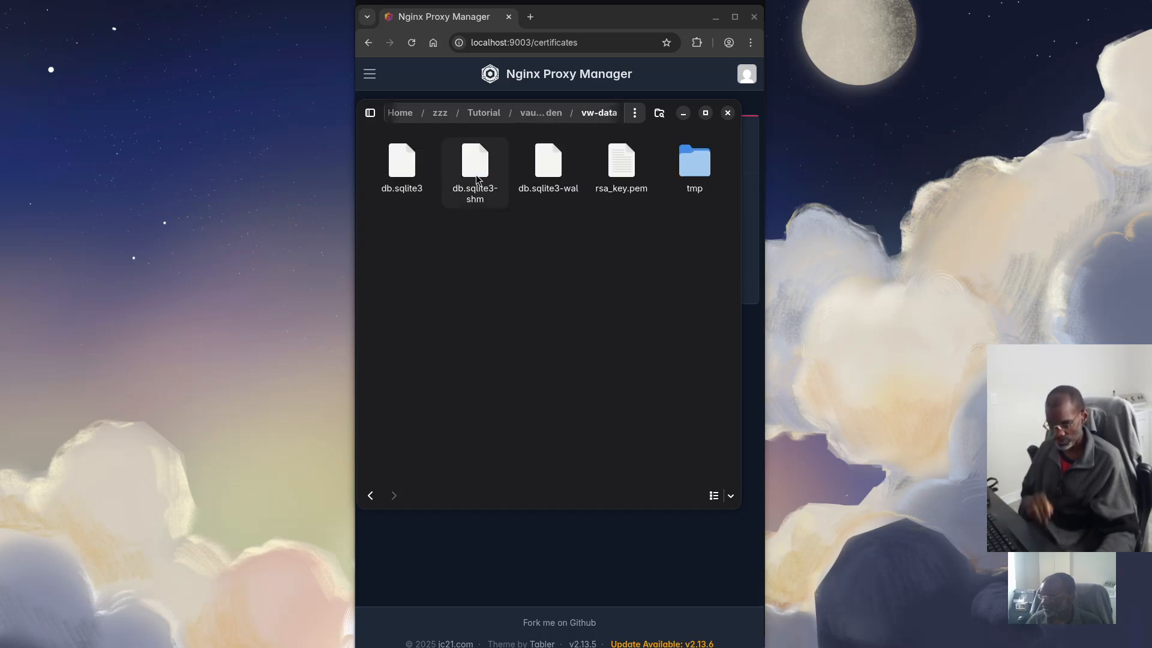
double_click(690, 166)
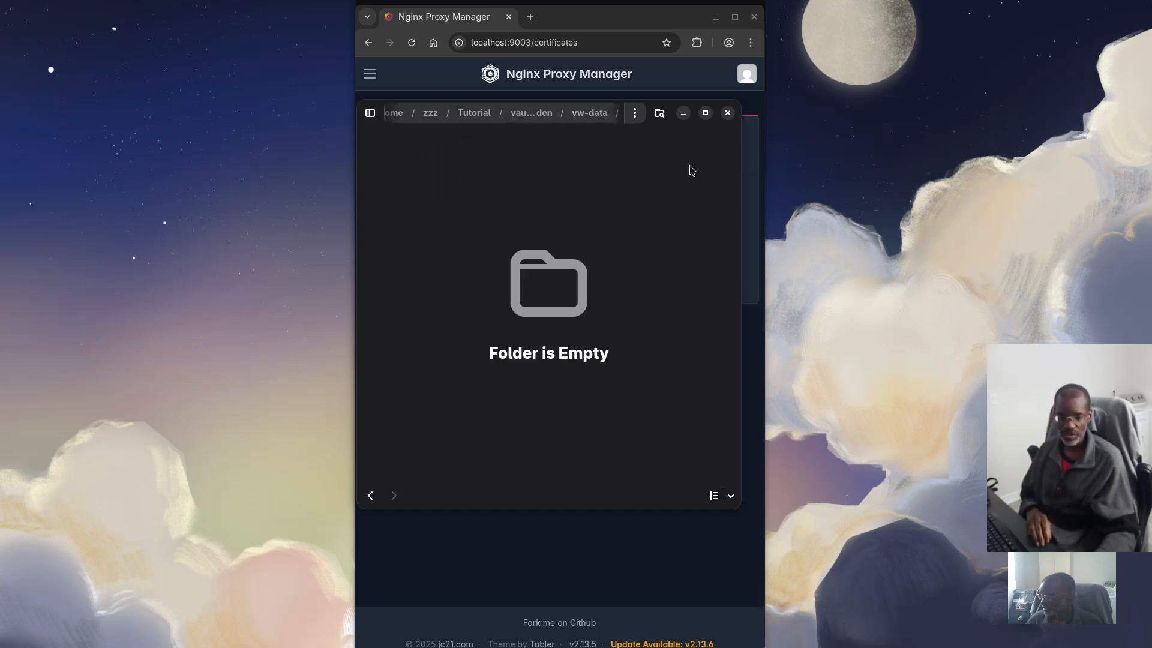
left_click(568, 115)
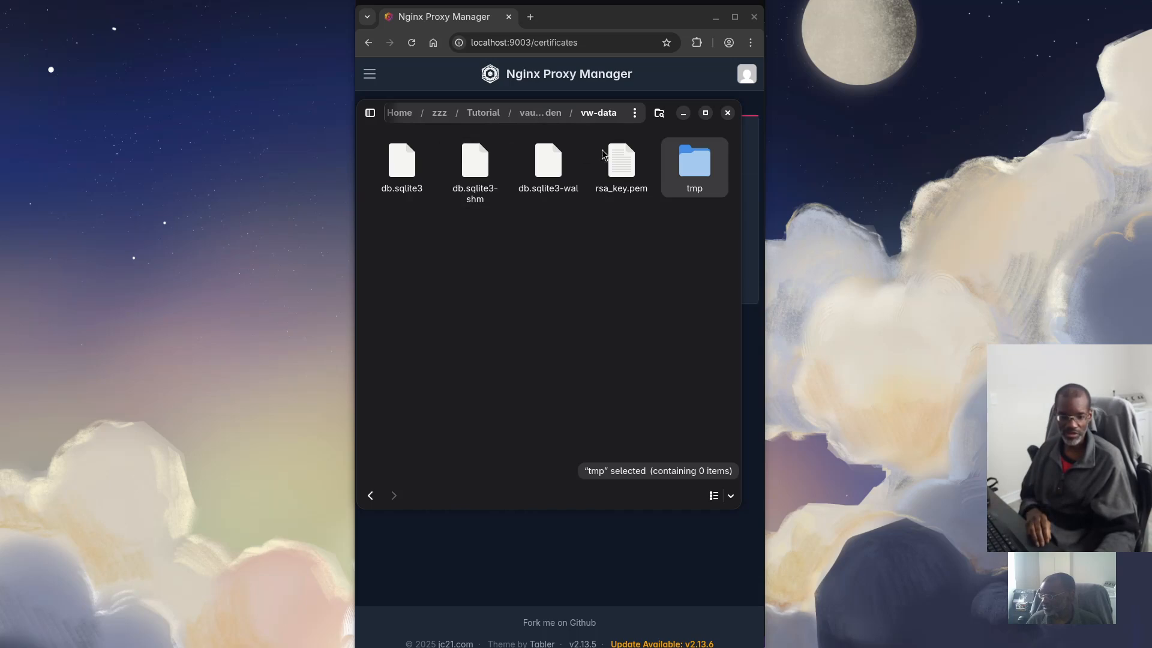
left_click(545, 118)
Check npm's letsencrypt and data/custom_ssl folders, then right-click inside the vaultwarden folder
double_click(402, 163)
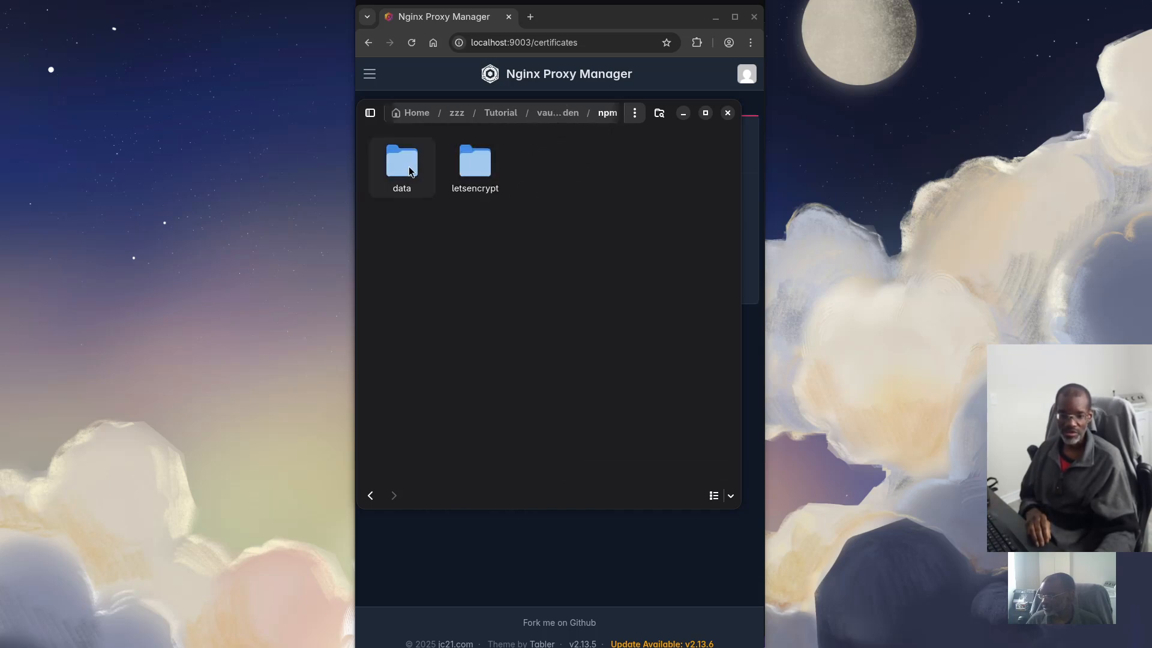
double_click(480, 171)
left_click(537, 114)
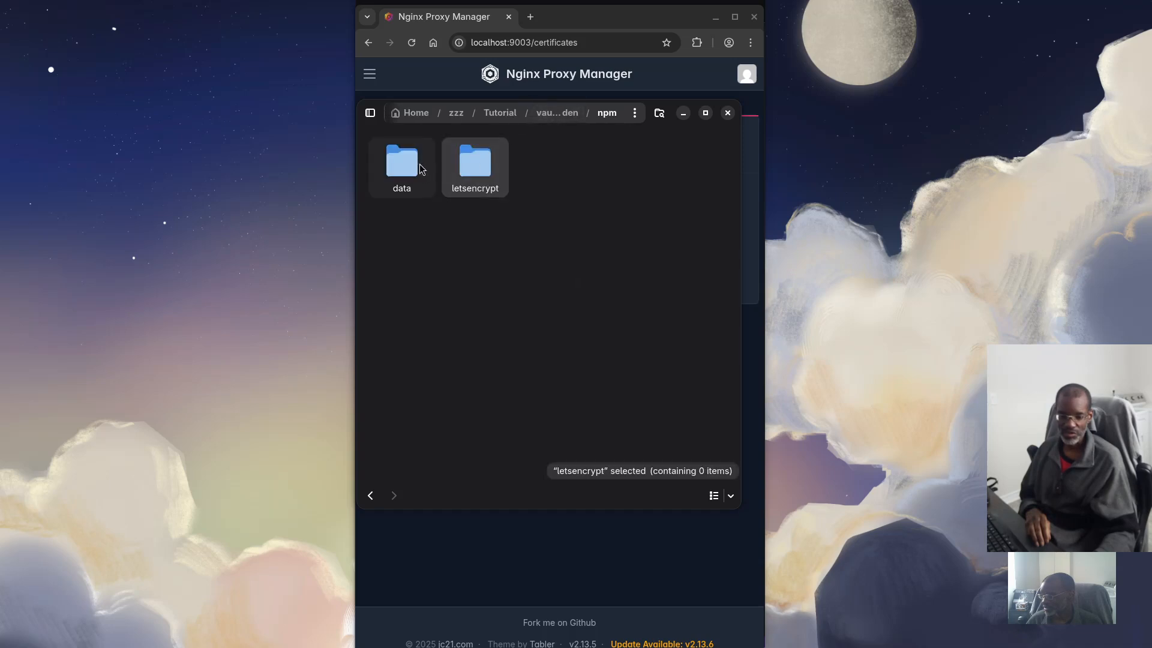
double_click(403, 167)
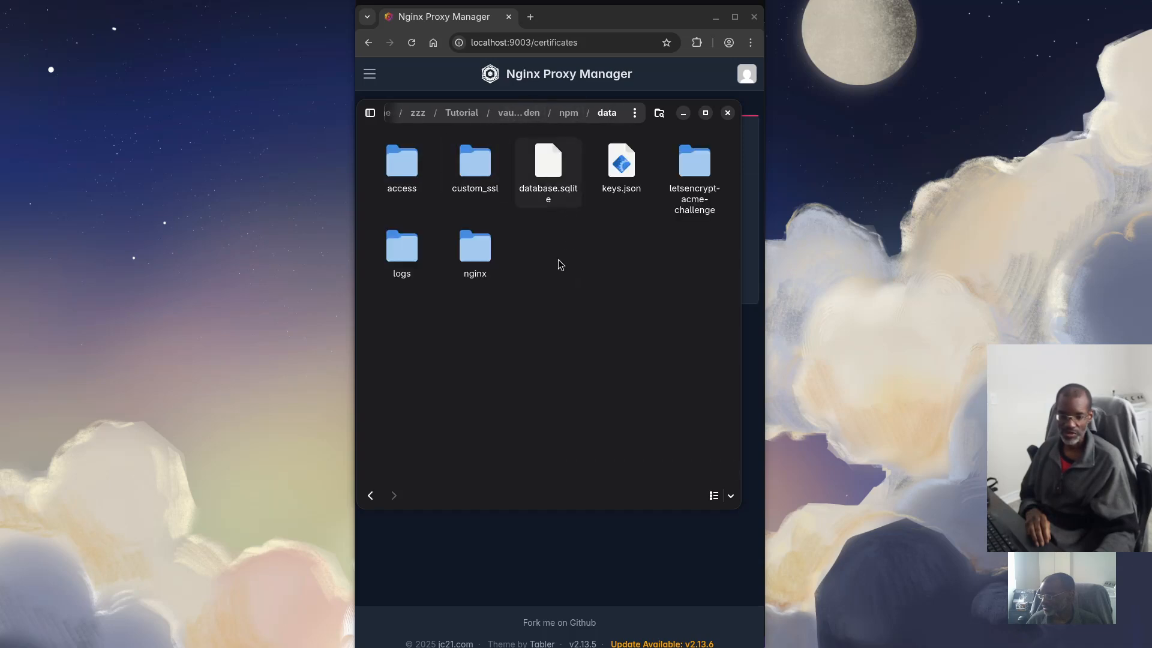
double_click(480, 172)
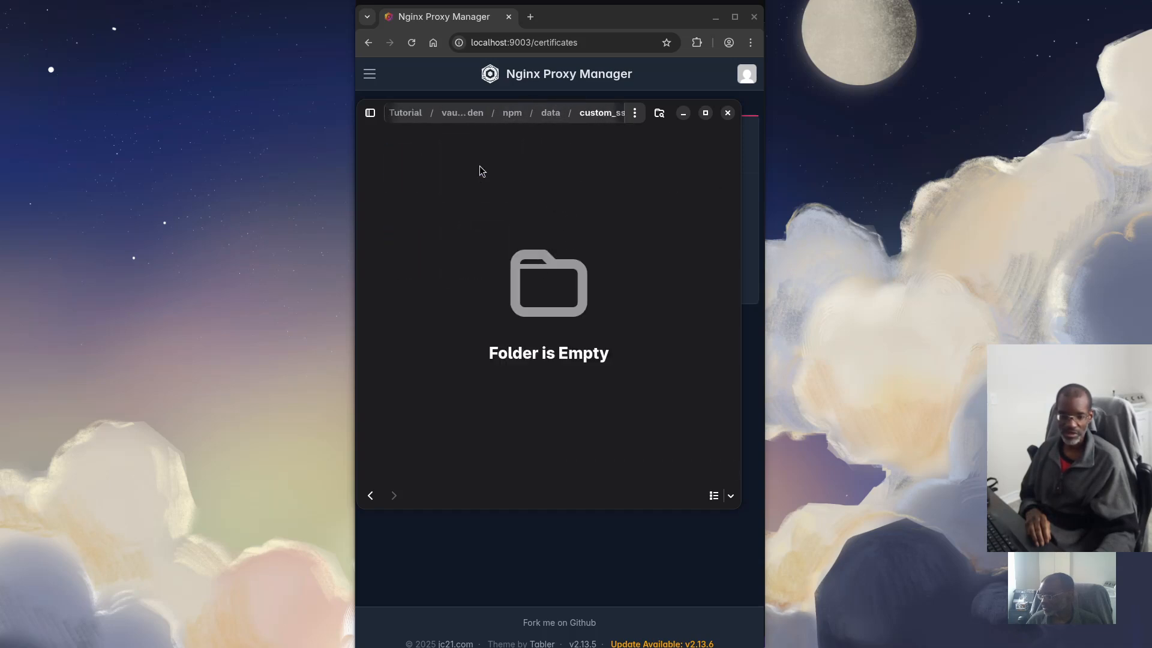
left_click(465, 112)
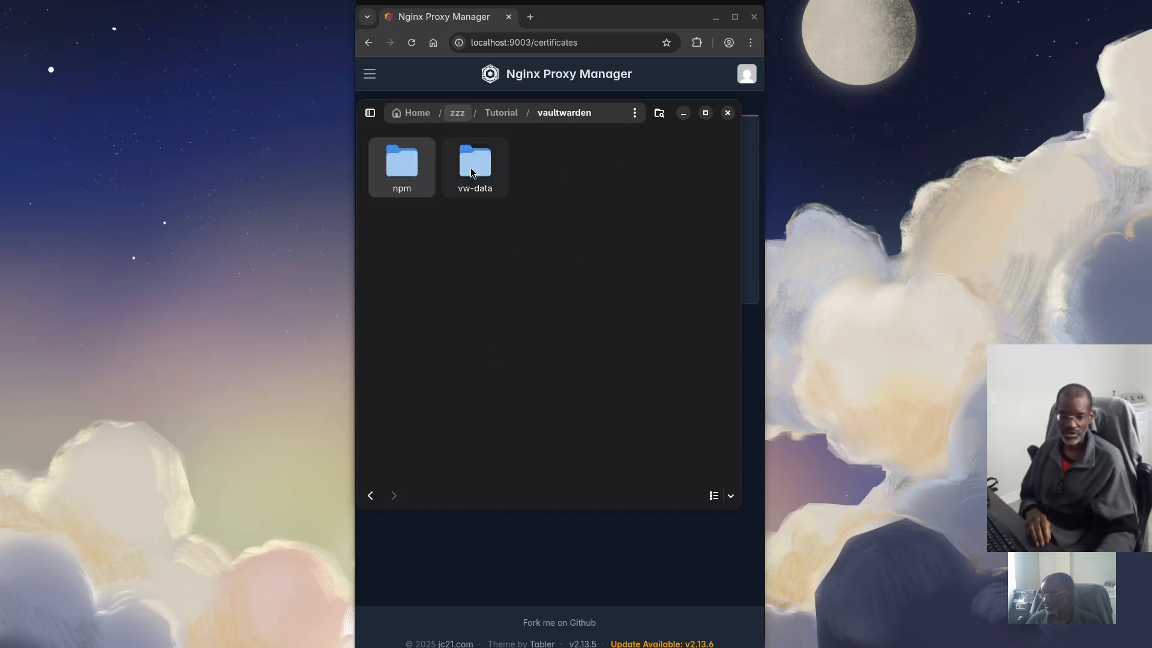
right_click(535, 268)
left_click(566, 336)
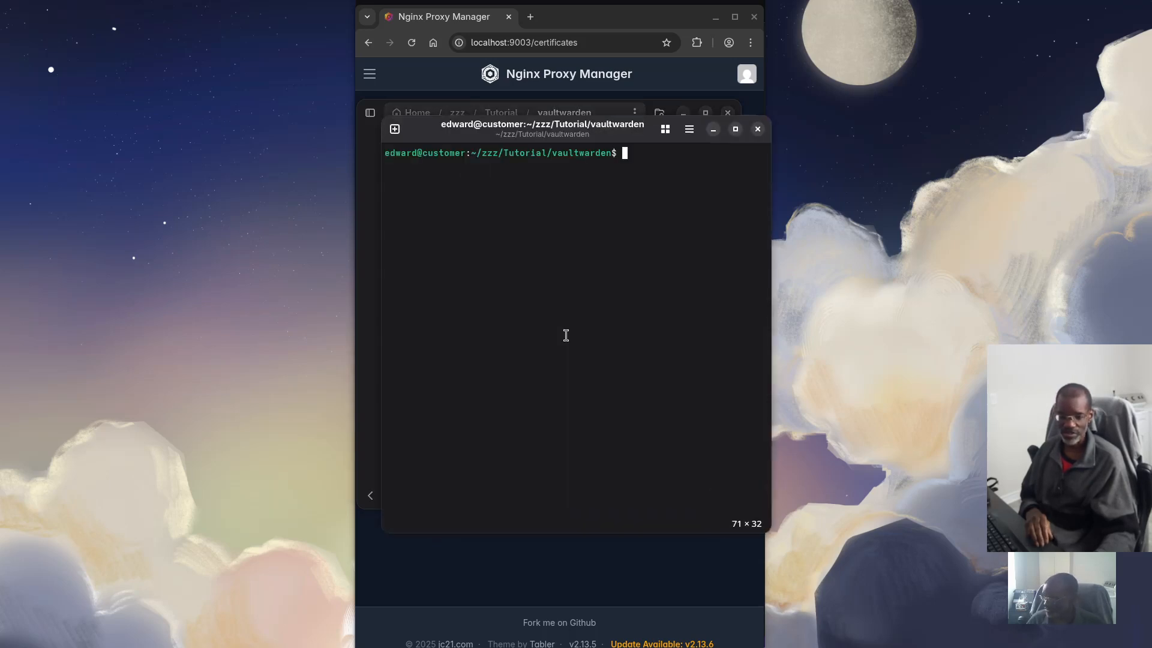
left_click_drag(771, 278, 749, 273)
left_click(398, 165)
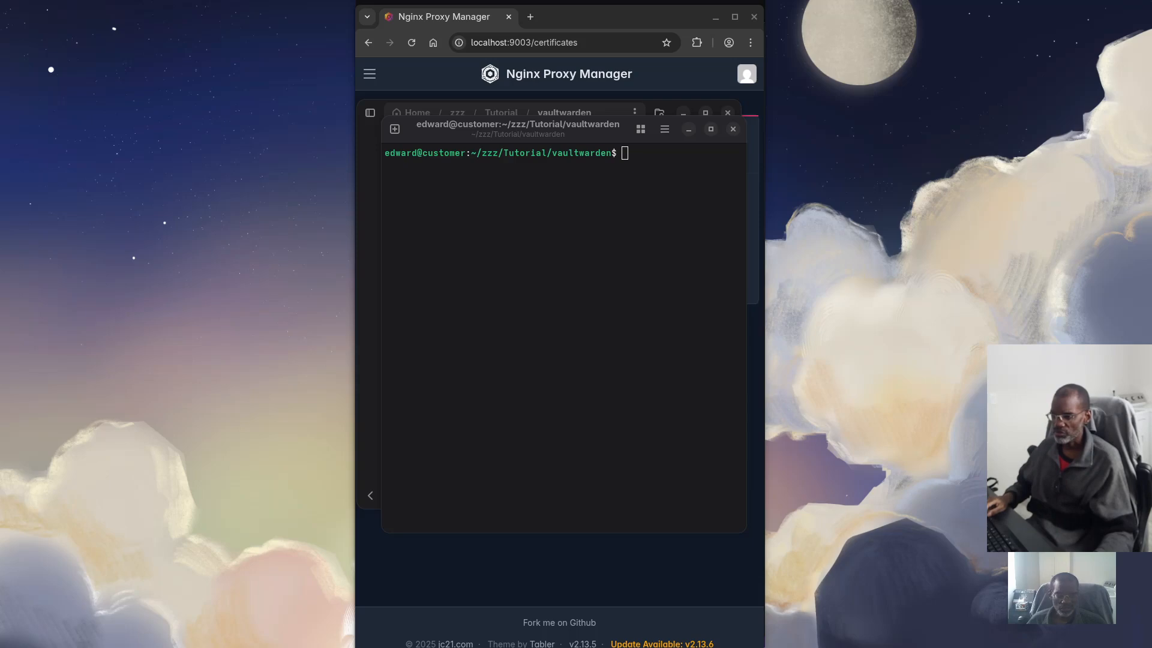
key("super")
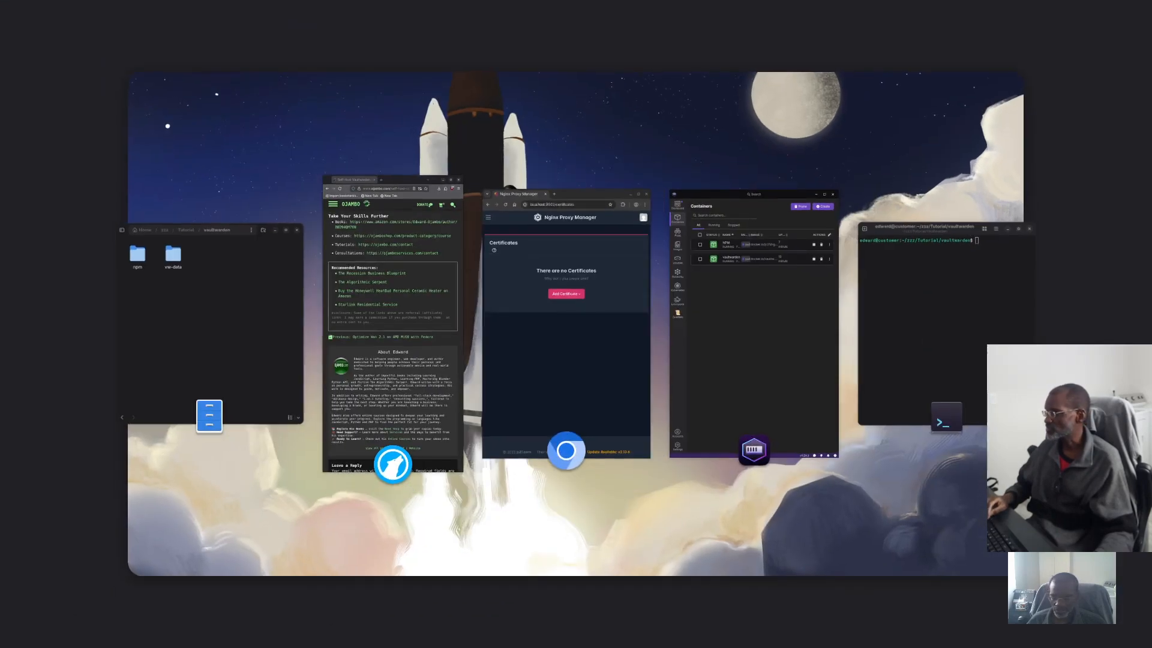
key("super")
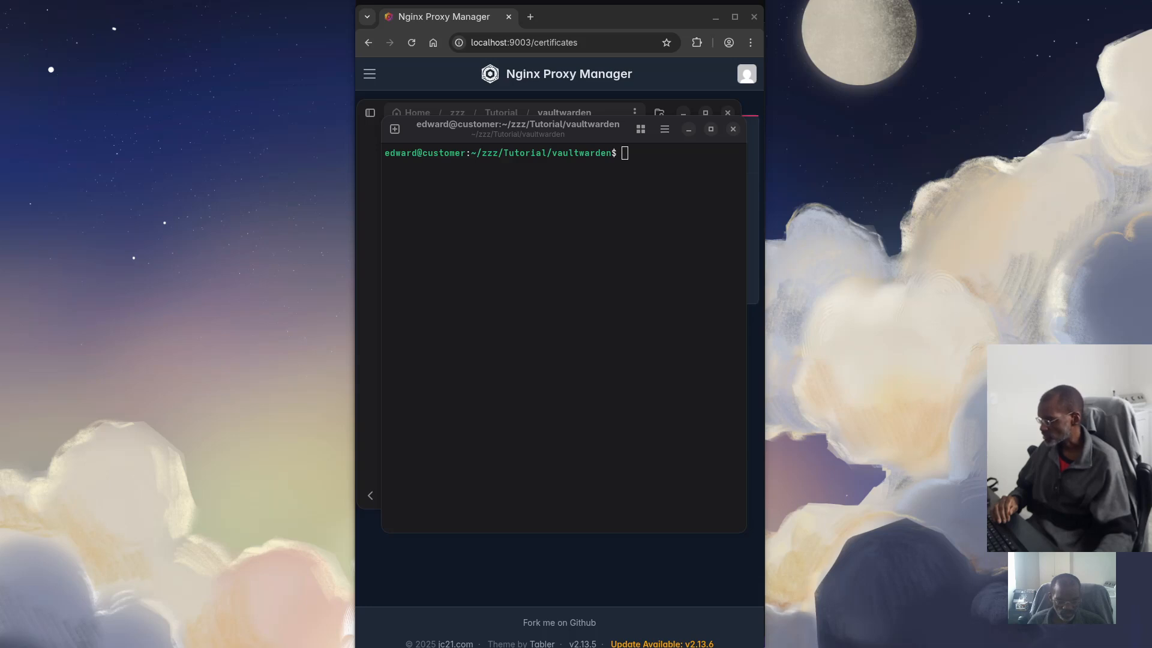
Switch to the Files window via Activities and look into the rustdesk folder under Tutorial
key("super")
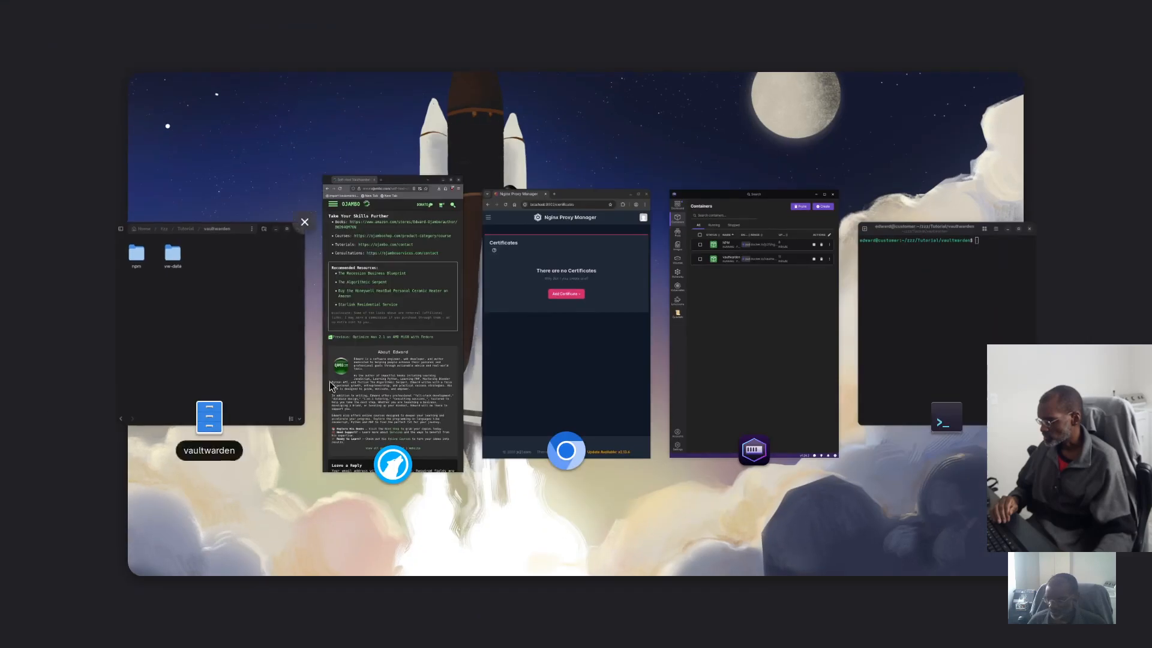
left_click(279, 318)
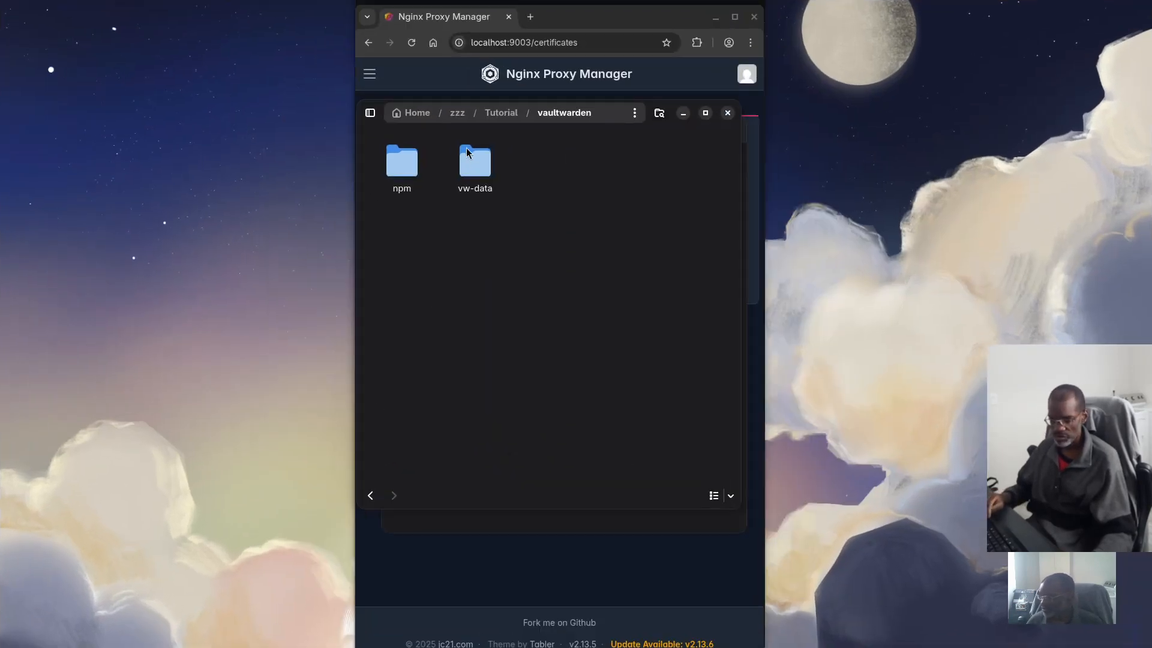
left_click(505, 114)
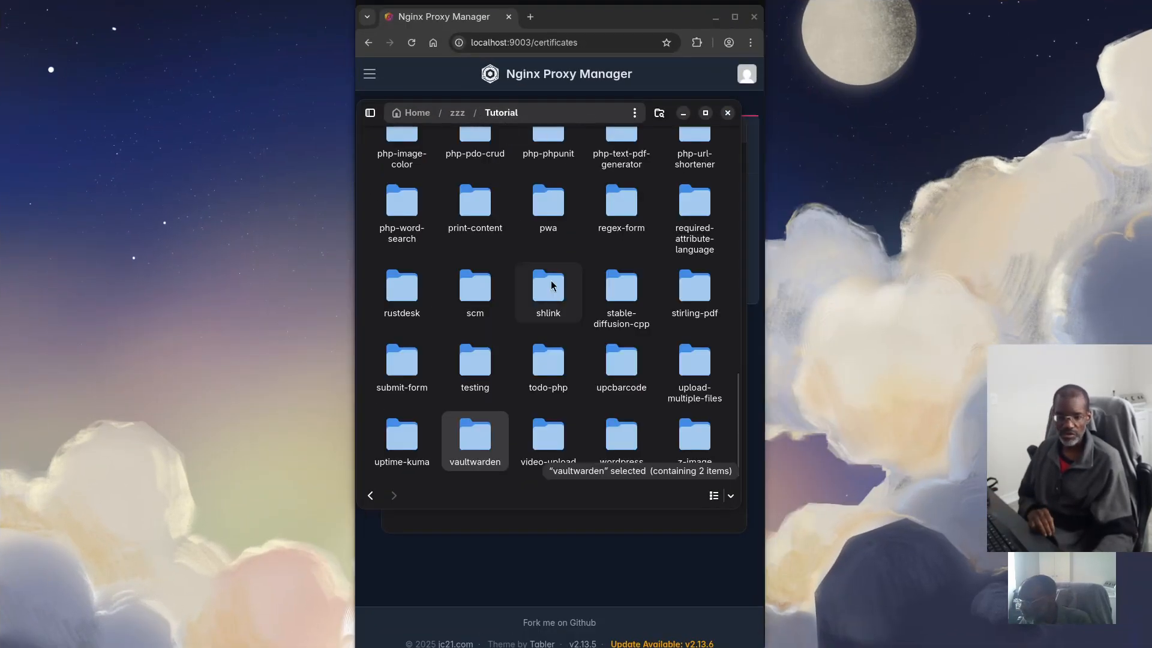
left_click(428, 318)
double_click(433, 303)
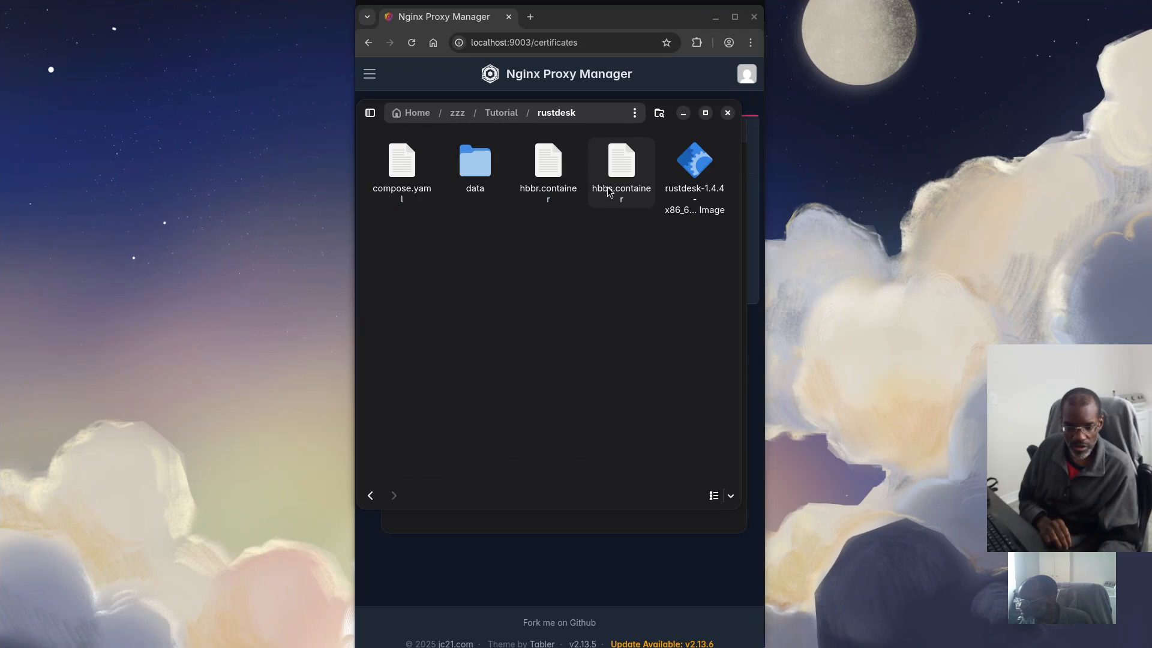
left_click(501, 113)
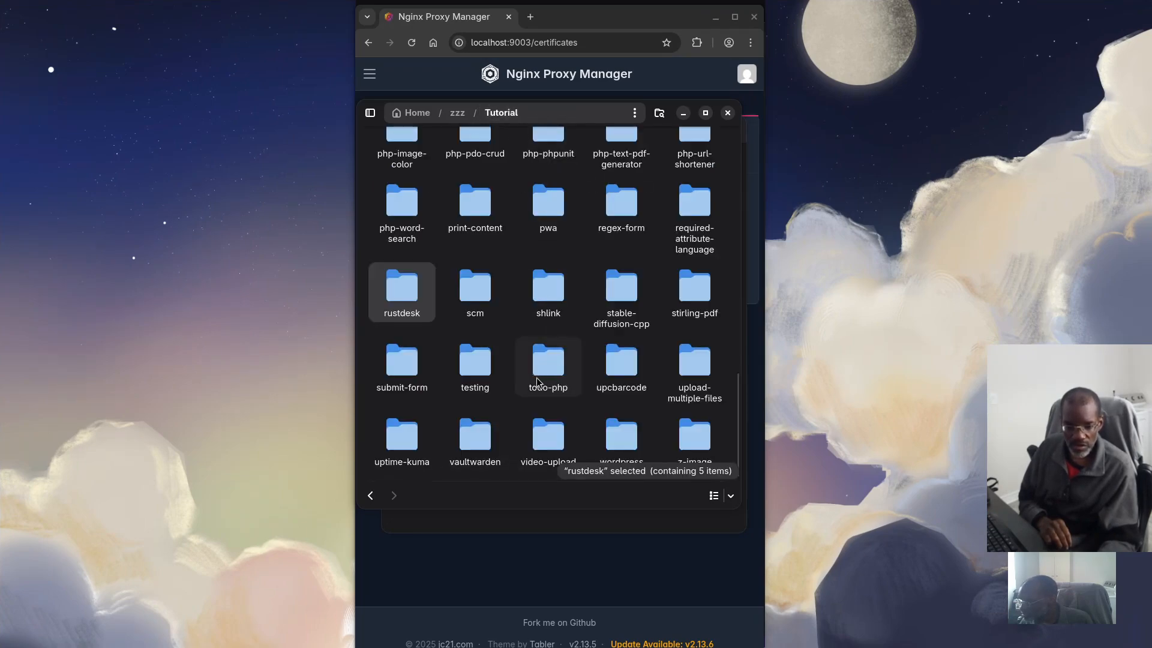
scroll(547, 363, "up", 1)
scroll(547, 358, "up", 5)
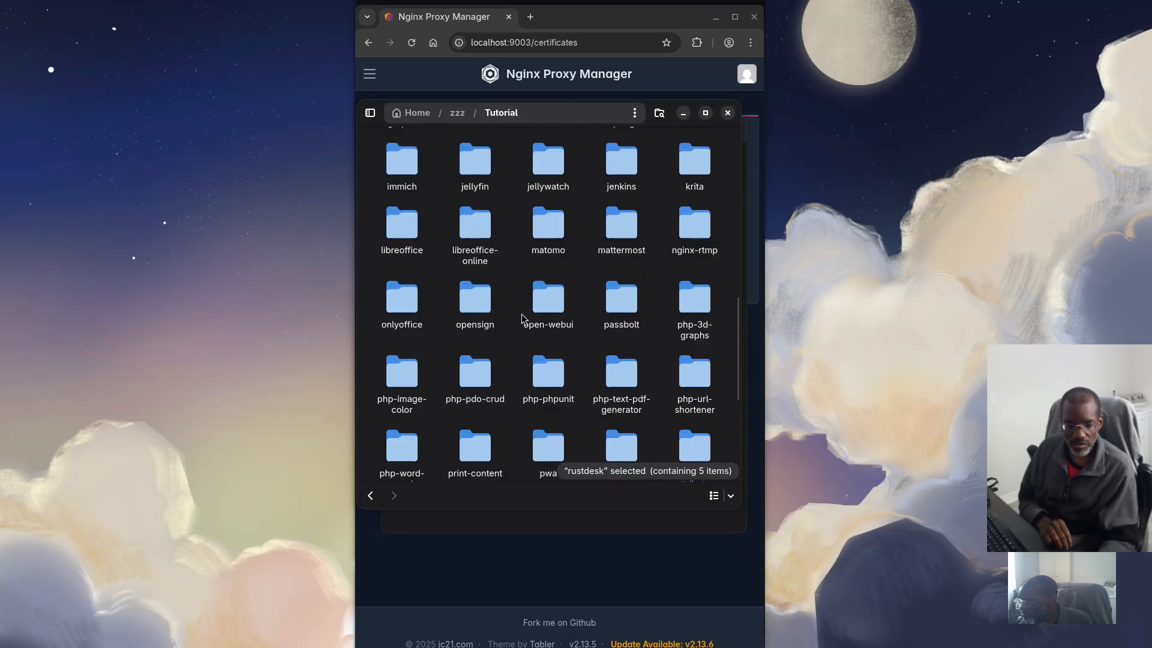
Look into the opensign folder, then reopen the vaultwarden folder from Tutorial
double_click(475, 297)
left_click(504, 114)
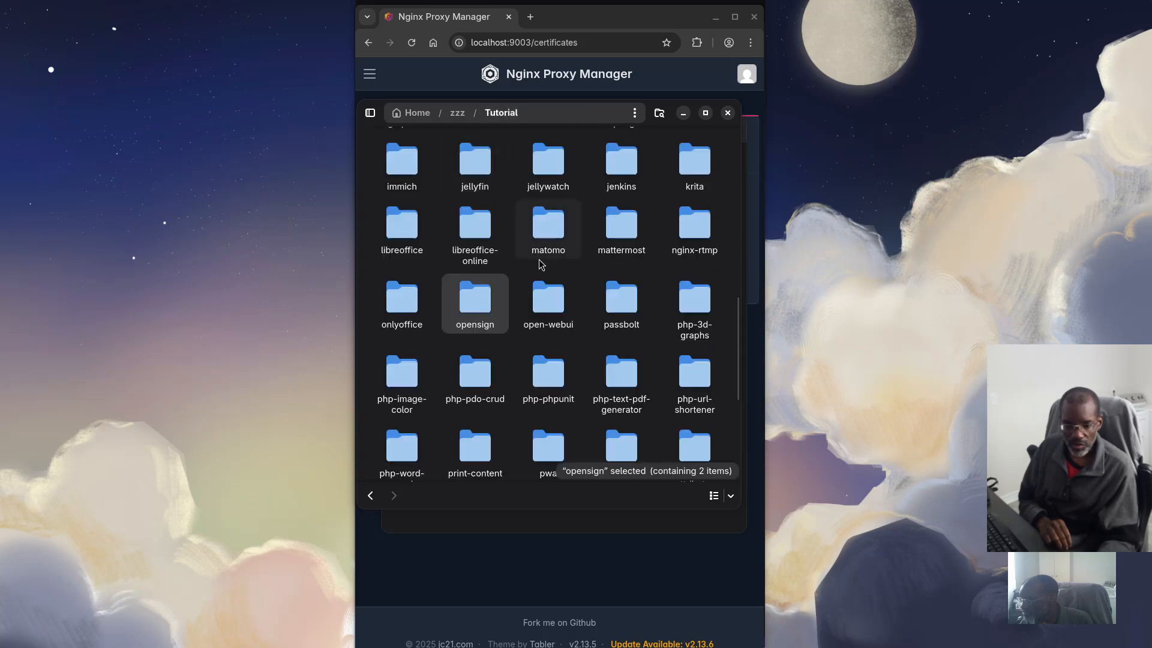
scroll(534, 267, "up", 2)
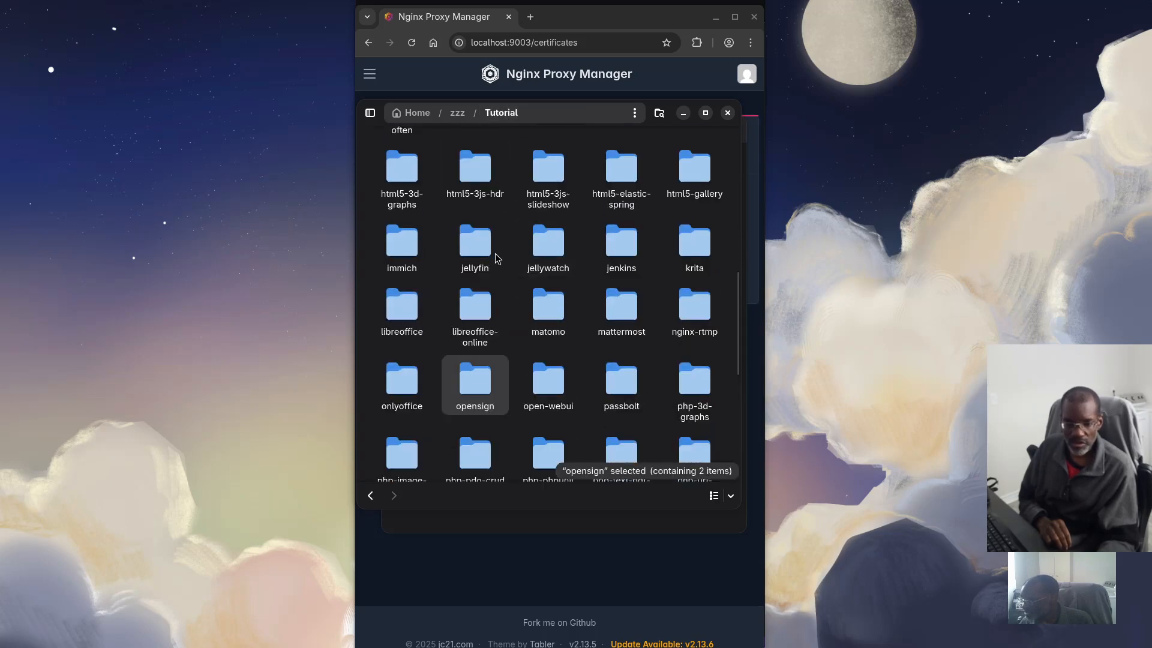
scroll(515, 266, "down", 8)
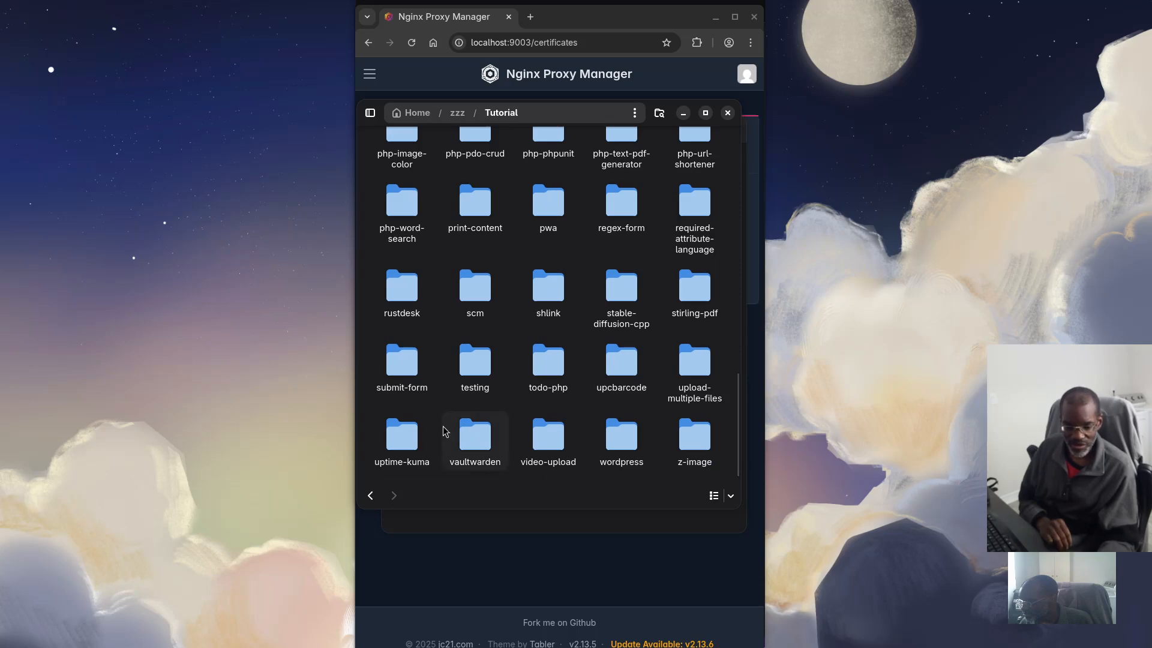
double_click(474, 432)
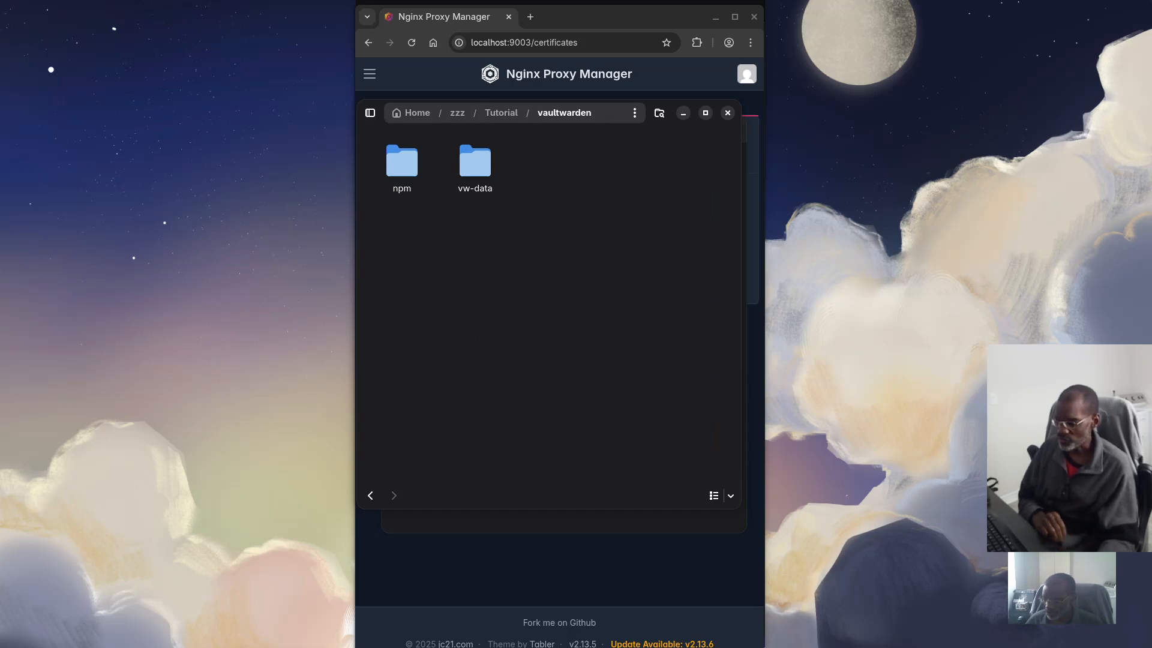
key("super")
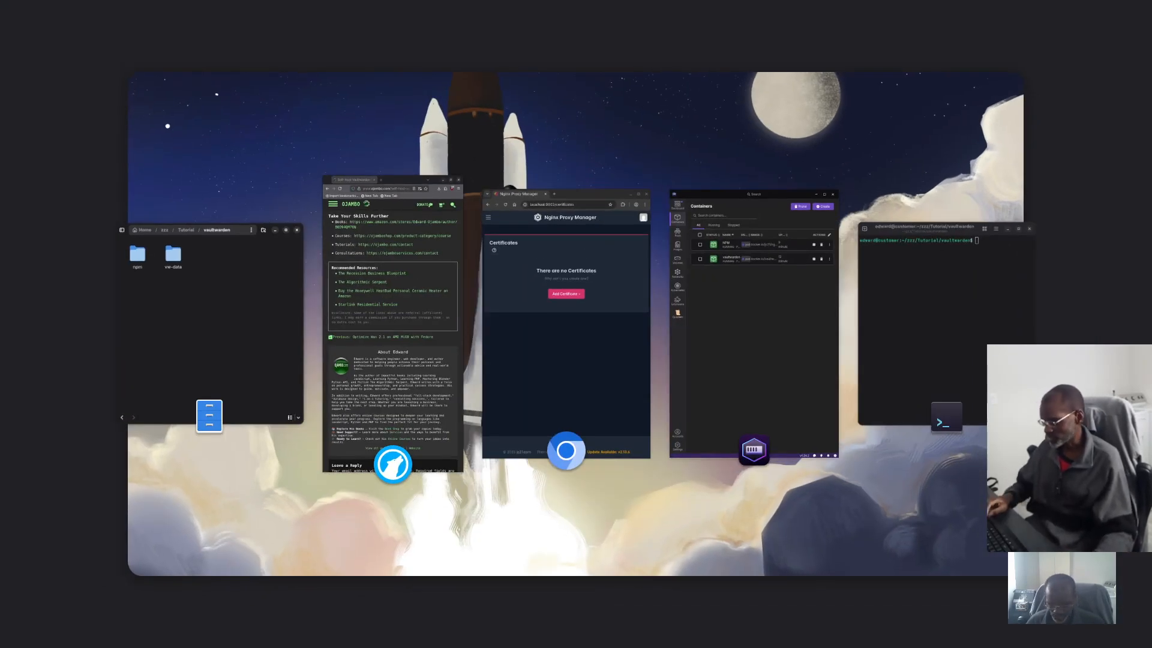
key("super")
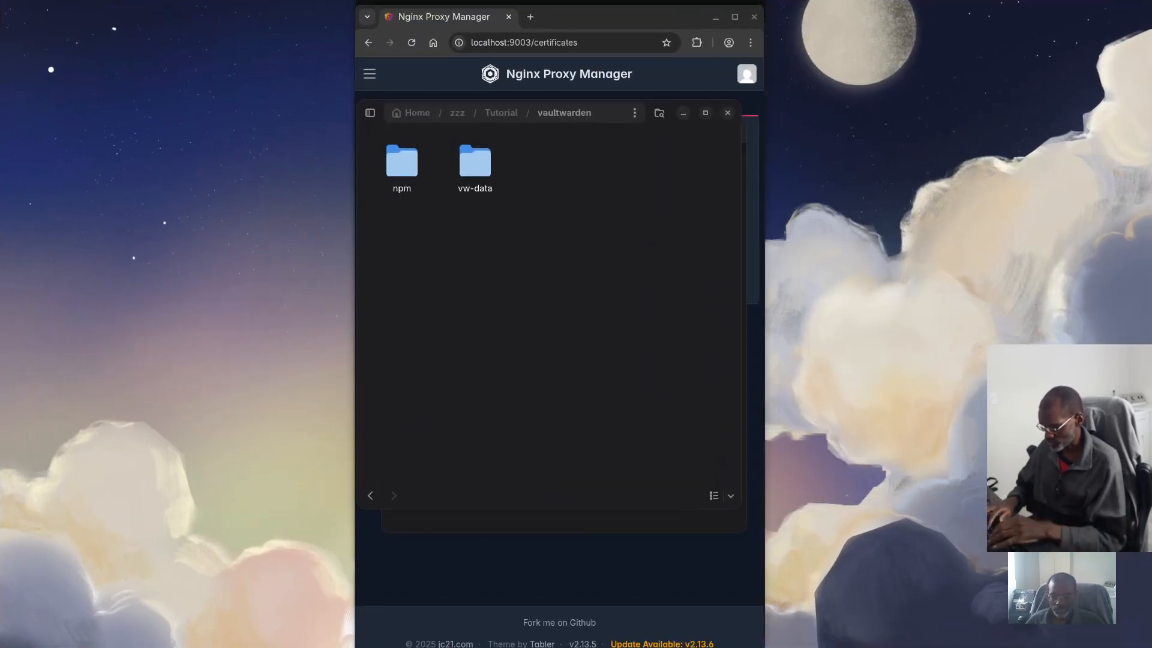
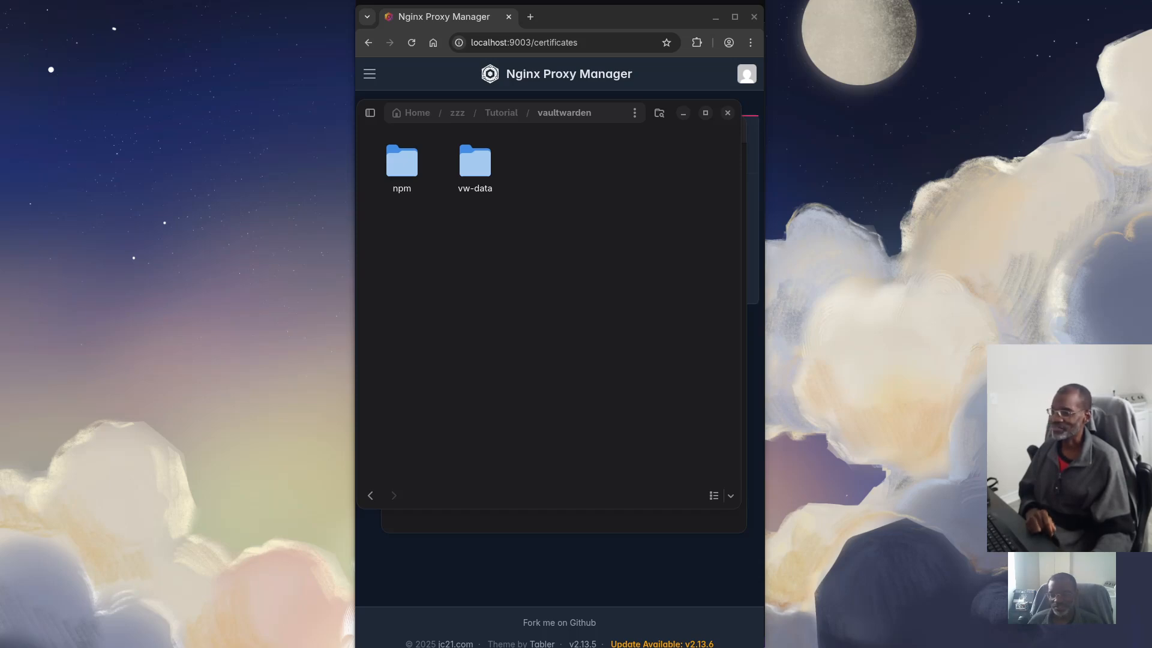
Bring the vaultwarden folder window forward and show all open windows to reach the terminal
key("alt+Tab")
key("alt+Tab")
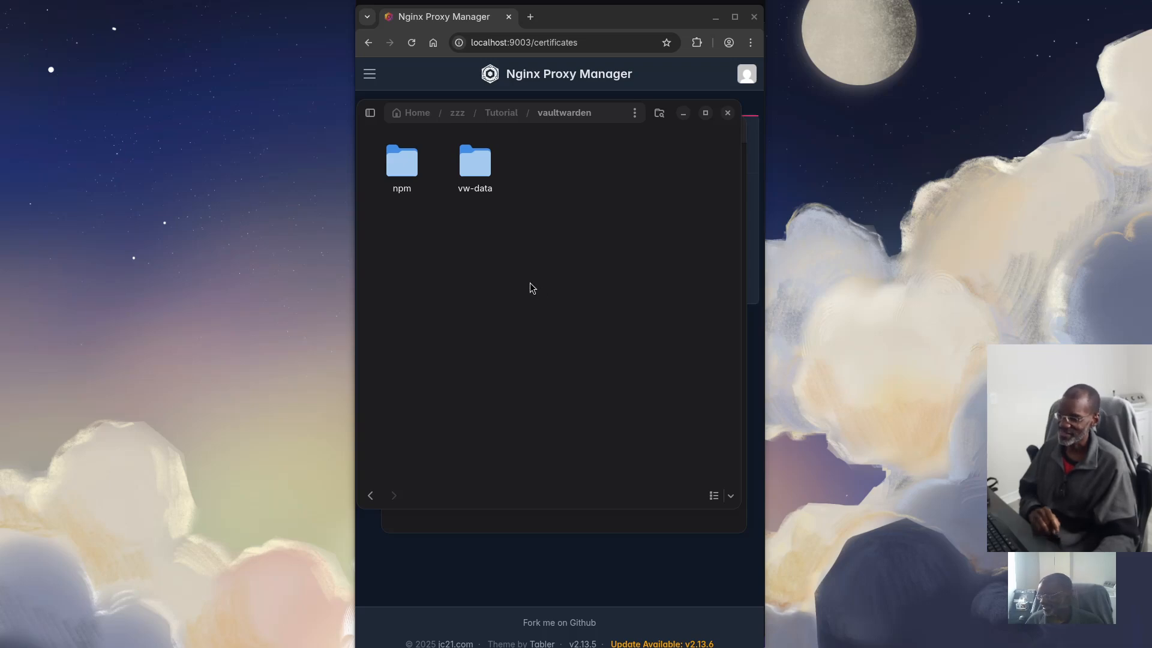
key("super")
Paste and run the openssl req -x509 command creating vaultwarden.key and vaultwarden.crt, then clear the windows away
left_click(913, 326)
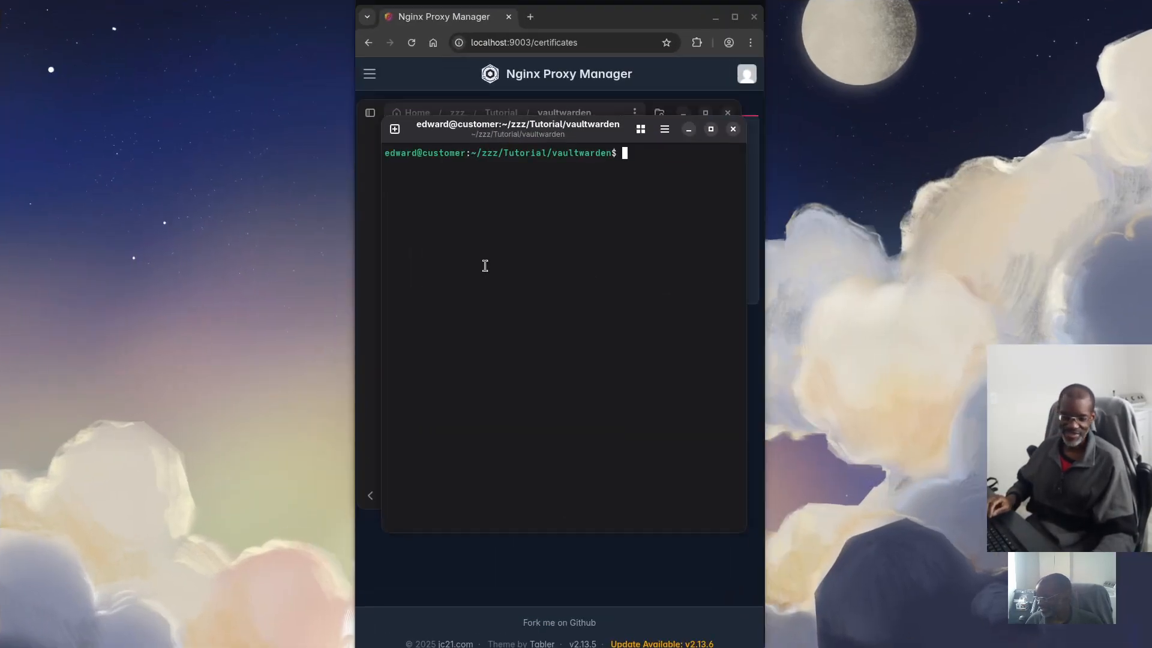
right_click(465, 248)
left_click(500, 305)
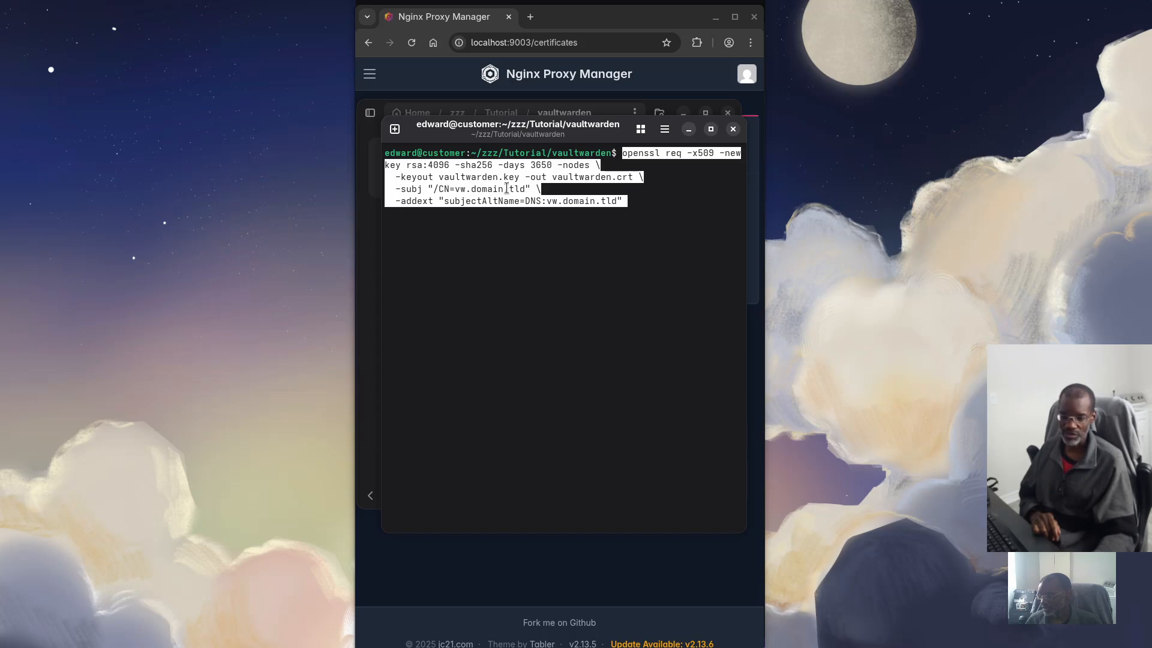
key("Right")
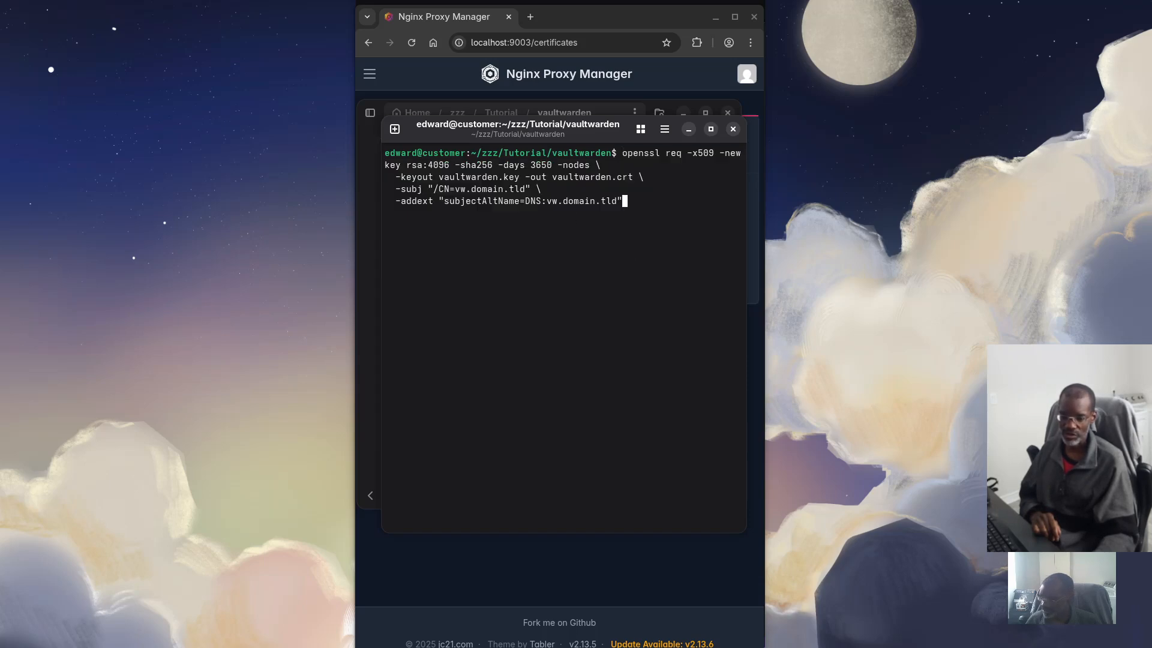
key("Return")
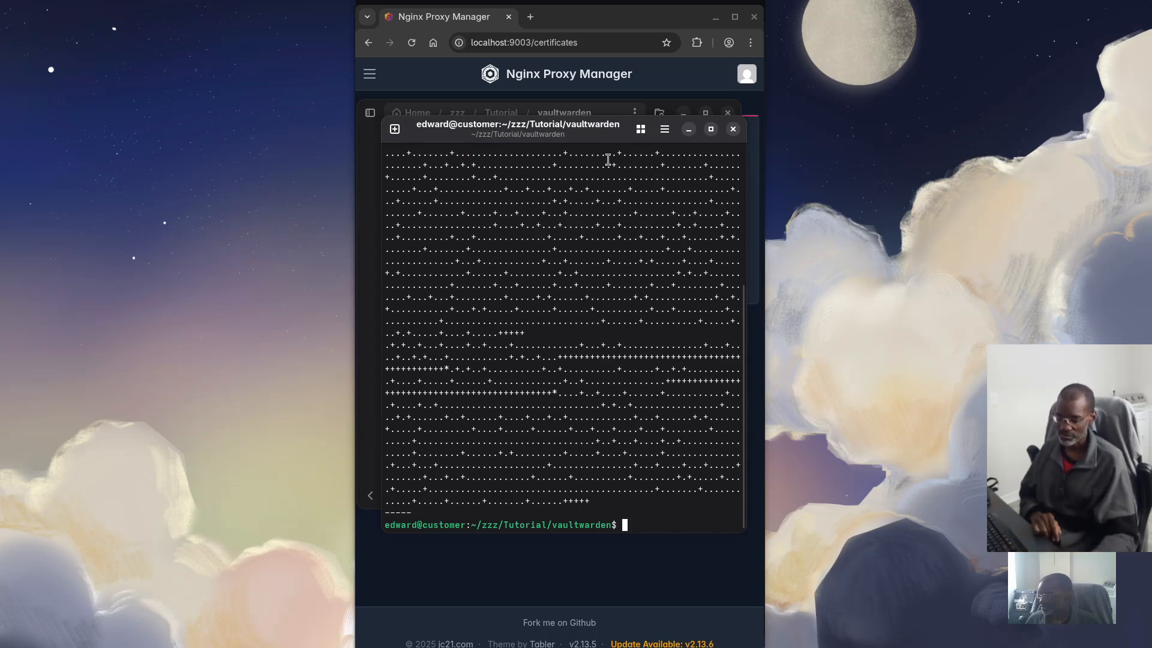
left_click(690, 130)
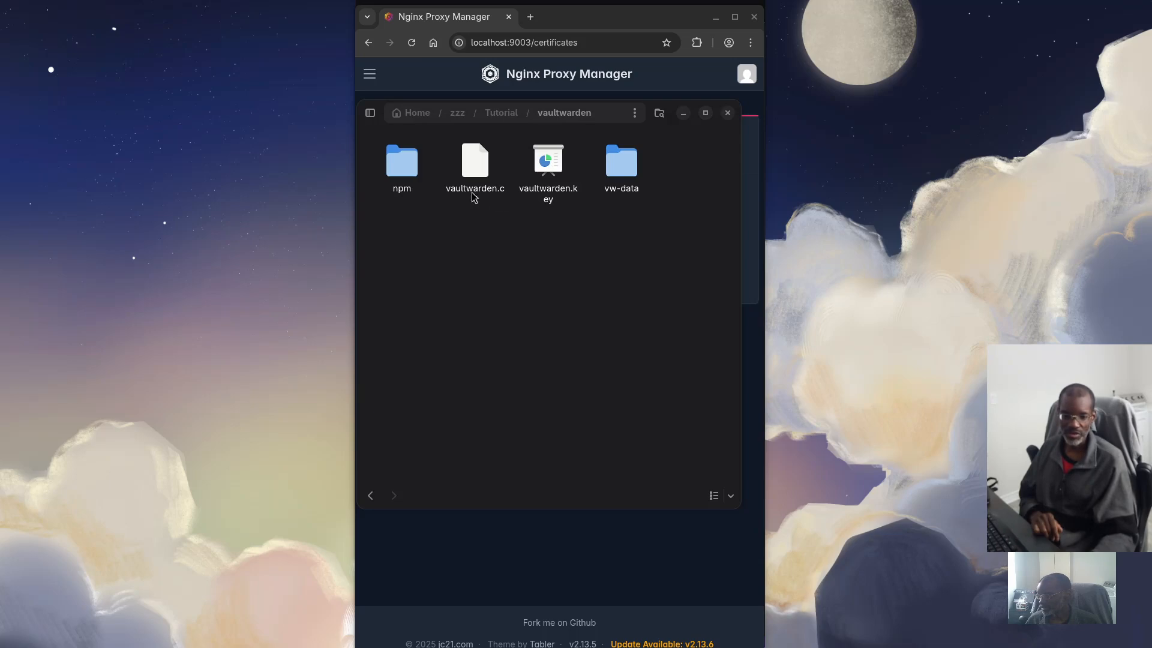
left_click(683, 114)
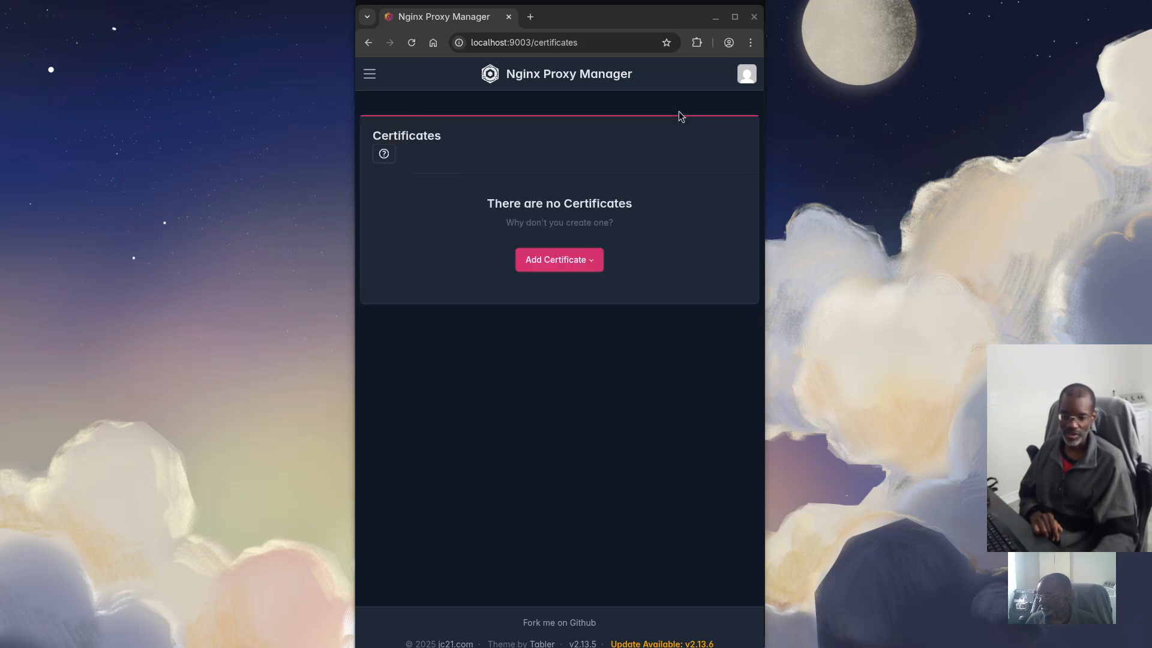
Start a Custom Certificate and pick zzz/Tutorial/vaultwarden/vaultwarden.key as its key file
left_click(575, 259)
left_click(563, 340)
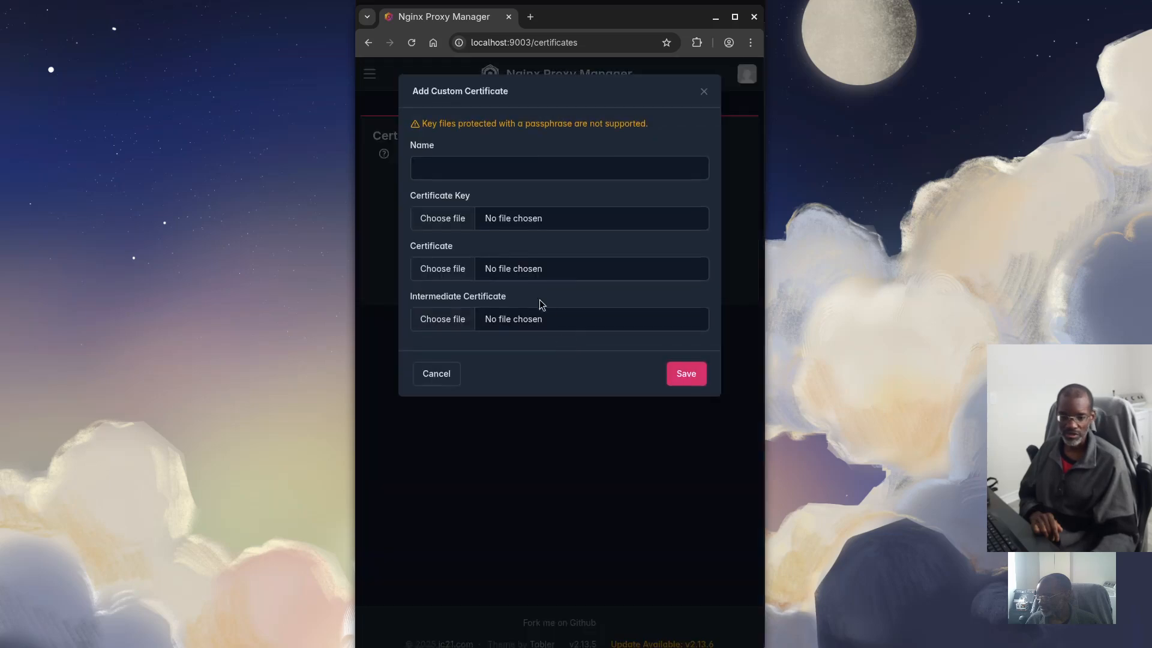
left_click(450, 220)
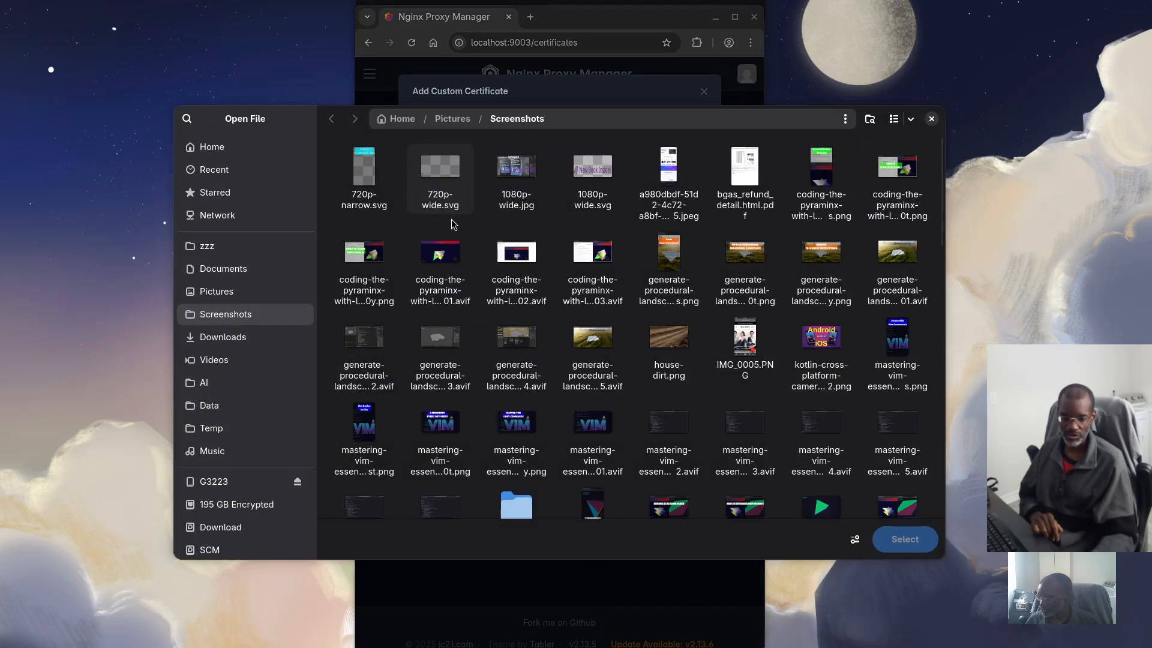
left_click(227, 248)
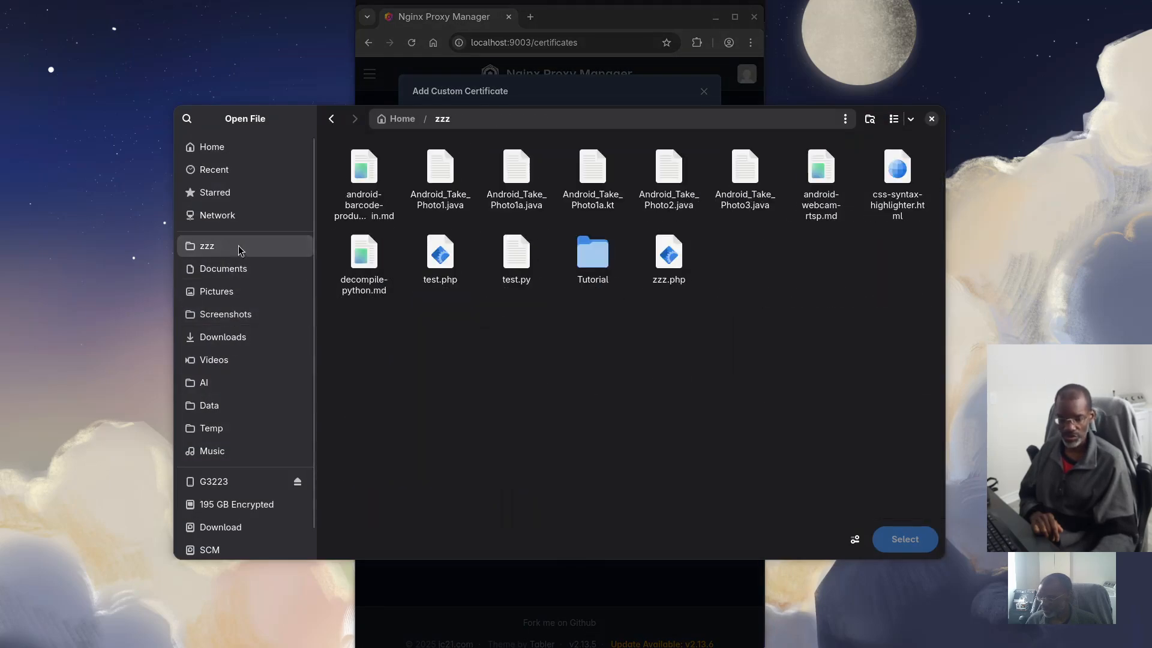
double_click(581, 258)
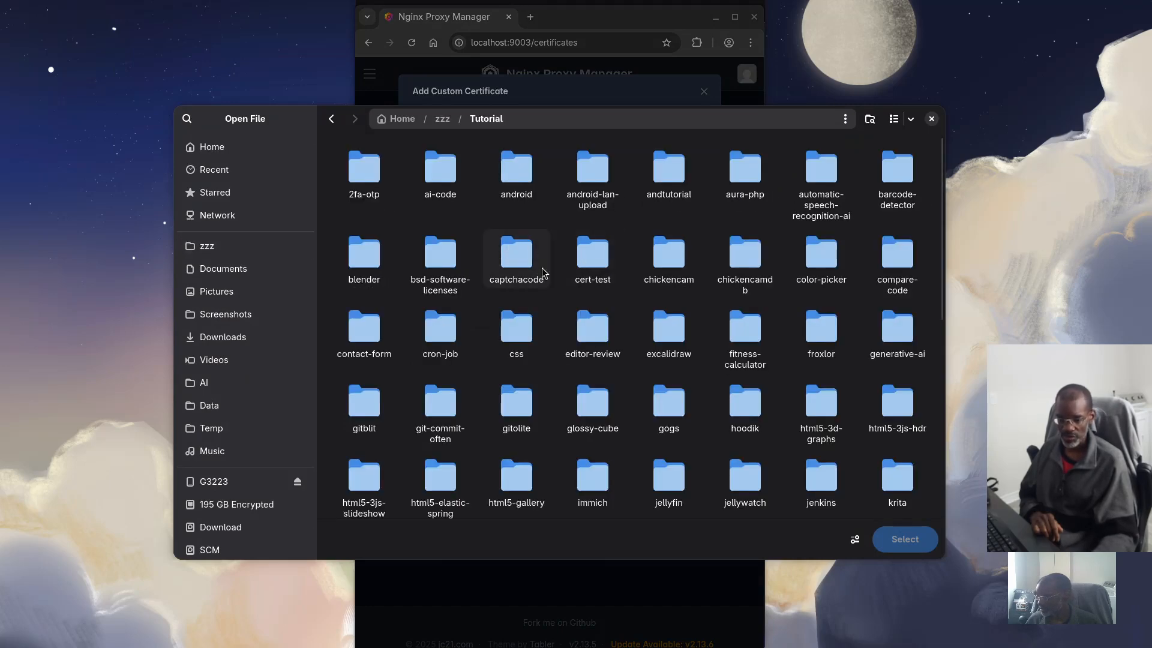
scroll(543, 273, "down", 10)
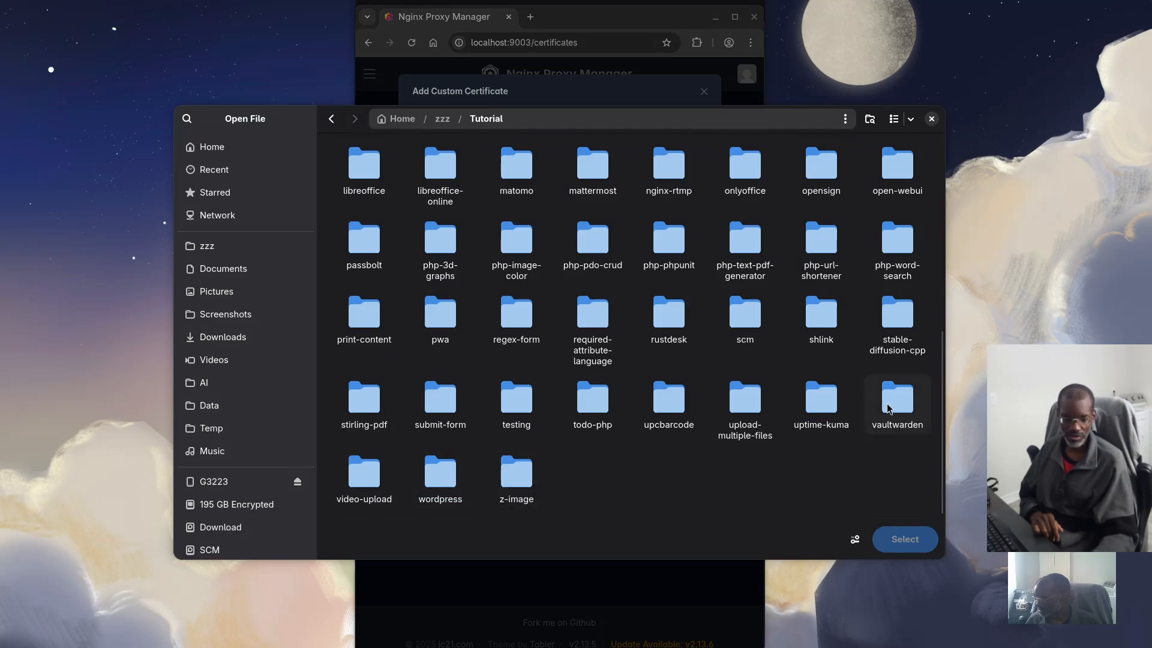
double_click(889, 408)
left_click(513, 174)
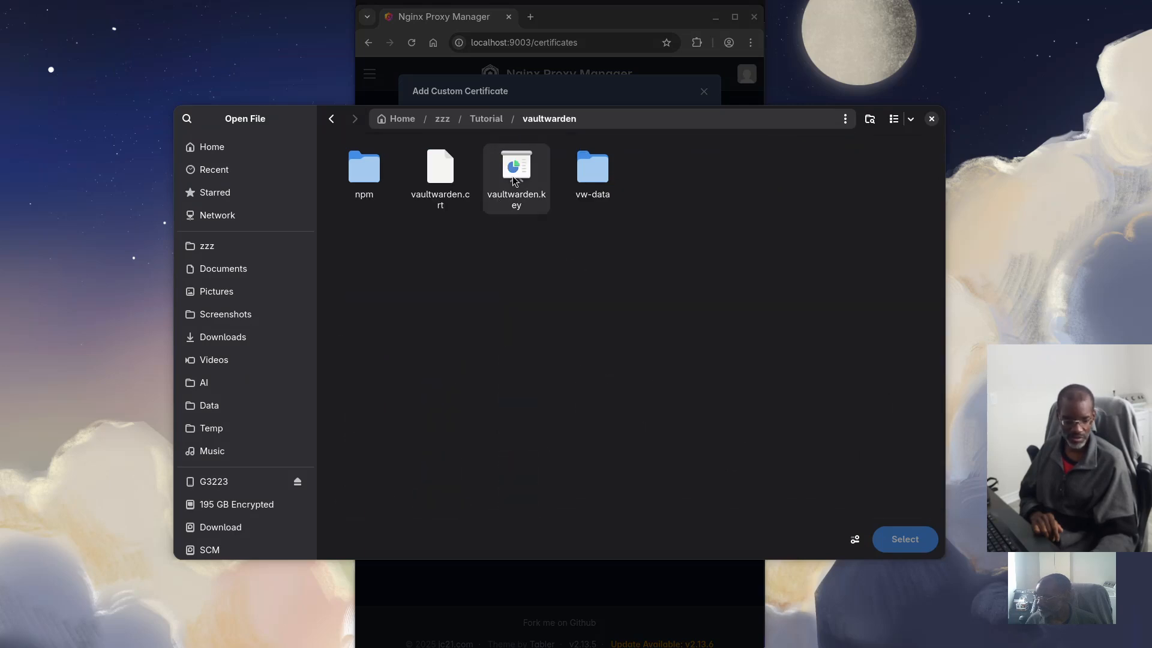
left_click(893, 539)
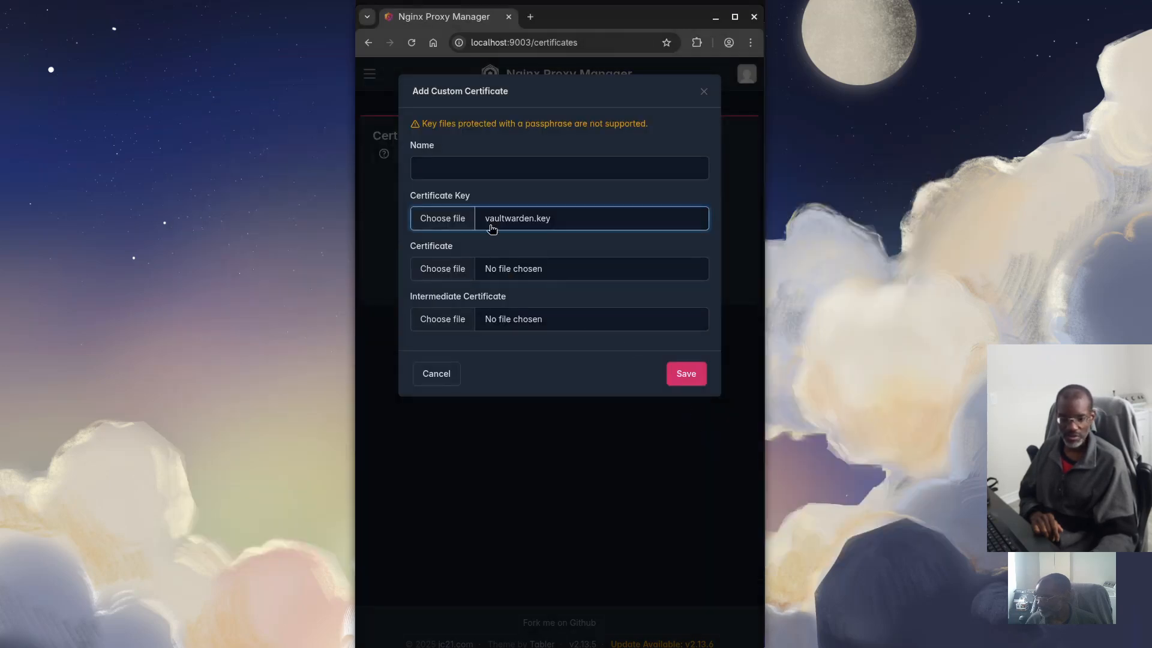
Pick vaultwarden.crt as the certificate, name it Vaultwarden, and save
left_click(459, 274)
left_click(442, 176)
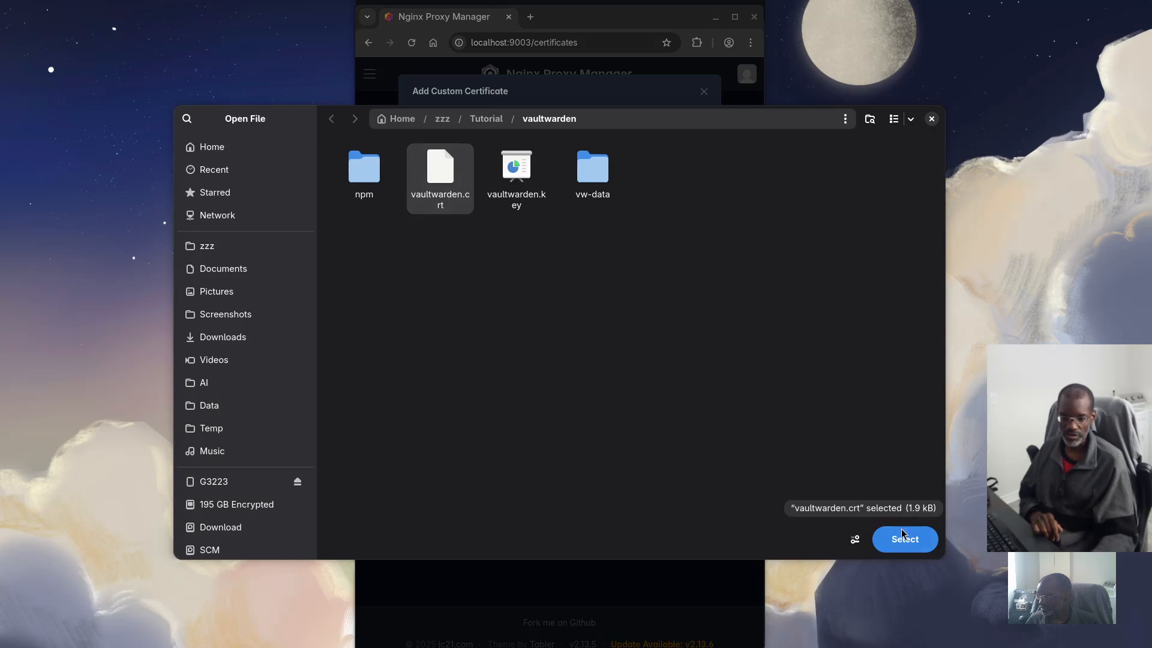
left_click(904, 539)
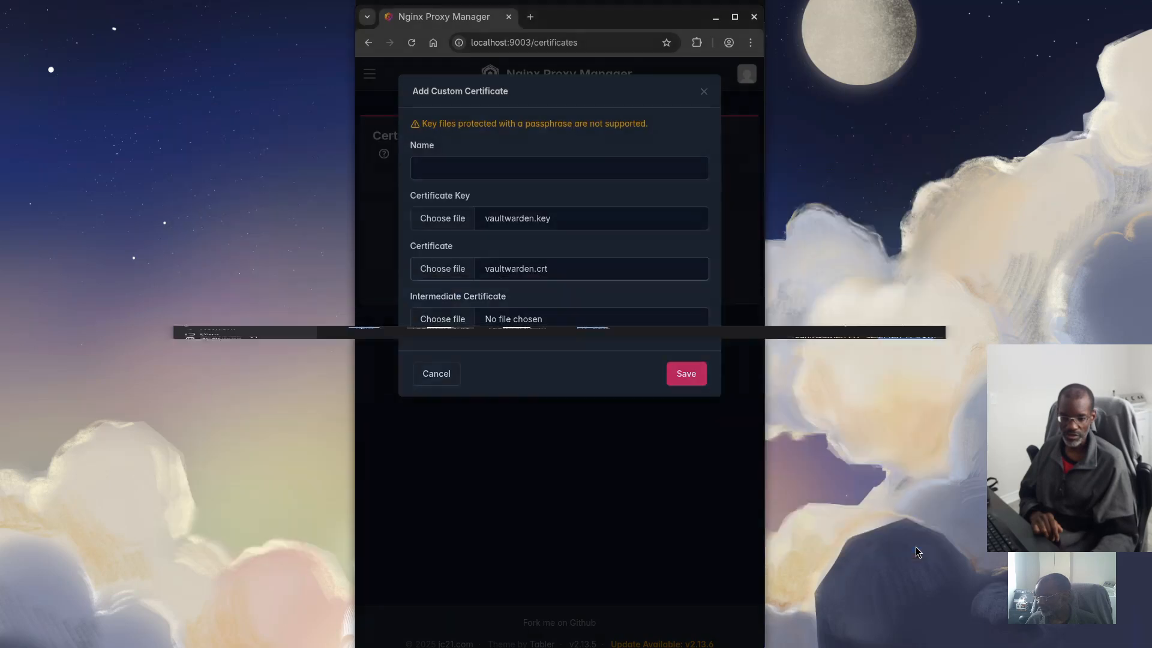
left_click(688, 373)
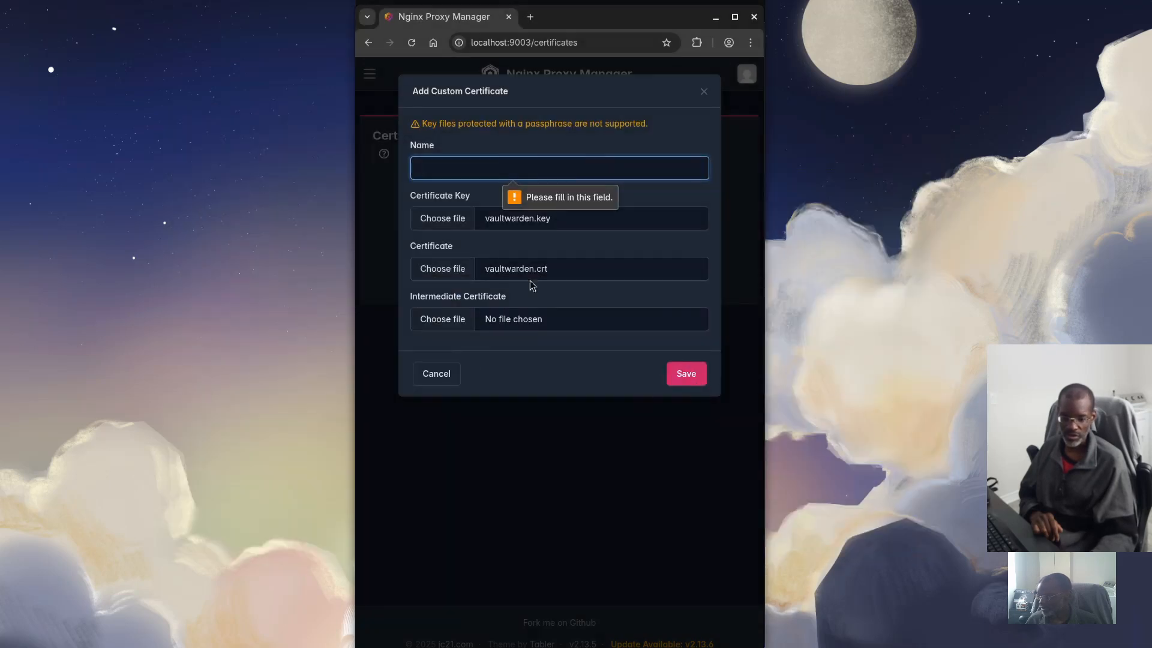
type("Va")
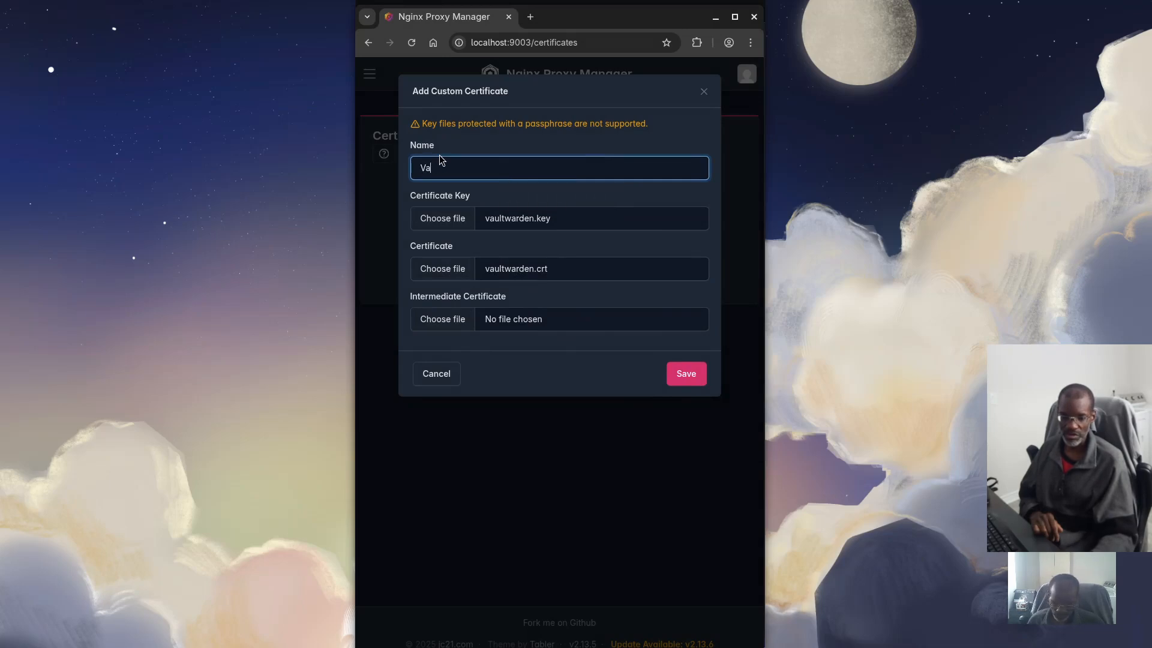
type("ultwarden")
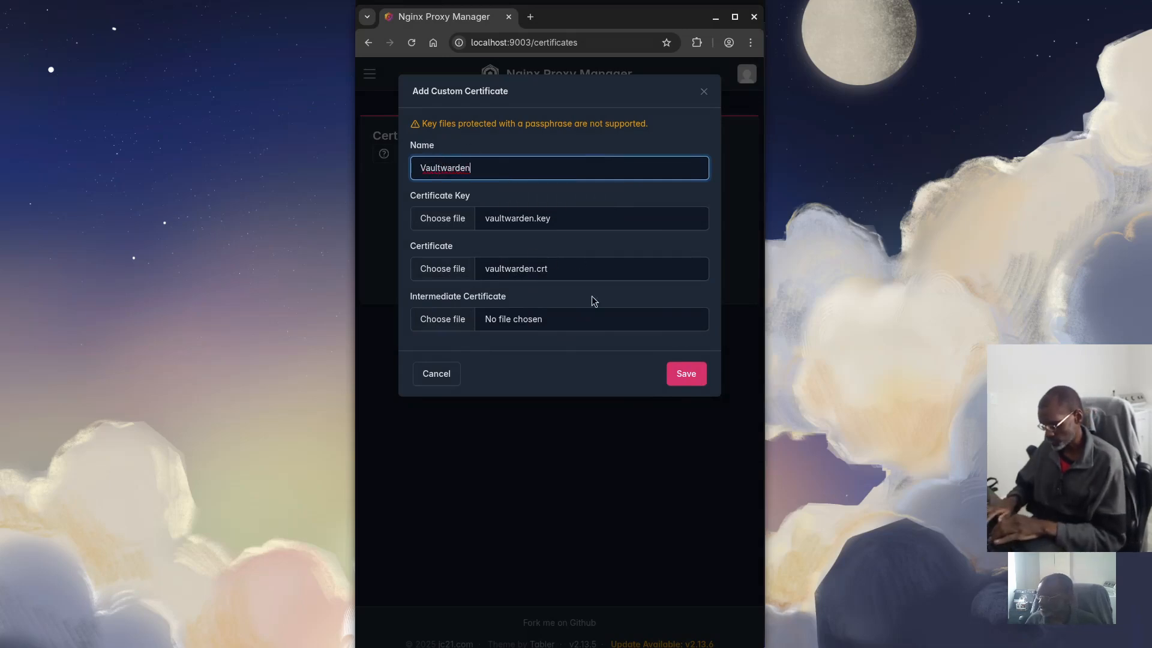
left_click(688, 373)
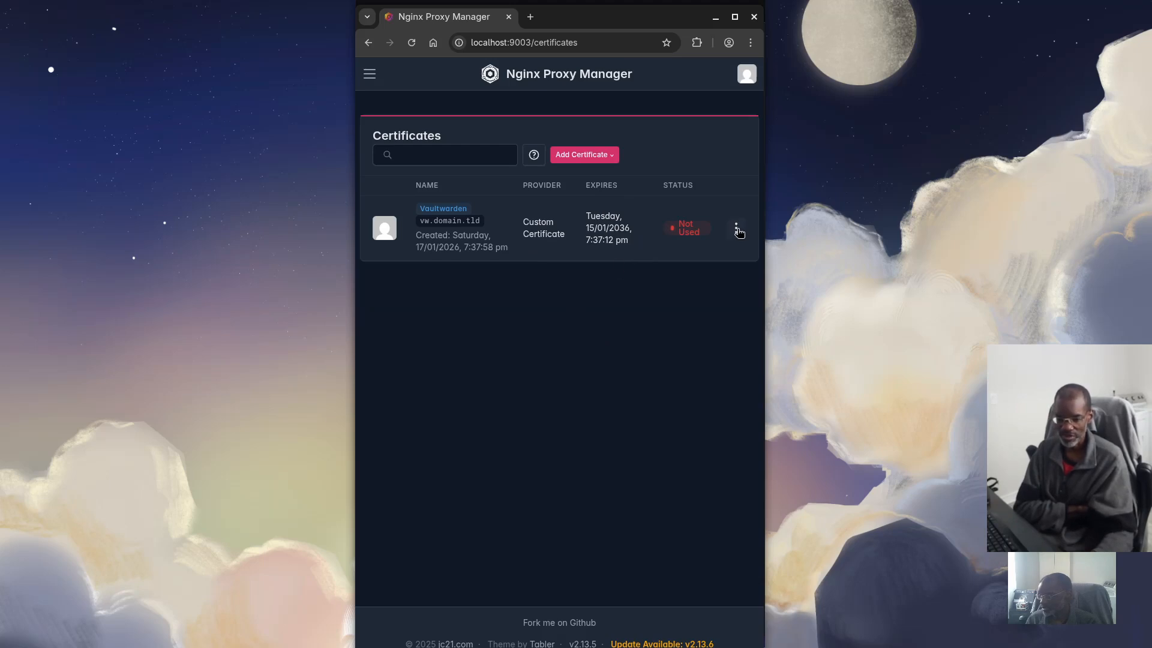
Glance at the Vaultwarden certificate's options, then navigate to Hosts > Proxy Hosts
left_click(736, 229)
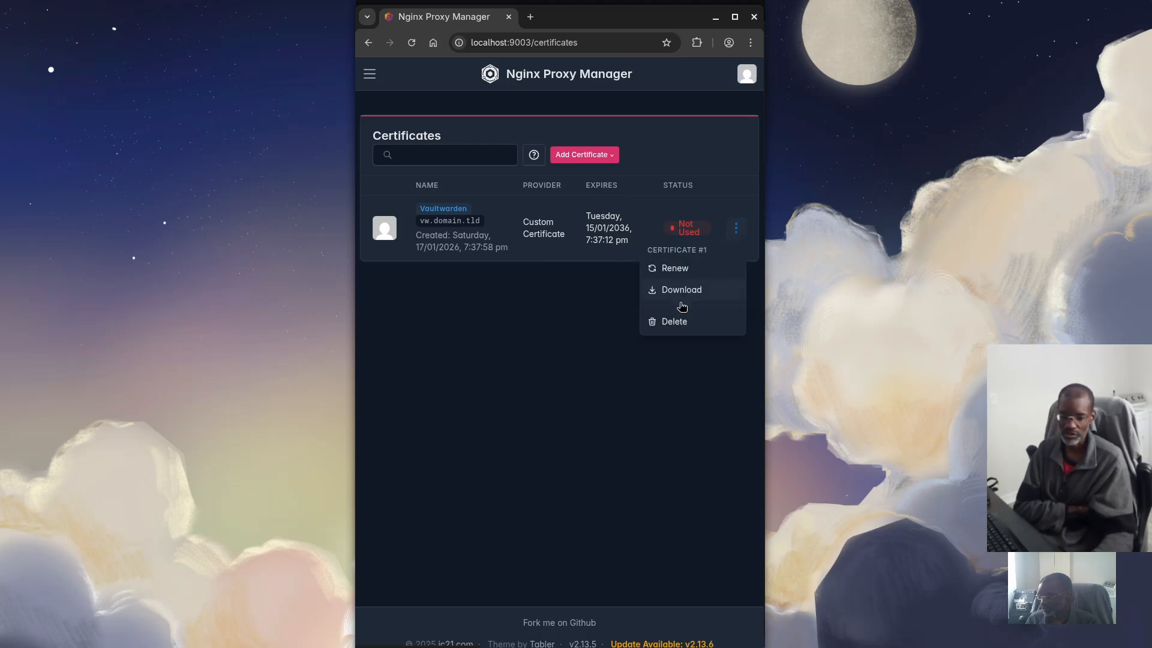
left_click(497, 318)
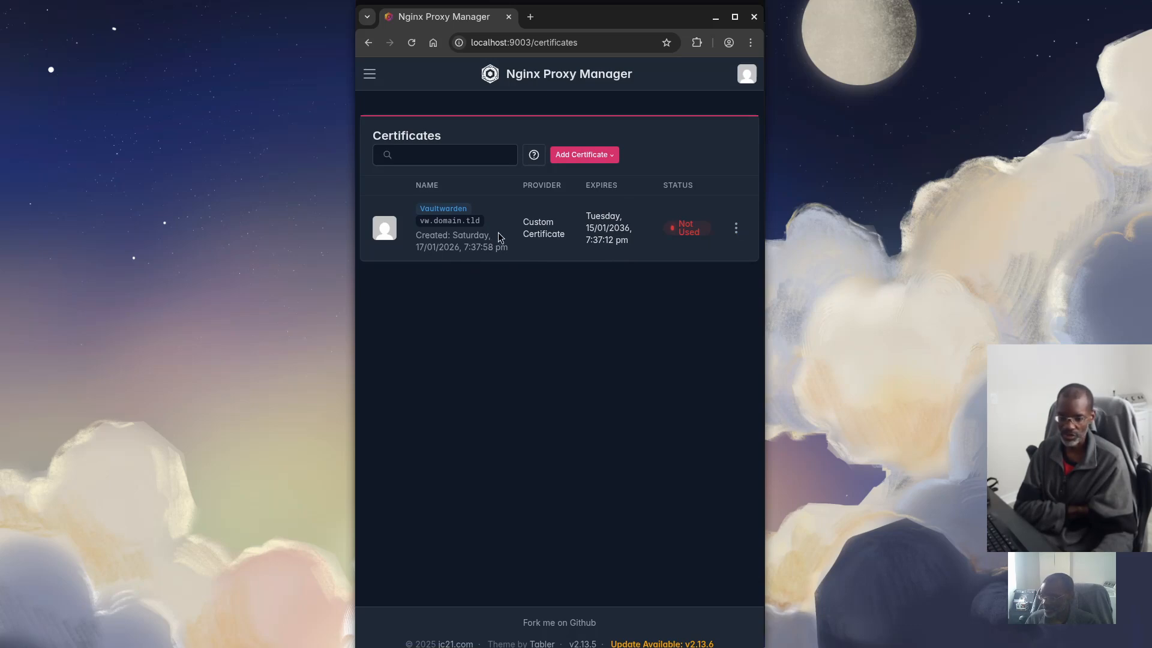
left_click(367, 72)
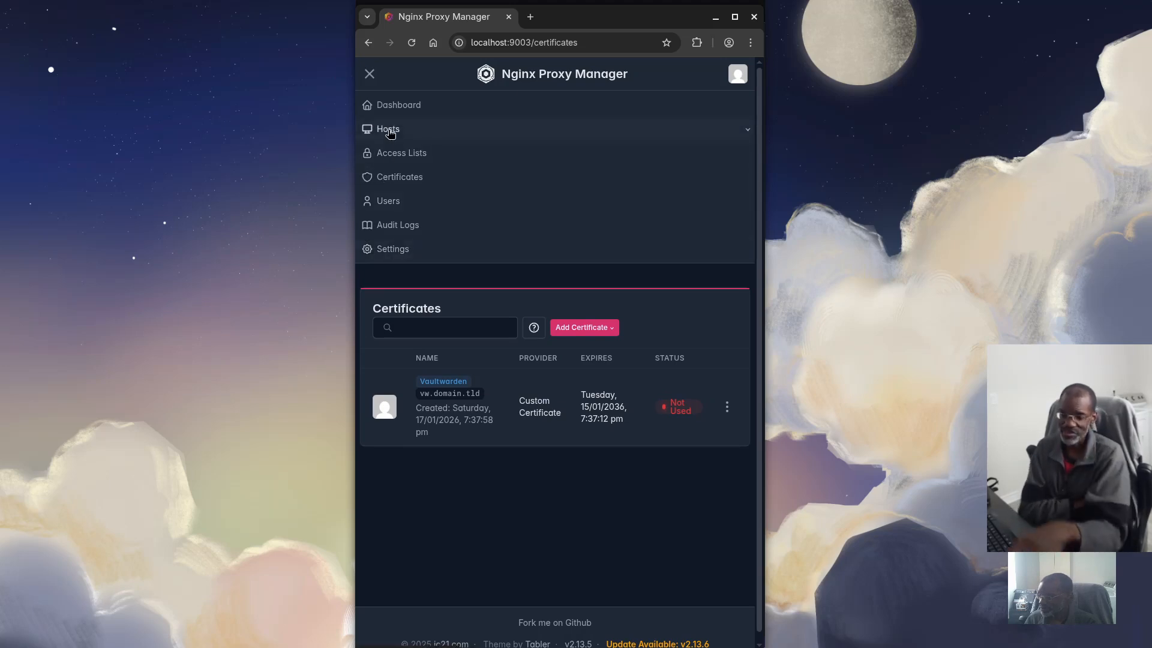
left_click(389, 131)
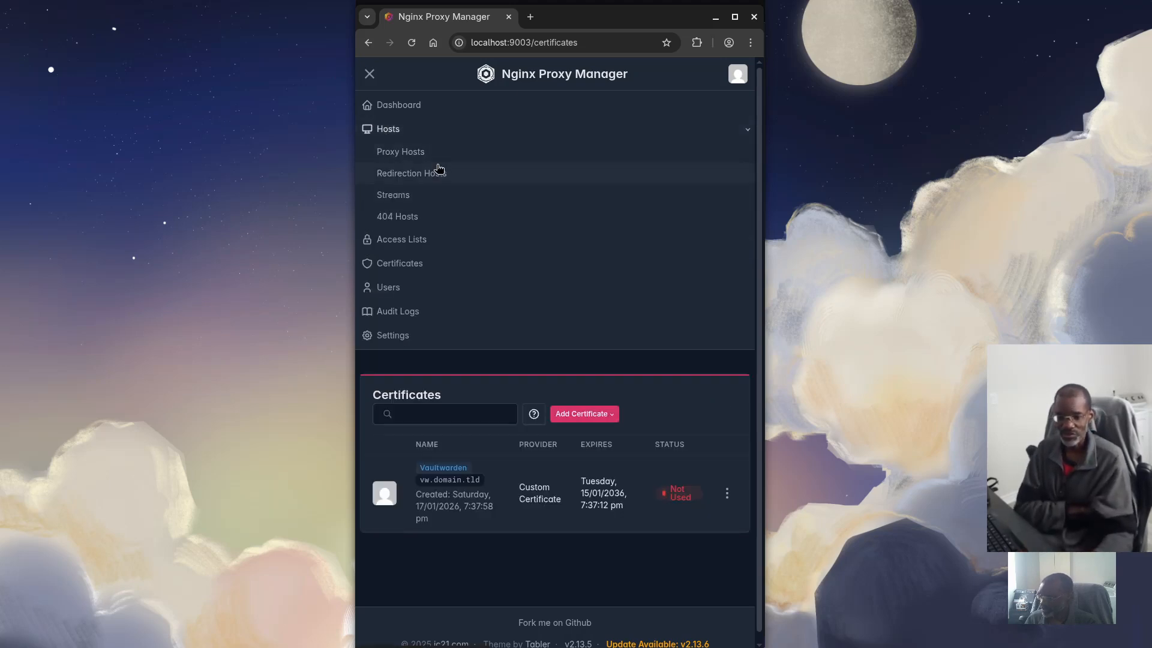
left_click(422, 154)
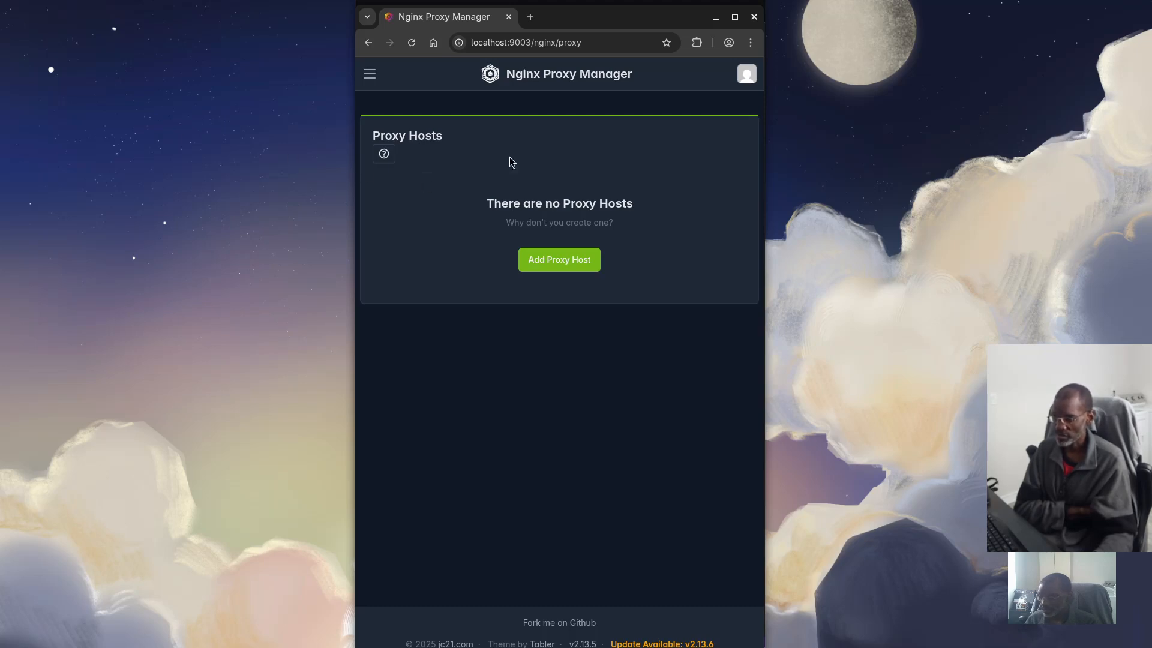
Add a proxy host for vw.domain.tld forwarding over https to vaultwarden on port 80
left_click(563, 262)
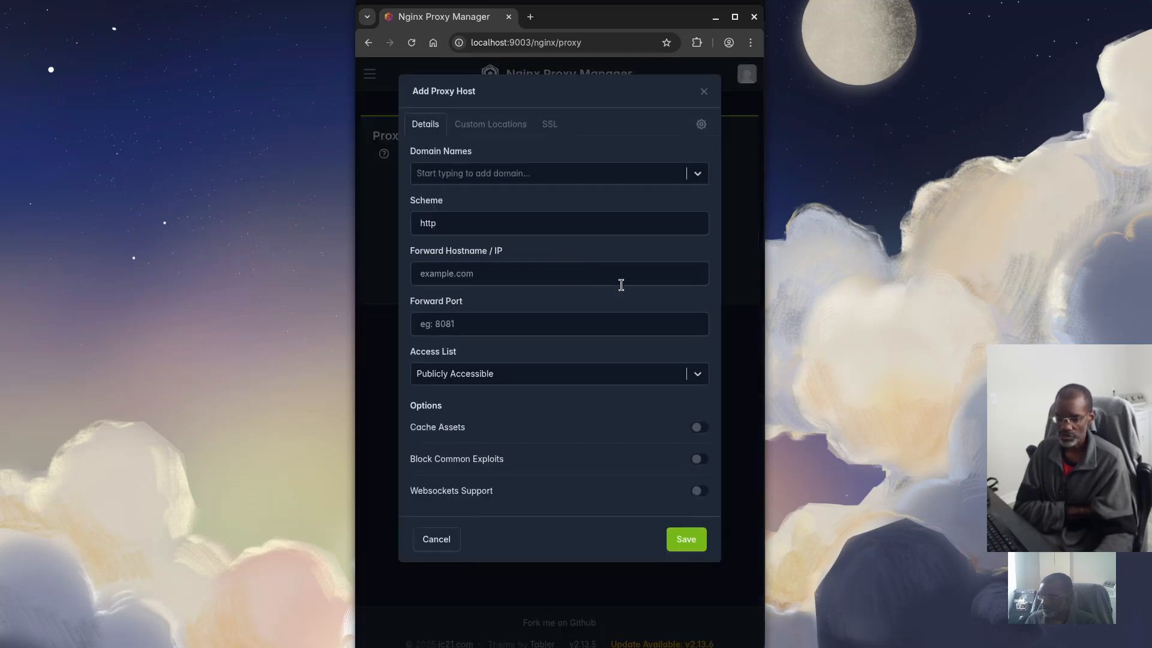
left_click(454, 173)
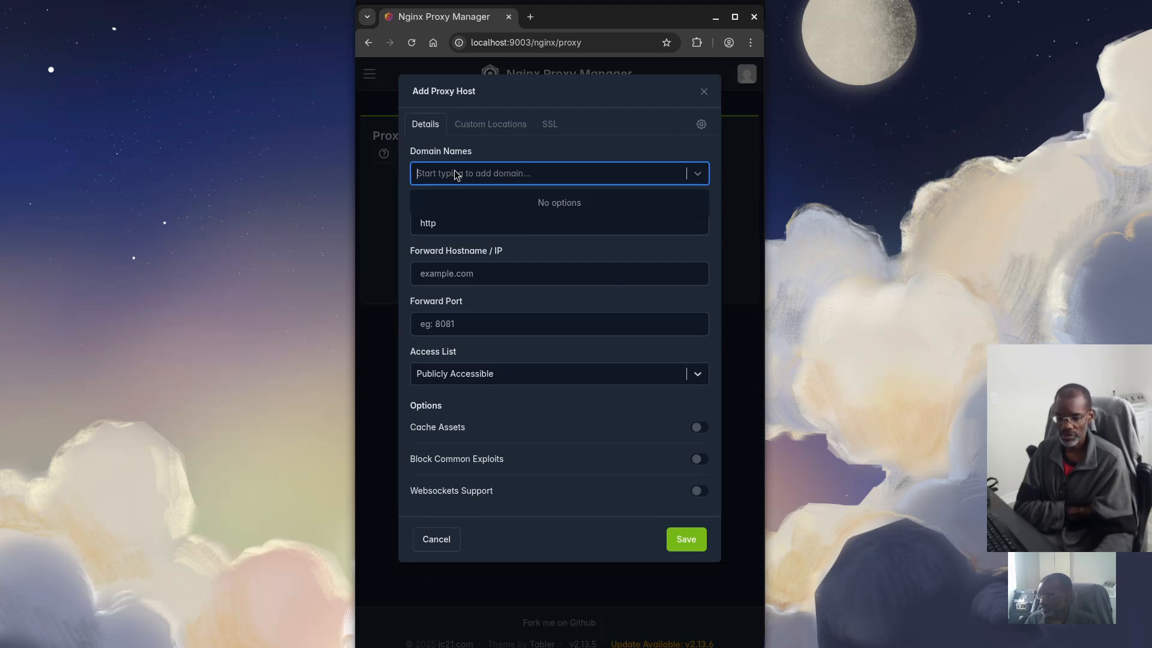
type("vw")
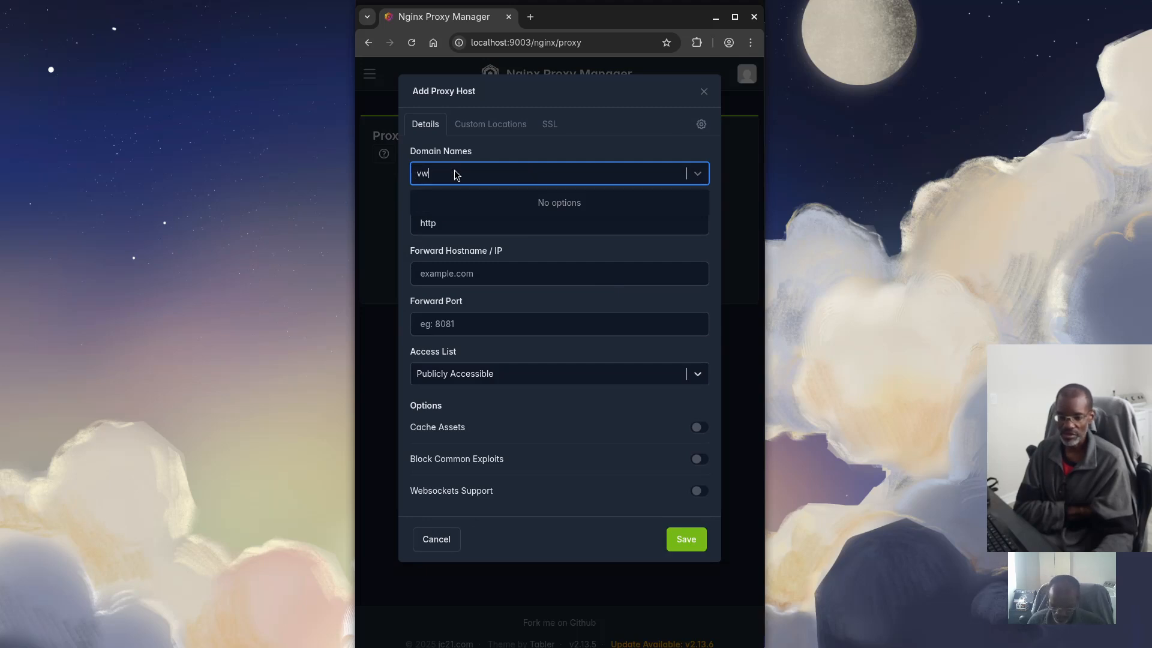
type(".domain")
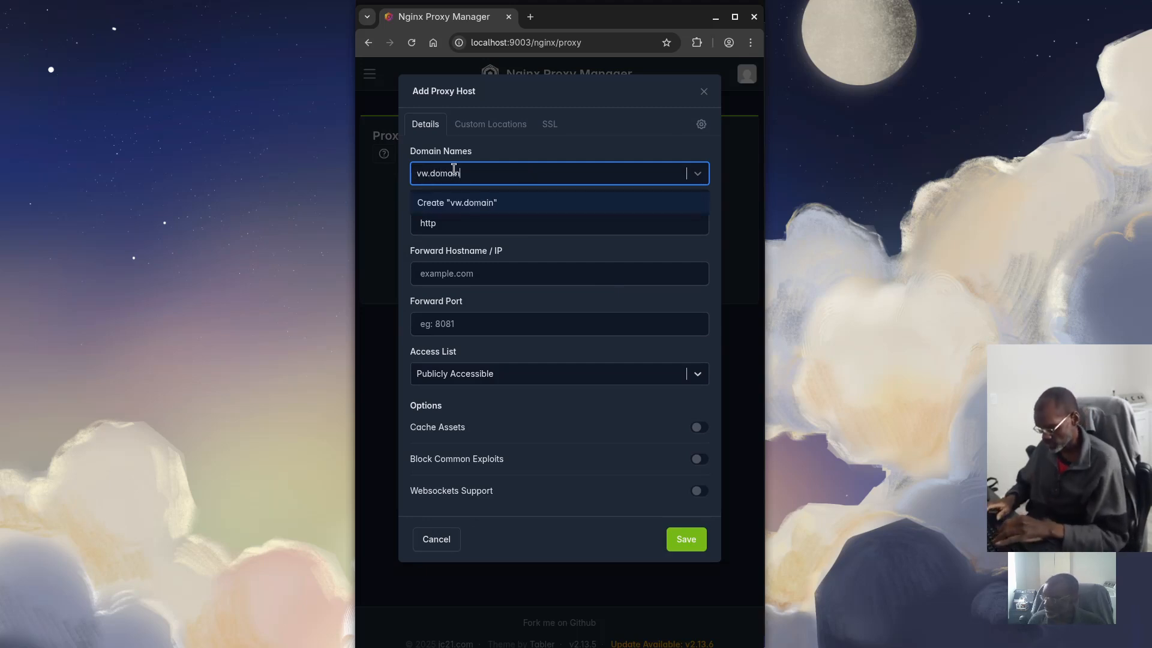
type(".t")
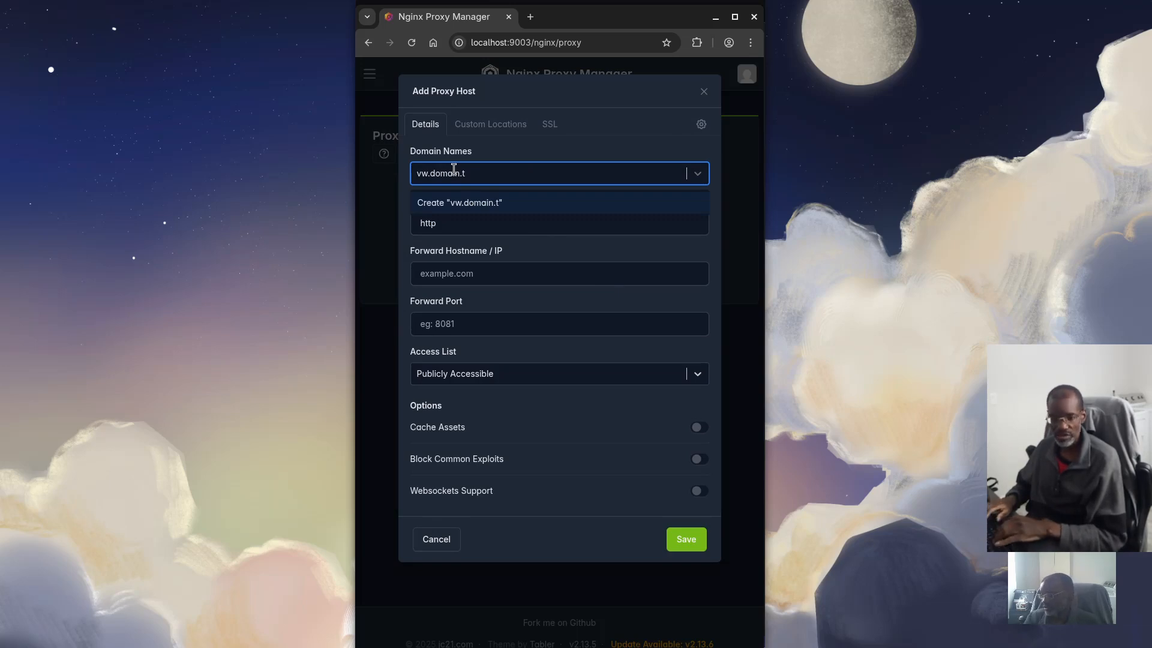
type("ld")
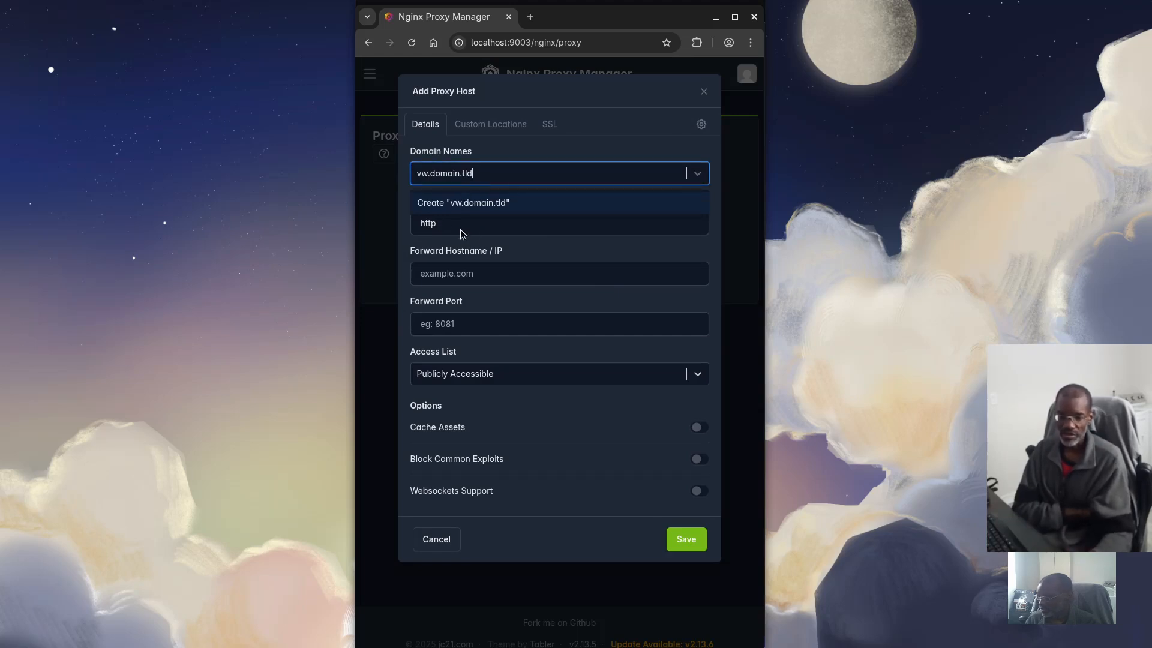
left_click(460, 230)
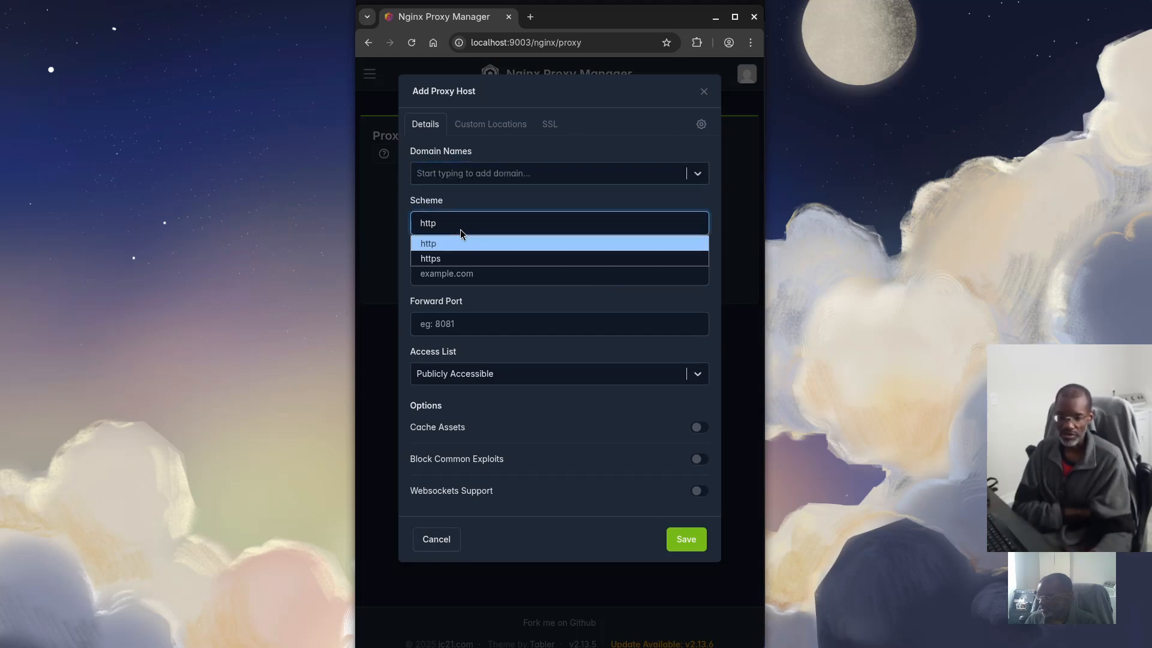
left_click(437, 259)
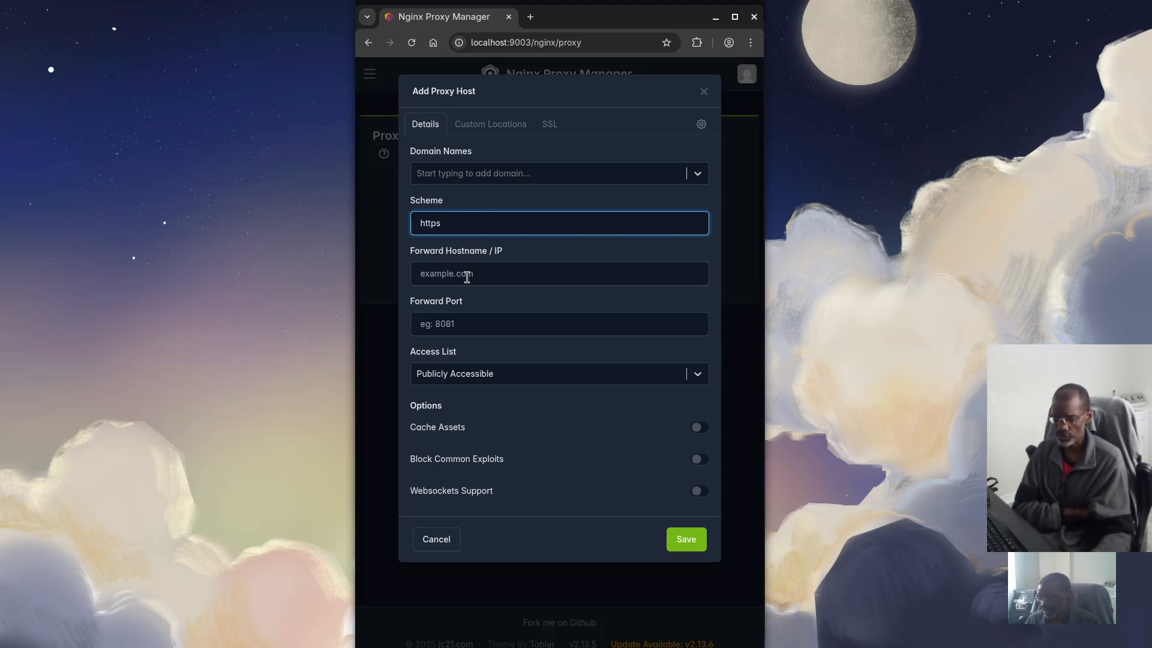
left_click(490, 276)
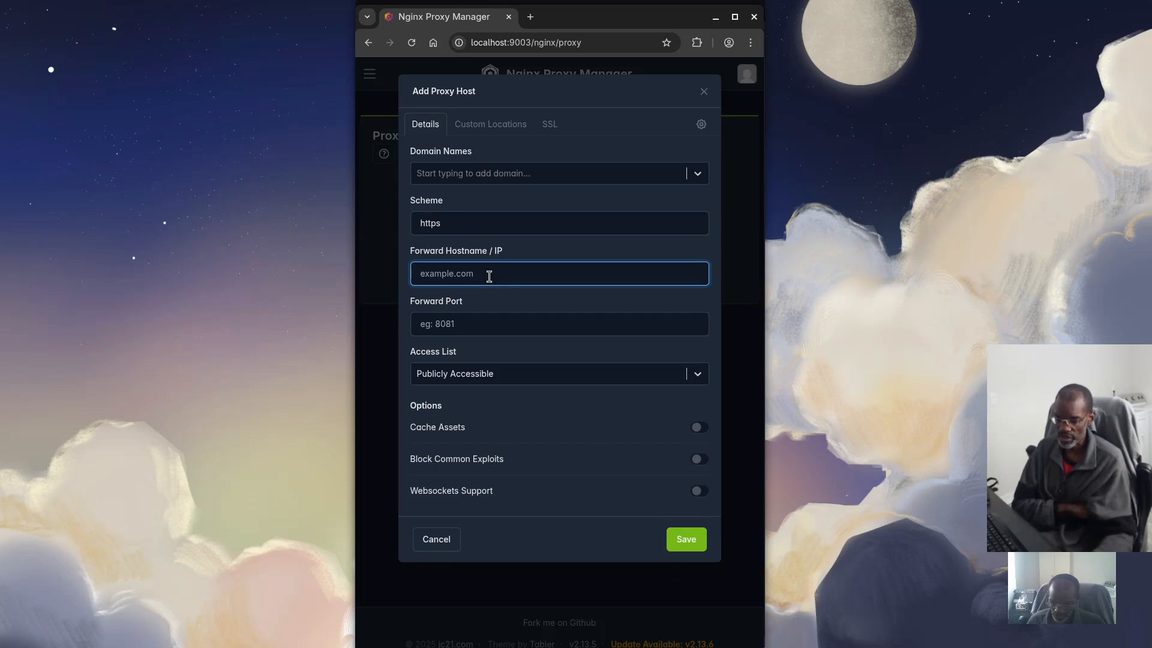
type("vaultw")
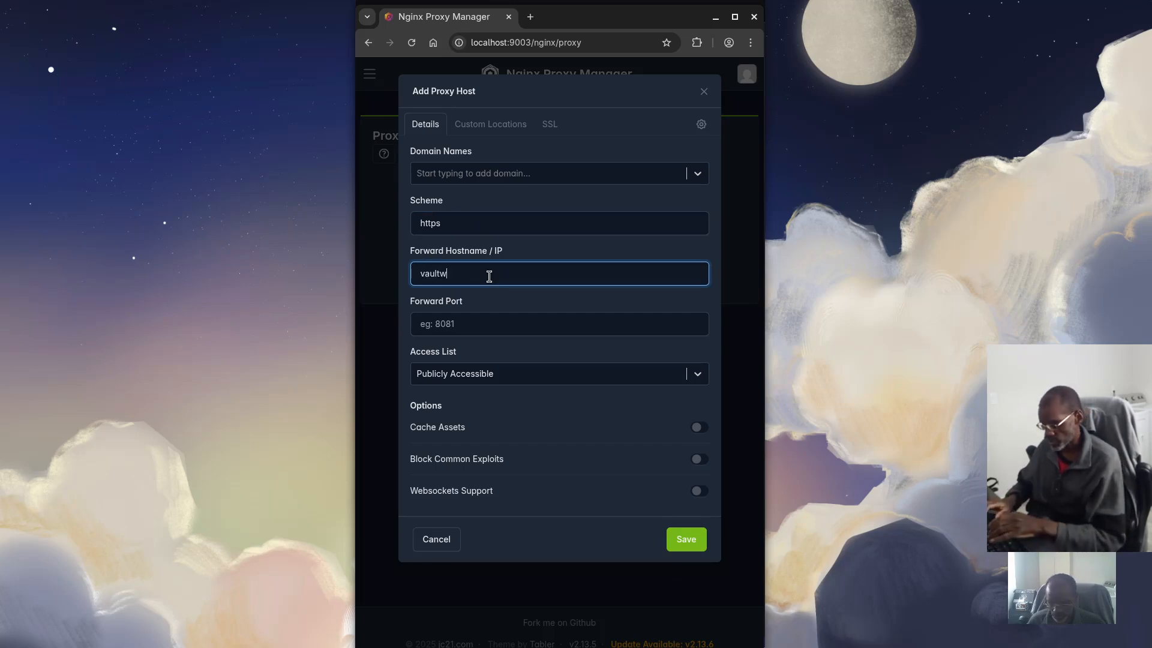
type("arden")
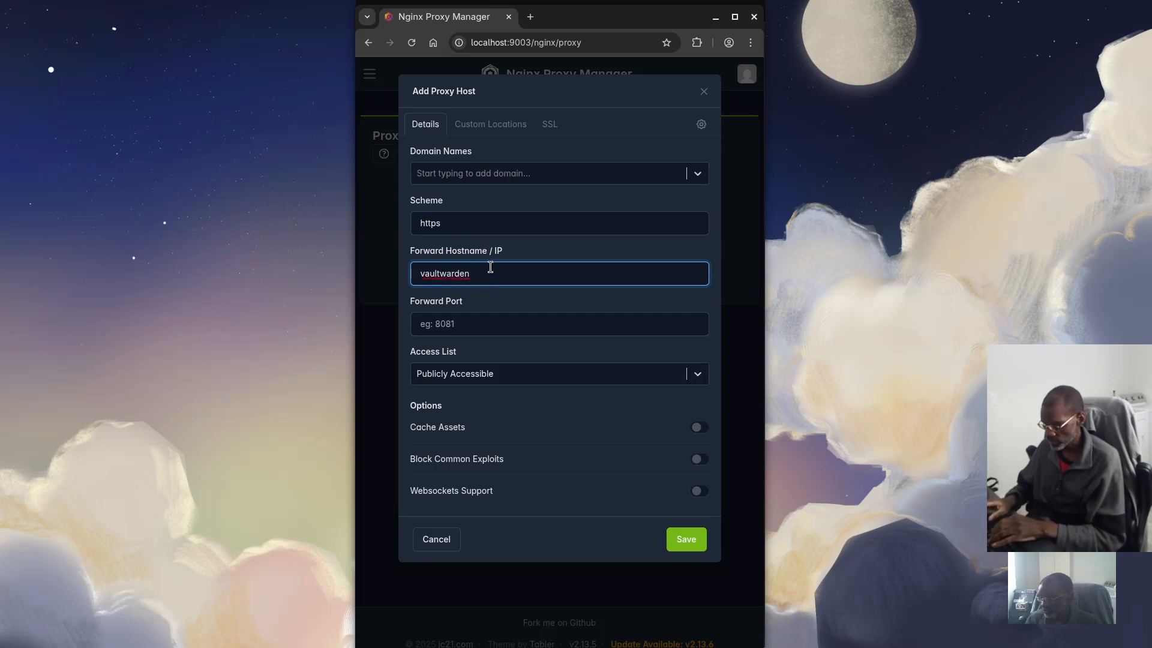
left_click(467, 329)
type("8")
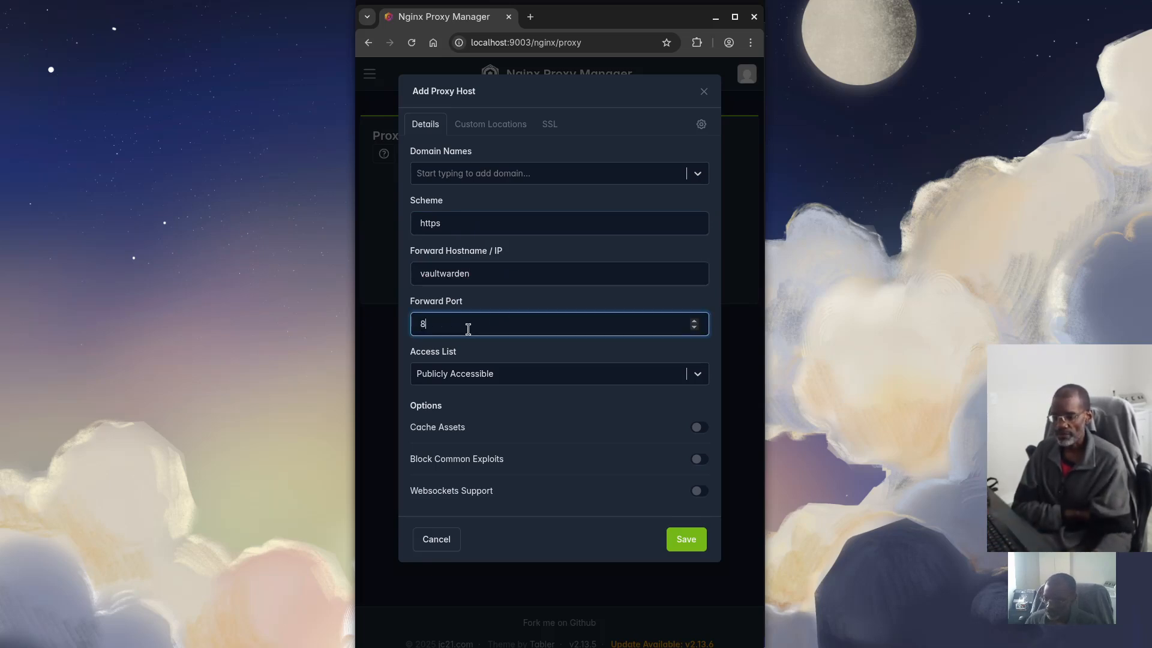
type("0")
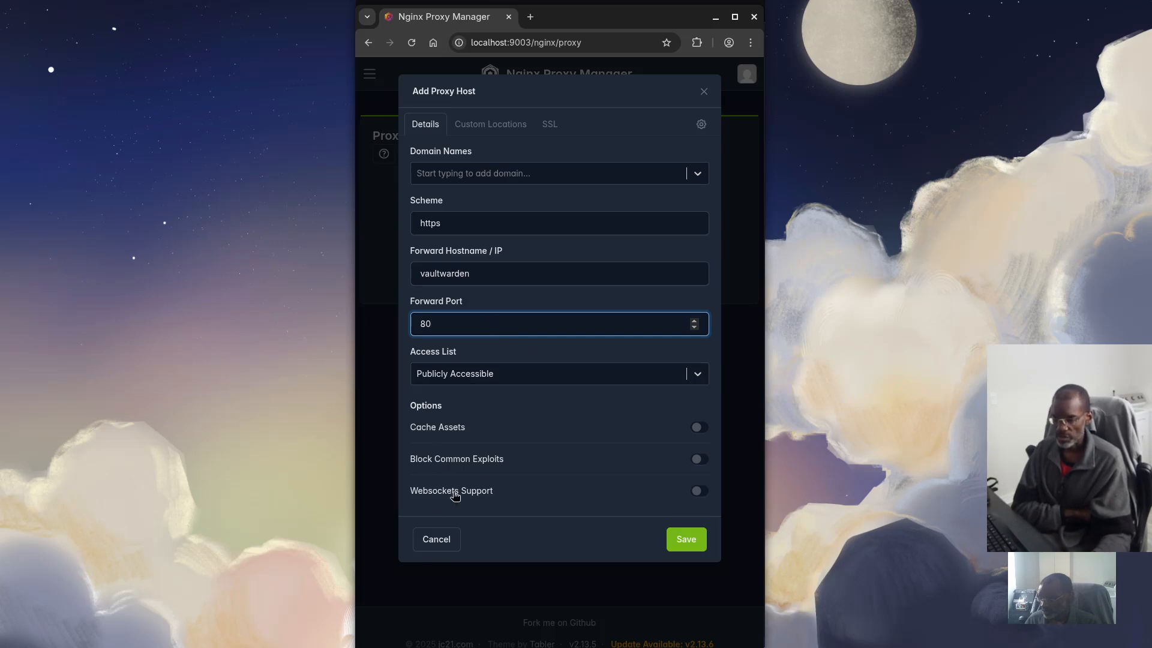
On the SSL tab, select the Vaultwarden certificate and enable Force SSL
left_click(552, 129)
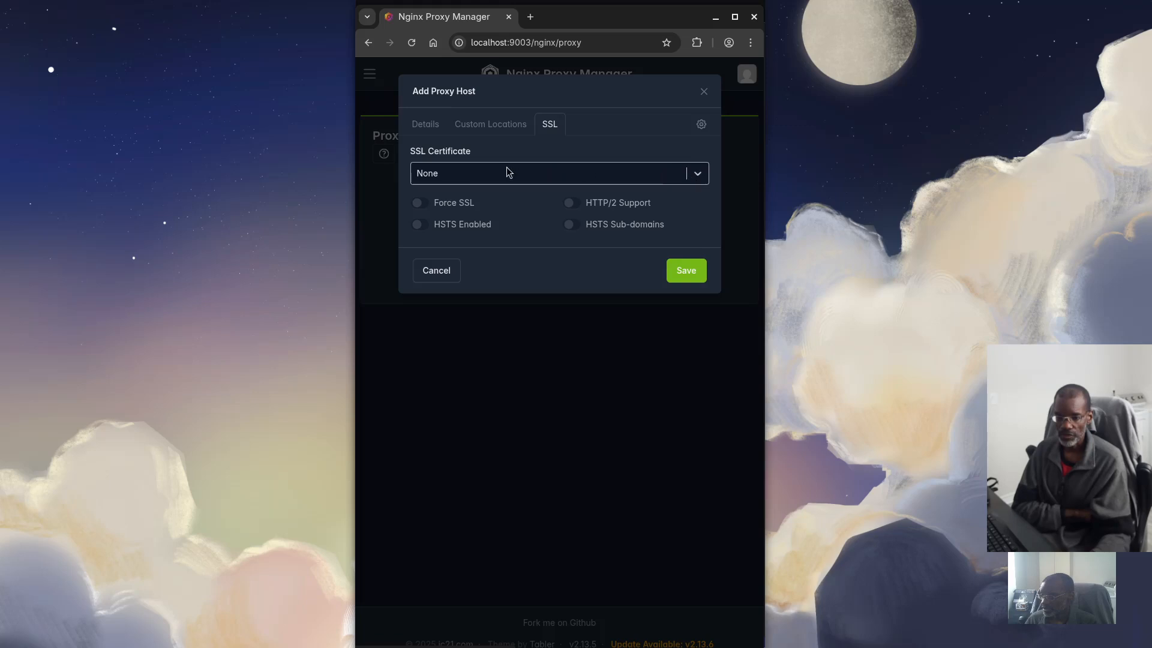
left_click(697, 173)
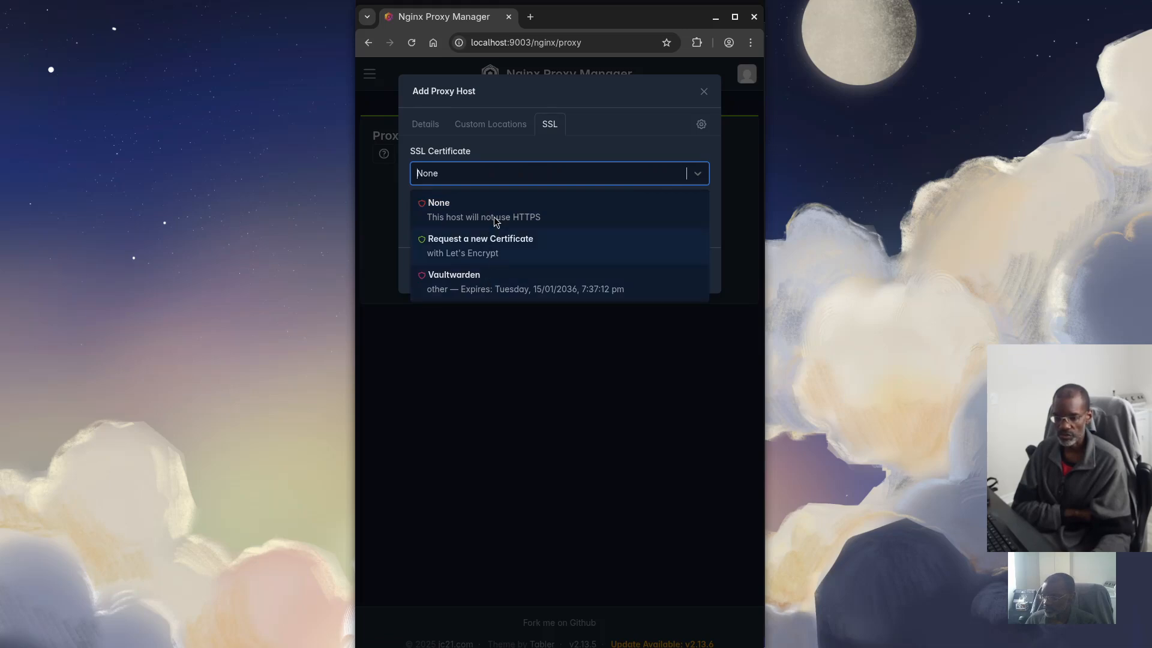
left_click(482, 287)
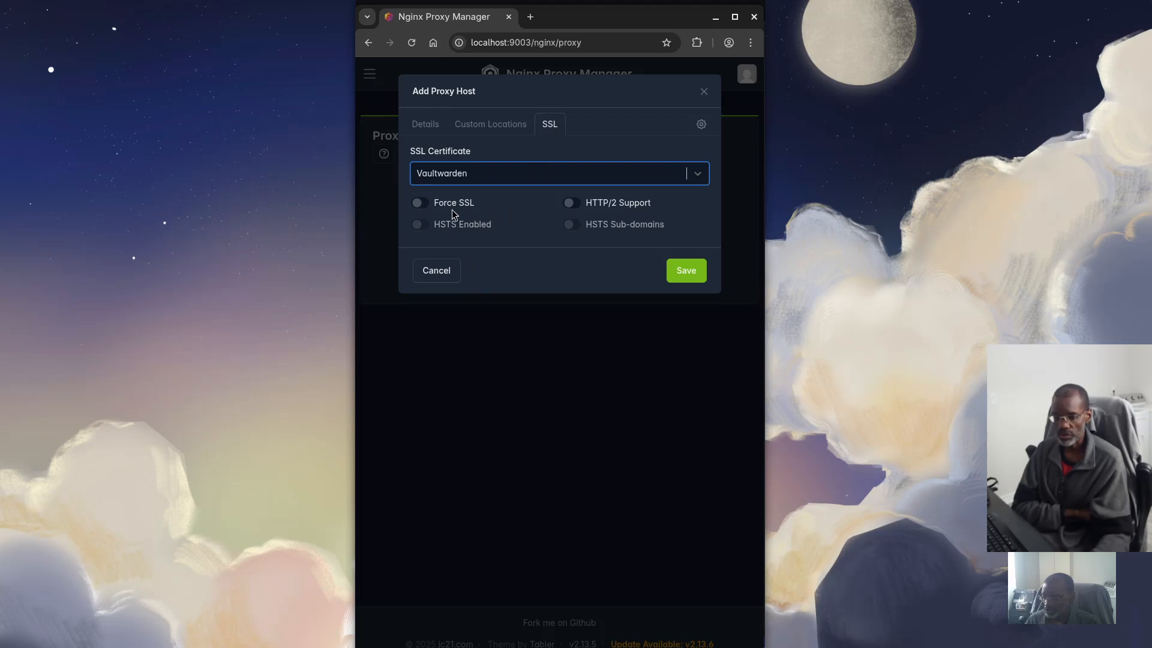
left_click(422, 204)
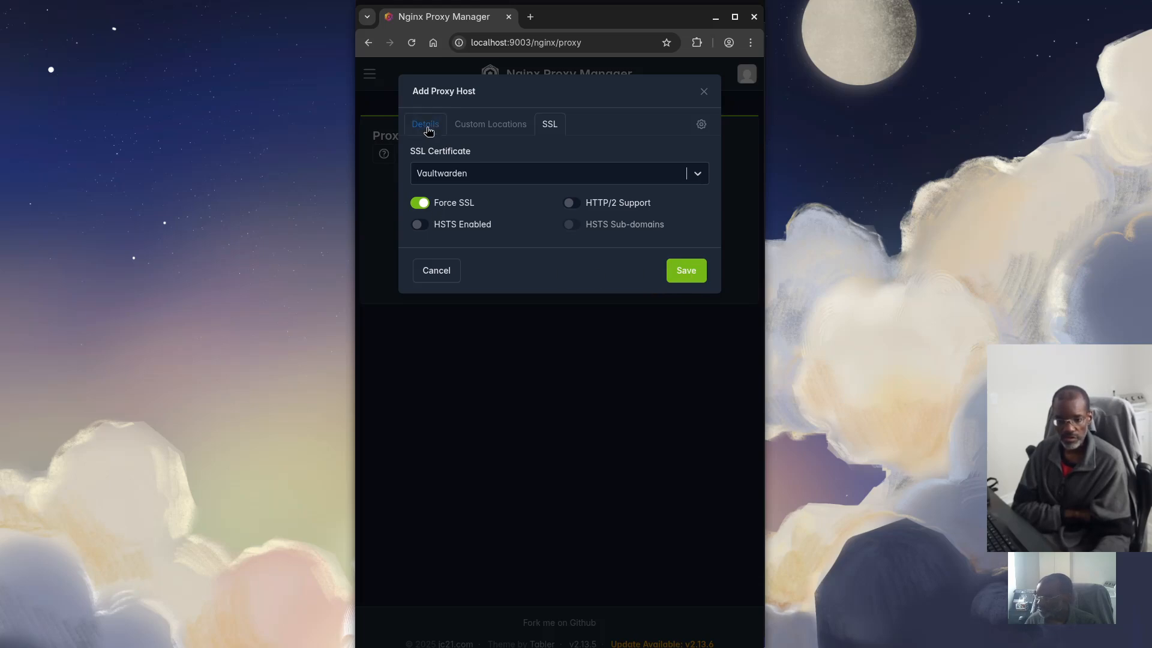
Add vw.domain.tld as the domain name on Details and save the proxy host
left_click(433, 130)
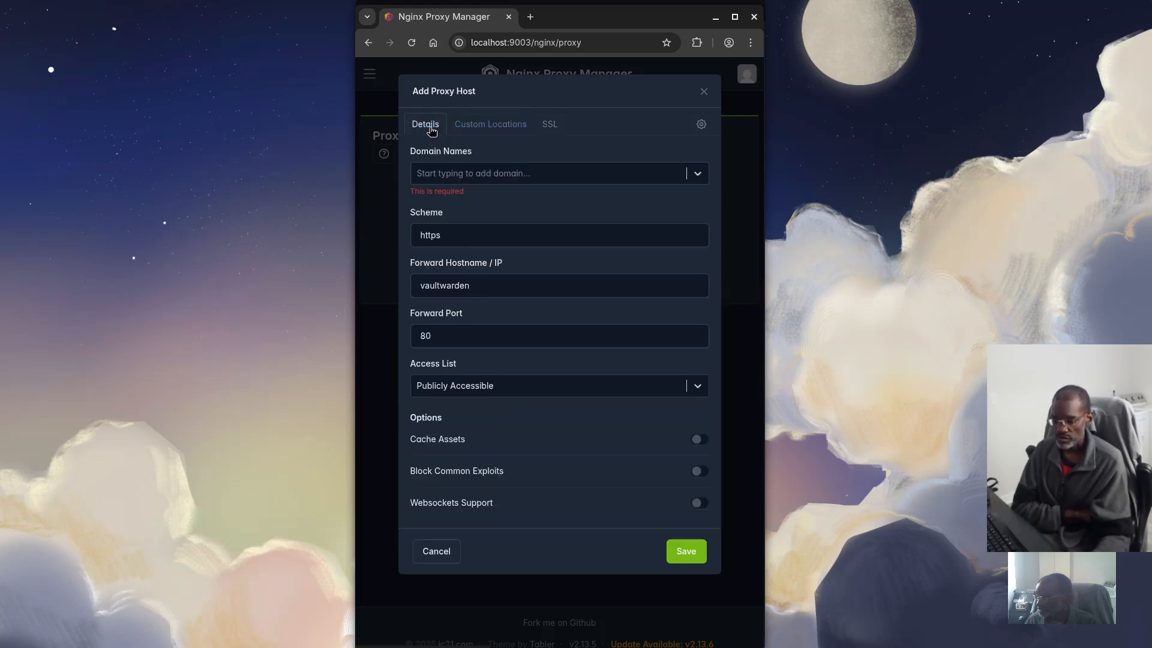
left_click(451, 177)
type("v")
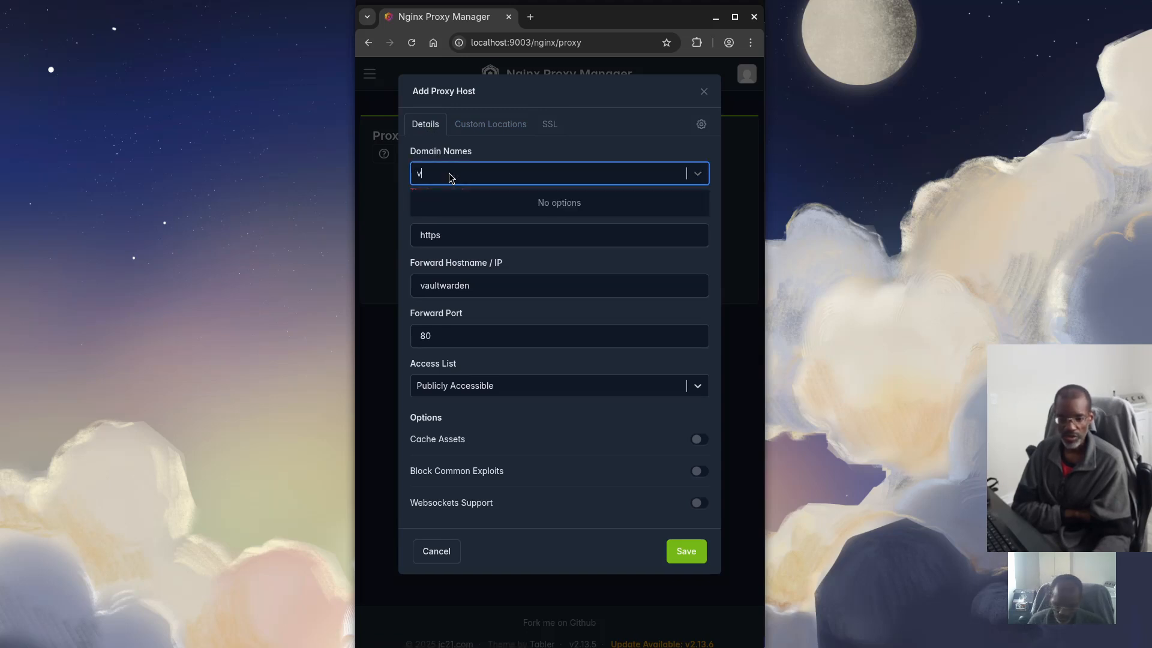
type("w.do")
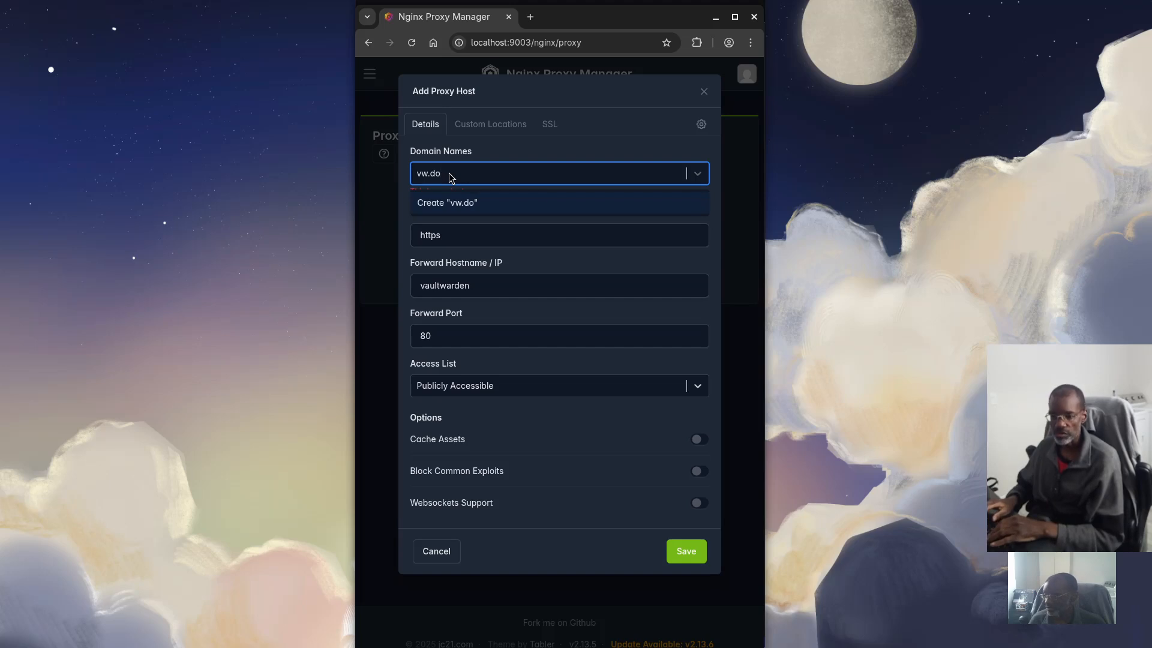
type("main")
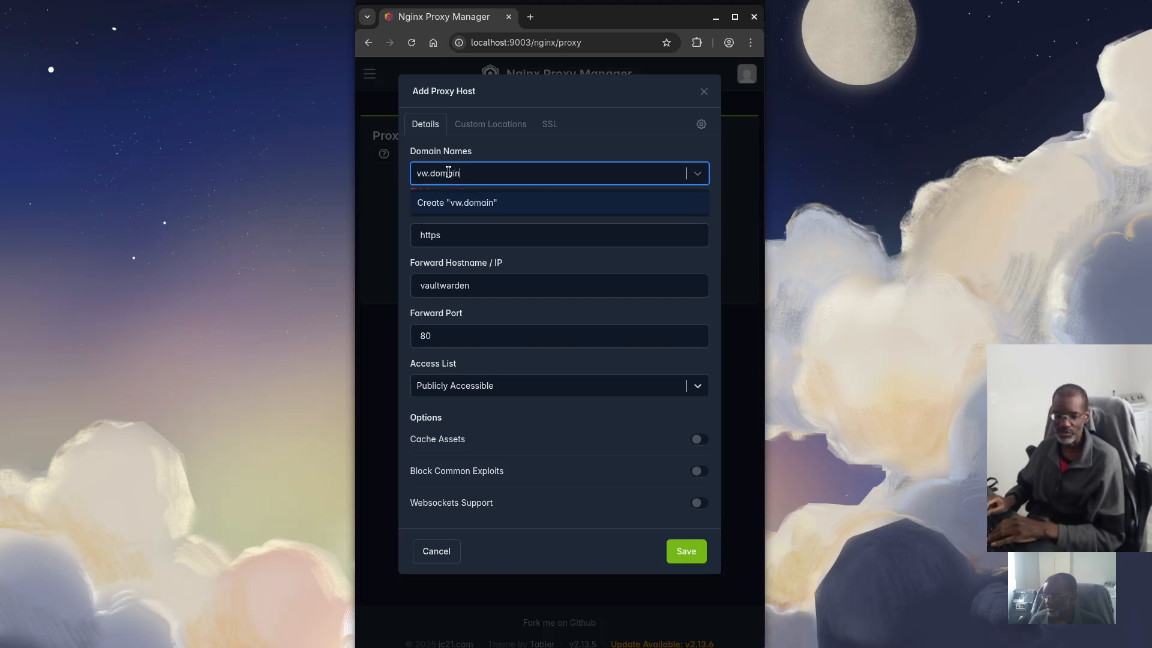
type(".tld")
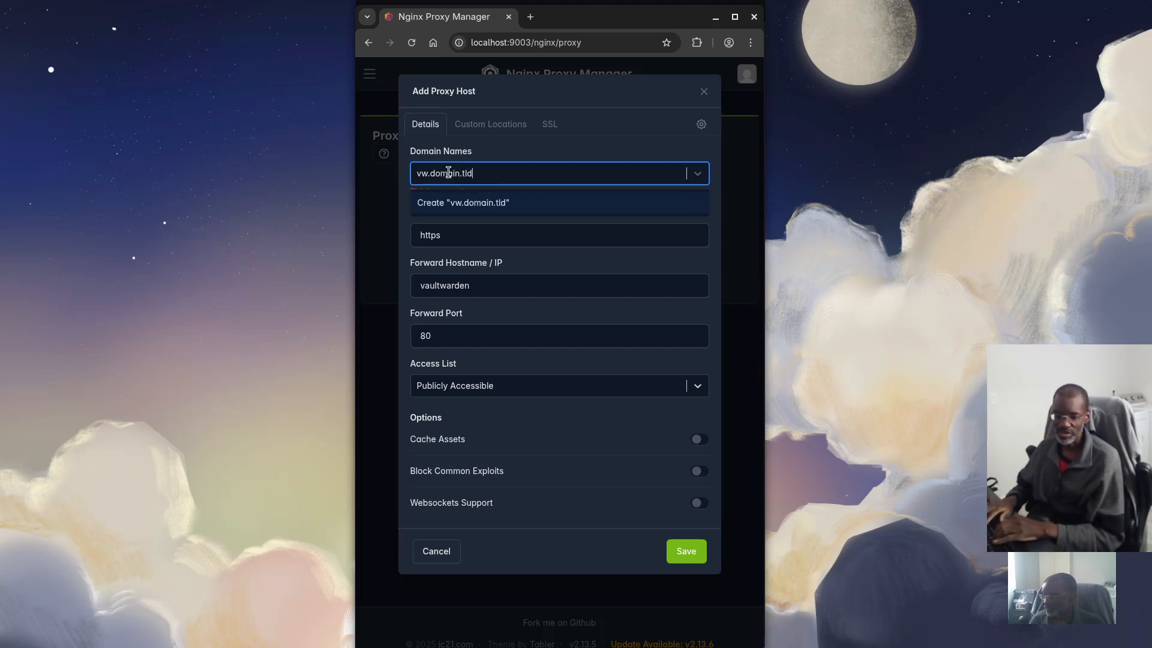
key("Return")
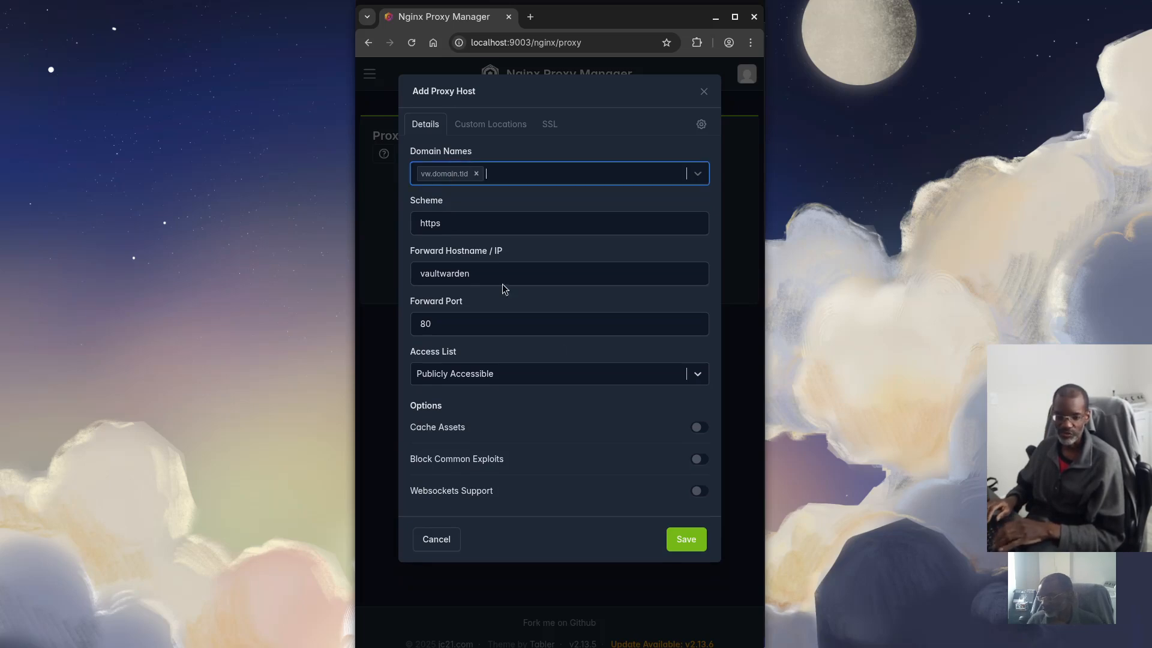
left_click(682, 540)
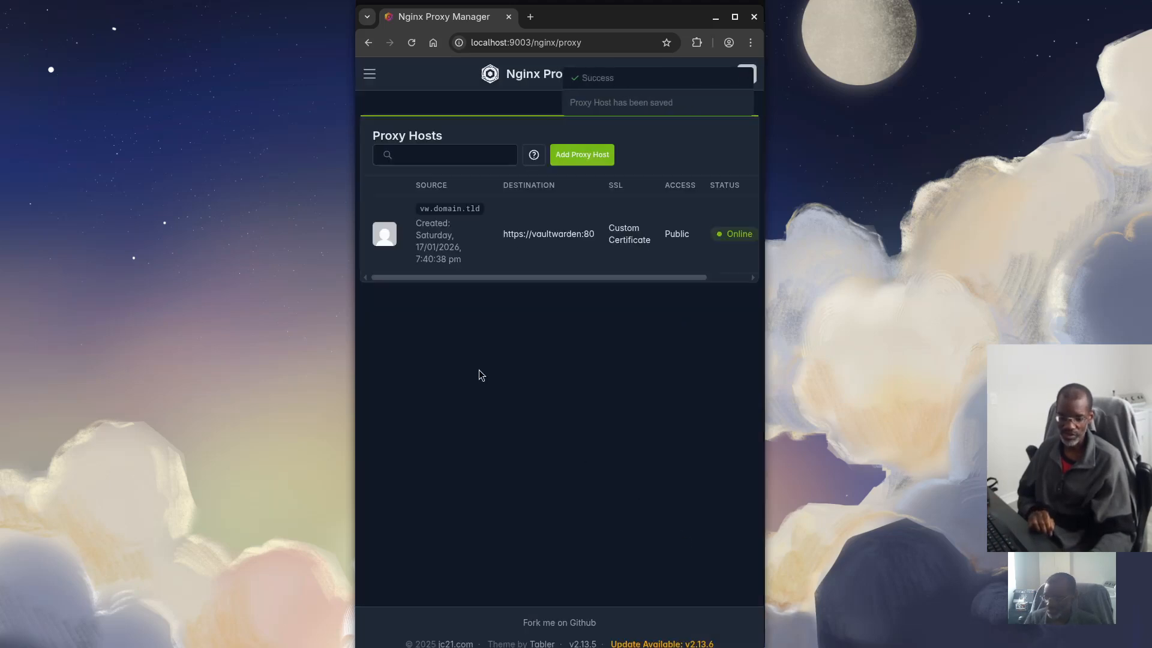
Check the Online vw.domain.tld host row and its actions menu, then open a new browser tab
left_click_drag(510, 278, 590, 278)
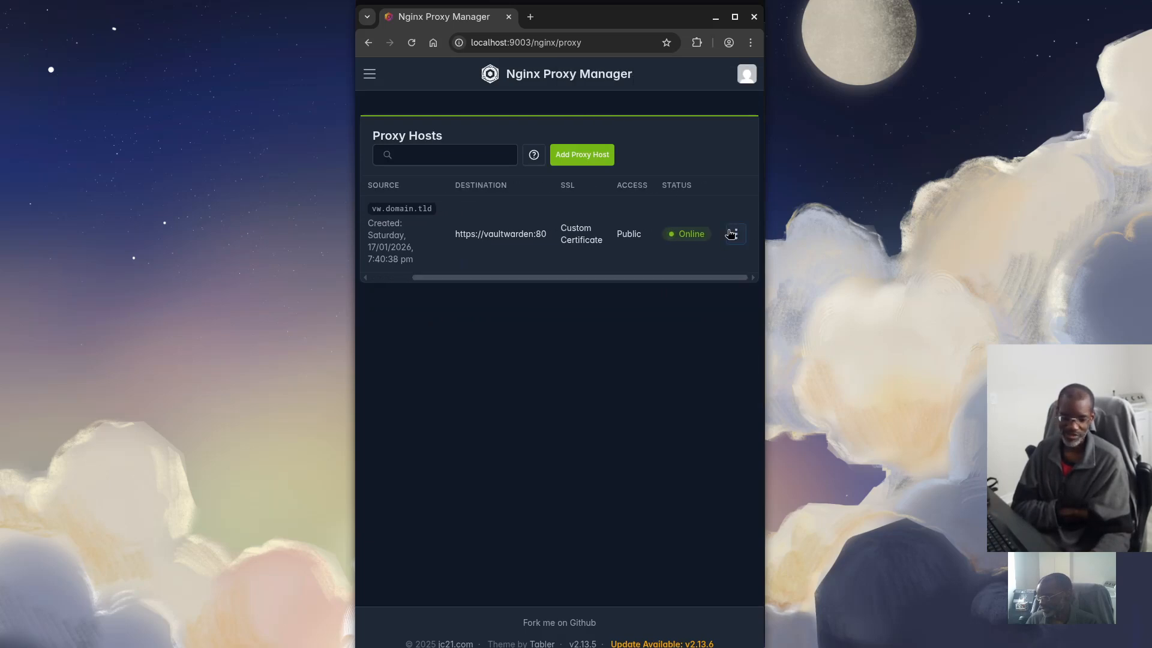
left_click(735, 233)
left_click(562, 314)
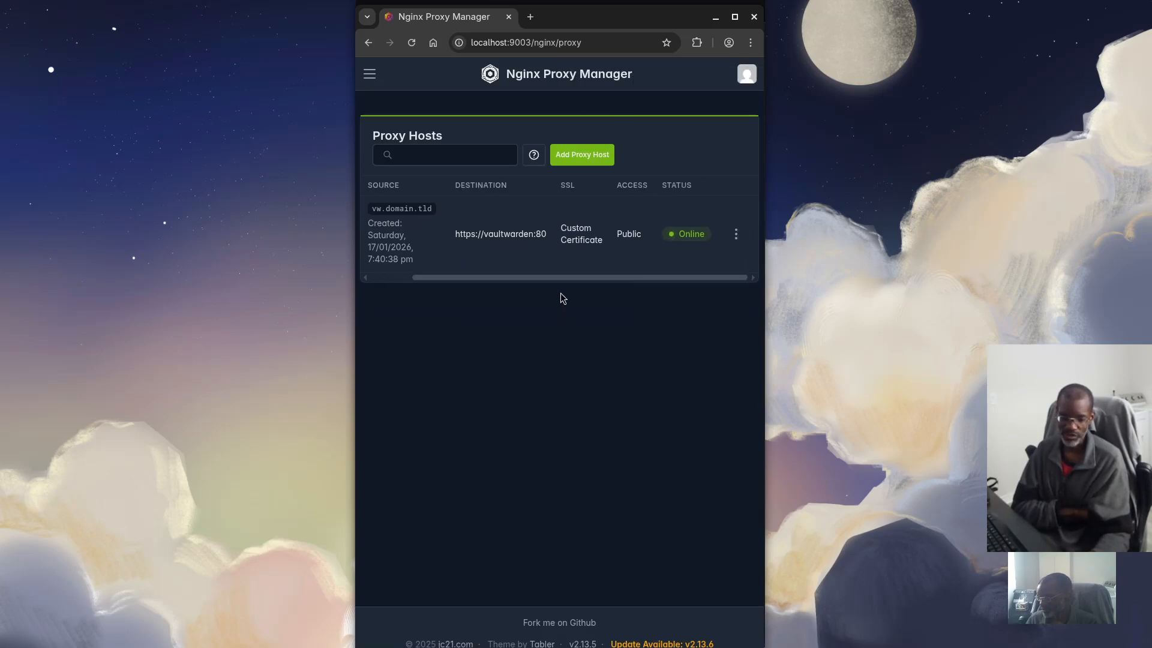
left_click_drag(570, 280, 513, 232)
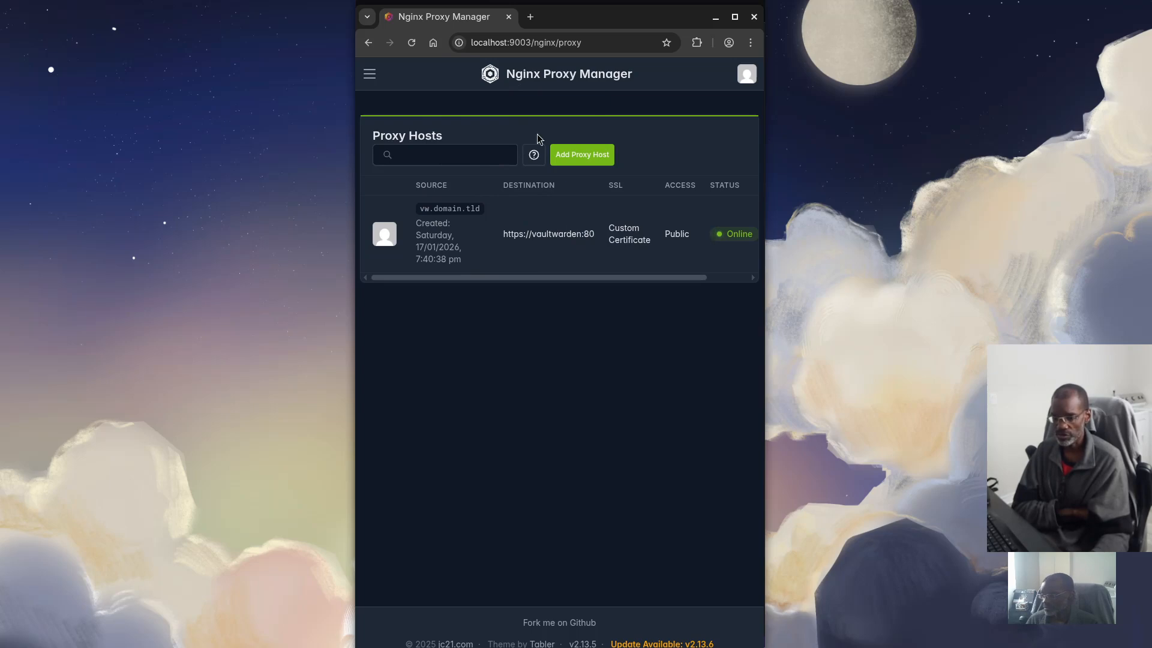
left_click(530, 17)
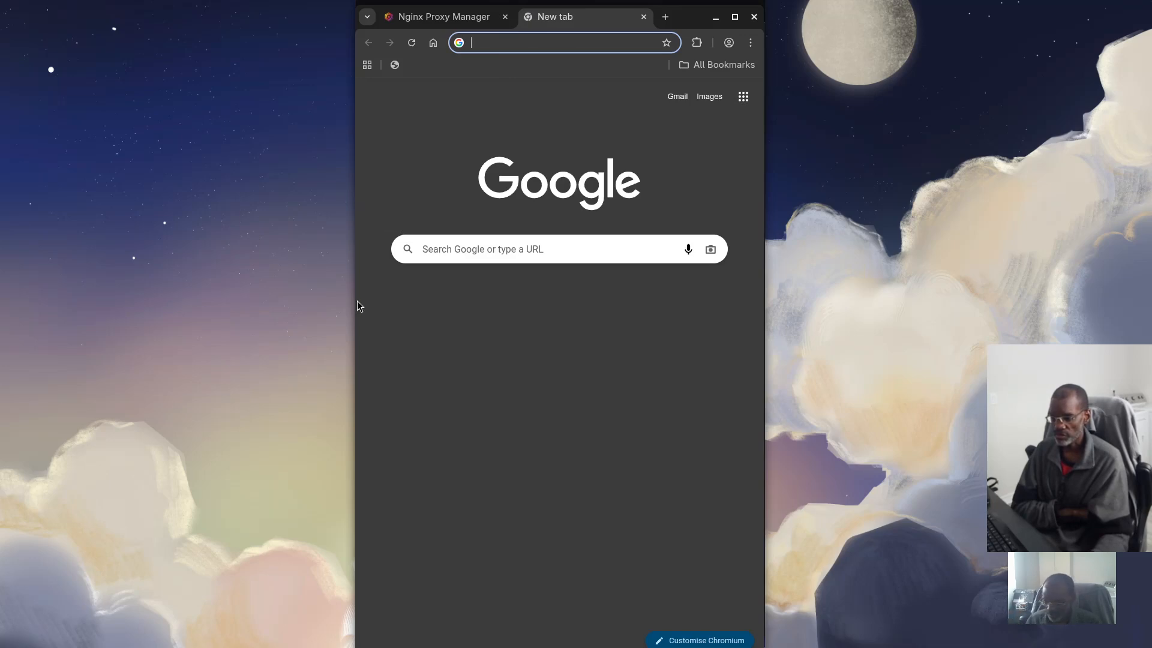
type("http")
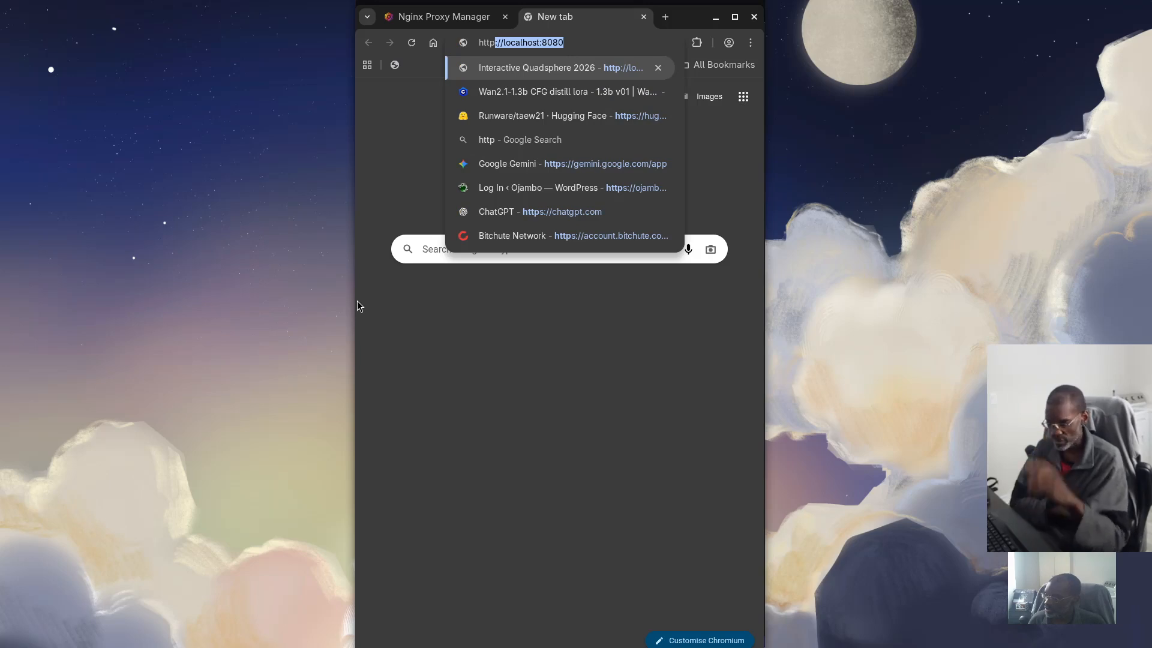
type("://localhost:")
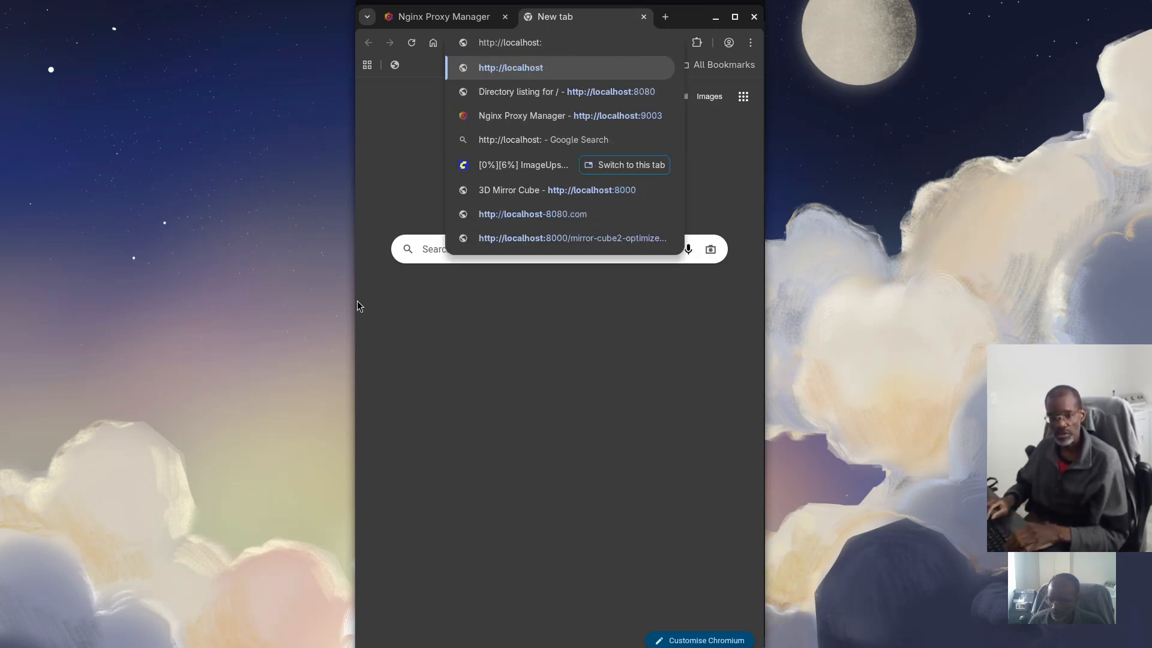
type("9000")
key("Return")
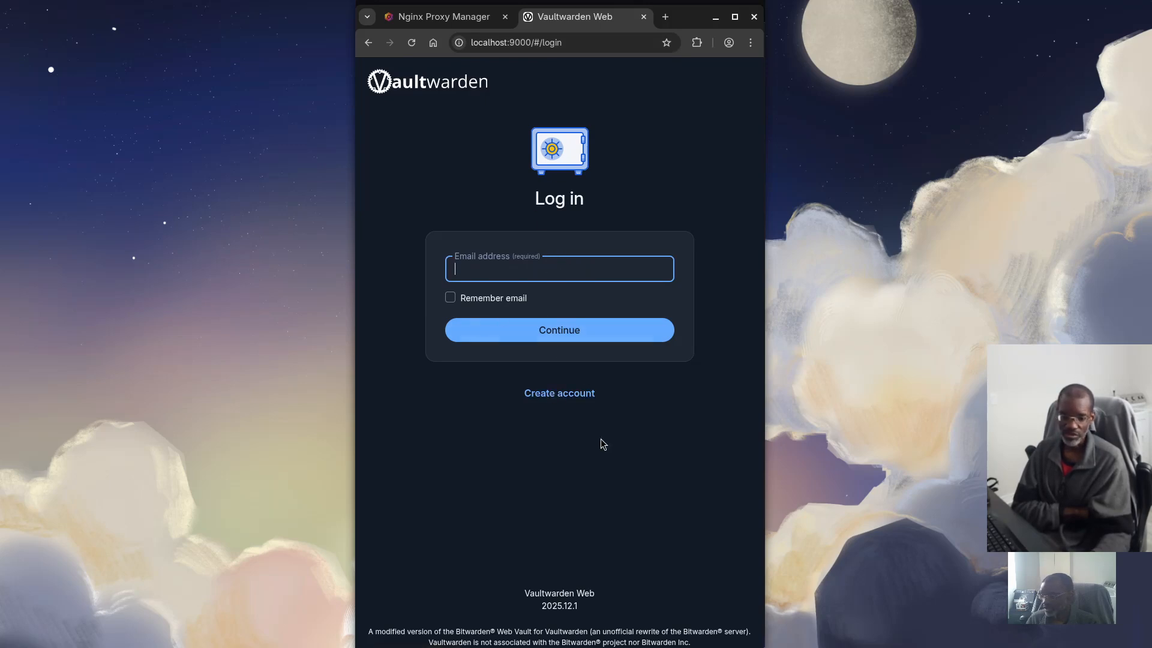
left_click(572, 396)
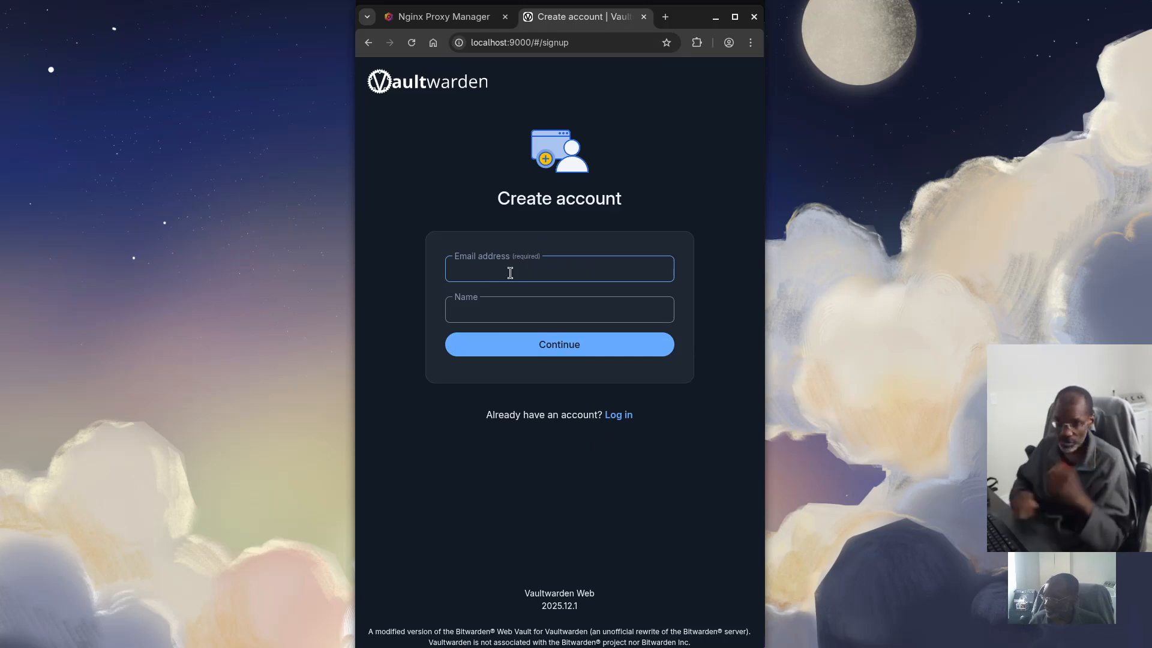
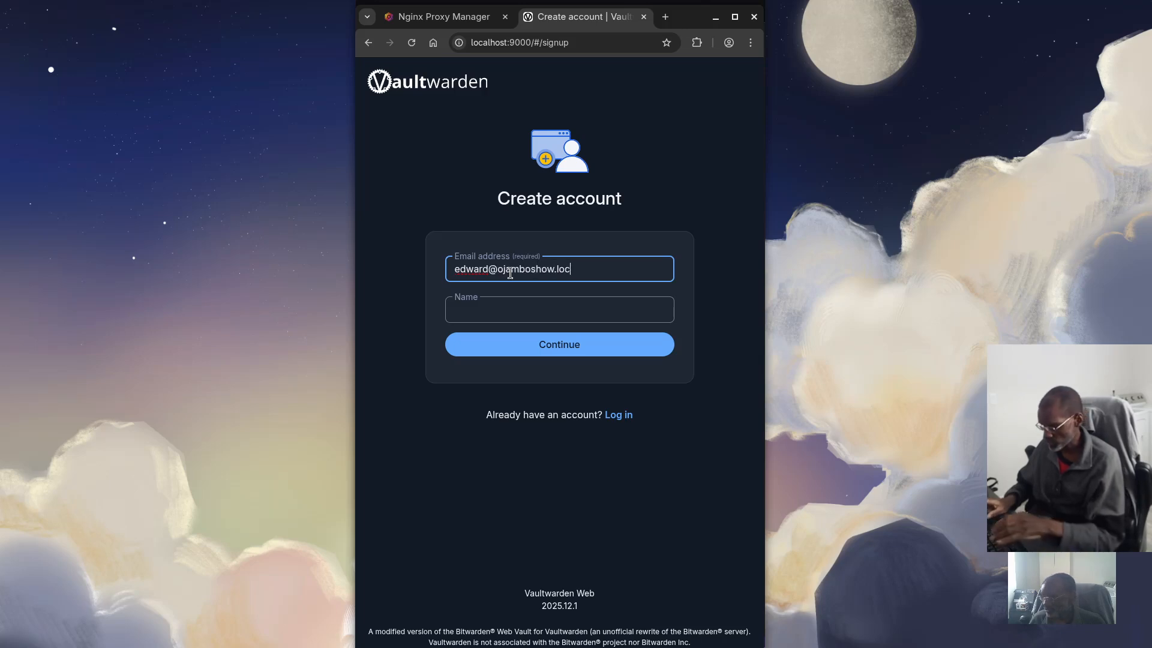
left_click(495, 312)
type("Edward")
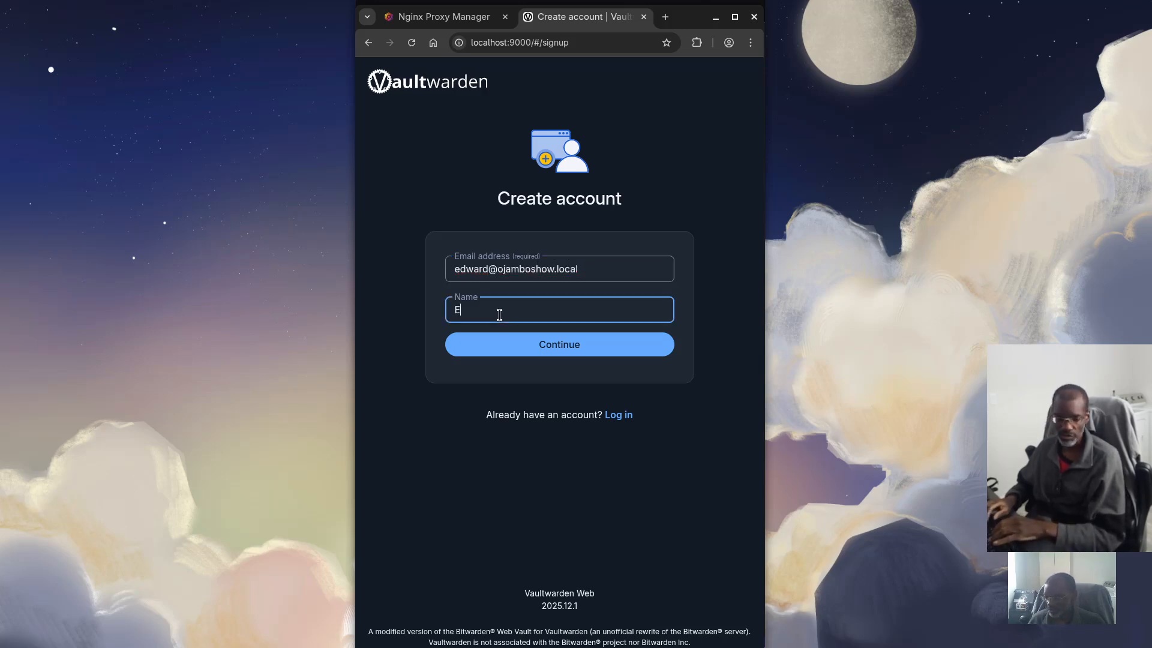
left_click(560, 346)
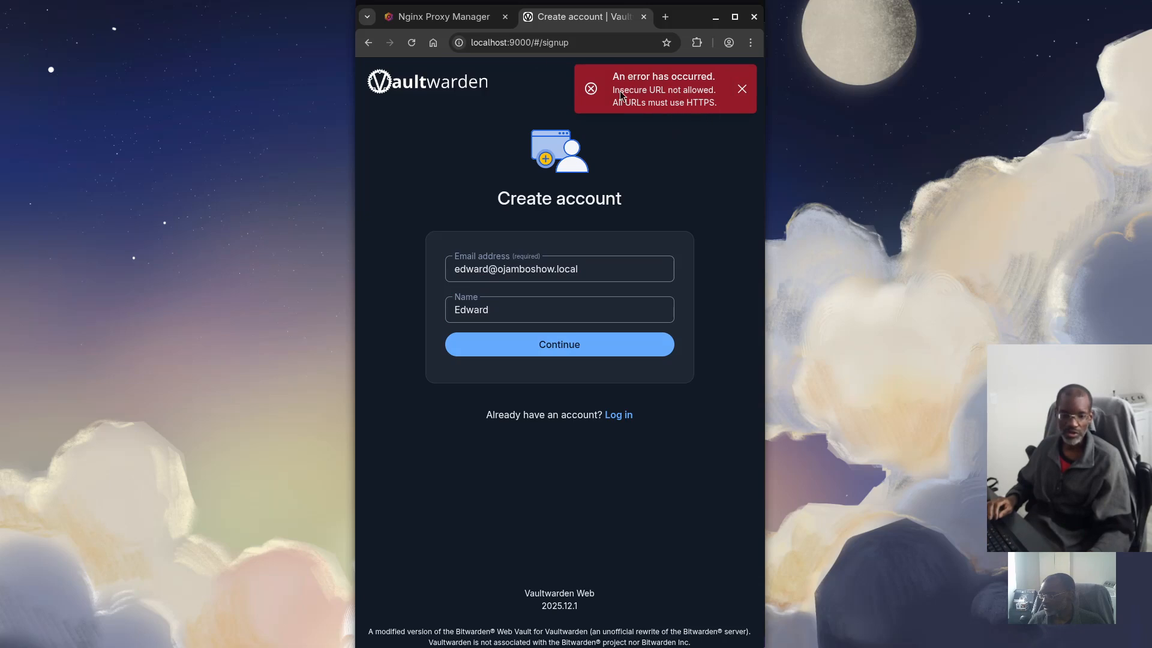
left_click(481, 42)
left_click(481, 42)
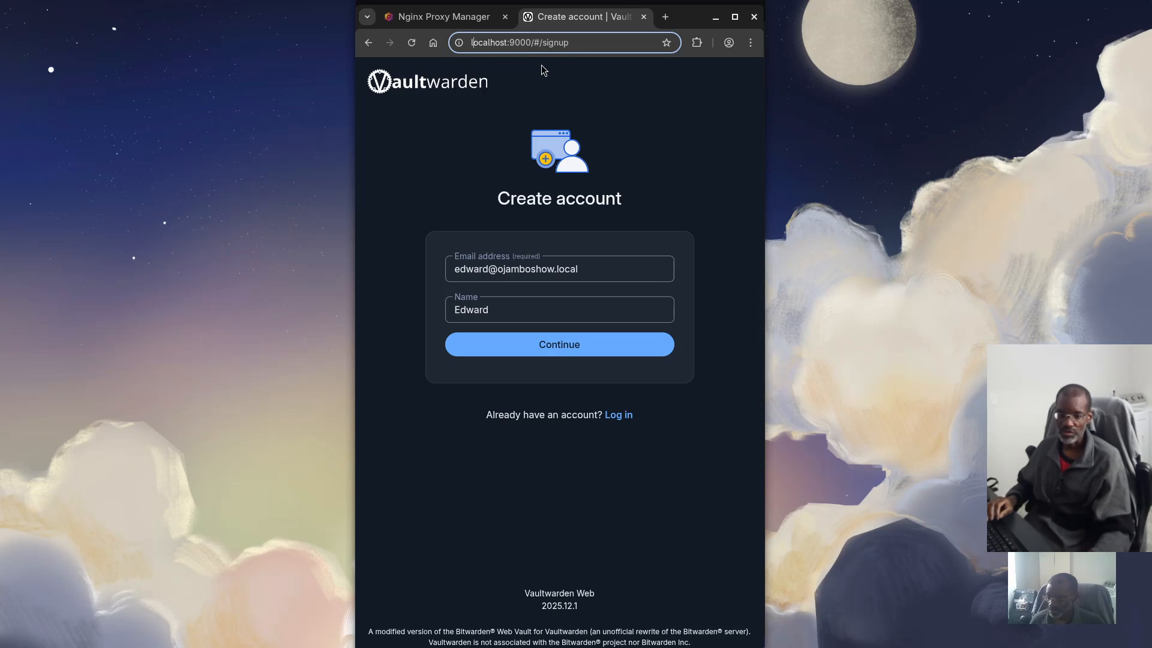
type("https")
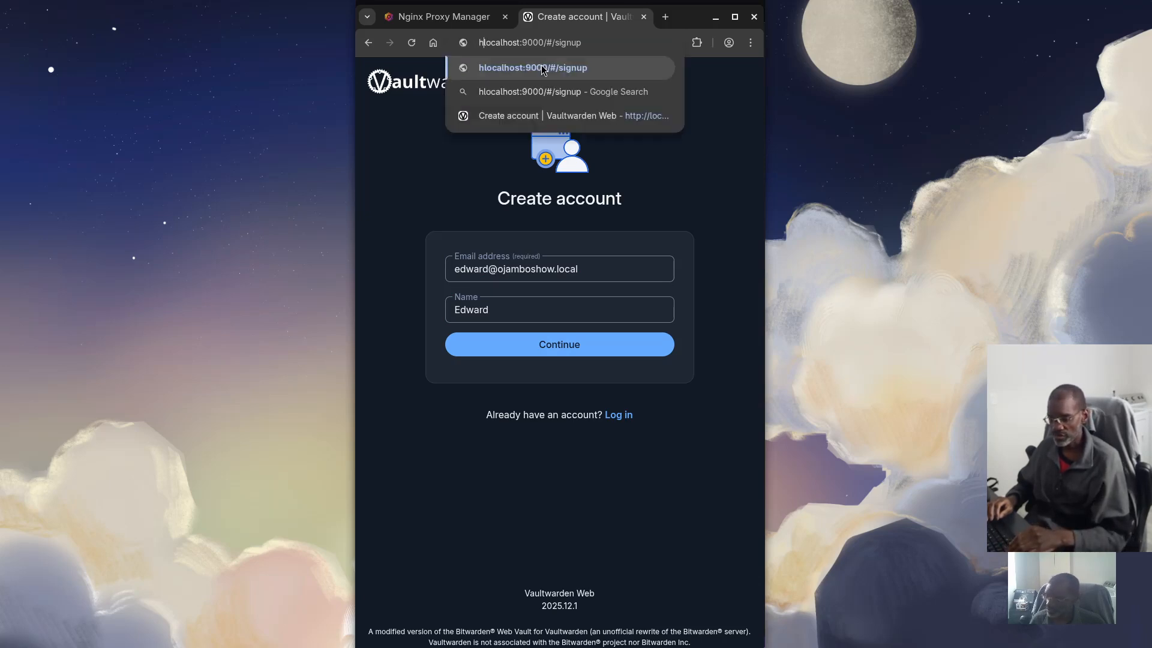
type("://")
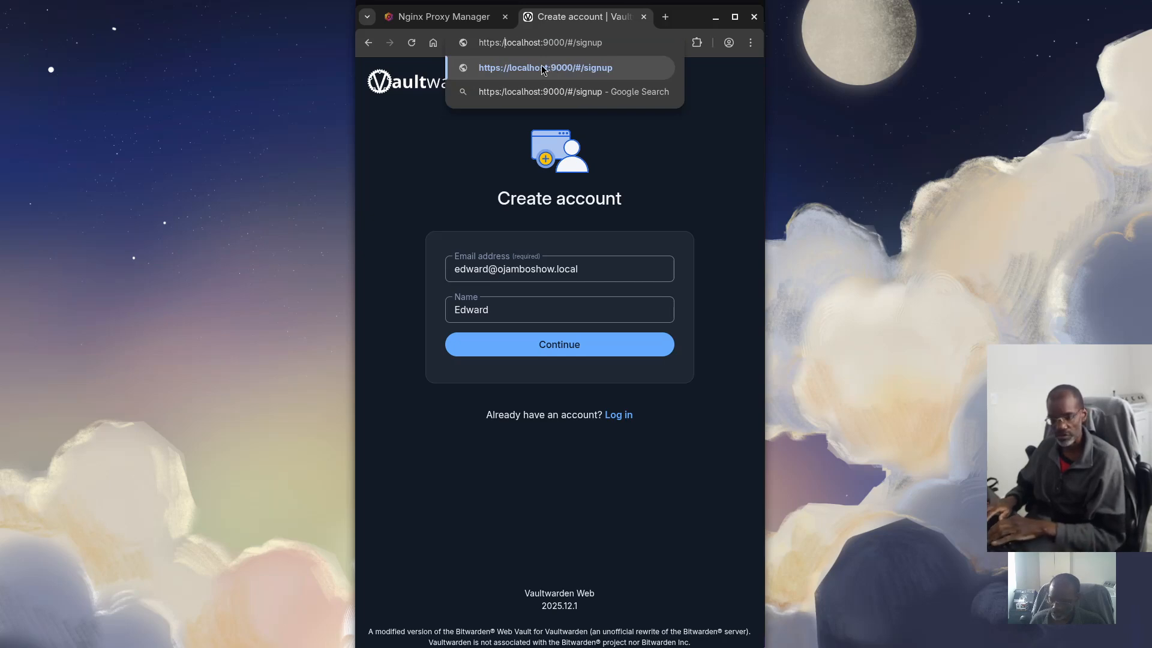
key("Return")
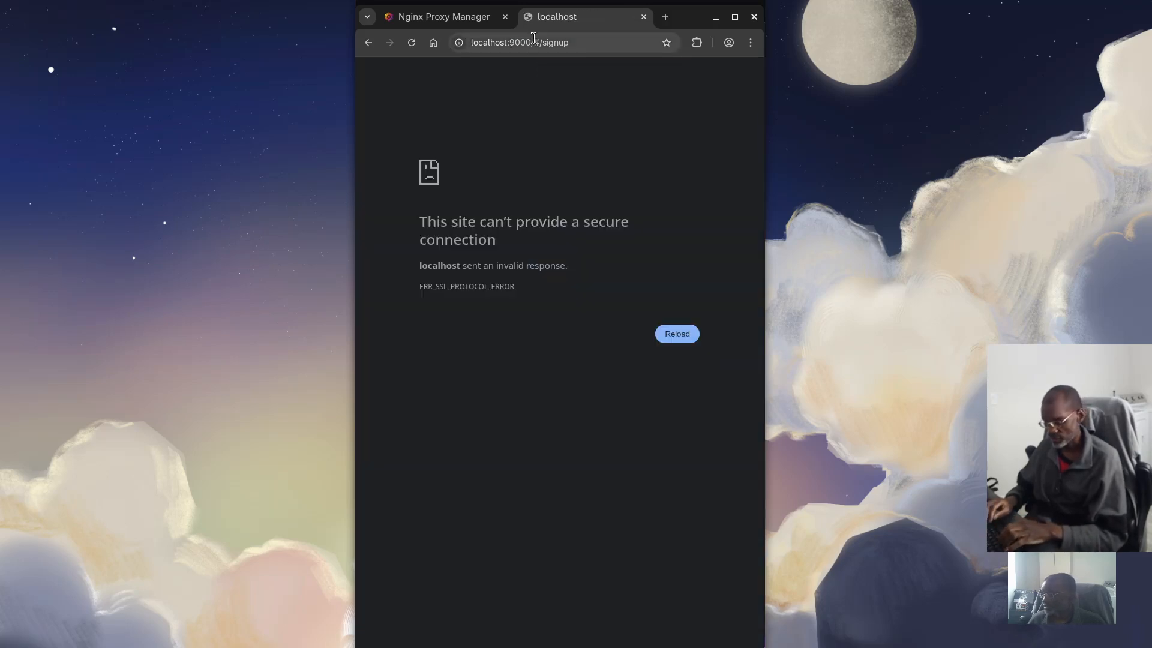
left_click_drag(554, 42, 638, 56)
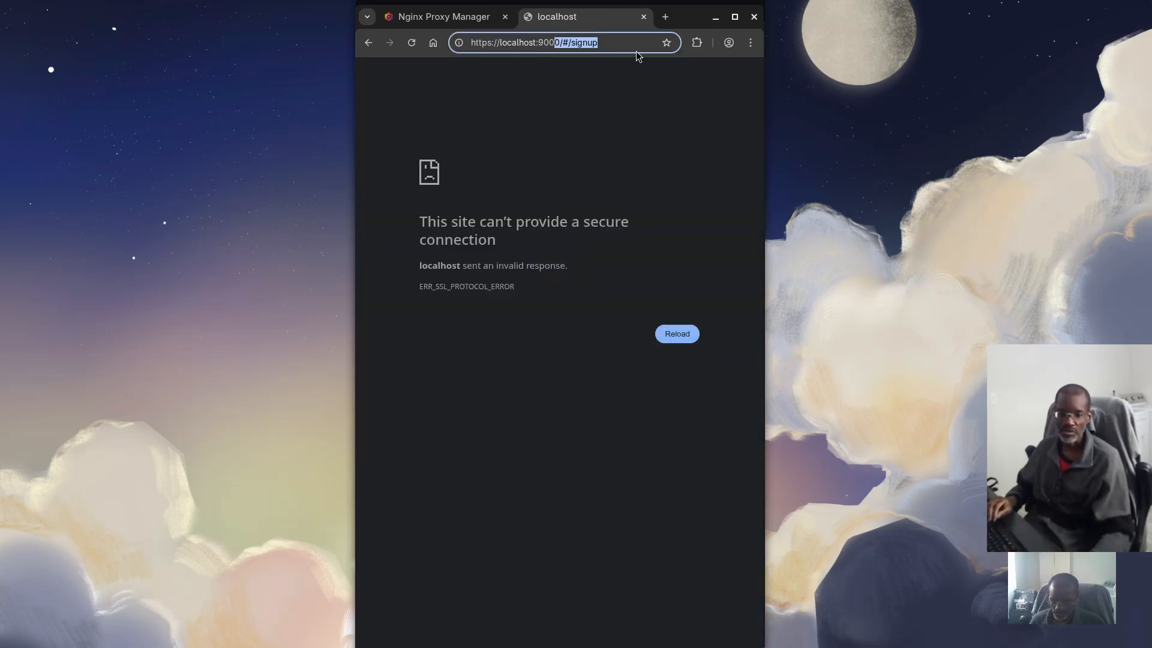
type("1")
key("Return")
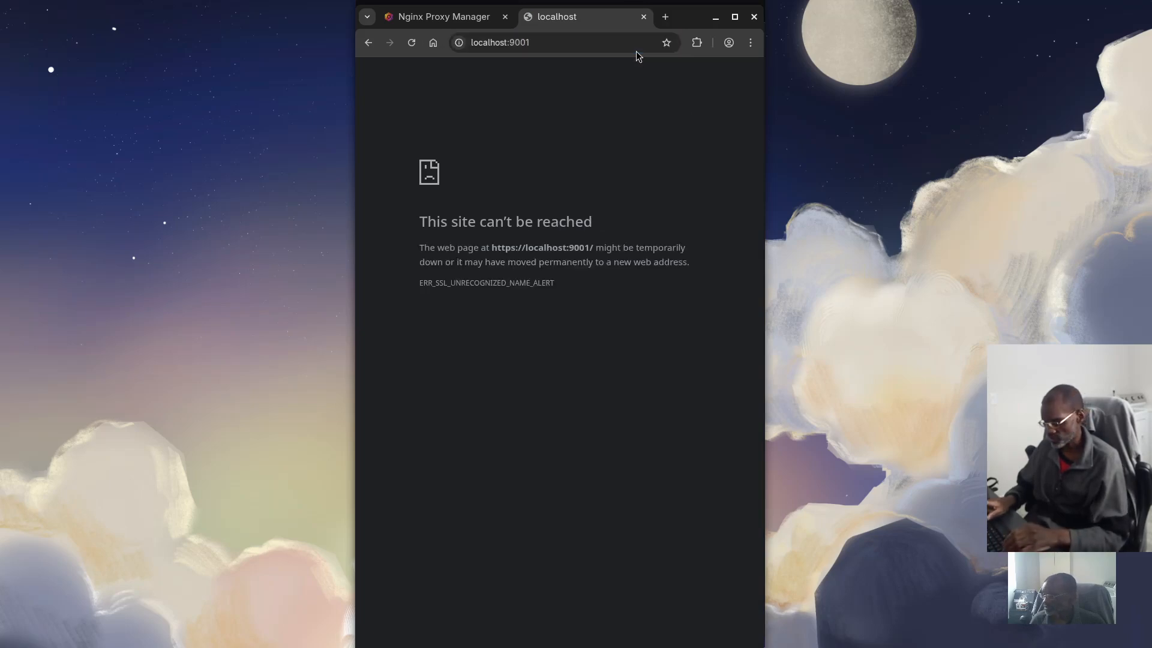
left_click(543, 51)
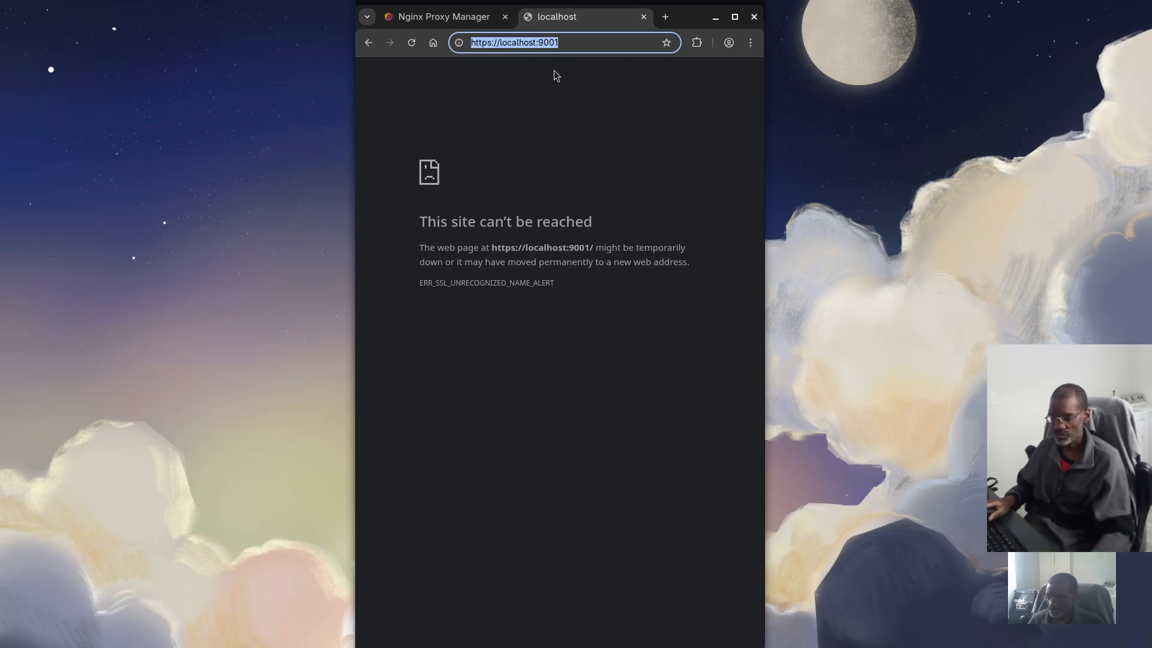
left_click(454, 17)
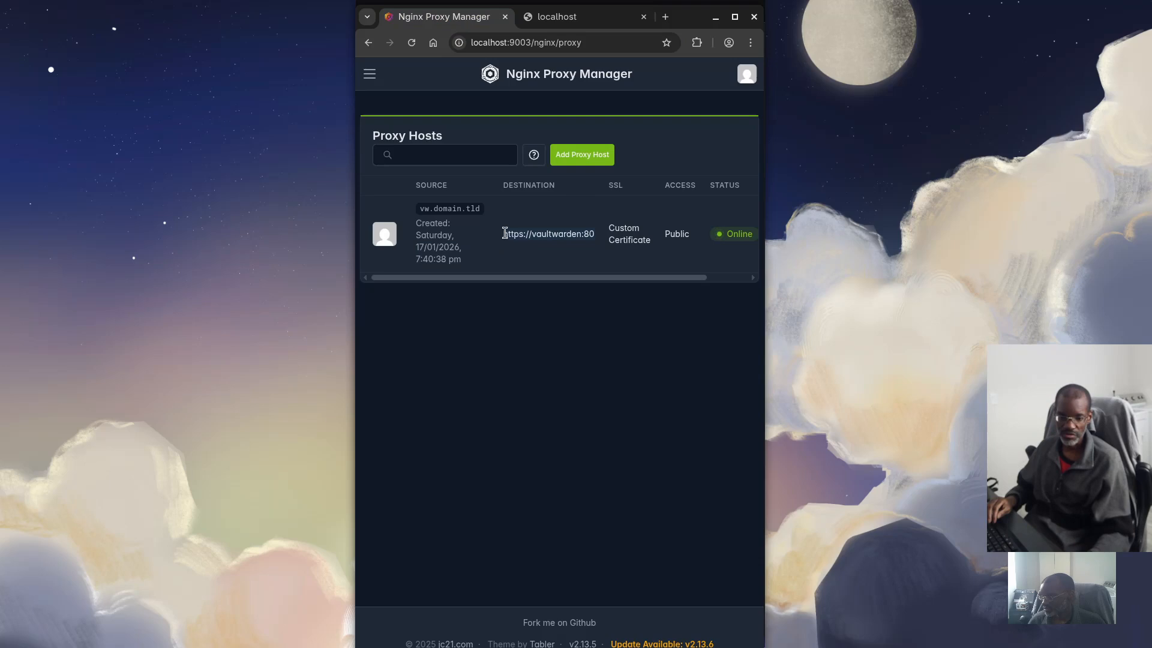
left_click(549, 18)
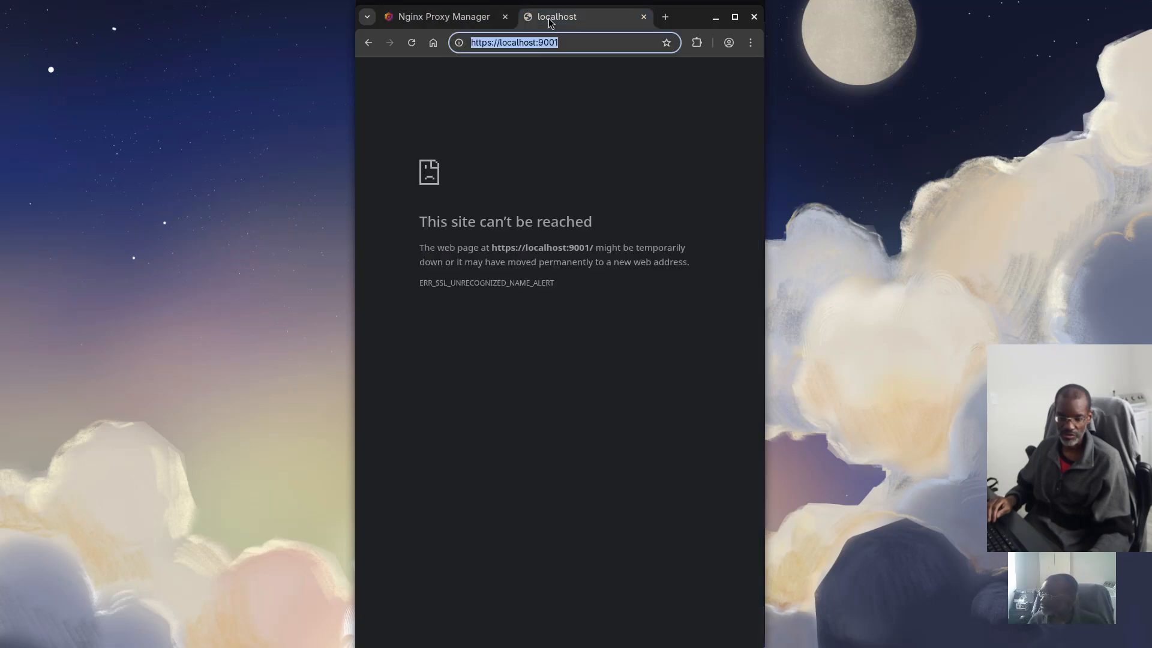
triple_click(524, 44)
type("https://vaultwarden:80")
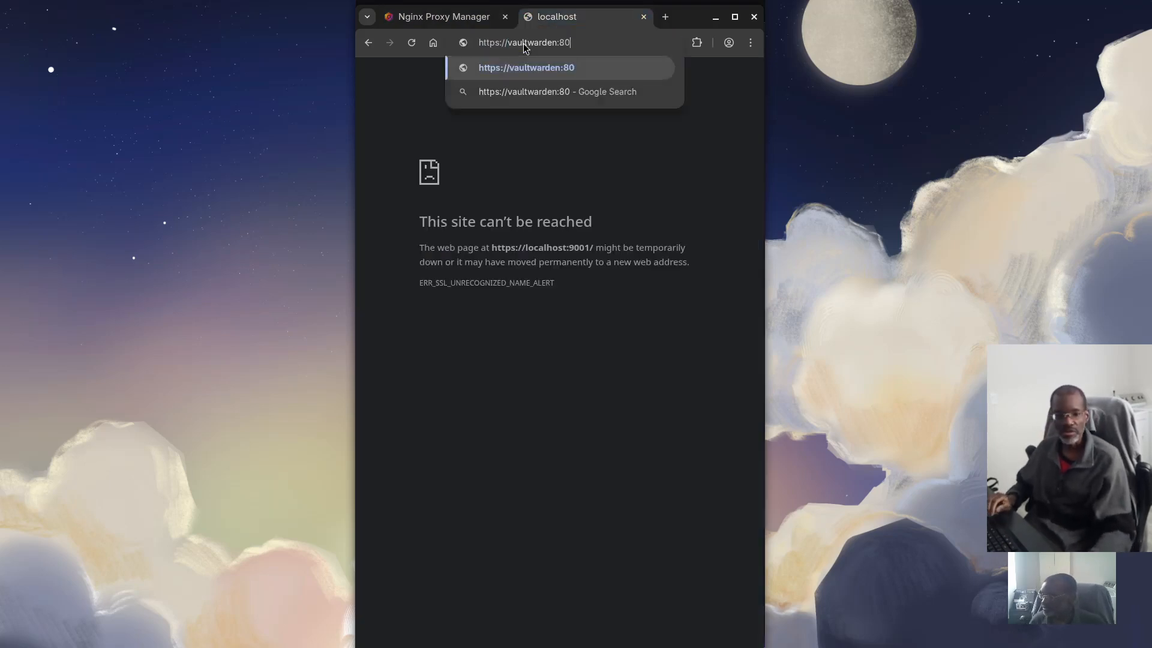
key("Return")
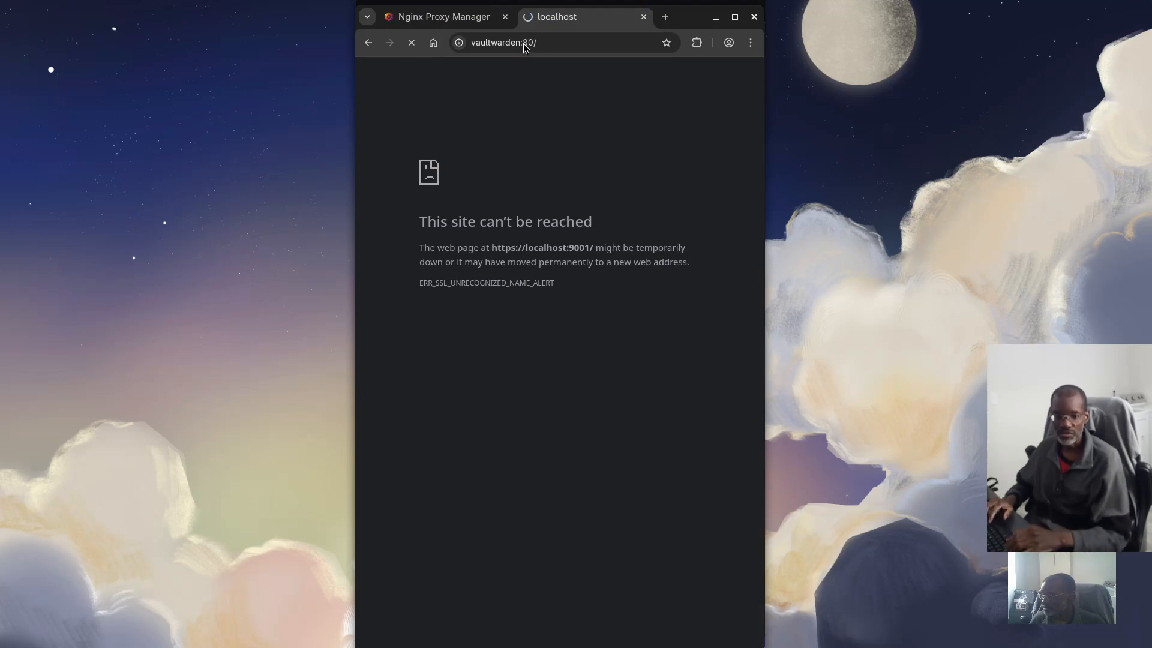
Retry the vaultwarden address without the :80 port, then stop the load
left_click(550, 44)
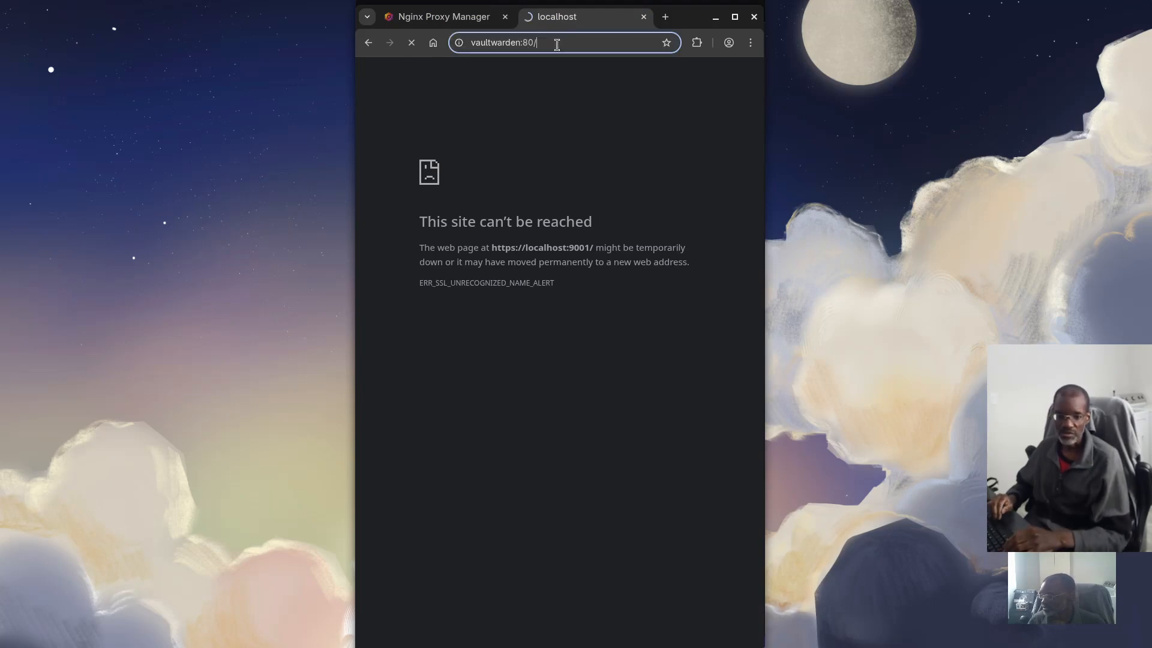
left_click(581, 39)
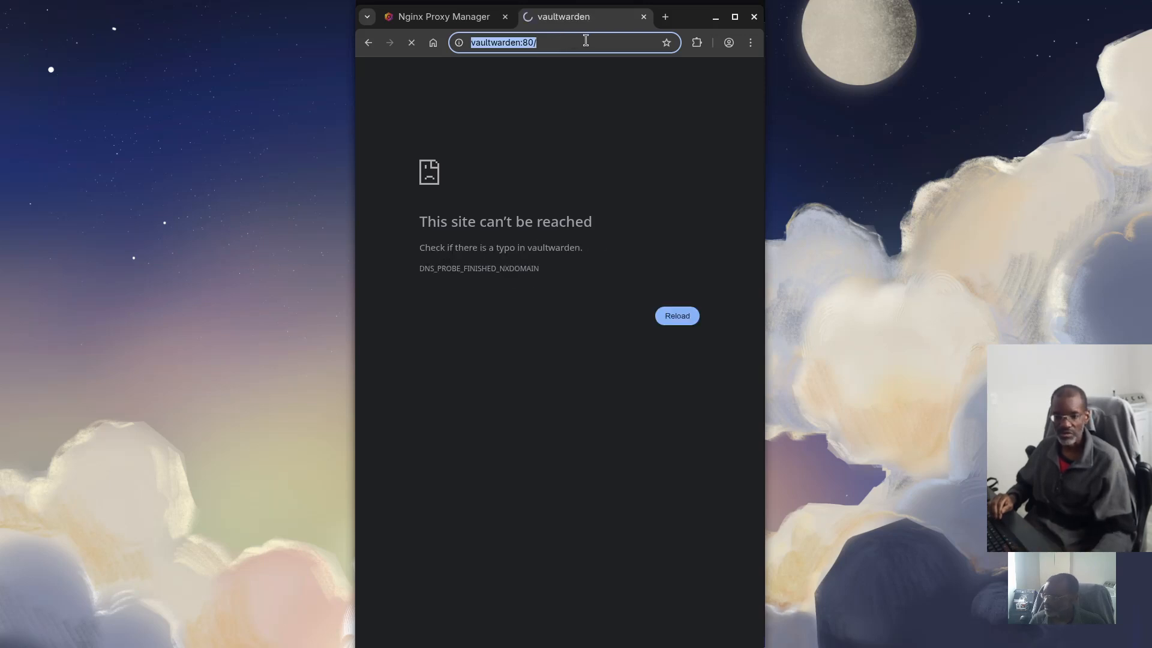
left_click(586, 41)
key("BackSpace")
key("BackSpace")
key("BackSpace")
key("BackSpace")
key("Return")
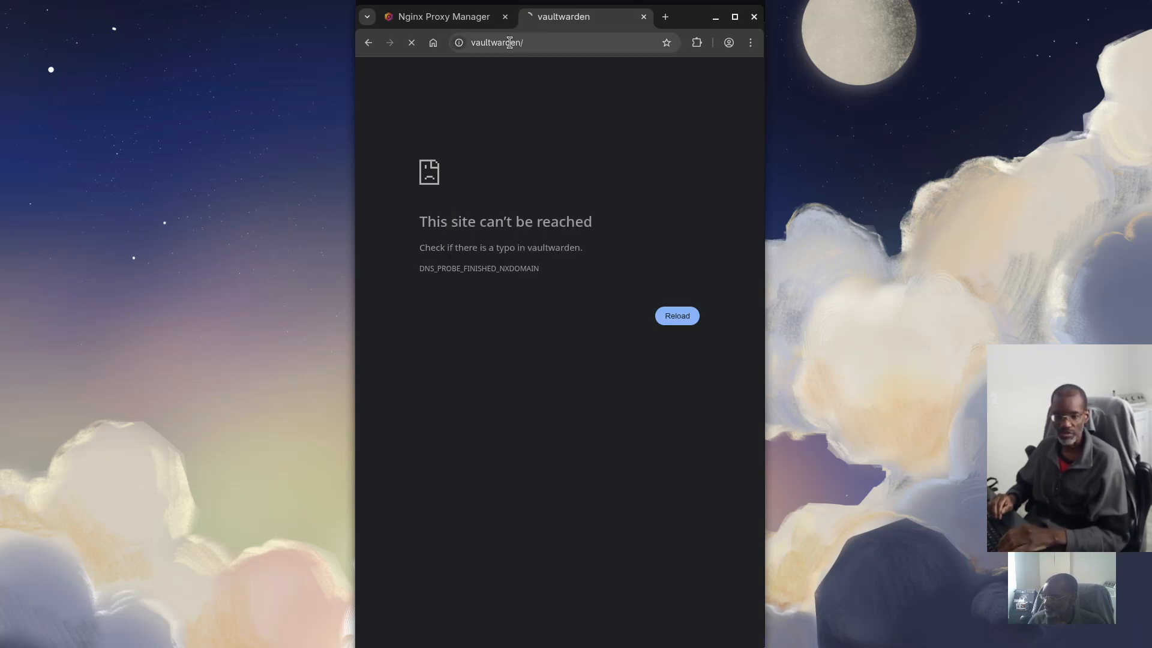
left_click(413, 42)
double_click(549, 43)
key("BackSpace")
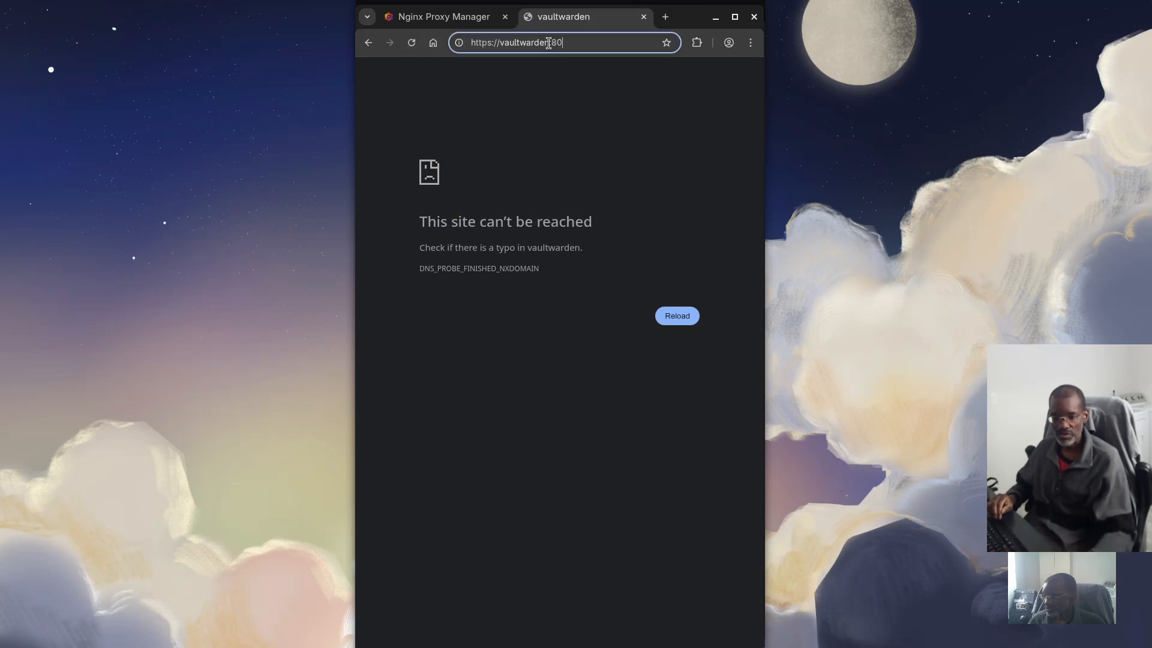
key("ctrl+a")
type("https")
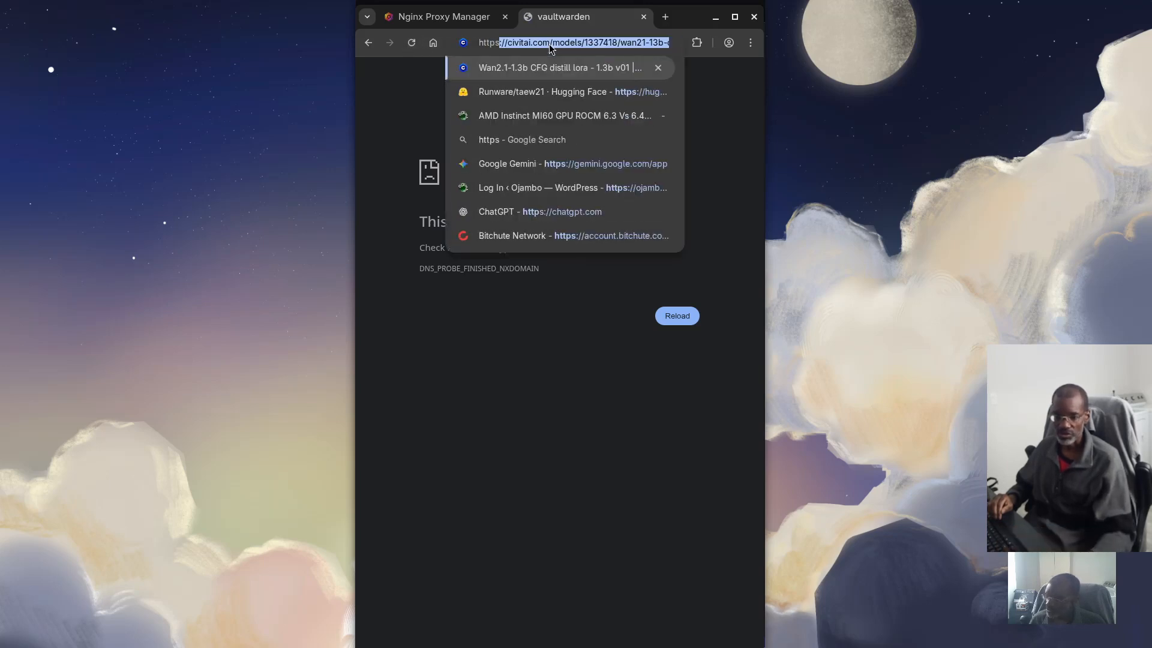
type("://v")
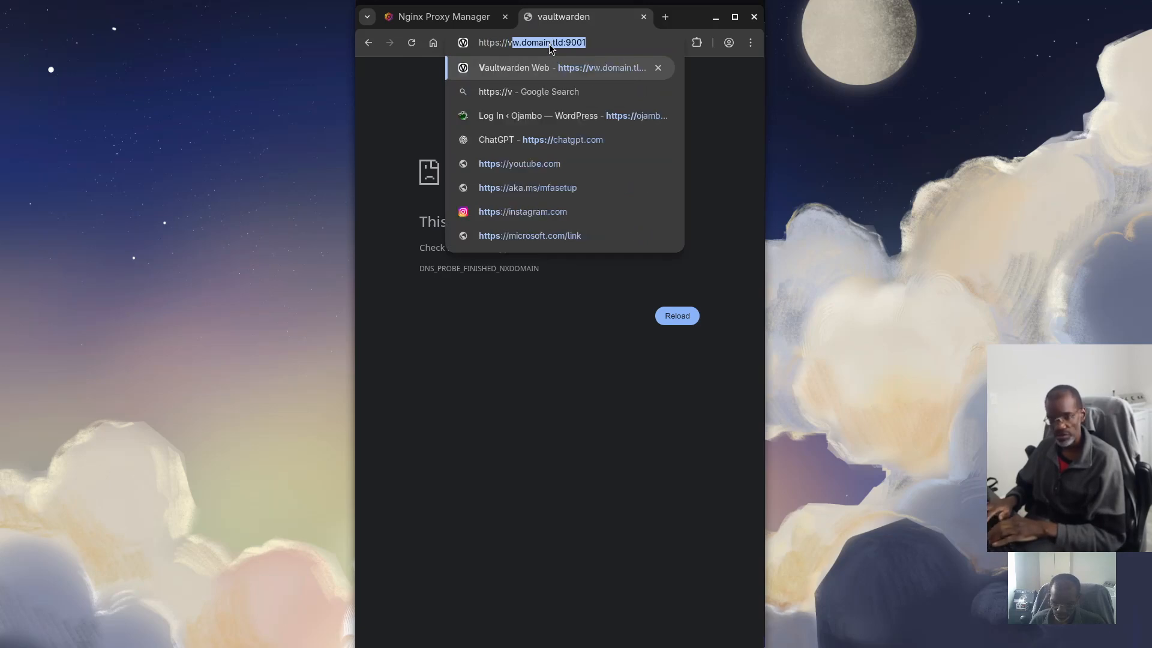
type("w.domain.tld")
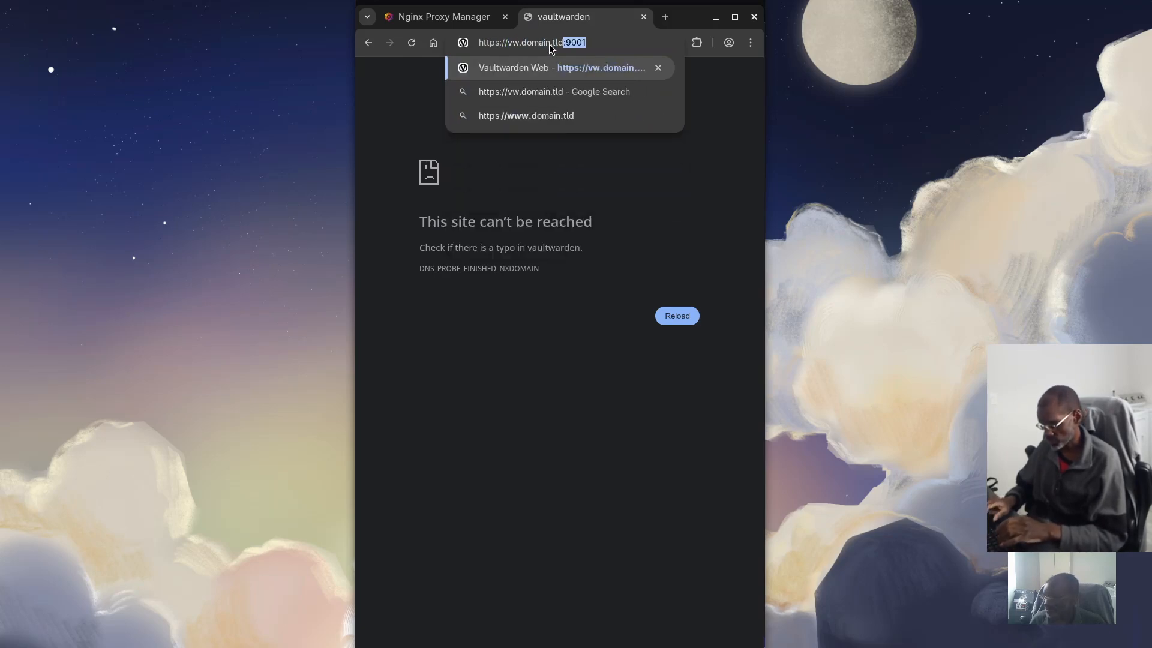
key("Delete")
key("Return")
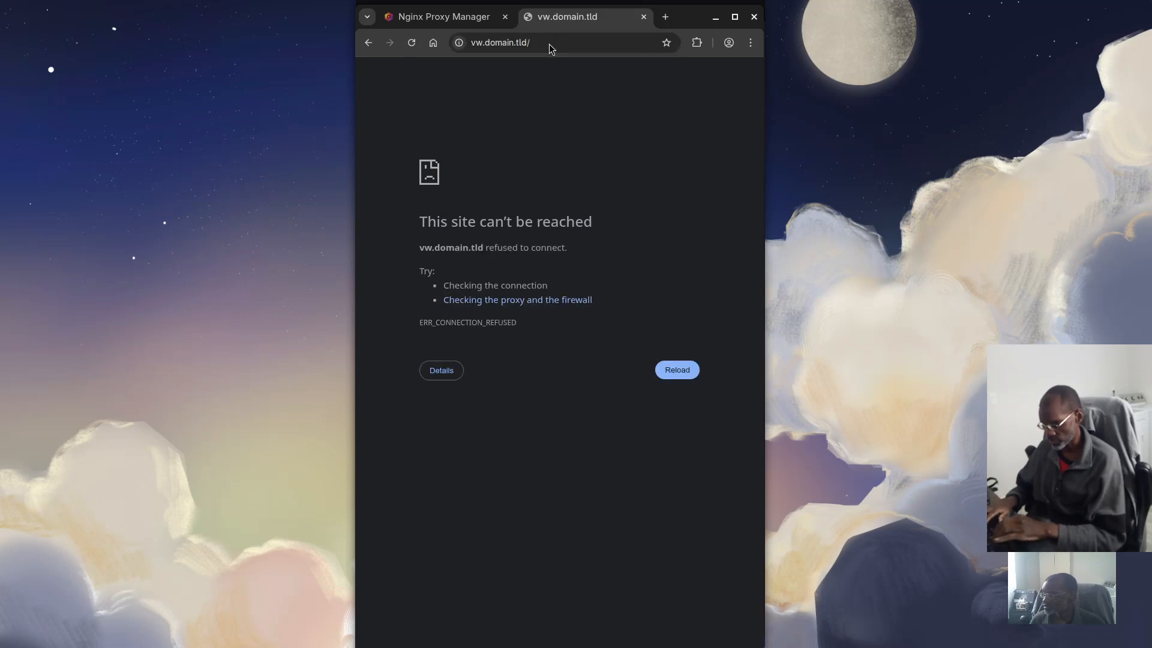
Try the address vw.domain.tl on port 9000
left_click(550, 43)
left_click(567, 44)
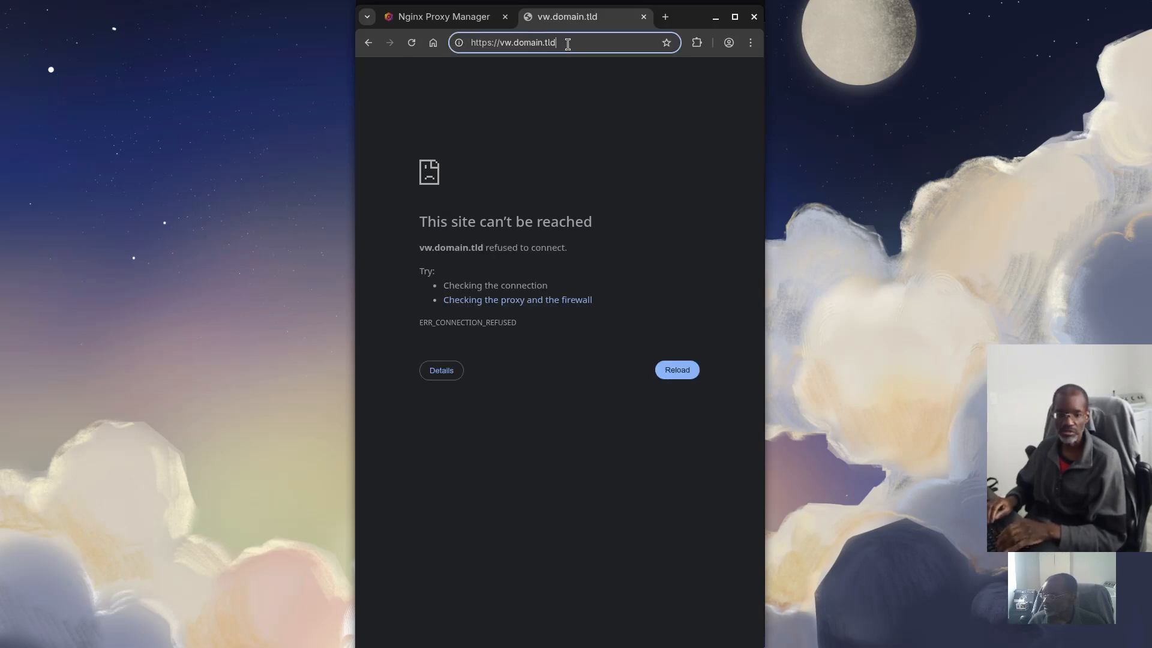
key("BackSpace")
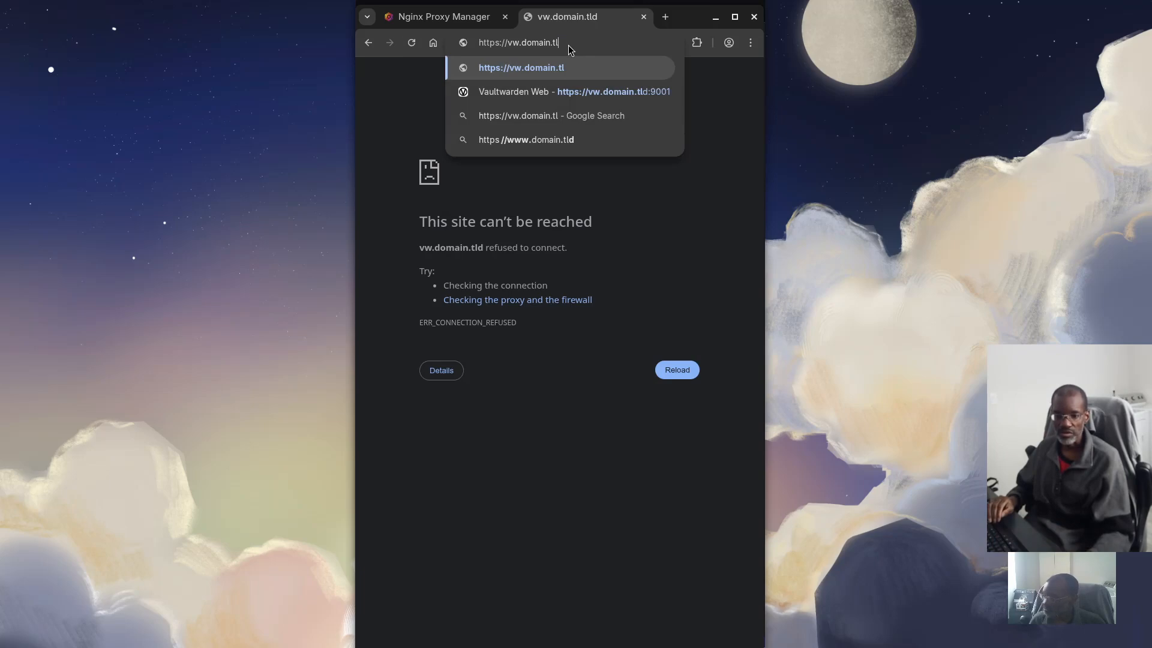
type(":9000")
key("Return")
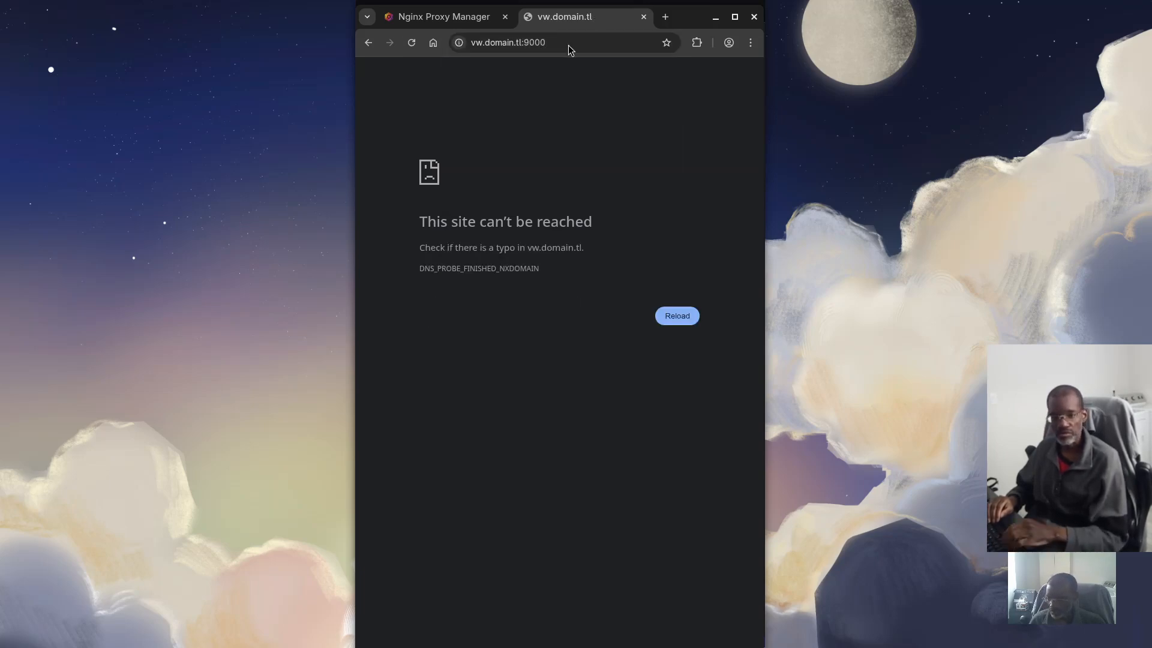
Restore the domain to vw.domain.tld, drop the :9000 port, and reload
left_click(524, 42)
left_click(524, 42)
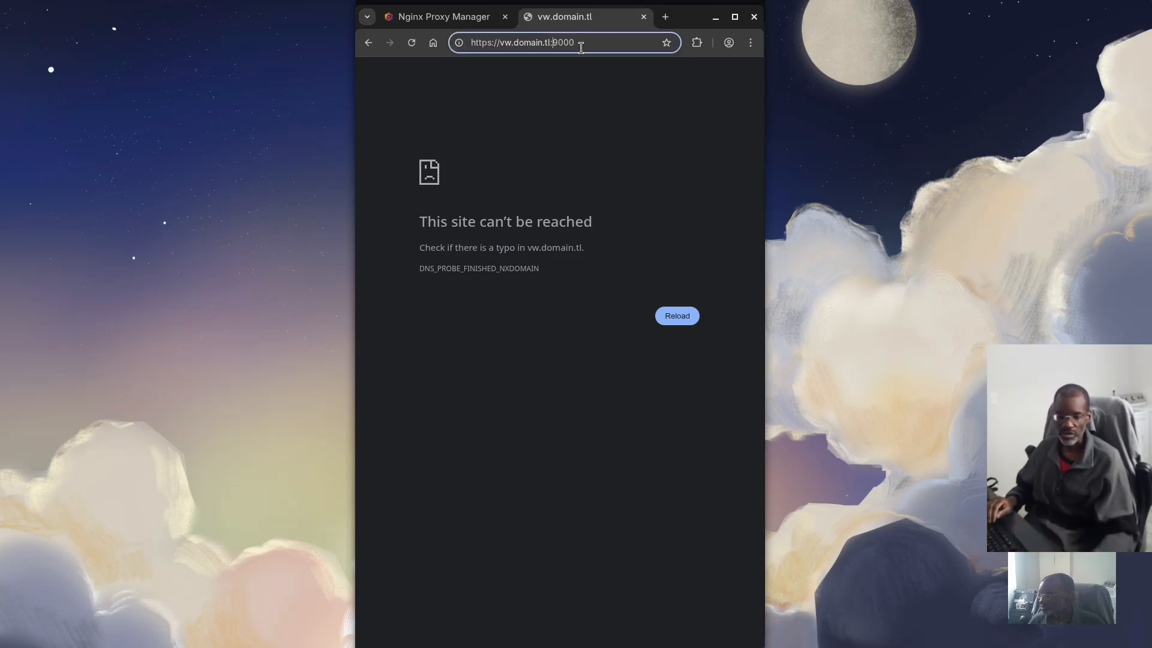
type("d")
key("BackSpace")
key("BackSpace")
key("BackSpace")
key("BackSpace")
key("BackSpace")
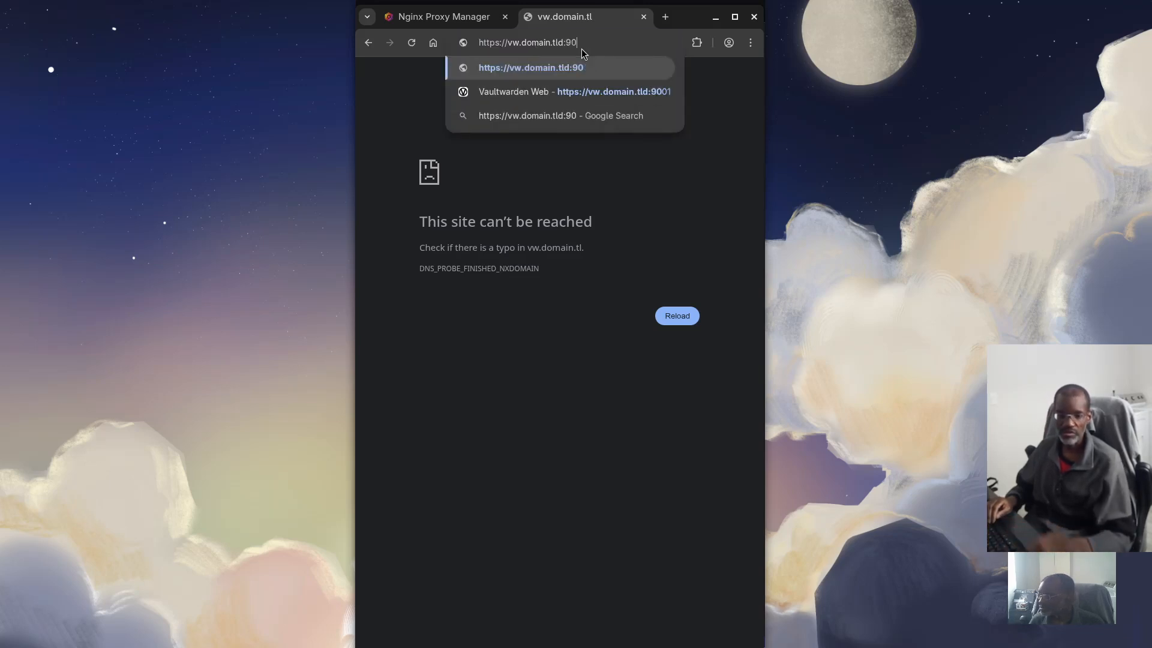
key("Return")
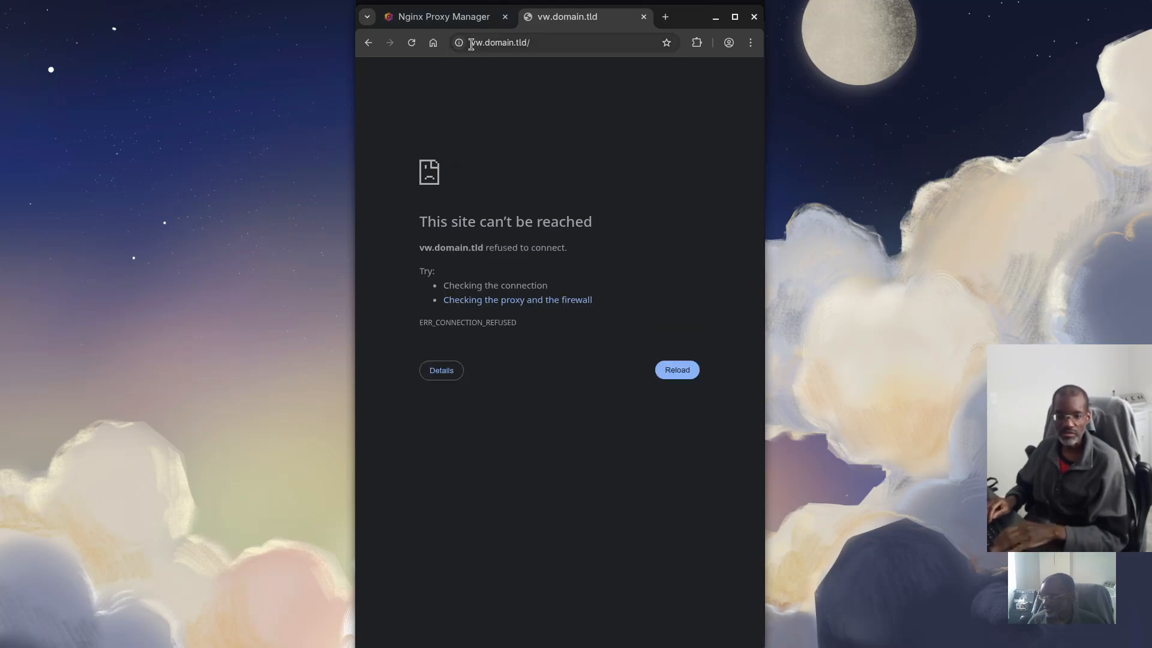
Review the tutorial article, then return to the Chromium window
key("super")
left_click(432, 272)
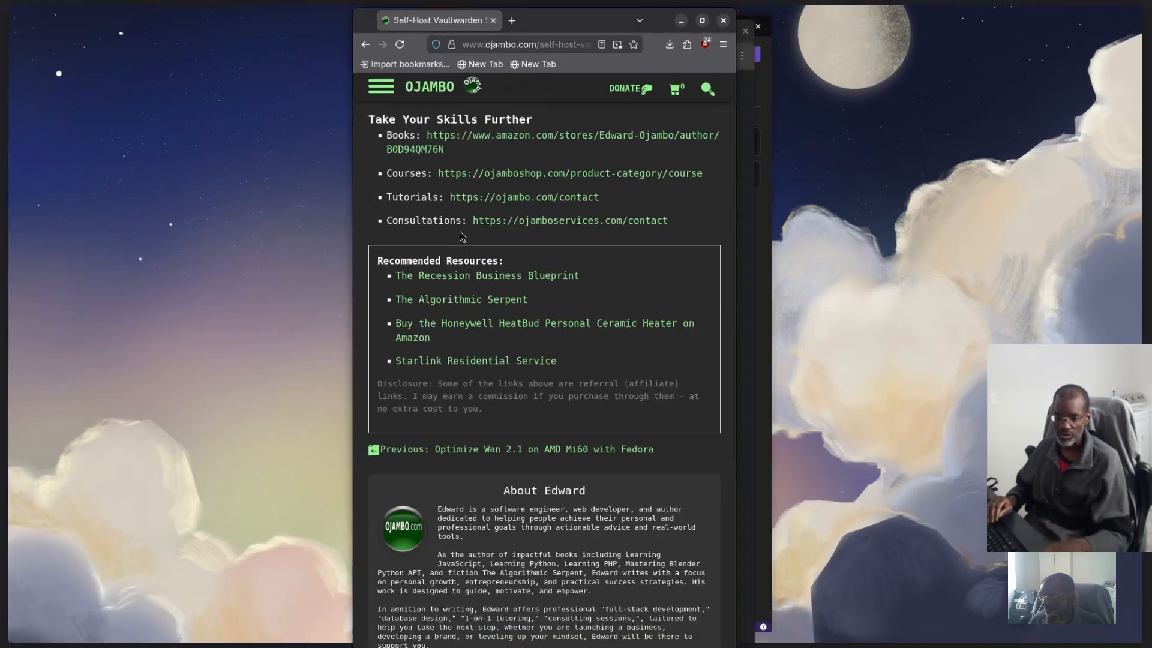
scroll(488, 247, "down", 15)
scroll(488, 246, "up", 4)
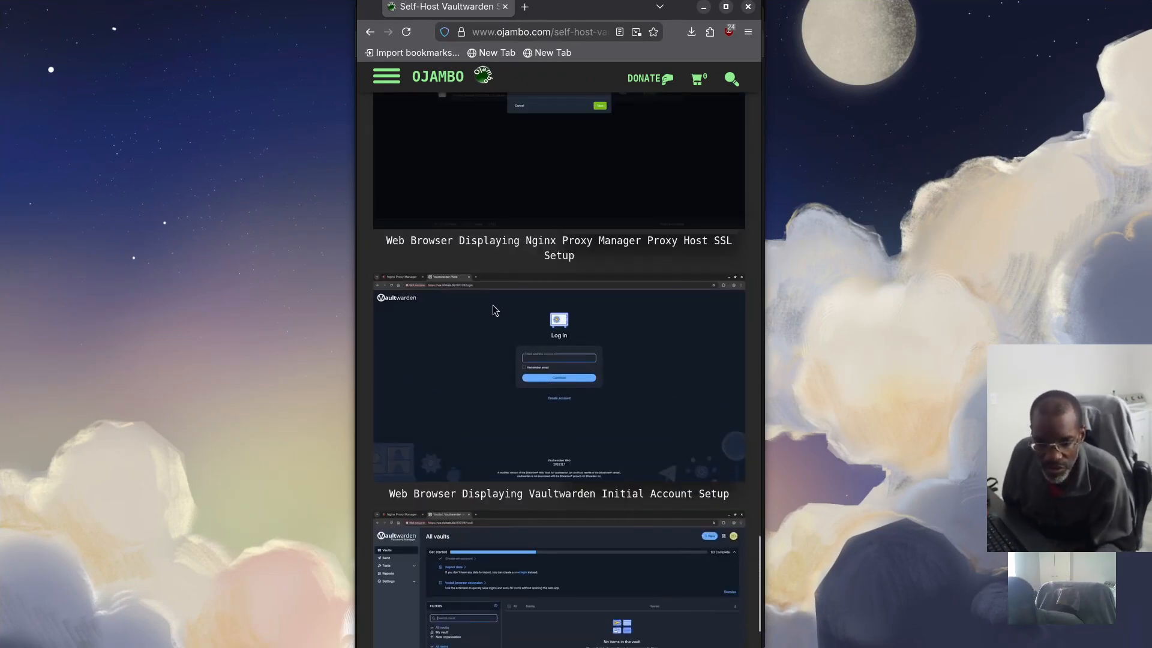
scroll(492, 305, "down", 10)
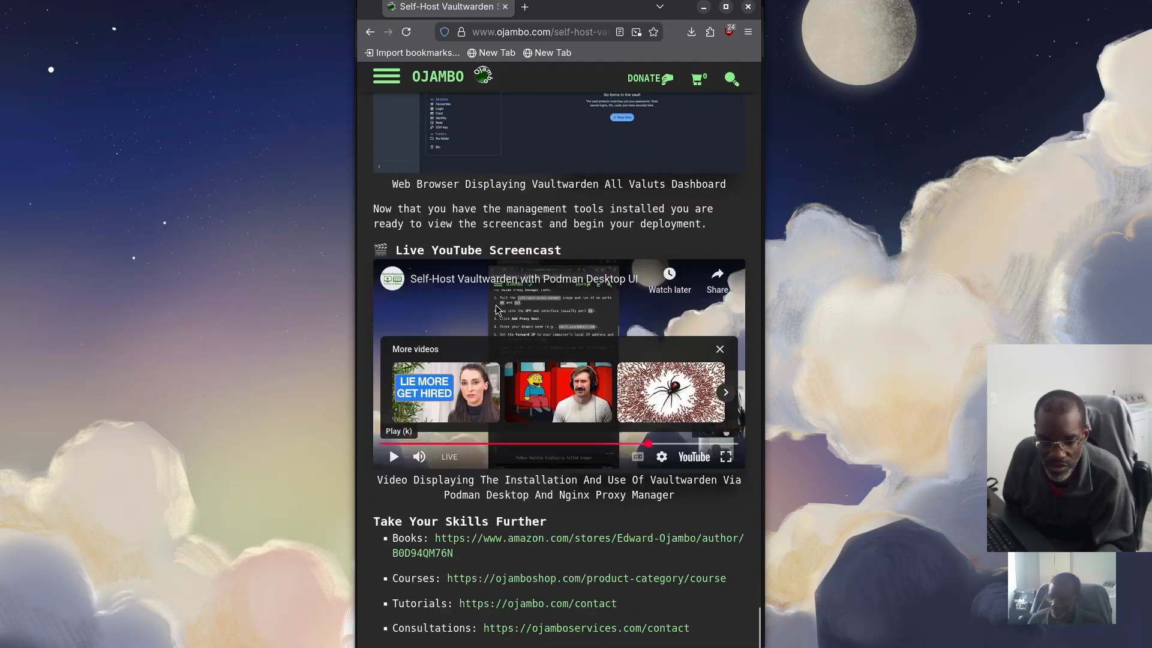
scroll(492, 303, "down", 5)
key("super")
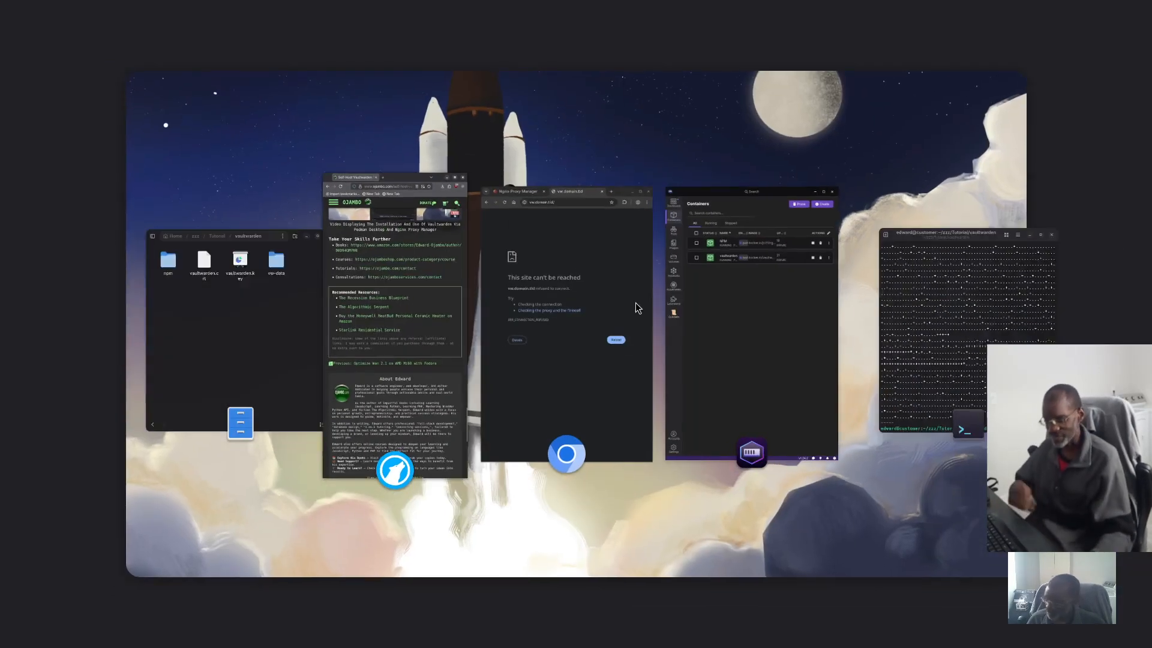
left_click(621, 269)
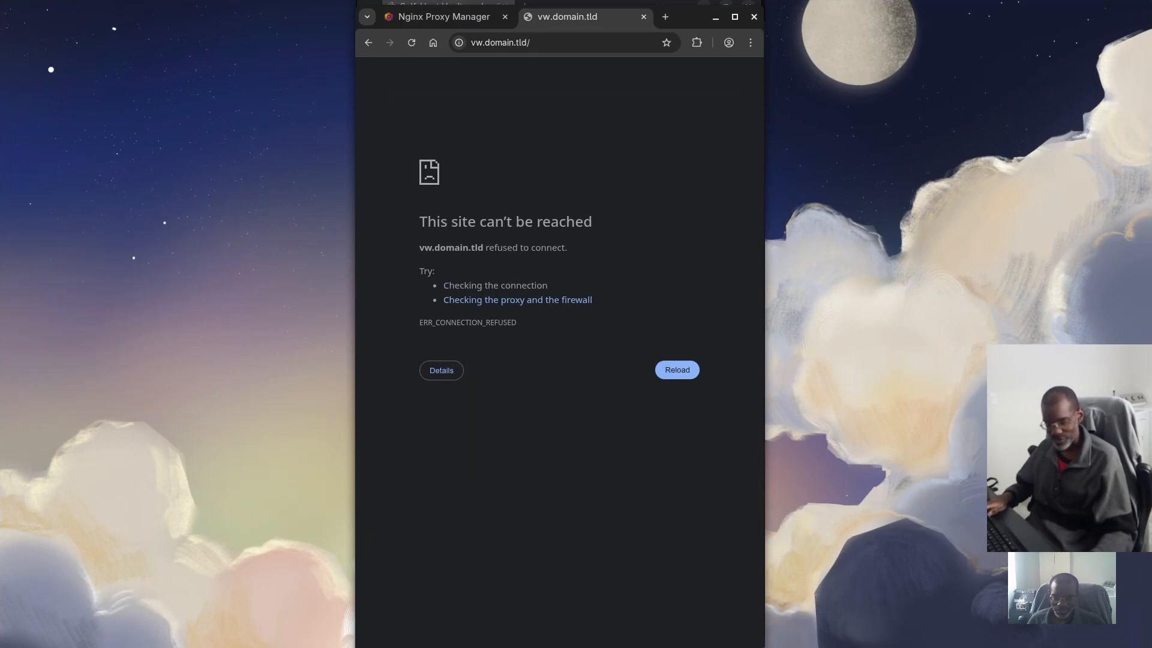
Load the Nginx Proxy Manager dashboard at localhost:9003
key("super")
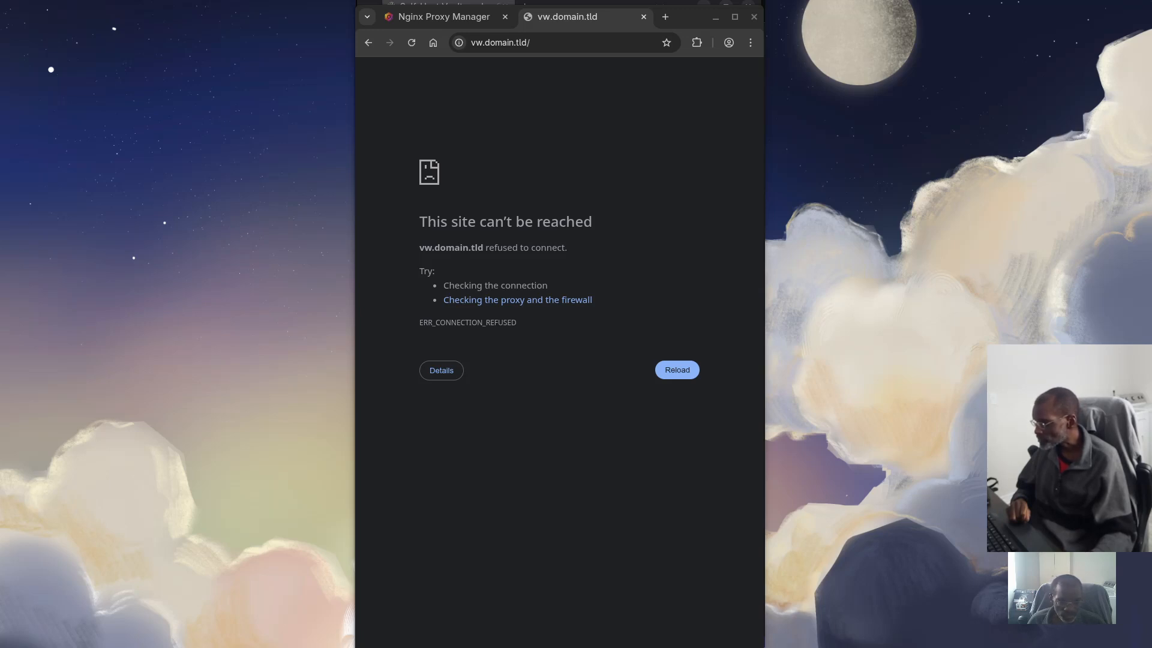
left_click(473, 39)
double_click(528, 42)
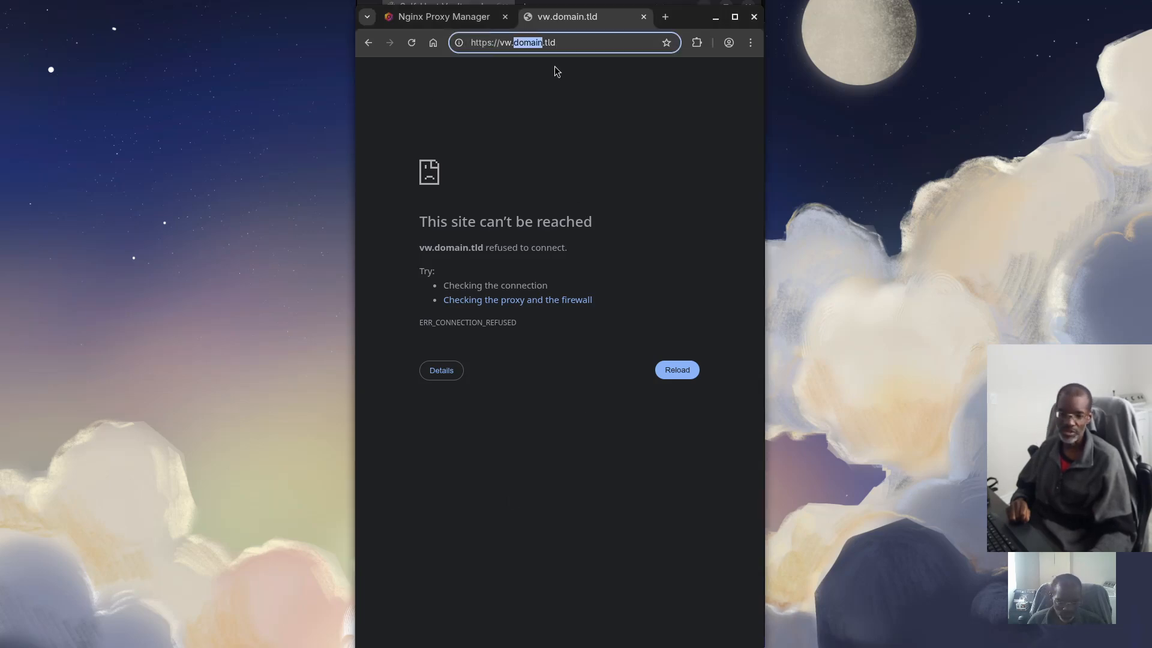
key("ctrl+a")
type("loca")
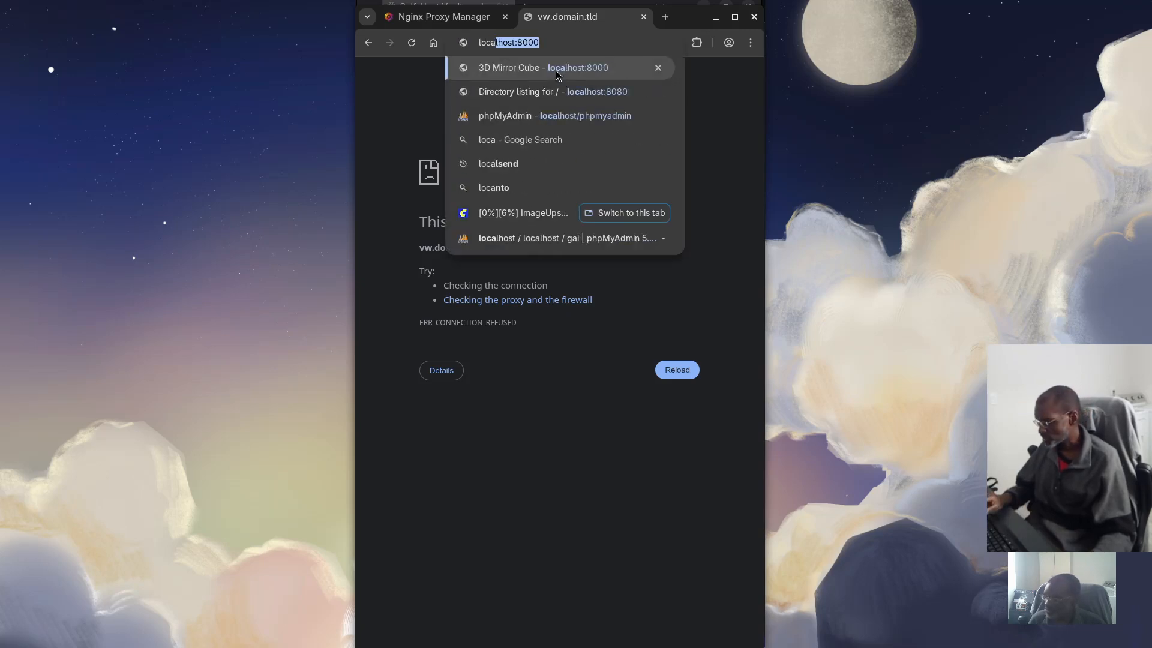
type("lhost:9003")
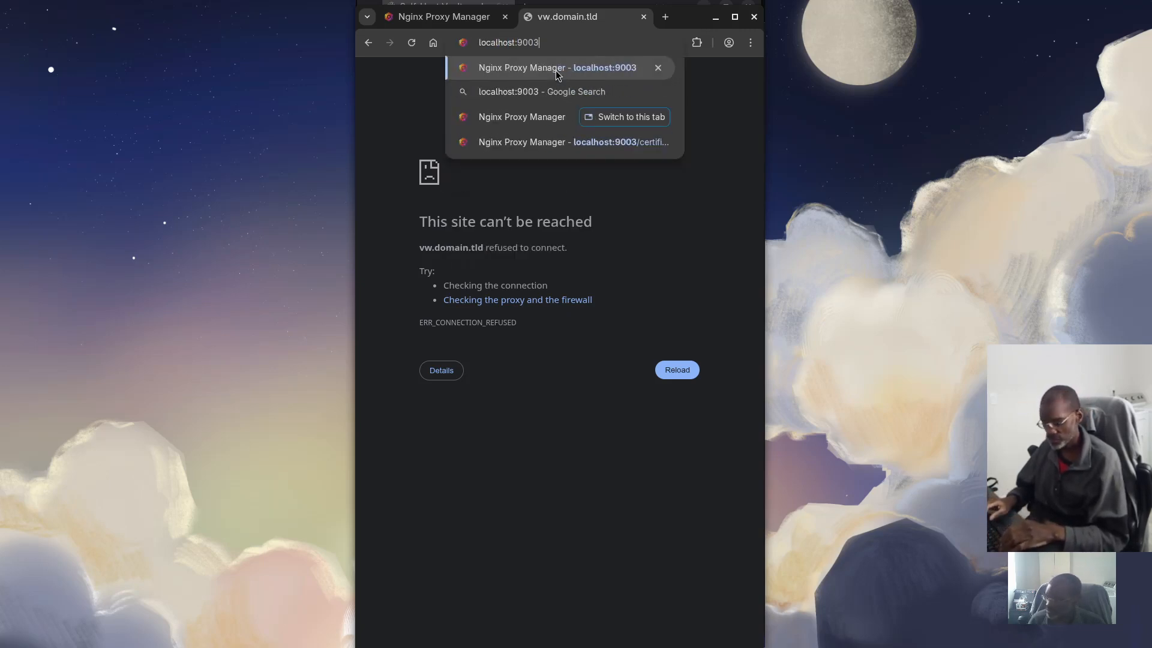
key("Return")
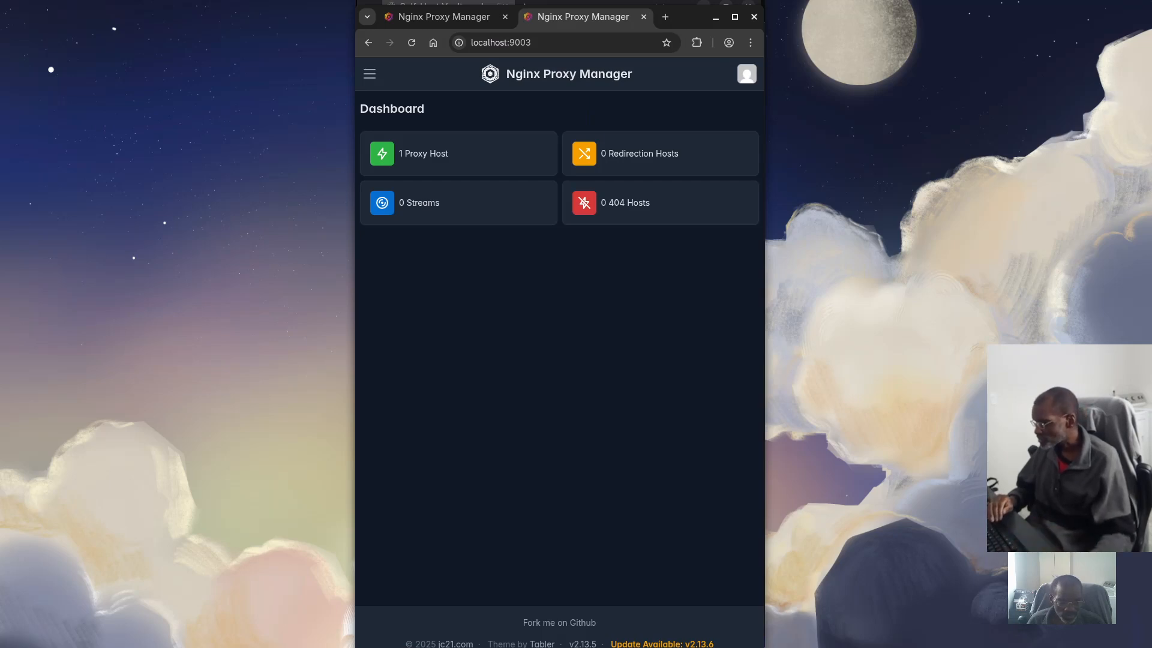
Load vw.domain.tld from the suggested vw.domain.tld:9002 address
left_click(503, 42)
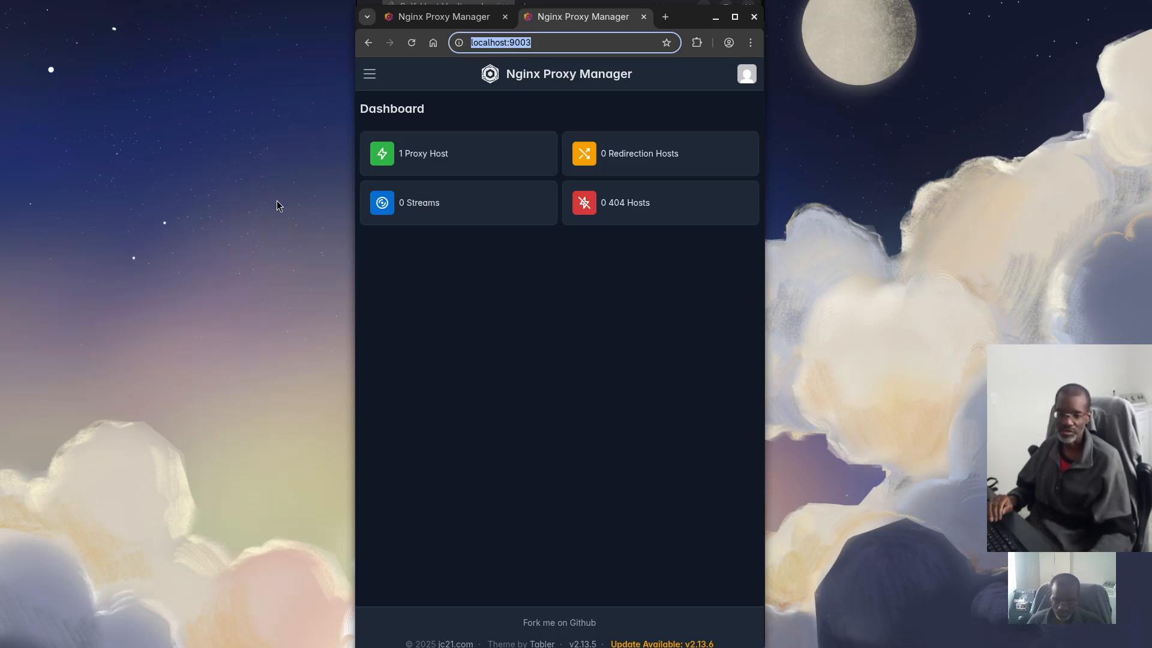
type("vw.")
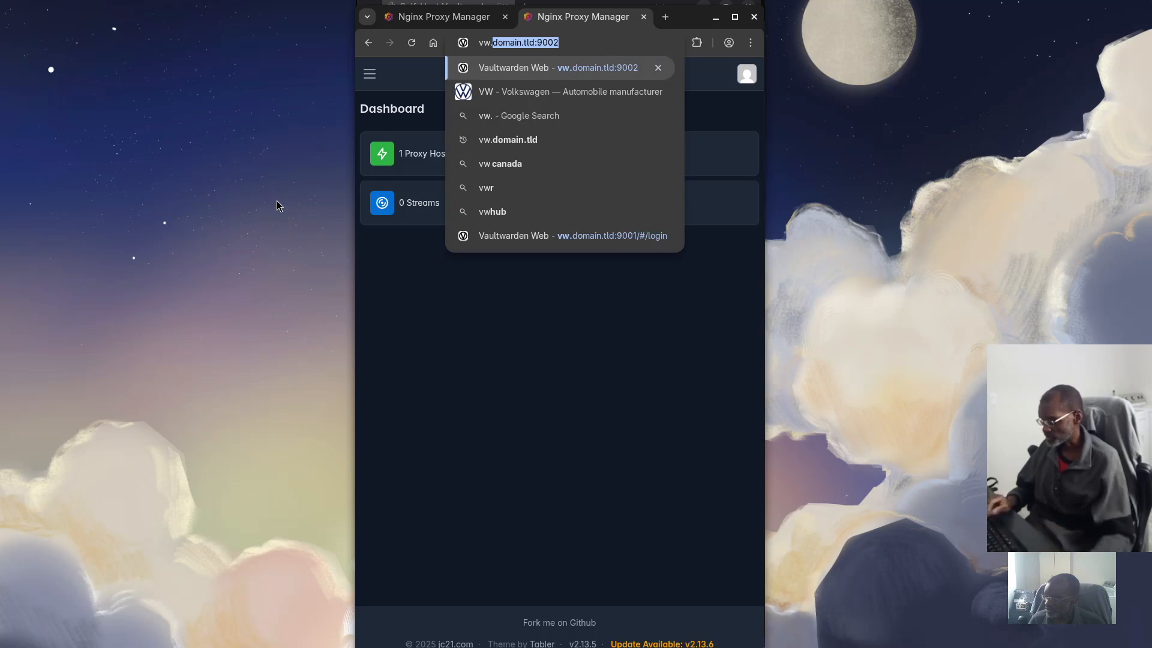
key("Right")
key("Return")
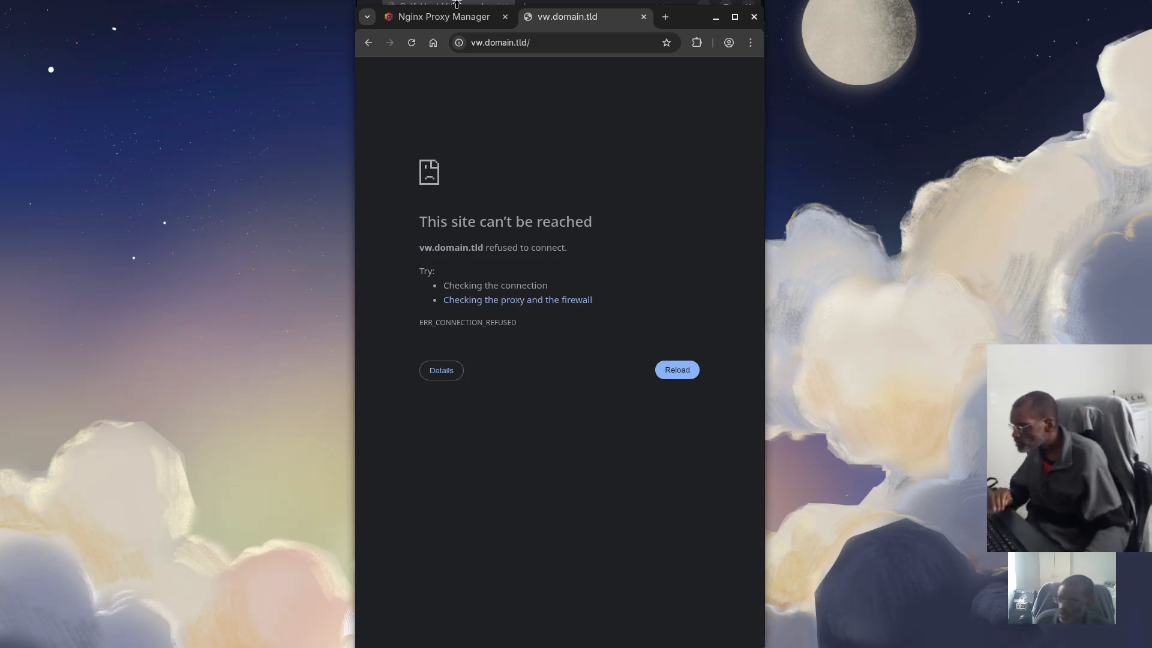
left_click(509, 43)
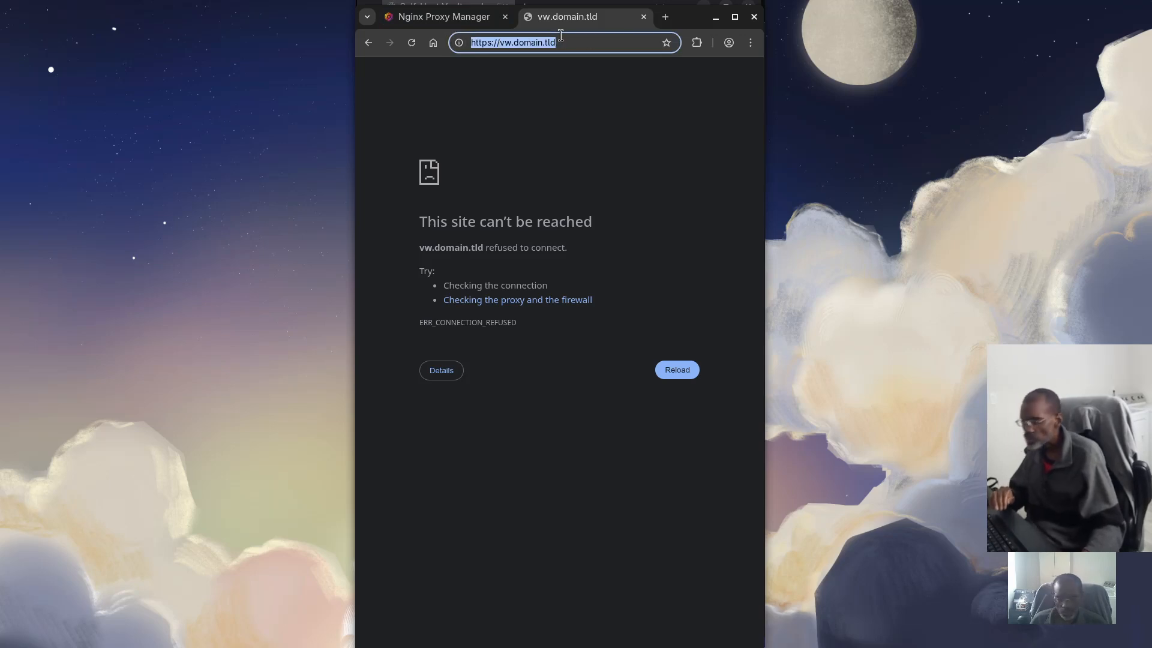
left_click(597, 42)
type(":900")
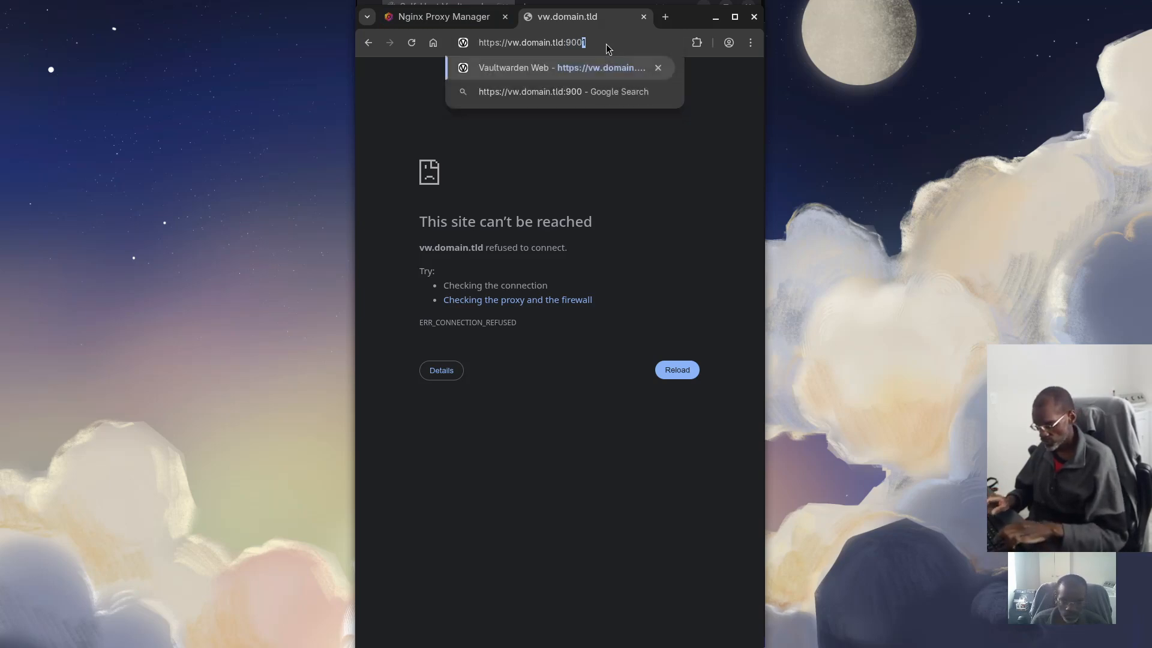
type("1")
key("Return")
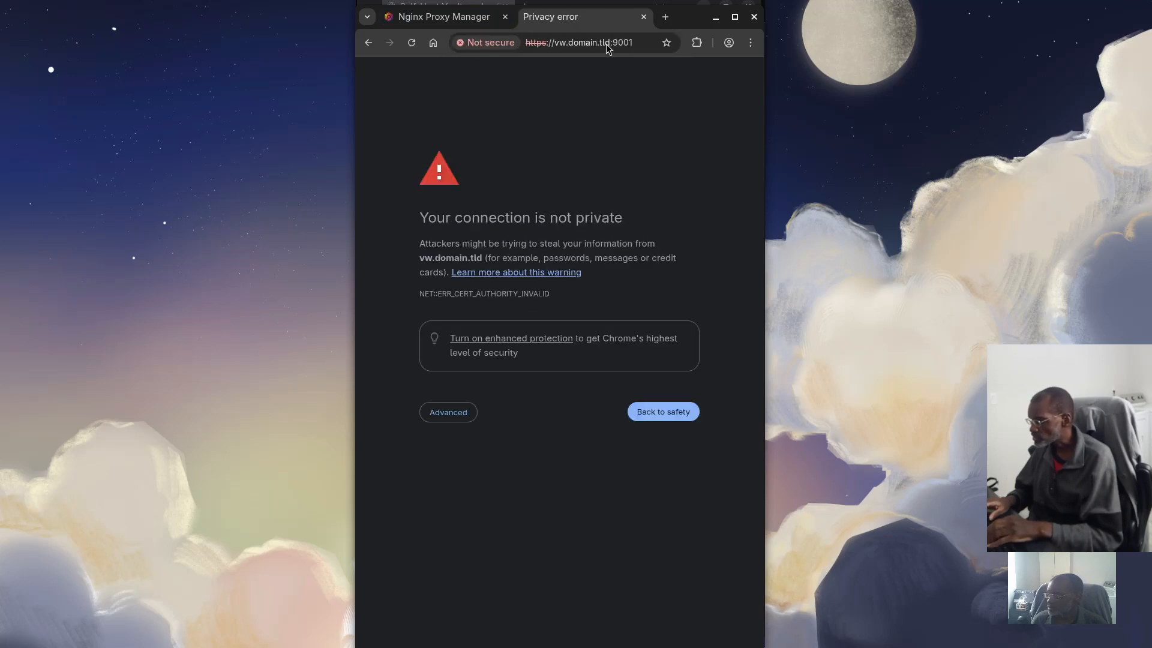
Proceed past the NET::ERR_CERT_AUTHORITY_INVALID warning, then return to the Nginx Proxy Manager tab
left_click(463, 417)
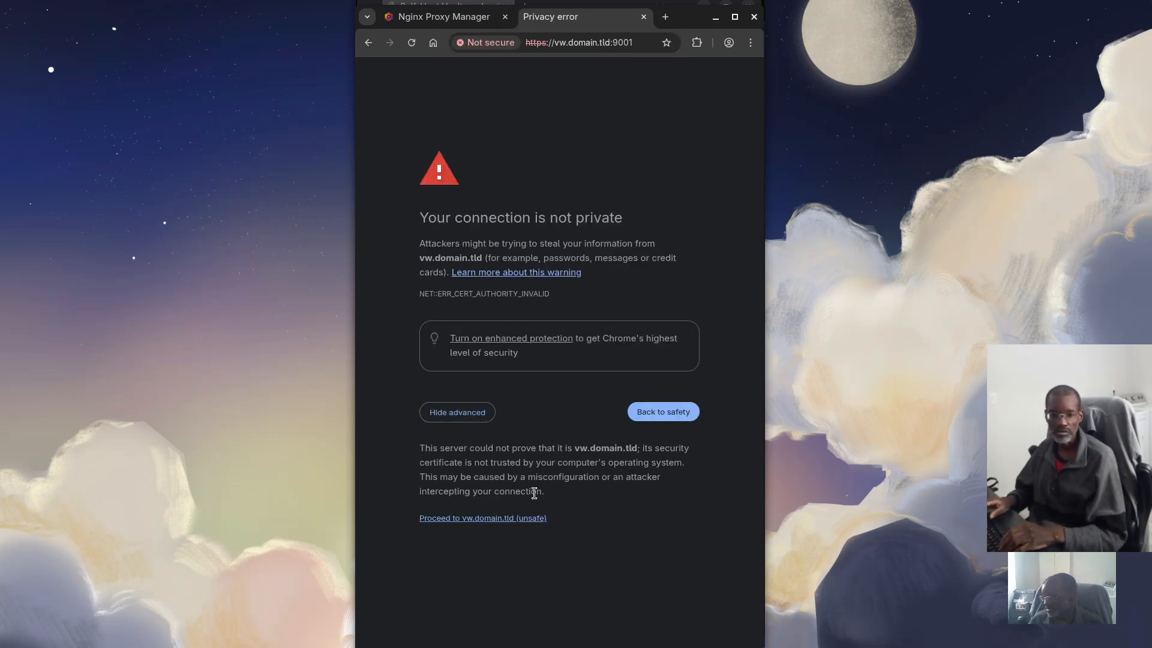
left_click(520, 517)
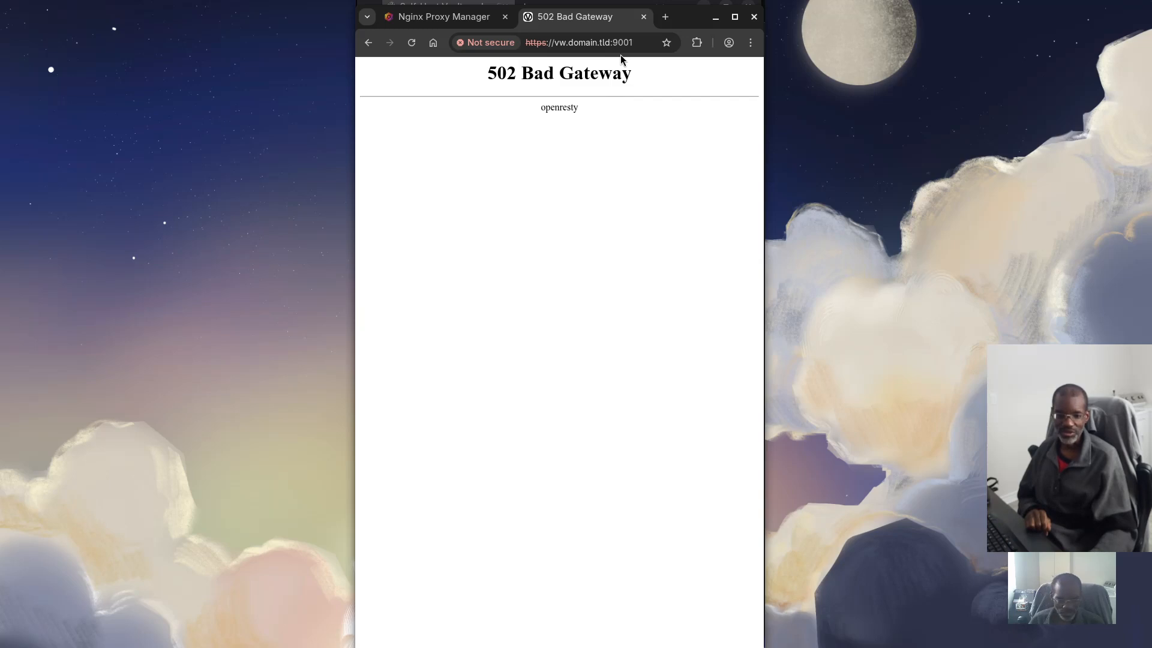
left_click(419, 16)
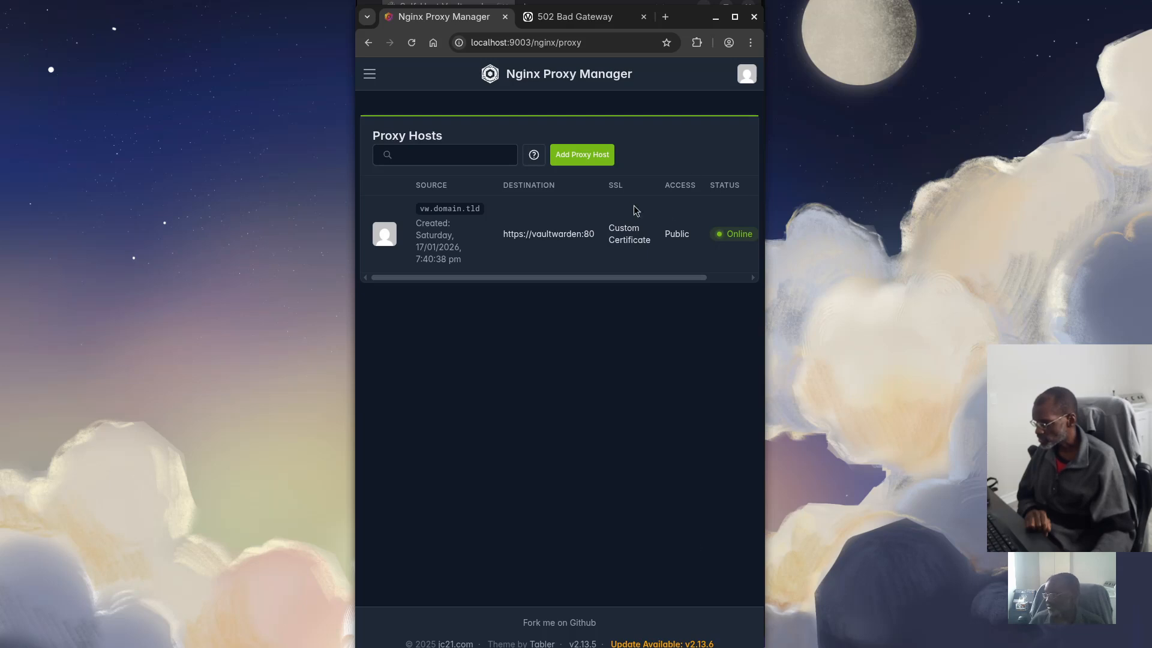
Edit the vw.domain.tld proxy host, switch on Websockets Support, review SSL, and save
left_click_drag(635, 280, 676, 281)
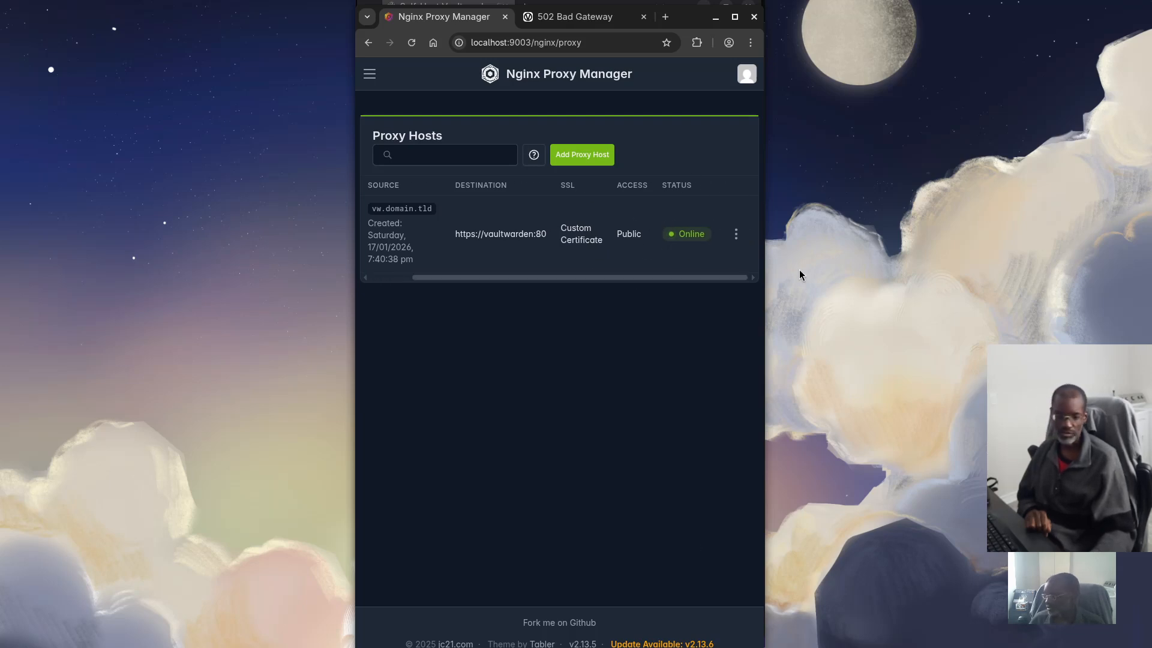
left_click(735, 234)
left_click(669, 274)
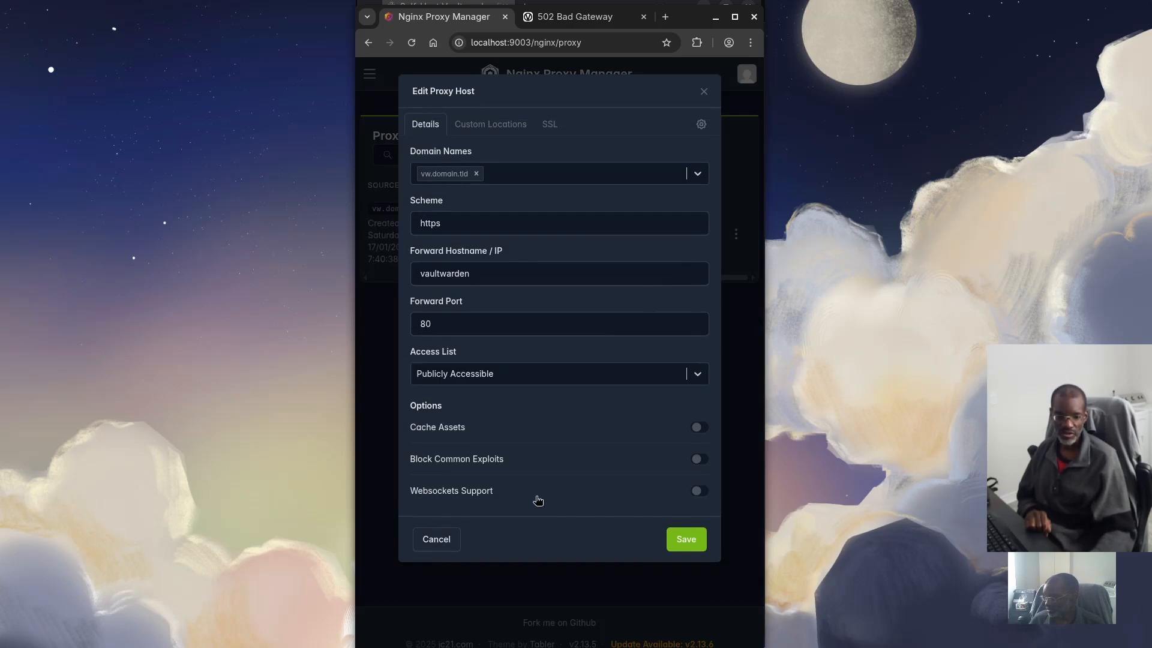
left_click(700, 490)
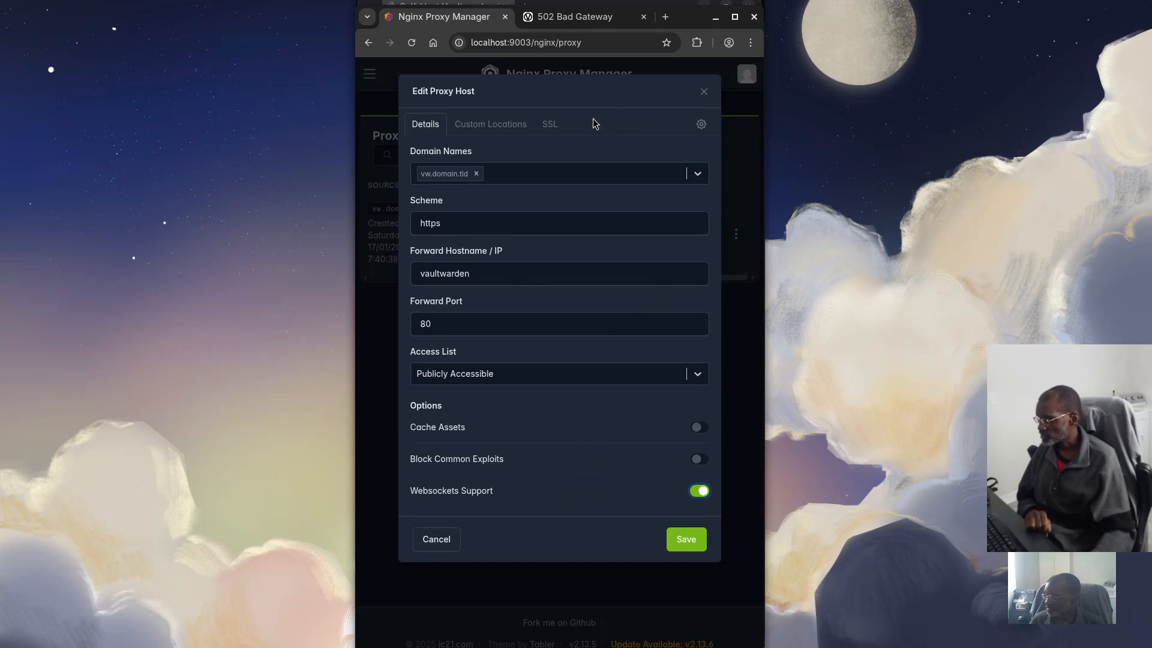
left_click(550, 124)
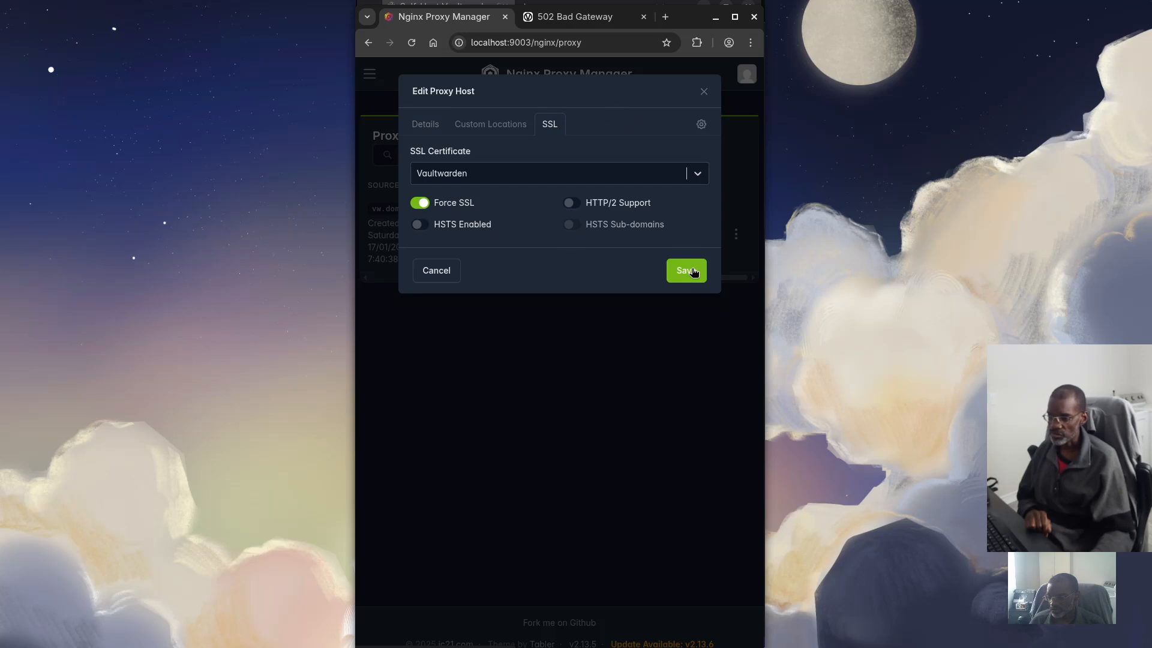
left_click(426, 124)
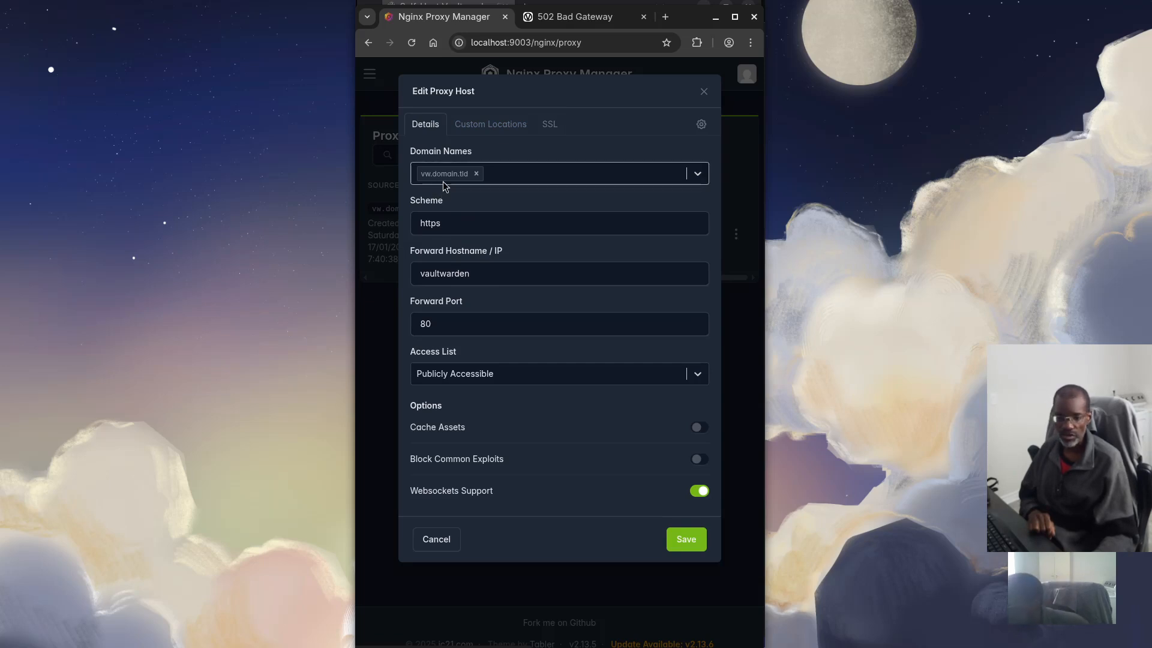
left_click(686, 540)
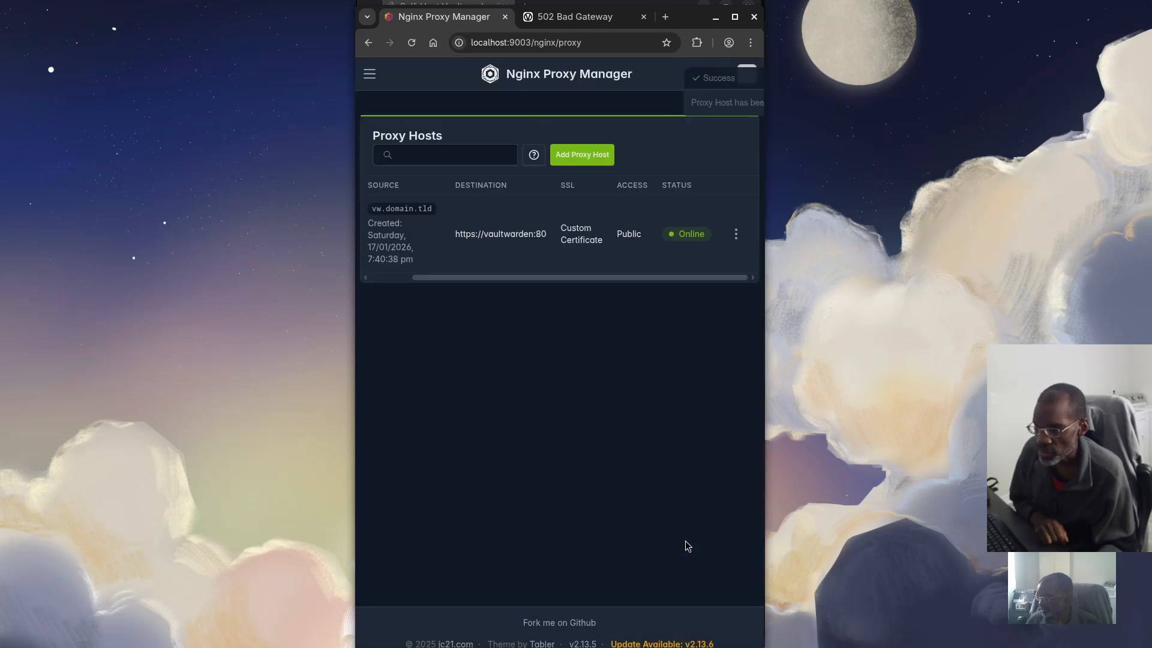
left_click(573, 17)
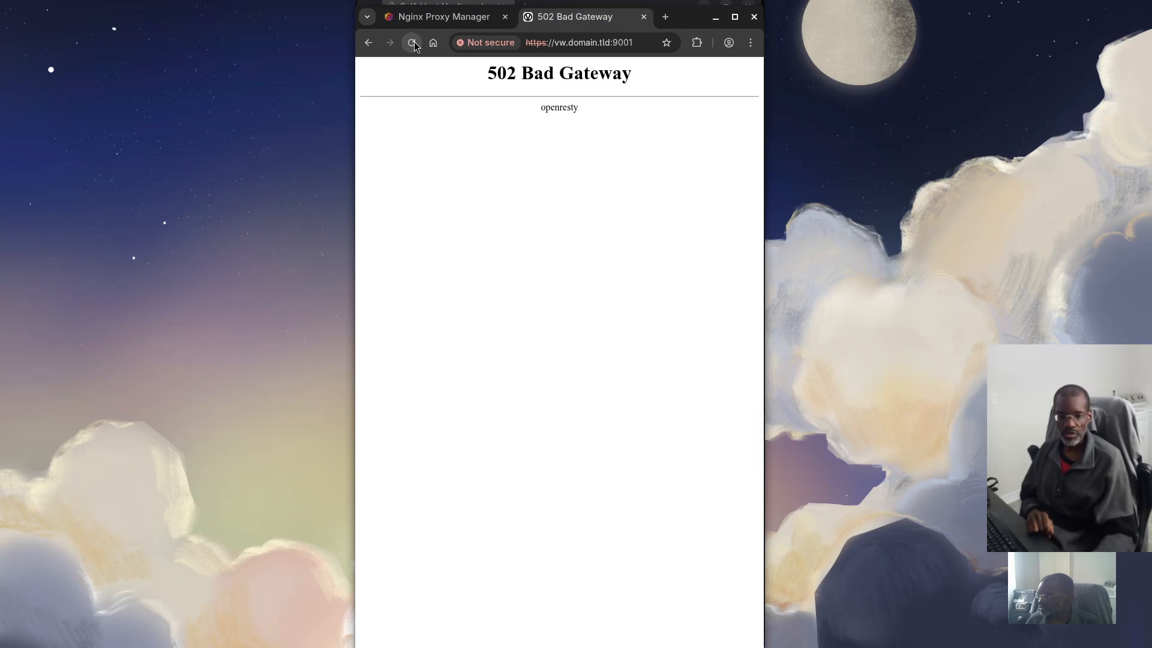
Try vw.domain.tld over plain http, then over https without a port
left_click(546, 48)
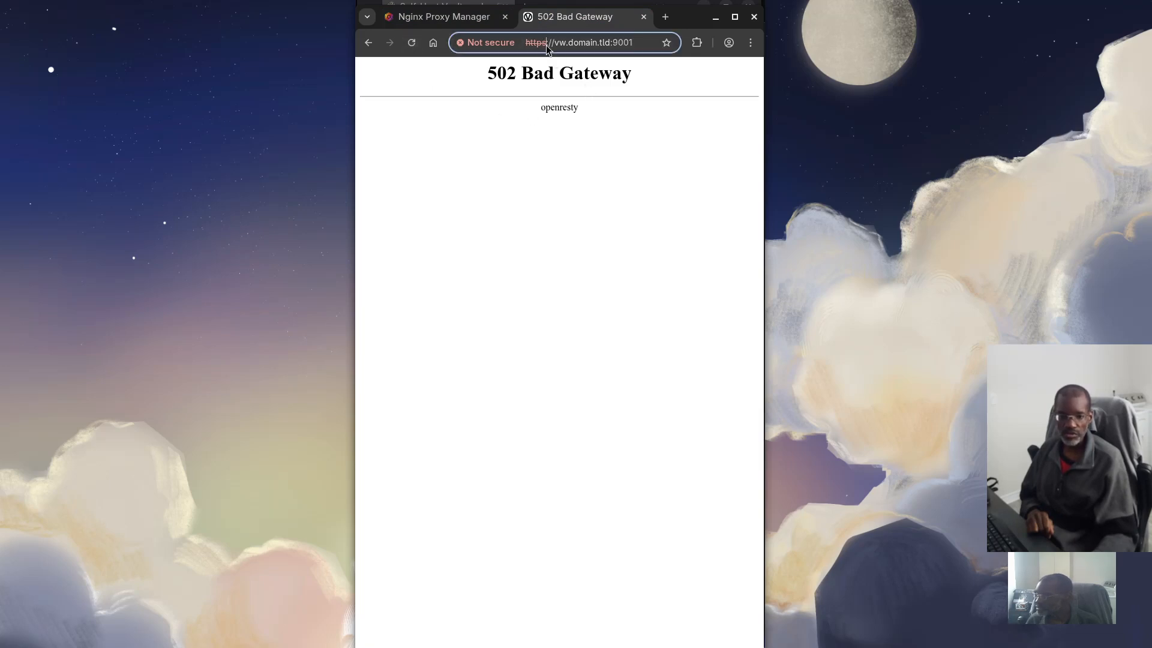
key("BackSpace")
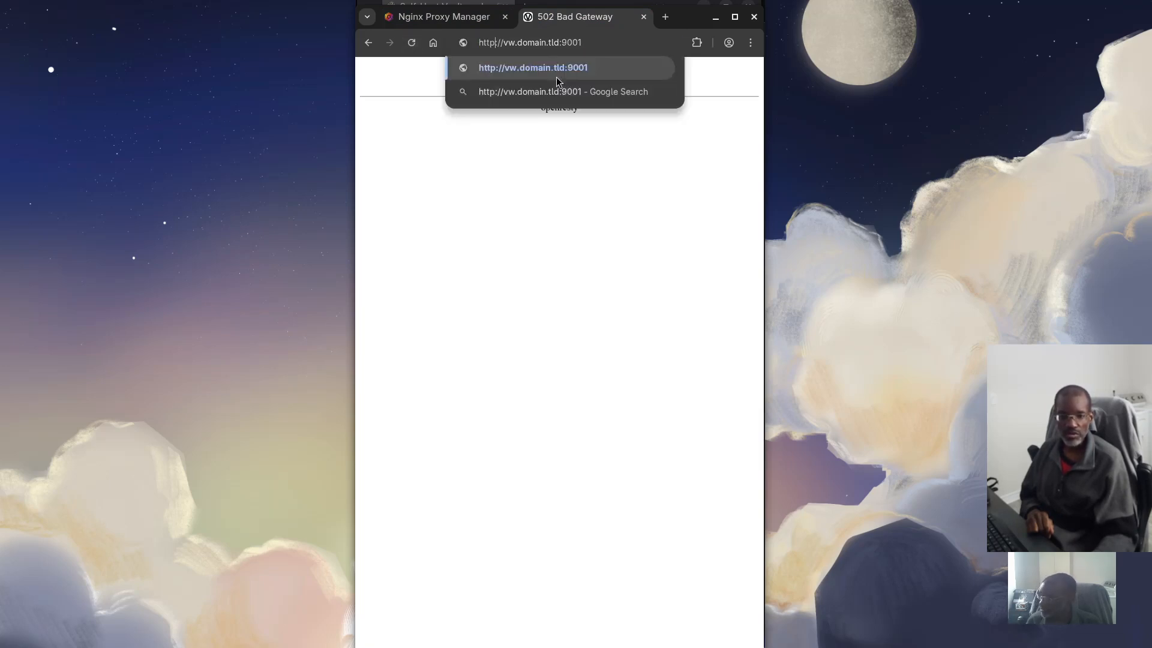
key("Return")
left_click(531, 45)
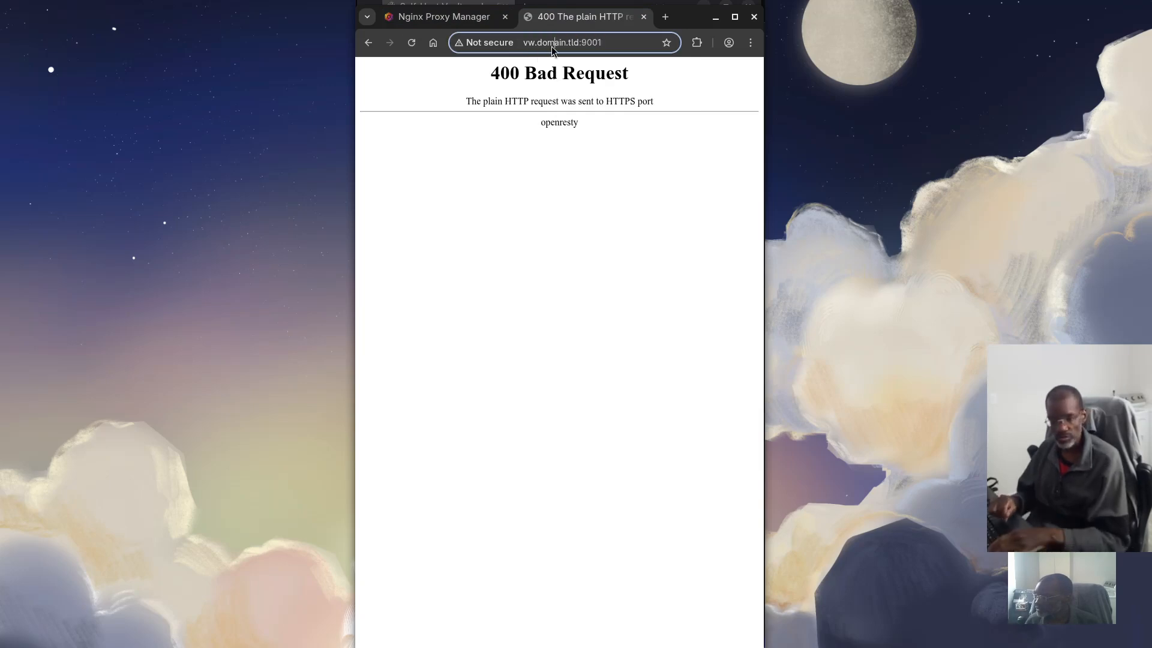
left_click(528, 43)
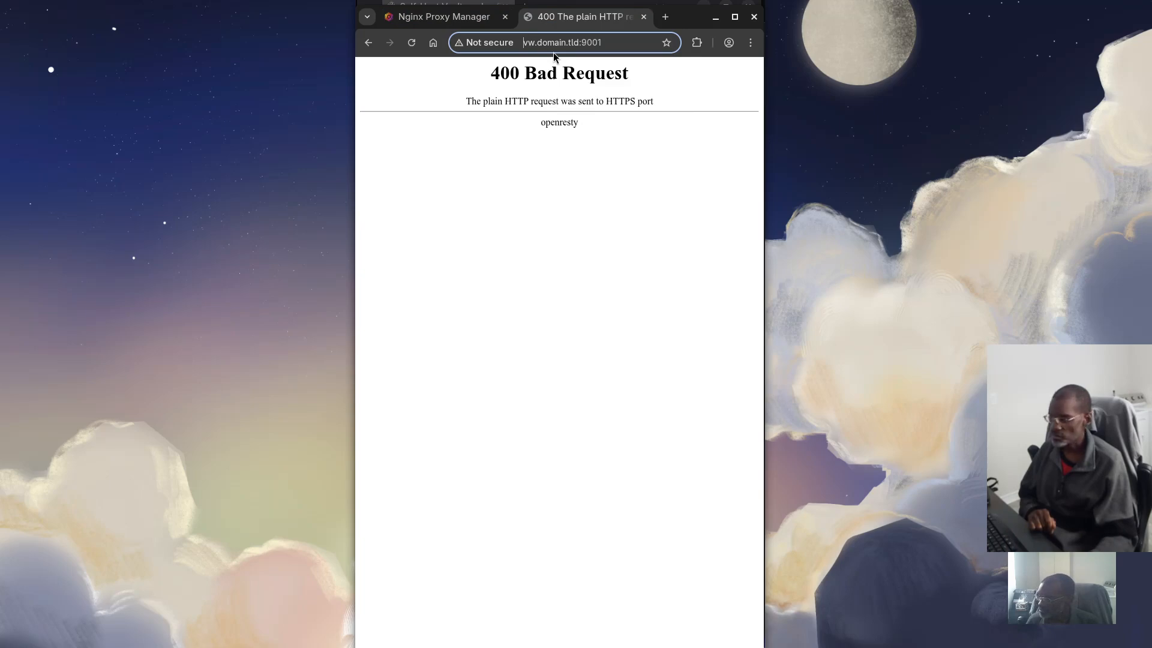
type("https")
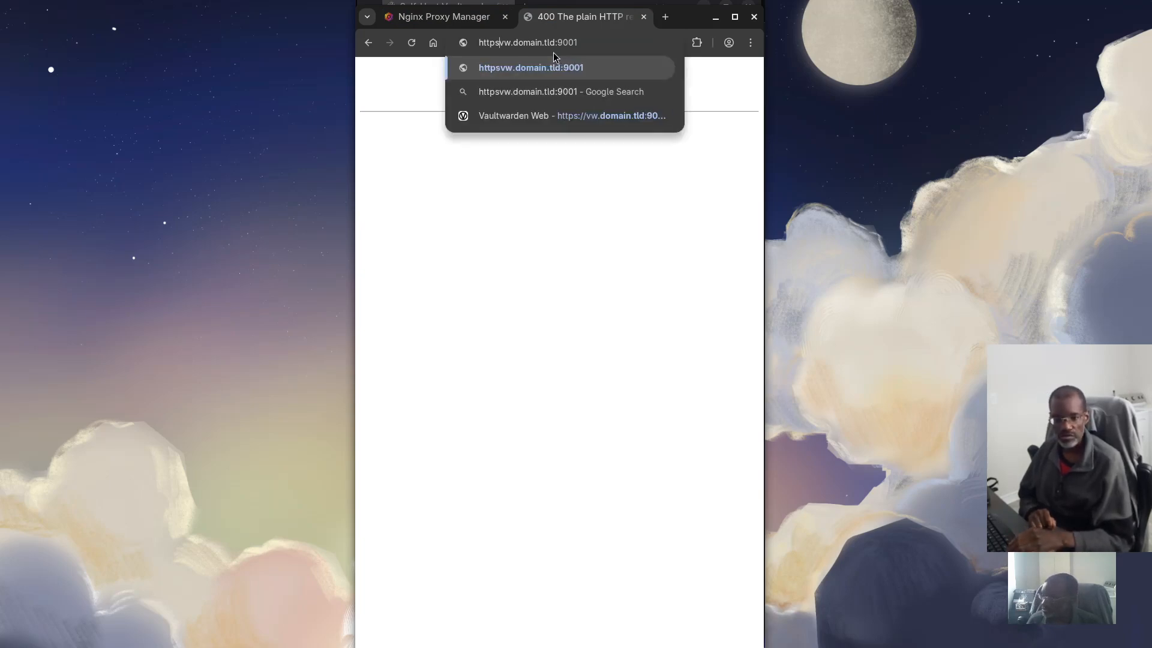
type("://")
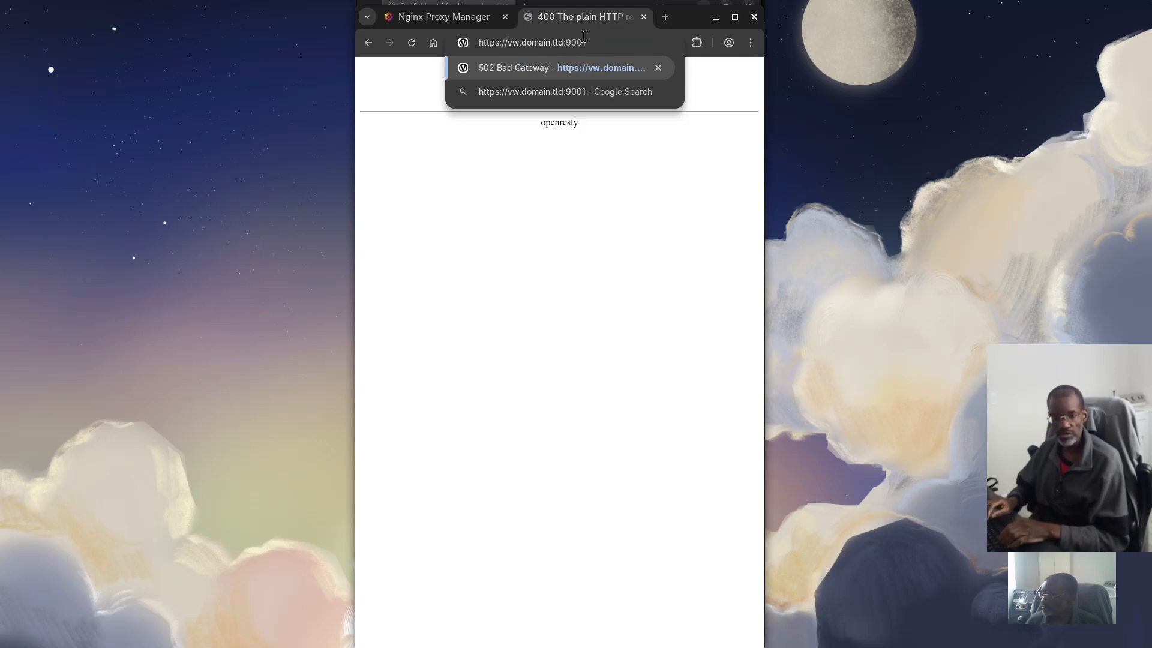
left_click(583, 36)
key("BackSpace")
key("BackSpace")
key("BackSpace")
key("BackSpace")
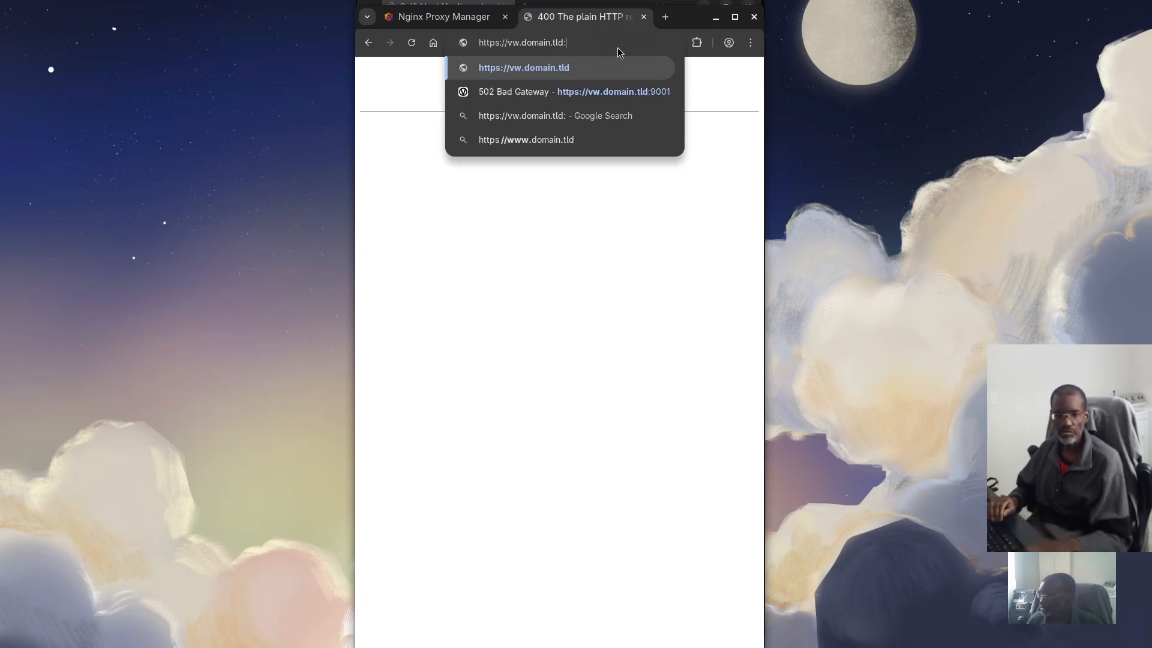
key("Return")
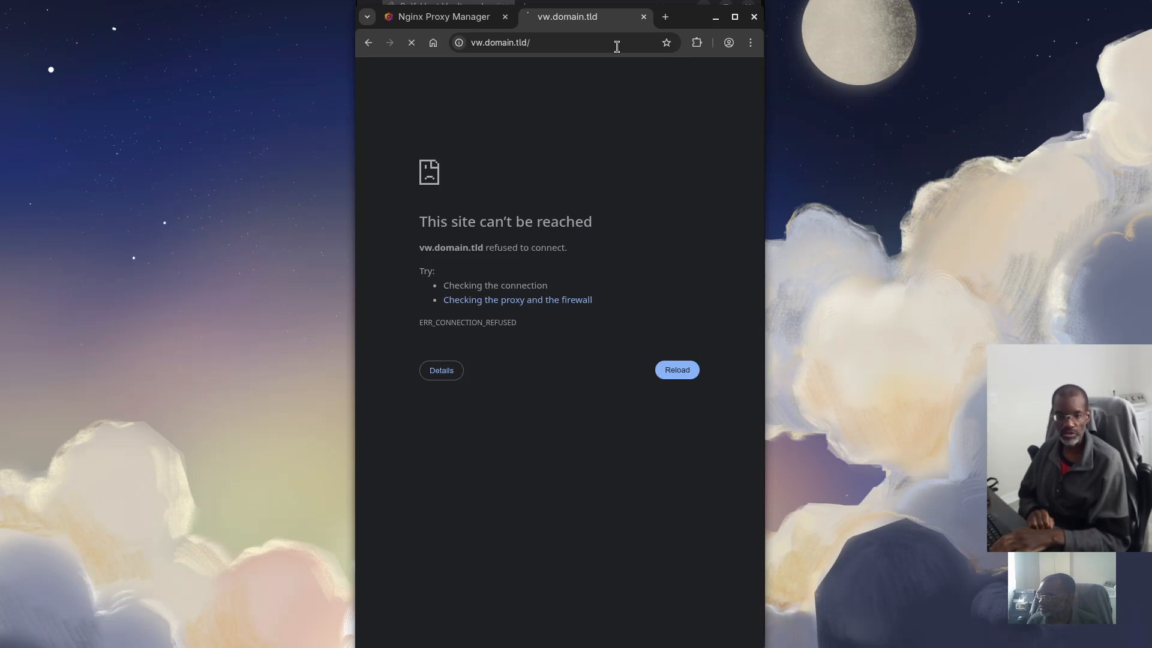
left_click(580, 43)
left_click(581, 46)
key("BackSpace")
key("BackSpace")
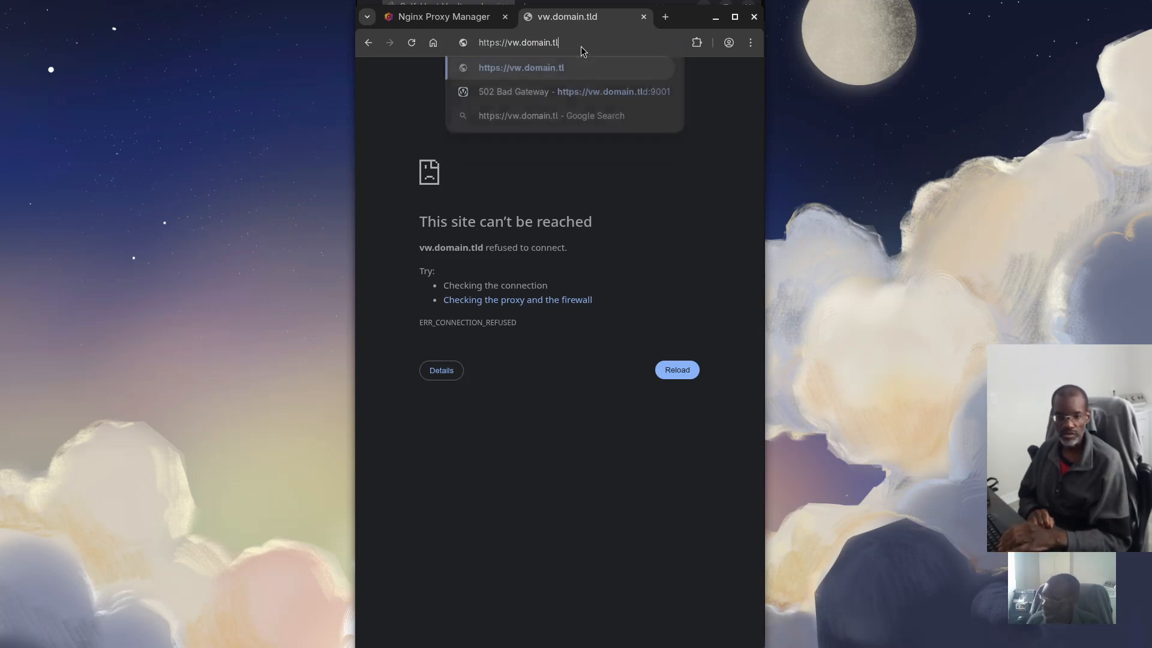
type("d:")
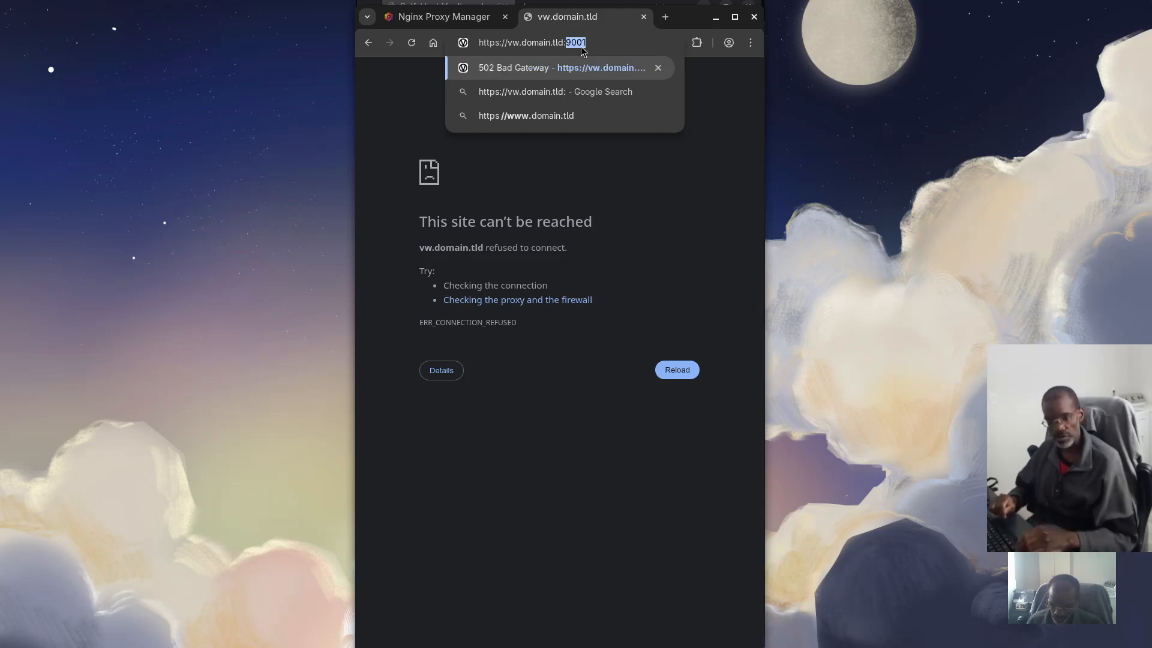
type("900")
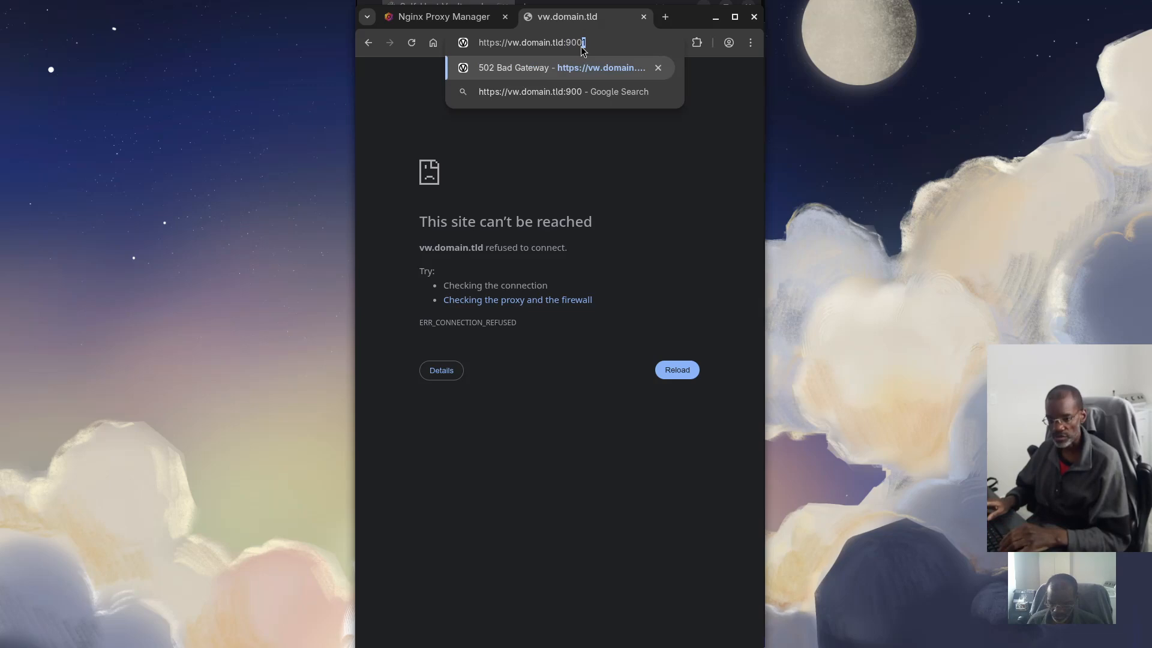
type("0")
key("Return")
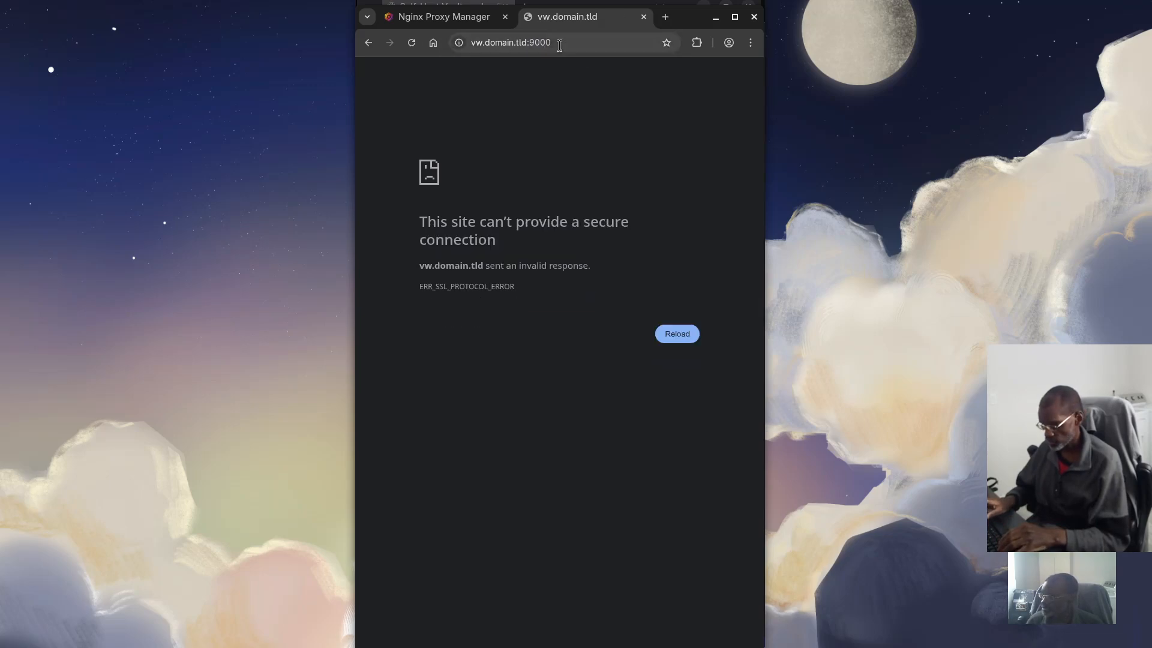
left_click(552, 45)
key("End")
key("BackSpace")
key("BackSpace")
key("BackSpace")
key("BackSpace")
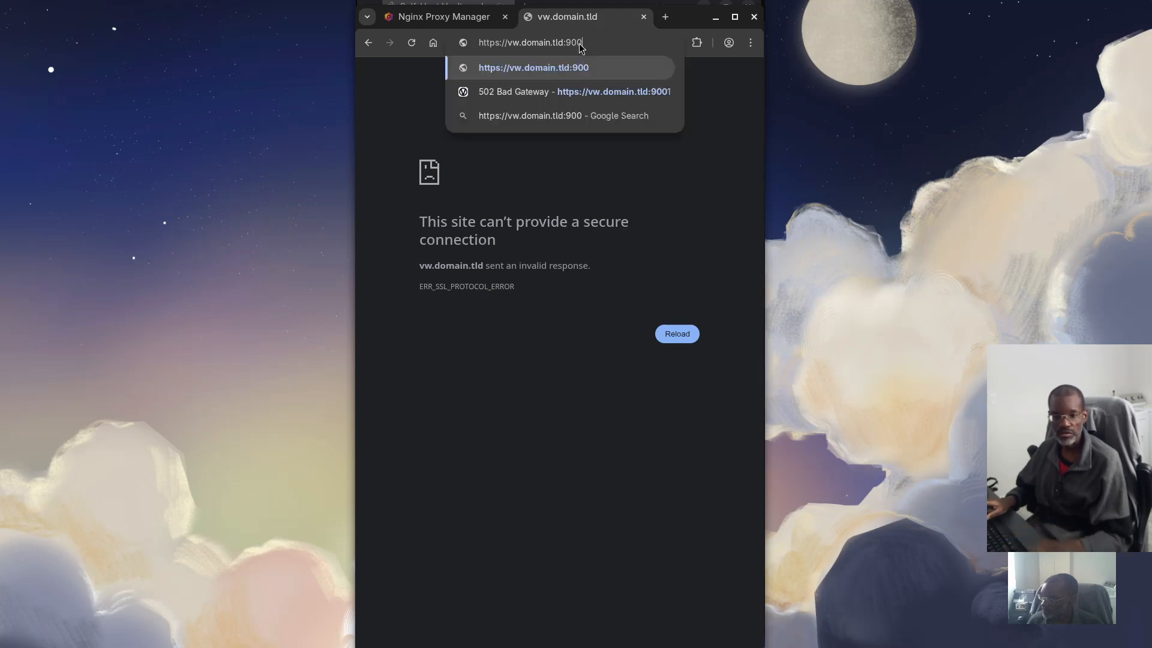
type("900")
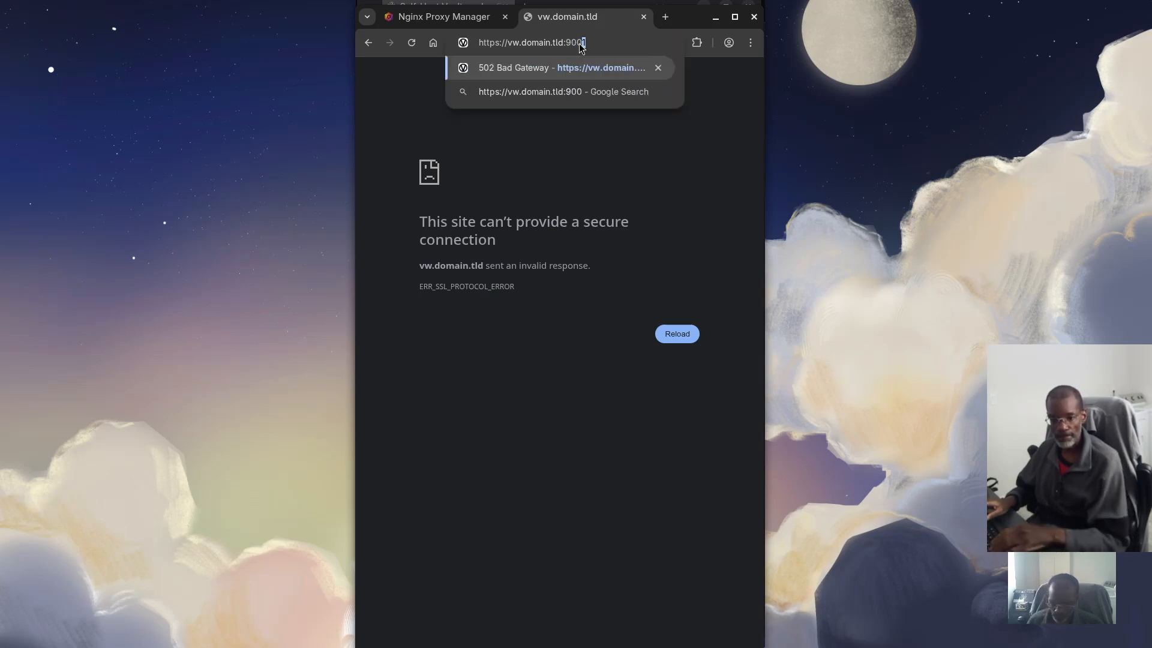
type("1")
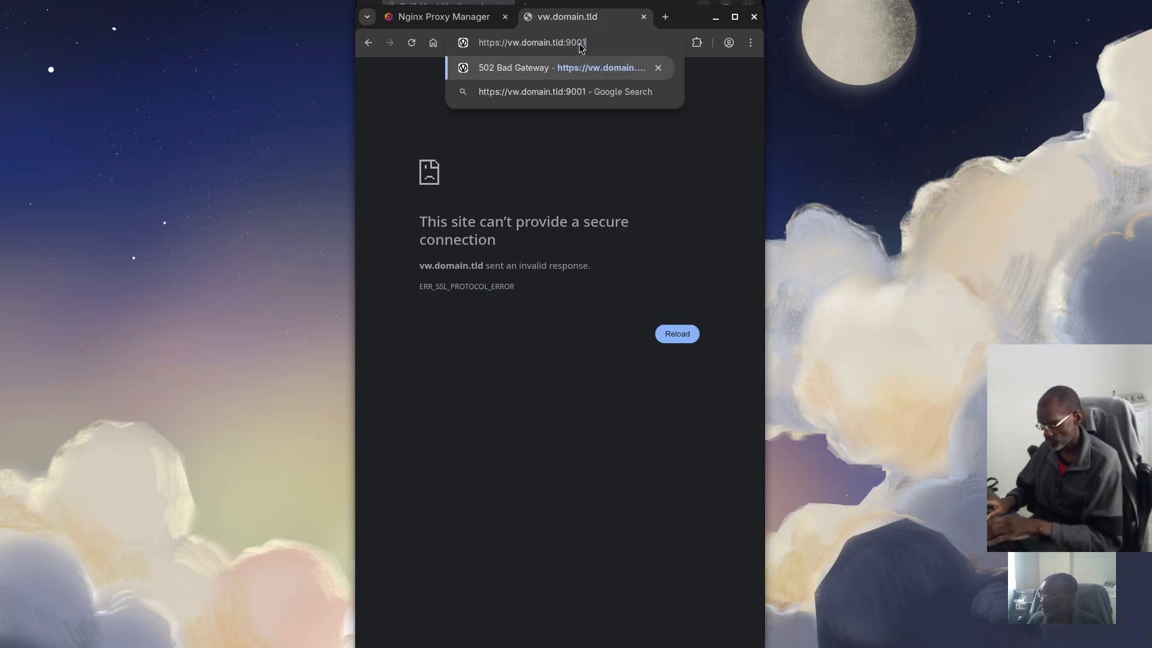
key("Return")
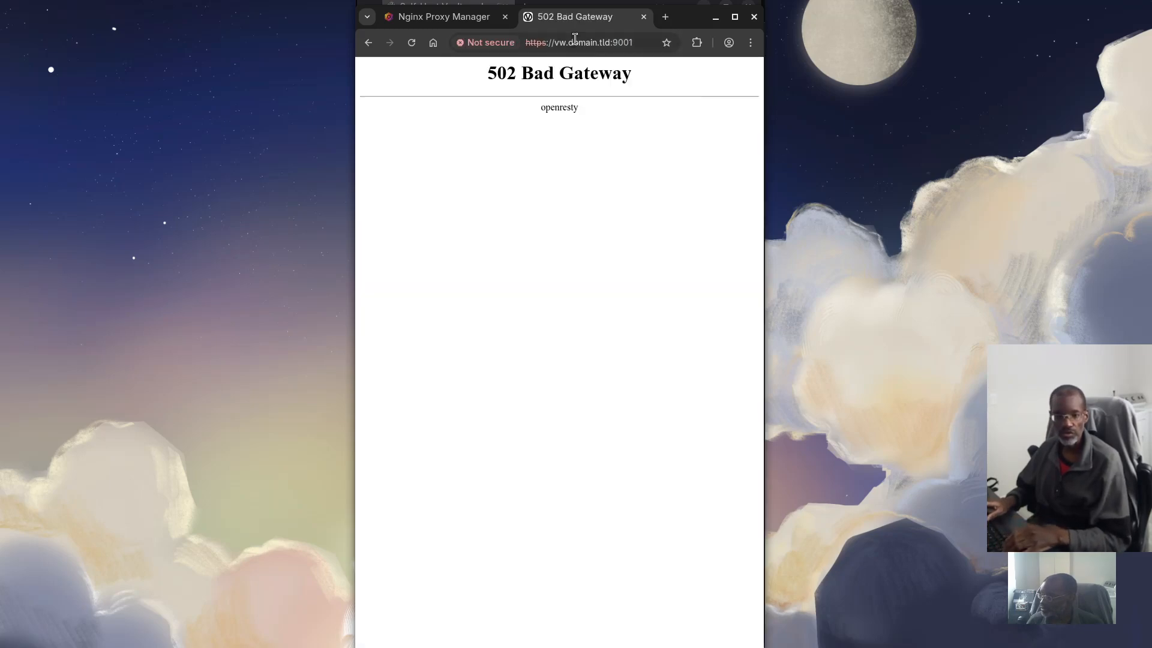
left_click(489, 21)
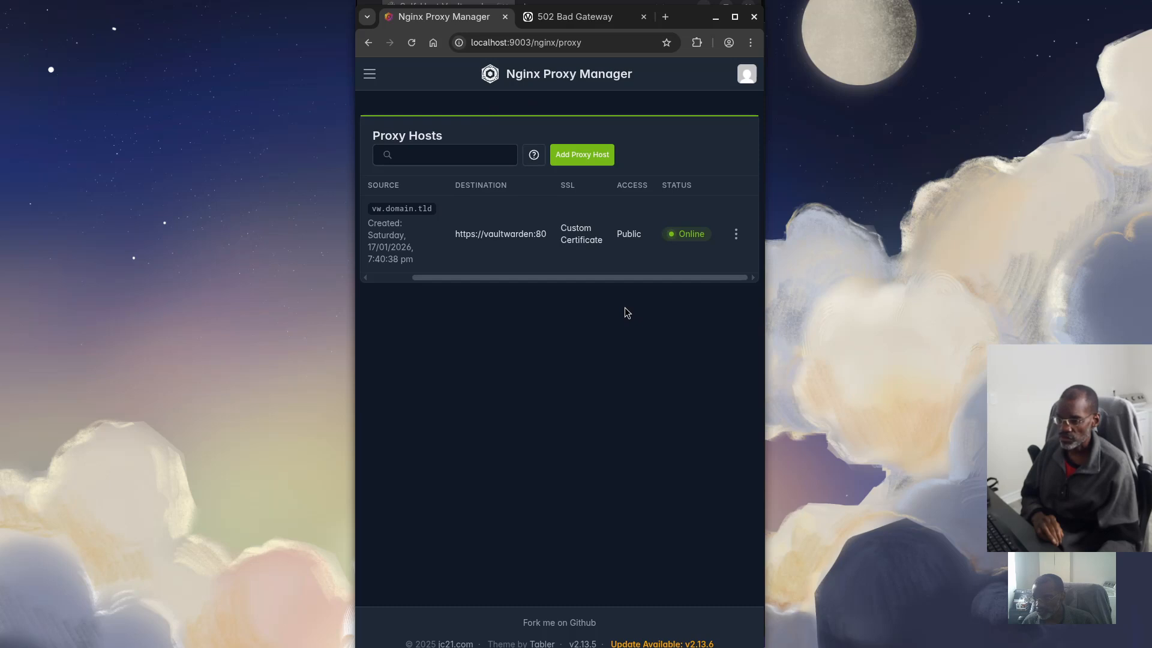
Review the vw.domain.tld host's custom locations and SSL tabs, save, and check the 502 page
left_click(737, 236)
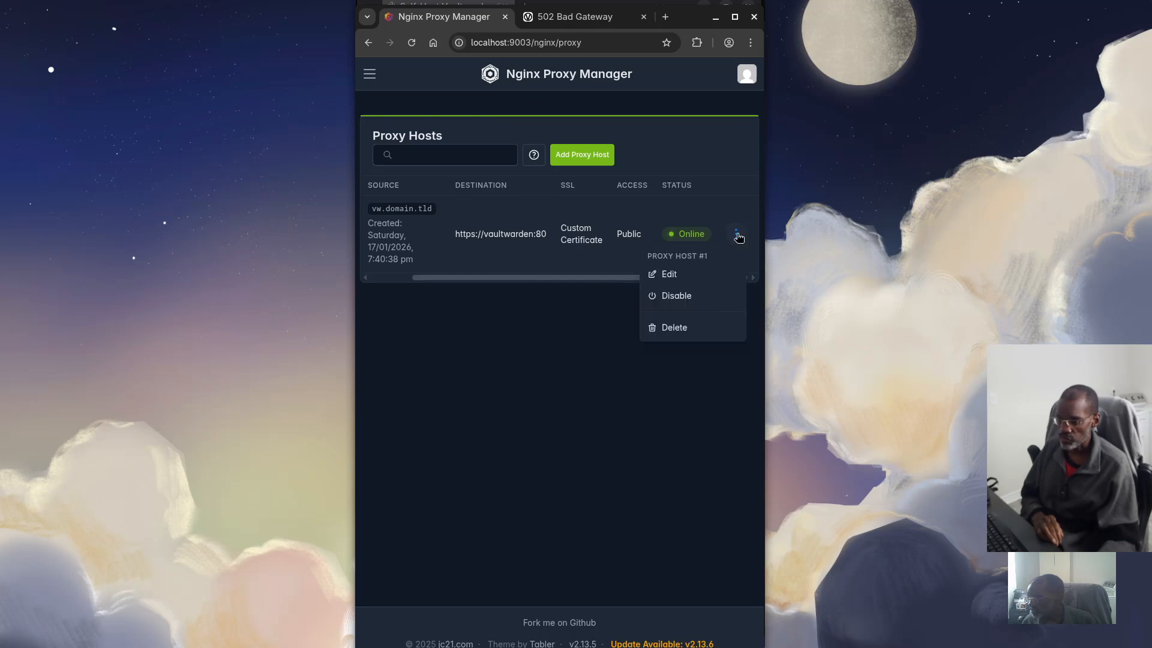
left_click(666, 276)
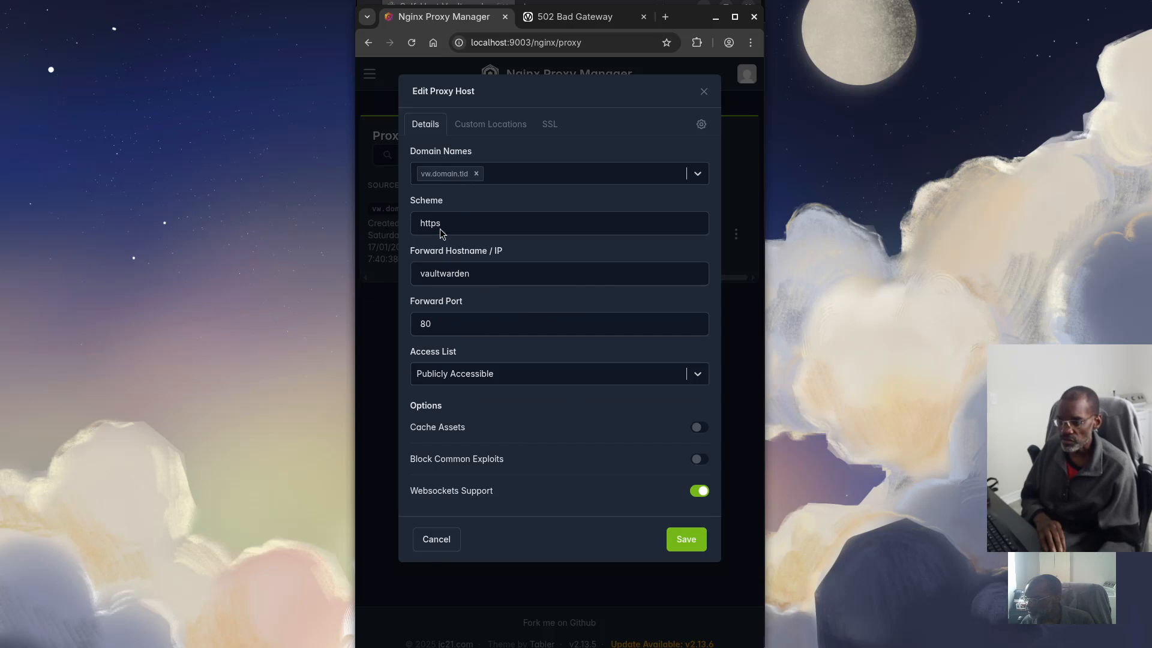
left_click(507, 125)
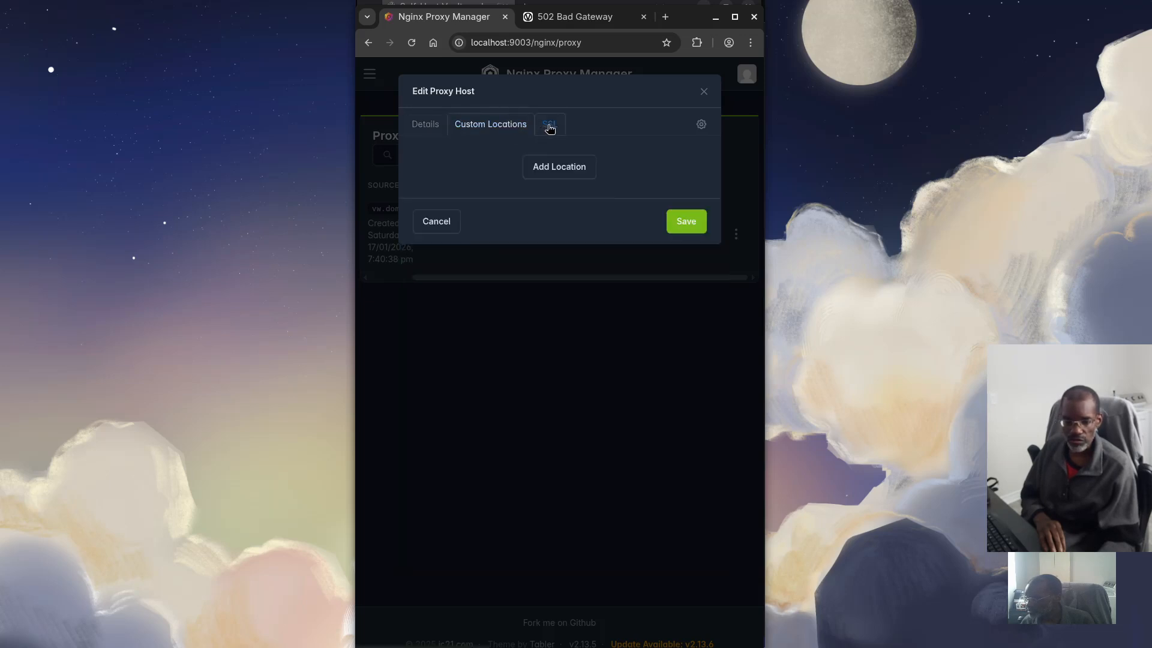
left_click(548, 126)
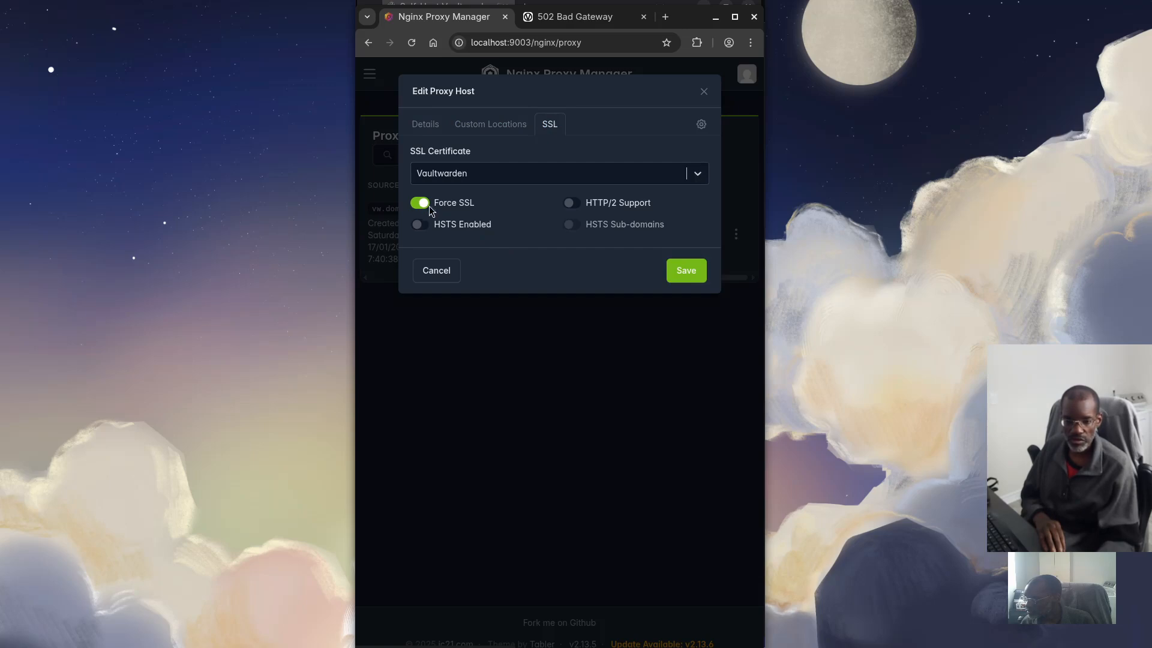
left_click(695, 271)
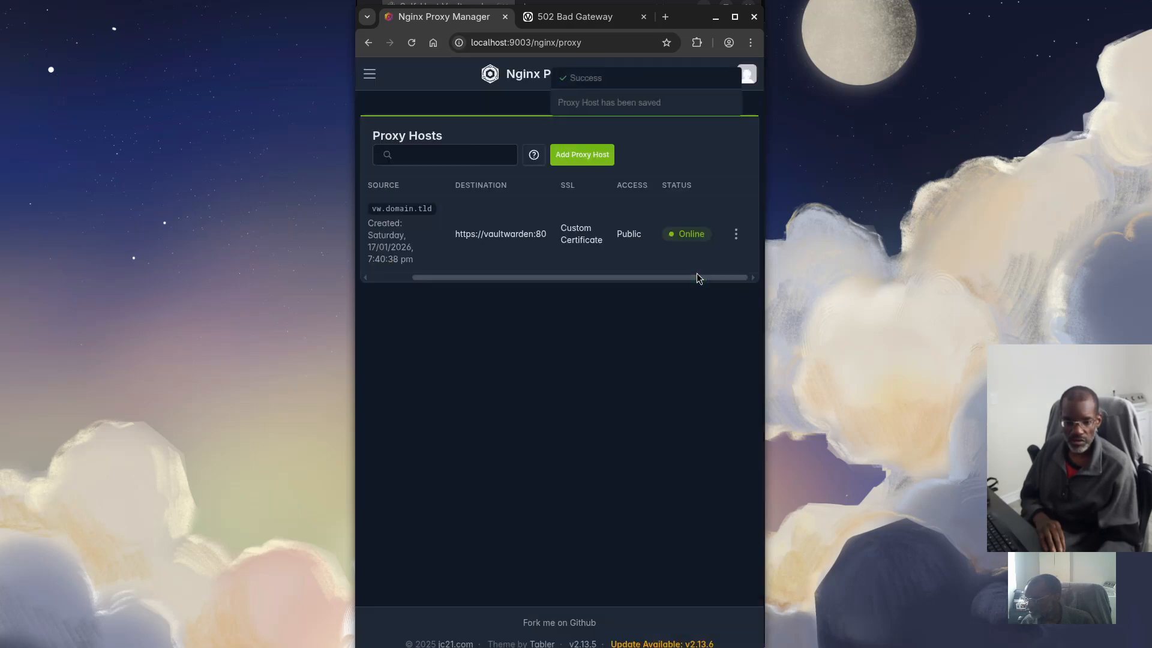
left_click(558, 18)
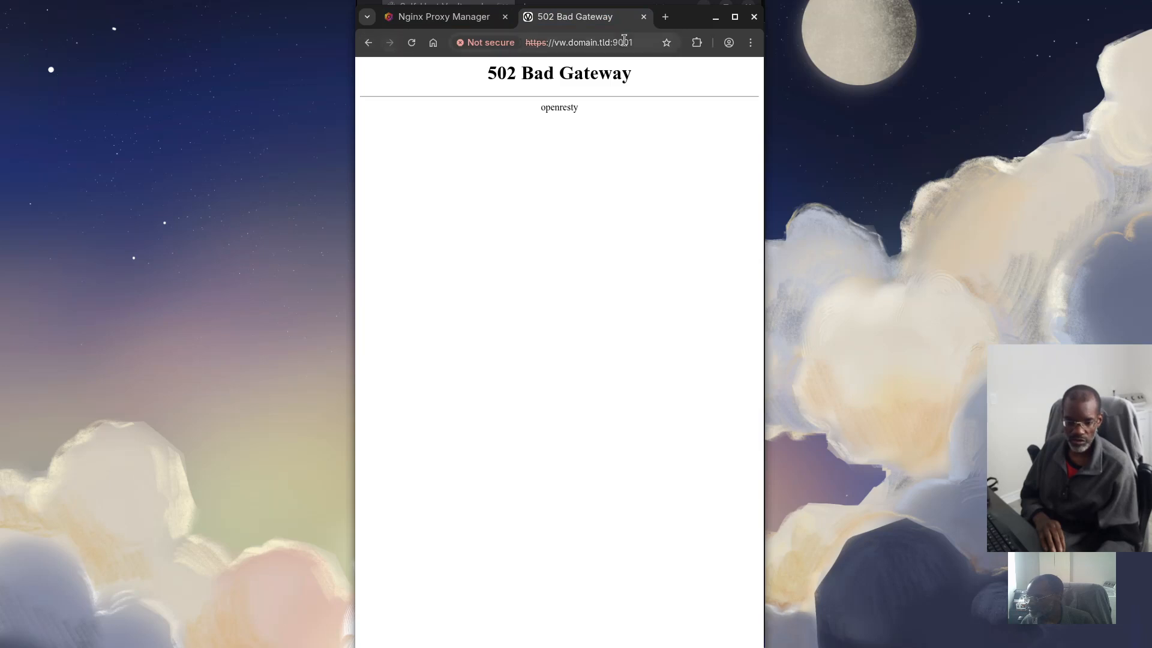
Keep the https forwarding scheme, enable Force SSL on vw.domain.tld, and save
left_click(456, 17)
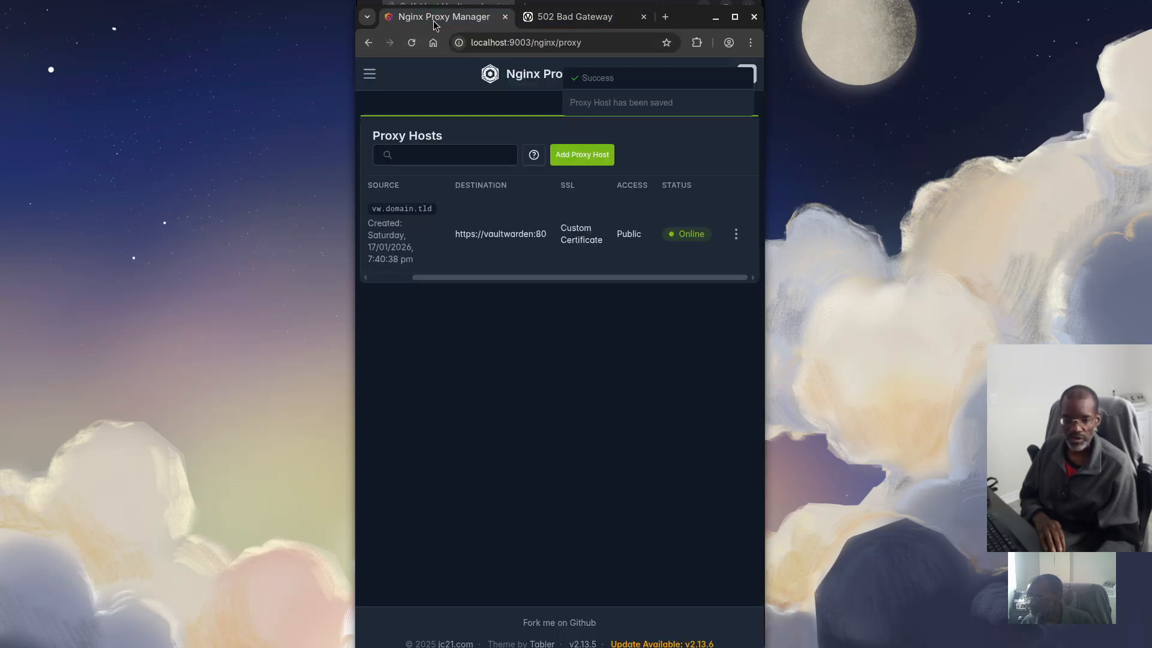
left_click(737, 235)
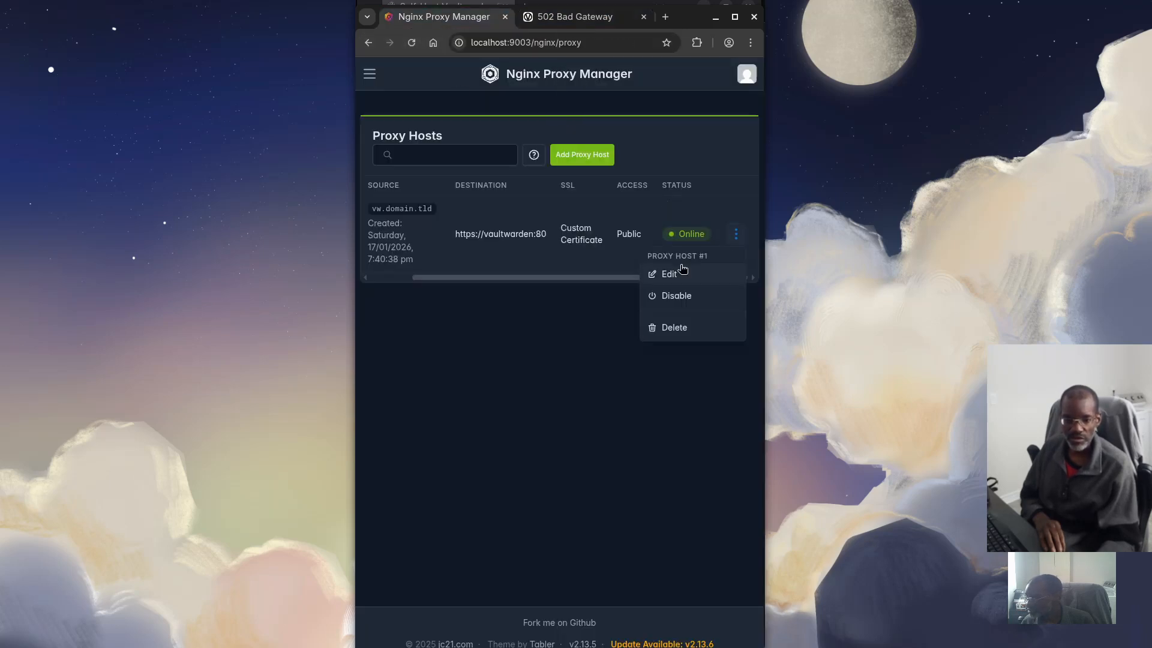
left_click(669, 273)
left_click(457, 225)
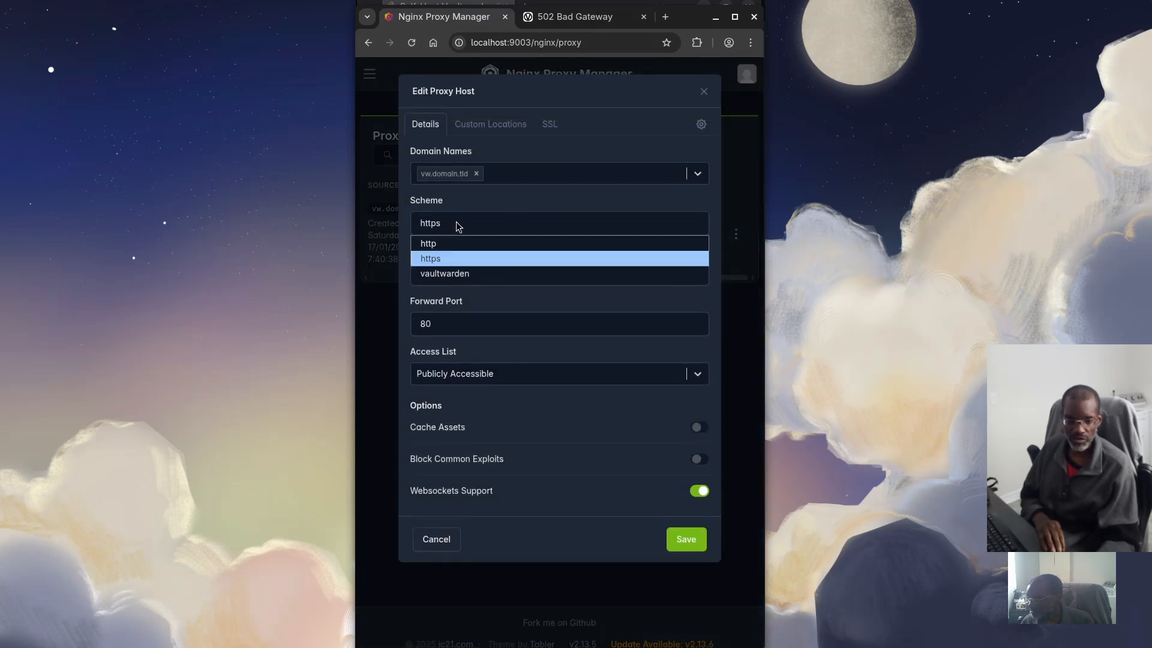
left_click(547, 122)
left_click(543, 129)
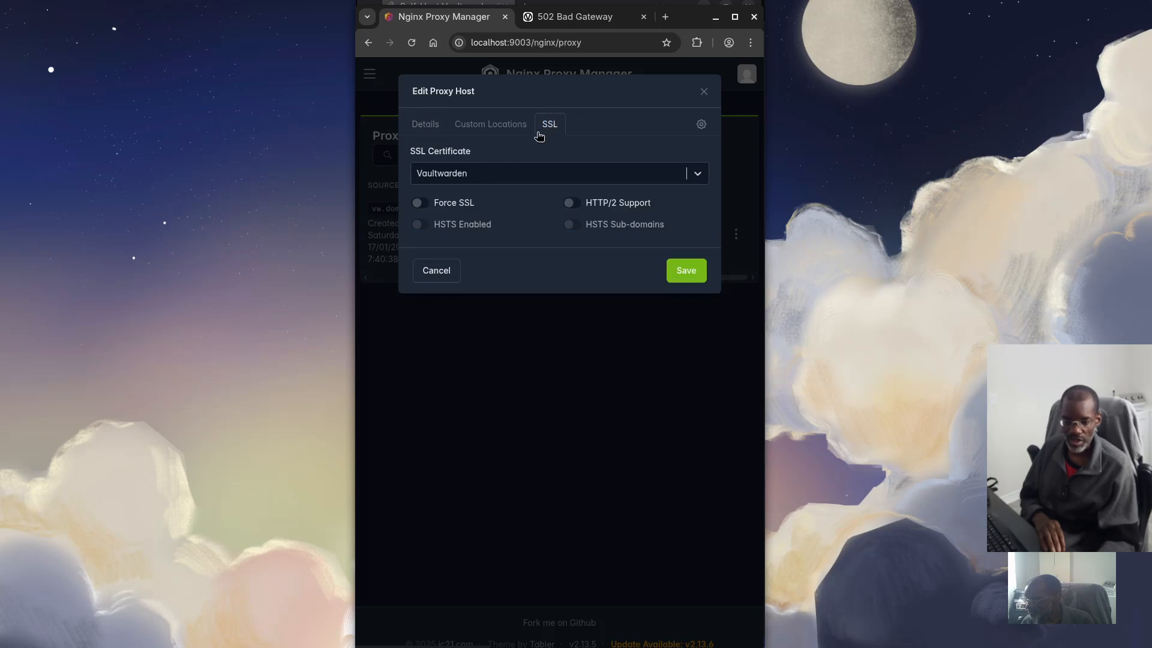
left_click(451, 204)
left_click(686, 272)
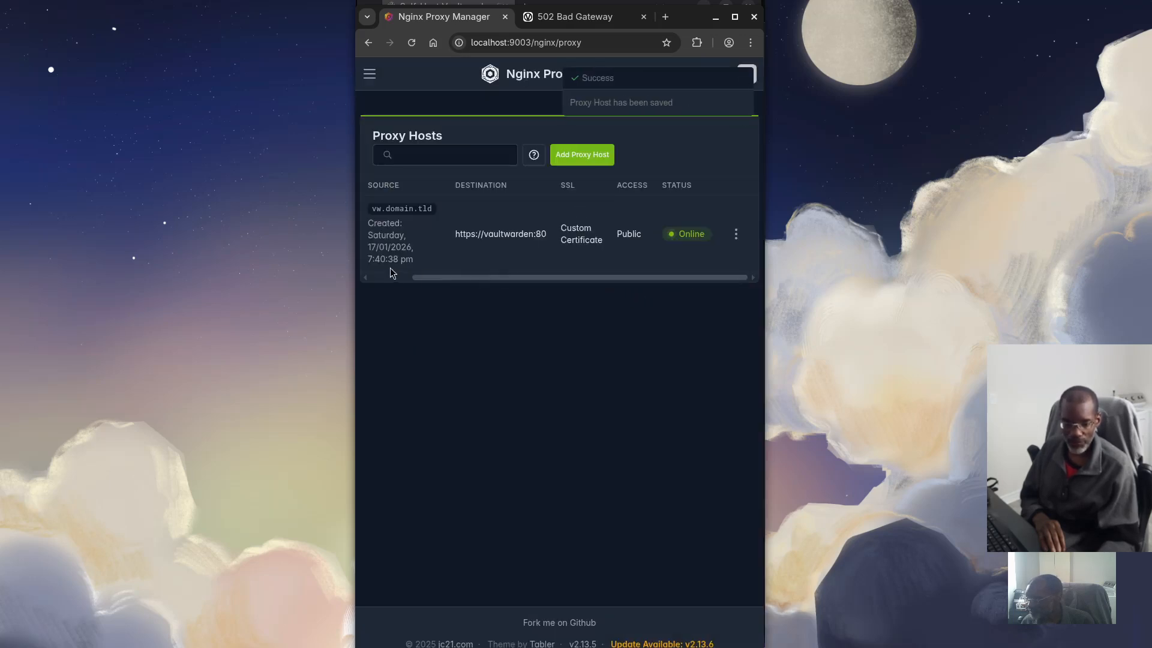
left_click(528, 16)
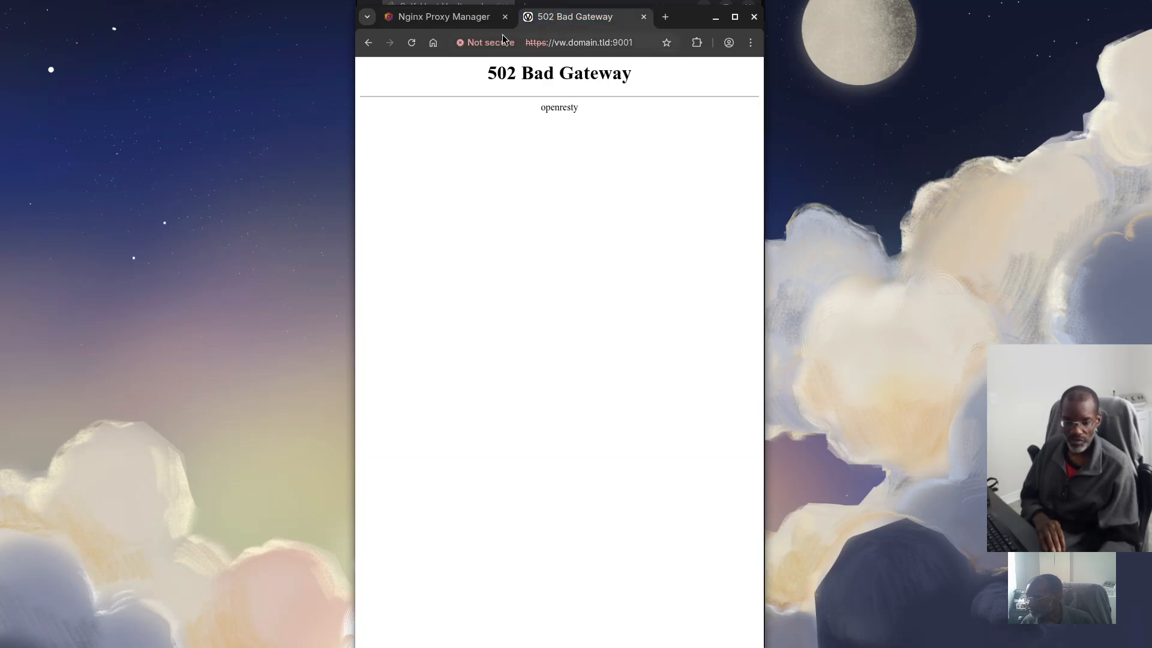
Reload vw.domain.tld, then try it on ports 9002 and 9003
left_click(413, 44)
left_click(597, 43)
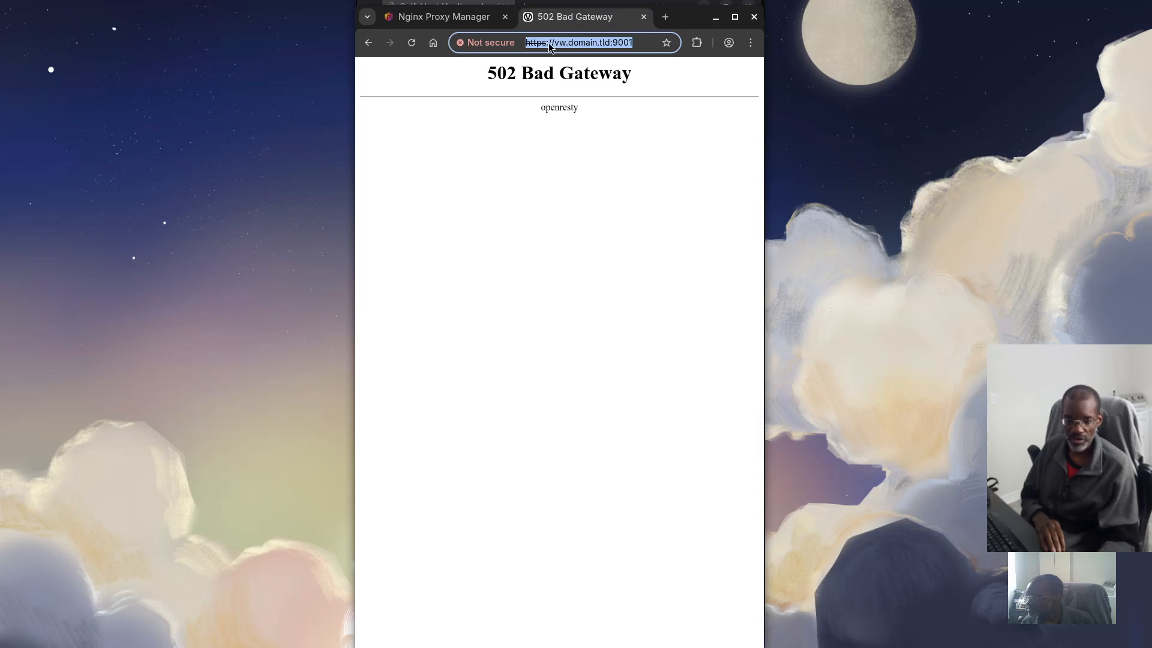
left_click(559, 43)
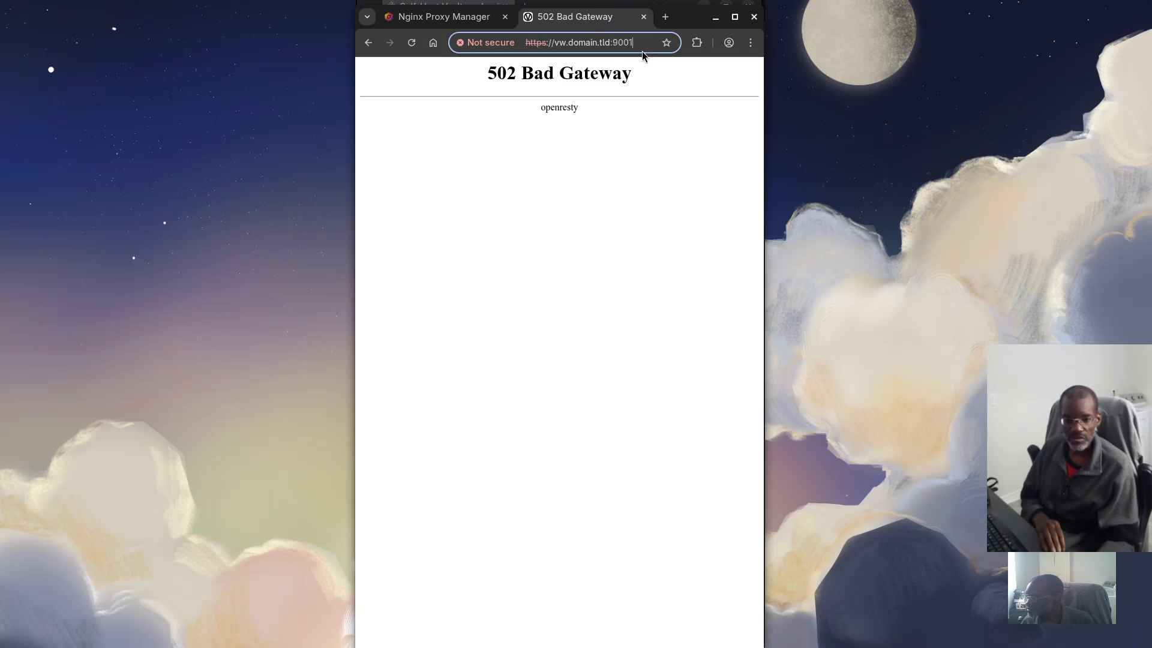
key("BackSpace")
type("2")
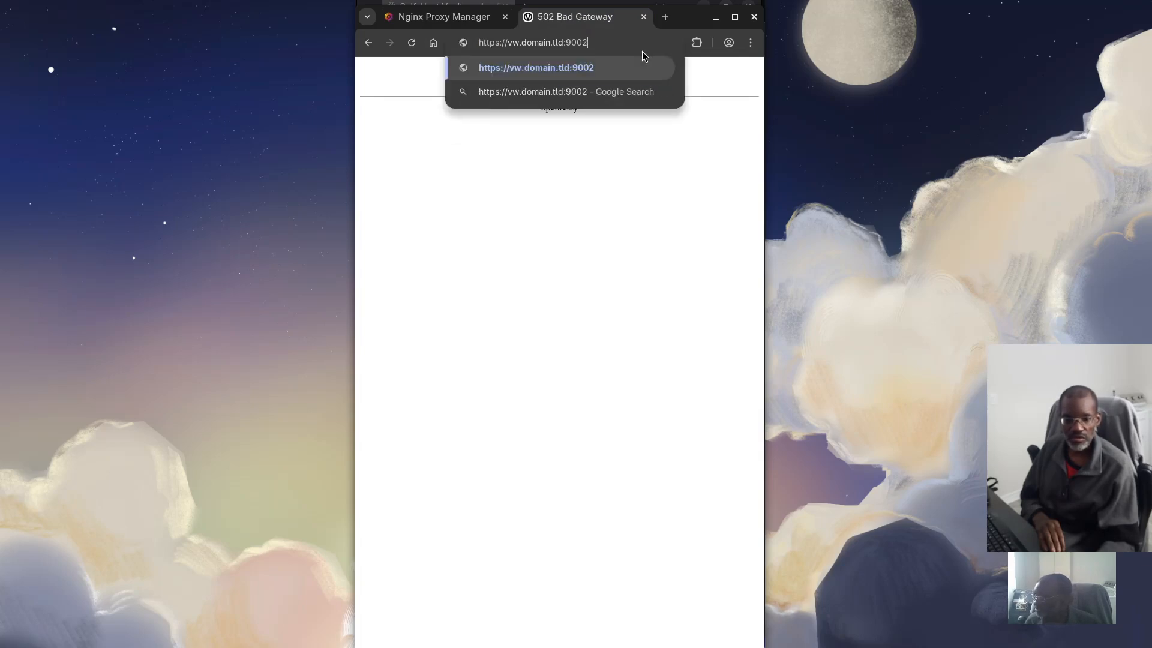
key("Return")
double_click(630, 44)
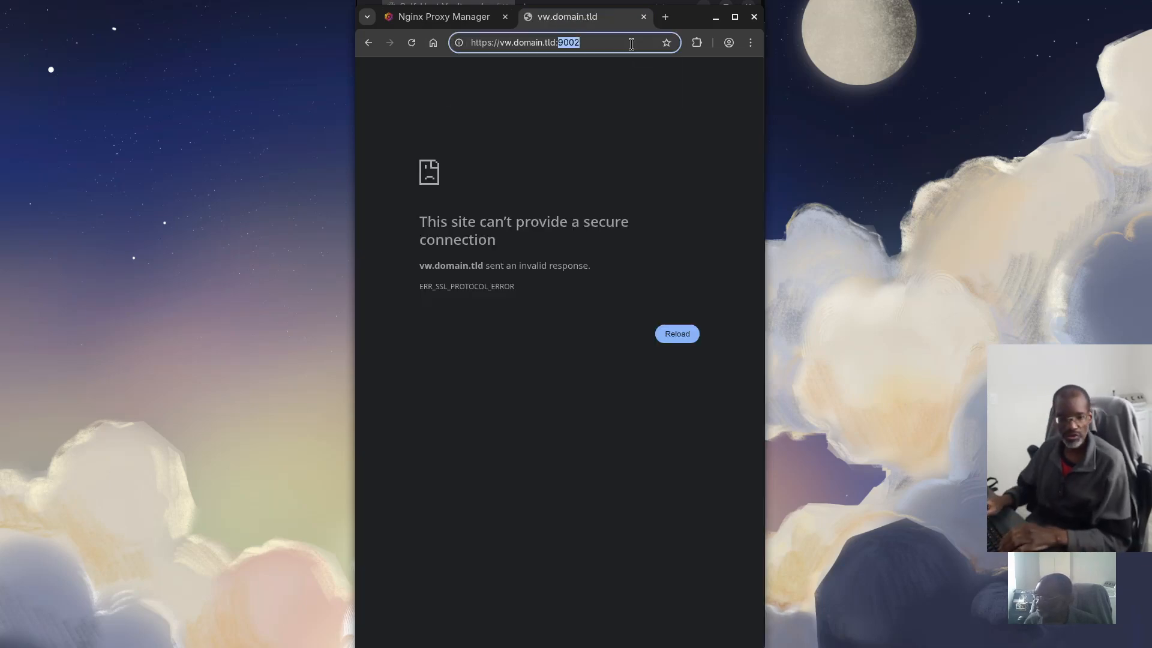
type("9003")
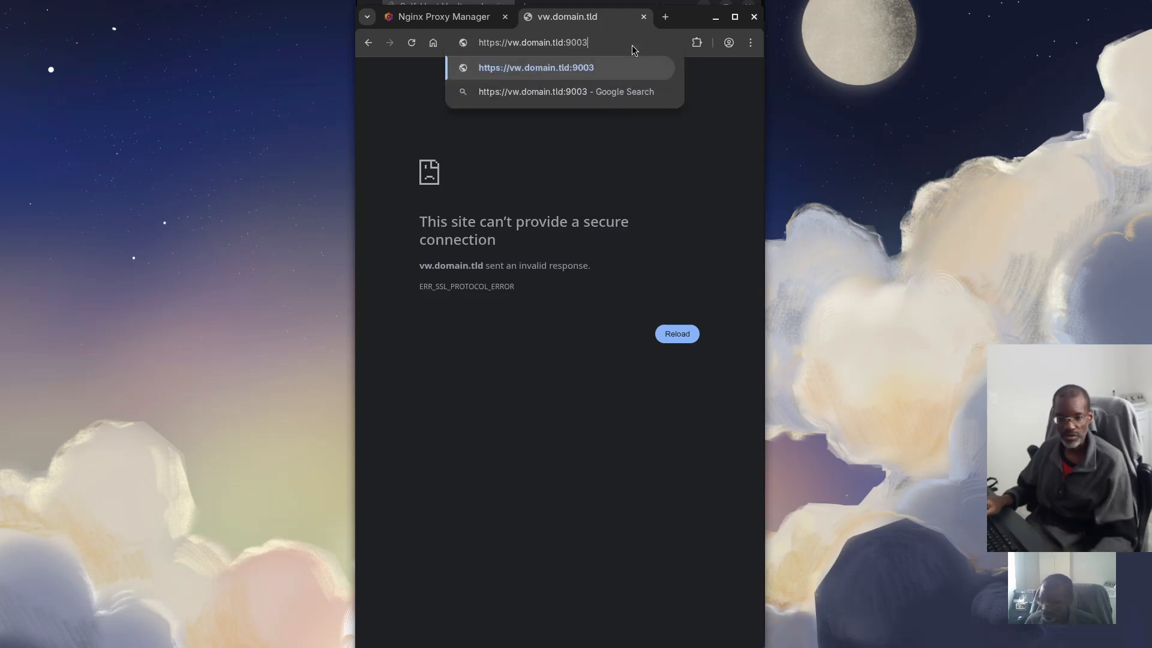
key("Return")
Try vw.domain.tld on port 9000, then open localhost:9000 instead
left_click(633, 47)
left_click(630, 45)
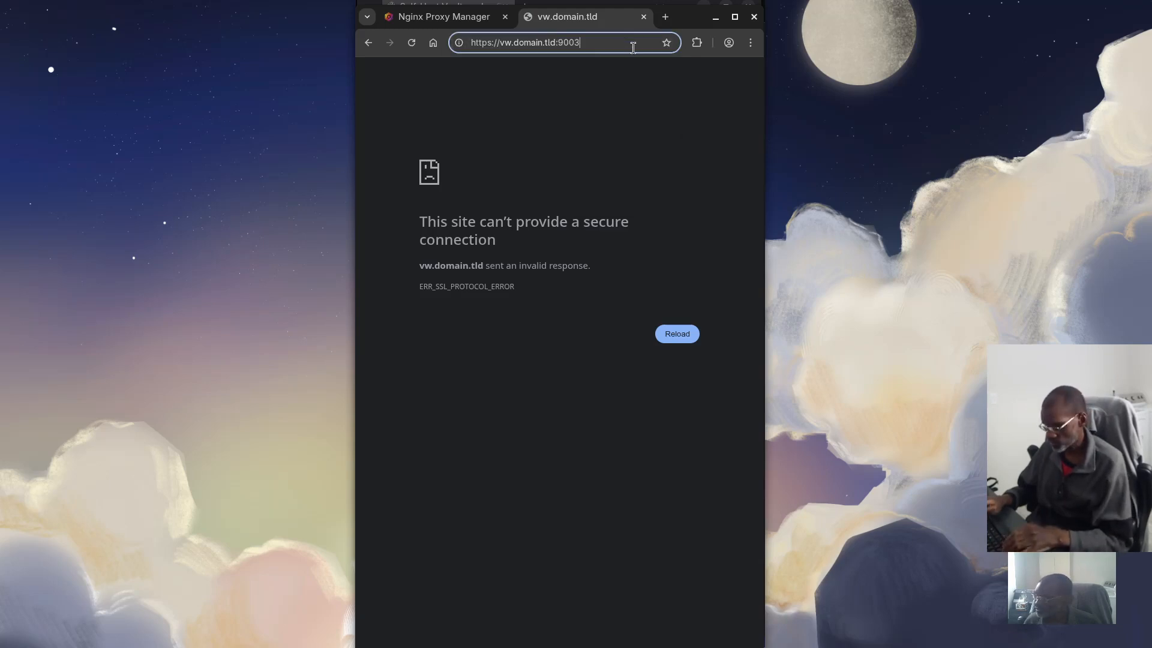
key("BackSpace")
type("0")
key("Return")
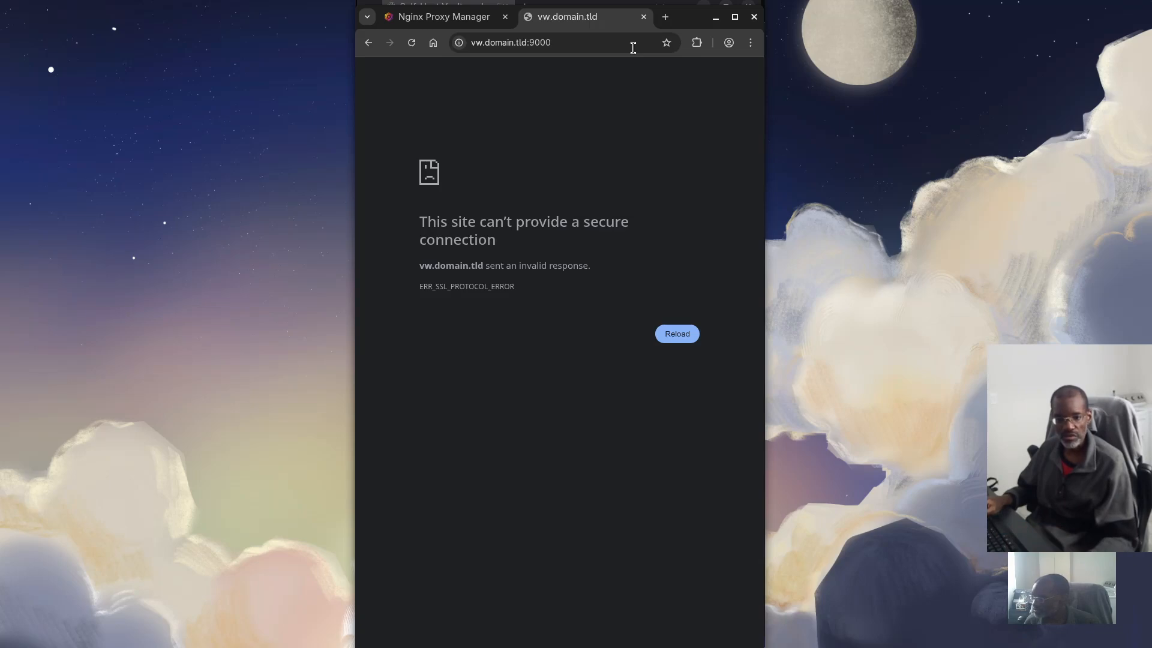
double_click(603, 46)
key("ctrl+a")
type("loc")
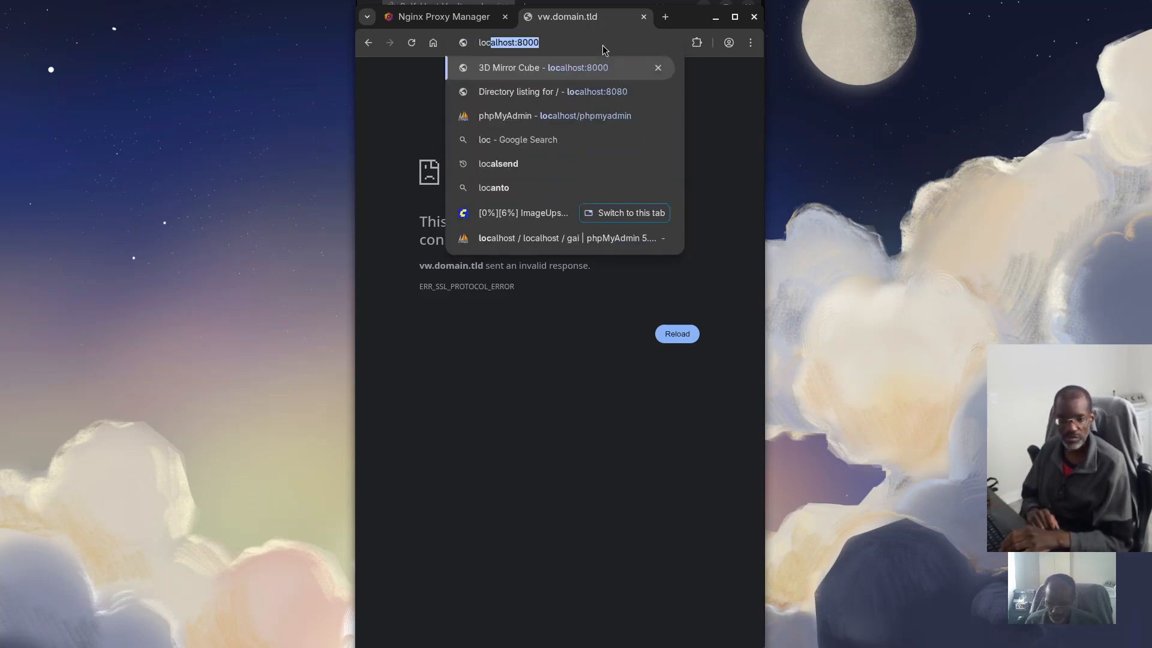
type("alhost:900")
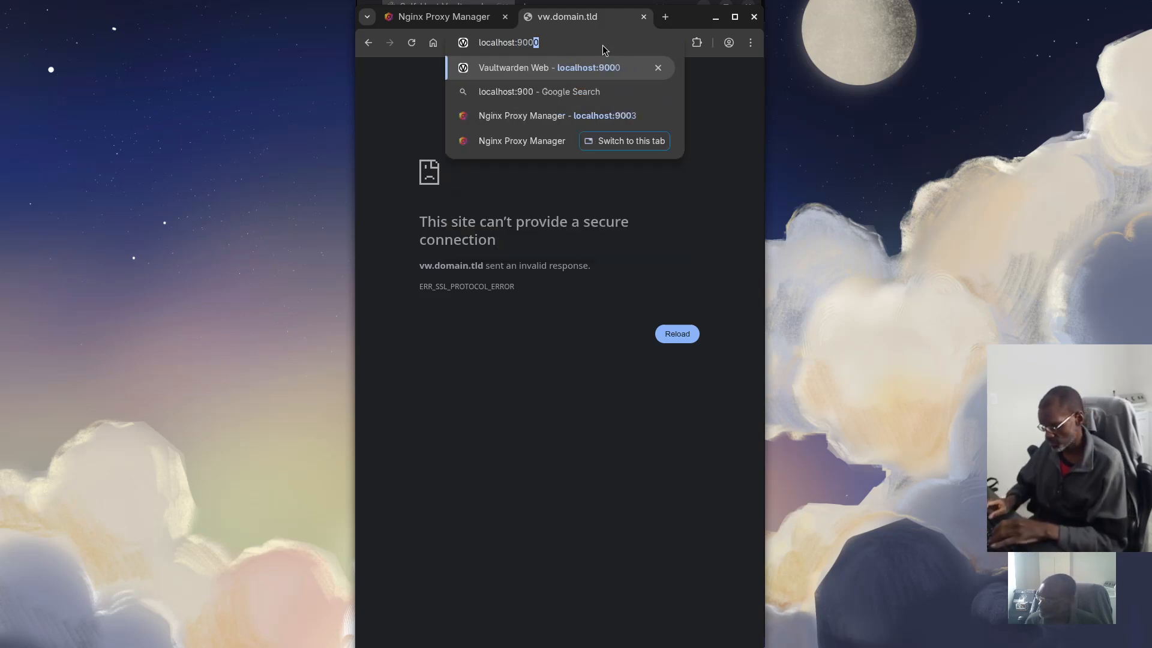
type("0")
key("Return")
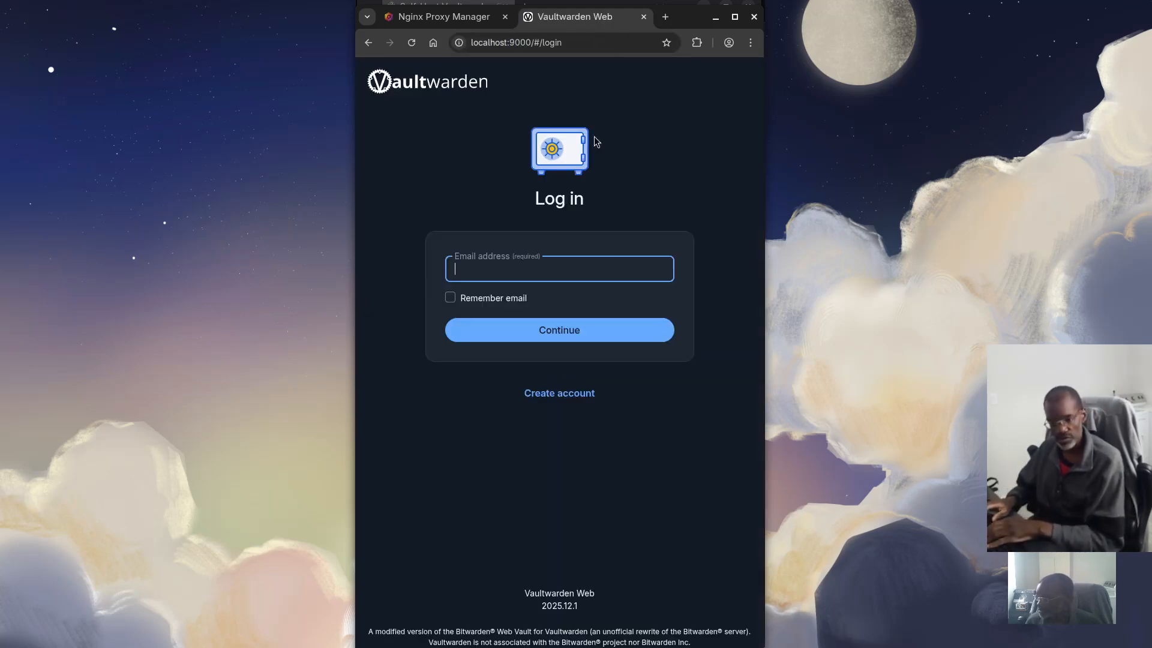
left_click(559, 393)
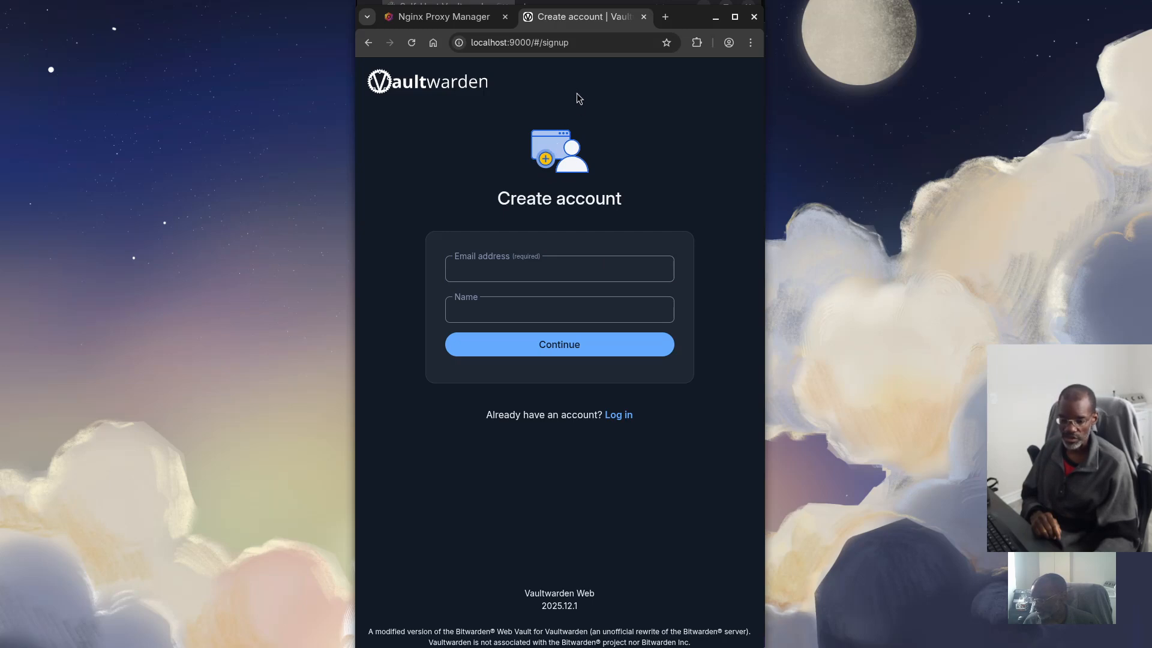
double_click(526, 44)
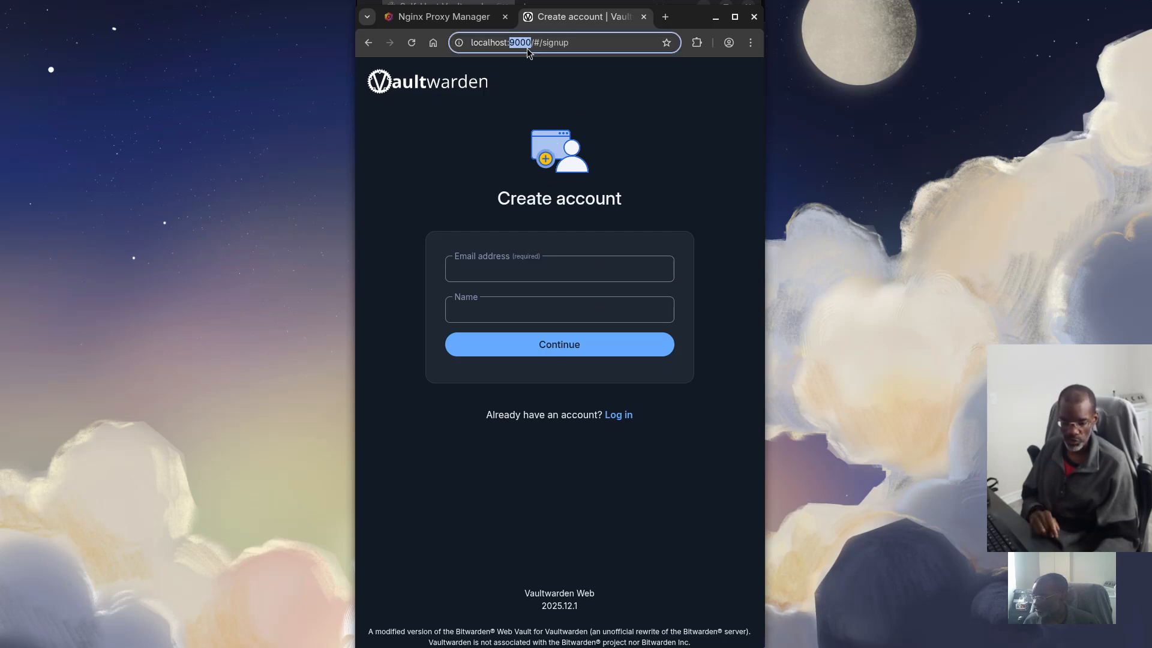
key("ctrl+a")
type("https")
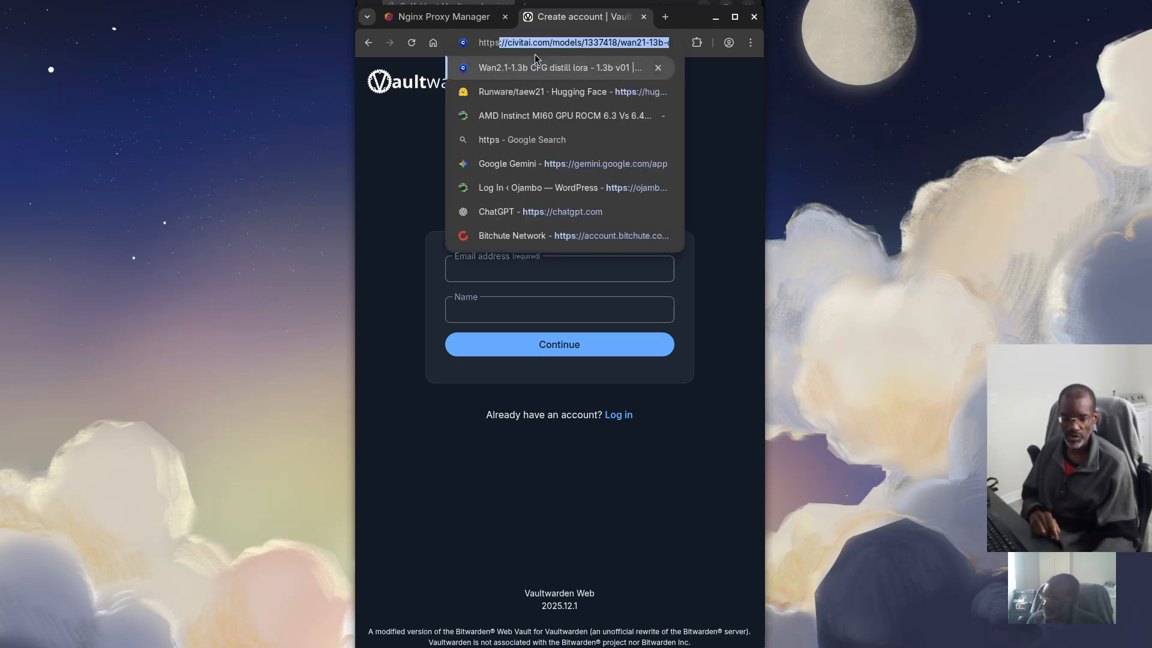
key("BackSpace")
key("BackSpace")
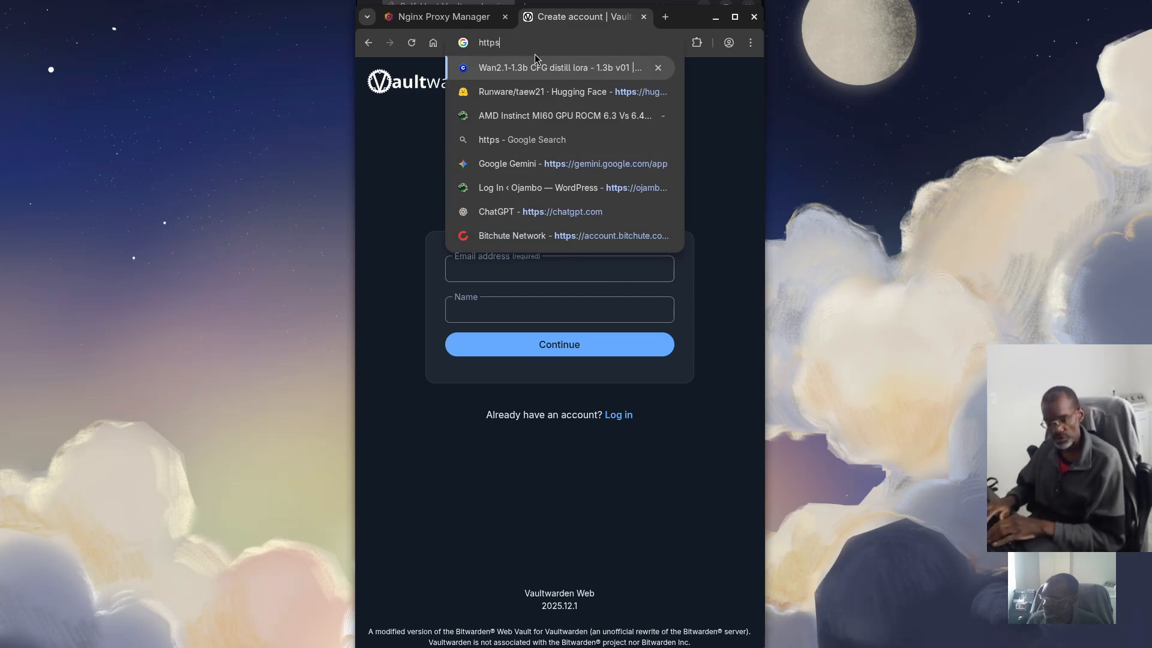
type("://")
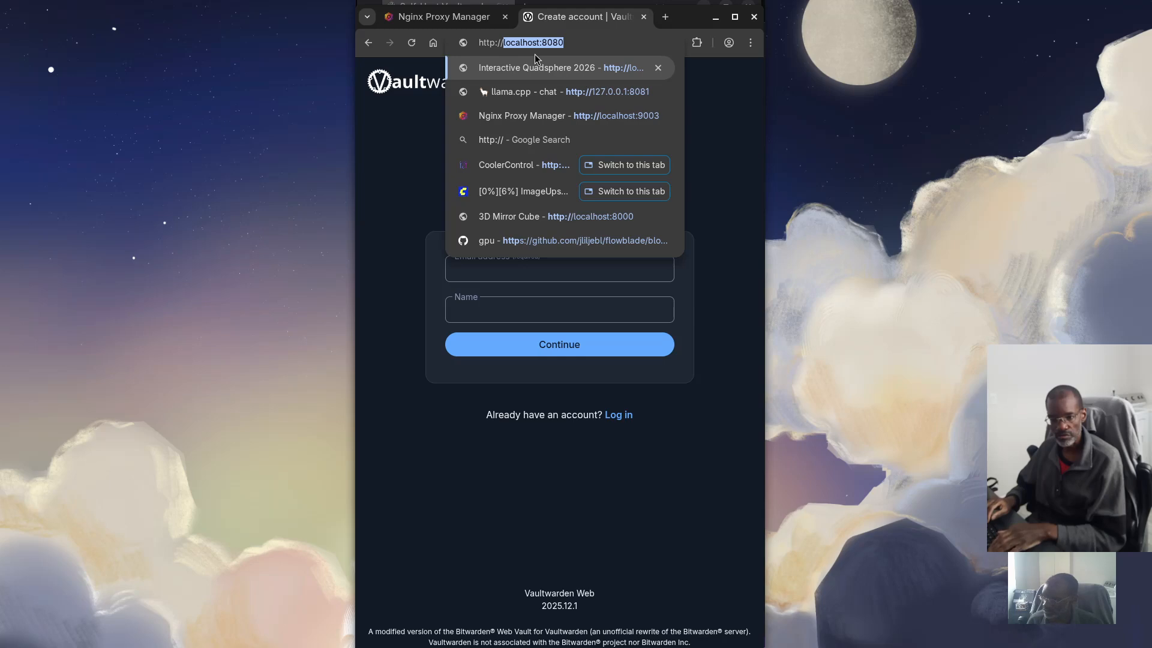
type("v")
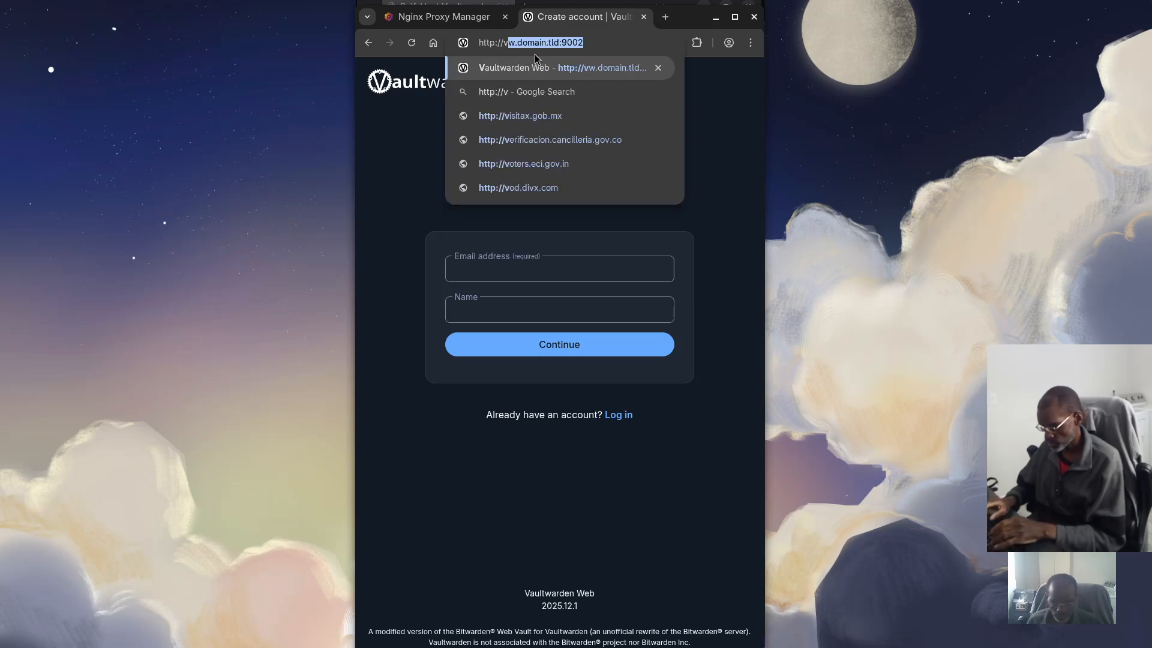
type("w.domain.")
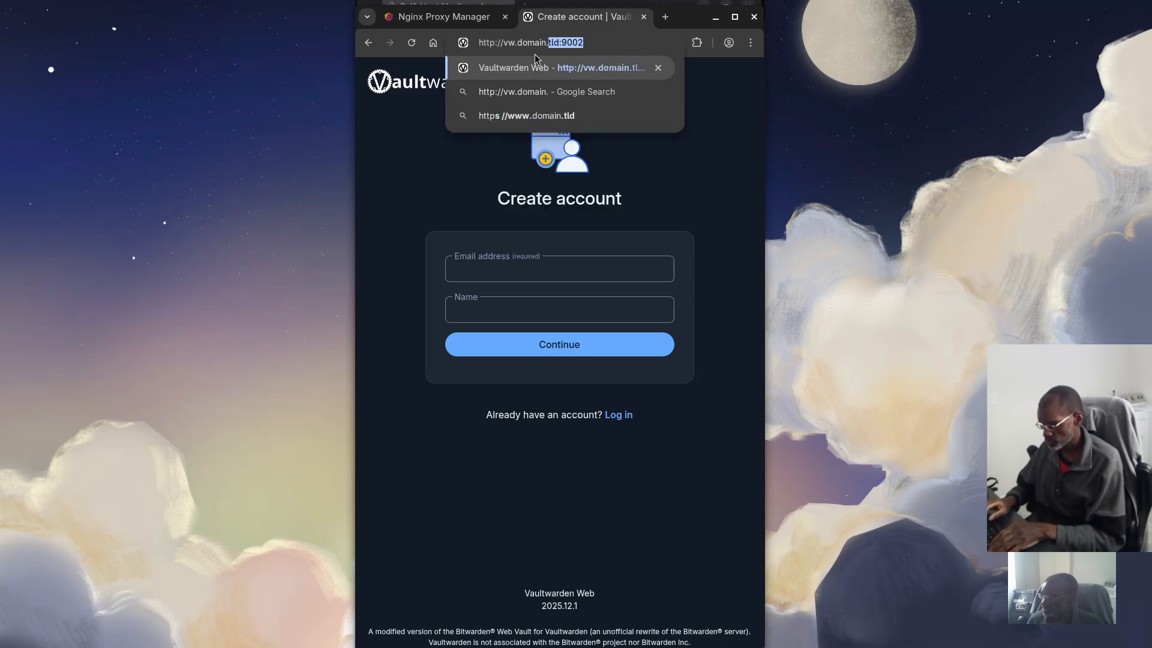
type("t")
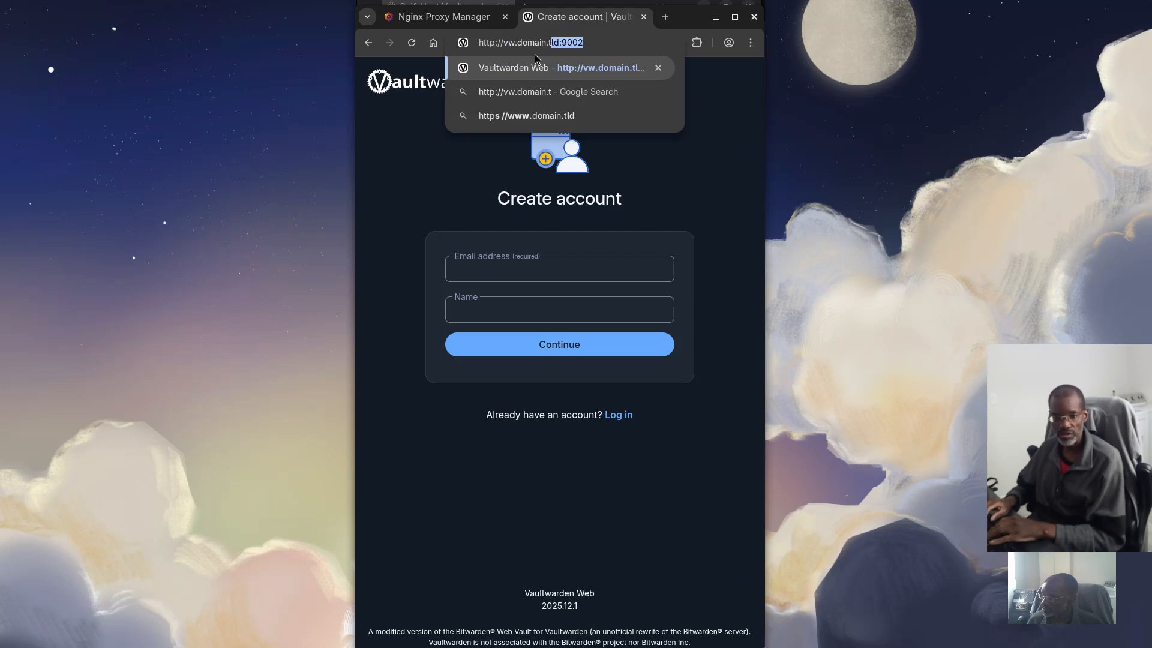
type("ld")
key("Delete")
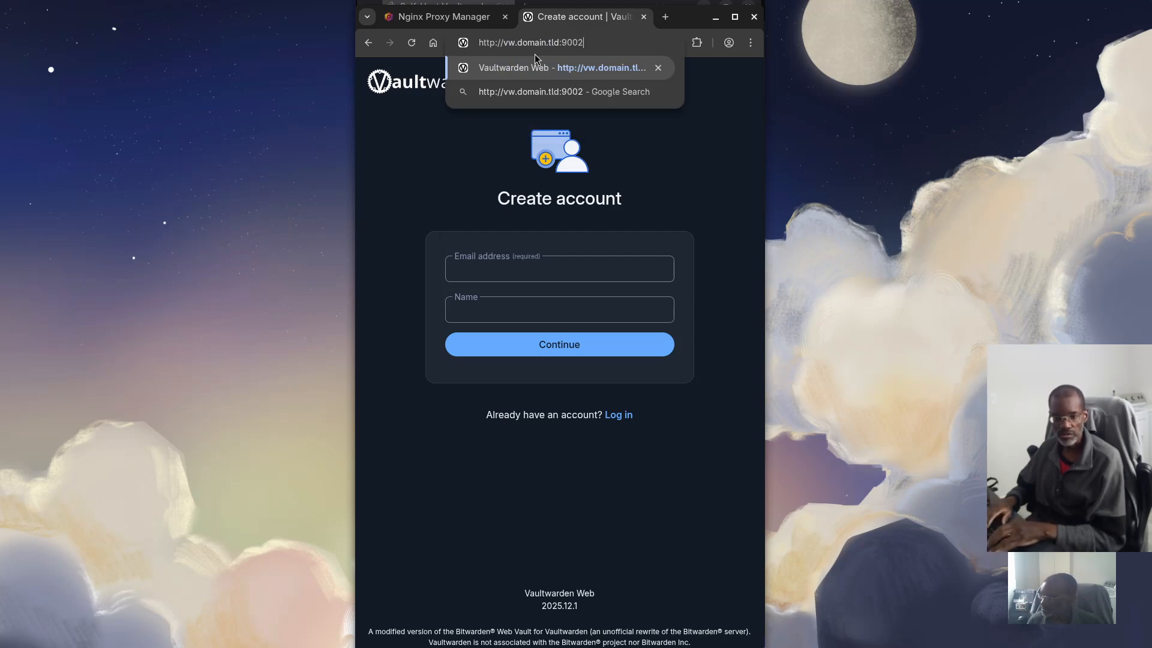
key("Return")
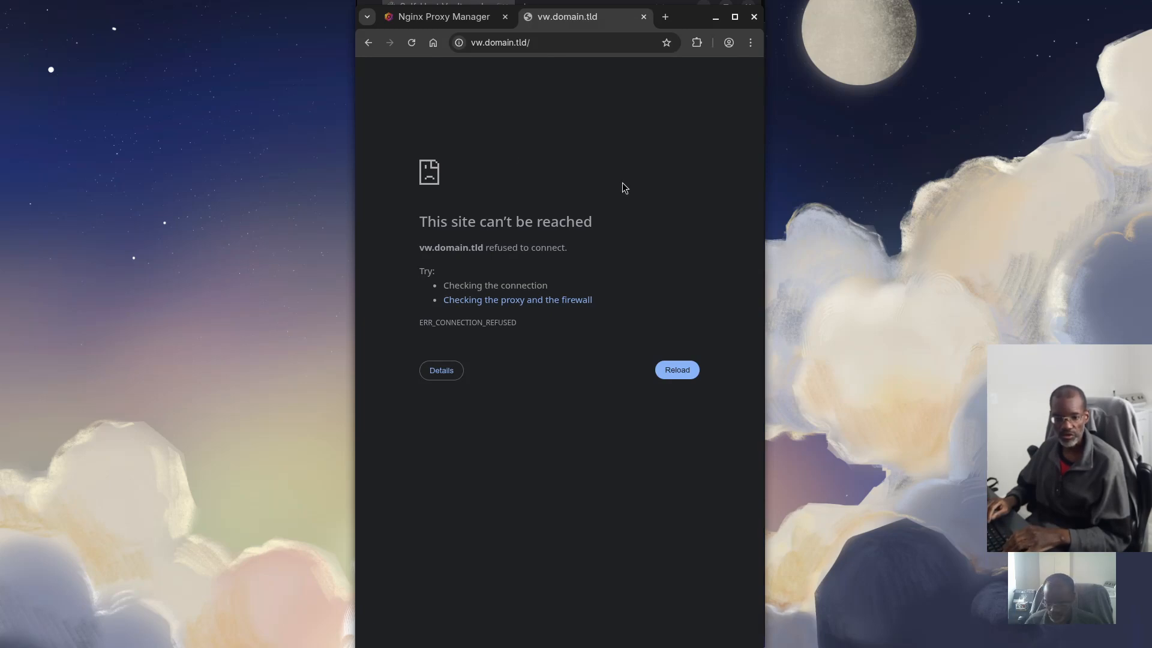
key("super")
Ping vw.domain.tld in the terminal, showing 127.0.0.1 with 0% loss, then return to Nginx Proxy Manager
left_click(945, 323)
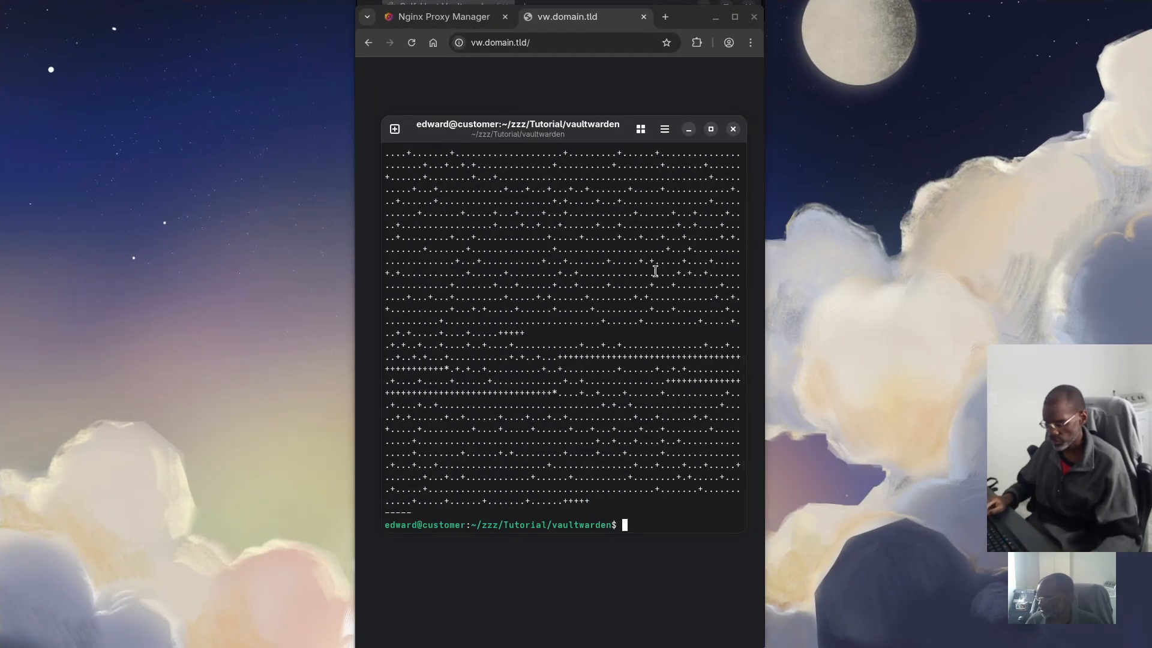
type("ping ")
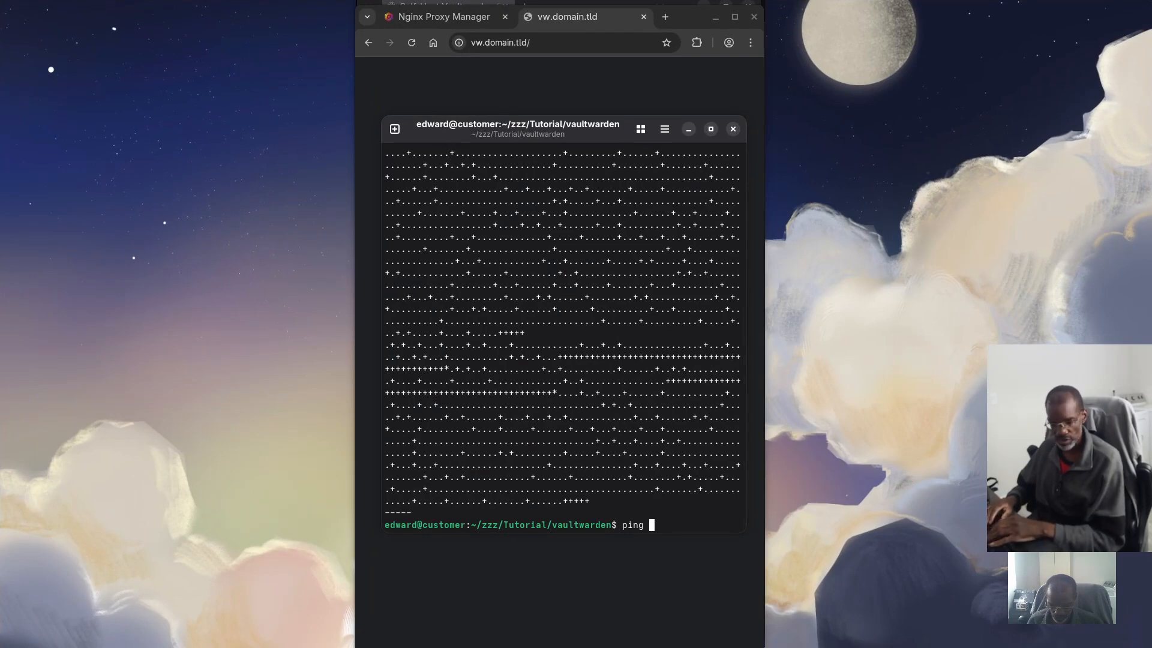
type("vw.domain.tld")
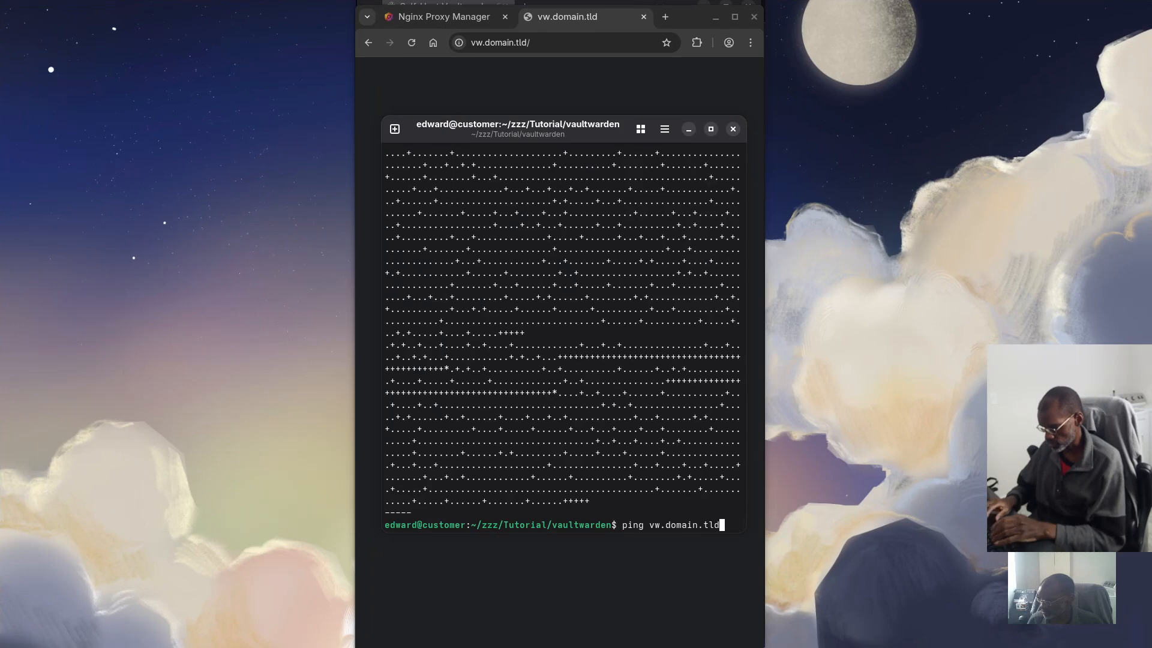
key("Return")
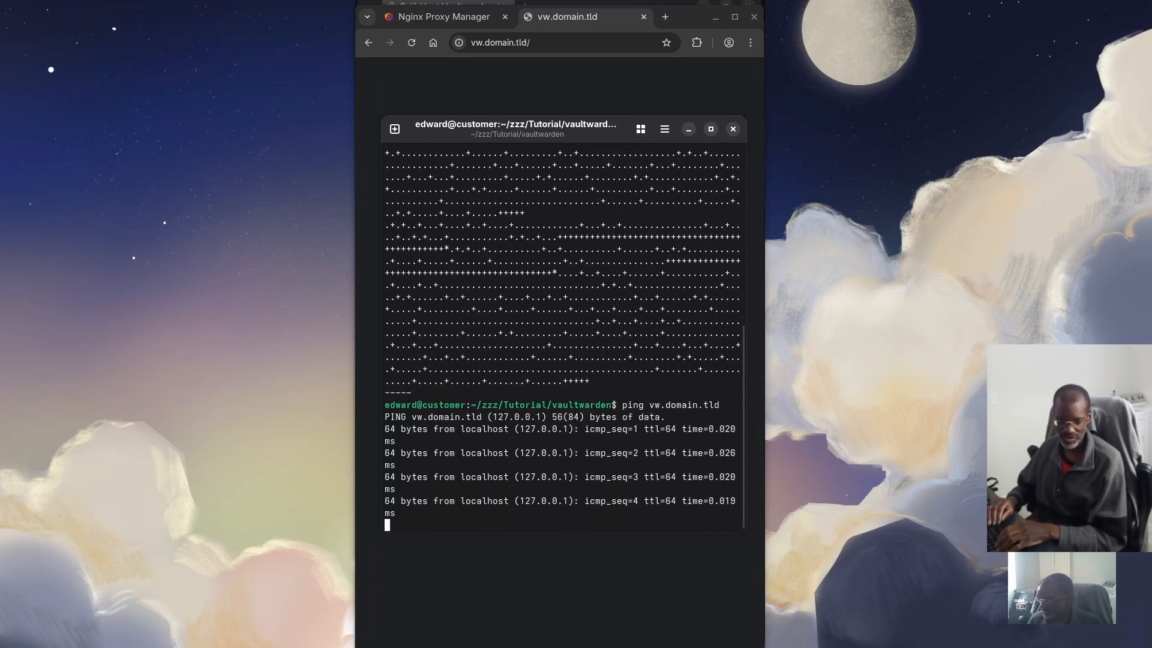
key("ctrl+c")
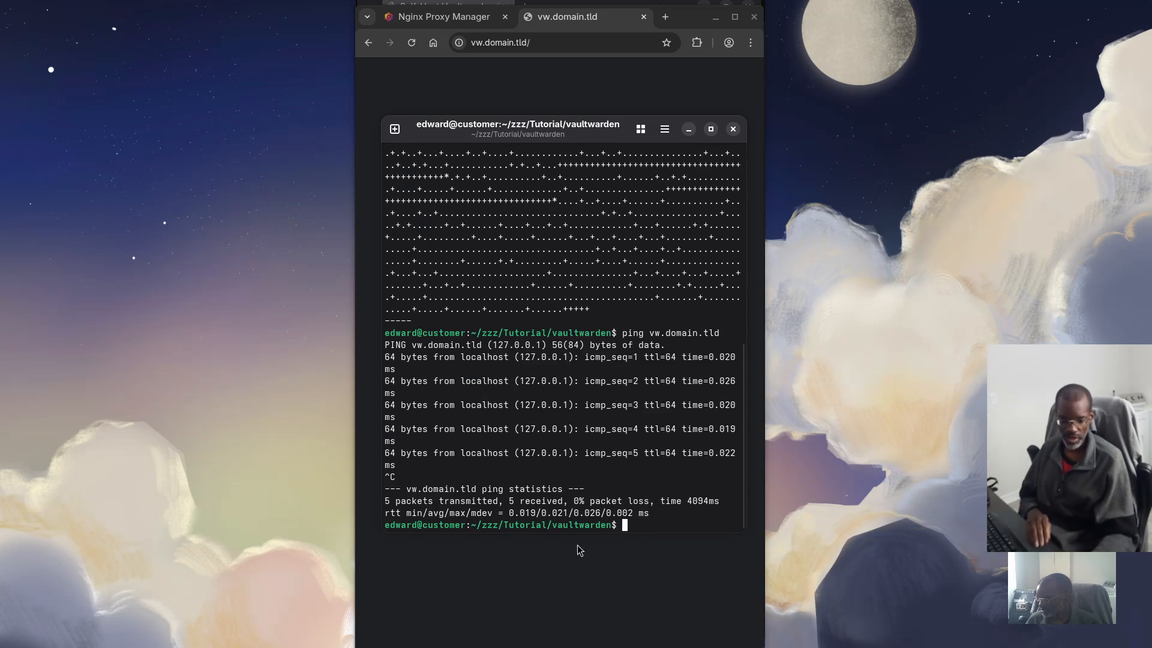
left_click(444, 18)
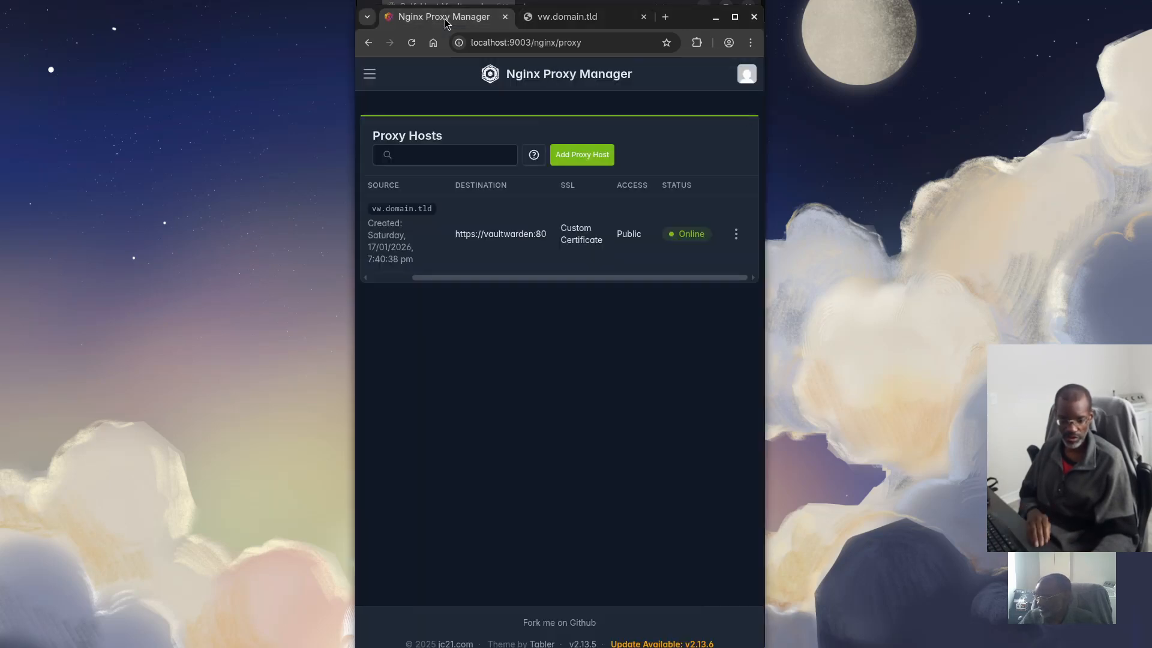
Switch to Podman Desktop and show the NPM container's Logs tab
key("super")
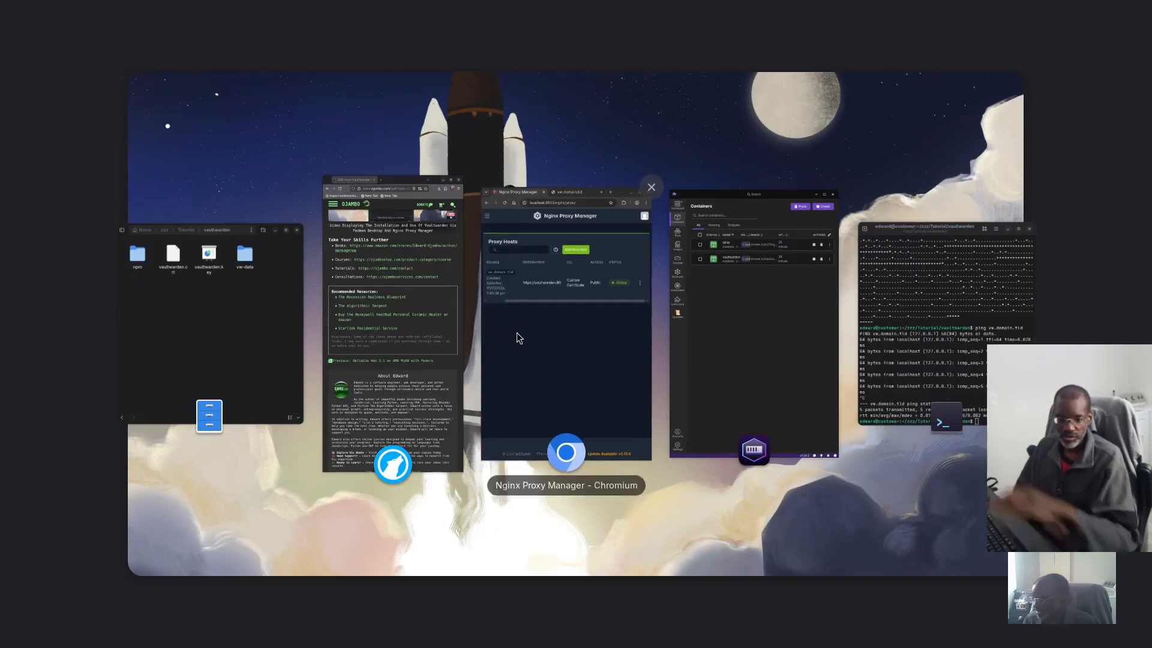
left_click(587, 337)
key("super")
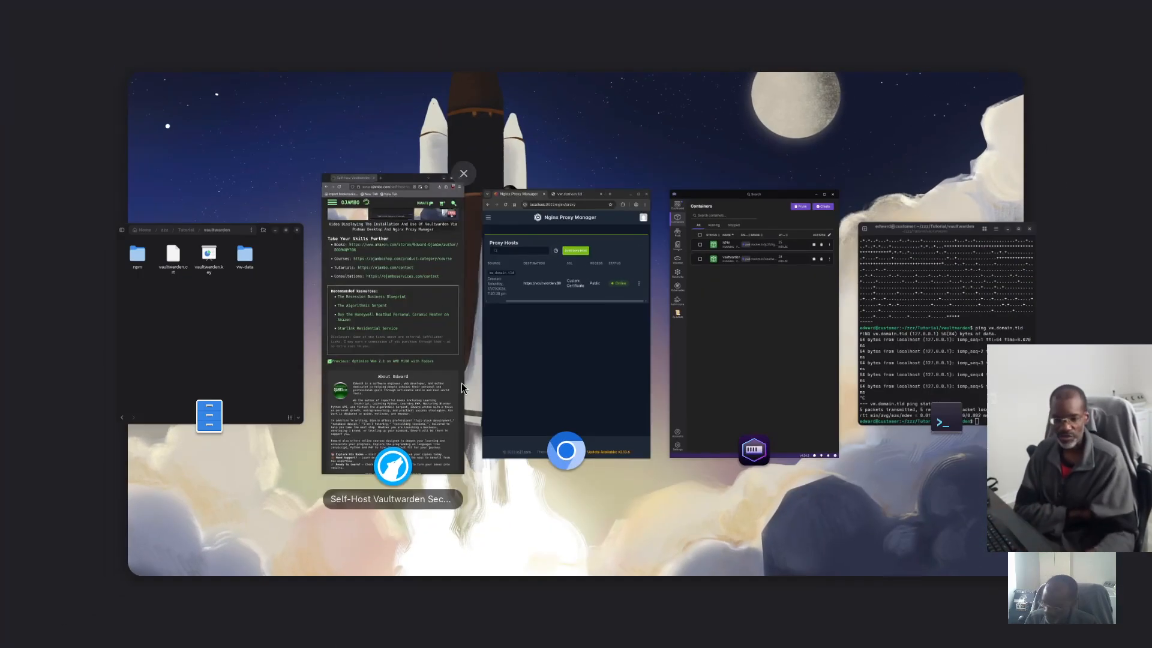
left_click(757, 355)
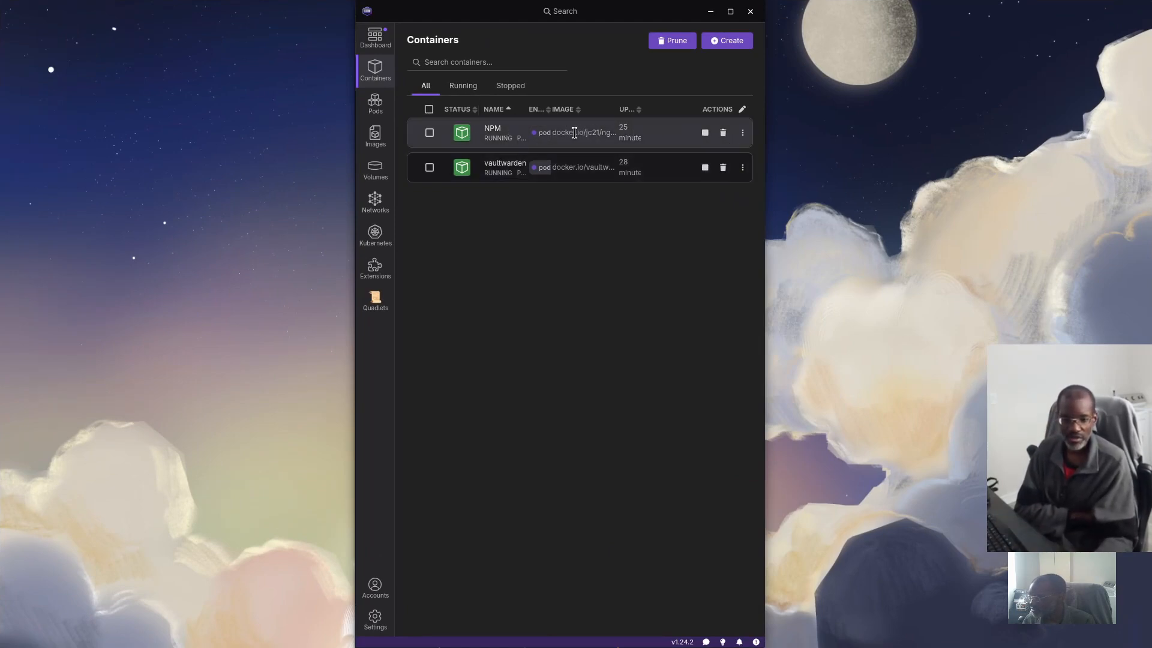
left_click(503, 133)
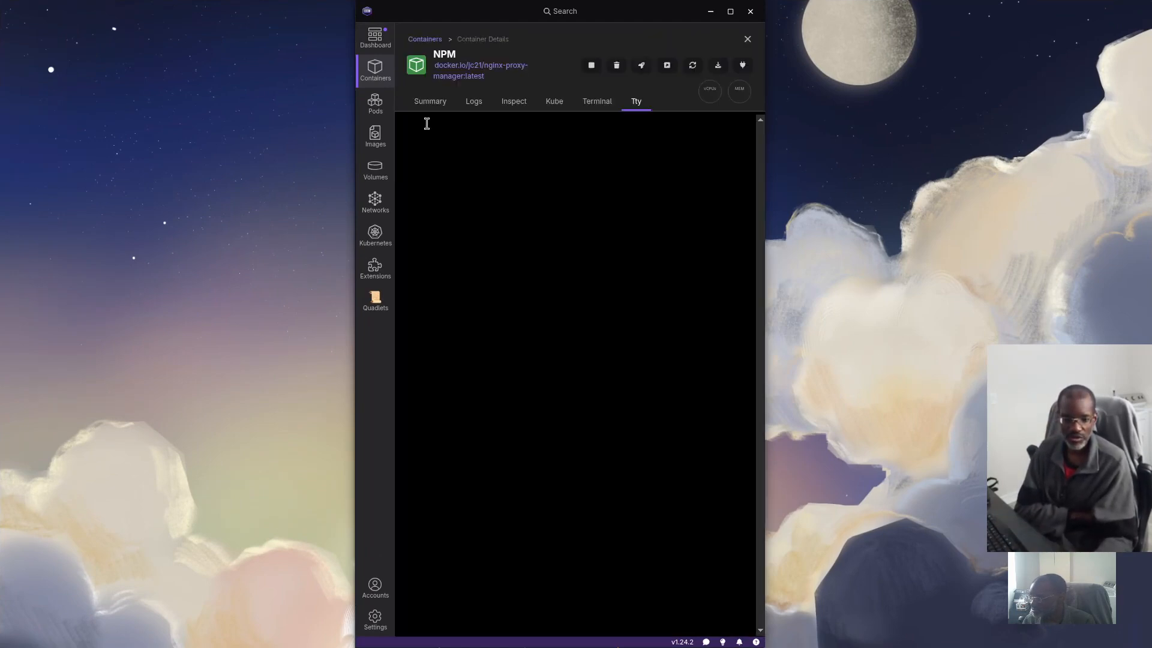
left_click(432, 109)
left_click(473, 105)
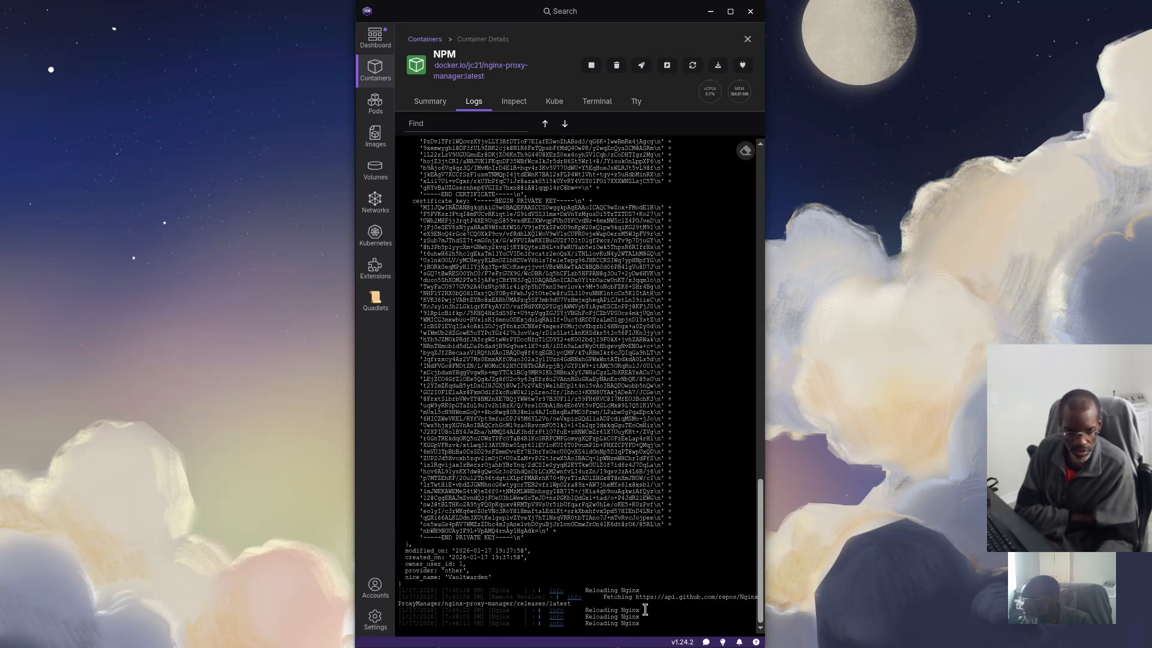
left_click(748, 39)
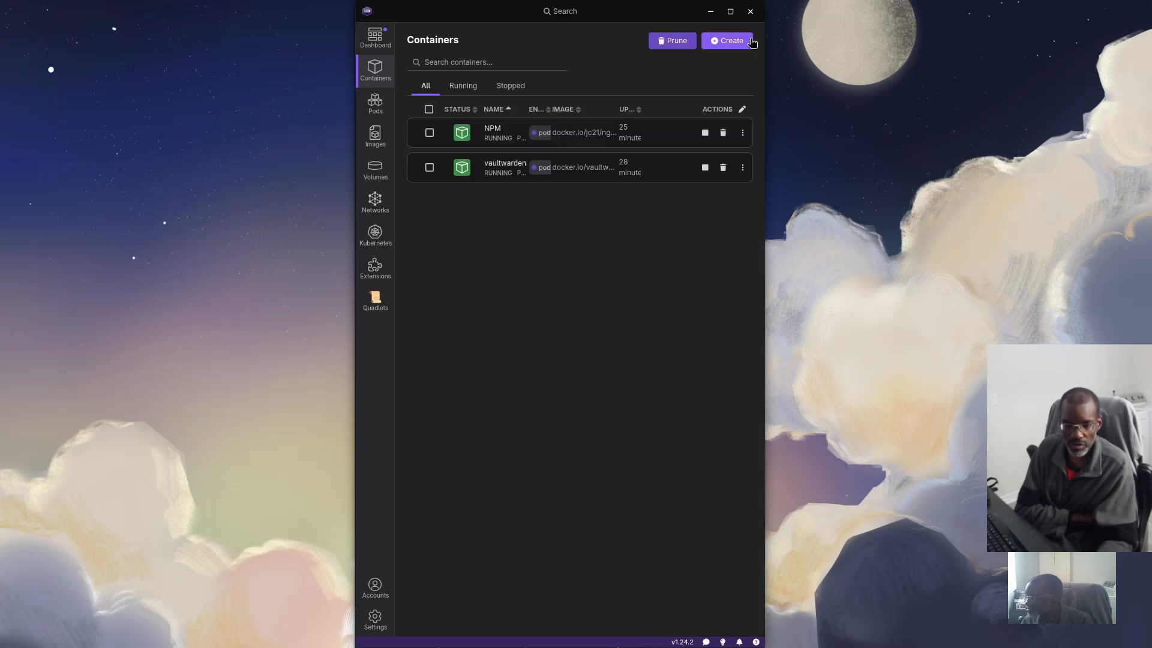
left_click(493, 165)
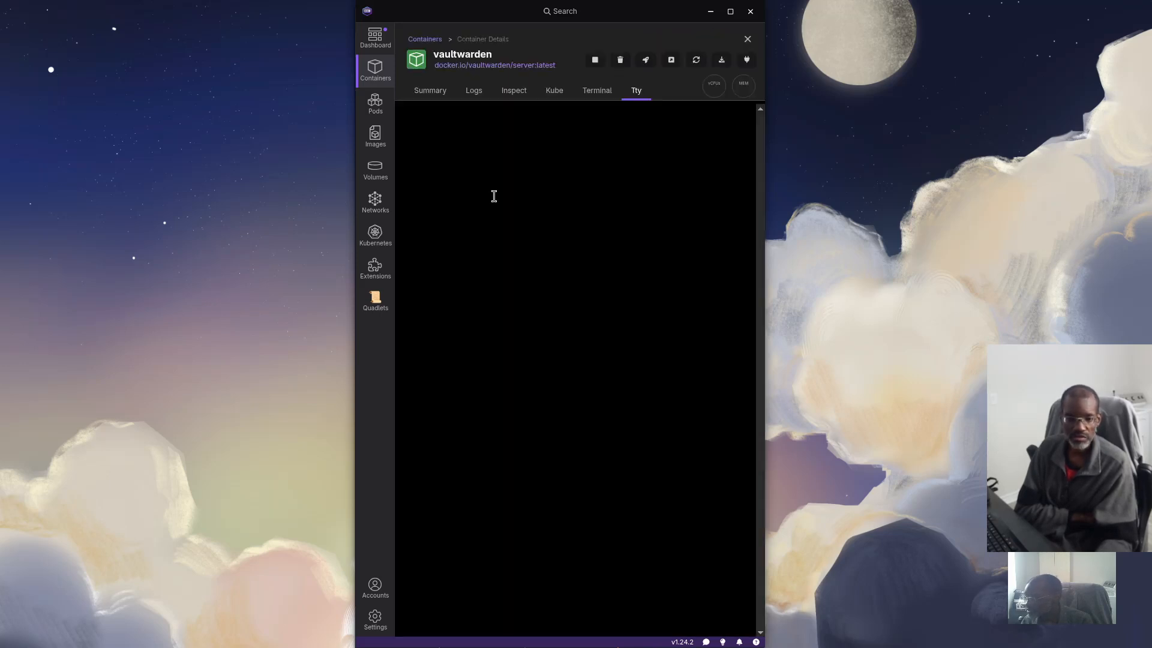
left_click(474, 90)
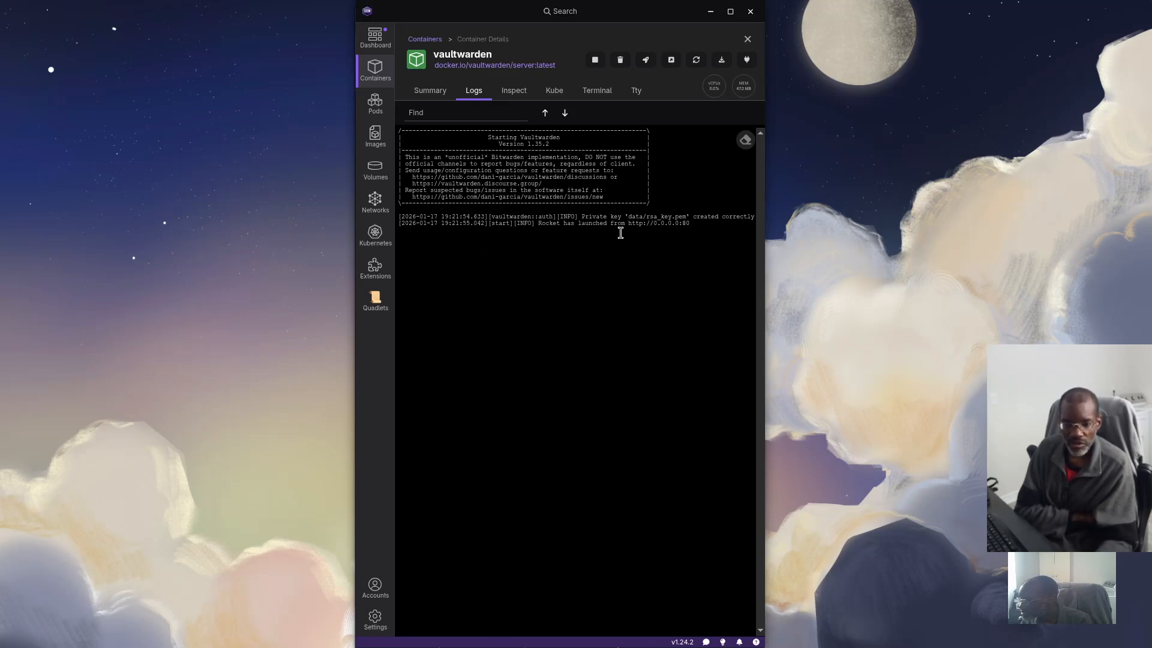
left_click_drag(697, 230, 621, 224)
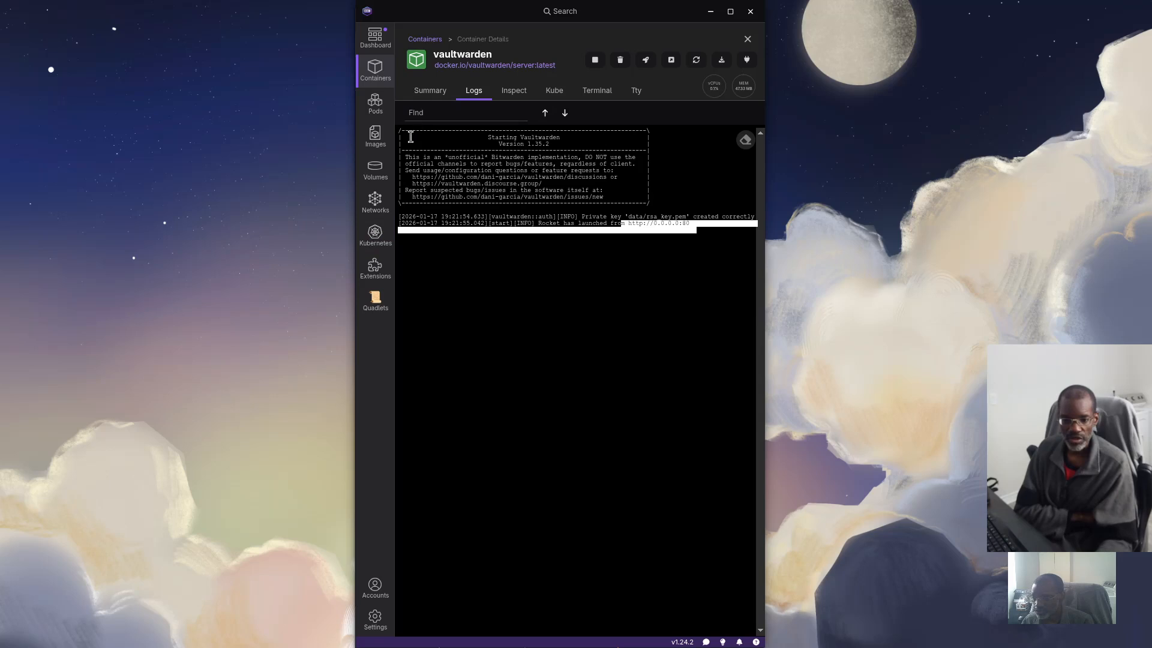
left_click(438, 95)
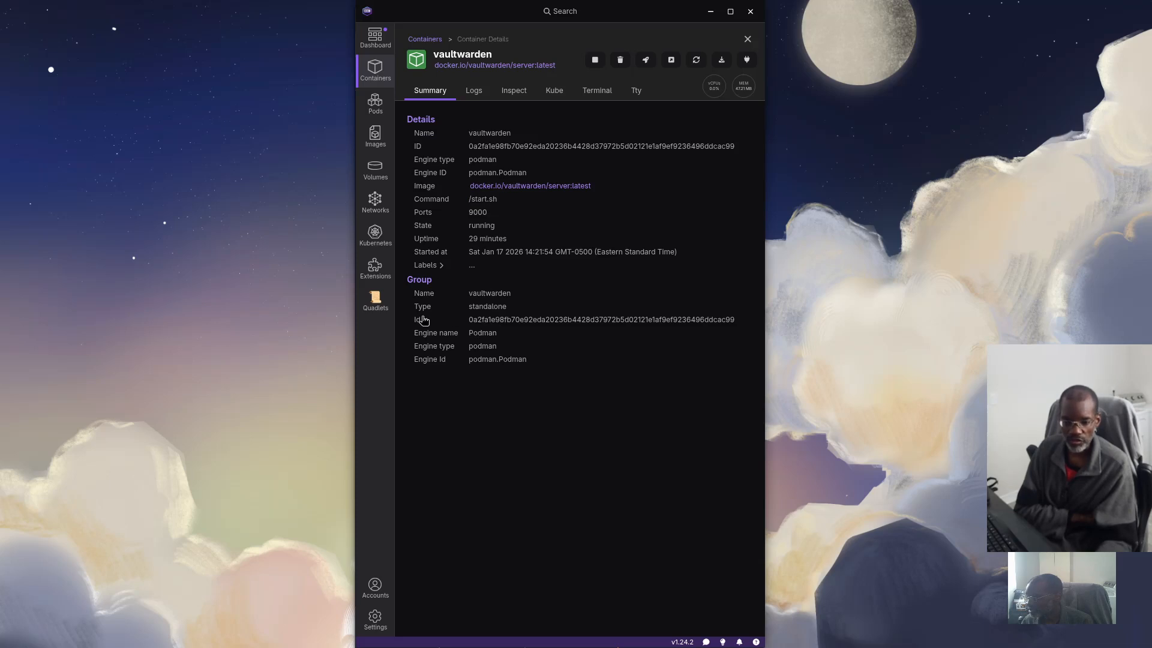
left_click(747, 40)
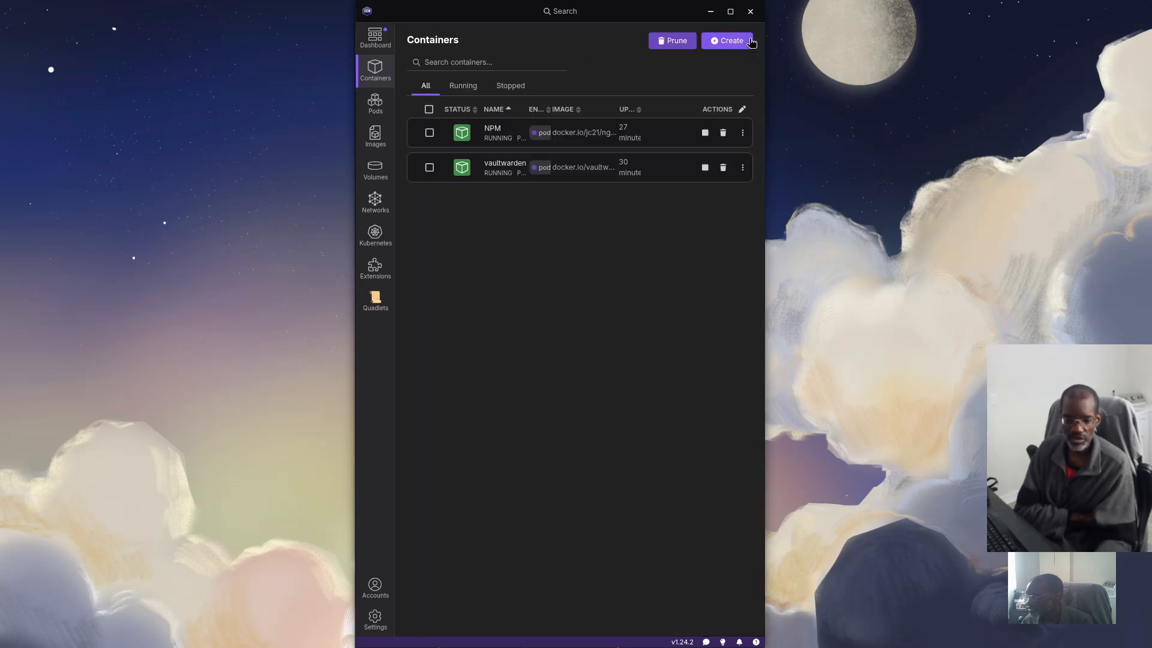
left_click(497, 134)
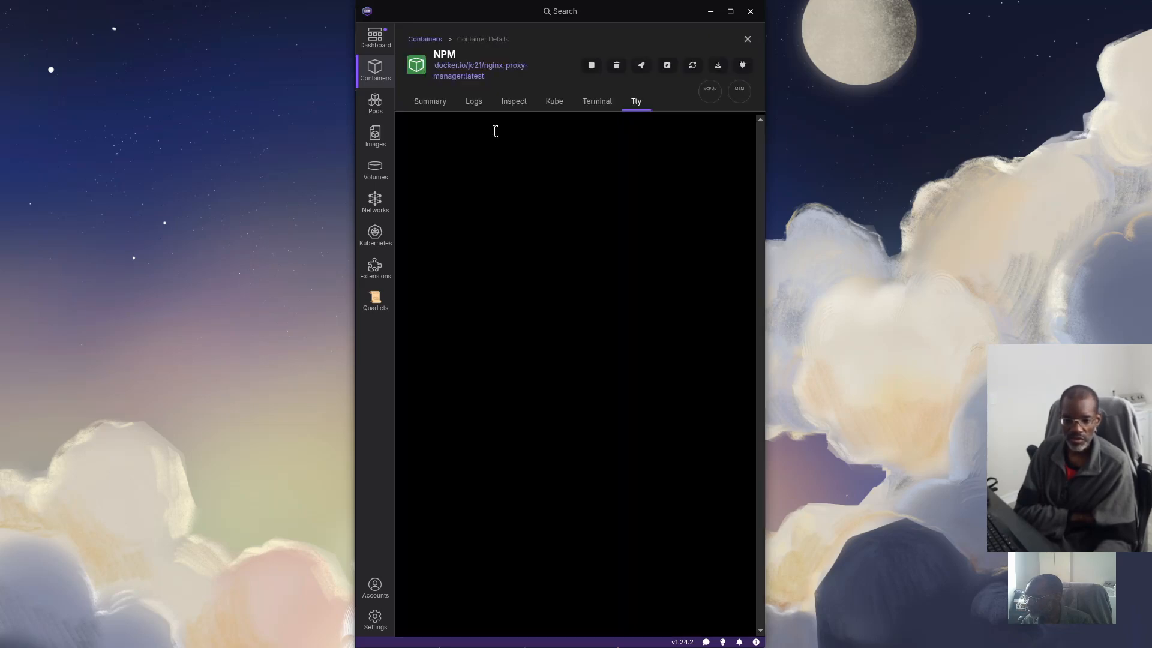
left_click(432, 103)
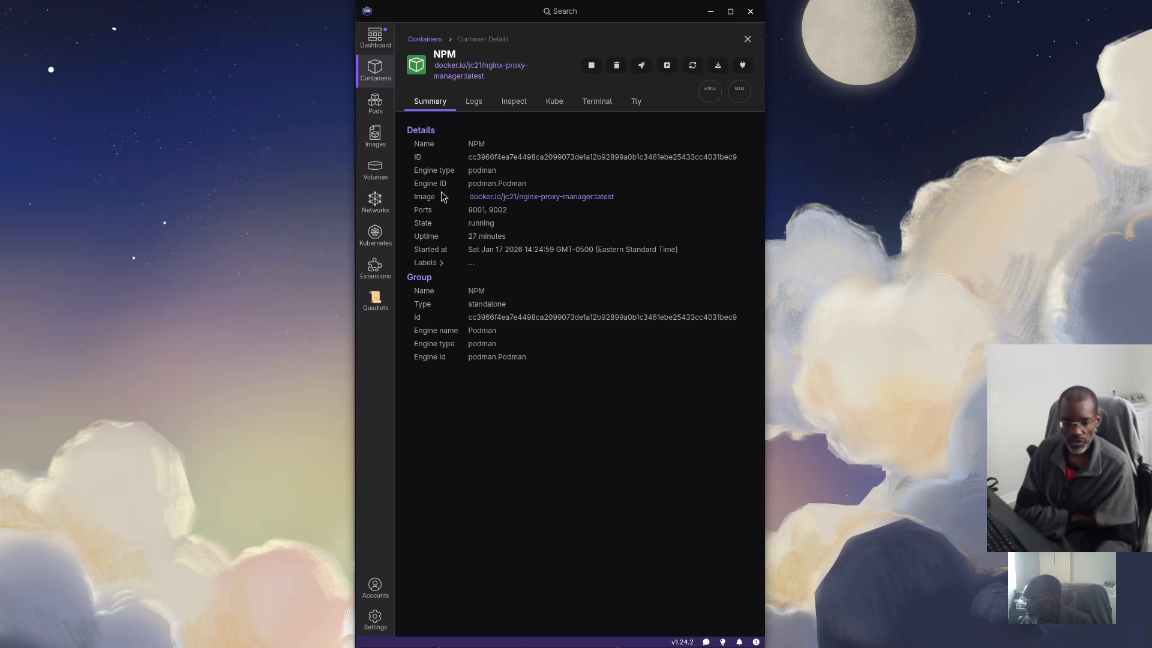
left_click(477, 101)
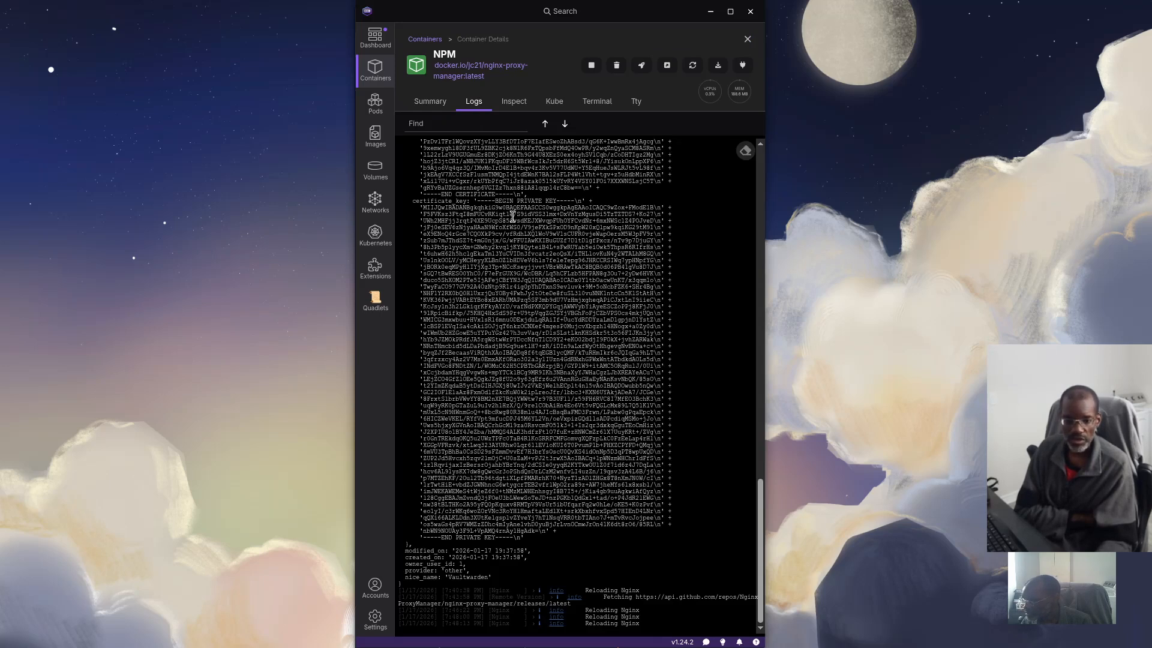
left_click(515, 103)
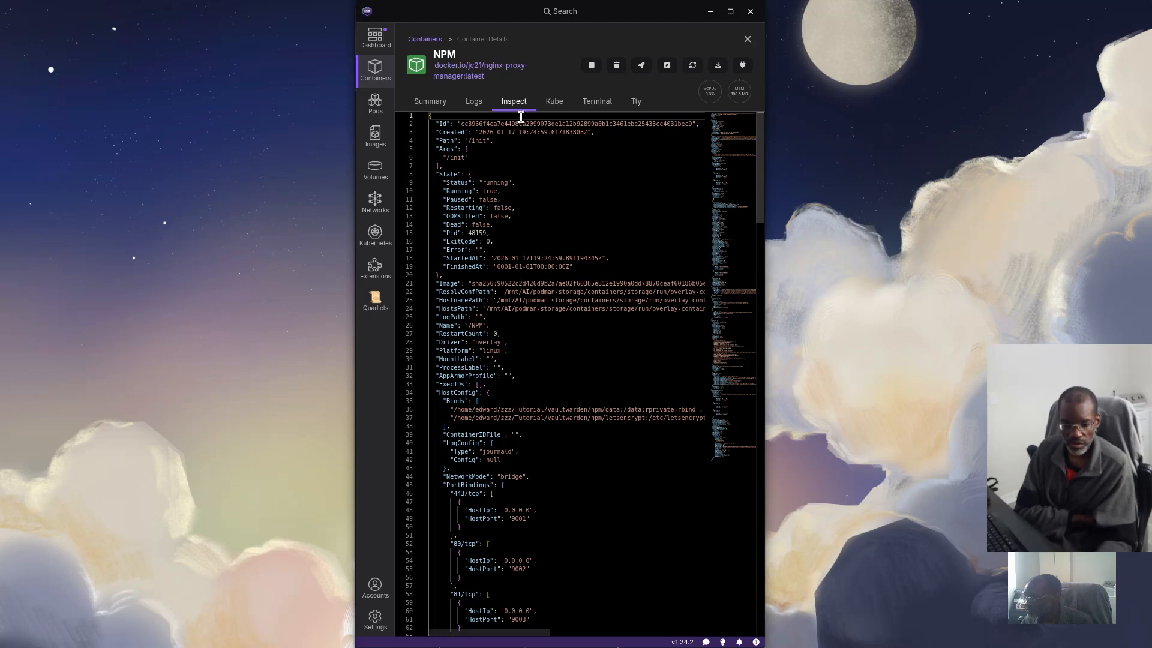
scroll(489, 285, "down", 20)
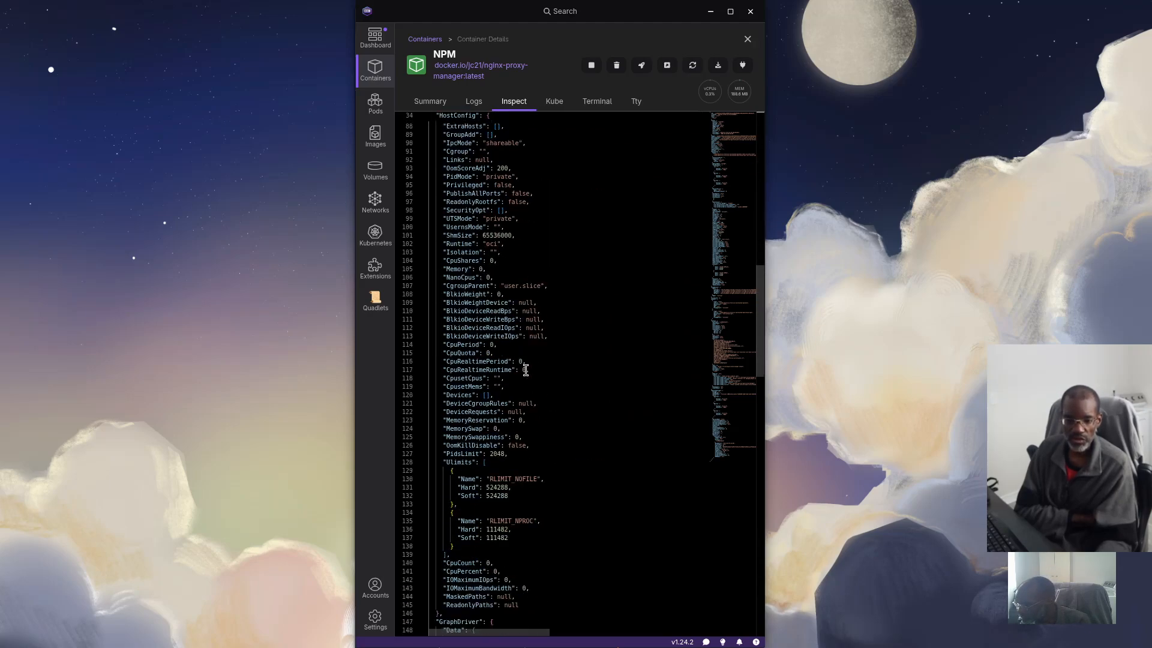
scroll(525, 370, "down", 15)
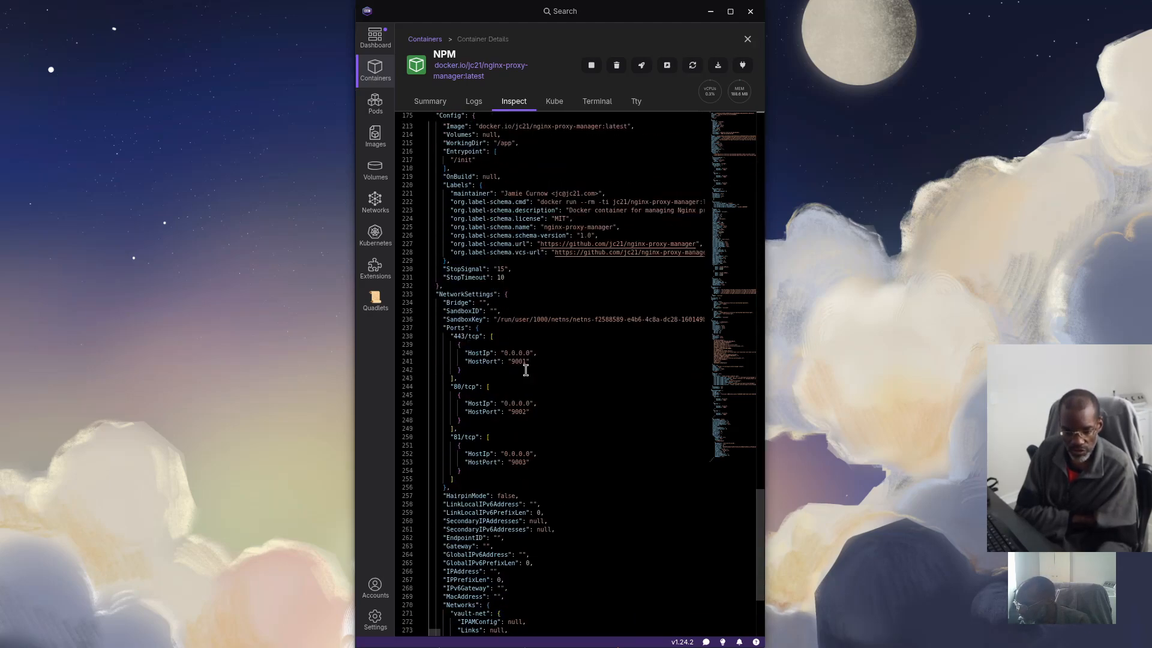
scroll(525, 370, "down", 3)
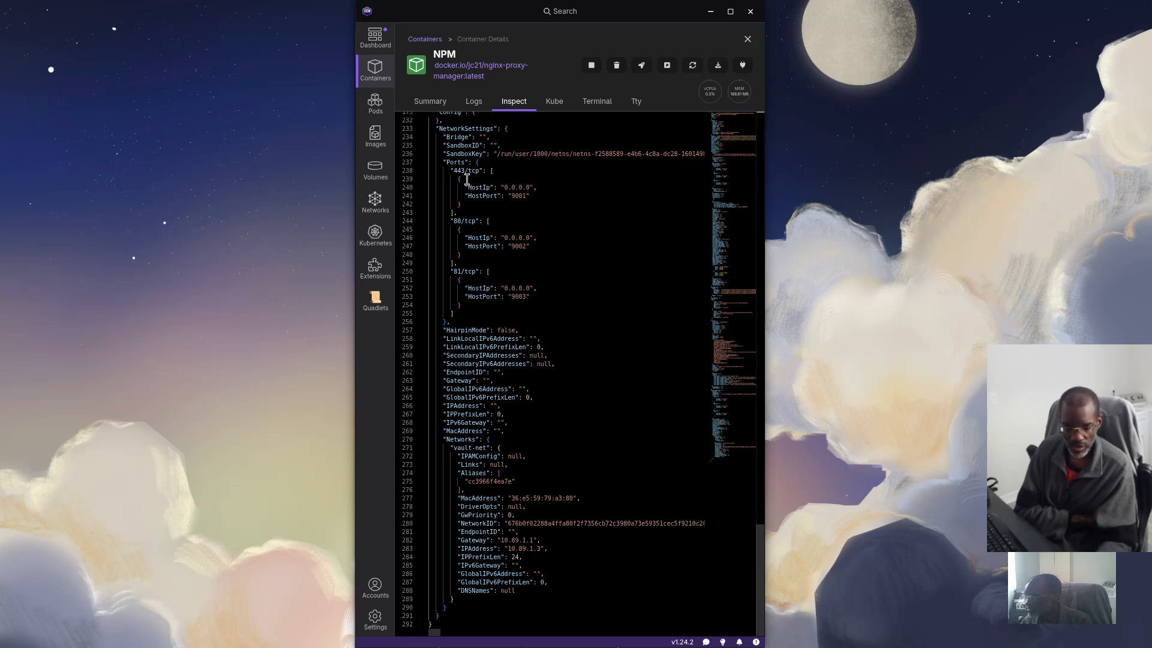
left_click(747, 39)
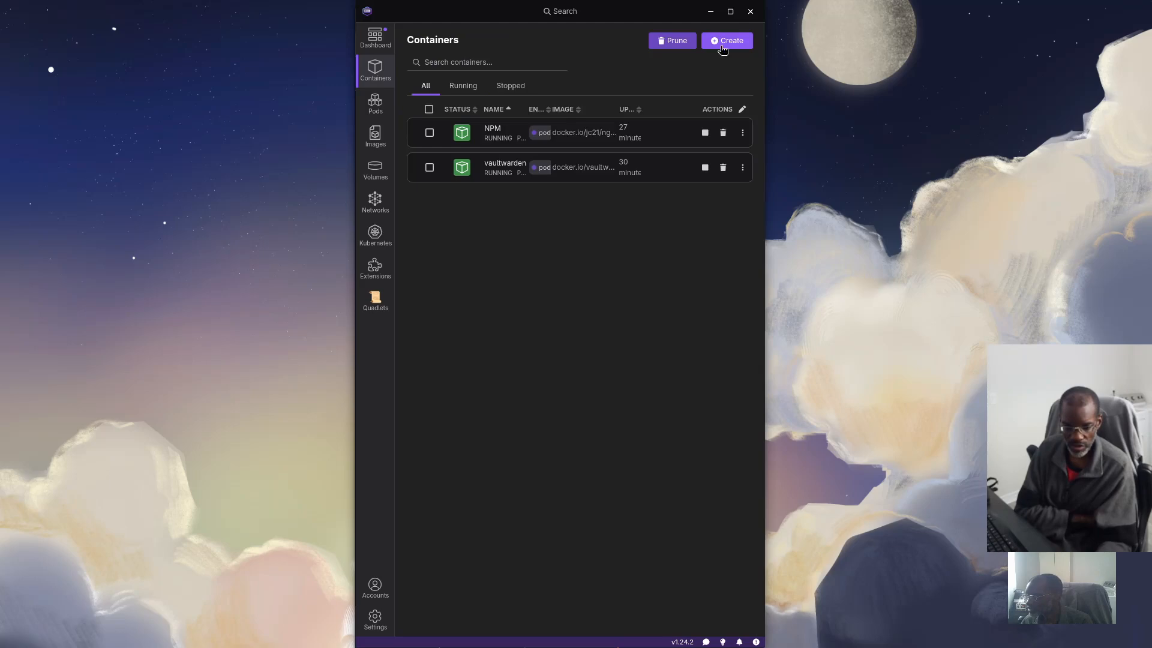
left_click(504, 168)
left_click(513, 92)
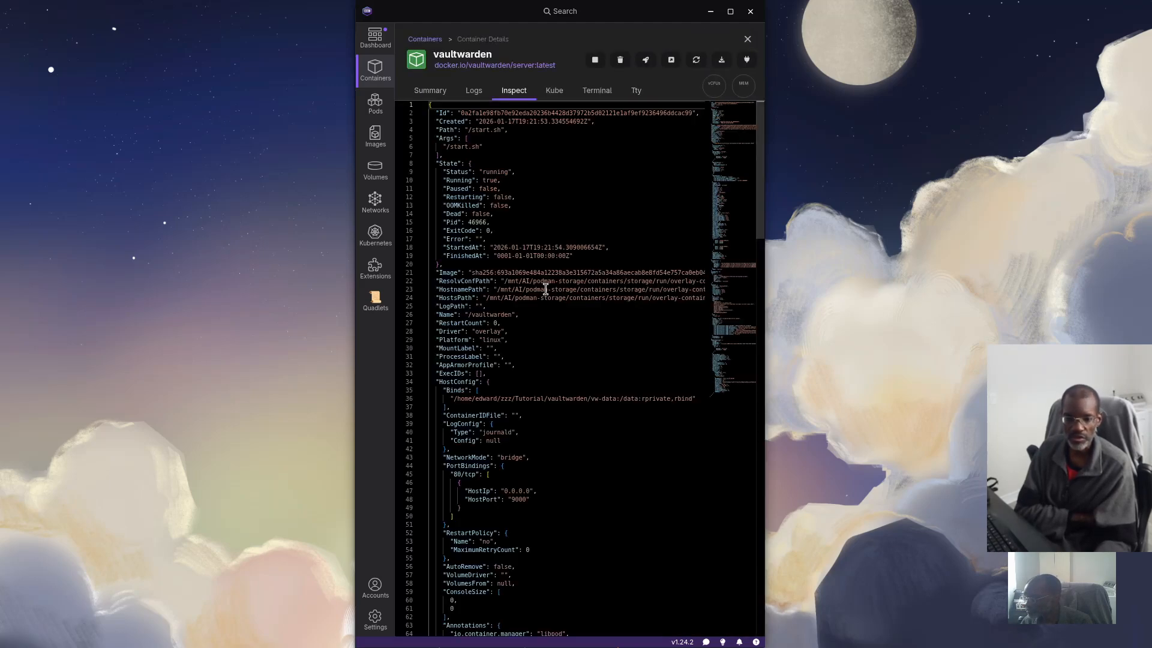
scroll(601, 489, "down", 20)
scroll(602, 490, "down", 15)
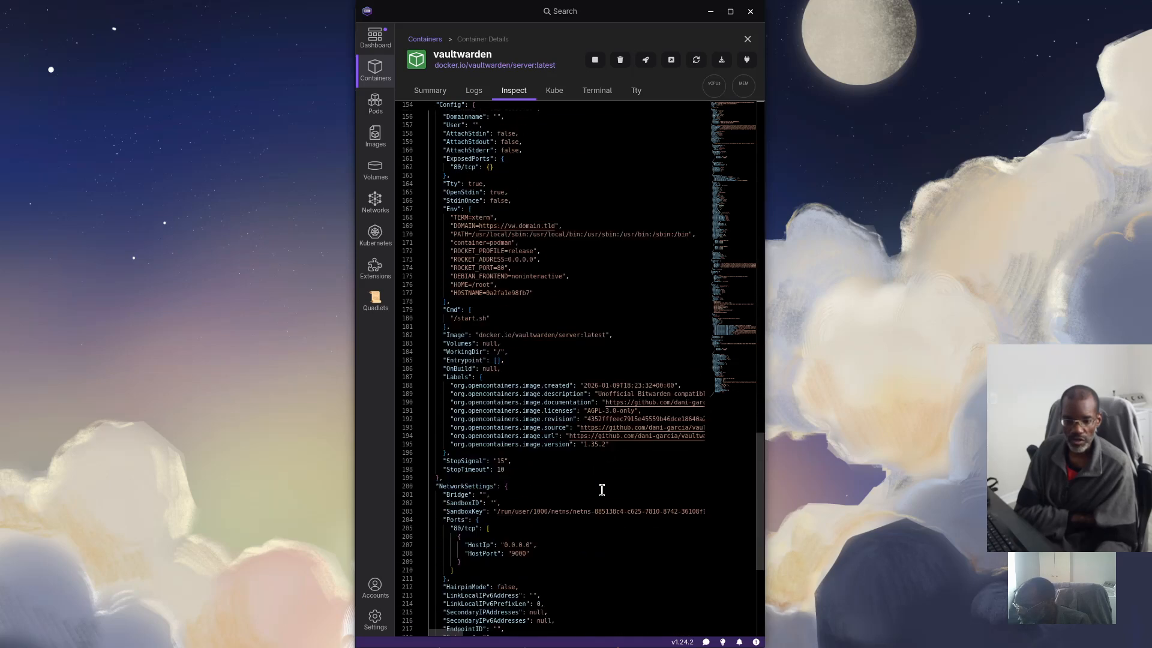
scroll(531, 449, "down", 3)
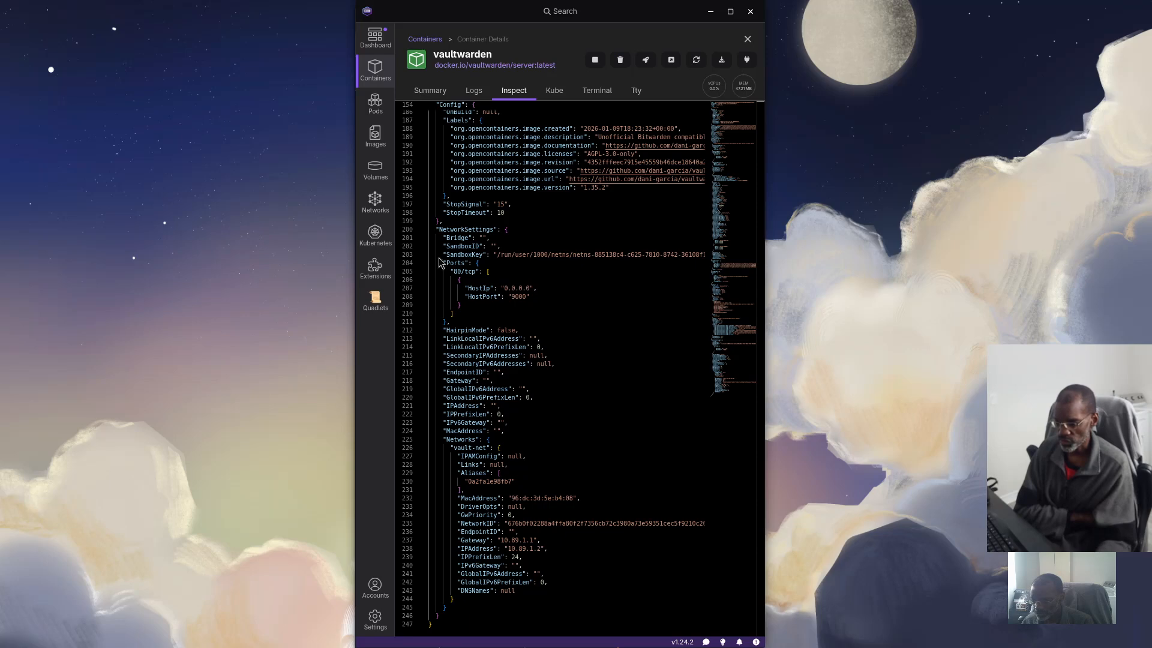
left_click(748, 40)
key("super")
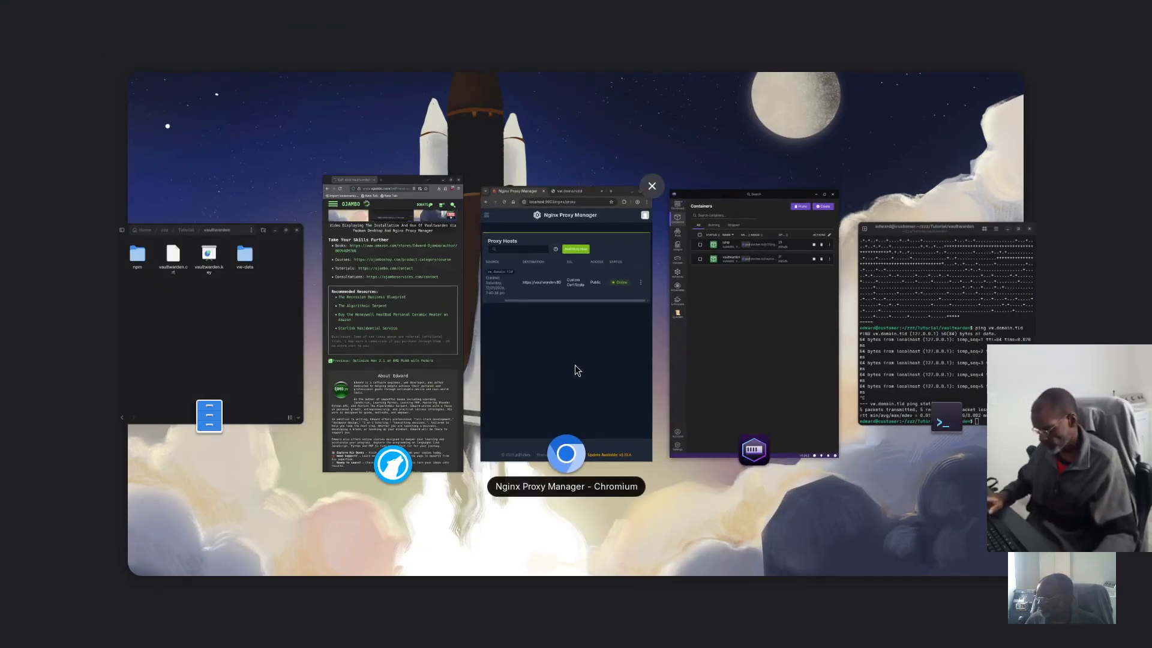
left_click(612, 368)
left_click(567, 16)
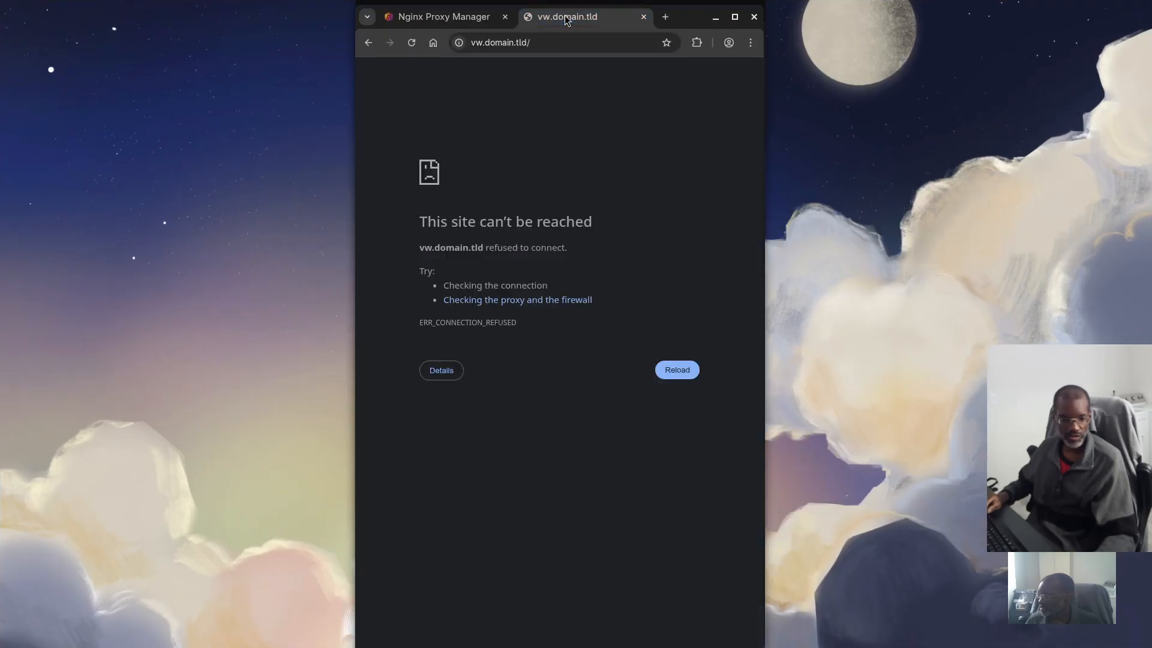
left_click(537, 42)
key("ctrl+a")
type("lo")
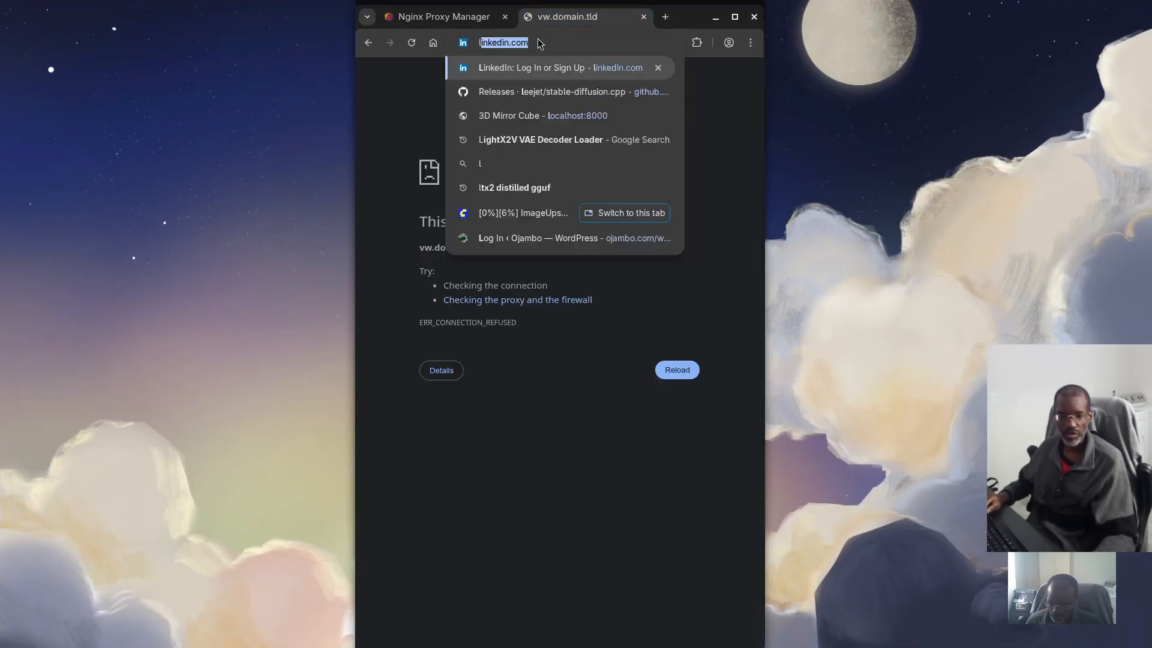
key("BackSpace")
key("BackSpace")
key("BackSpace")
type("http://localhost:8080")
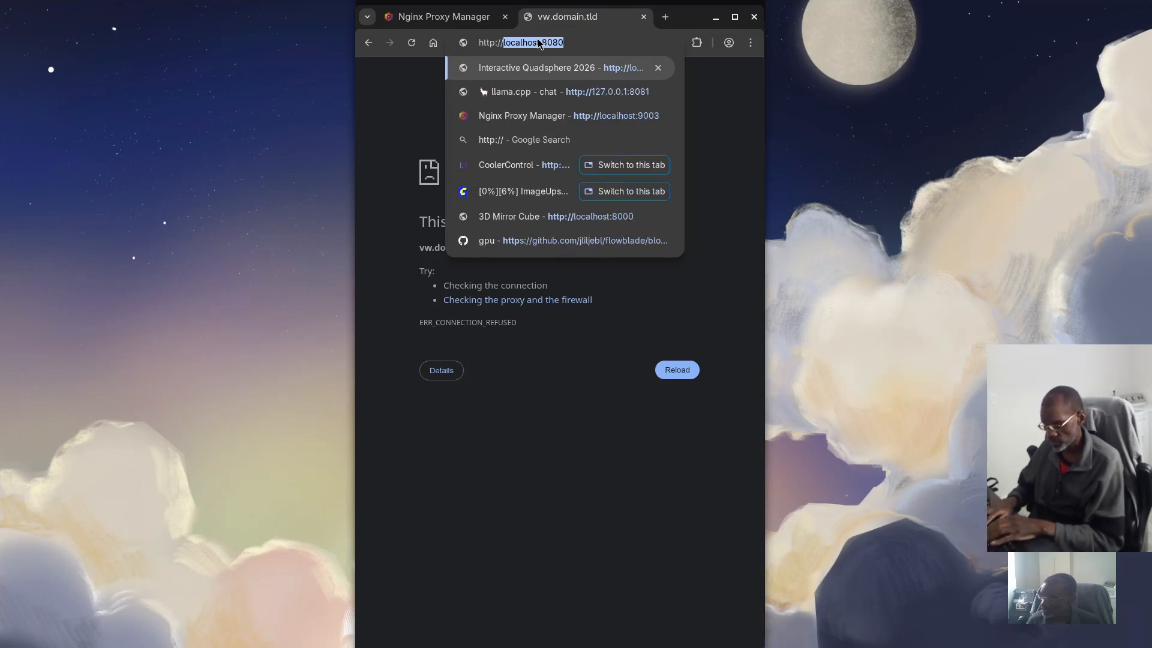
key("Right")
key("BackSpace")
key("BackSpace")
key("BackSpace")
key("BackSpace")
type("9000")
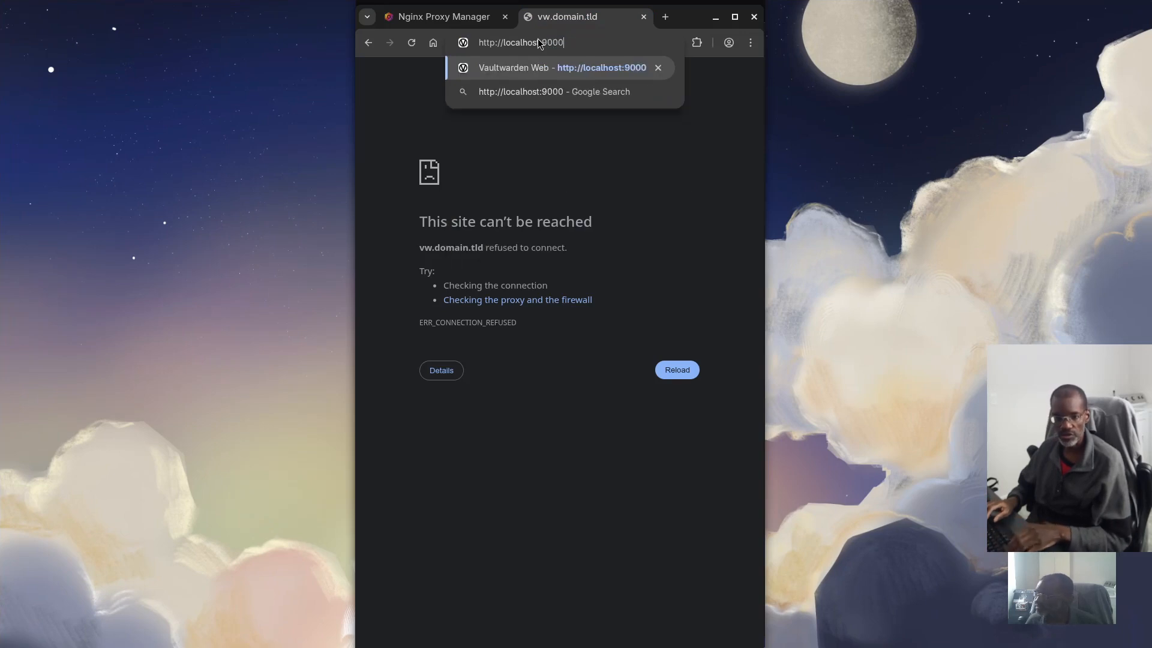
key("Return")
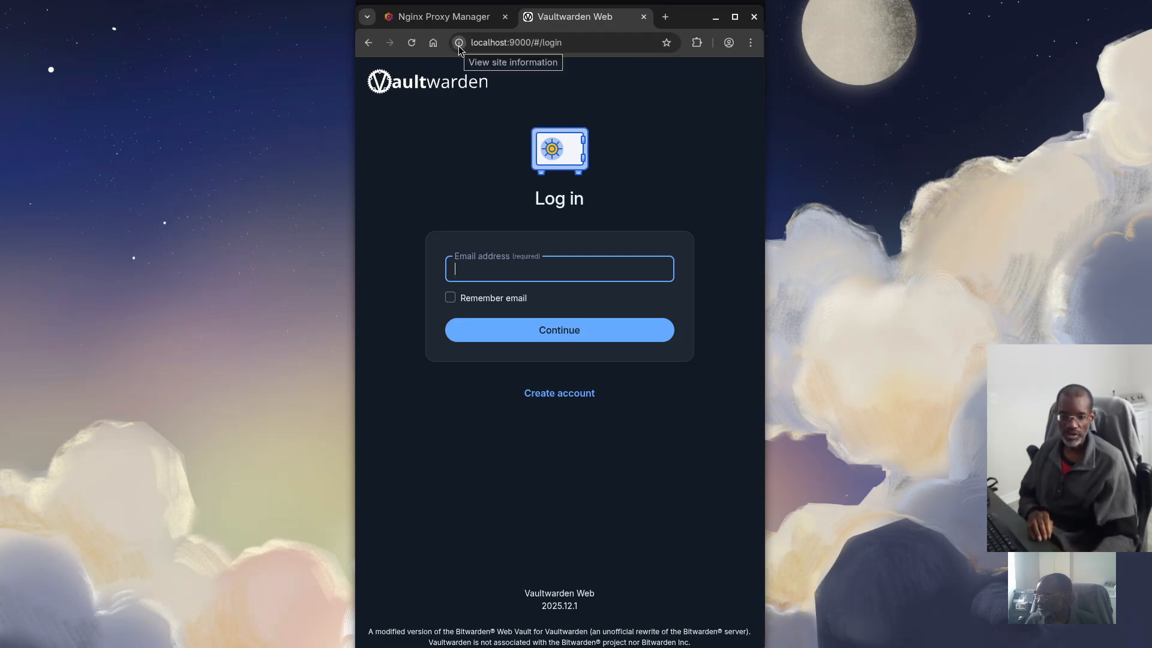
Submit the Create account form with an email and name, which fails with 'Insecure URL not allowed'
left_click(559, 393)
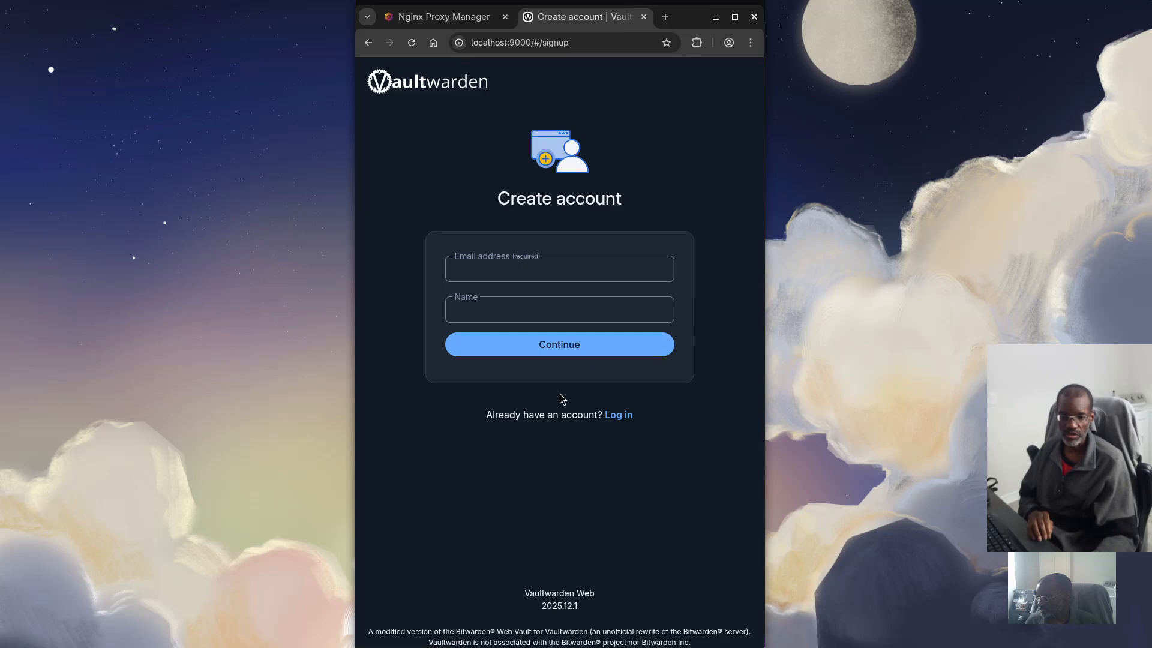
left_click(499, 266)
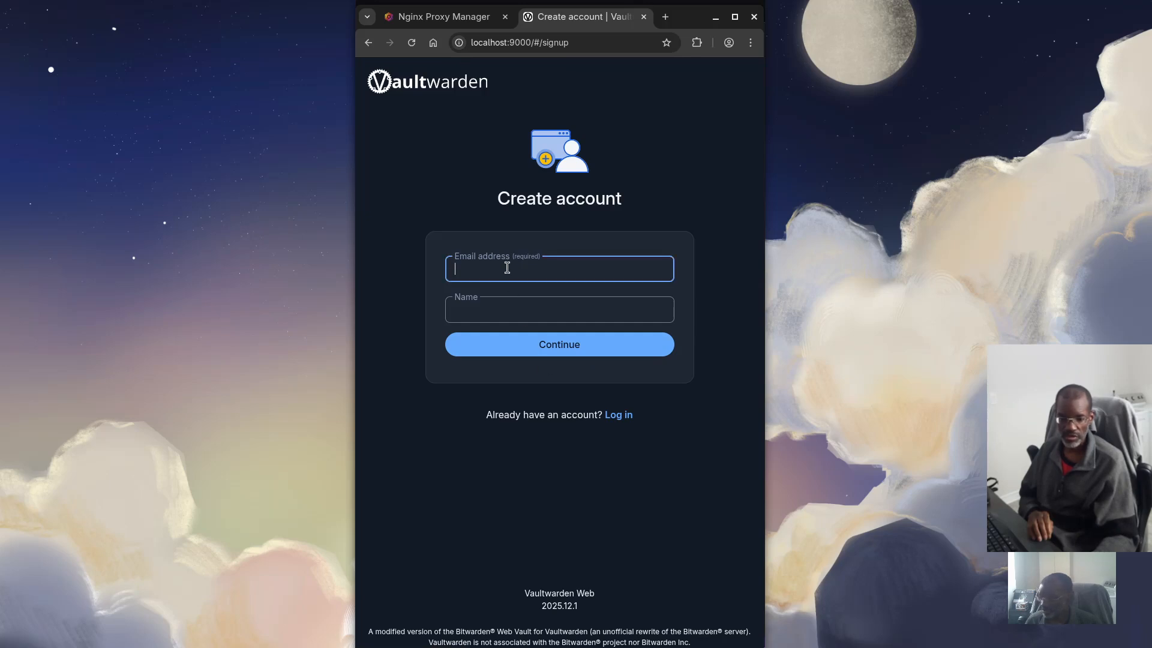
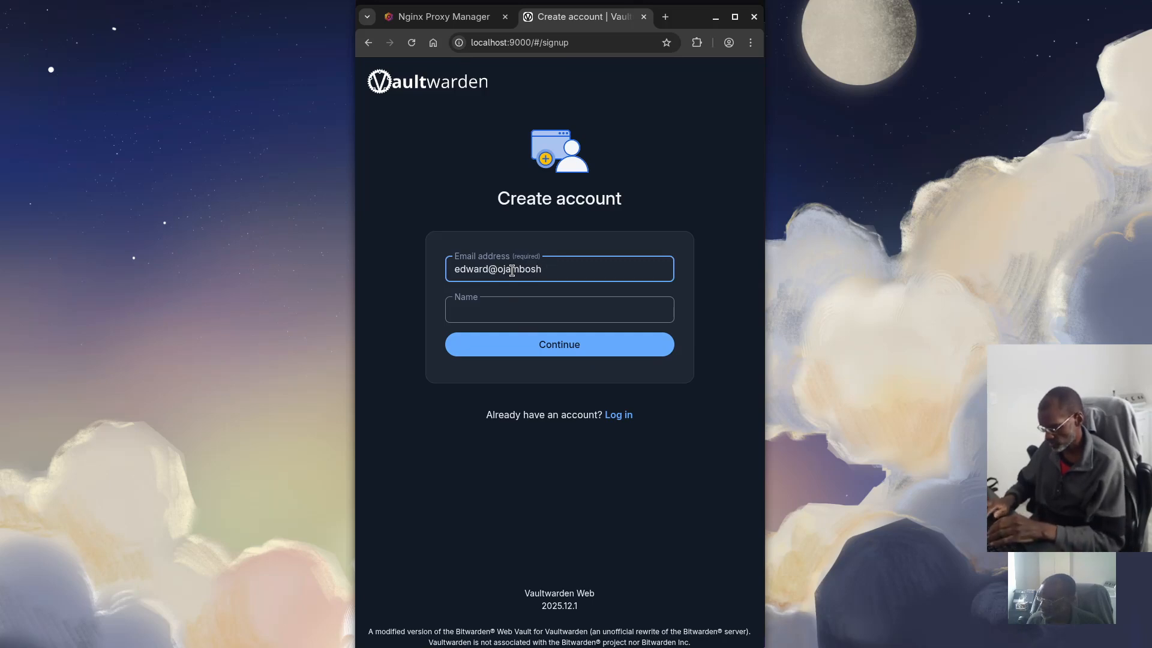
key("Tab")
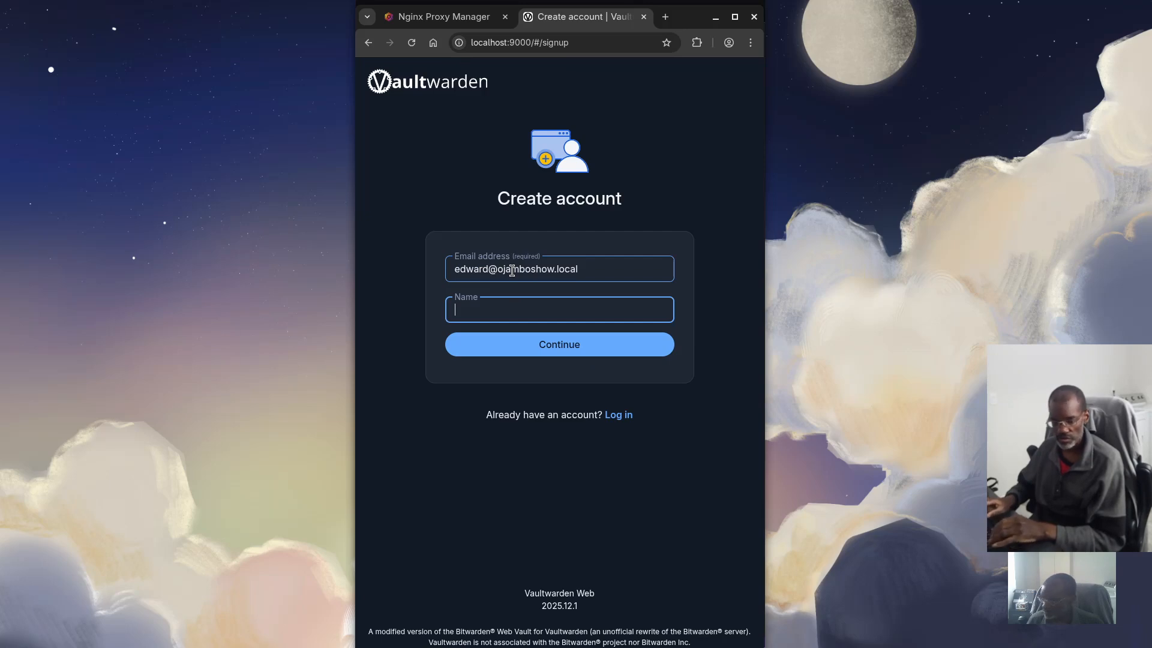
type("Edward")
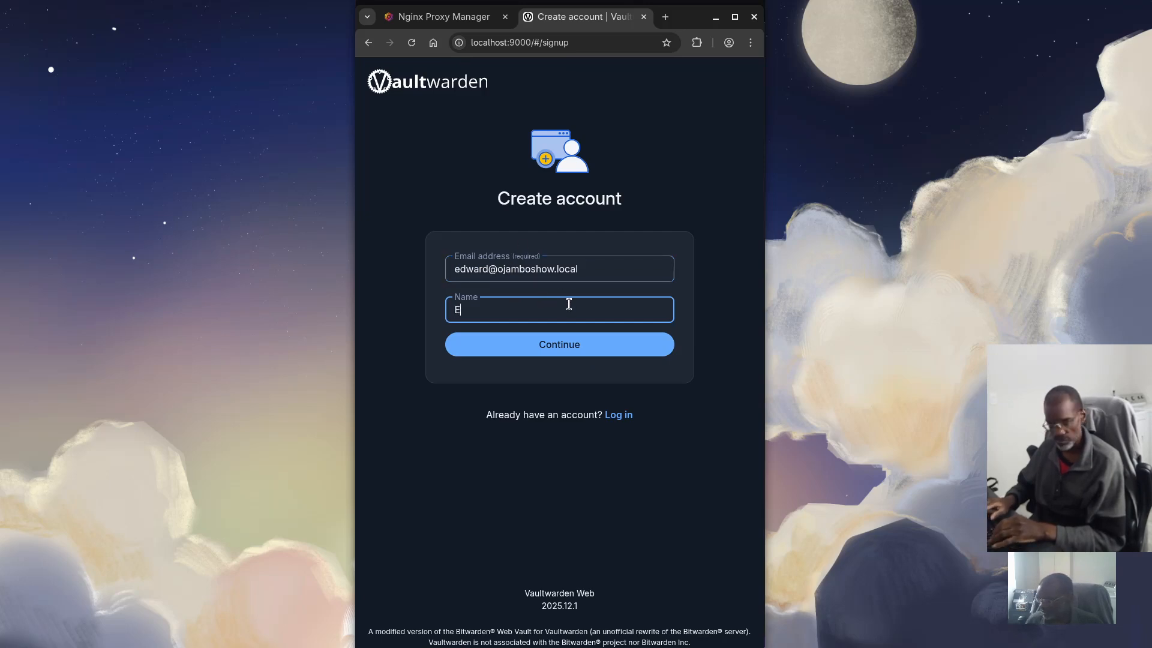
left_click(552, 350)
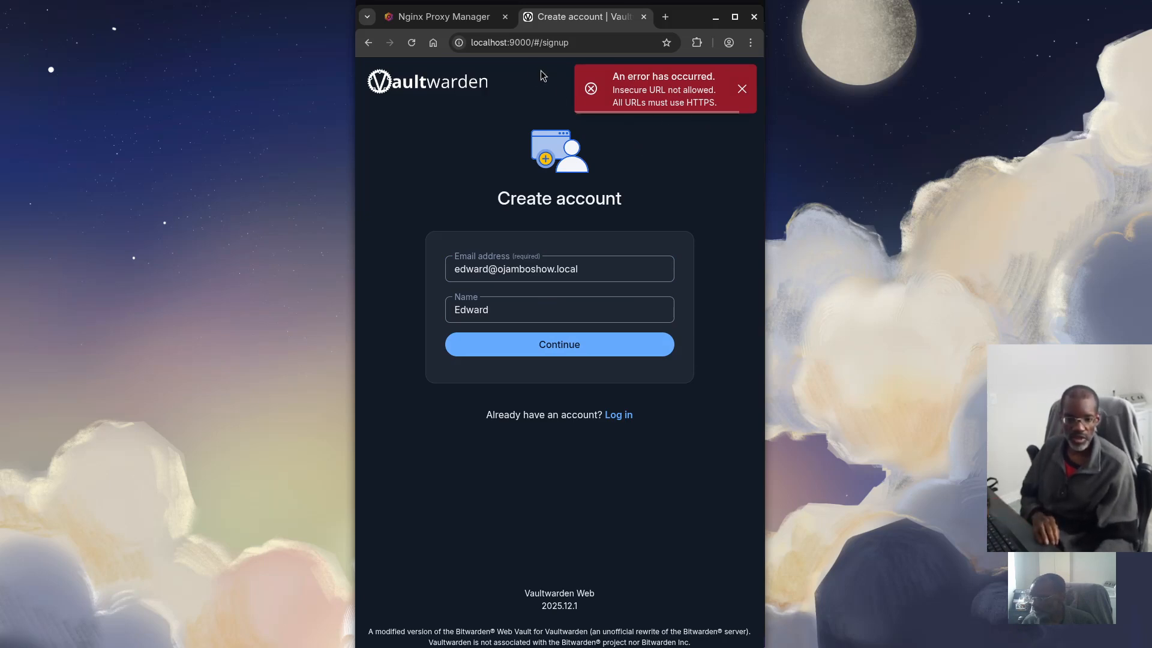
left_click(478, 44)
left_click(478, 45)
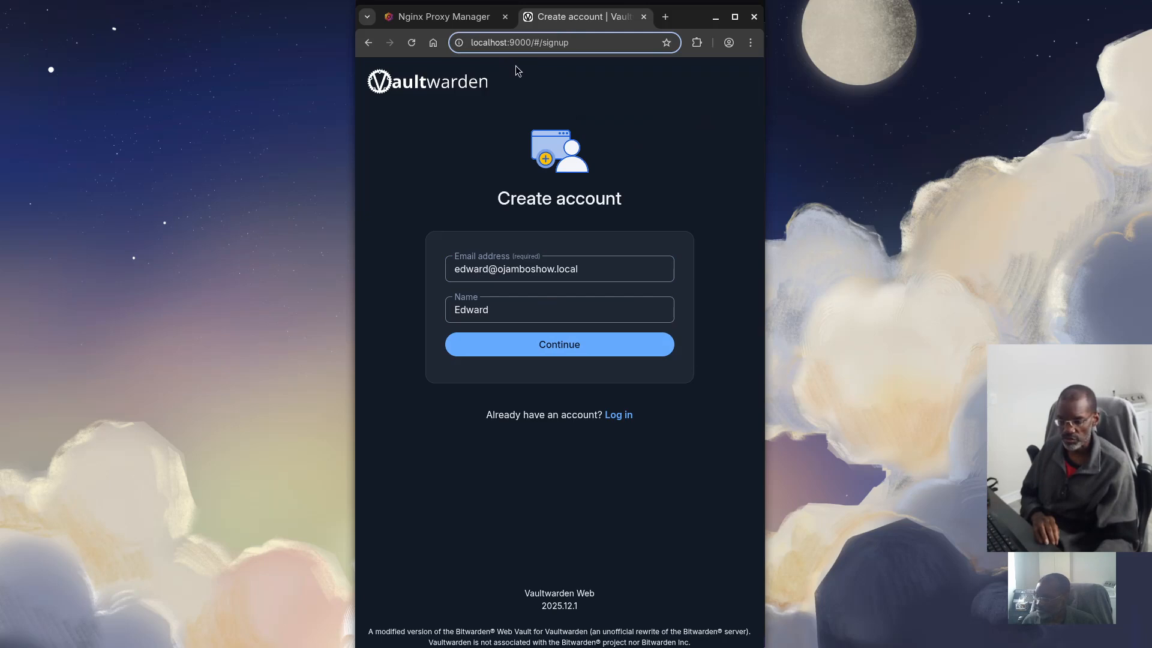
type("https")
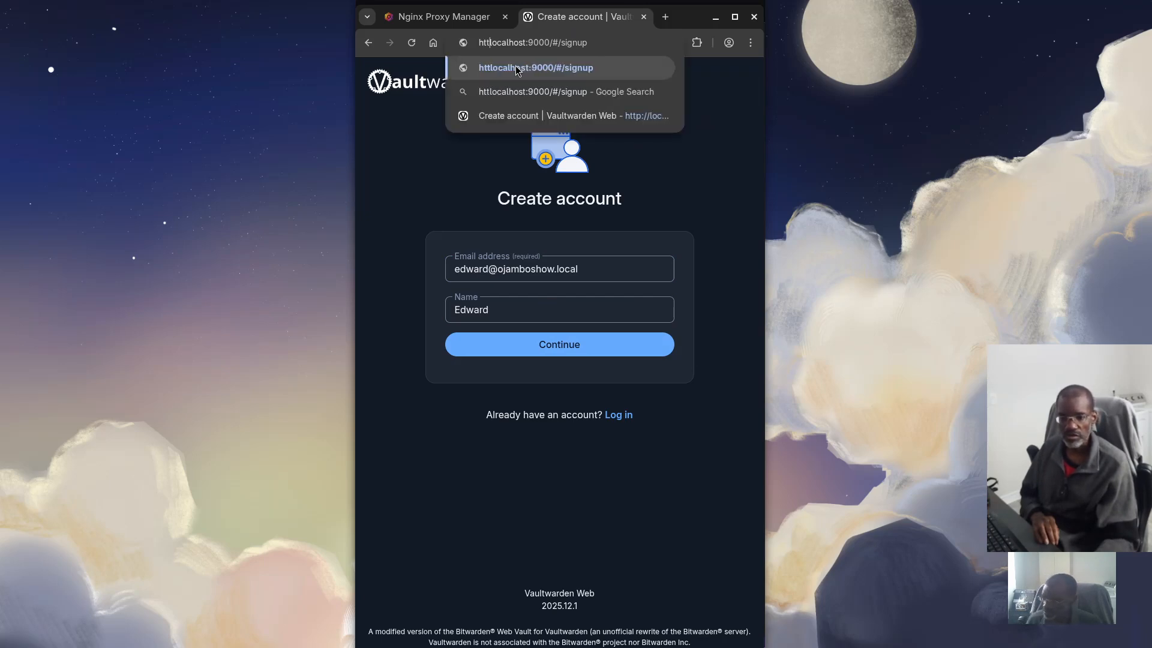
type("://")
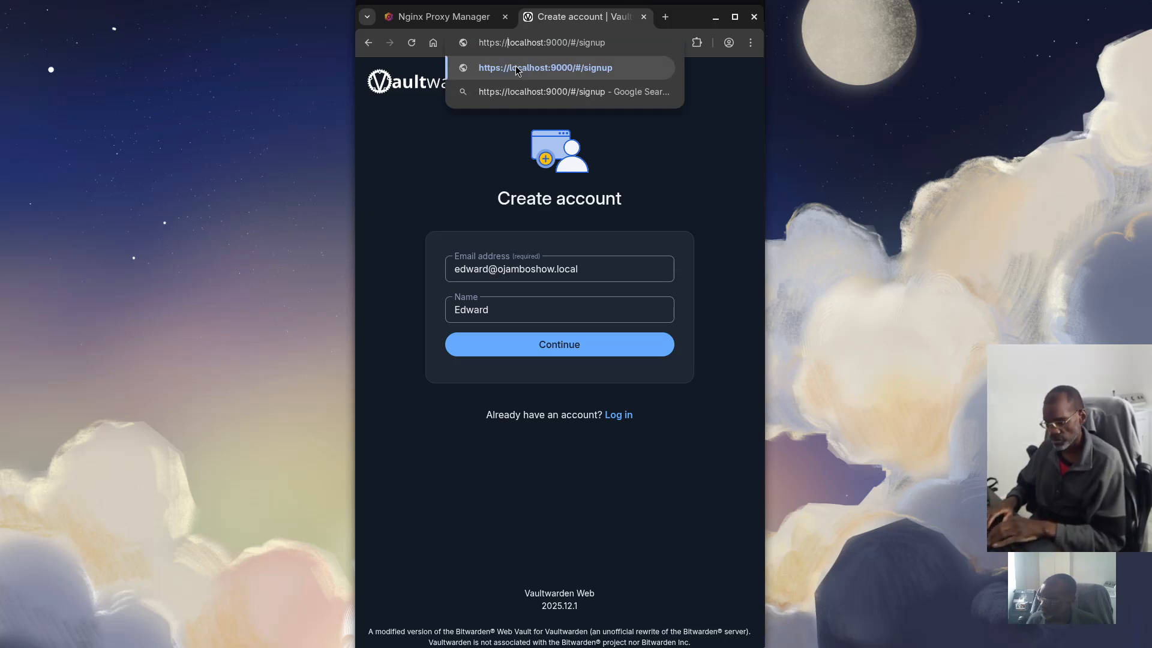
key("Return")
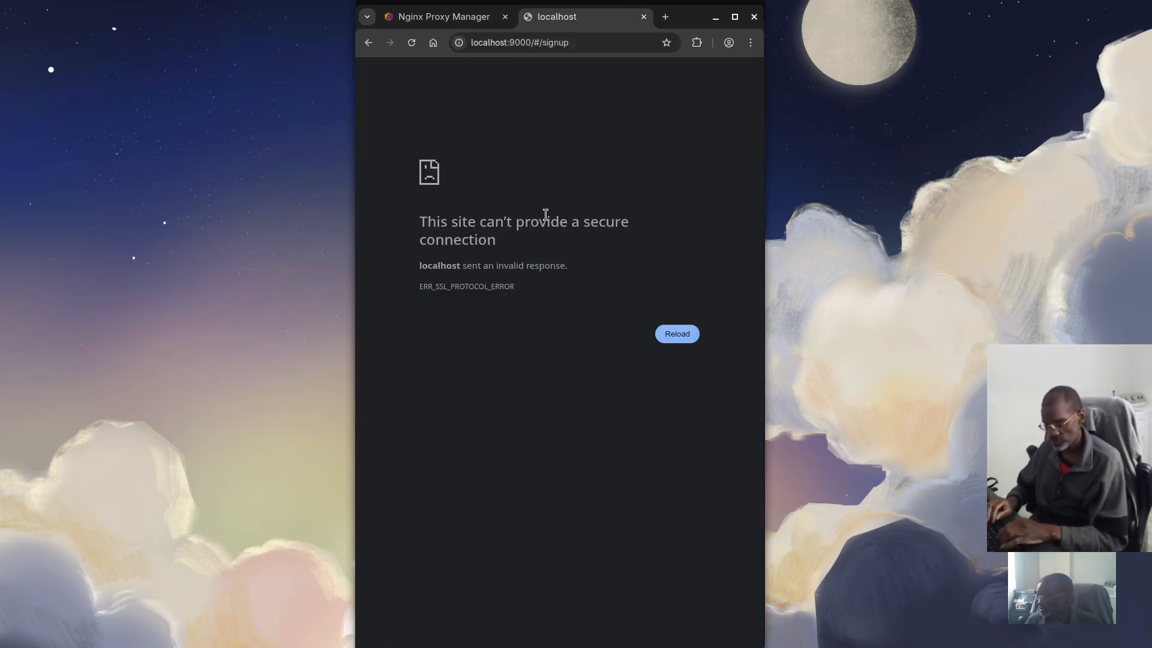
double_click(521, 44)
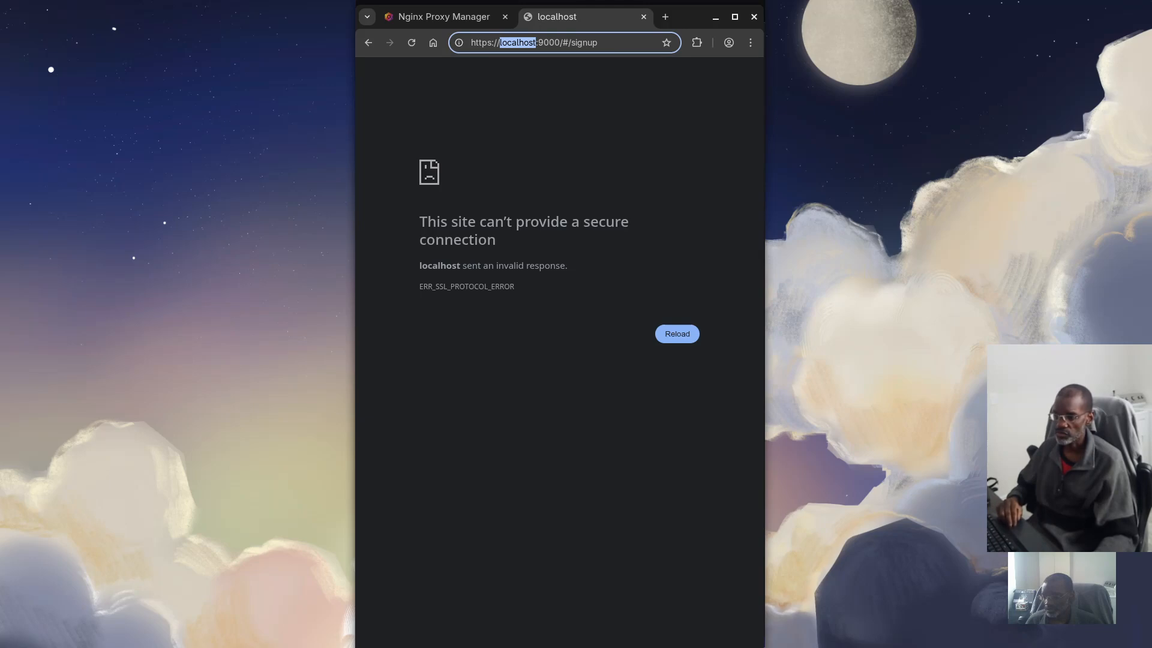
triple_click(572, 48)
type("h")
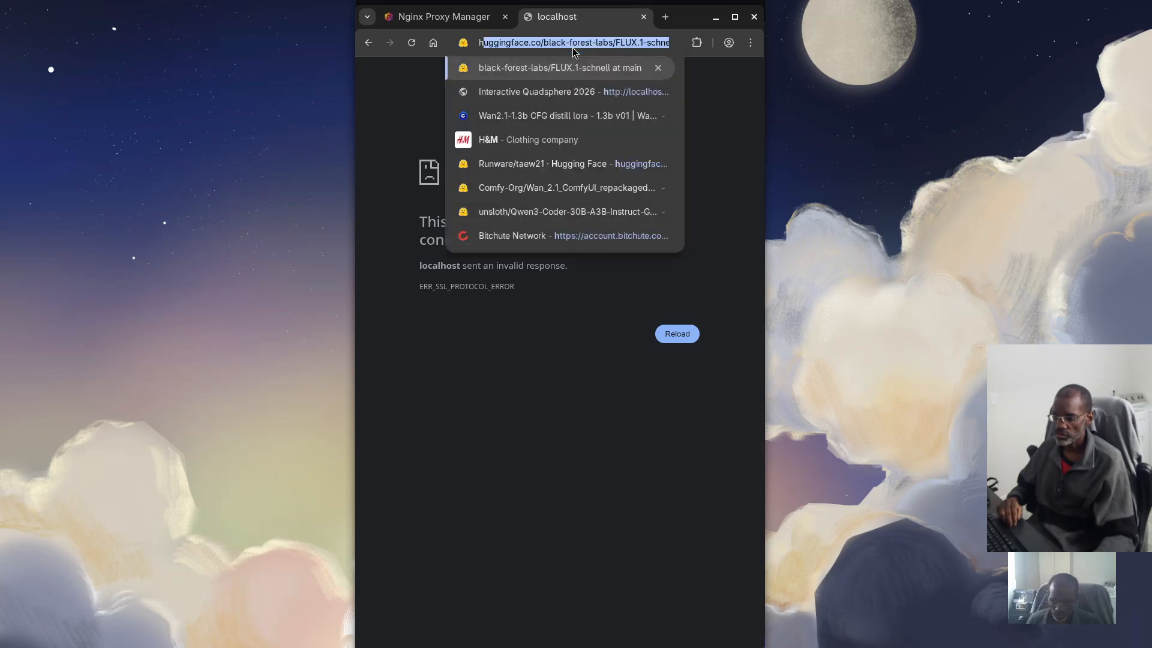
type("ttps://")
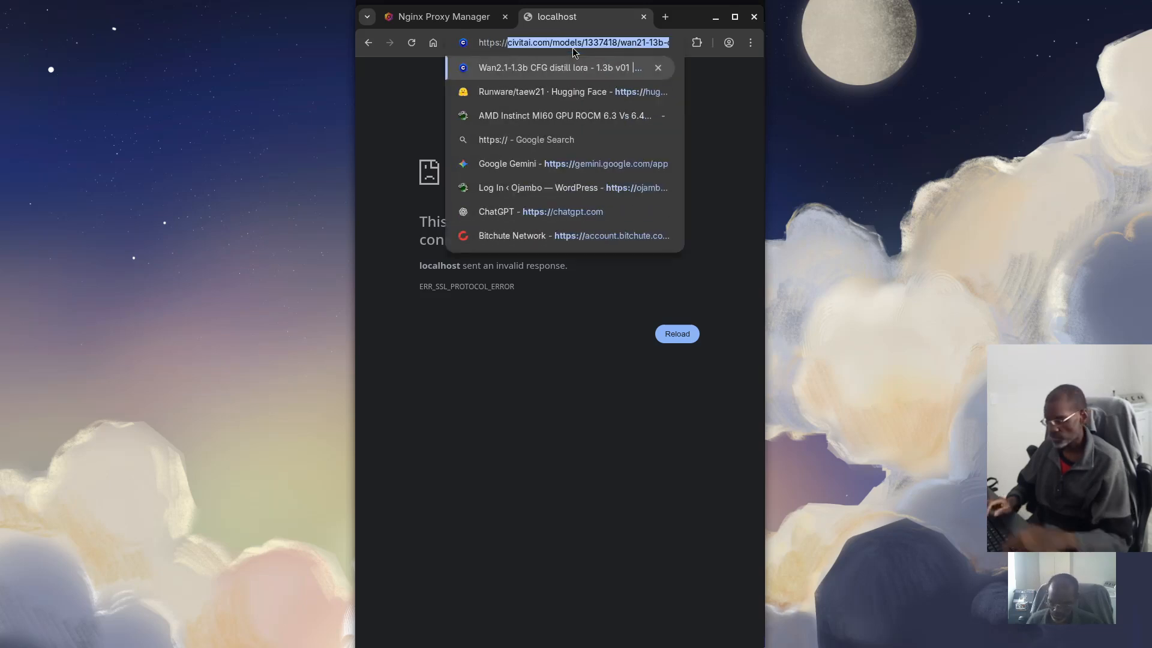
type("vw.do")
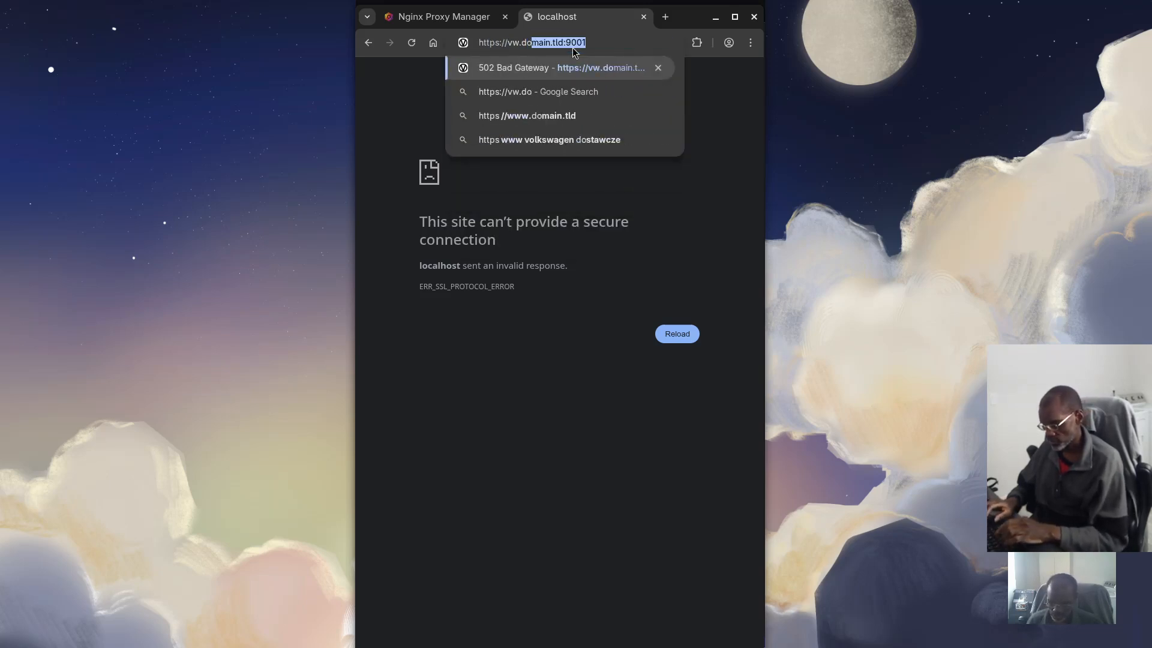
type("main.tld")
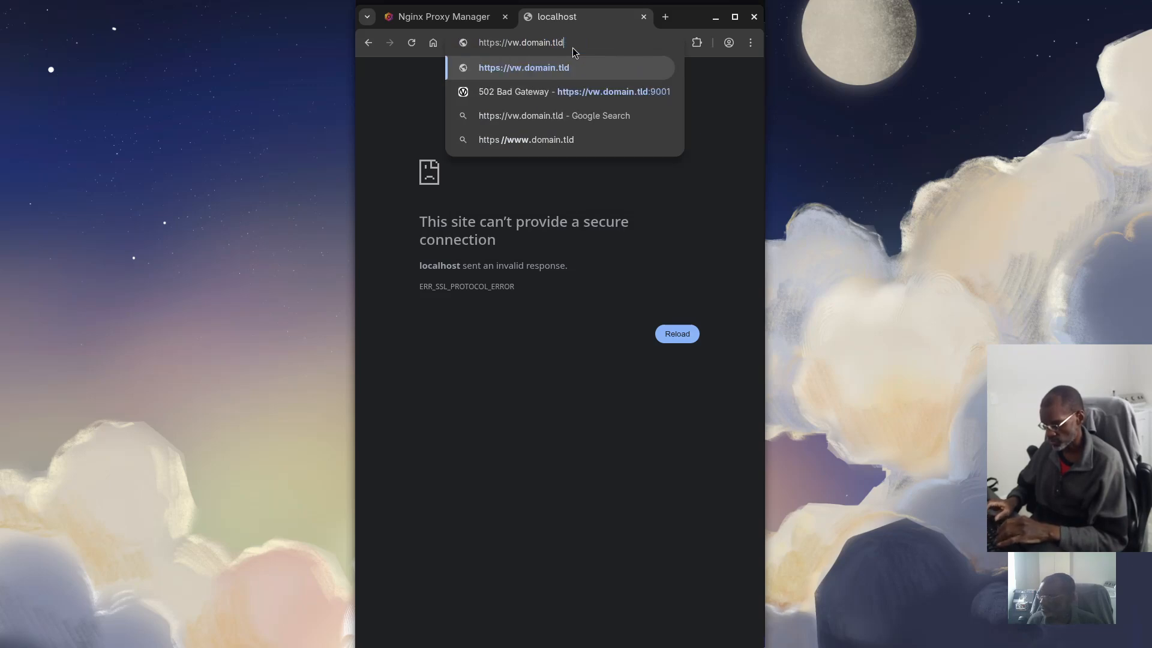
key("Return")
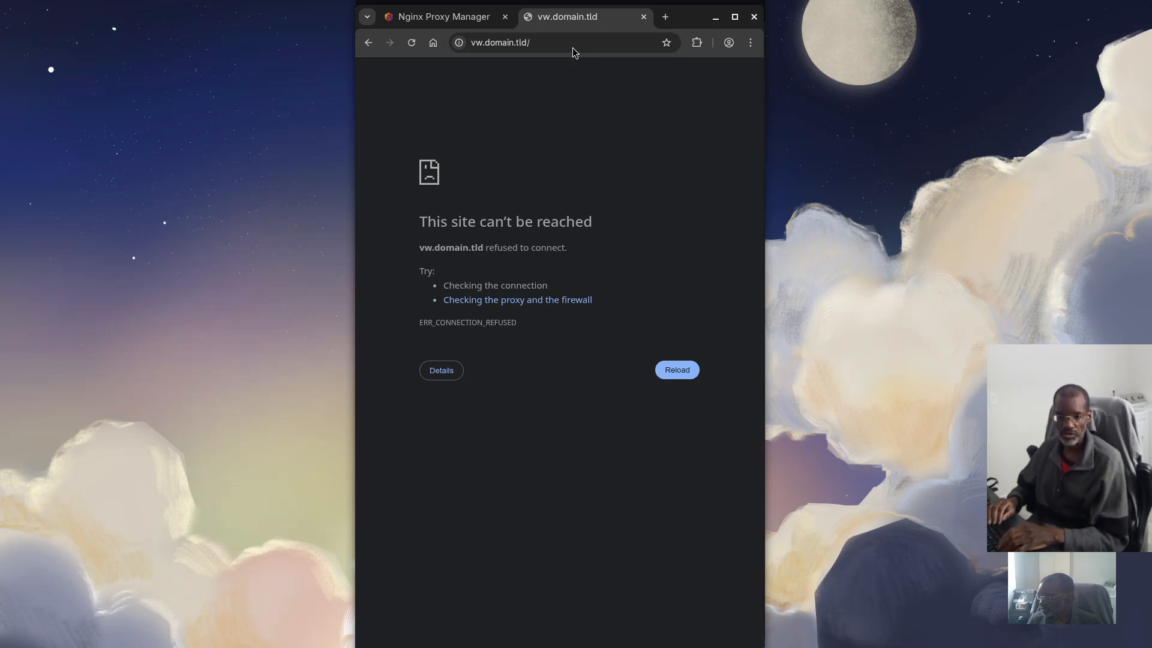
left_click(441, 371)
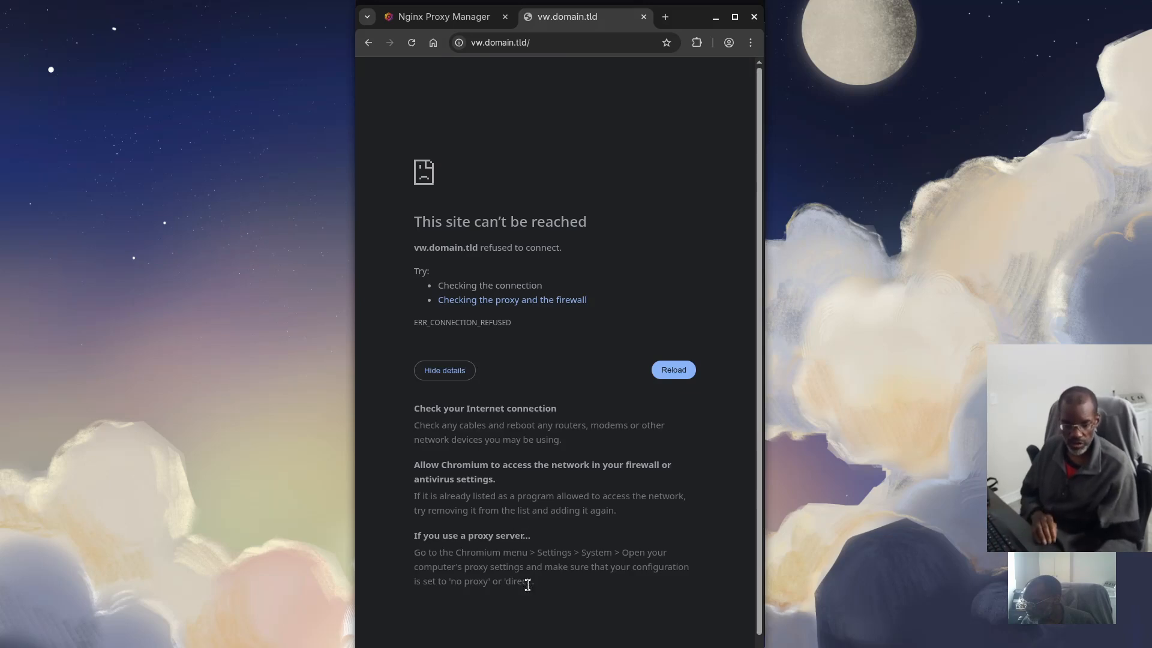
Retry vw.domain.tld with and without port 9001, then return to the Nginx Proxy Manager tab
left_click(568, 42)
left_click(575, 43)
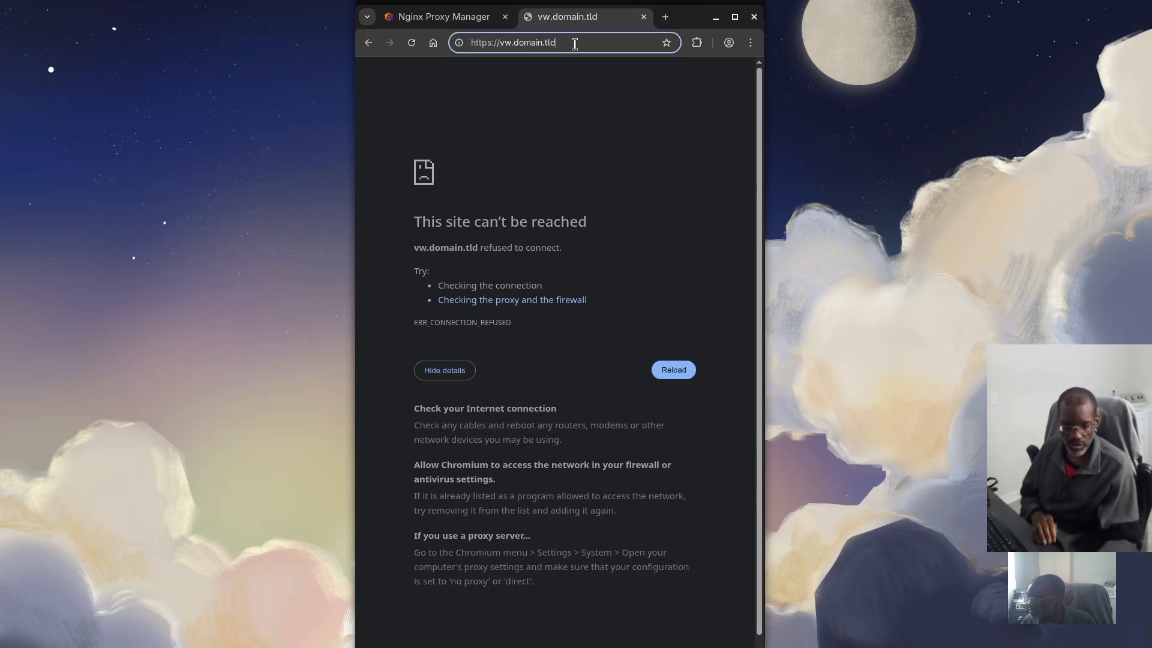
key("BackSpace")
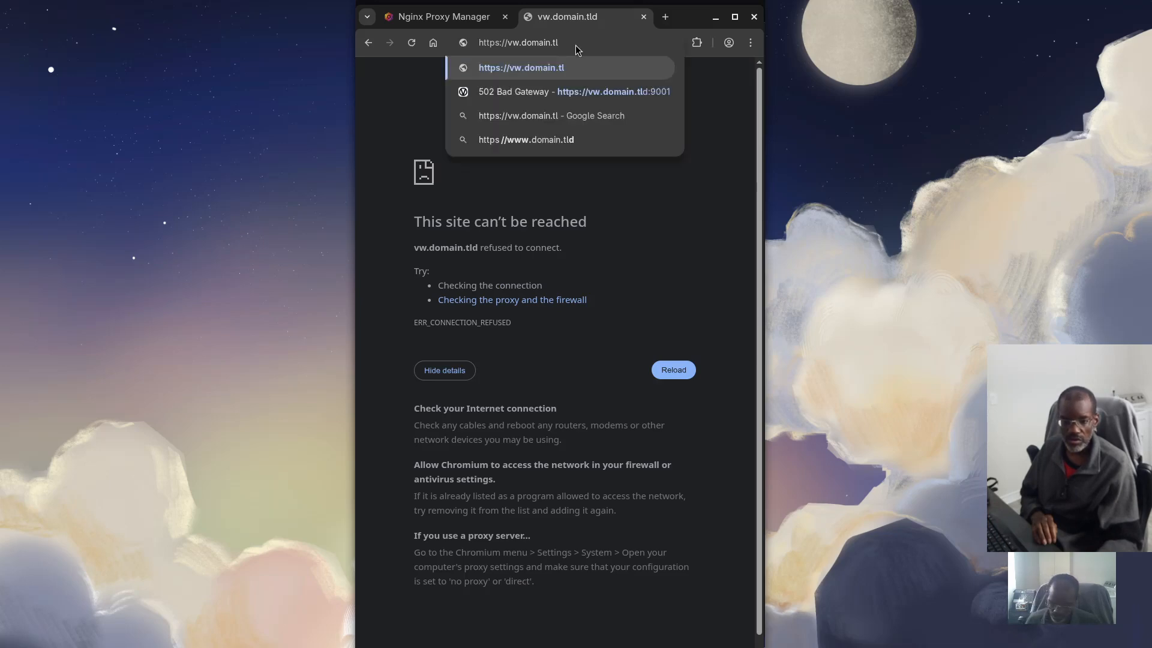
type(":900")
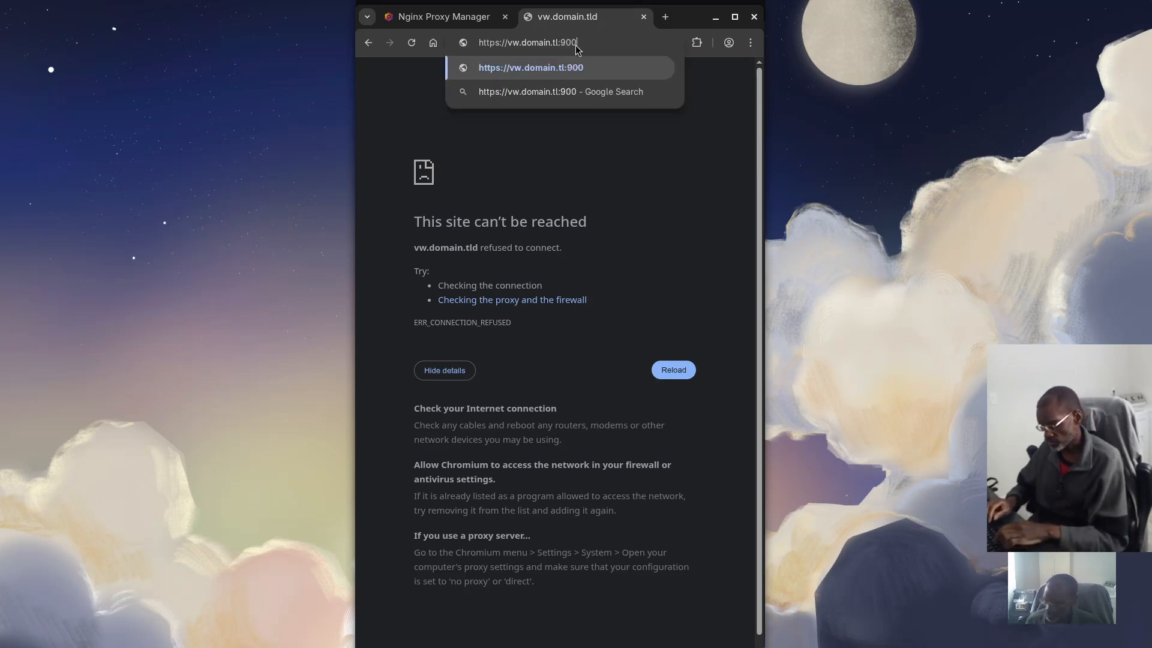
type("1")
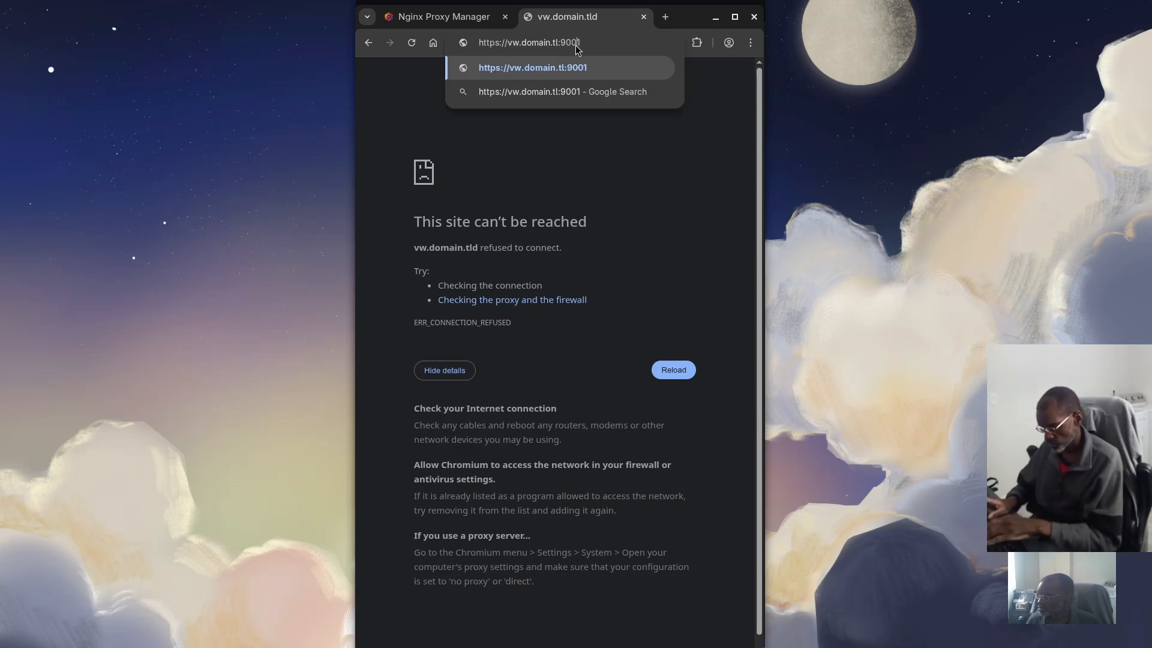
key("BackSpace")
key("BackSpace")
key("BackSpace")
key("BackSpace")
key("BackSpace")
key("BackSpace")
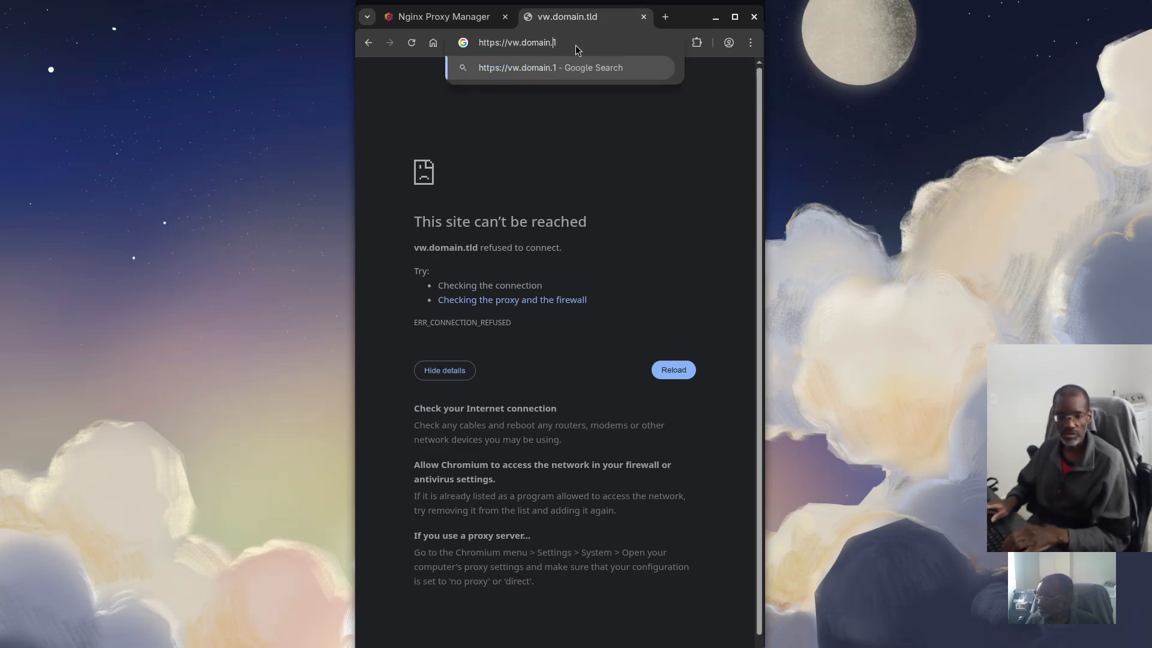
key("Delete")
type("tl")
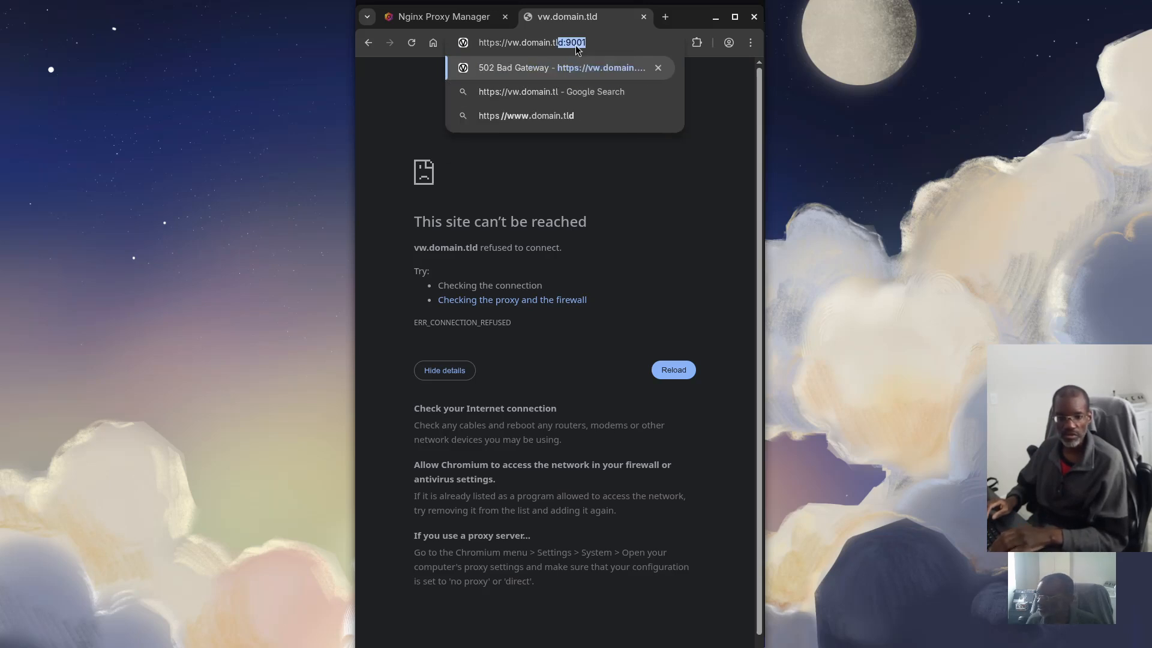
type("d")
key("Return")
left_click(575, 45)
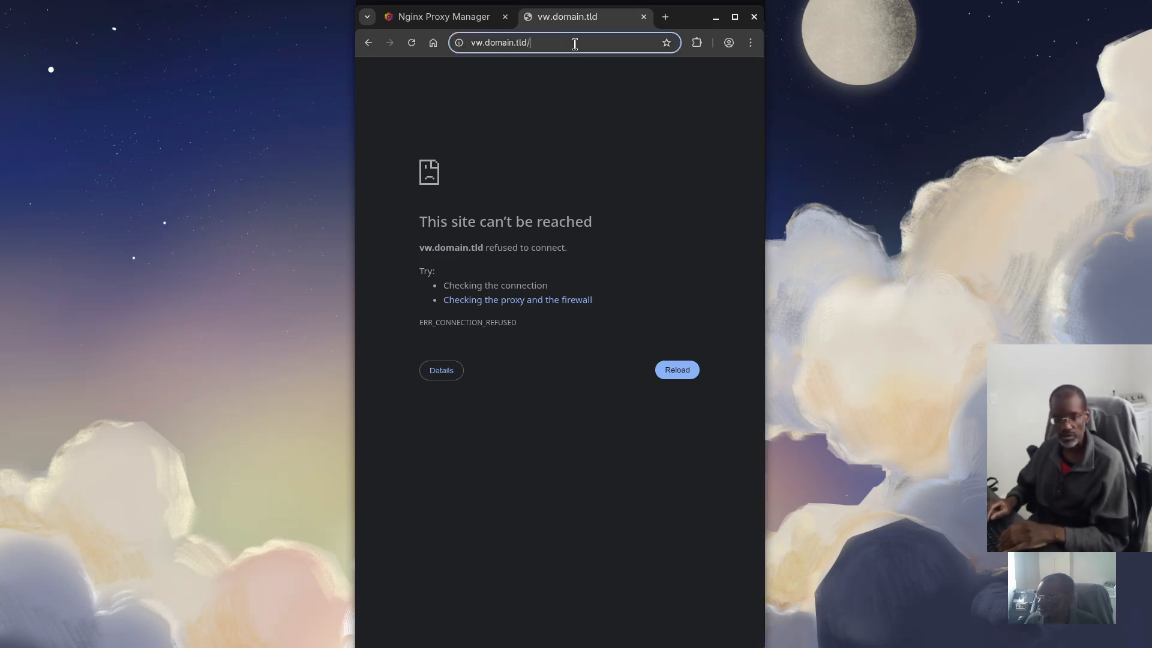
key("BackSpace")
key("BackSpace")
type("://")
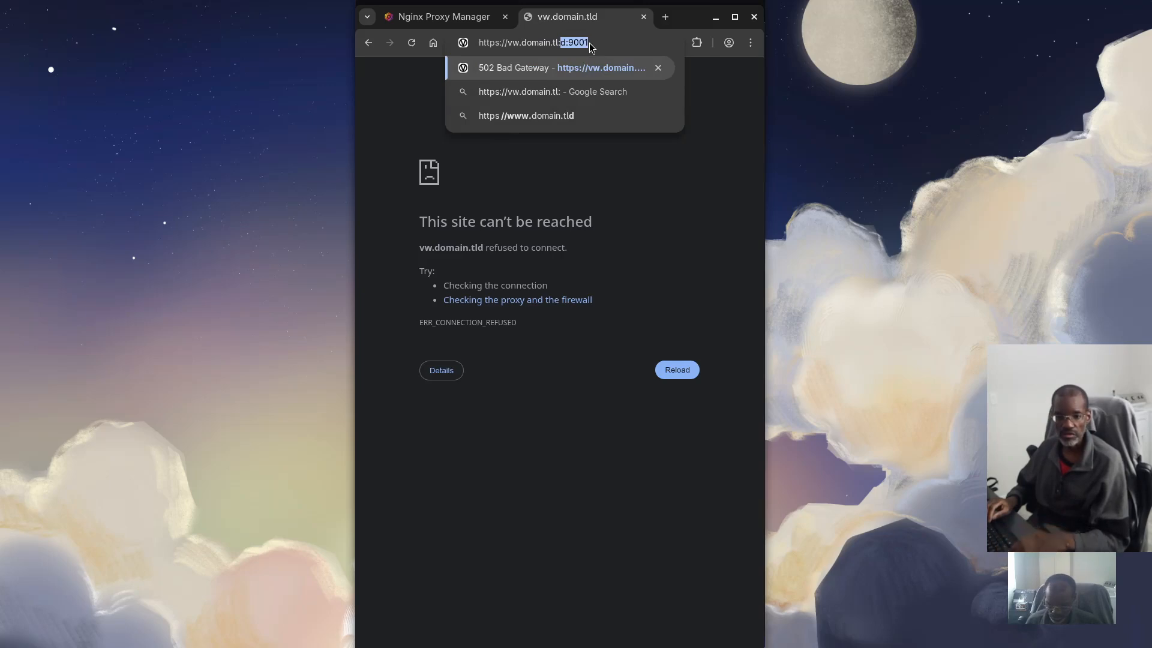
type("9001")
key("Return")
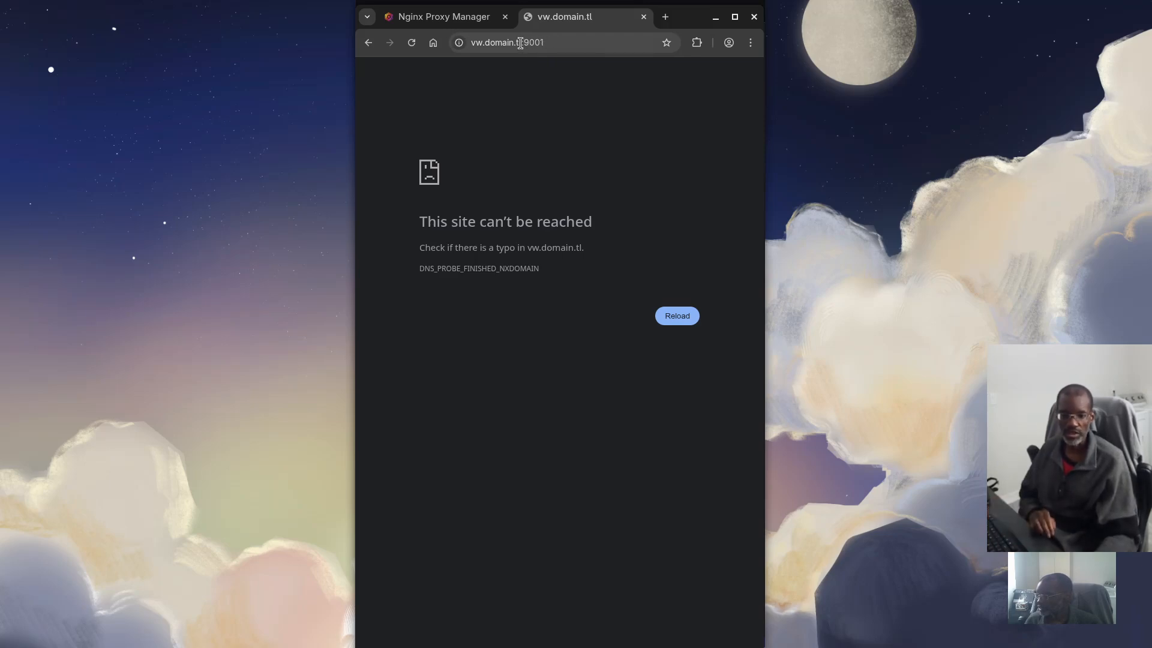
left_click(420, 17)
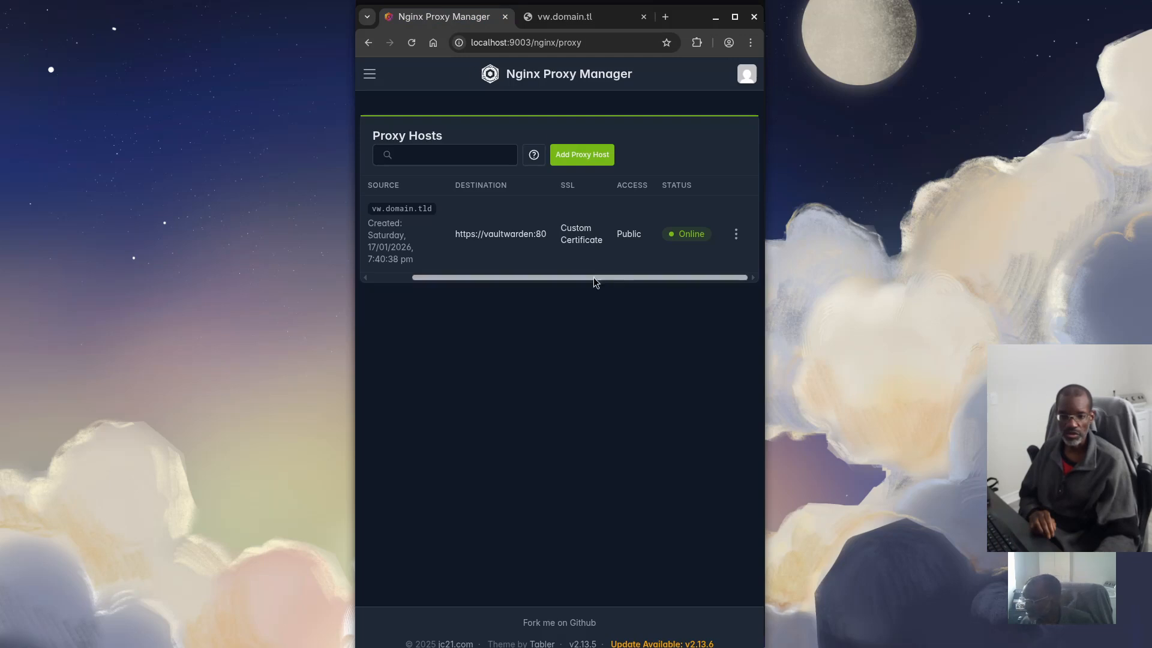
Review the vw.domain.tld proxy host's settings and close them without saving
left_click(736, 237)
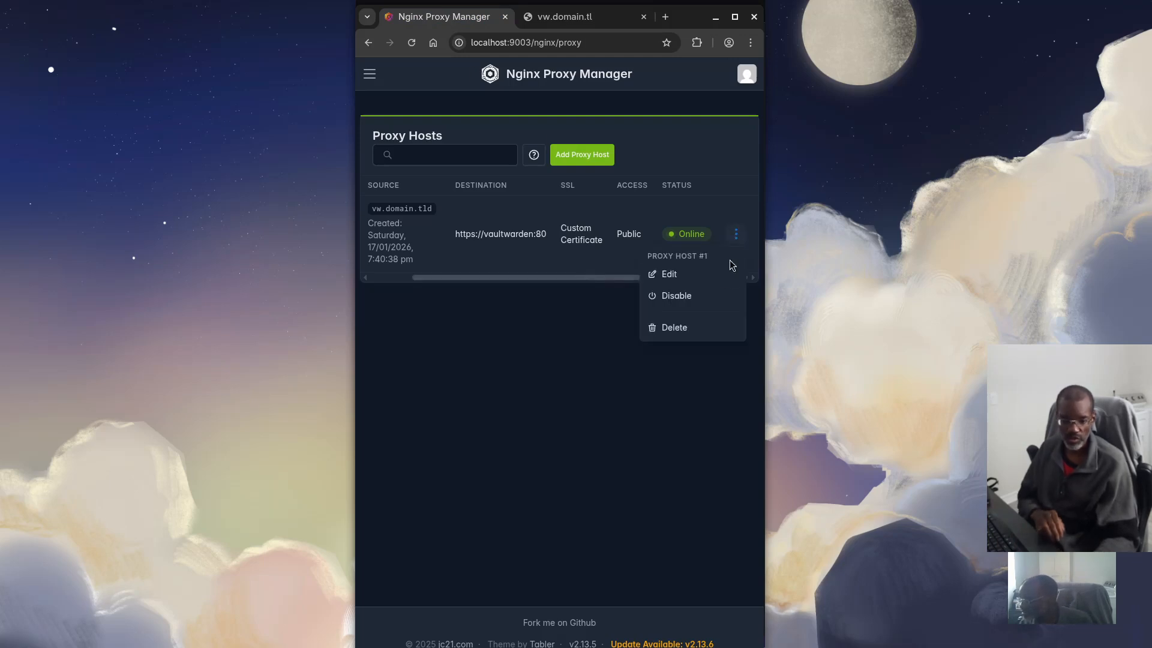
left_click(671, 275)
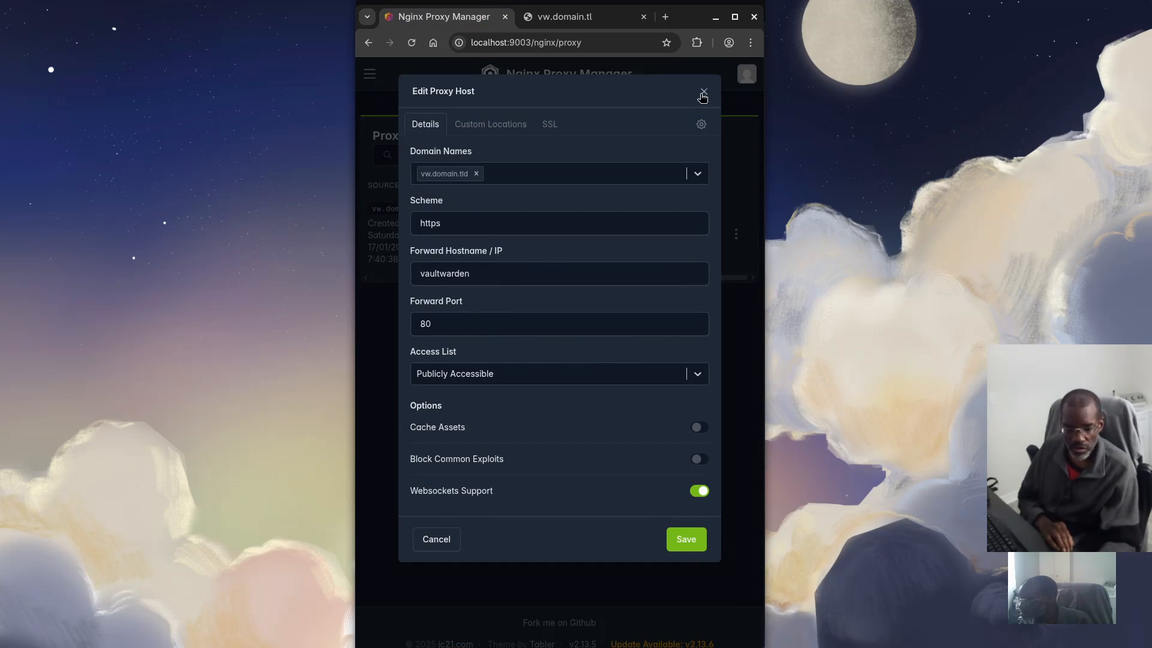
left_click(703, 93)
left_click(567, 18)
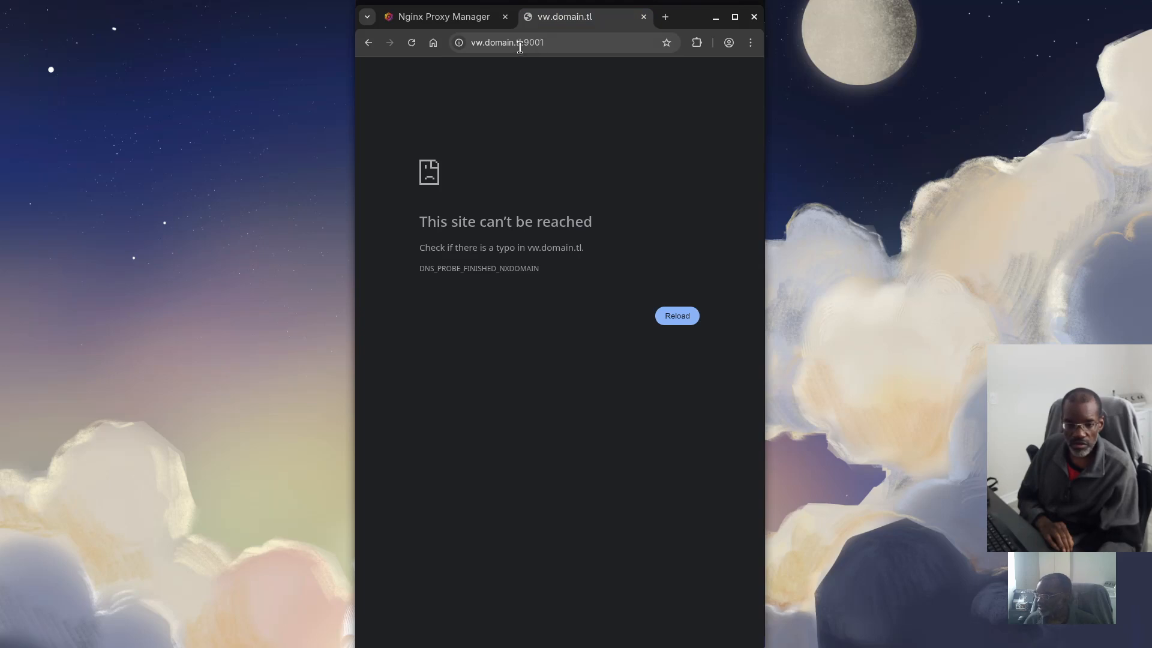
left_click(575, 42)
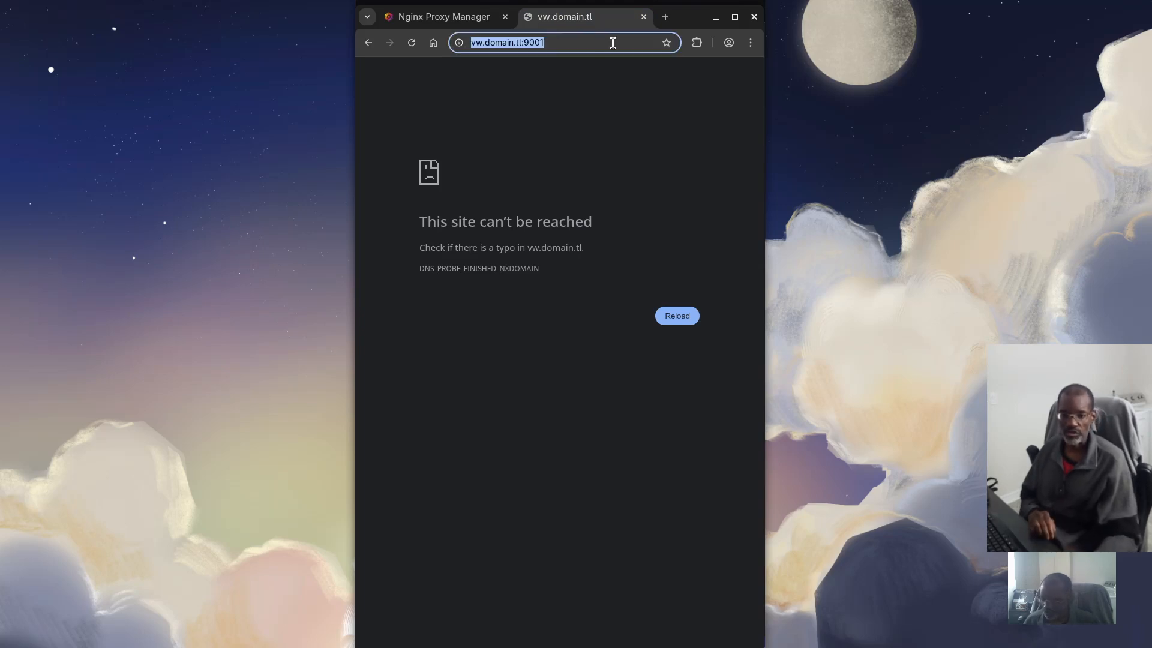
left_click(613, 43)
key("BackSpace")
key("BackSpace")
key("BackSpace")
key("BackSpace")
key("BackSpace")
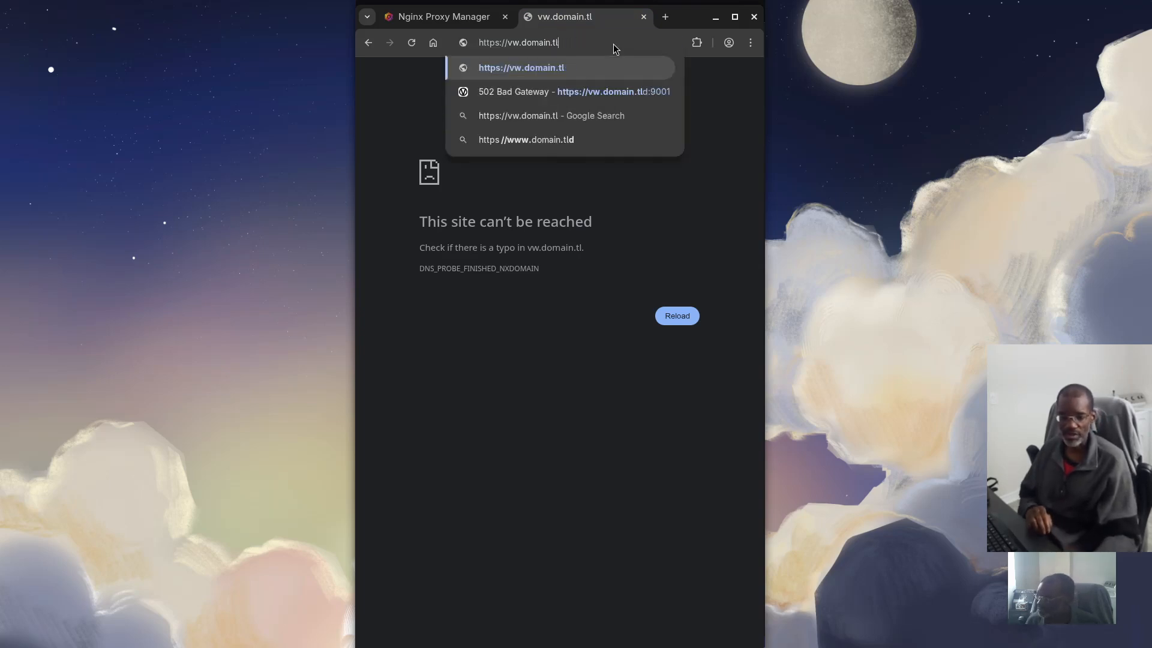
type("d")
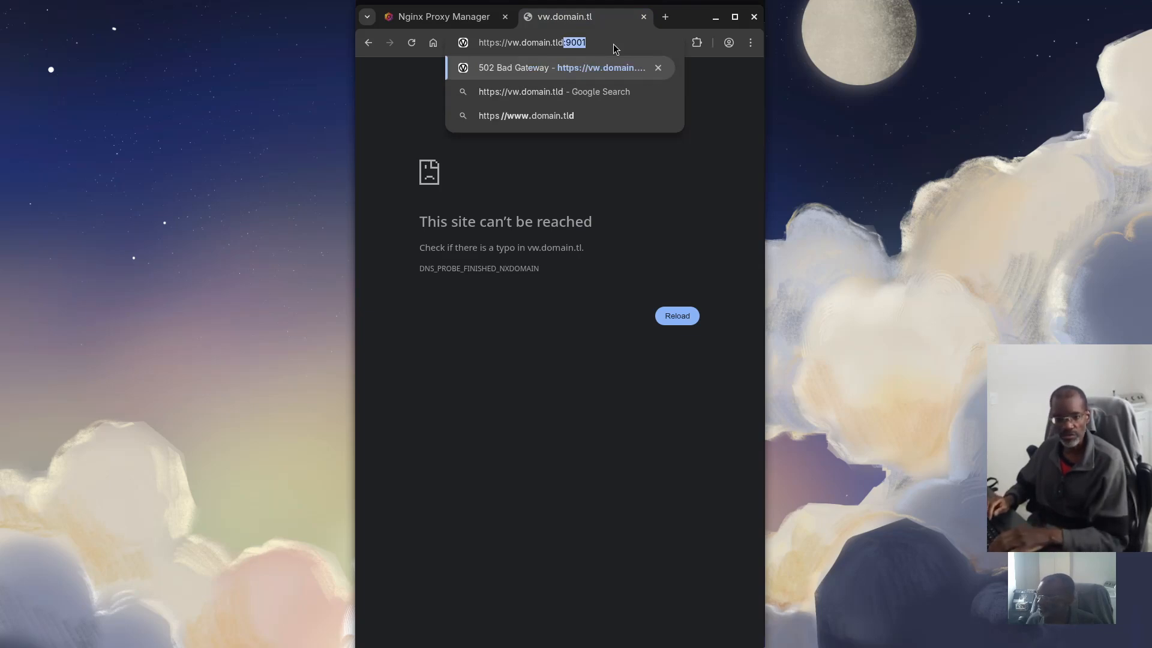
key("Right")
key("Return")
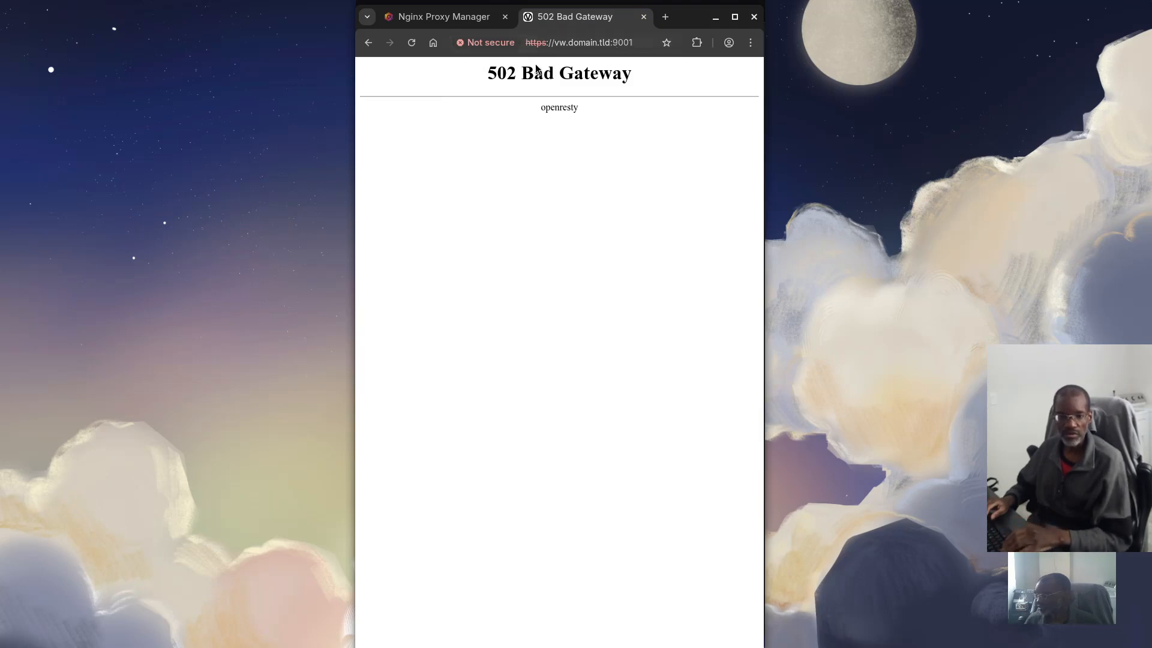
Return to the Nginx Proxy Manager proxy hosts list and bring Podman Desktop to the front
left_click(467, 17)
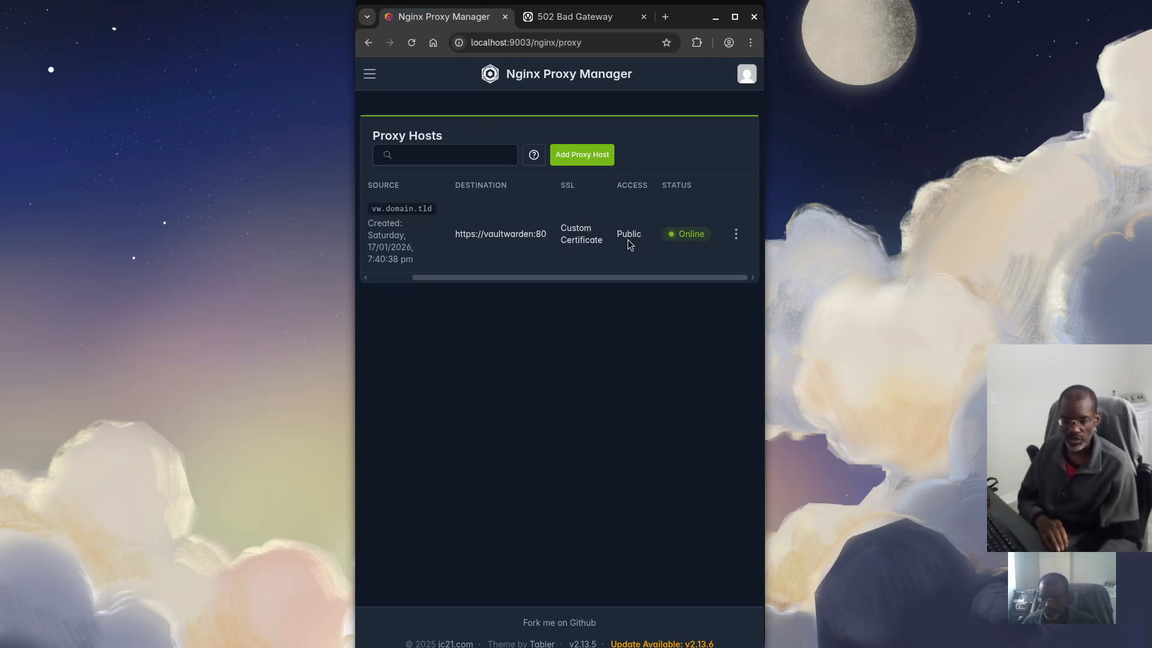
key("super")
left_click(570, 399)
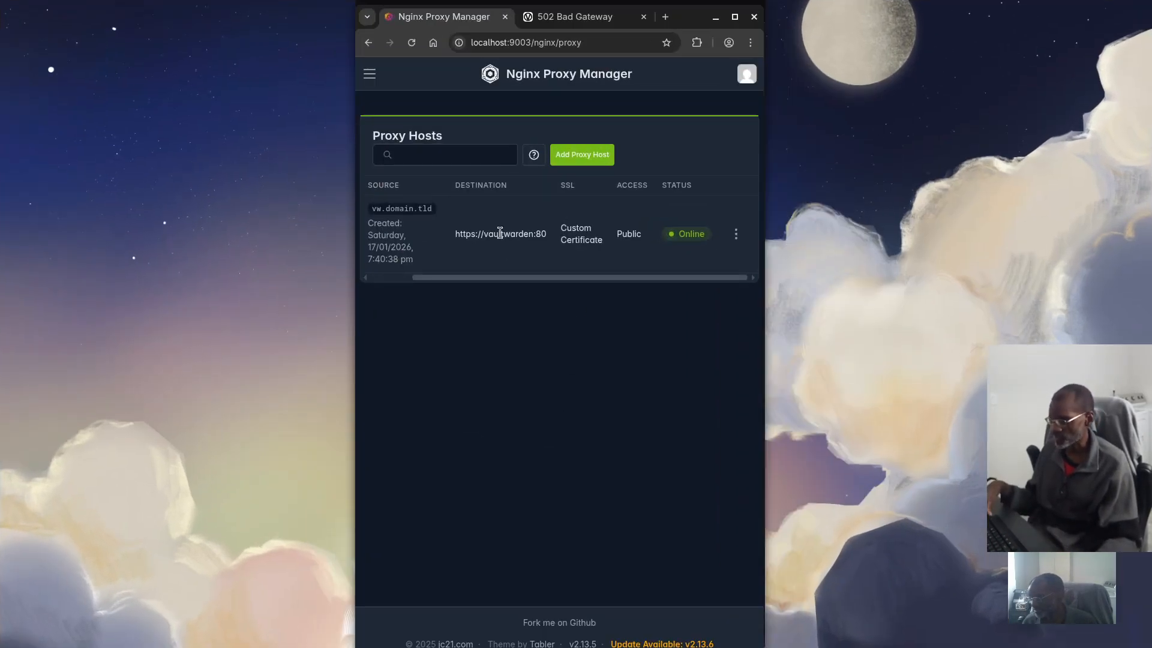
key("super")
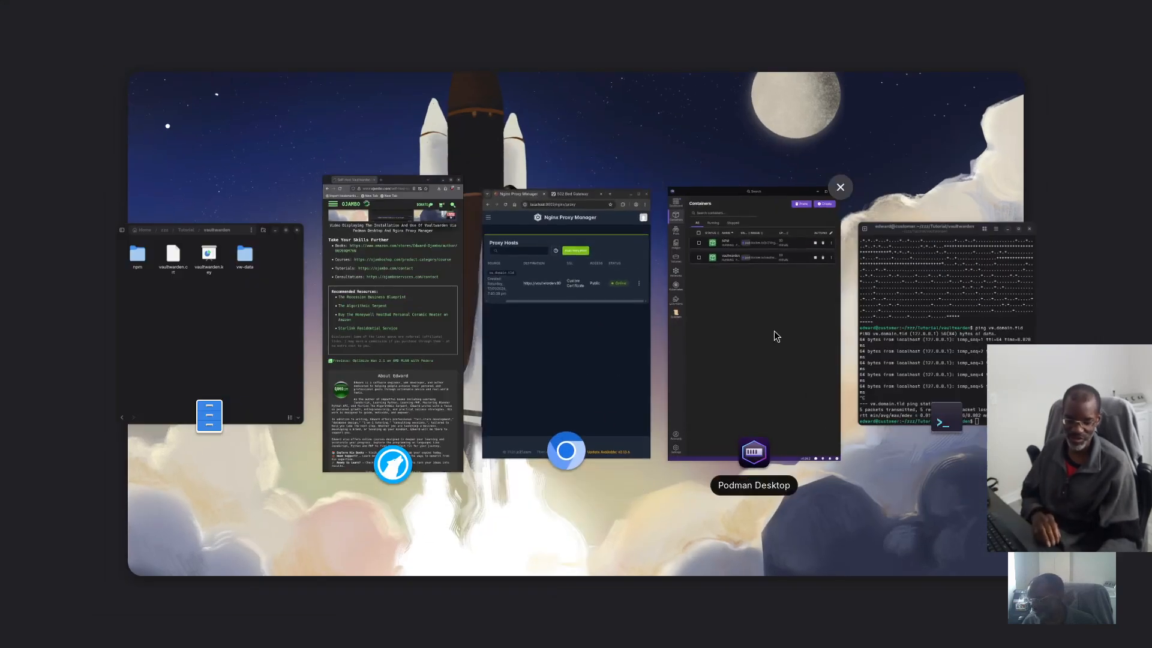
left_click(774, 330)
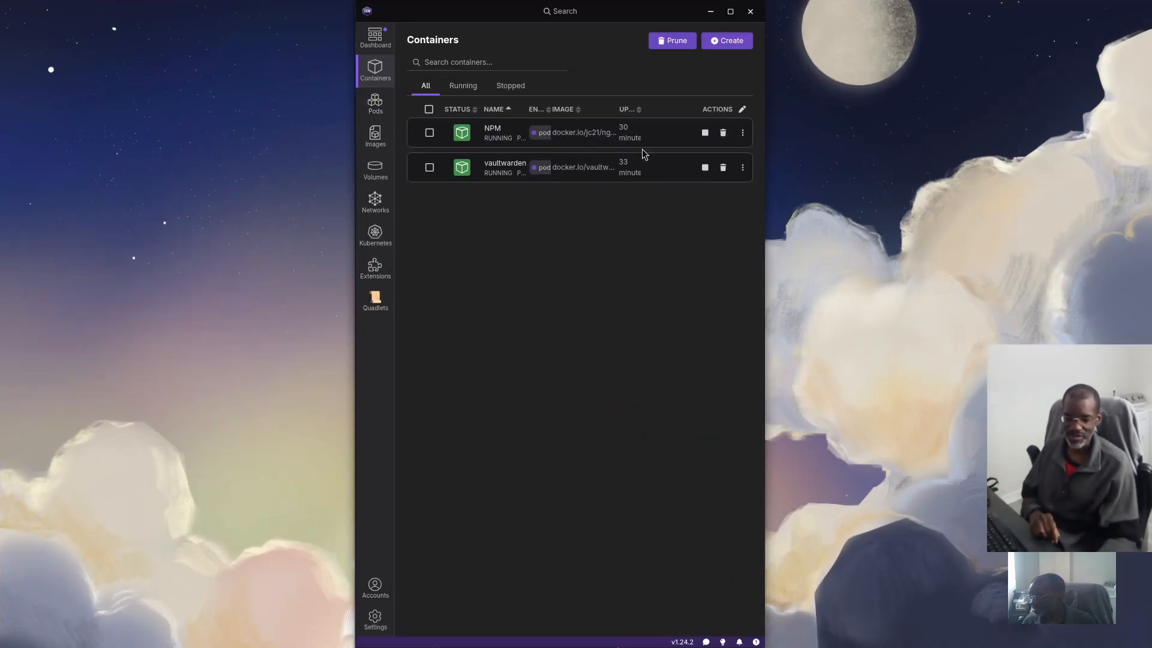
left_click(497, 132)
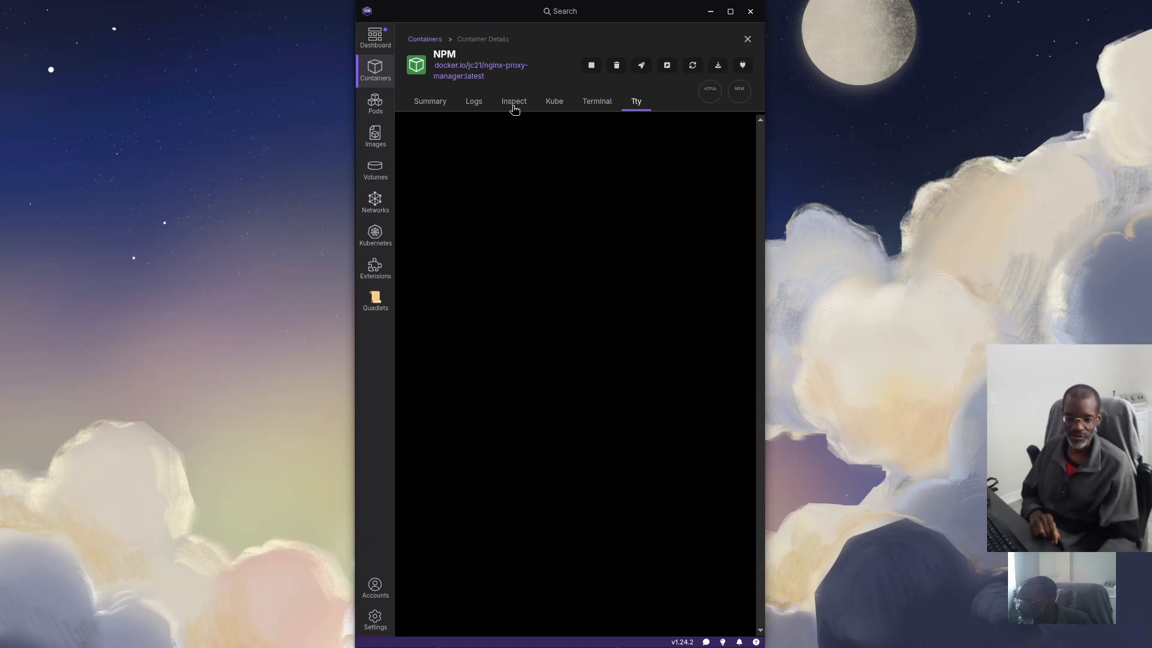
left_click(474, 102)
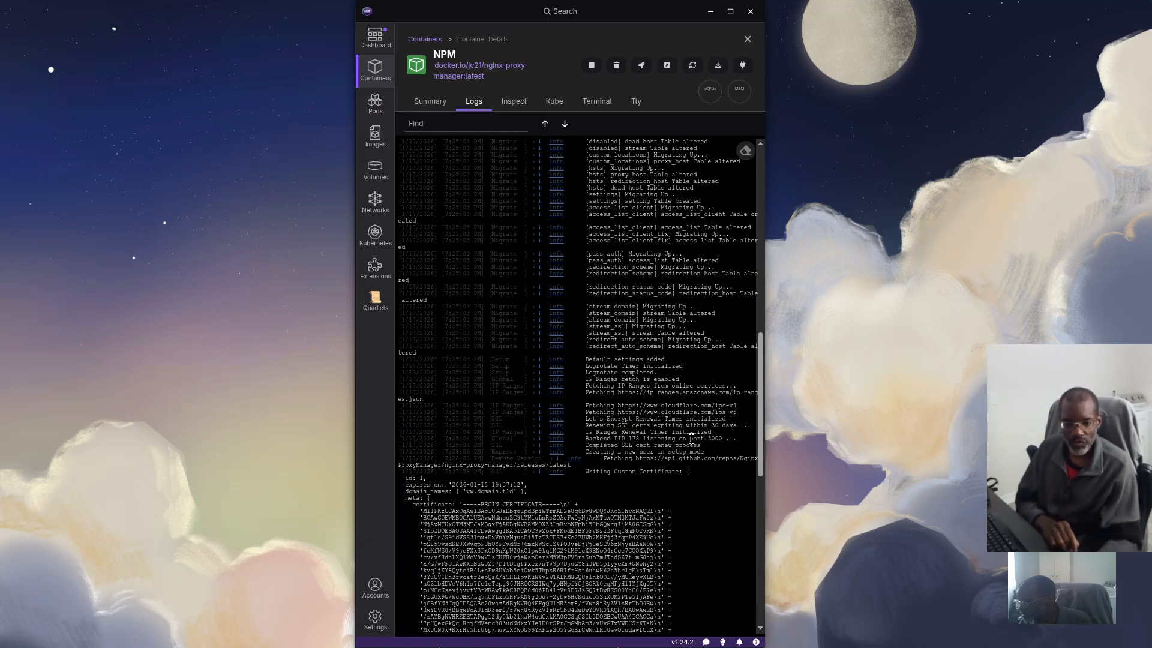
scroll(691, 439, "up", 10)
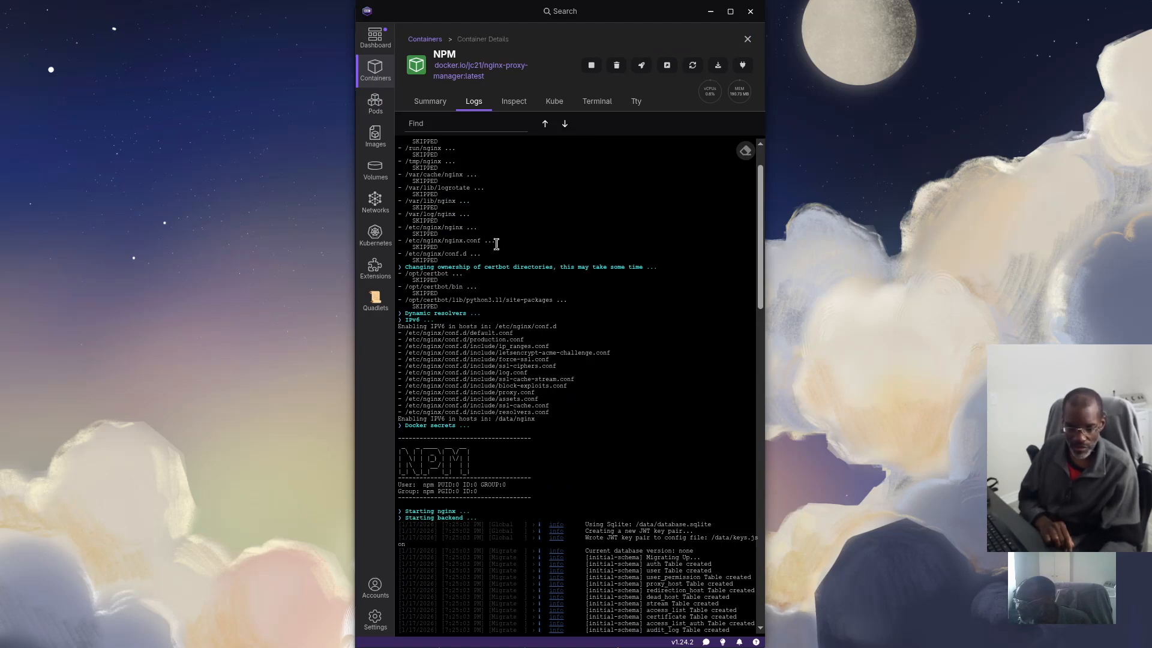
scroll(496, 392, "down", 5)
scroll(496, 393, "down", 20)
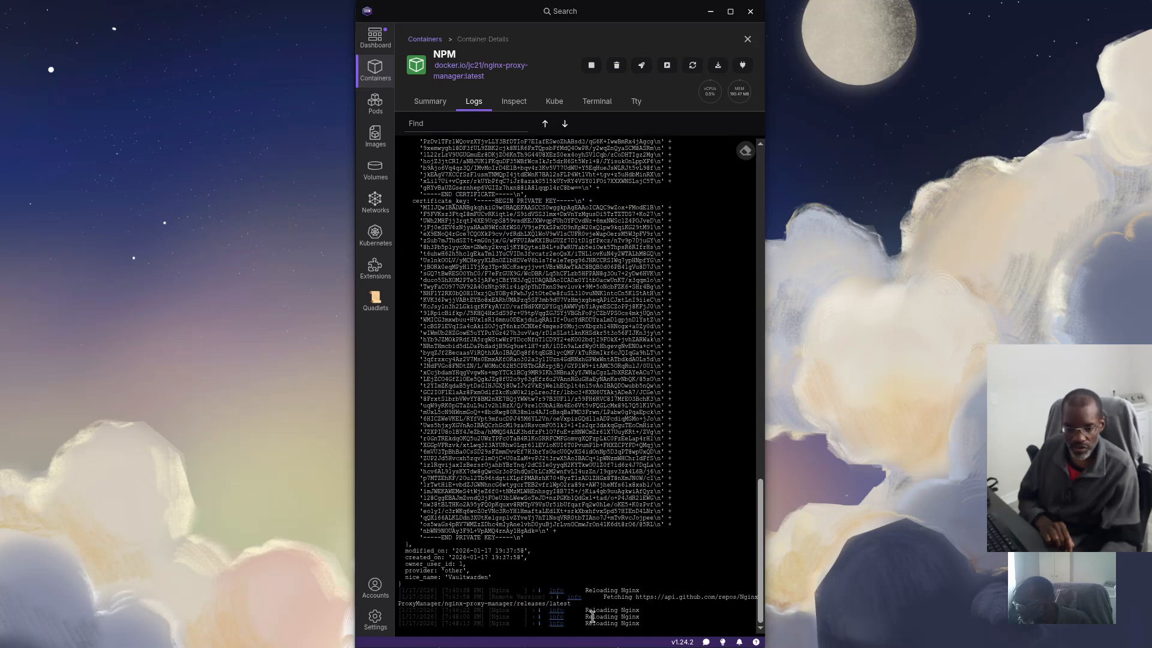
left_click(514, 102)
left_click(555, 198)
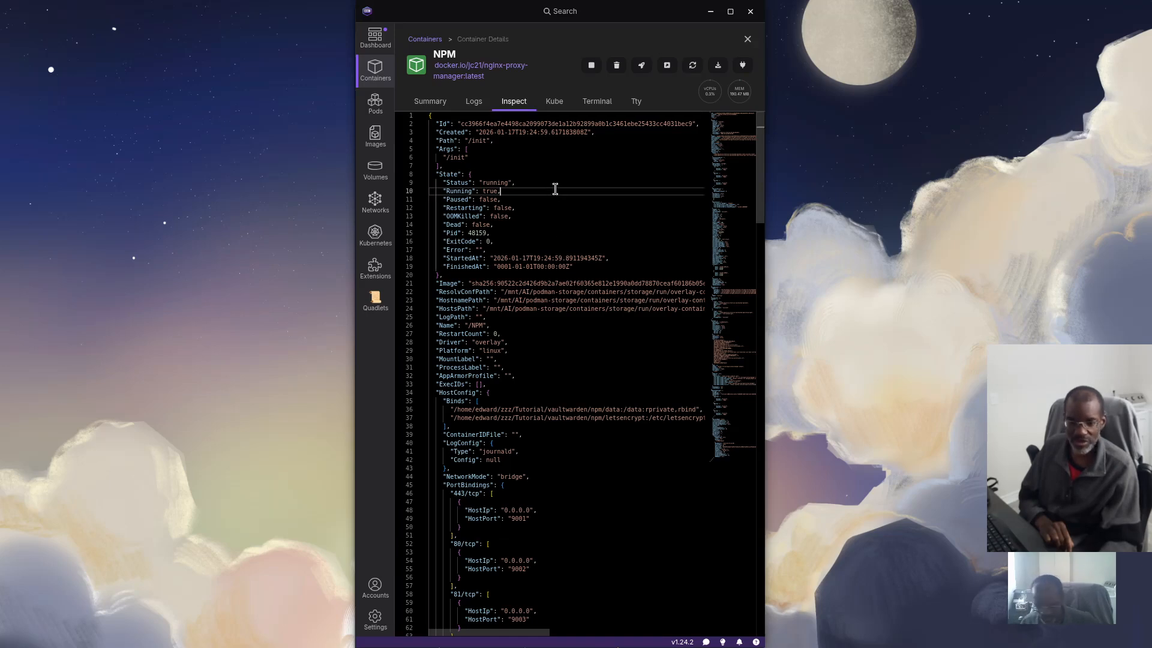
key("ctrl+f")
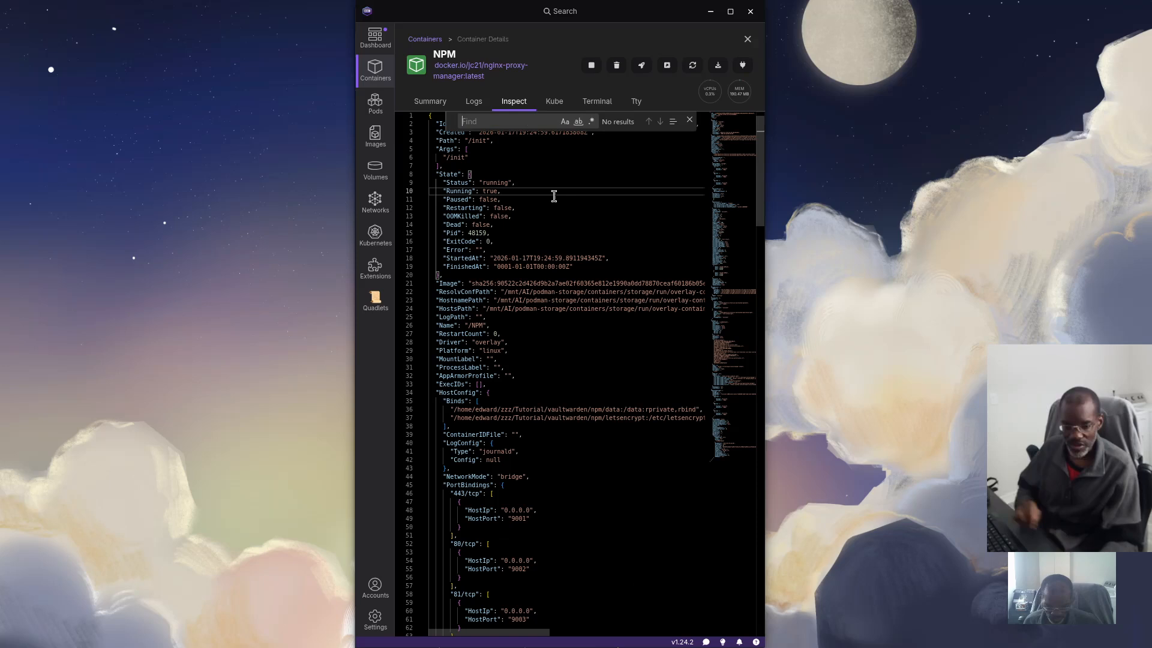
type("vw.domain")
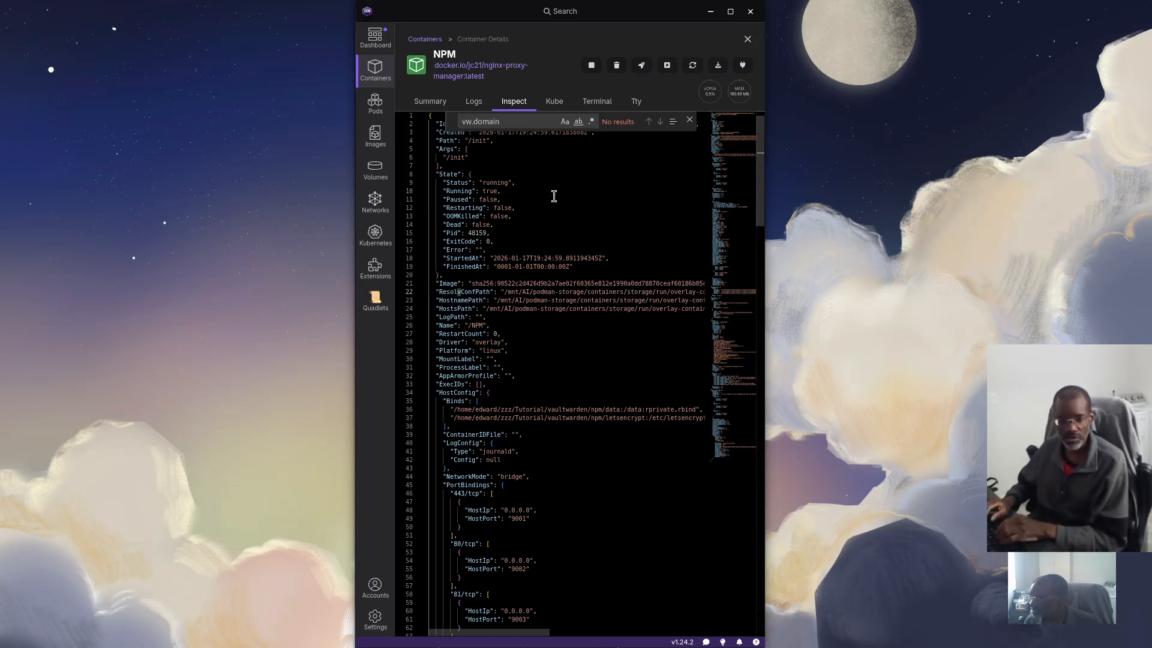
key("Escape")
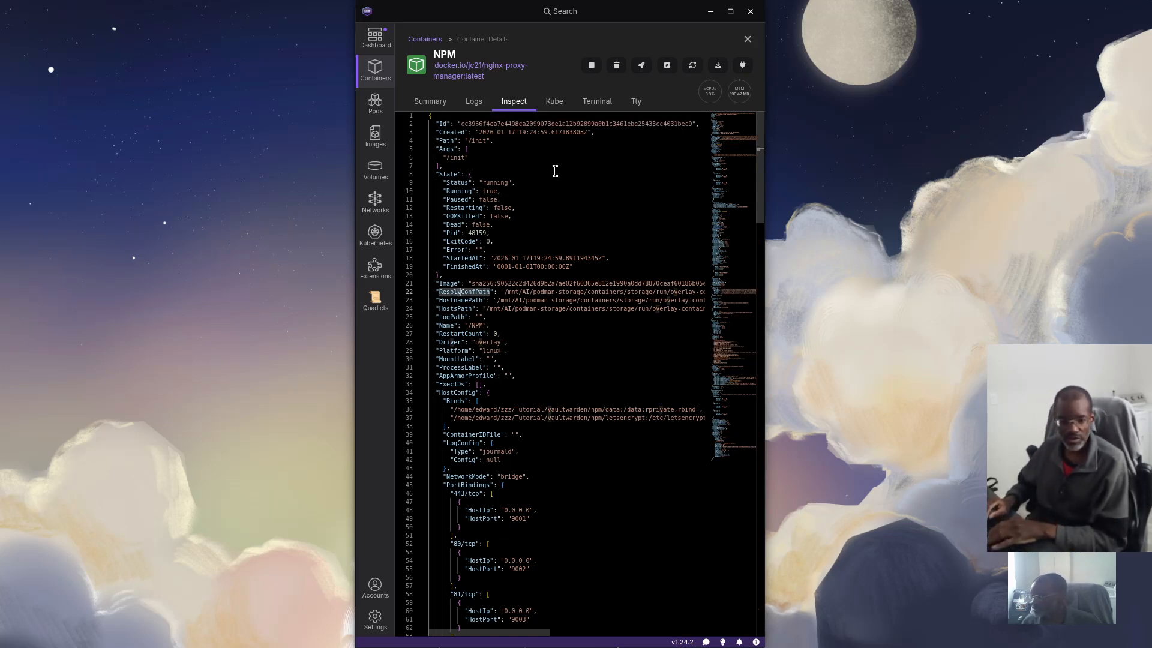
left_click(430, 102)
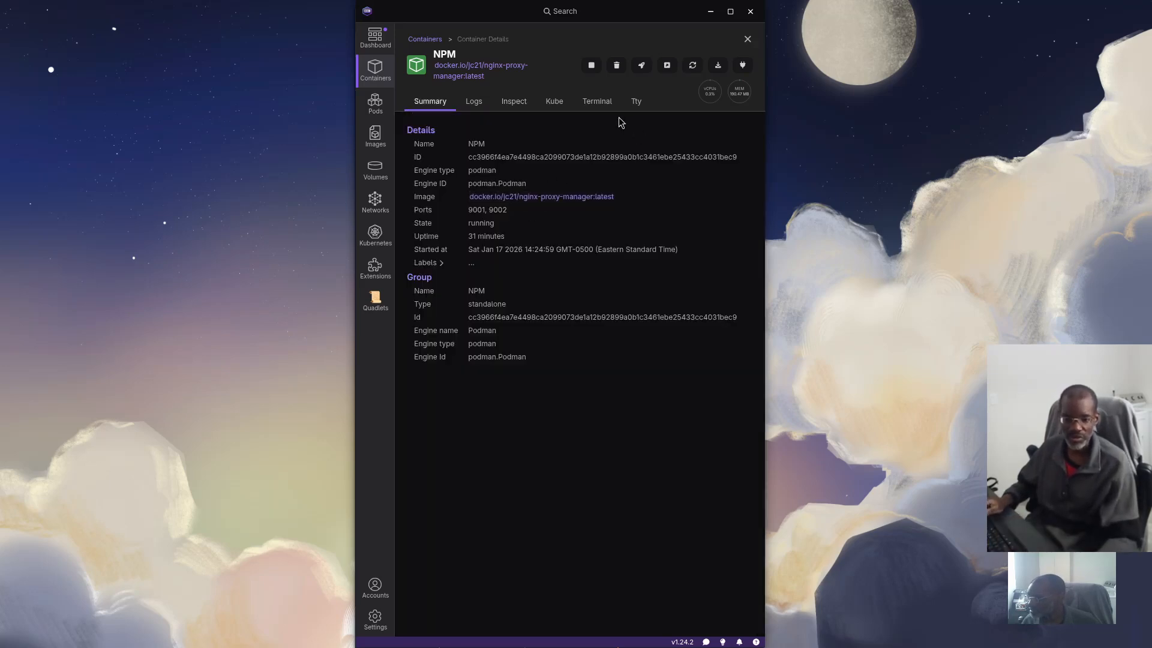
left_click(556, 102)
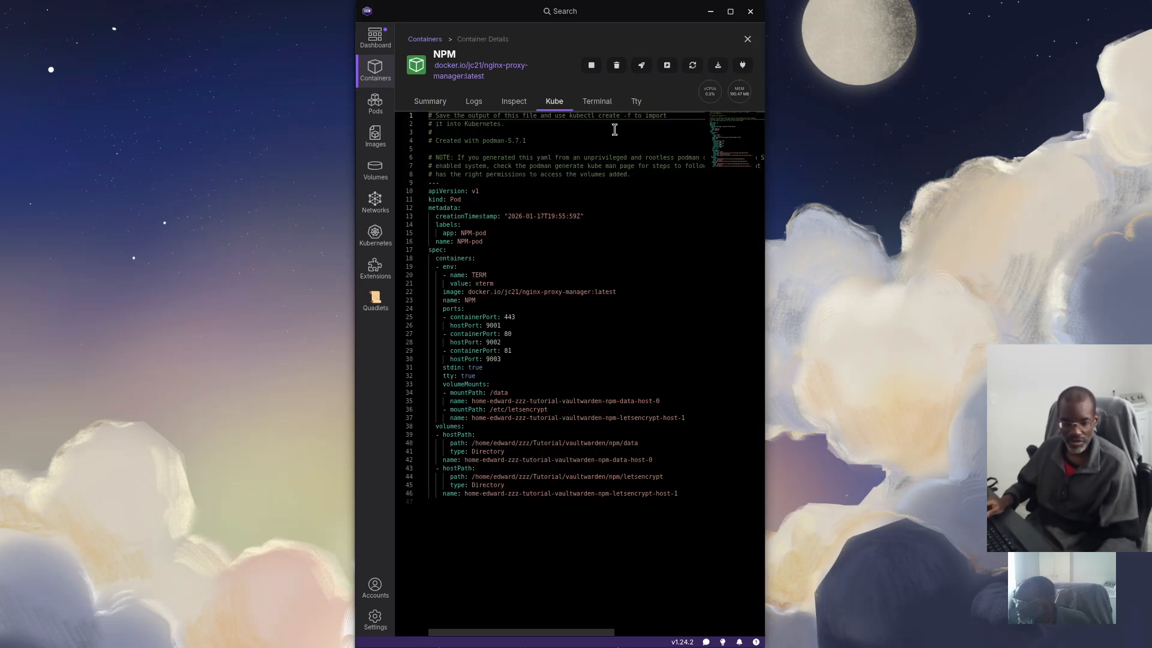
left_click(618, 102)
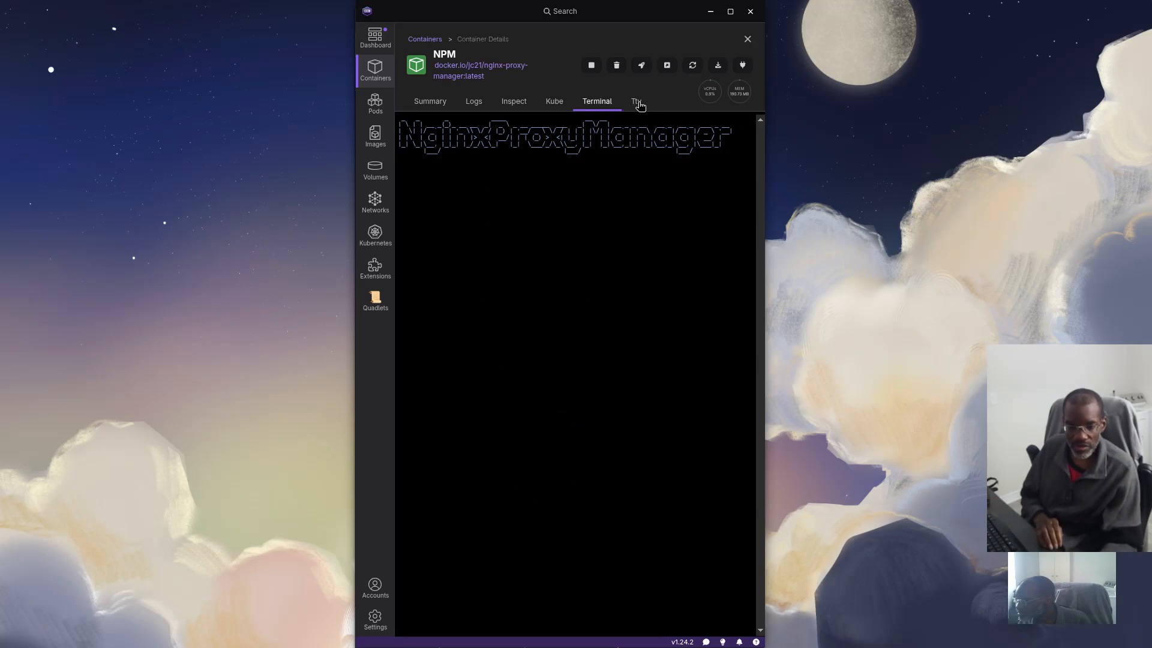
left_click(747, 39)
left_click(506, 171)
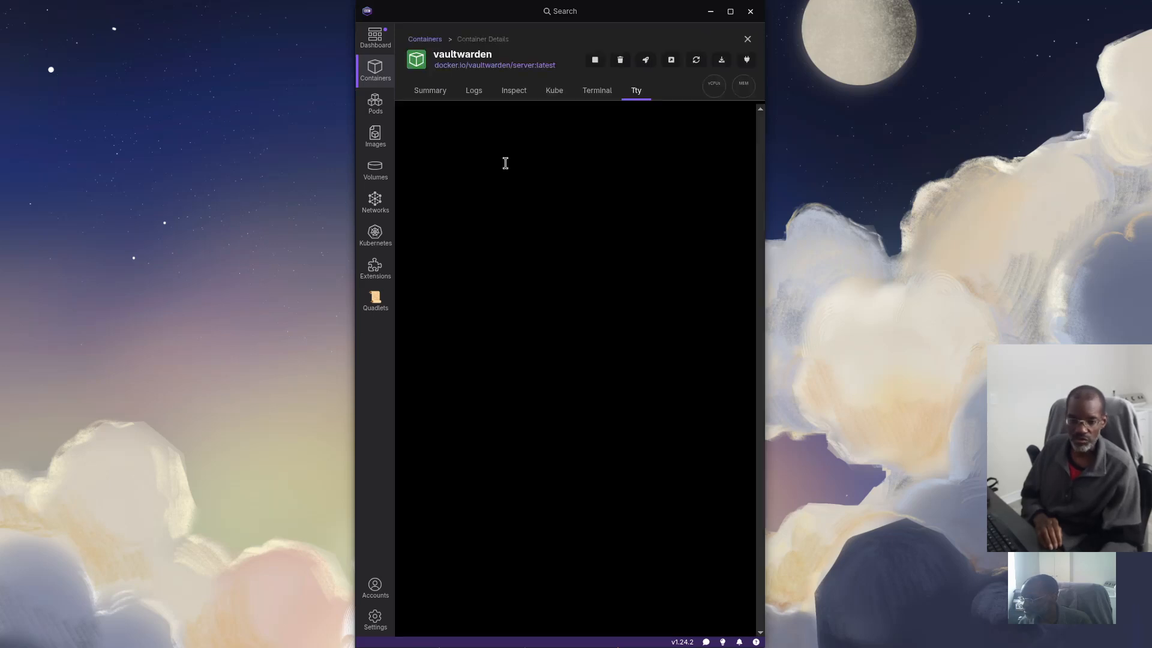
left_click(514, 91)
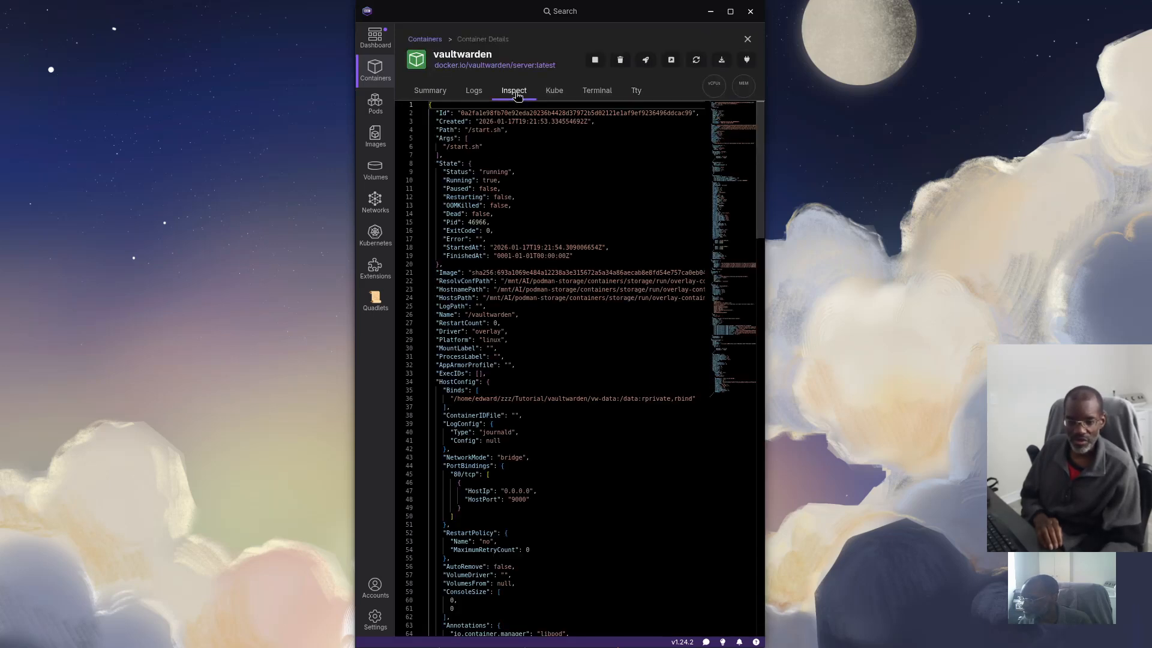
left_click(519, 145)
key("ctrl+f")
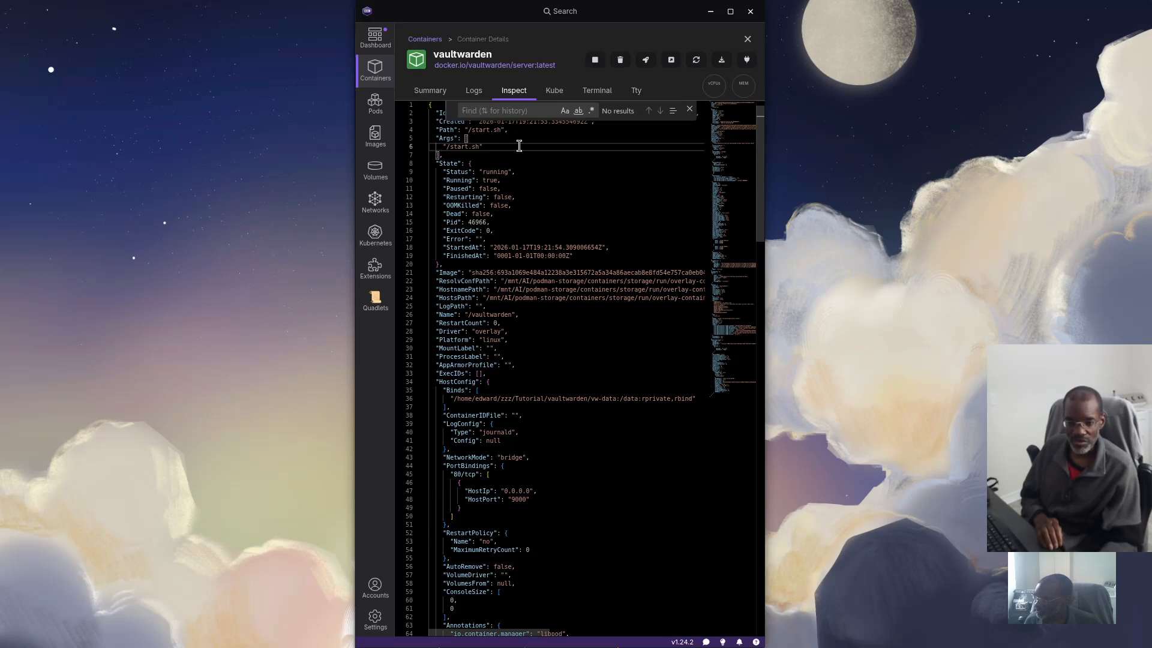
type("vw")
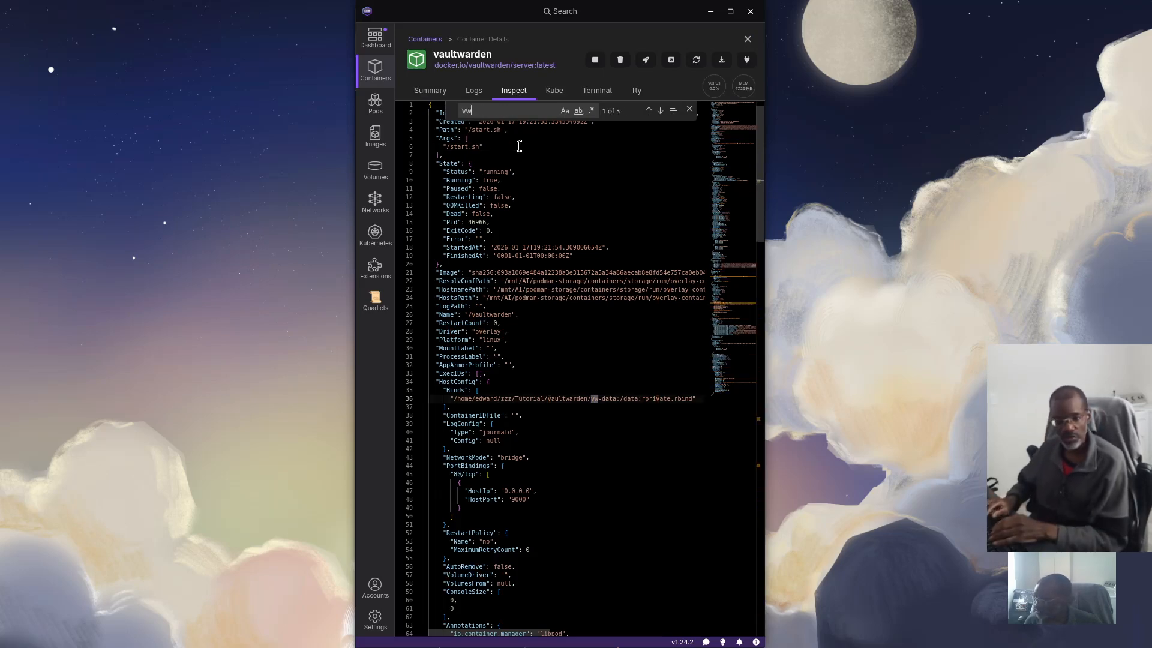
type(".")
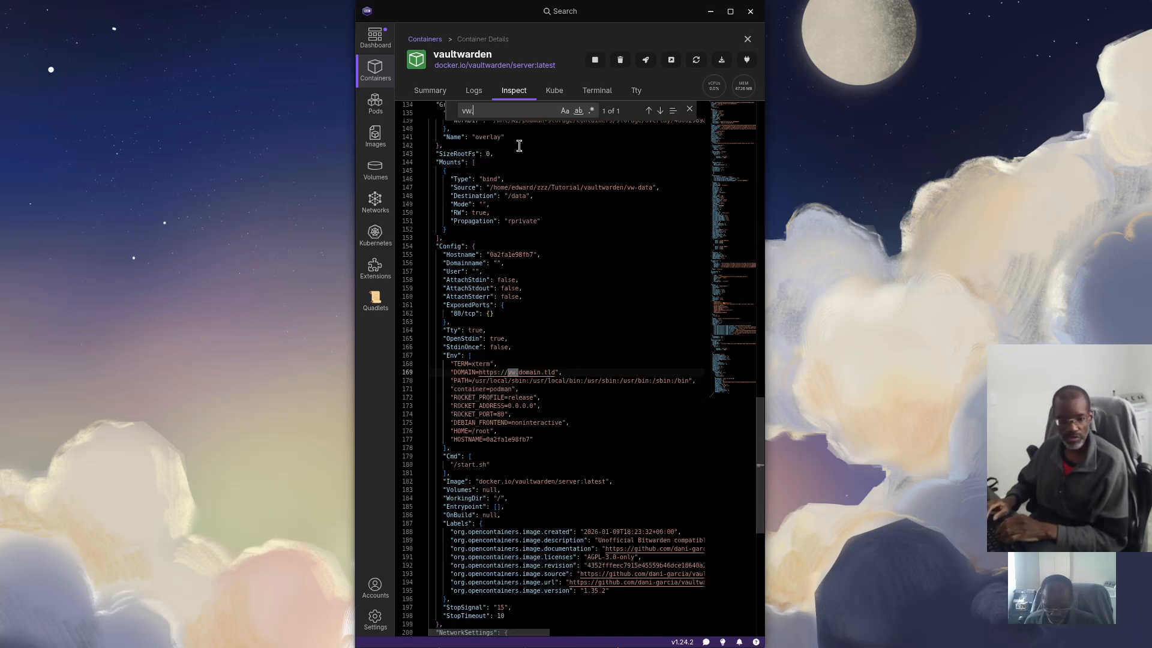
type("domain")
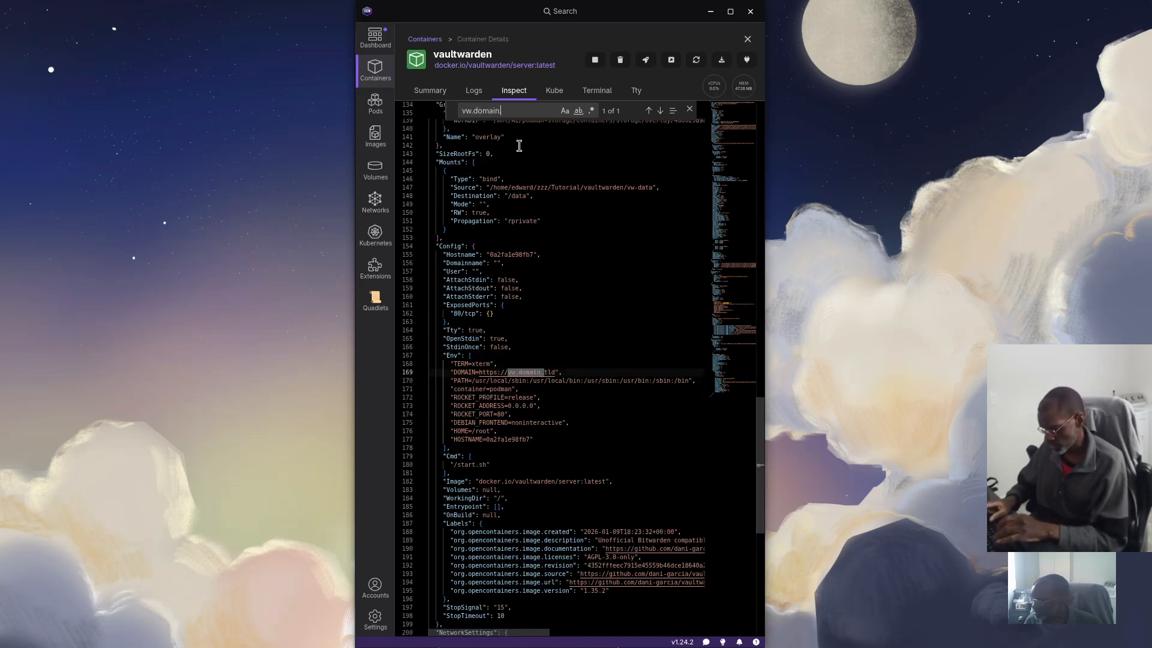
type(".tld")
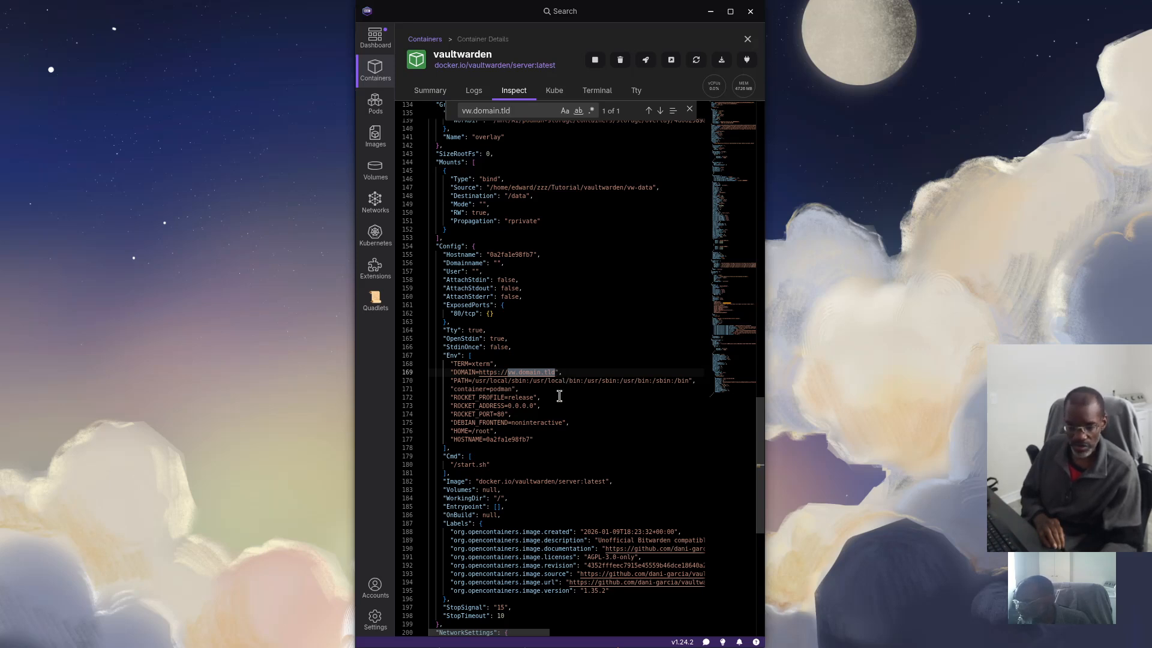
left_click(747, 39)
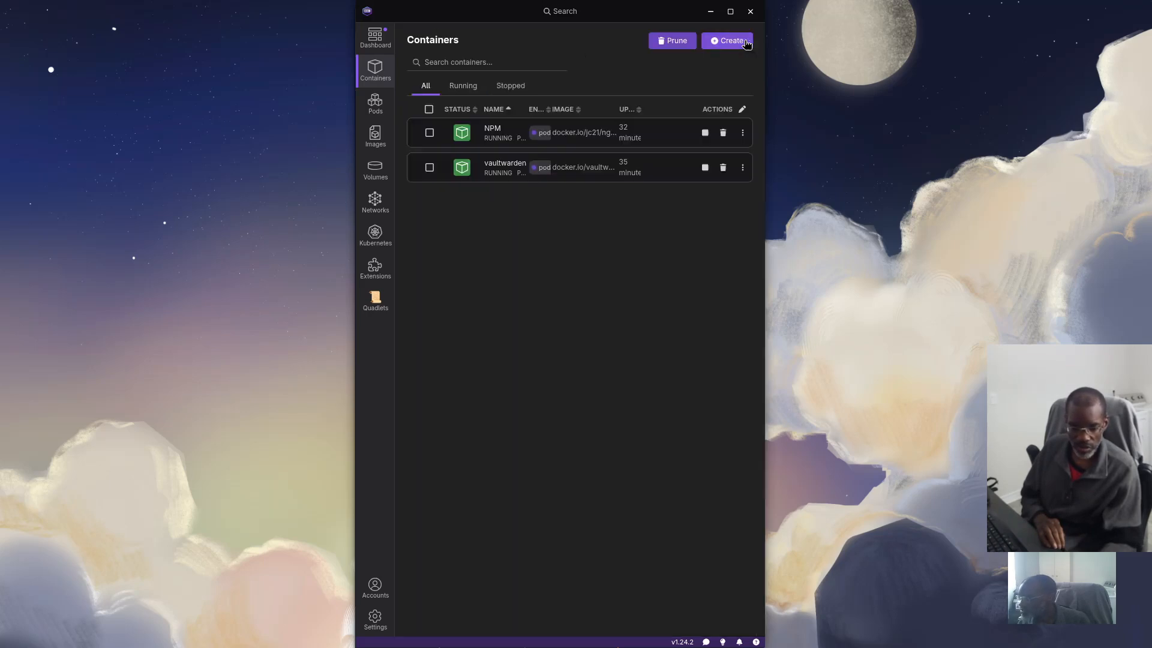
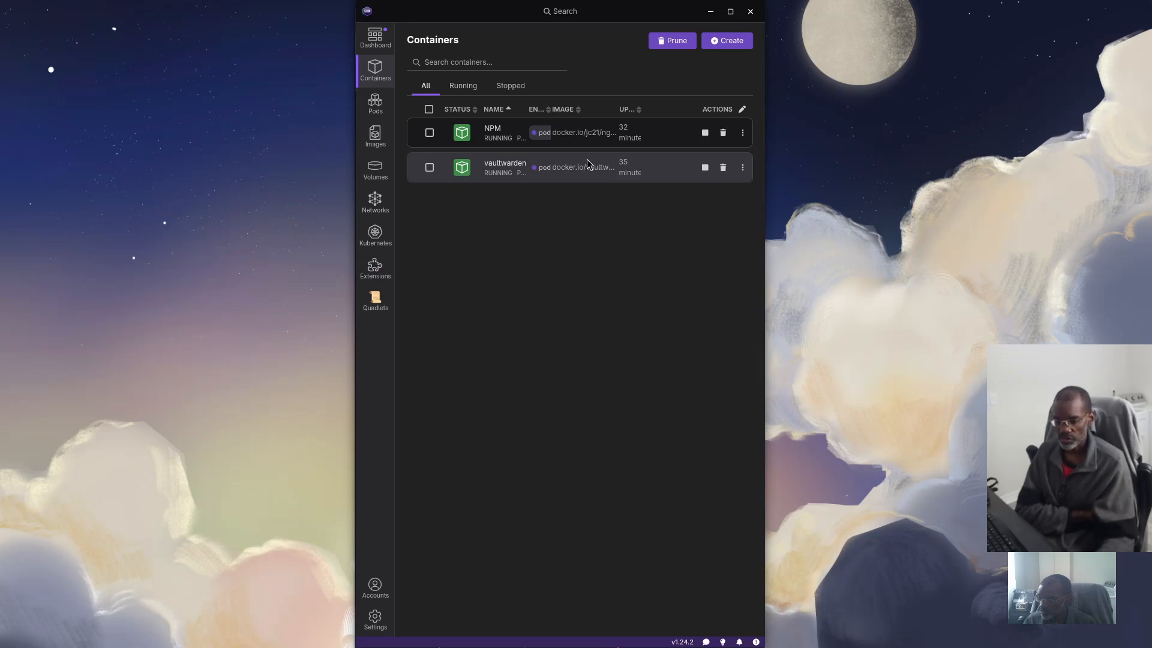
Search the NPM container's inspect data for 9001 to confirm ports 443, 80, 81 map to 9001-9003
left_click(493, 130)
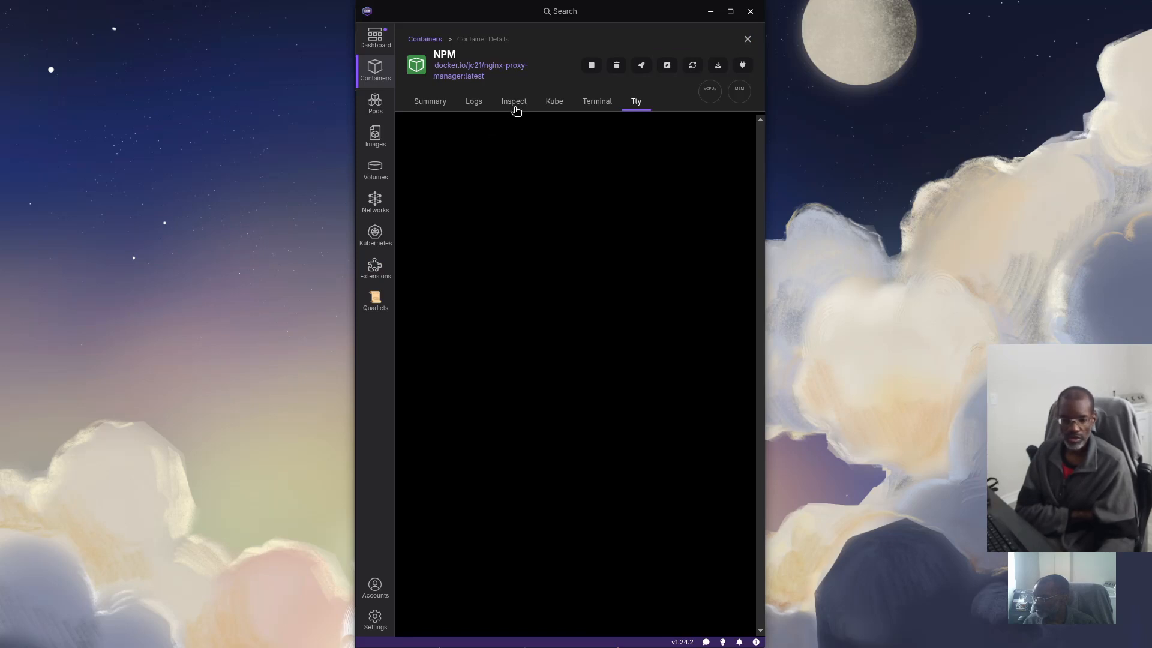
left_click(514, 102)
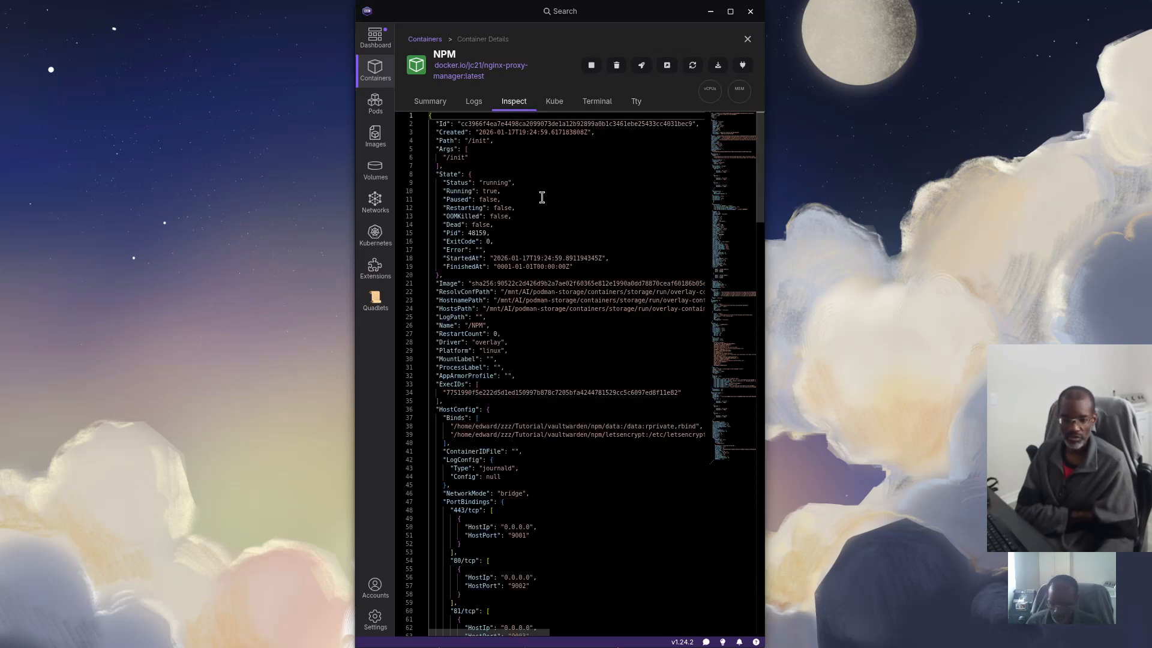
key("ctrl+f")
type("9")
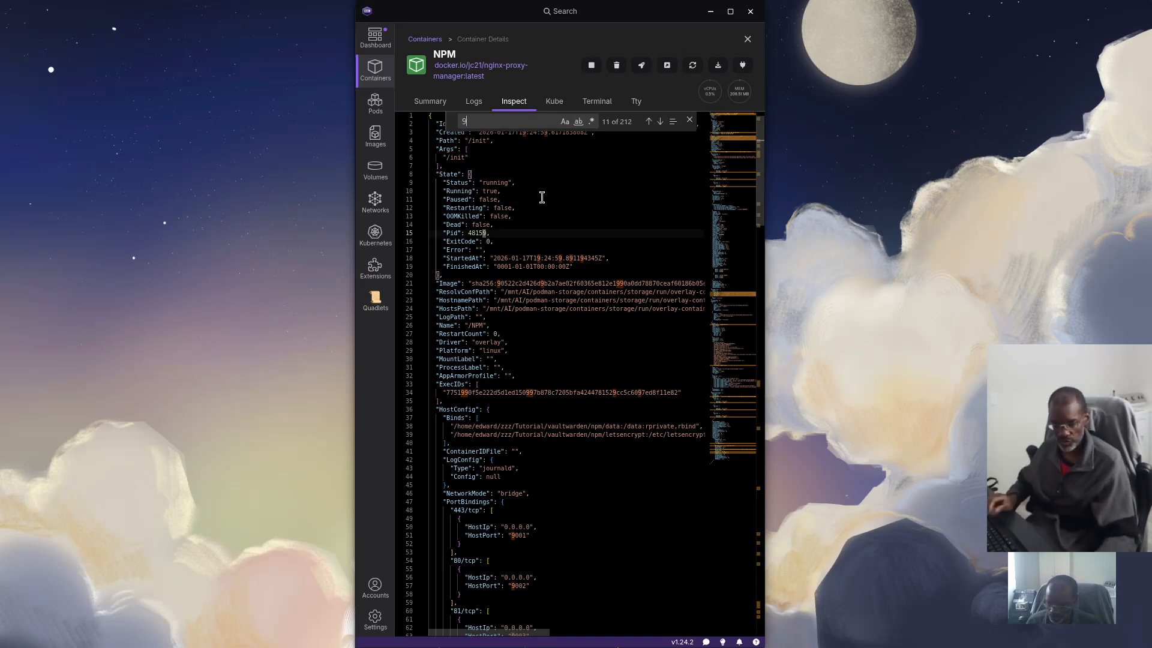
type("001")
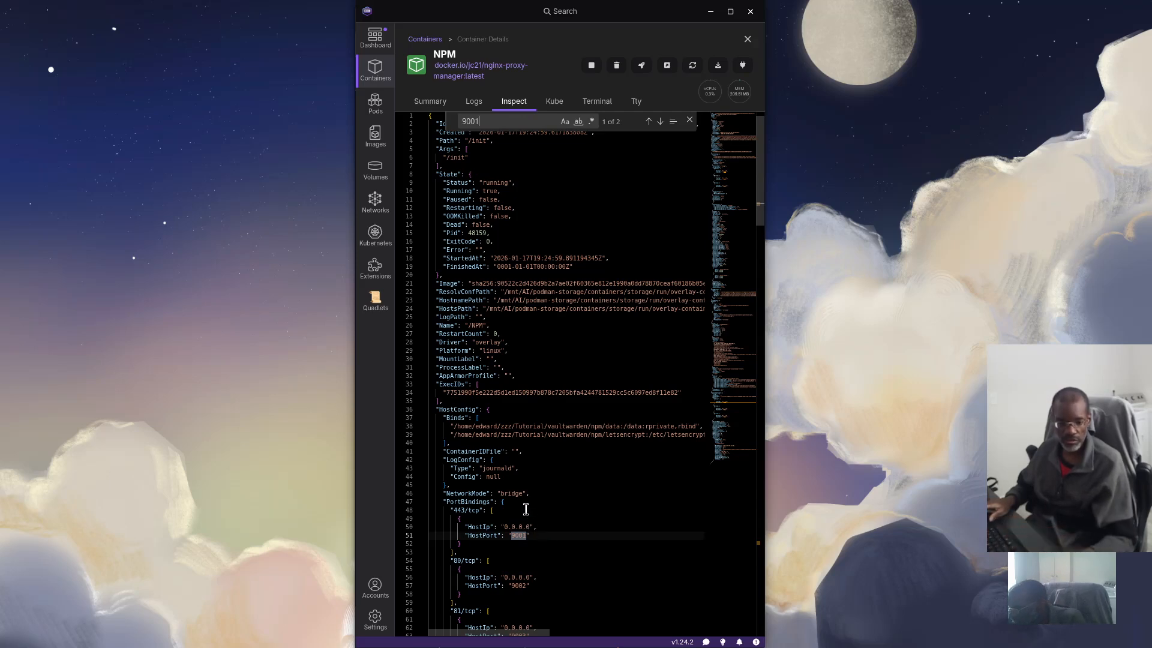
scroll(517, 546, "down", 3)
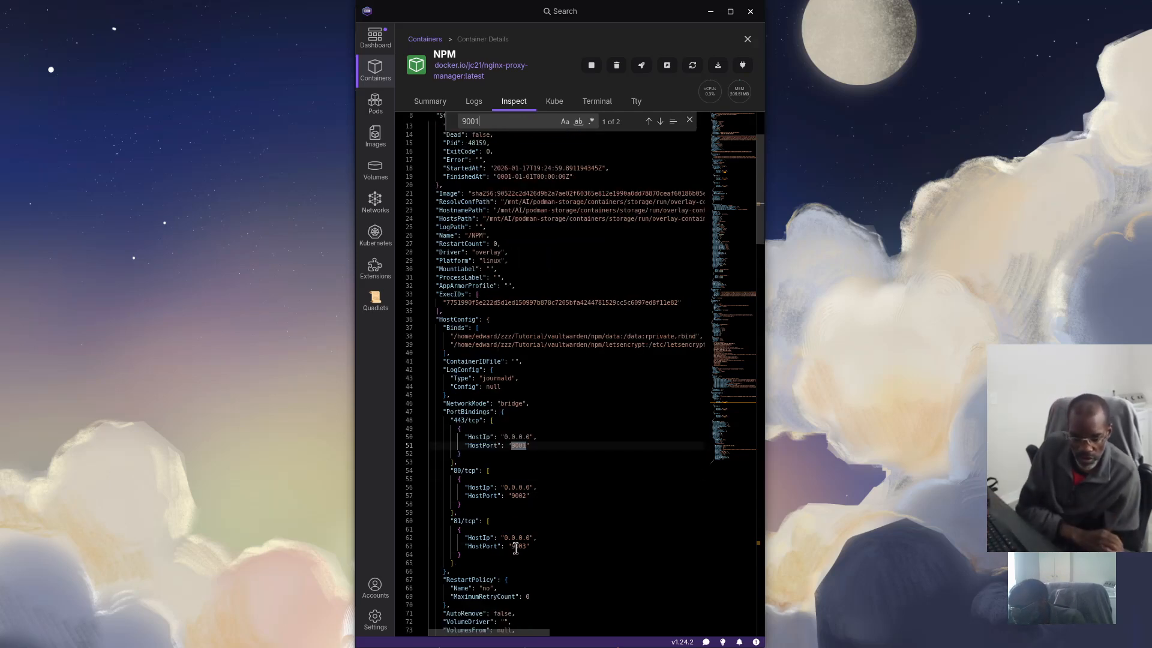
scroll(520, 575, "up", 1)
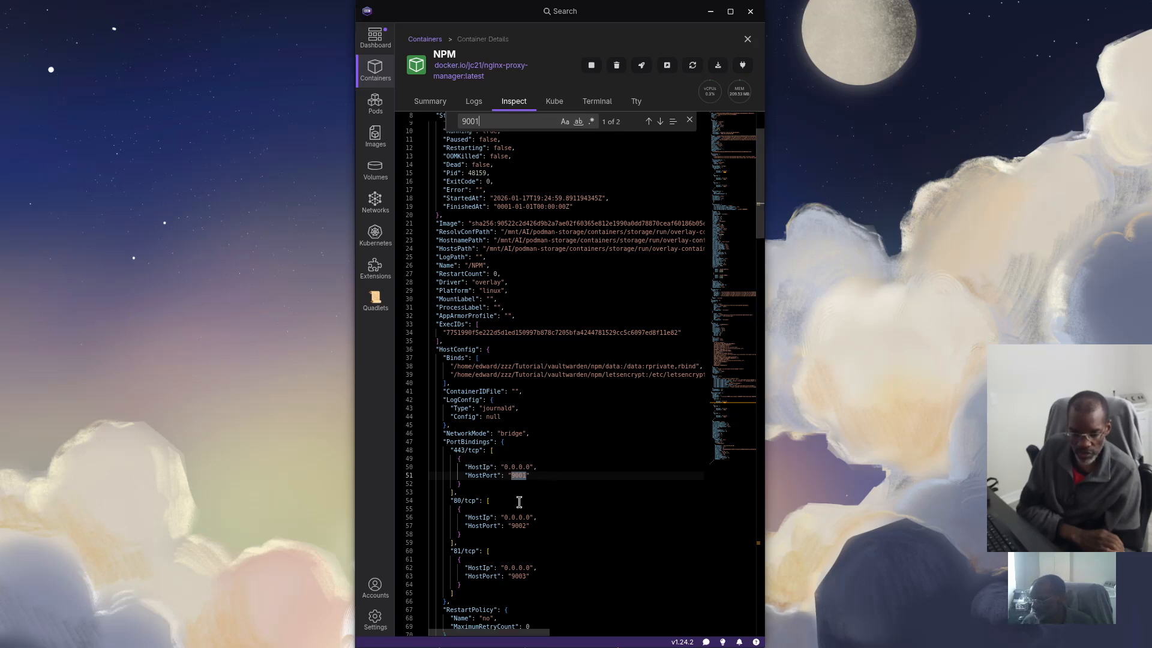
scroll(550, 480, "down", 2)
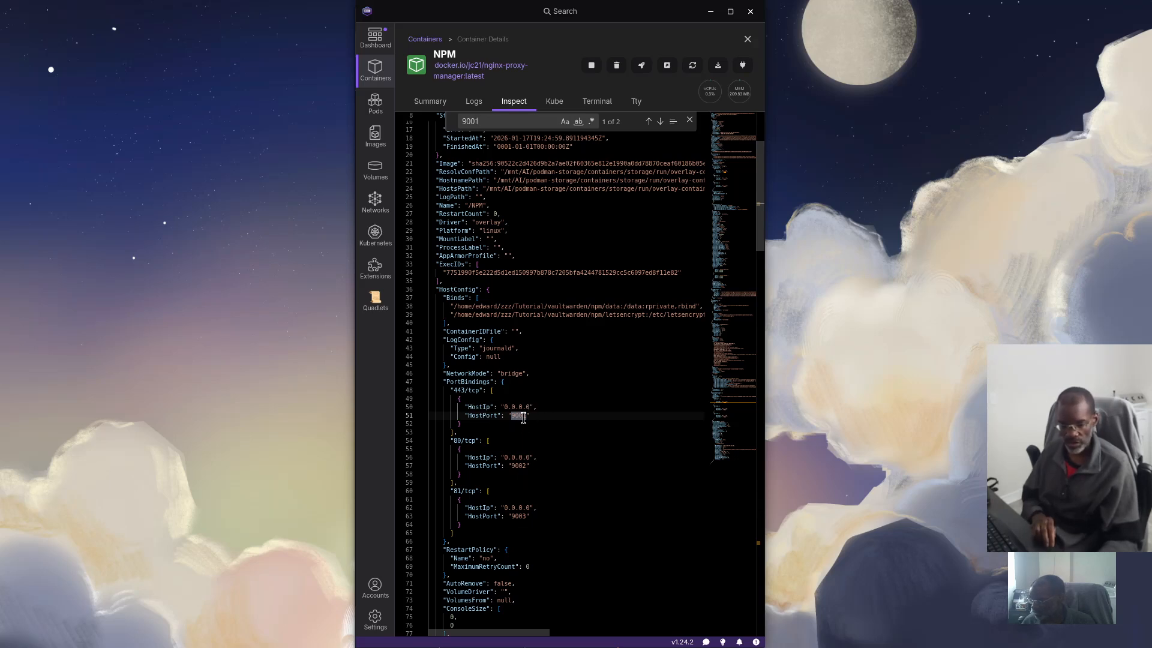
scroll(562, 234, "down", 8)
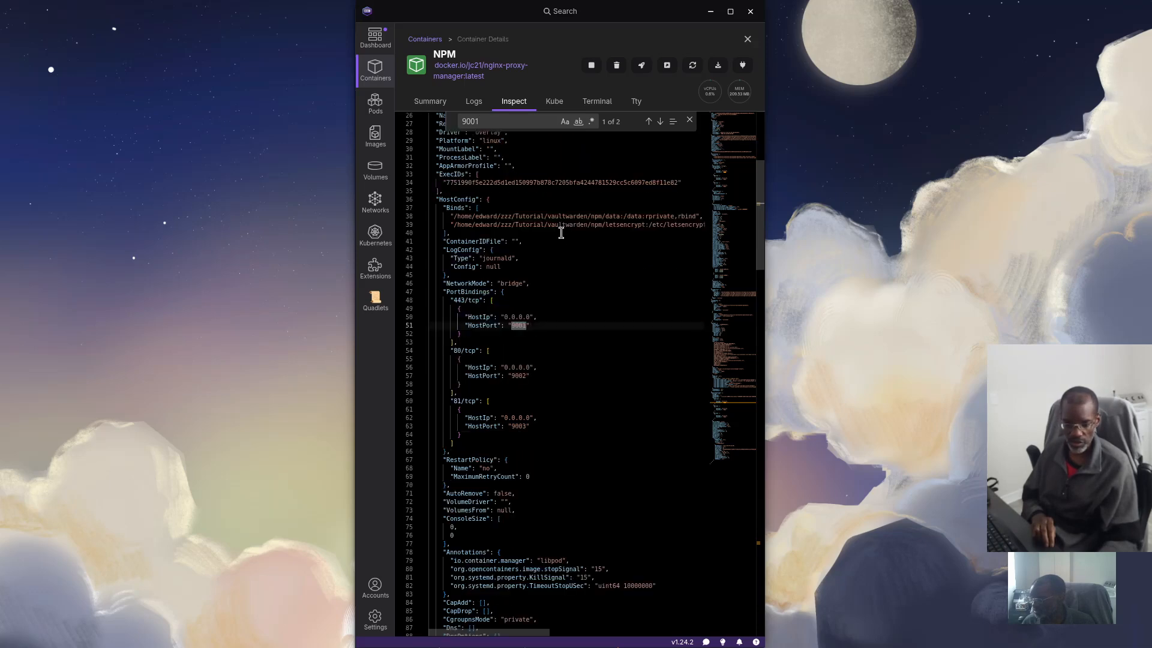
scroll(561, 233, "up", 5)
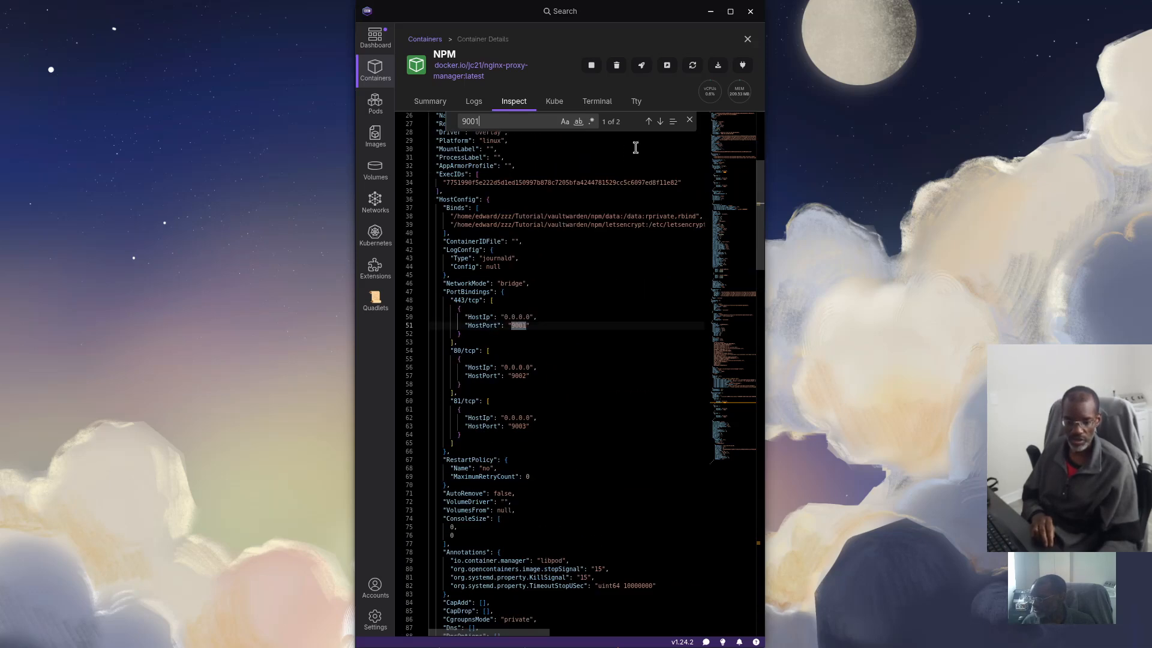
scroll(578, 190, "up", 2)
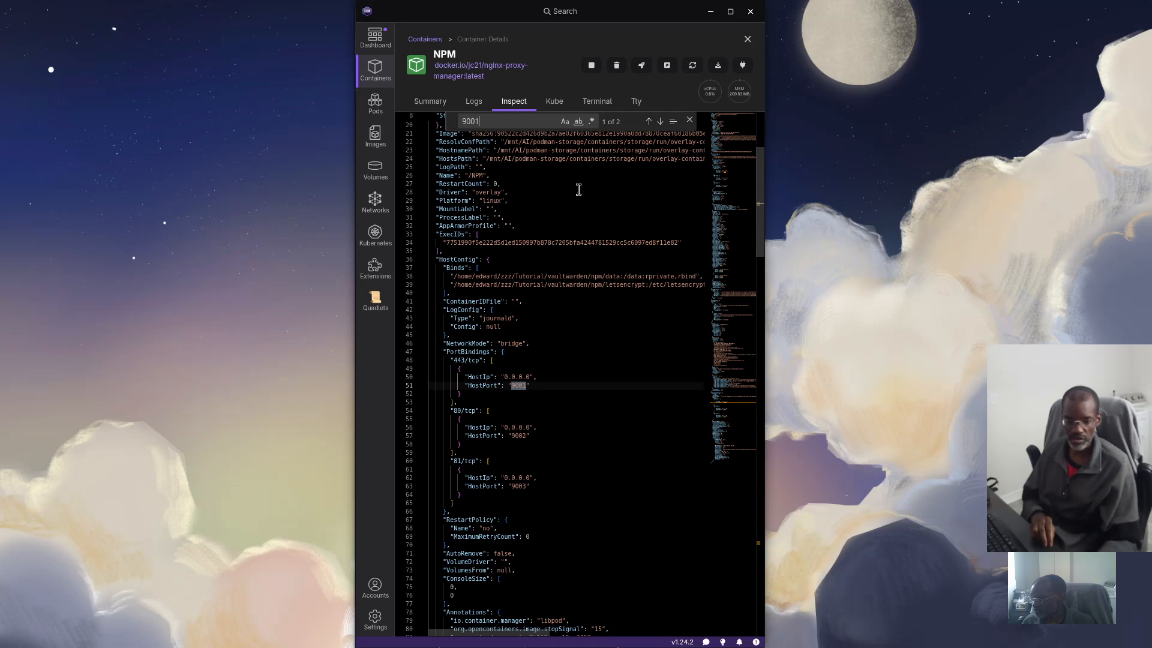
double_click(492, 121)
type("v")
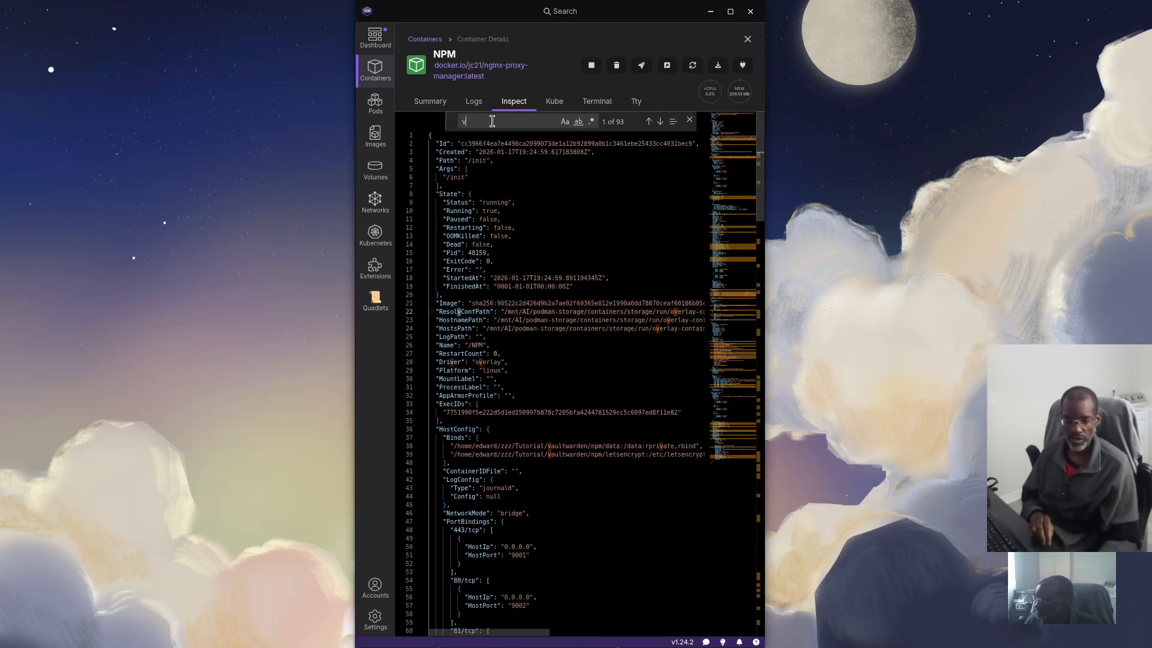
Search the NPM container logs for 'vw.' to find the vw.domain.tld certificate entry, then close the details
left_click(471, 103)
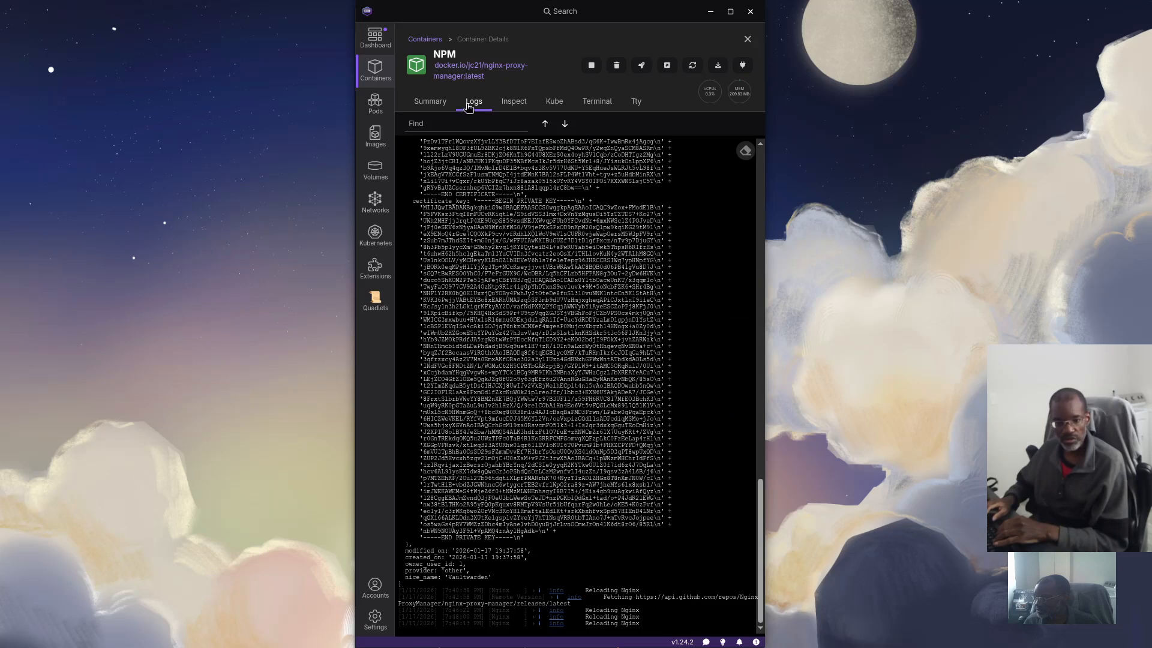
key("ctrl+f")
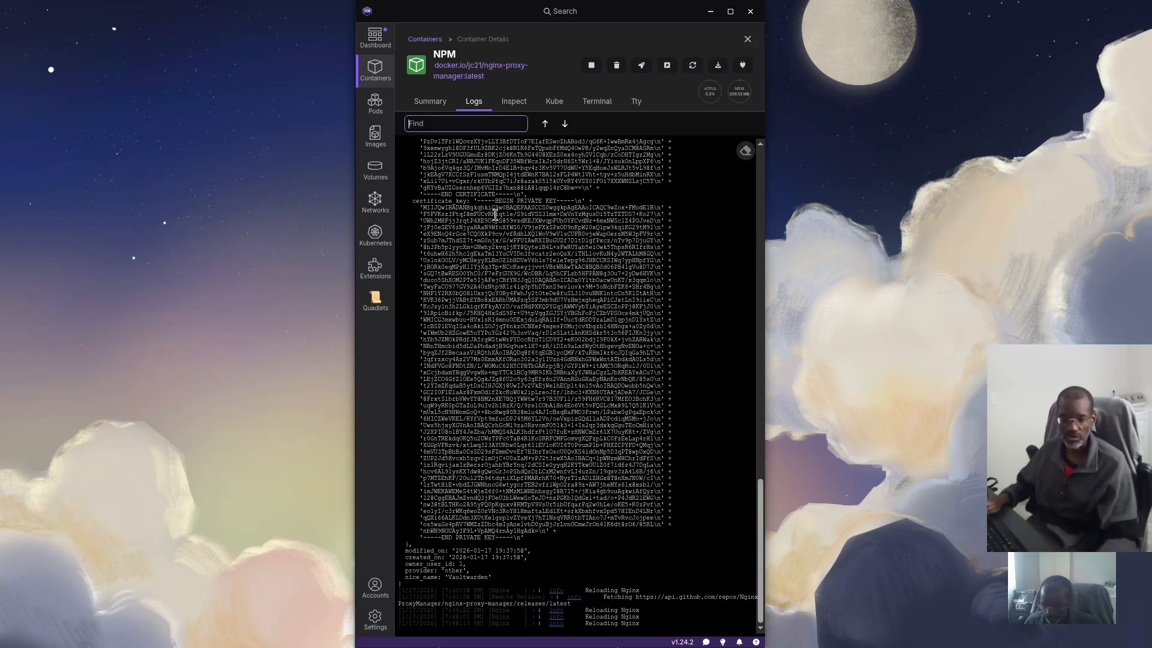
type("vww")
key("BackSpace")
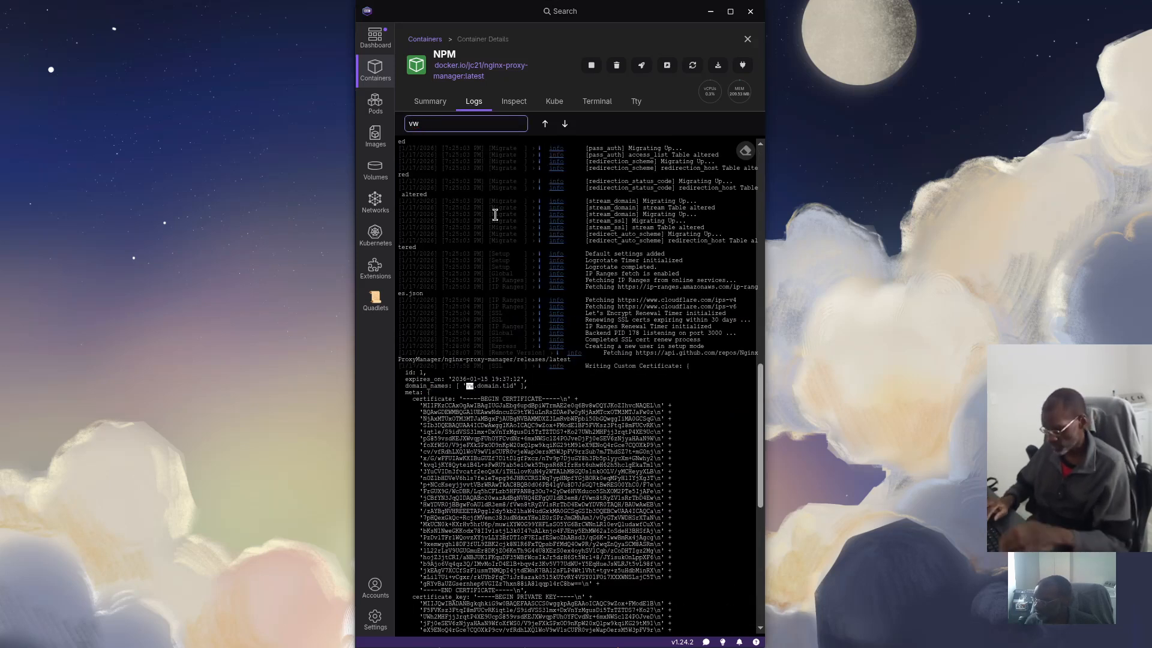
type(".")
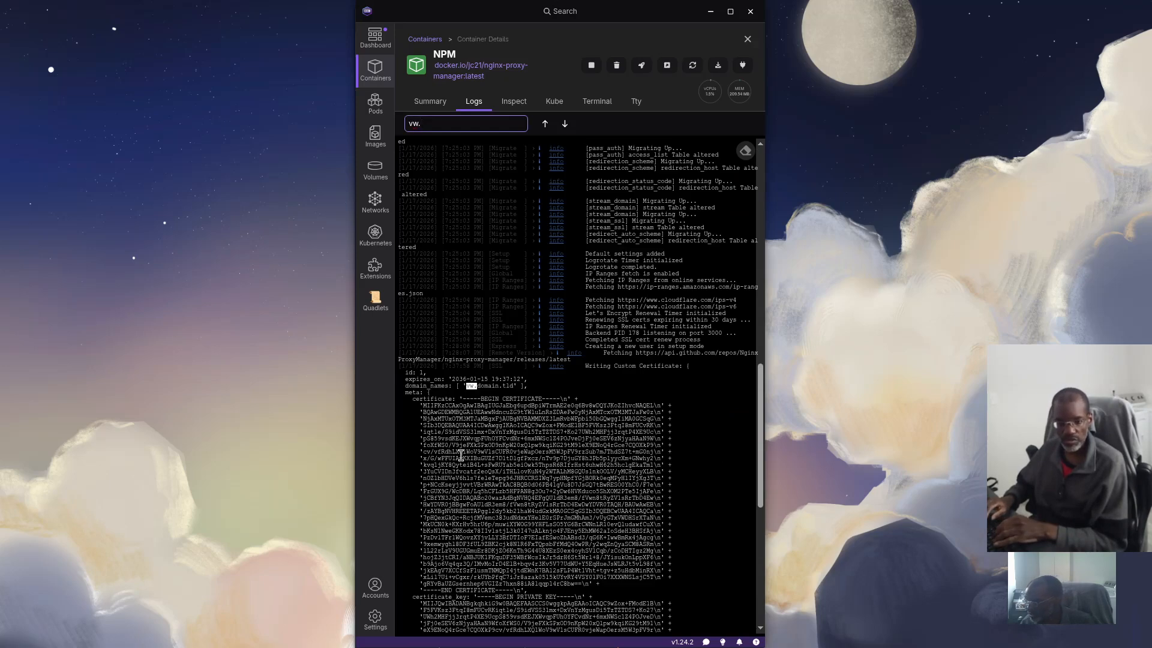
scroll(491, 403, "down", 4)
scroll(492, 403, "down", 2)
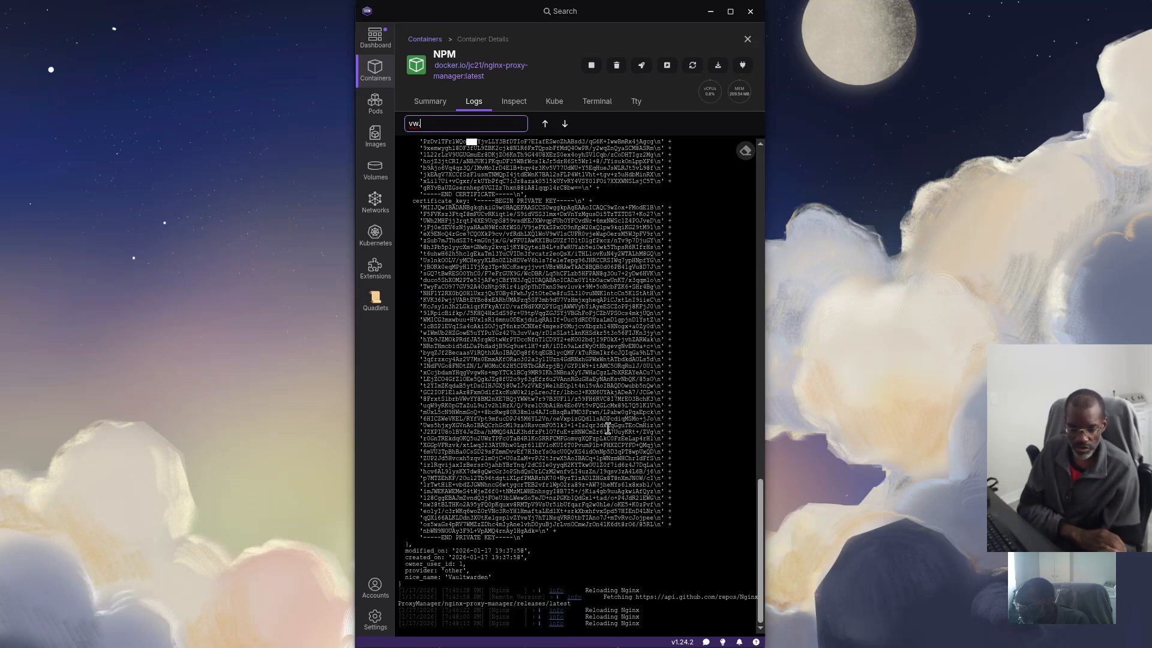
scroll(608, 428, "up", 5)
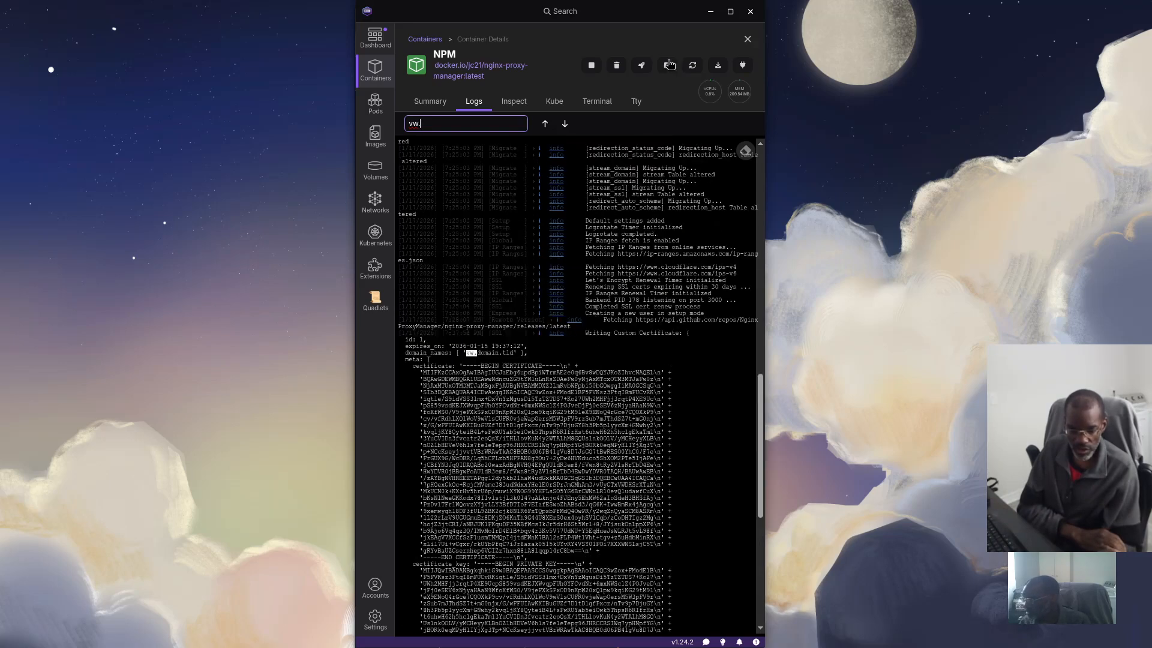
left_click(746, 40)
Back in the Nginx Proxy Manager window, delete the vw.domain.tld proxy host and start a new one
key("super")
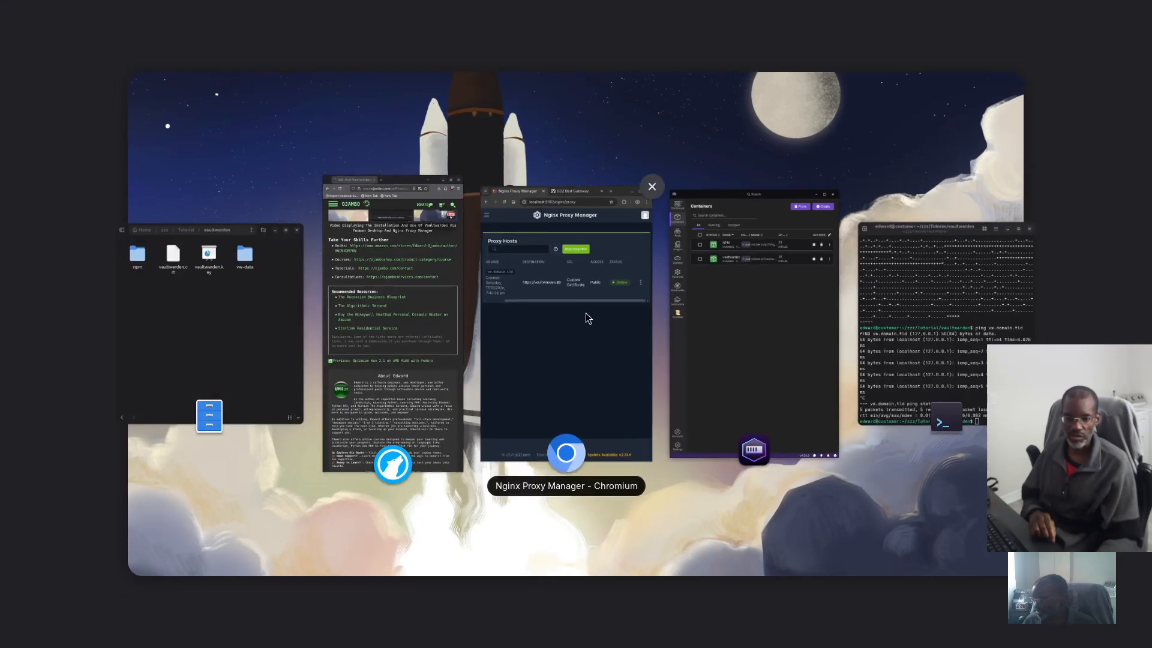
left_click(586, 312)
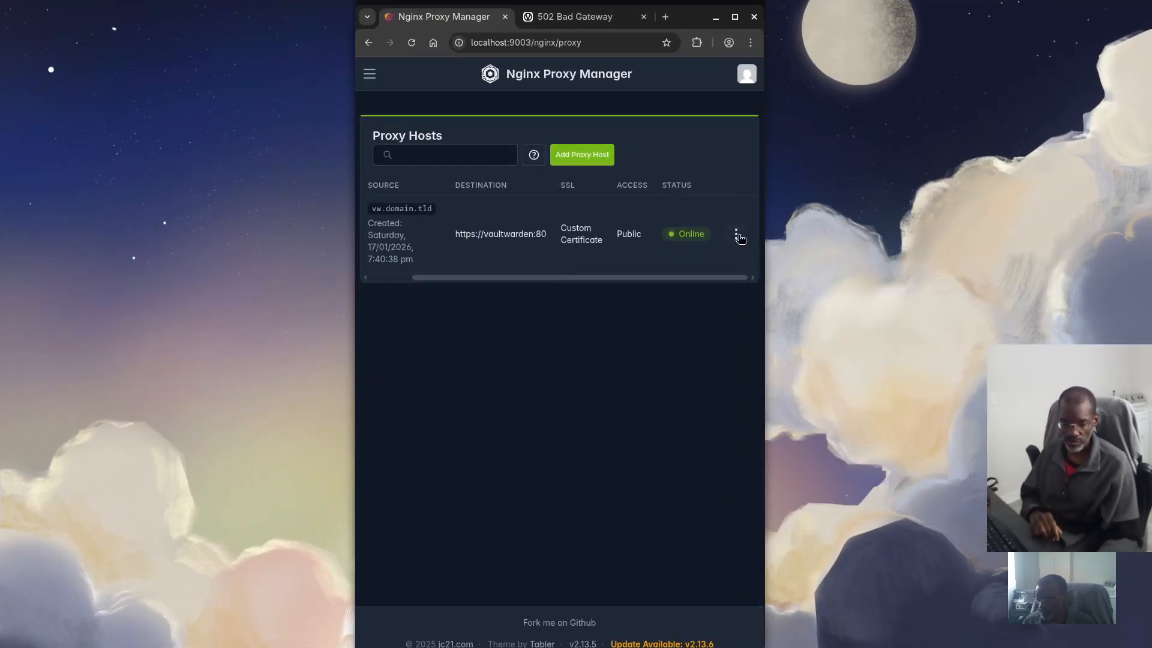
left_click(737, 236)
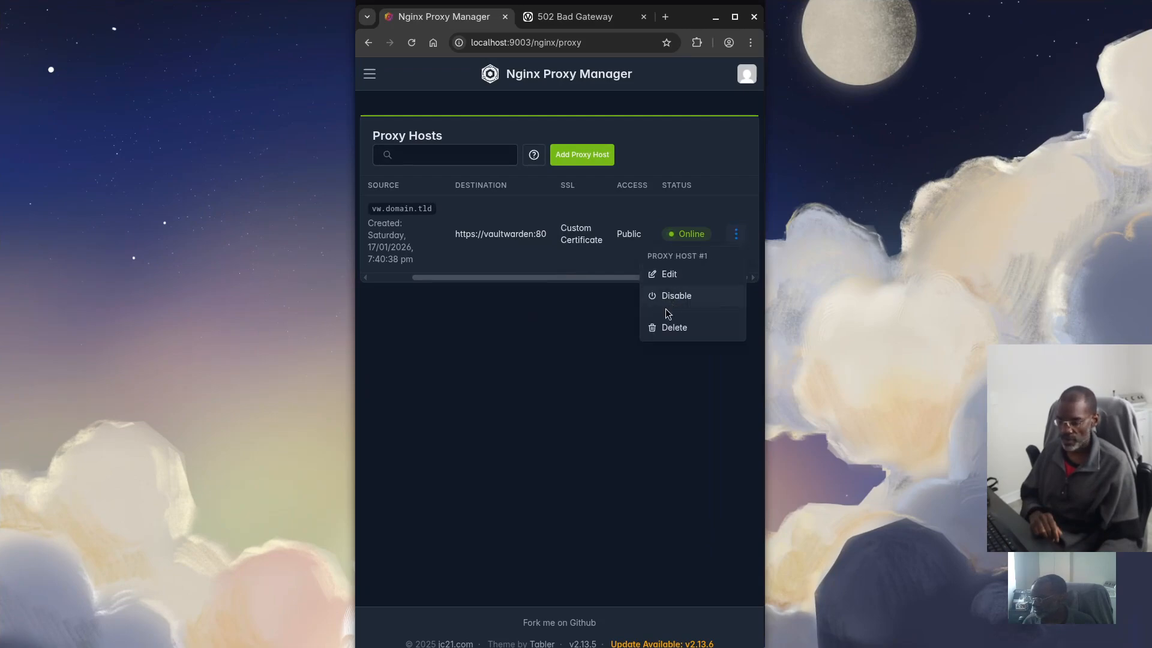
left_click(669, 329)
left_click(693, 229)
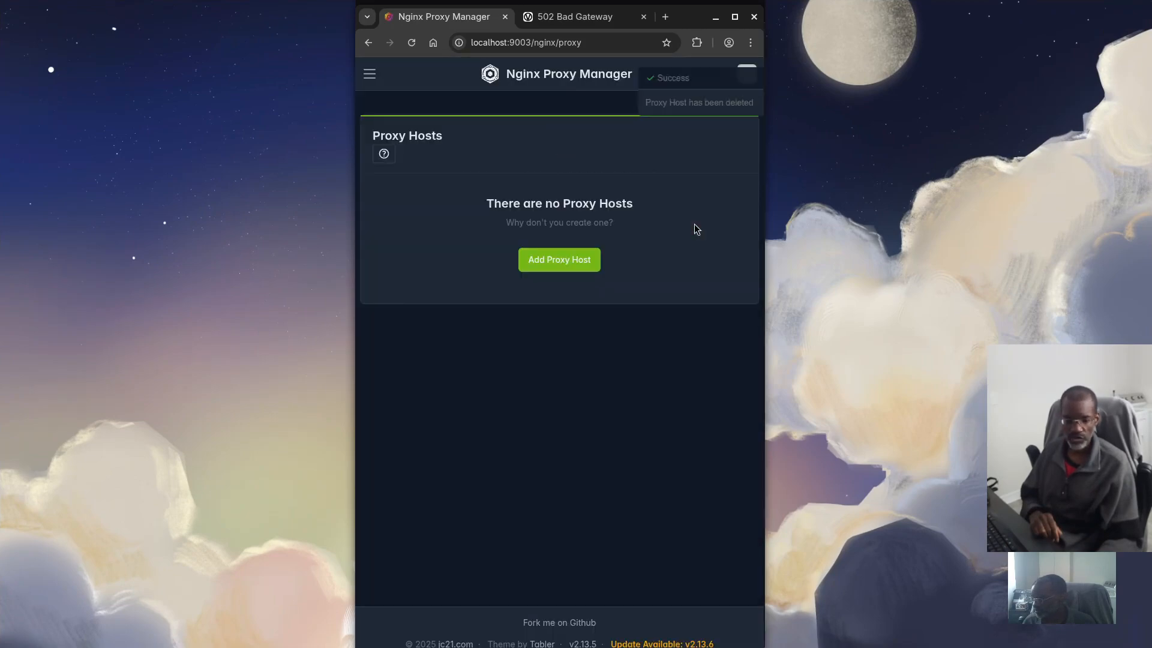
left_click(575, 258)
Add domain vw.domain.tld forwarding to vaultwarden port 80 with Websockets Support enabled
left_click(443, 174)
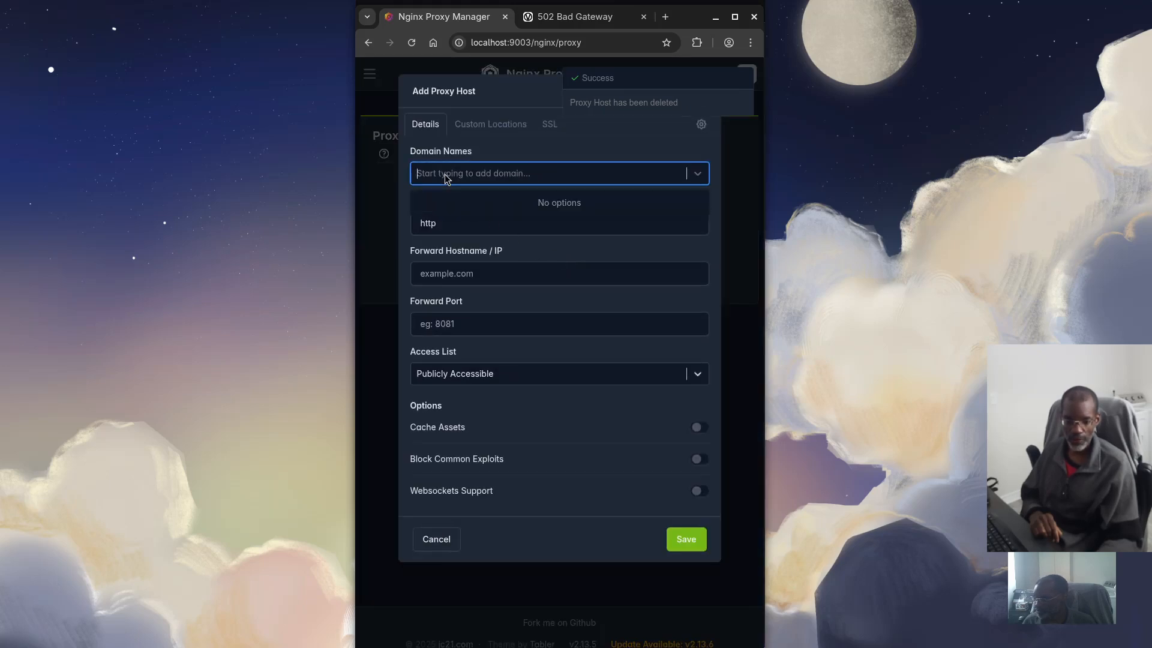
type("vw")
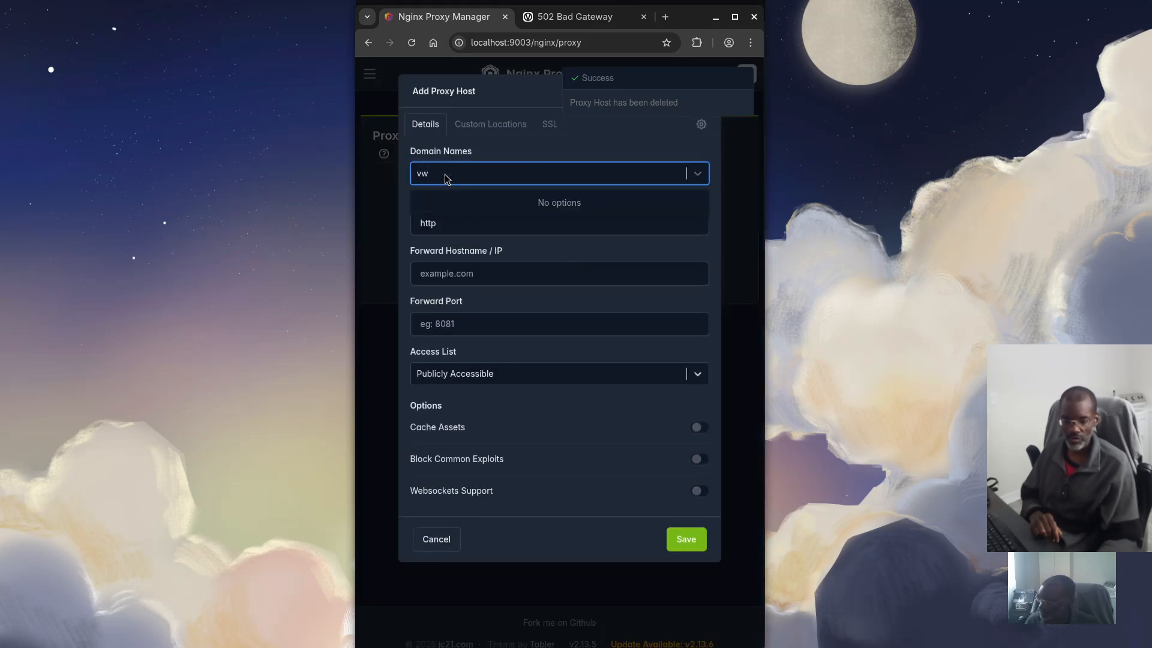
type(".domain.tld")
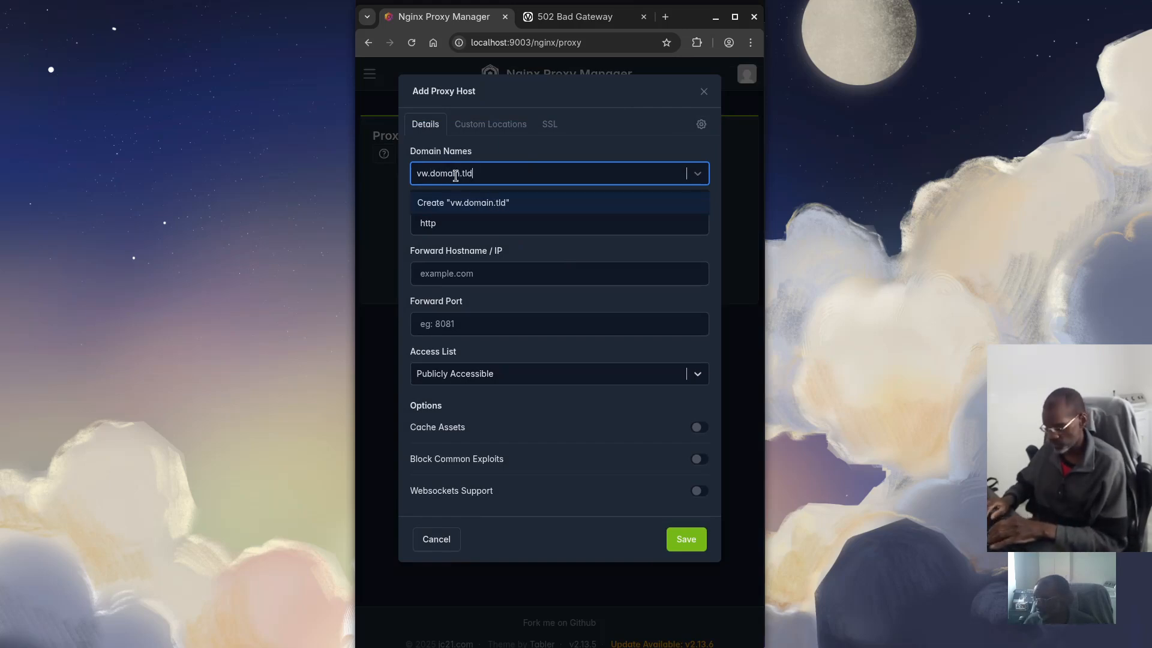
left_click(480, 203)
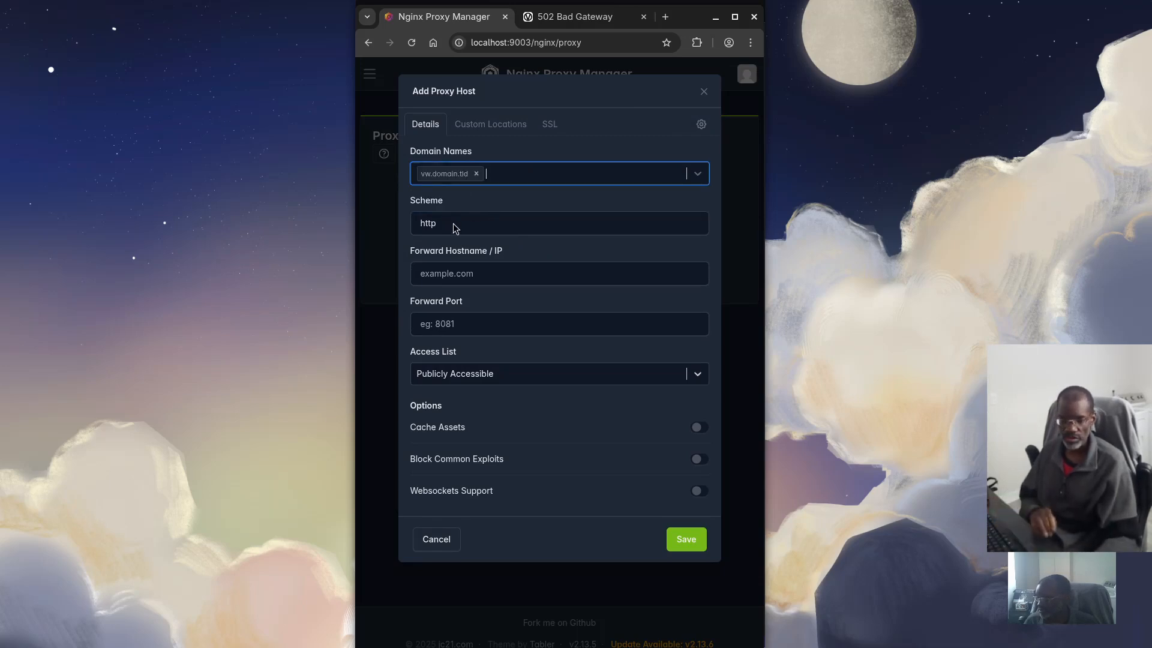
left_click(460, 273)
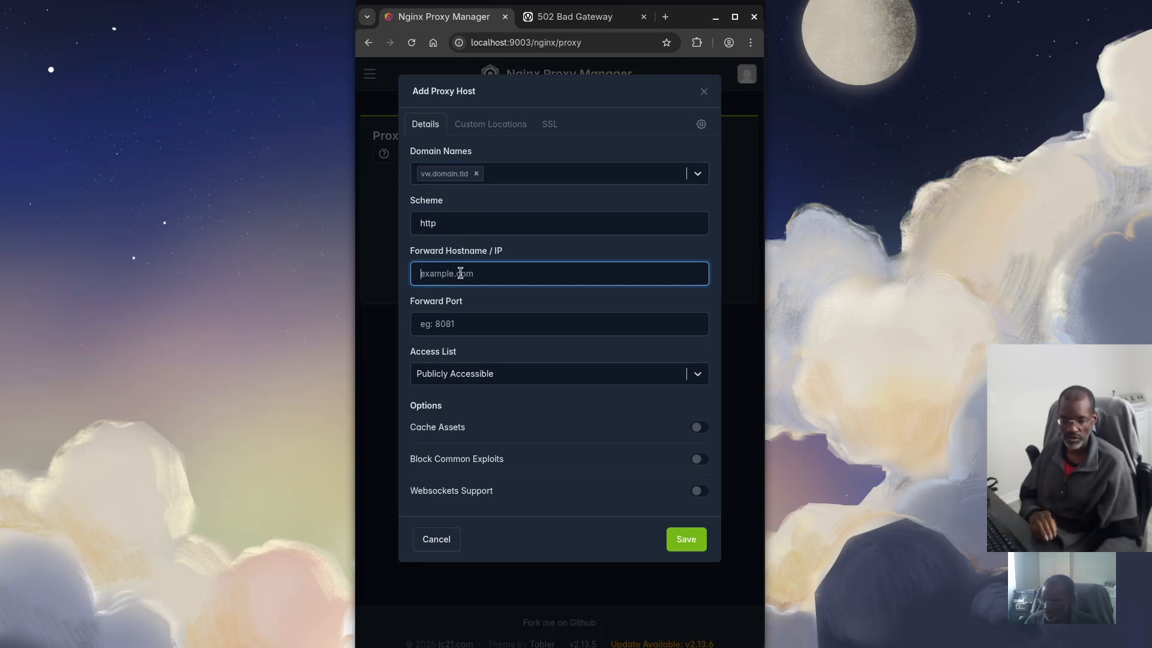
type("va")
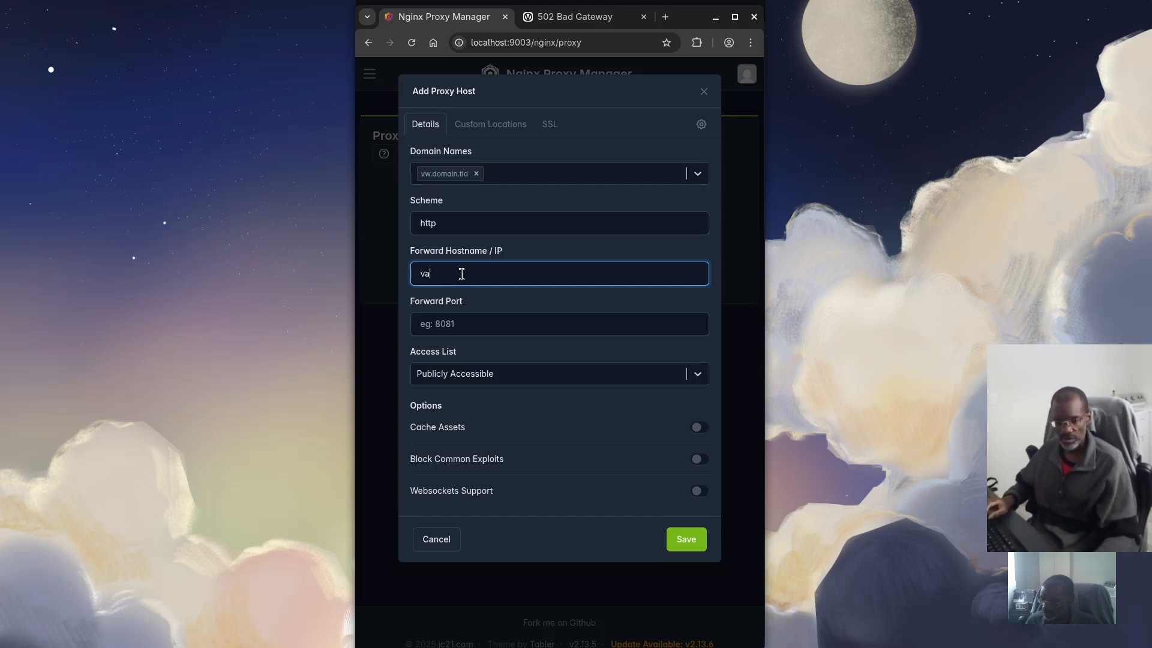
type("ultwarden")
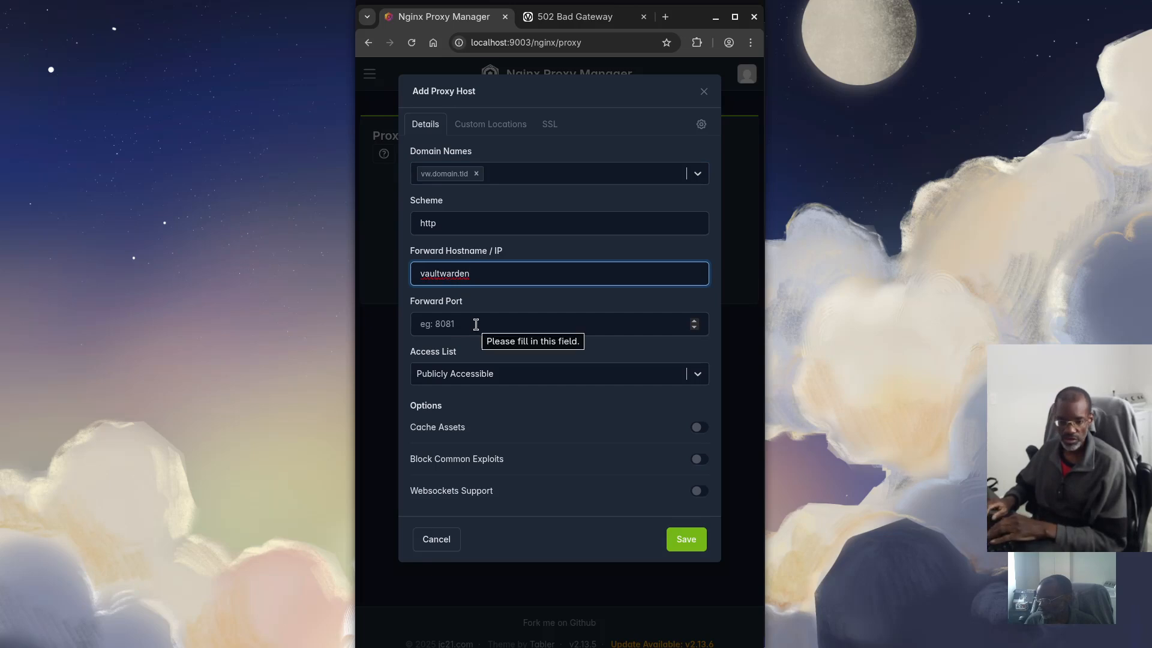
left_click(475, 324)
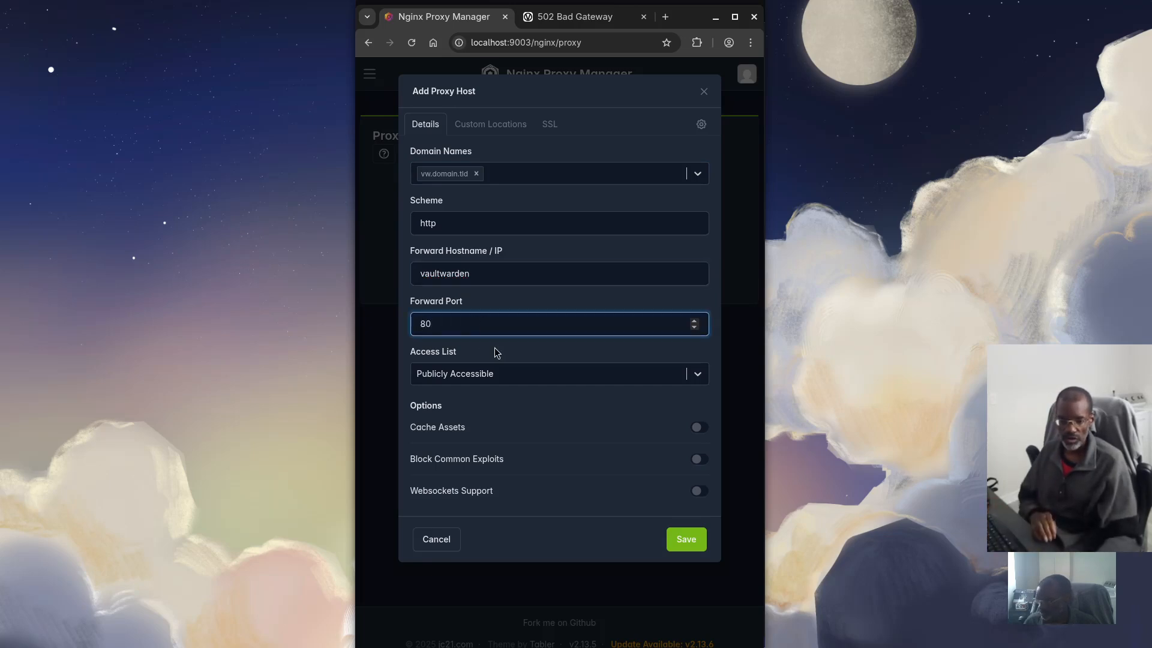
left_click(699, 491)
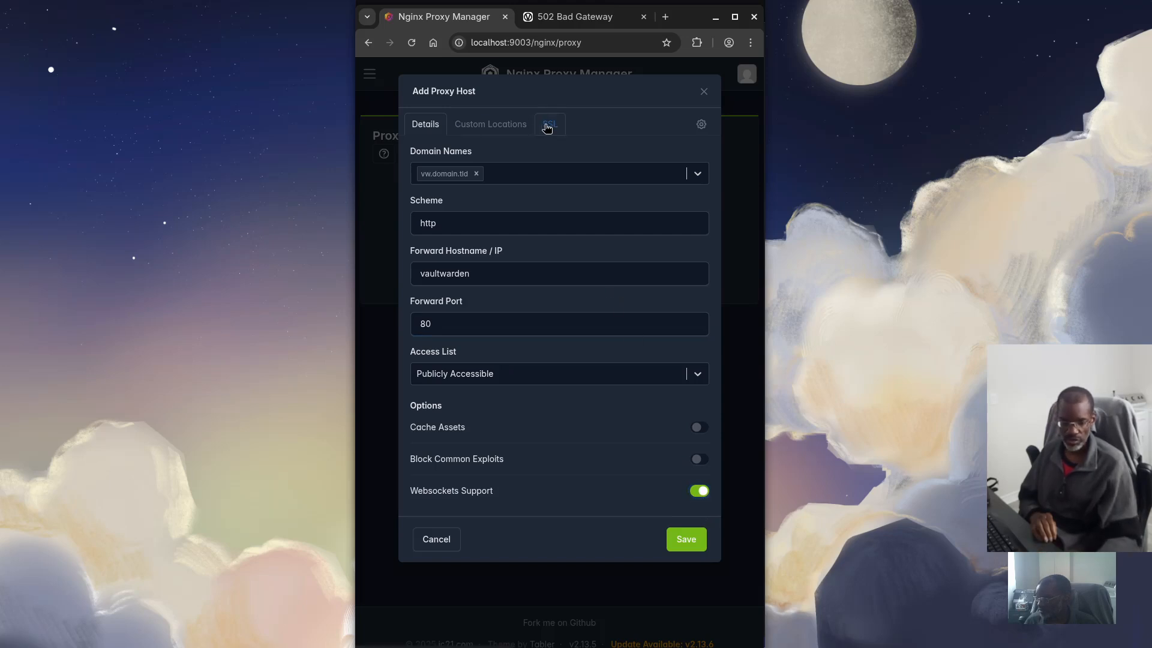
left_click(547, 126)
Select the Vaultwarden certificate, enable Force SSL, and save the vw.domain.tld host
left_click(451, 182)
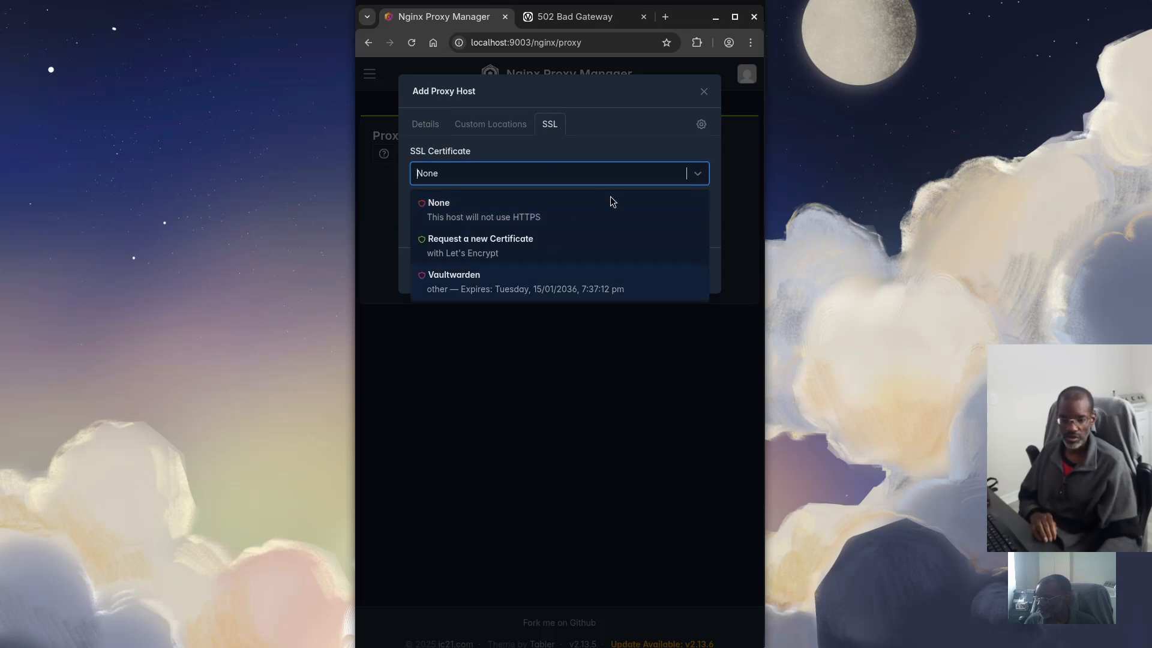
key("Return")
left_click(421, 204)
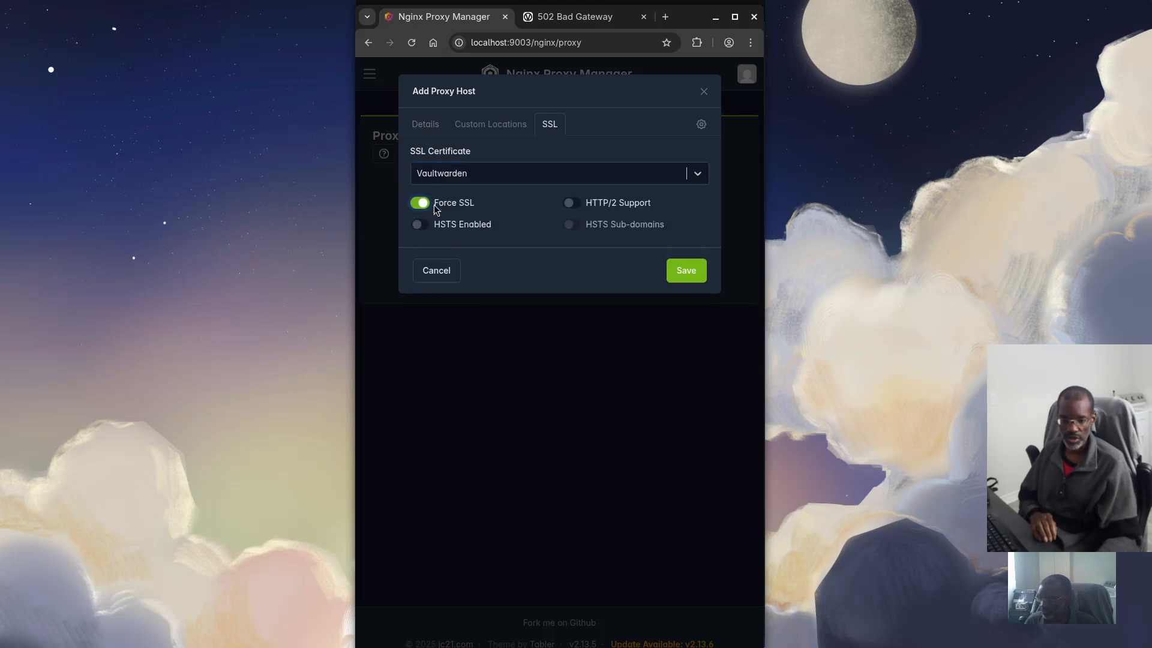
left_click(687, 272)
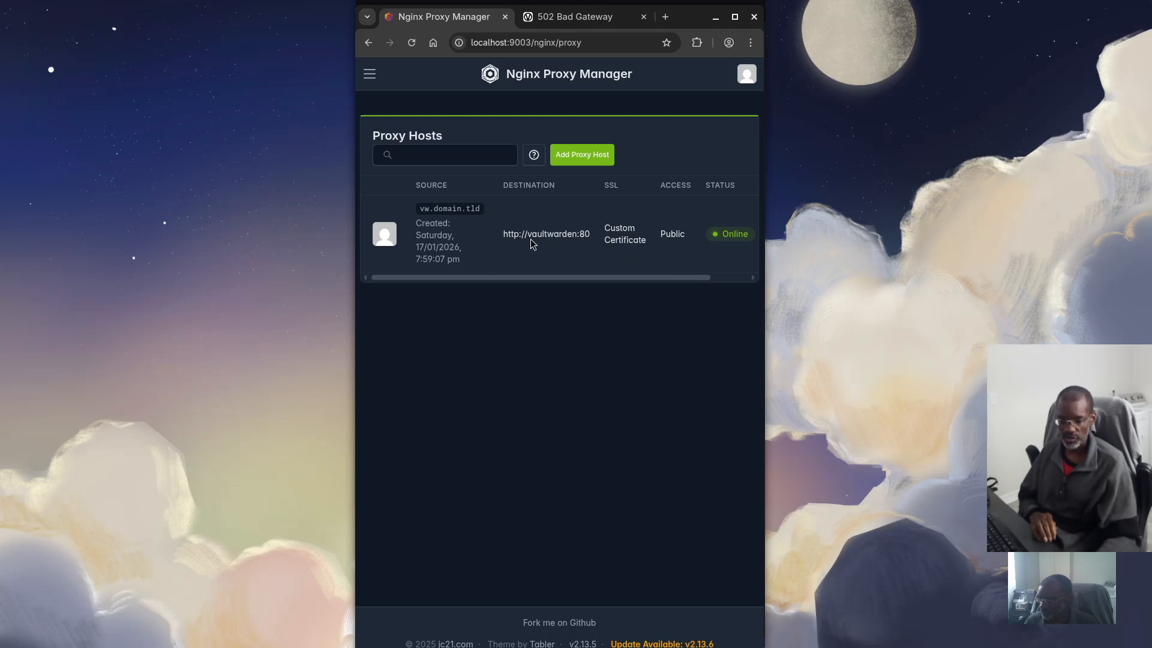
left_click(540, 18)
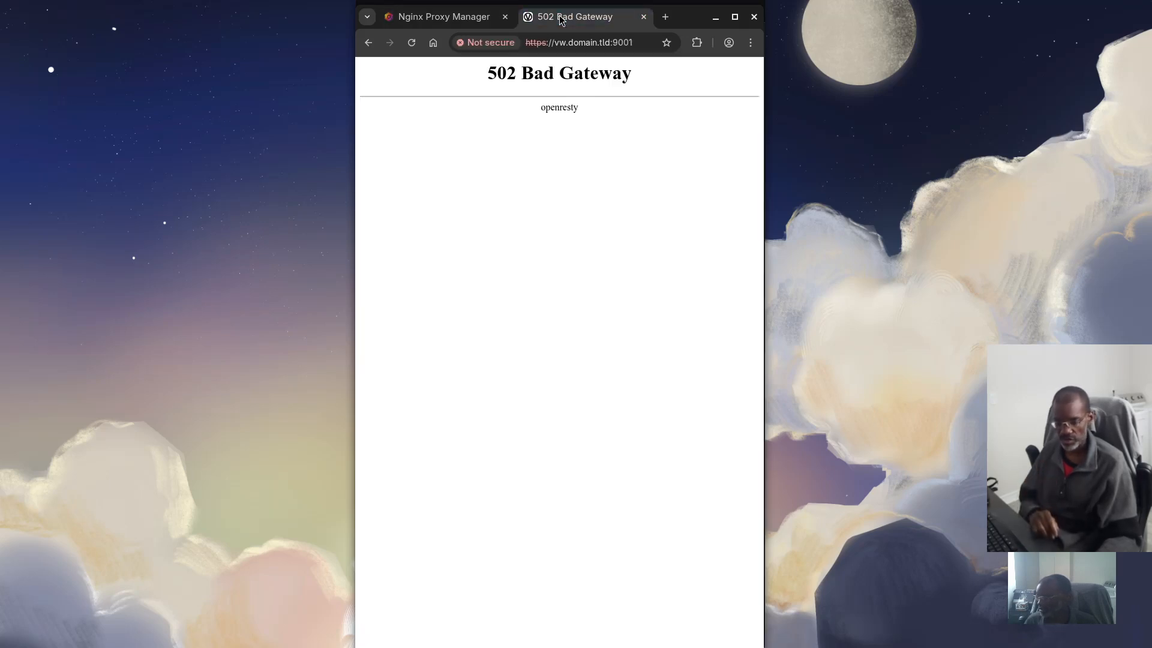
left_click(636, 42)
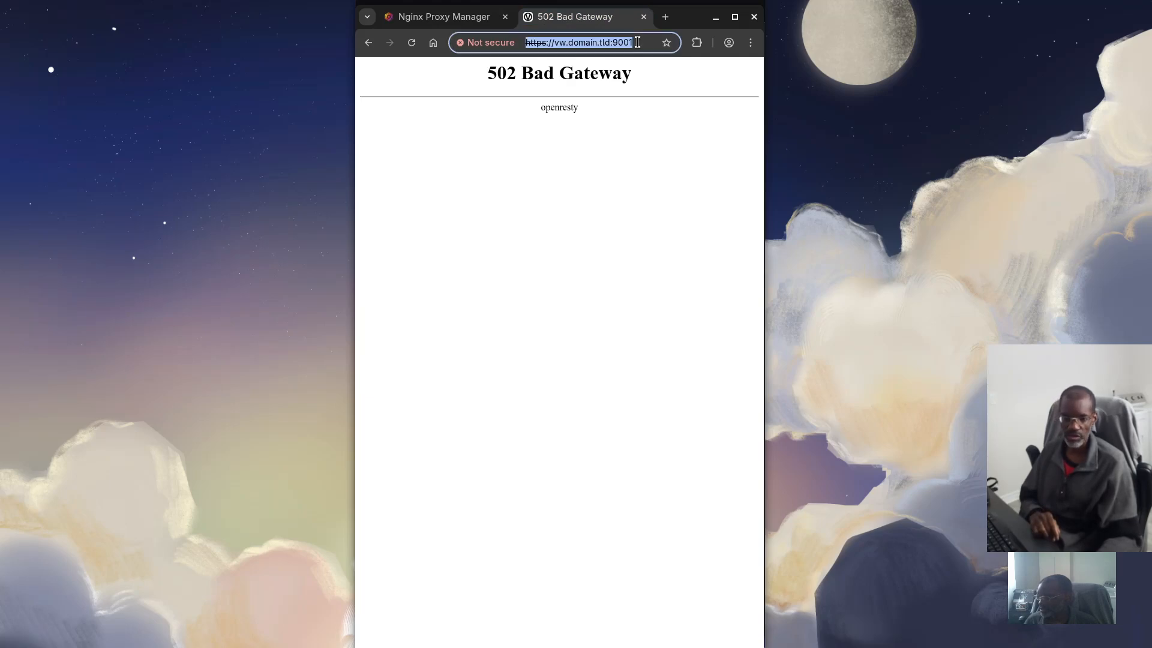
left_click(646, 46)
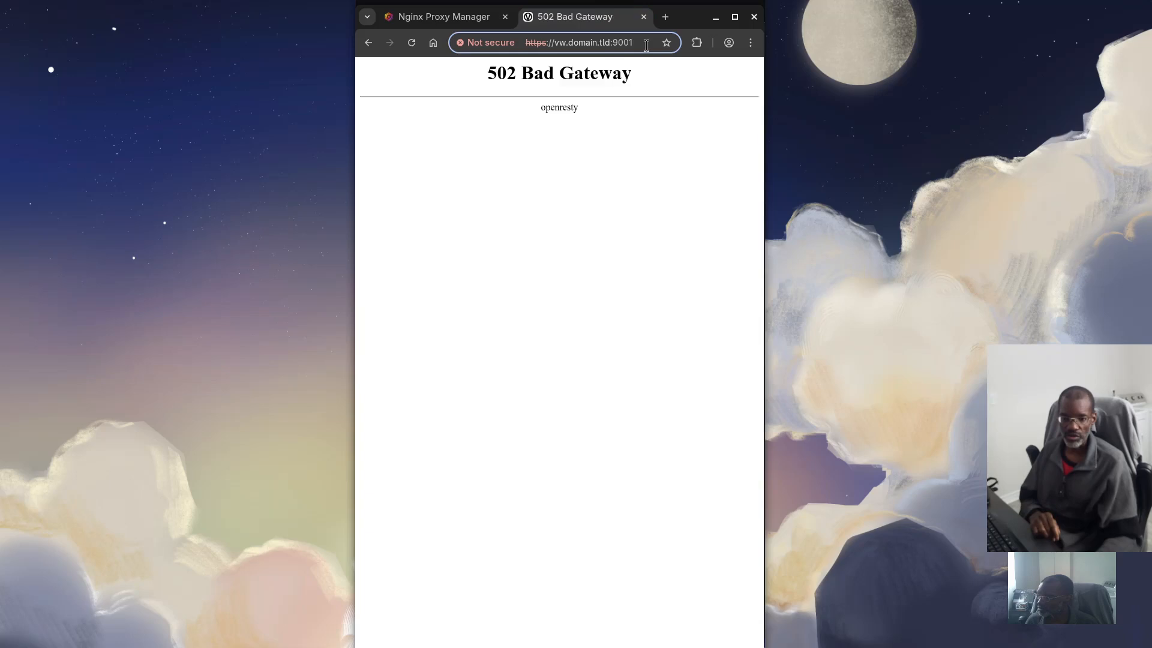
key("Return")
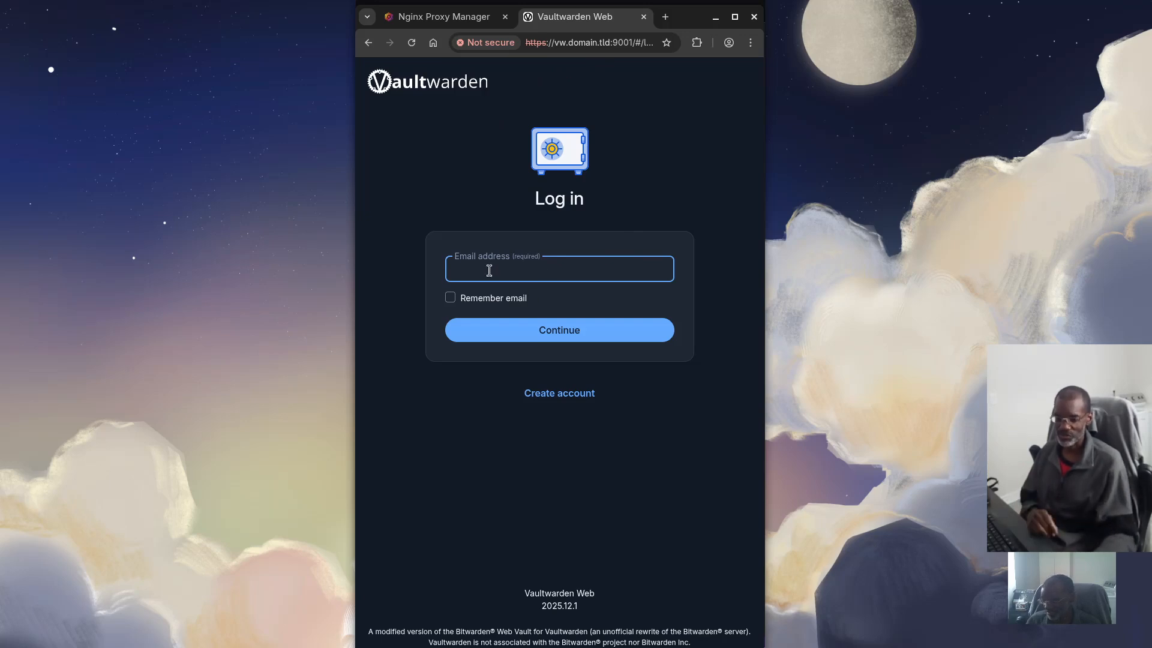
Start a new Vaultwarden account, entering the user's email address and name, and continue
left_click(580, 393)
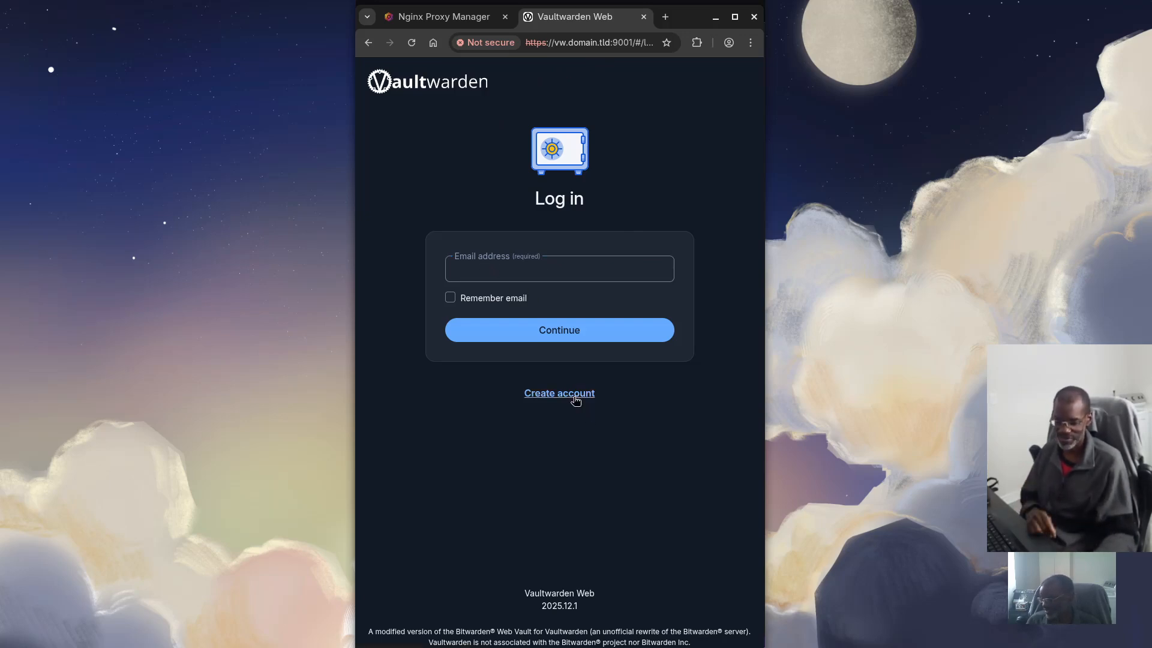
left_click(497, 269)
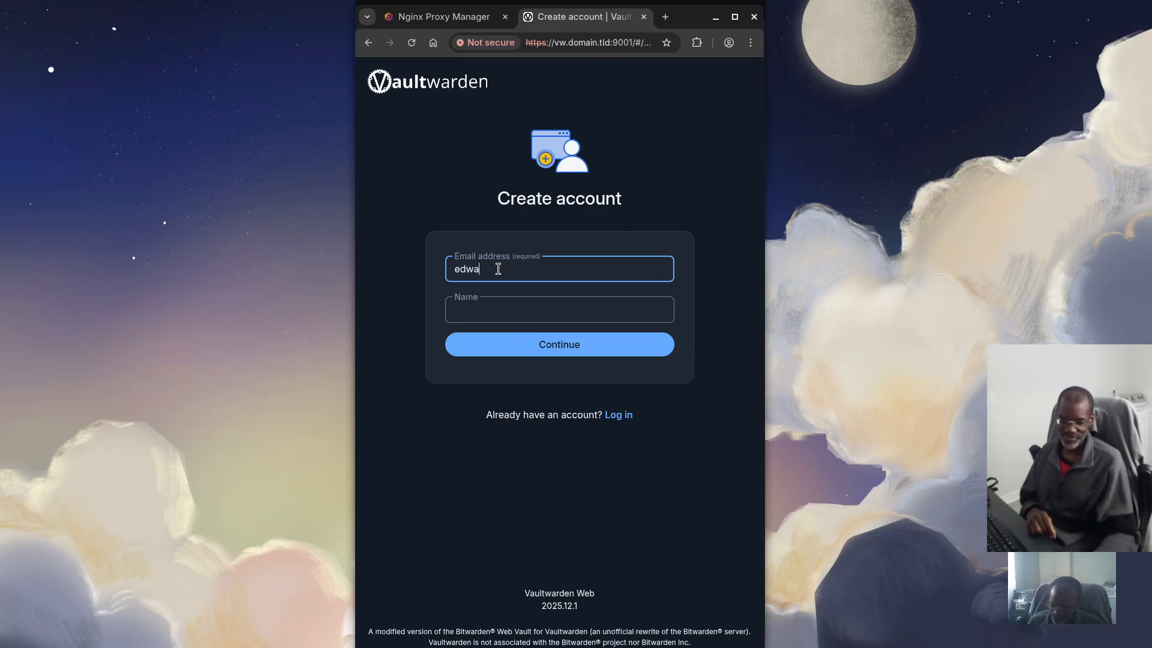
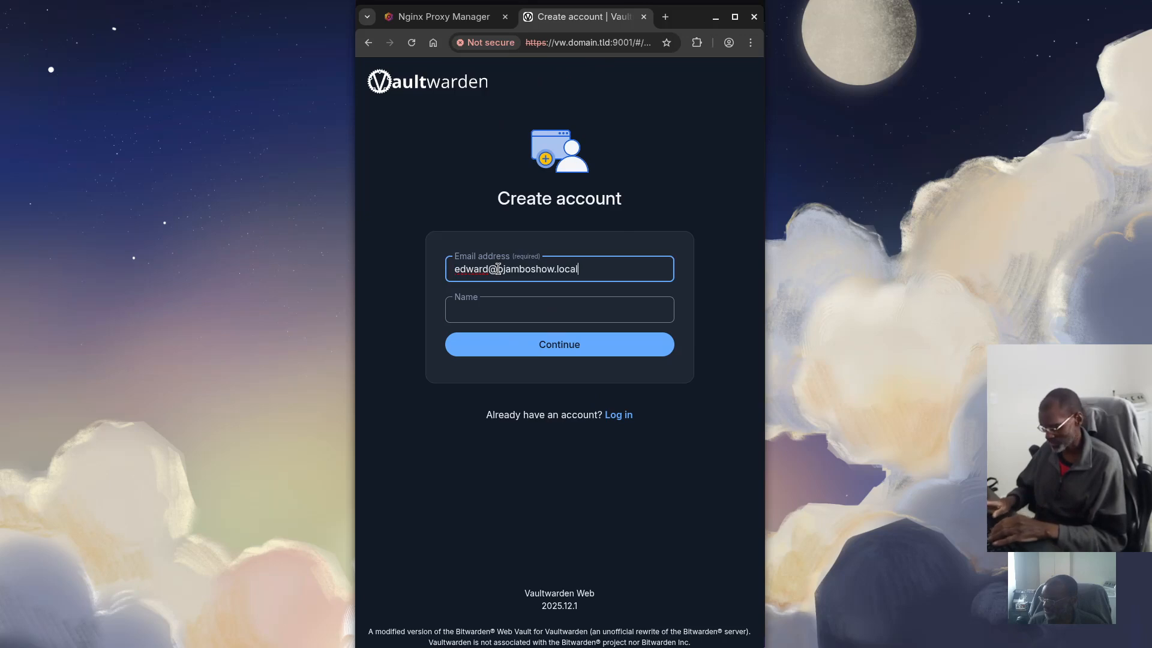
key("Tab")
type("Edward")
left_click(569, 344)
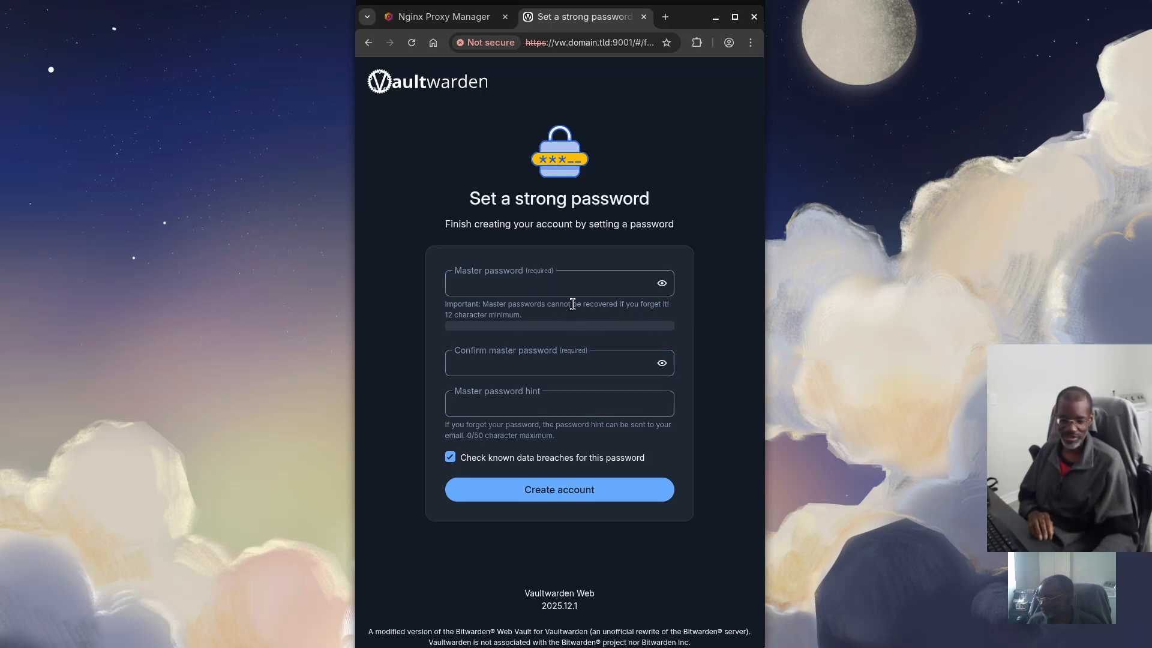
Enter a strong master password and retype it in the confirmation field
left_click(496, 283)
type("•••••")
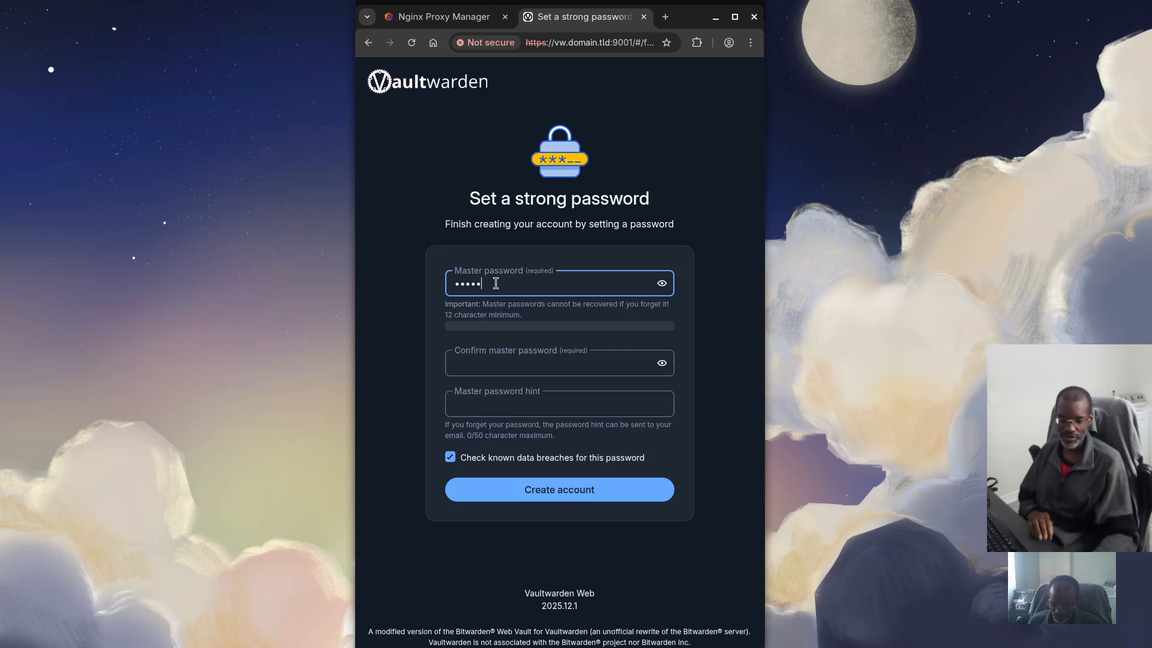
type("•••••••••")
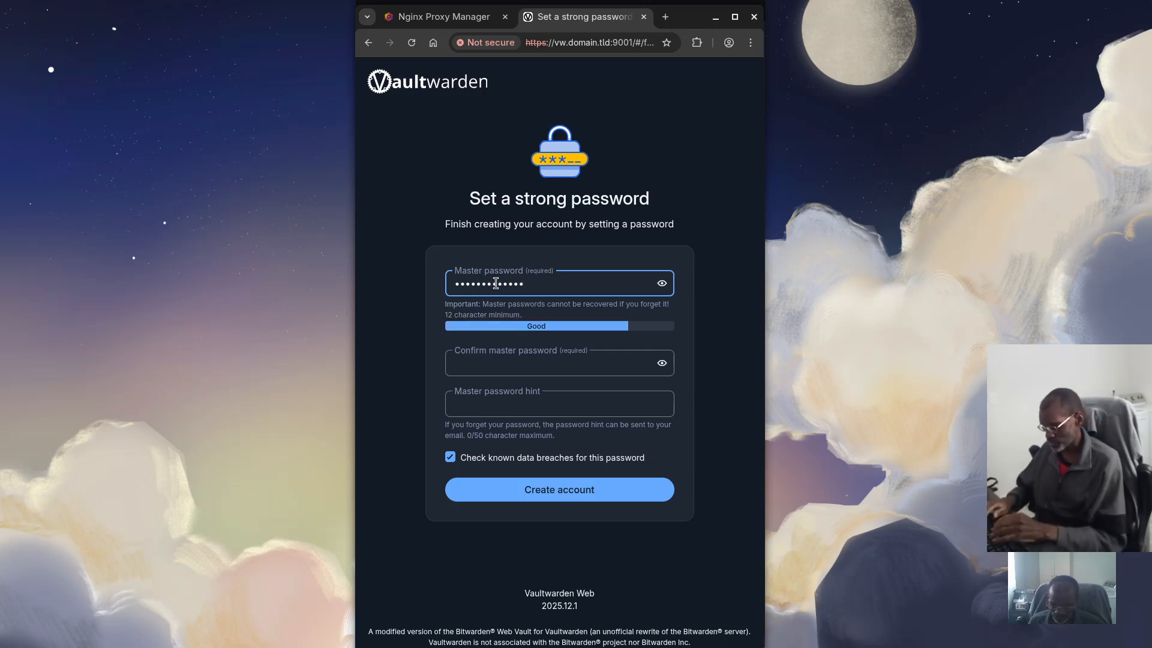
key("BackSpace")
key("BackSpace")
key("BackSpace")
key("BackSpace")
key("BackSpace")
key("BackSpace")
key("BackSpace")
key("BackSpace")
key("BackSpace")
key("BackSpace")
key("BackSpace")
key("BackSpace")
key("BackSpace")
type("••")
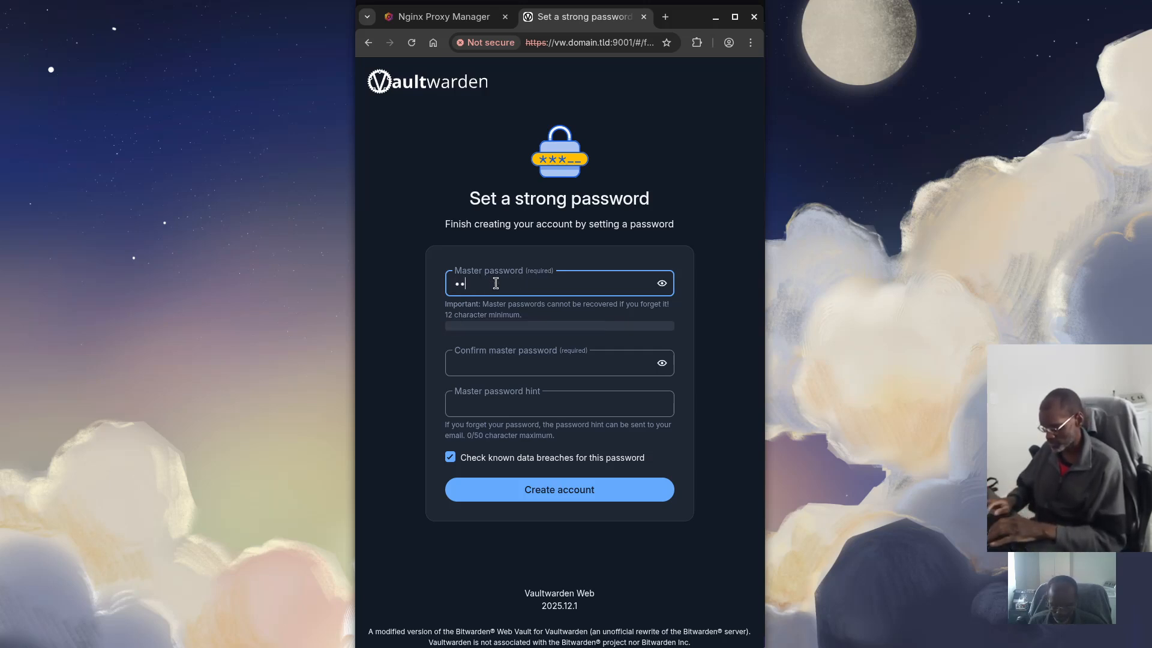
type("•••••••")
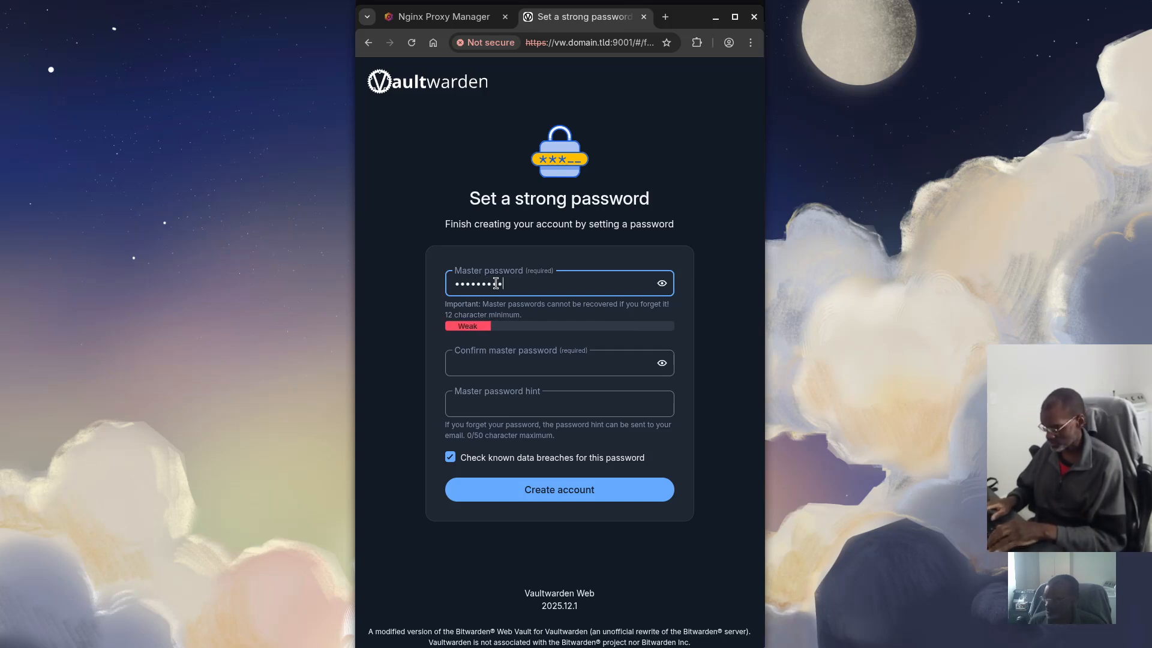
key("BackSpace")
key("BackSpace")
key("BackSpace")
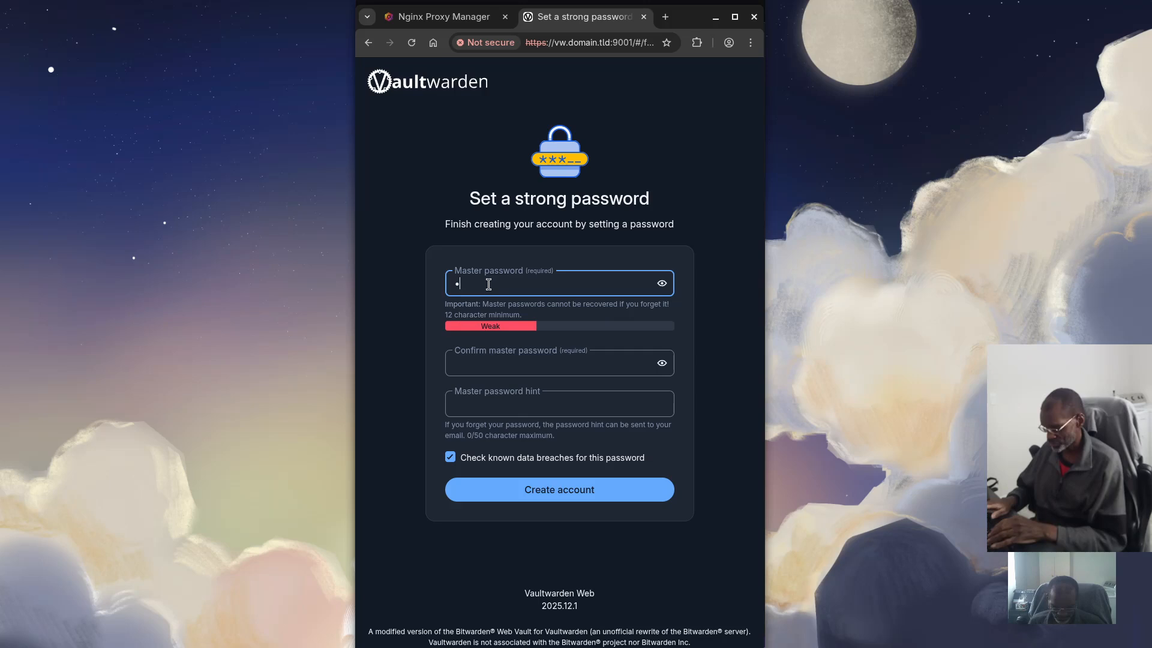
type("•••••")
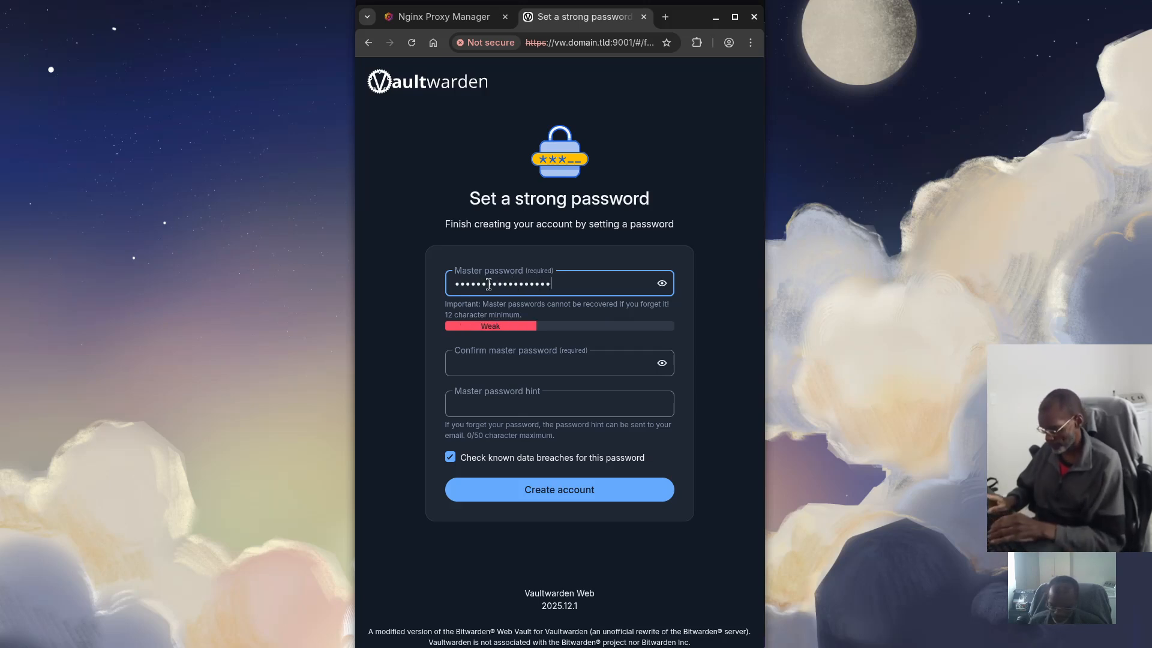
type("•••")
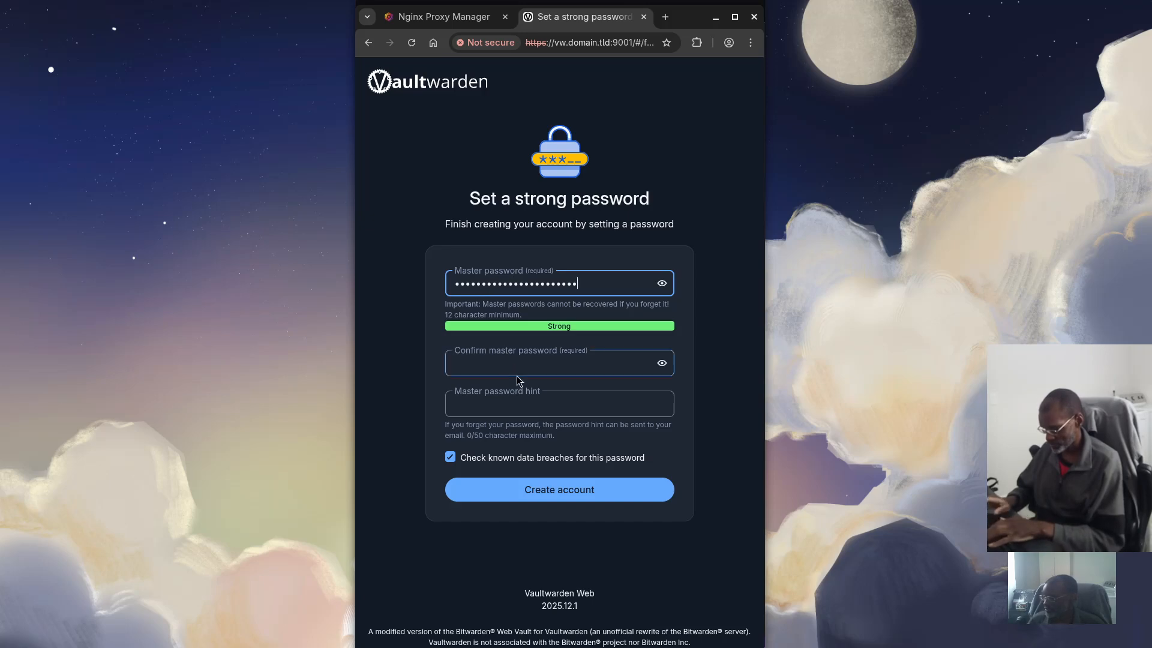
left_click(520, 369)
type("•••••")
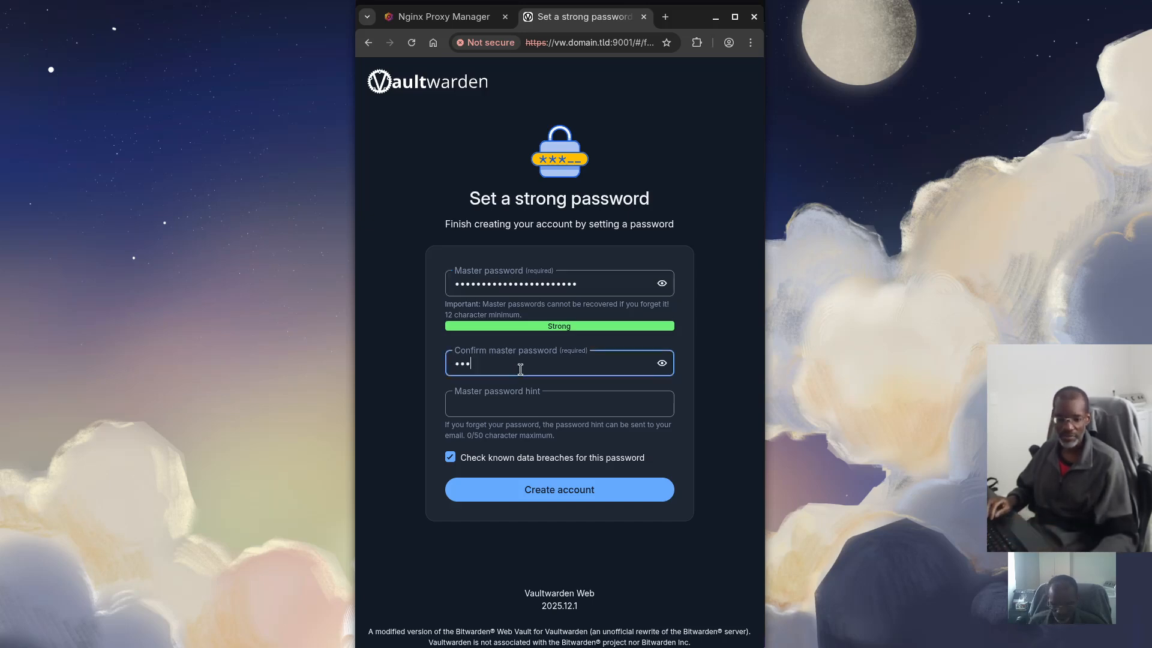
type("••••")
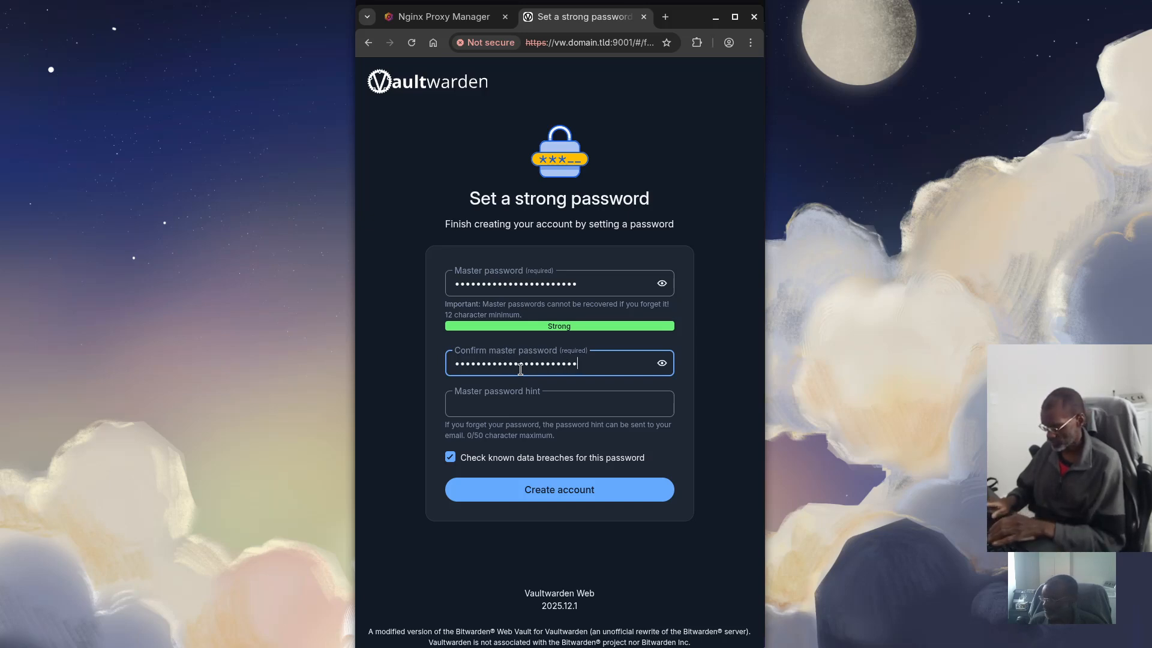
Set the hint to 'tutorial', turn off the data-breach check, and create the account
left_click(489, 406)
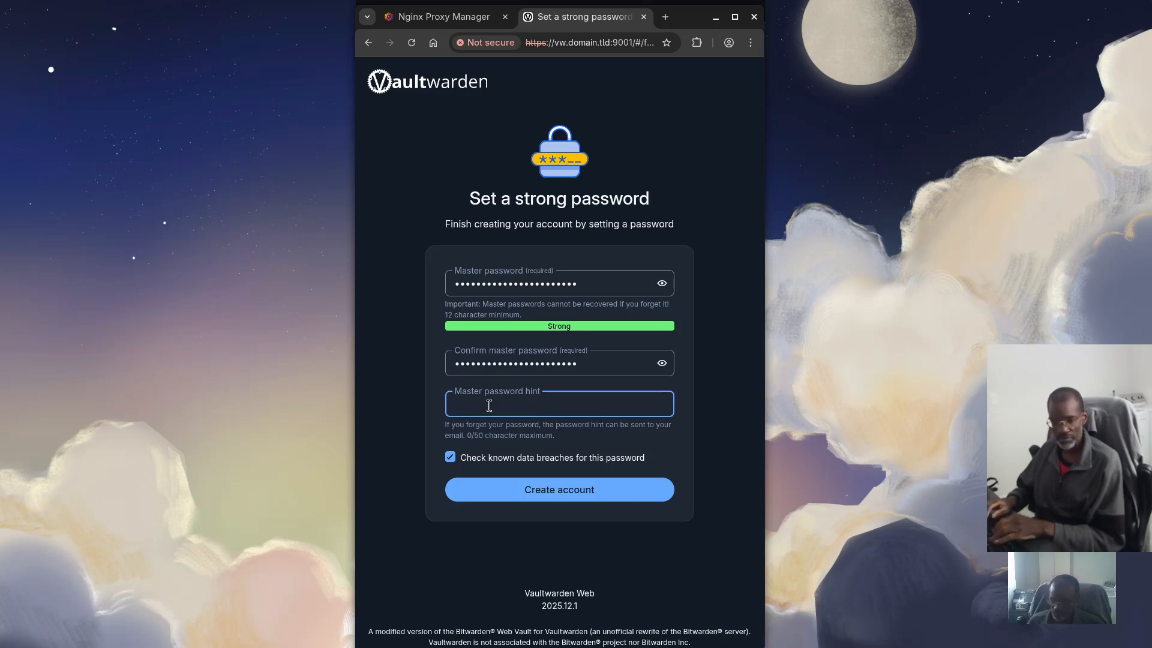
type("tu")
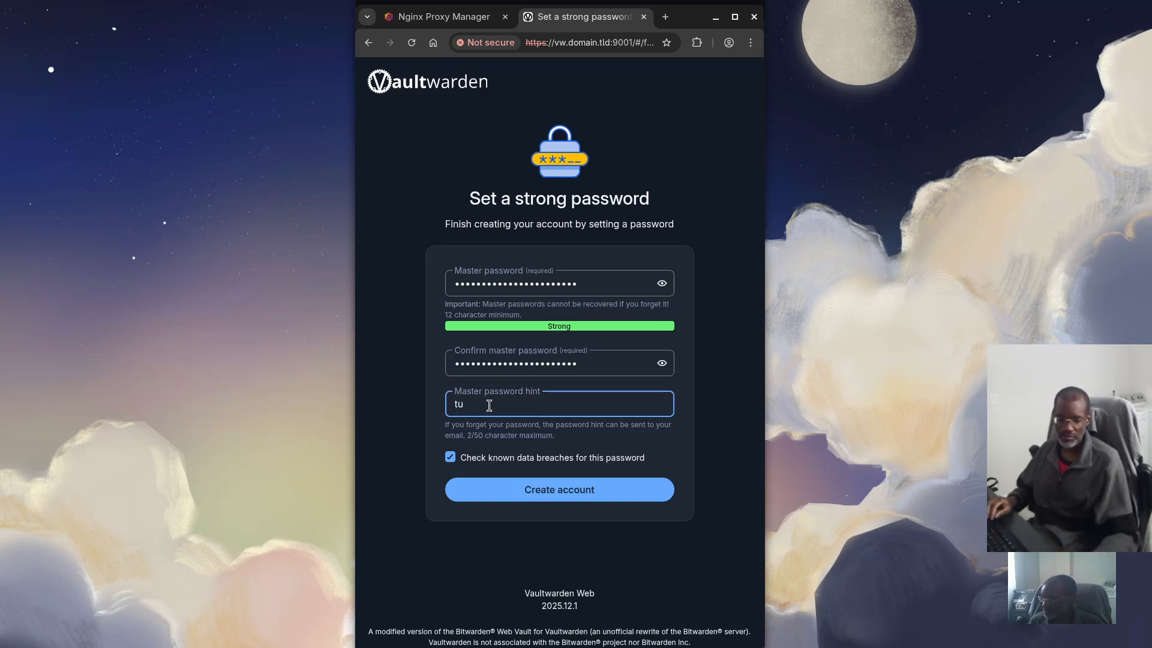
type("rotitor")
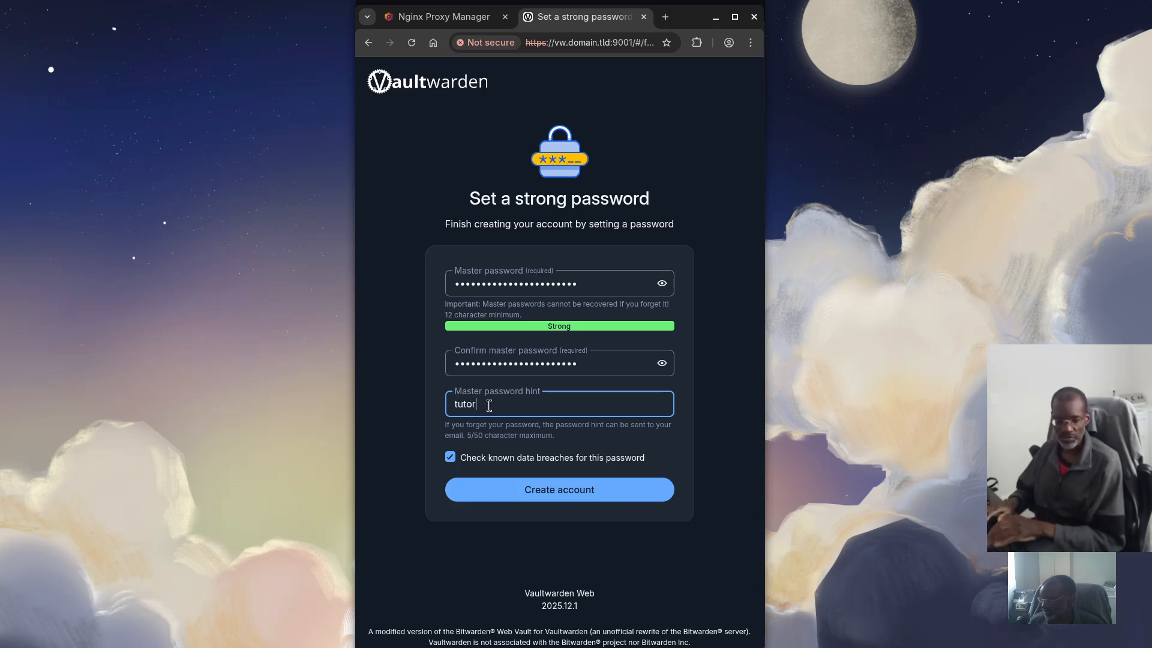
type("ia.")
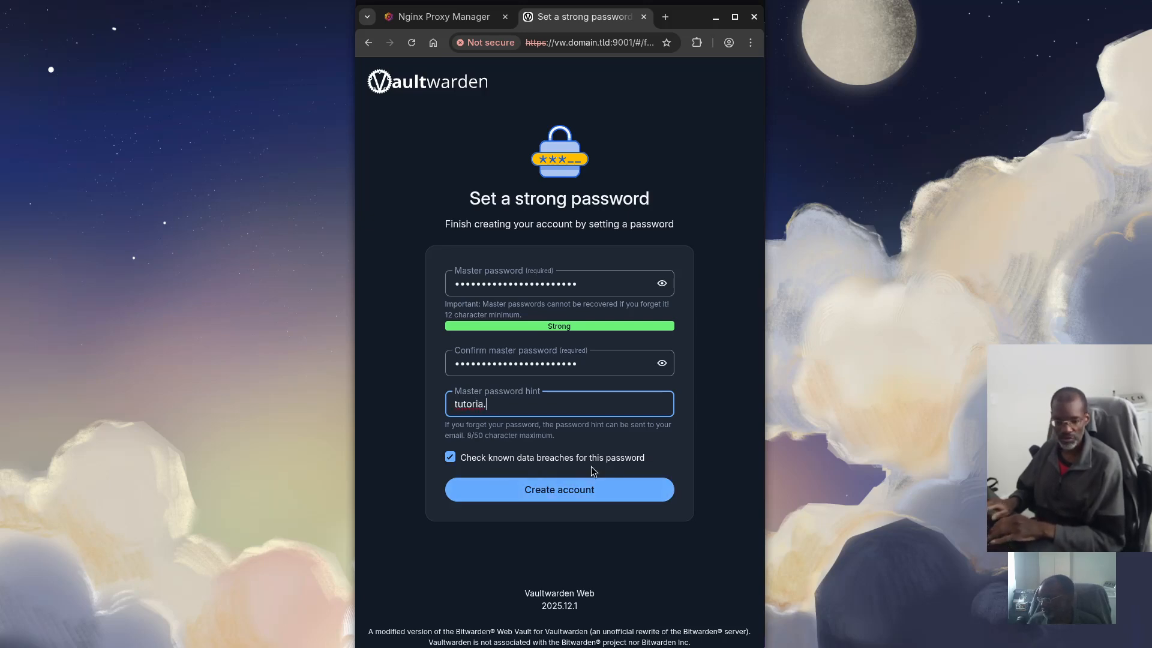
left_click(450, 458)
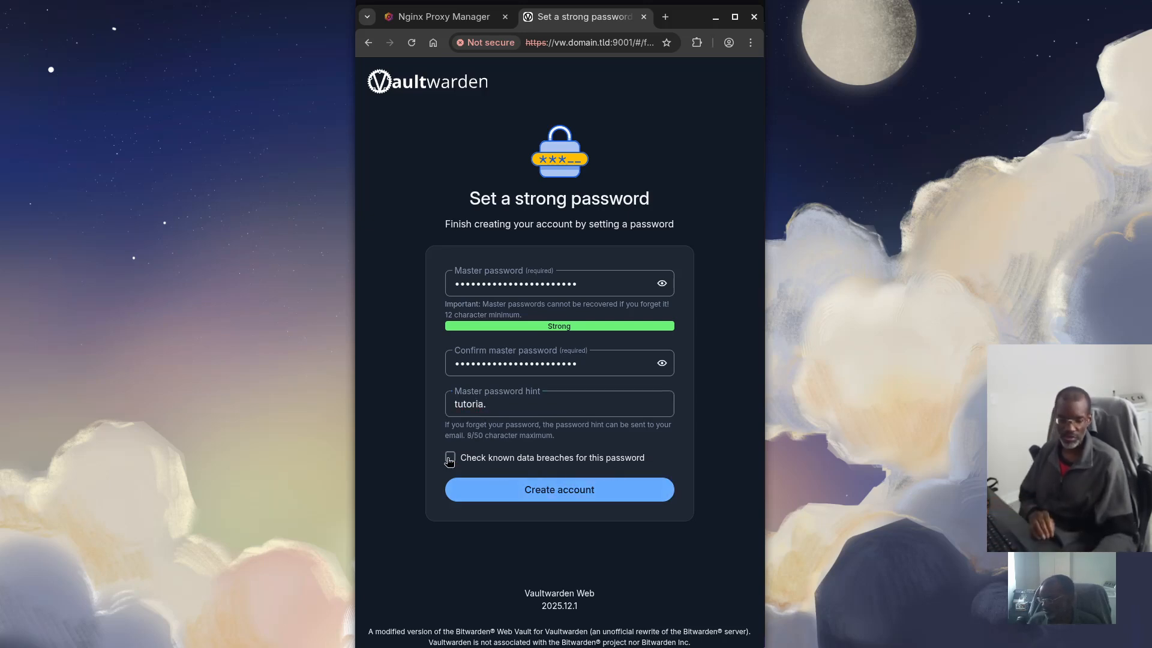
left_click(504, 410)
key("BackSpace")
type("l")
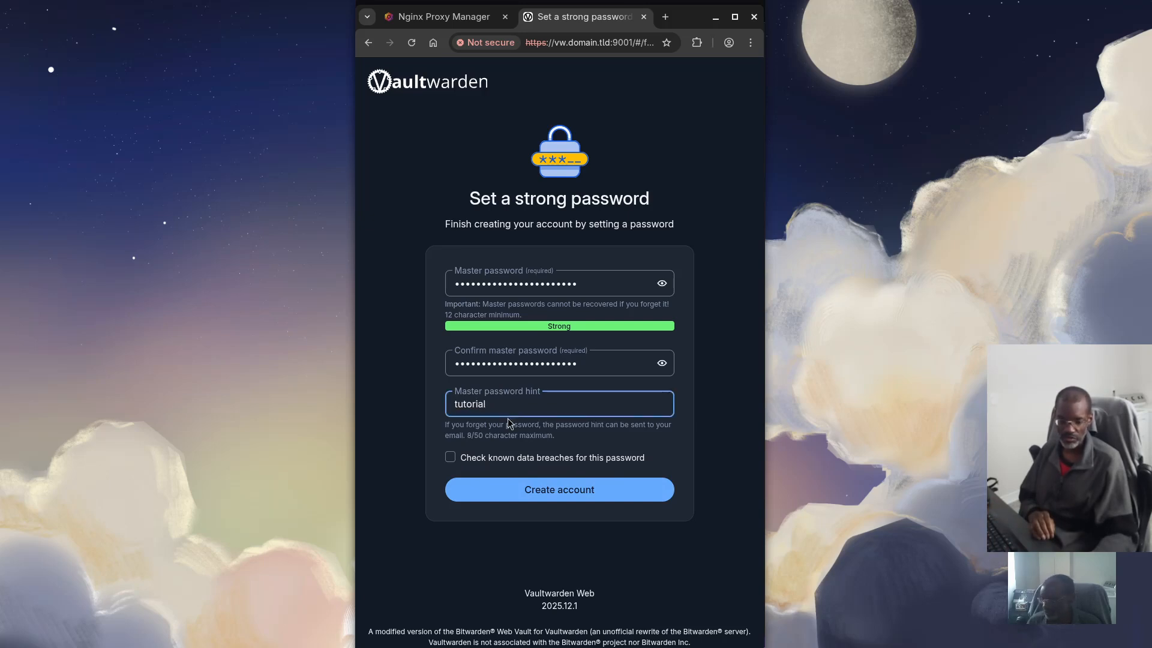
left_click(552, 490)
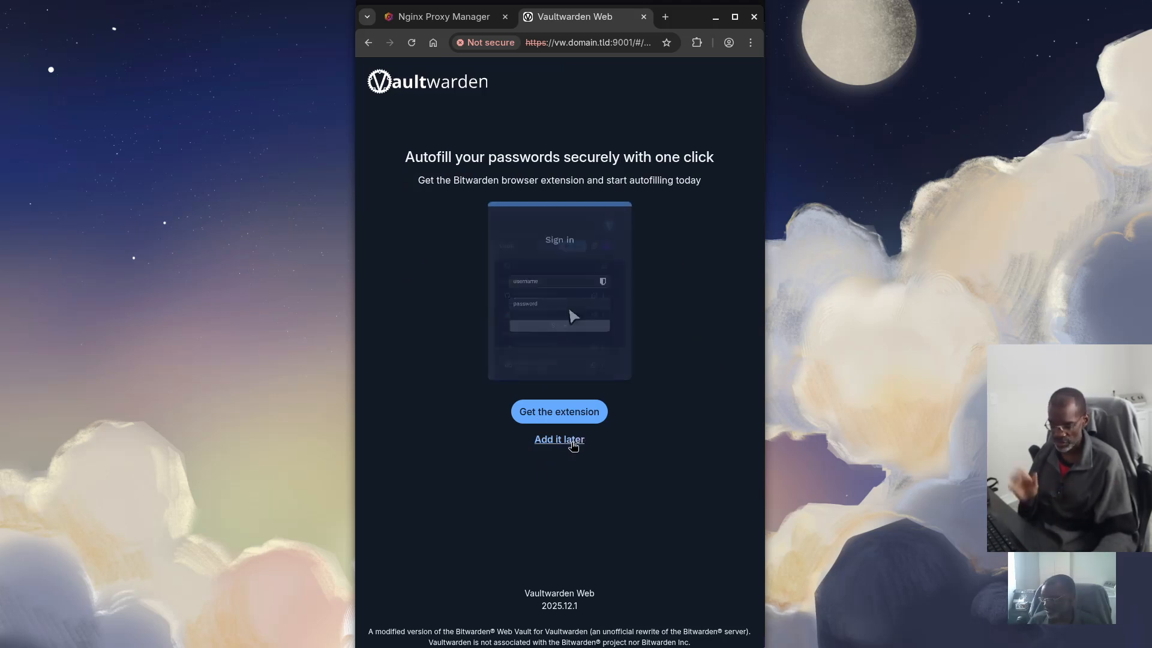
Choose 'Add it later' for the browser extension, then 'Skip to web app'
left_click(576, 441)
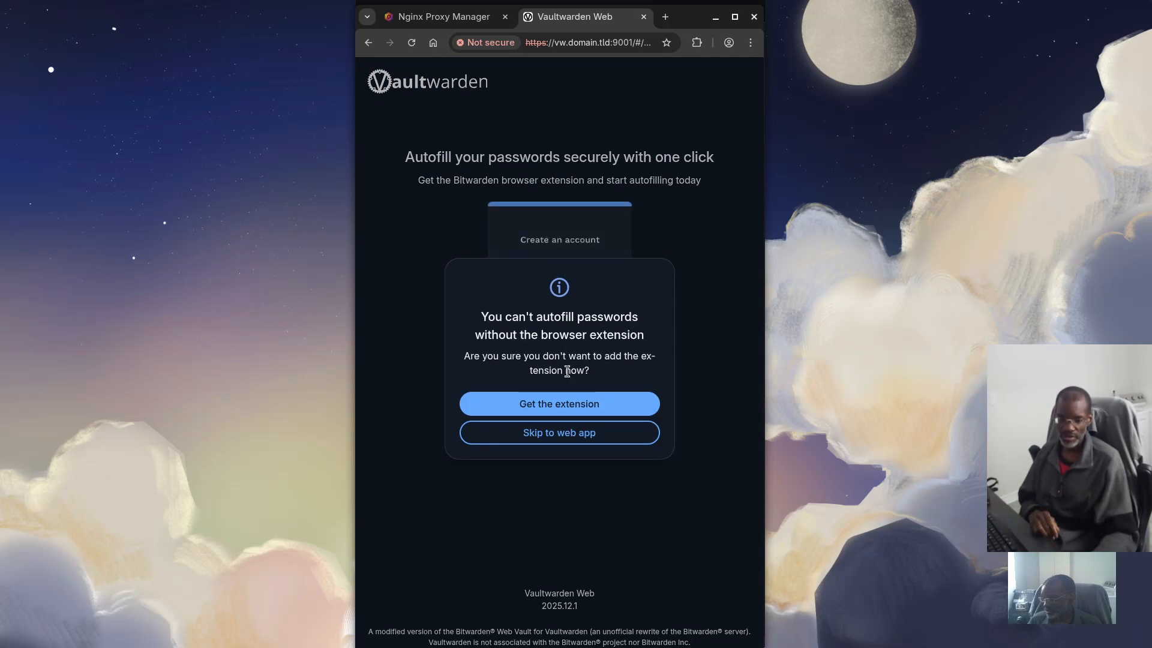
left_click(573, 439)
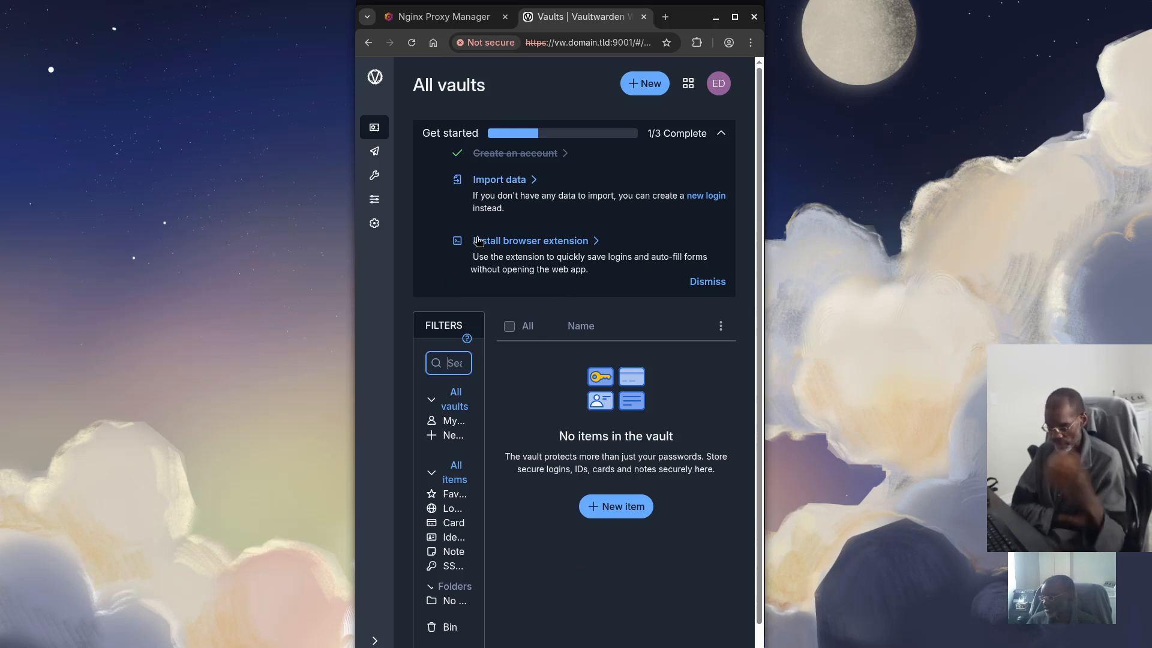
Dismiss the Get started checklist and view the vw.domain.tld site certificate details
scroll(478, 240, "down", 1)
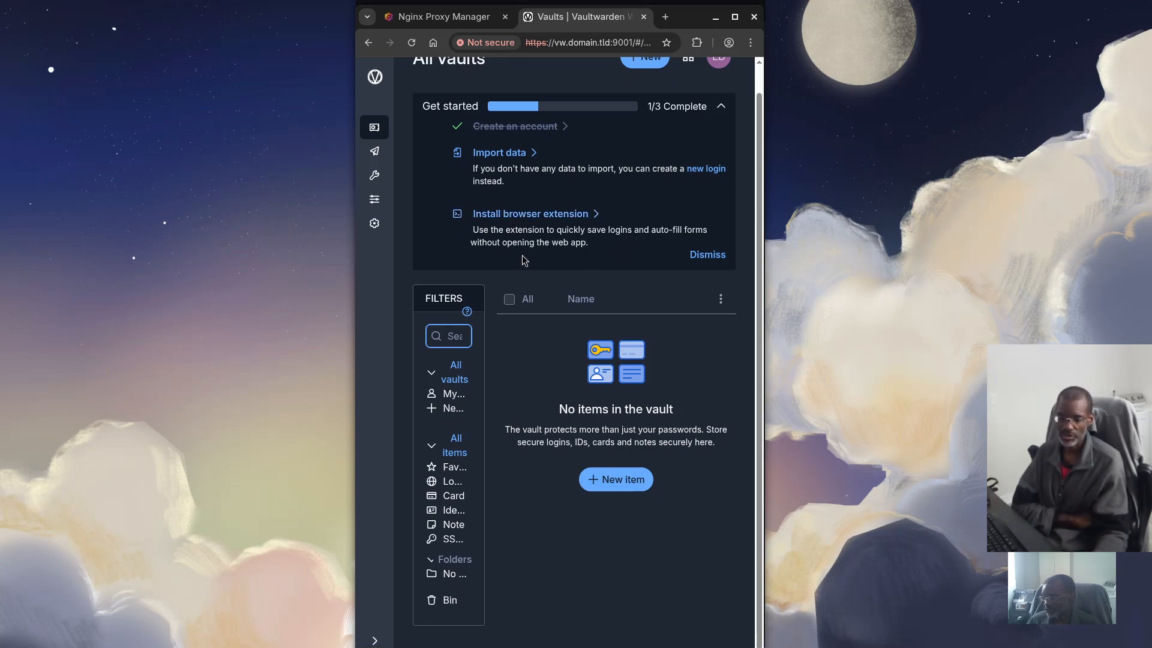
left_click(709, 256)
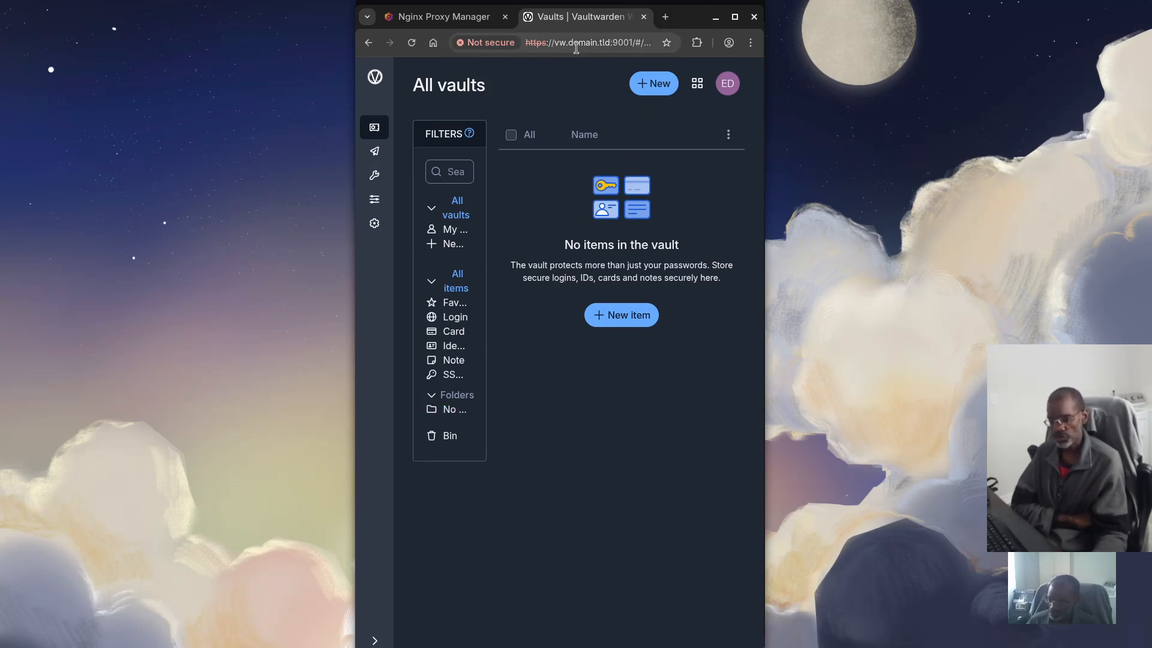
left_click(493, 43)
left_click(526, 242)
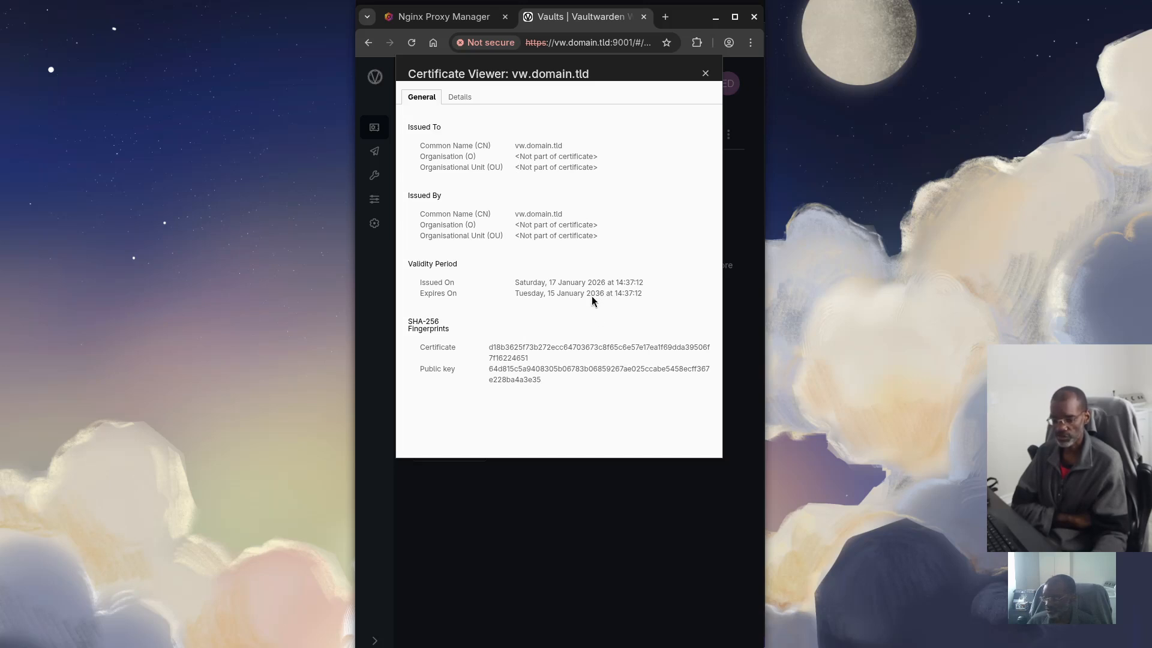
left_click(705, 73)
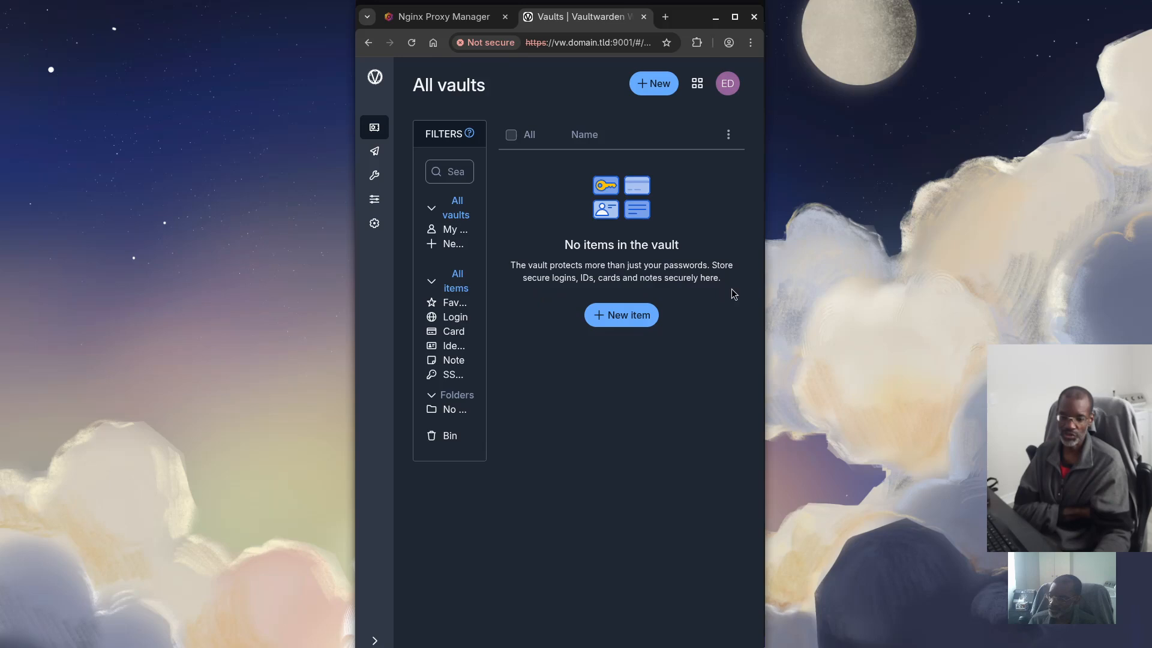
left_click(625, 316)
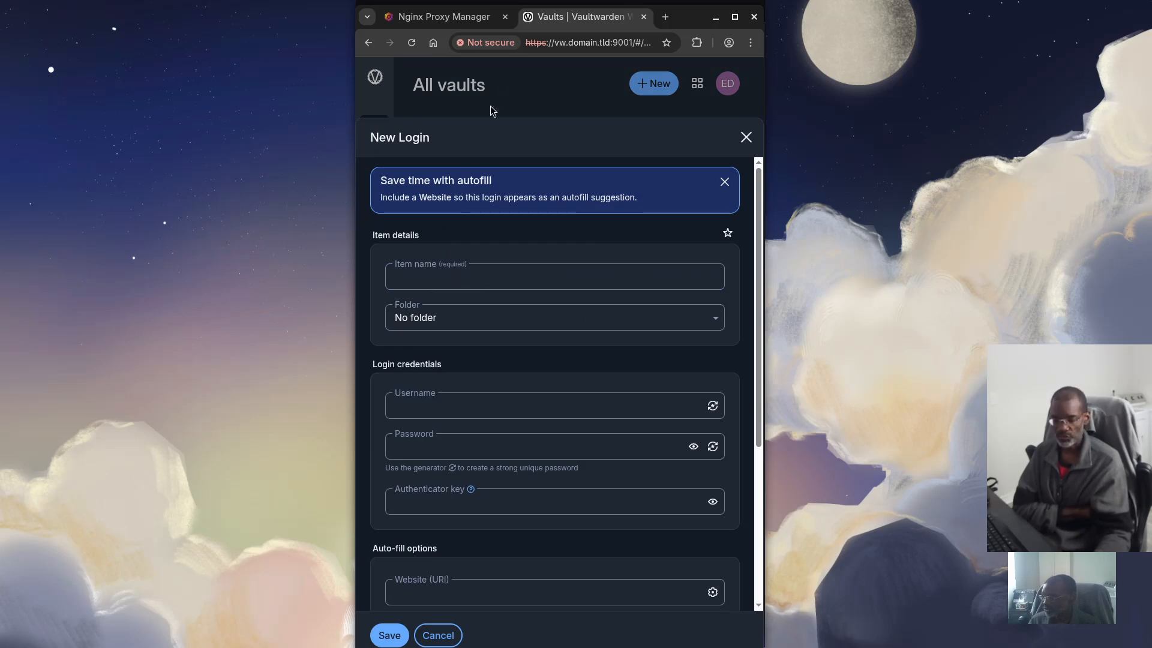
Name the new login 'Social Login' with no folder, and enter its username and password
left_click(415, 281)
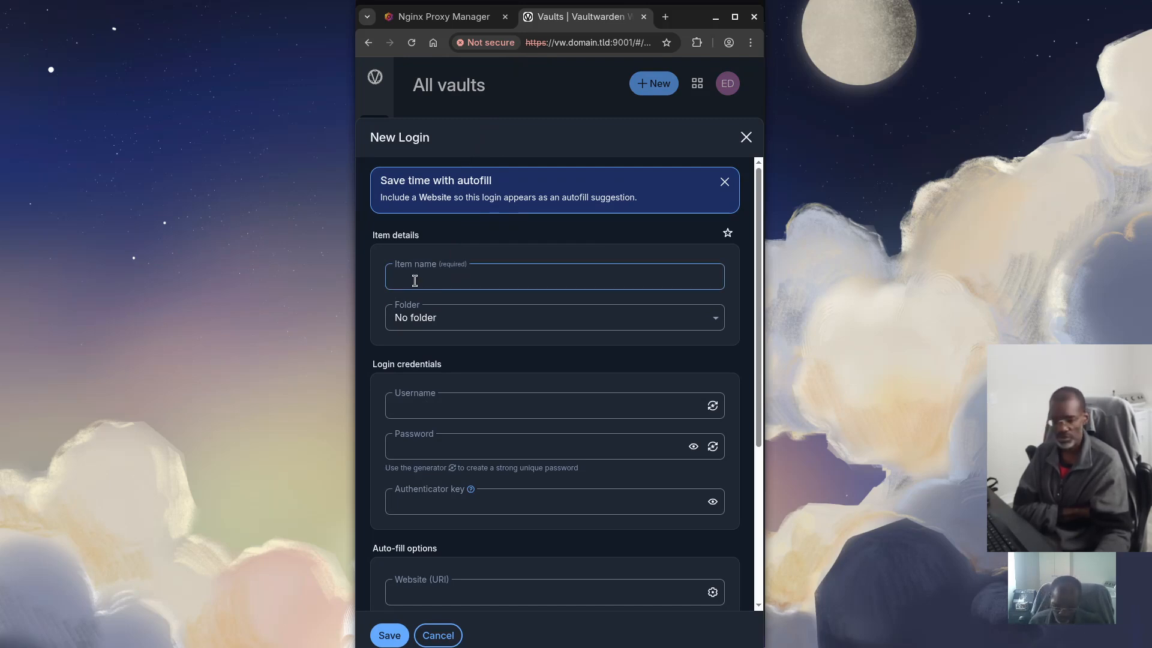
type("Your")
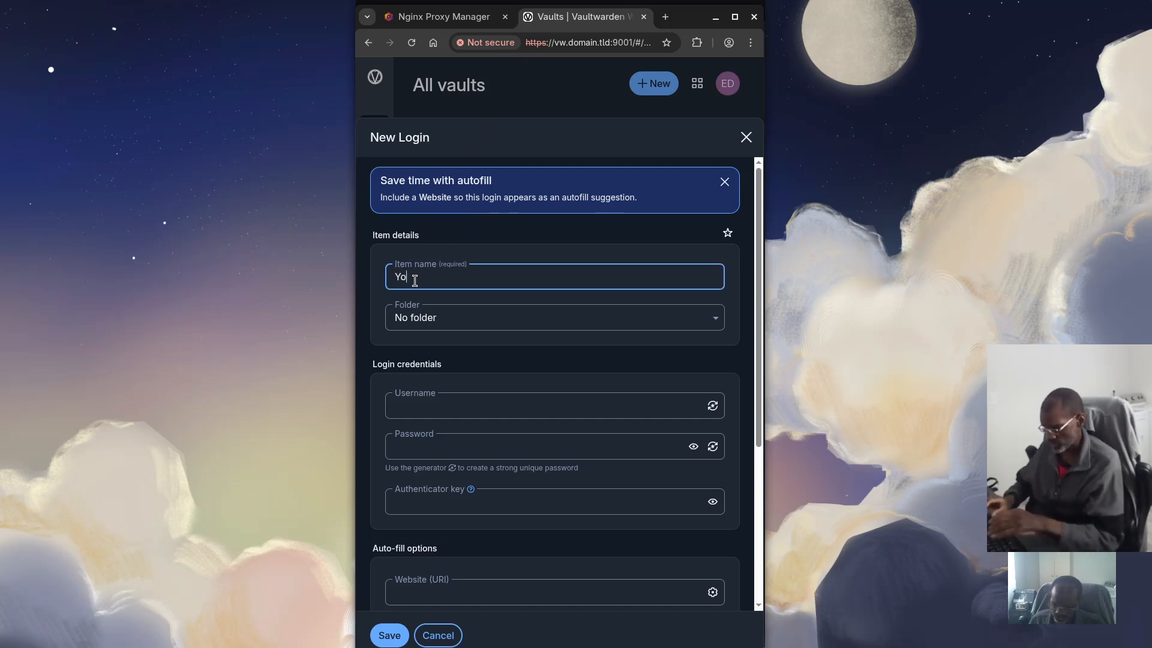
key("BackSpace")
key("BackSpace")
key("BackSpace")
key("BackSpace")
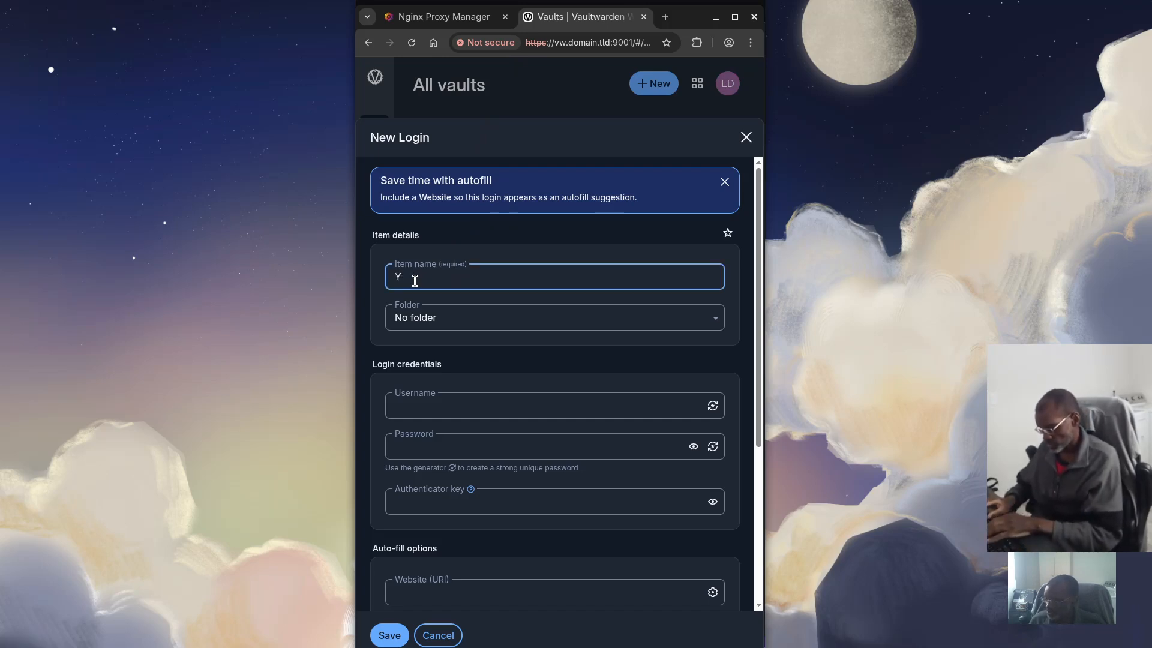
type("Social ")
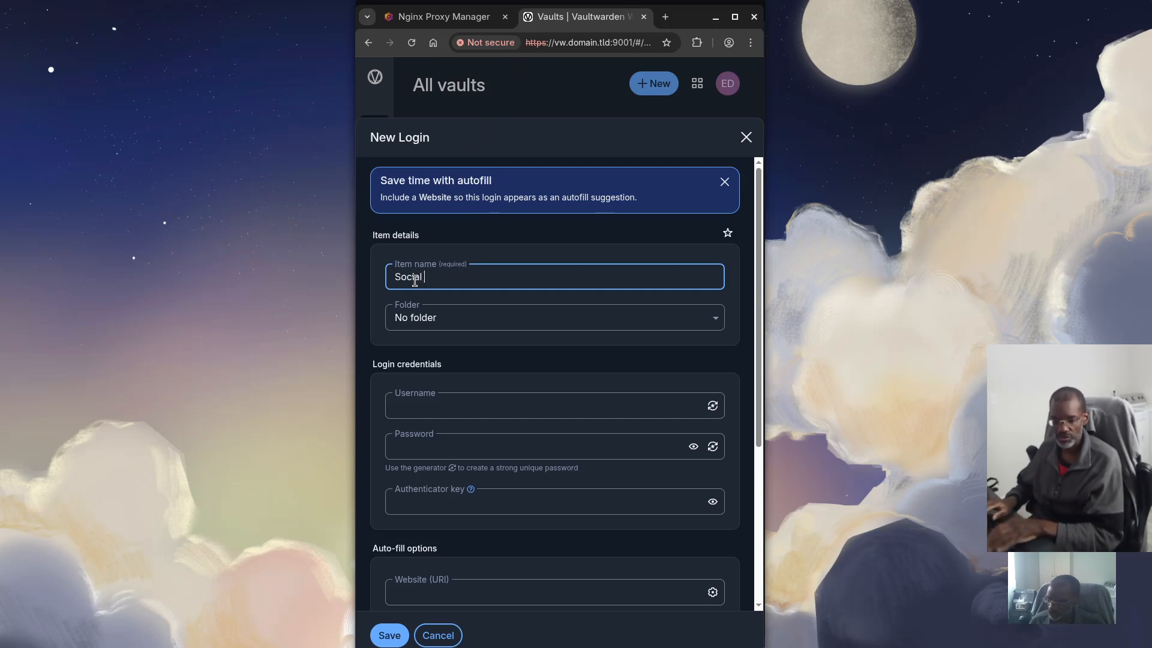
type("Login")
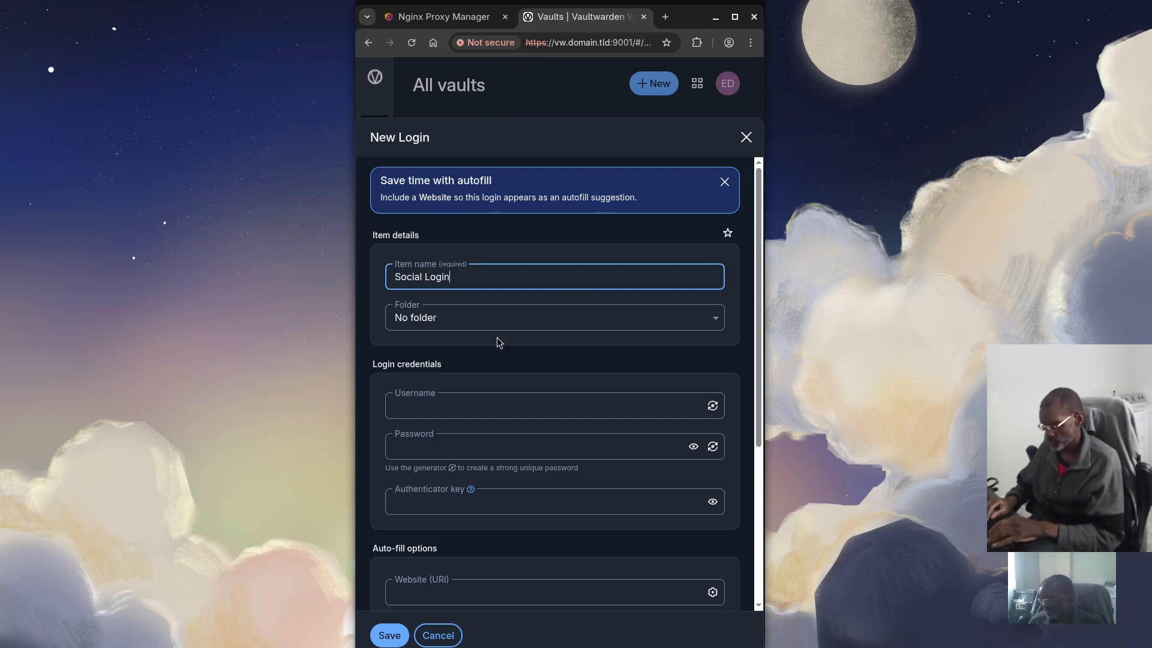
left_click(487, 325)
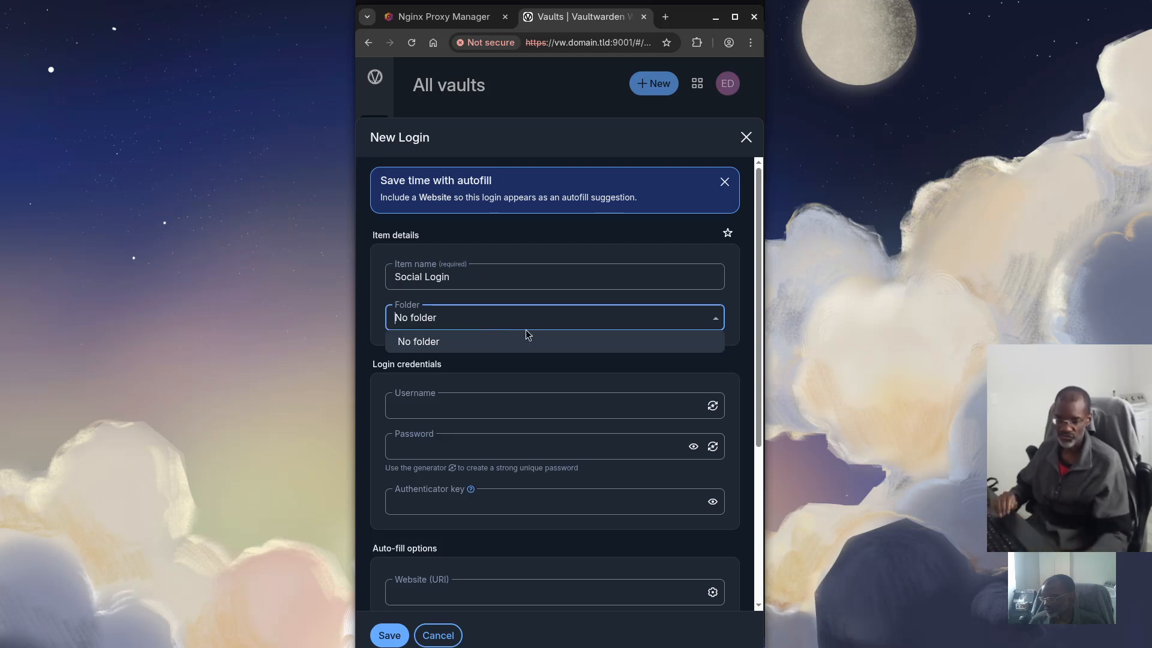
left_click(447, 407)
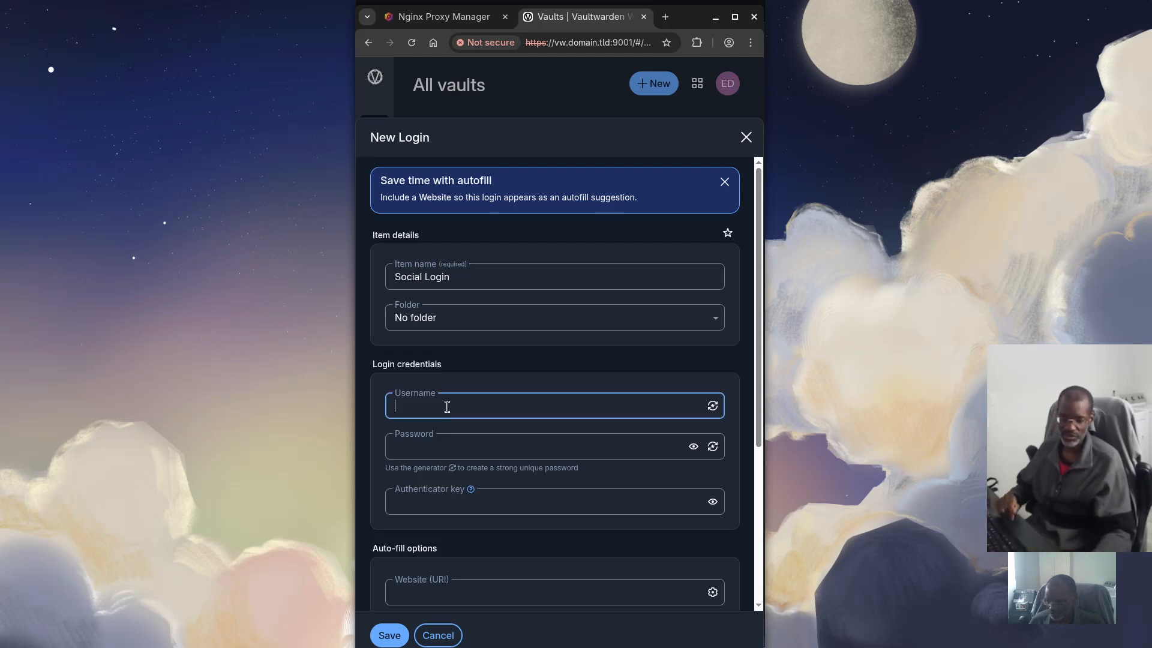
type("Edward")
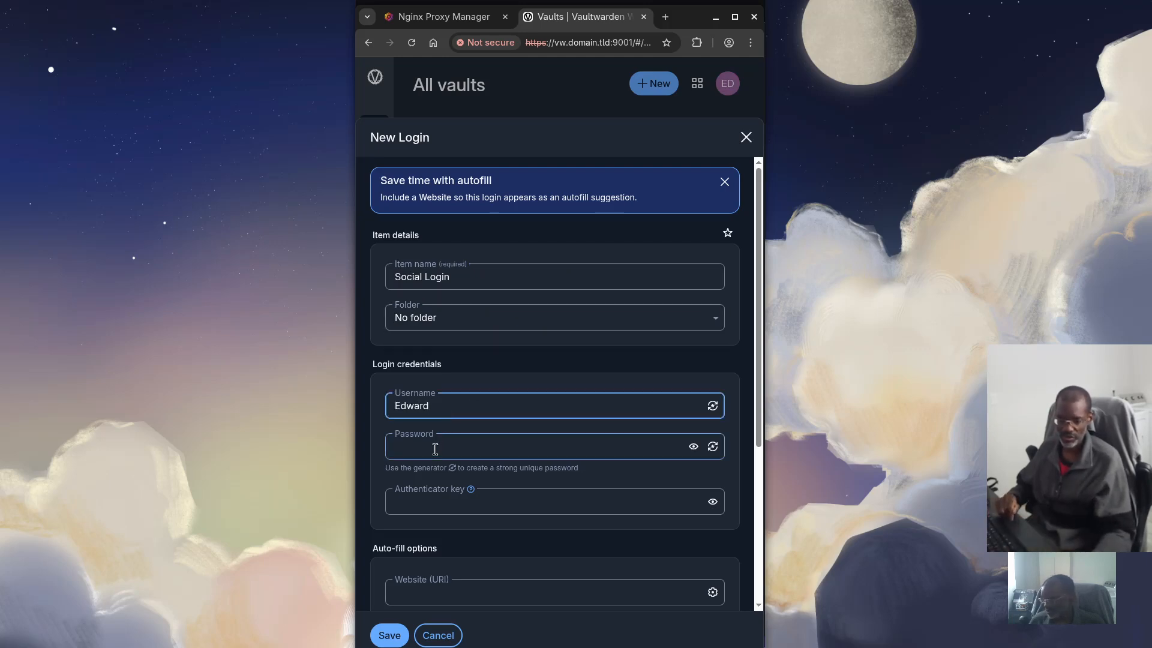
left_click(435, 449)
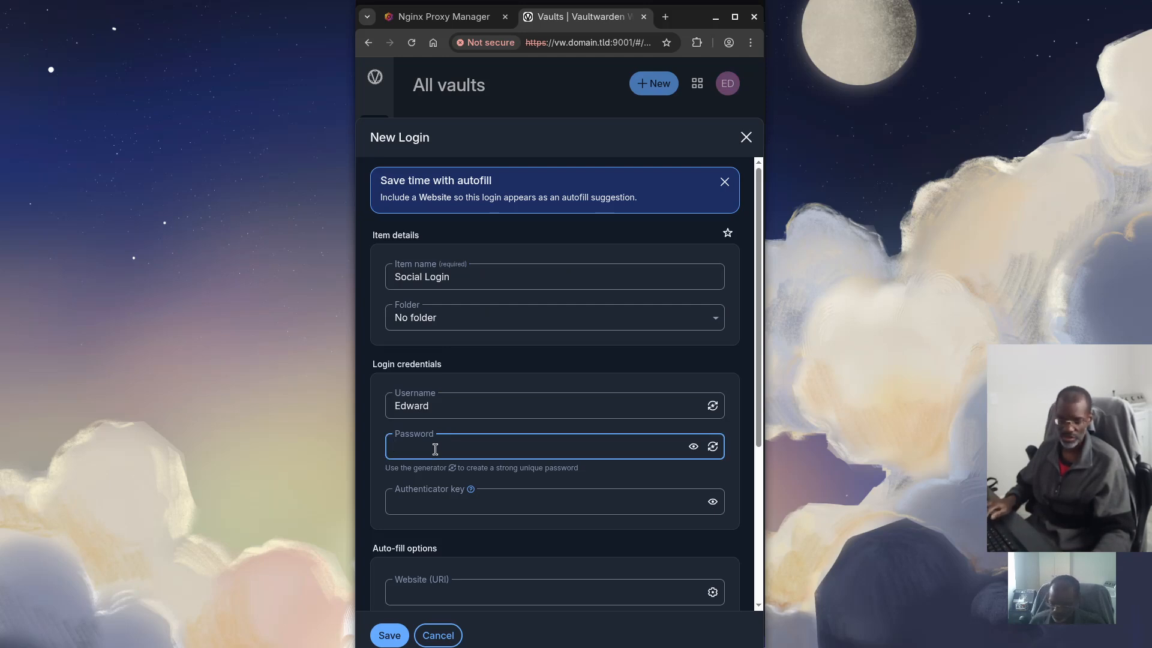
type("•••••••••")
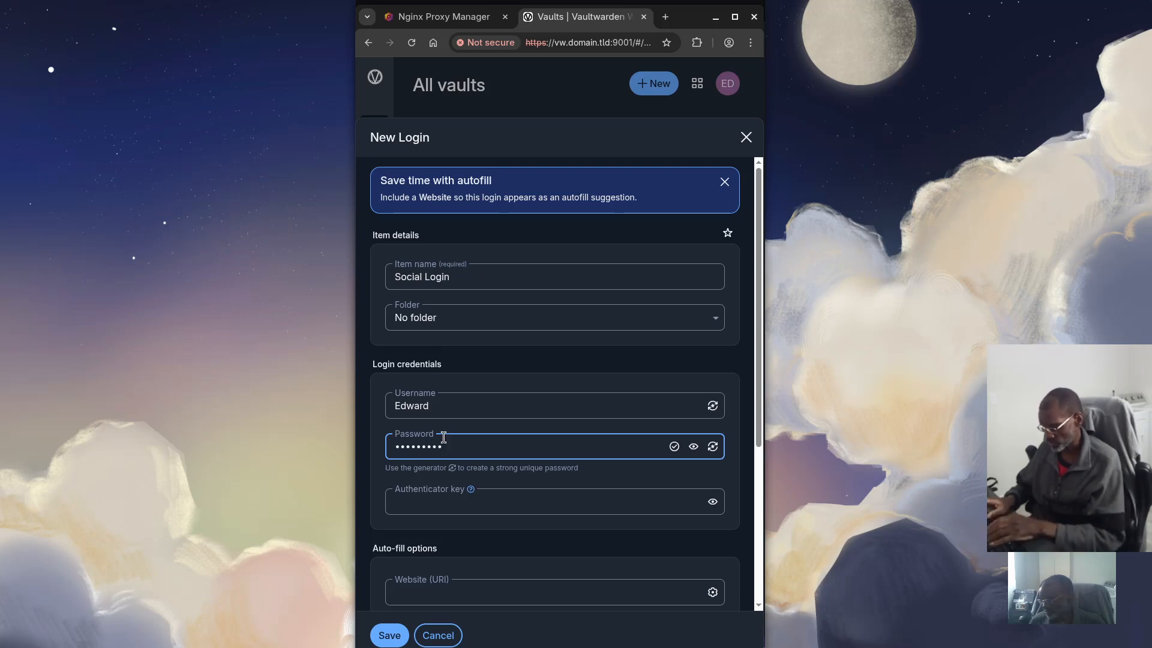
scroll(452, 471, "down", 1)
left_click(419, 430)
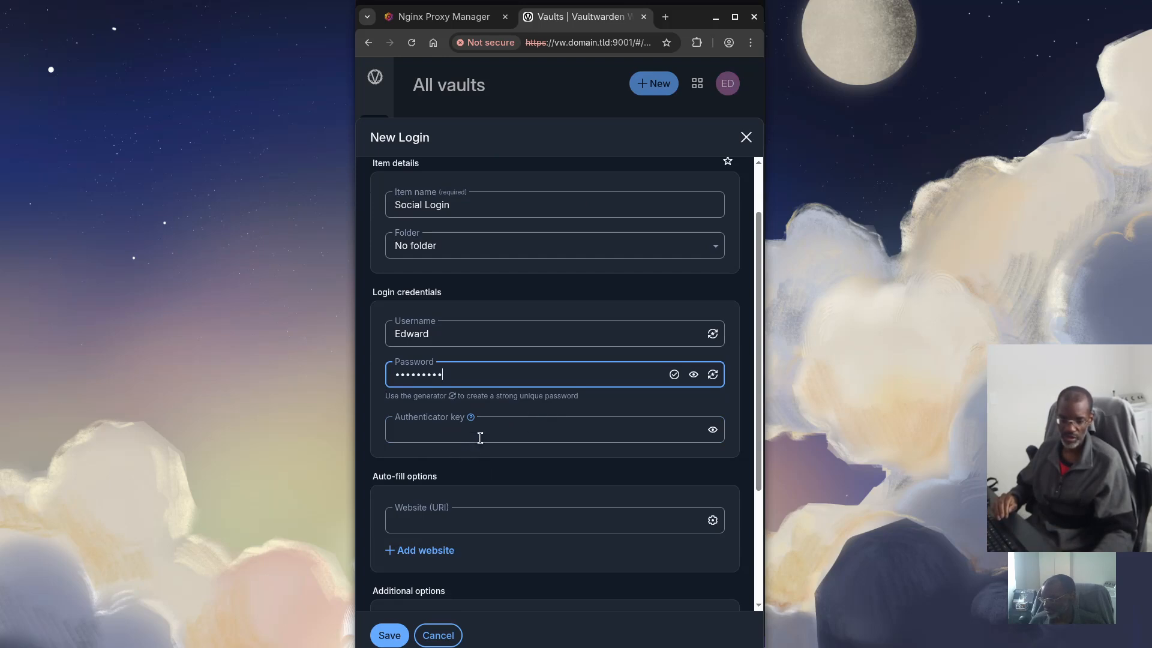
scroll(502, 476, "down", 3)
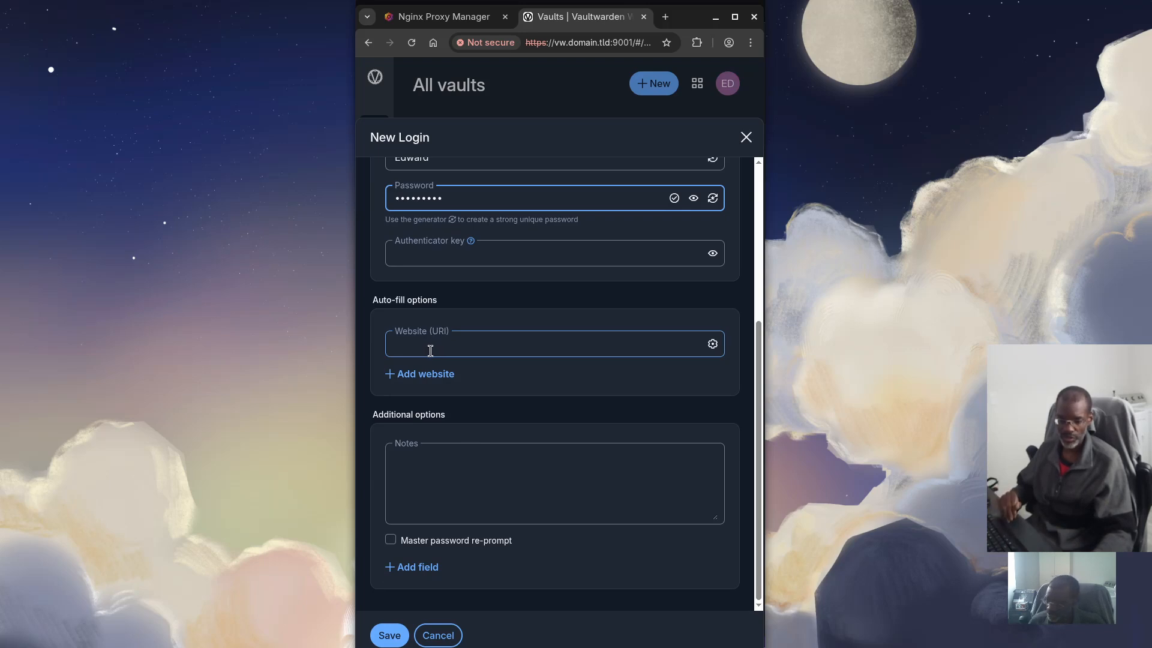
scroll(429, 352, "up", 4)
scroll(426, 360, "down", 2)
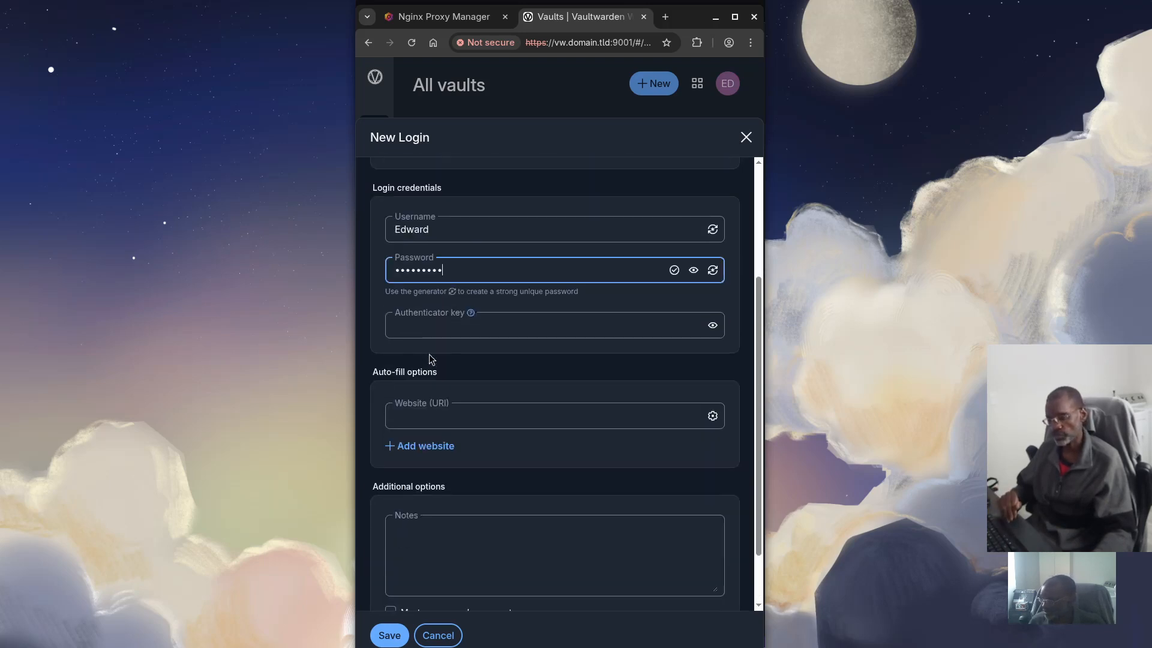
left_click(412, 414)
type("https")
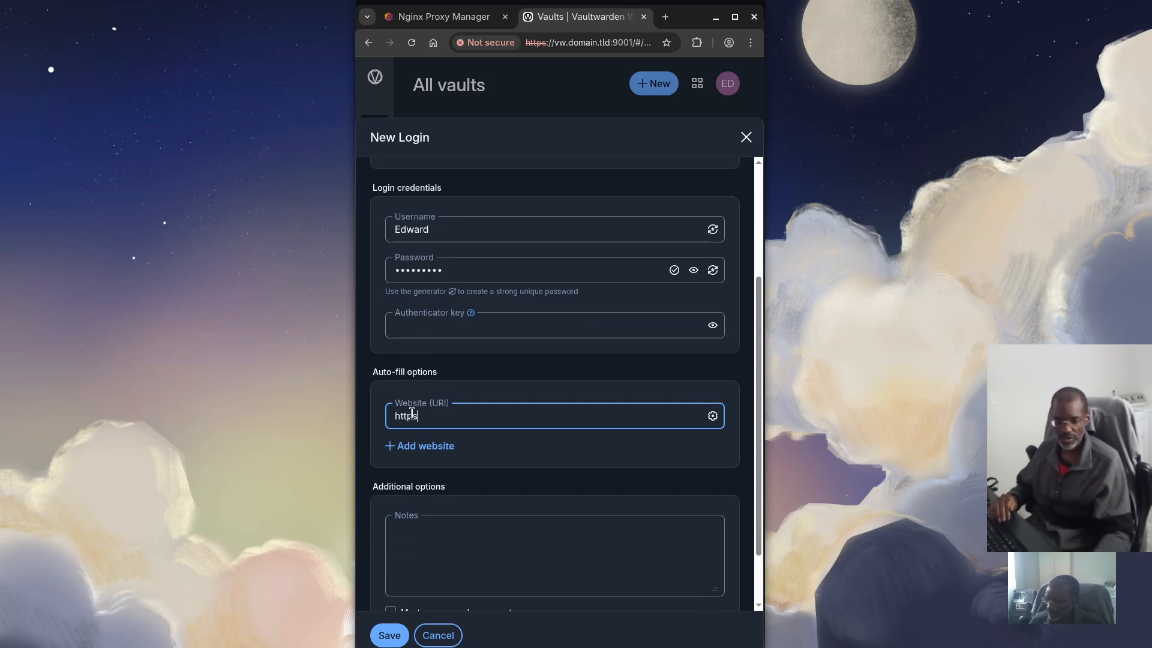
type("://e")
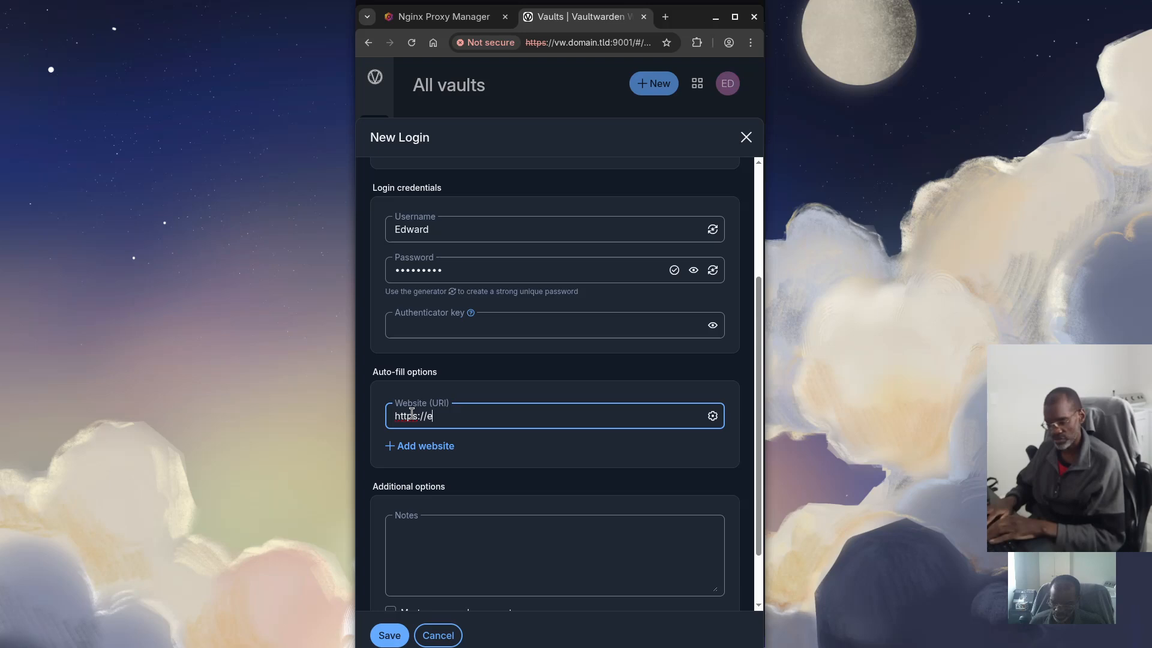
type("dwardojambo.com")
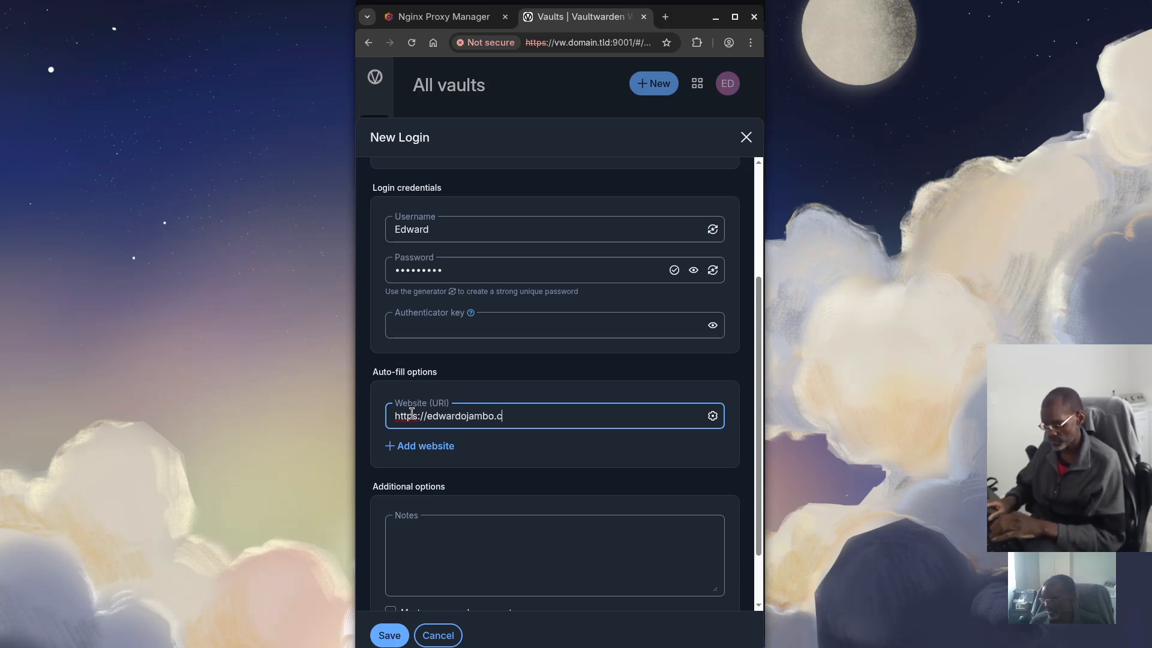
scroll(440, 471, "down", 2)
left_click(422, 468)
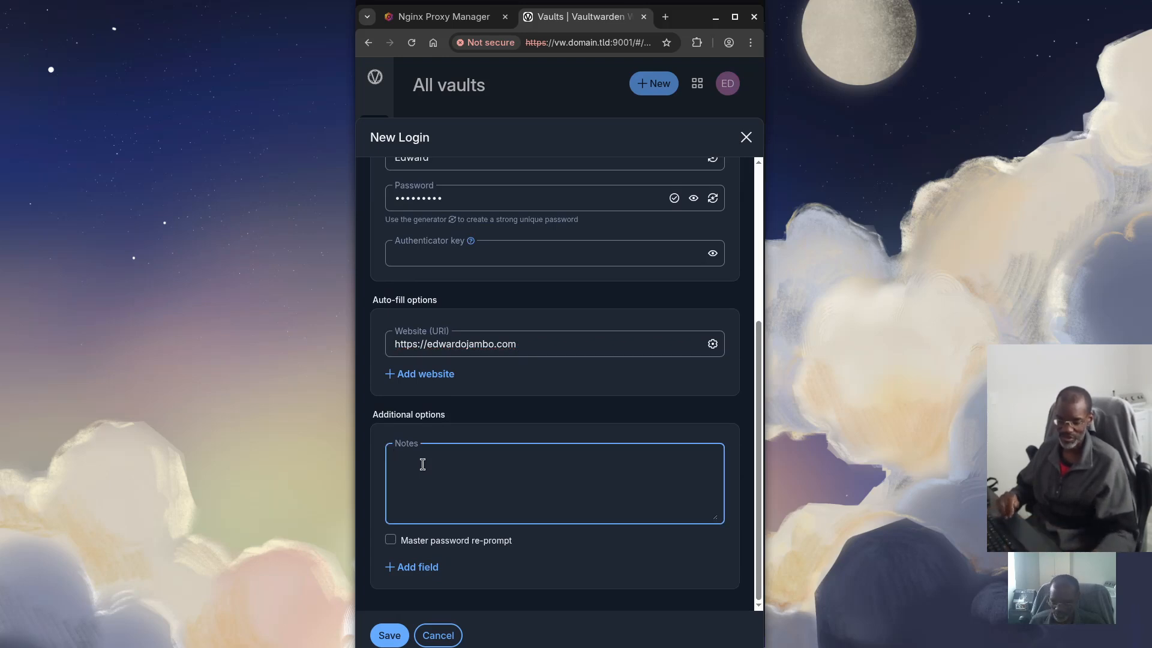
type("Login to ")
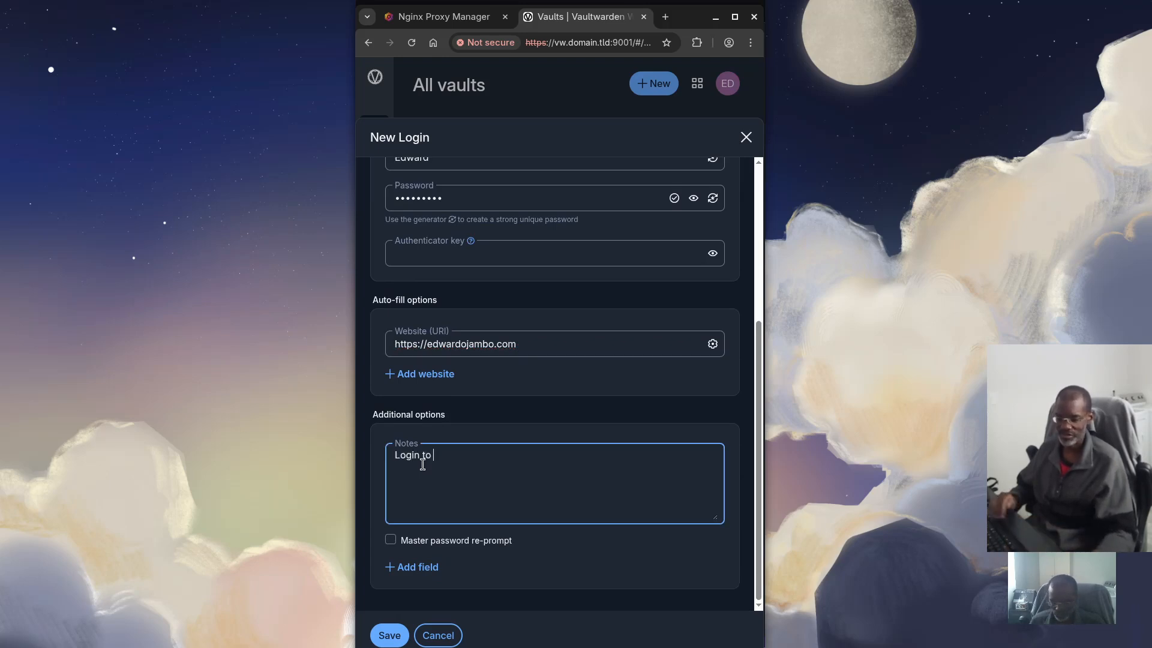
type("fancy we")
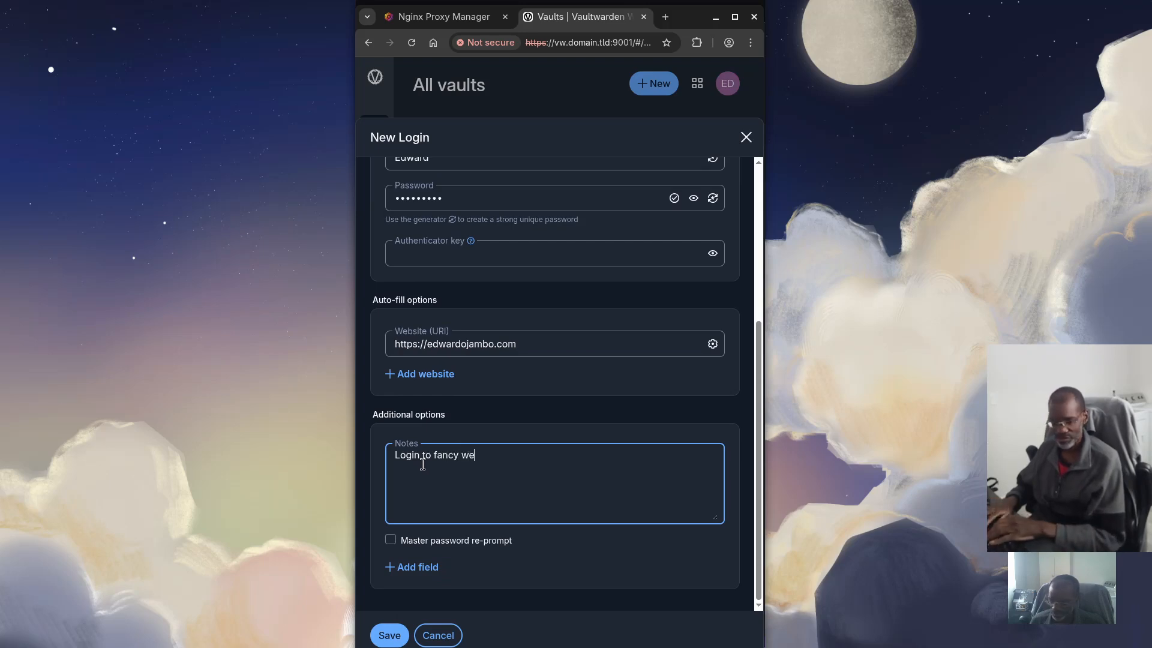
type("bsite")
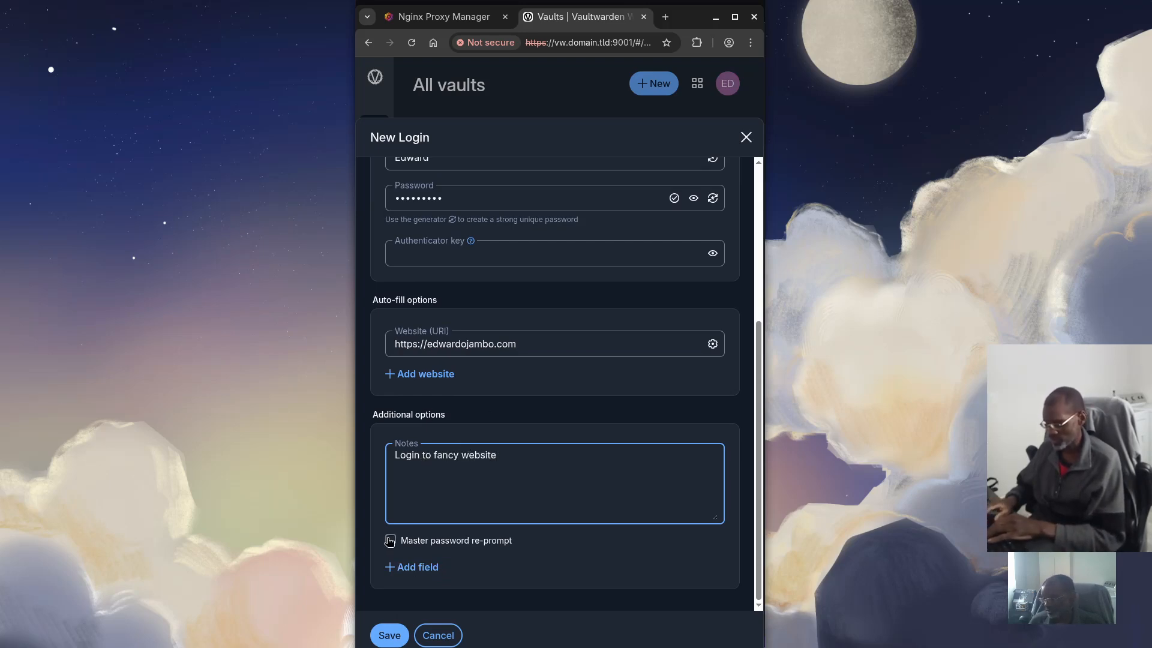
Save the Social Login item, check its details and item history, then close the view
left_click(389, 635)
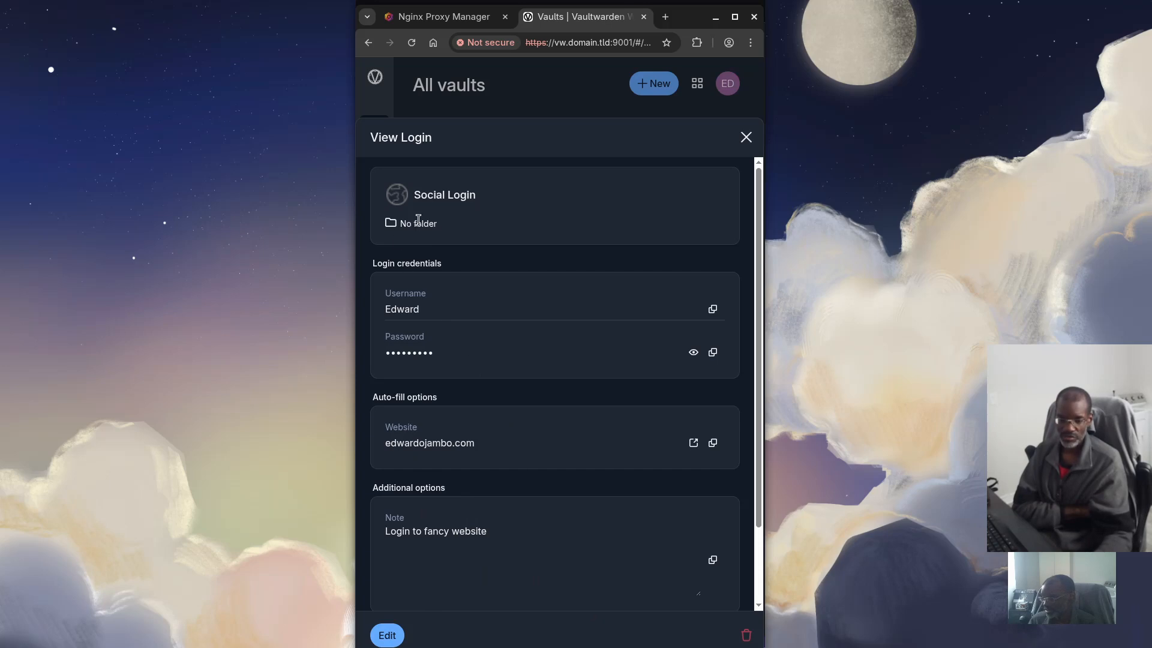
scroll(519, 406, "down", 2)
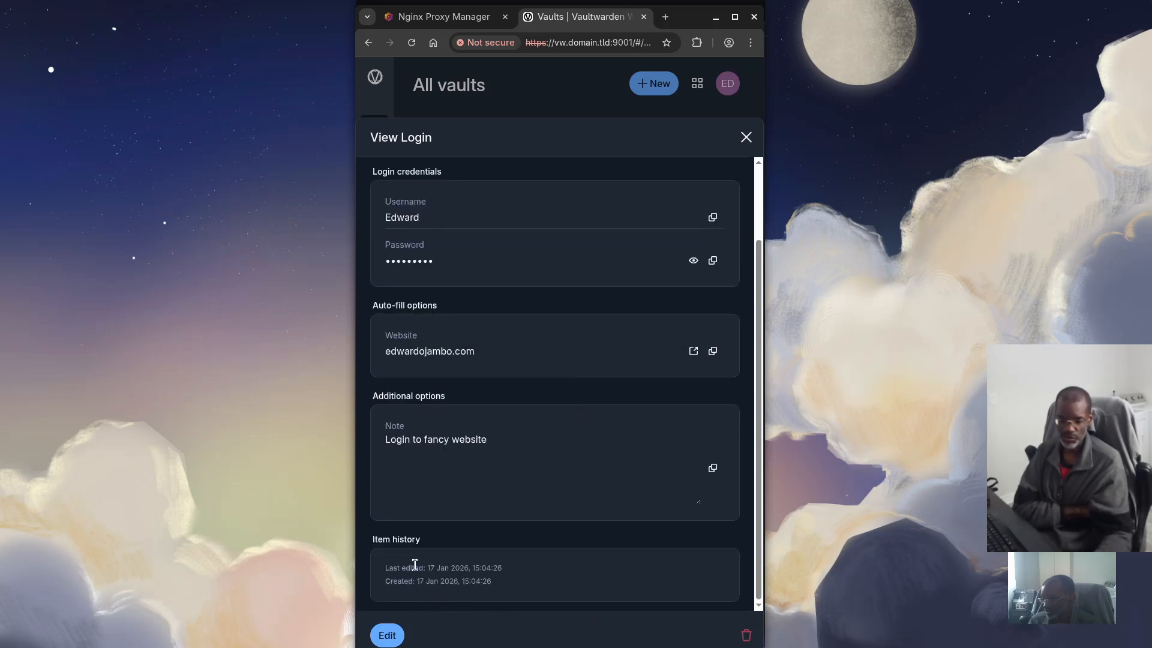
scroll(501, 496, "up", 2)
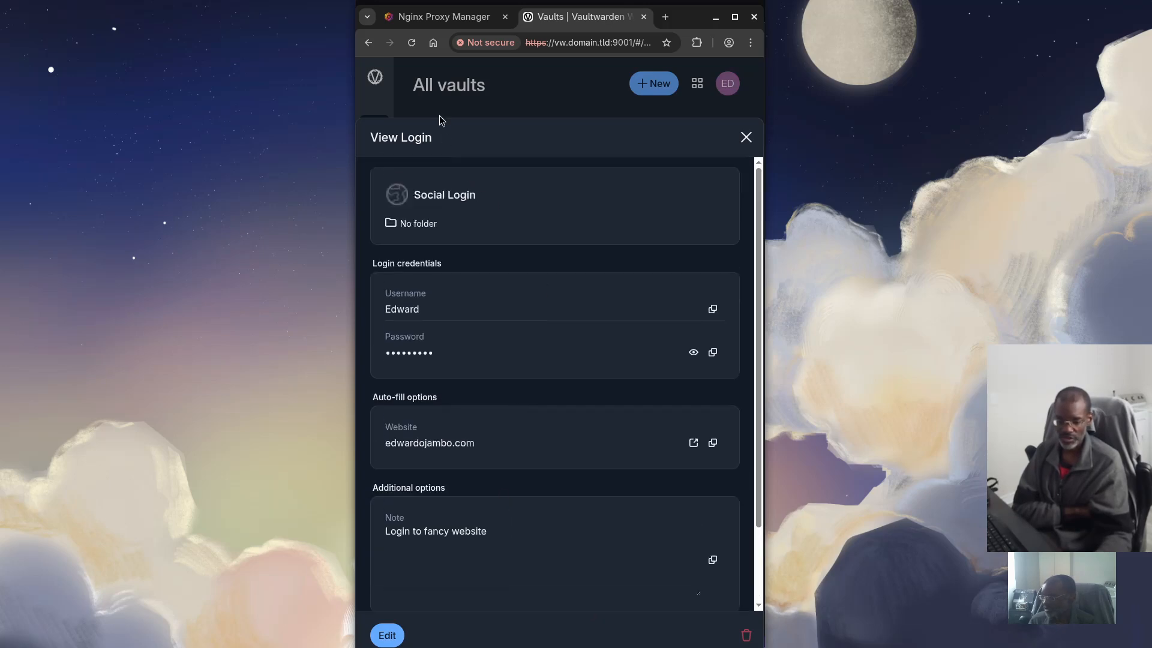
left_click(437, 88)
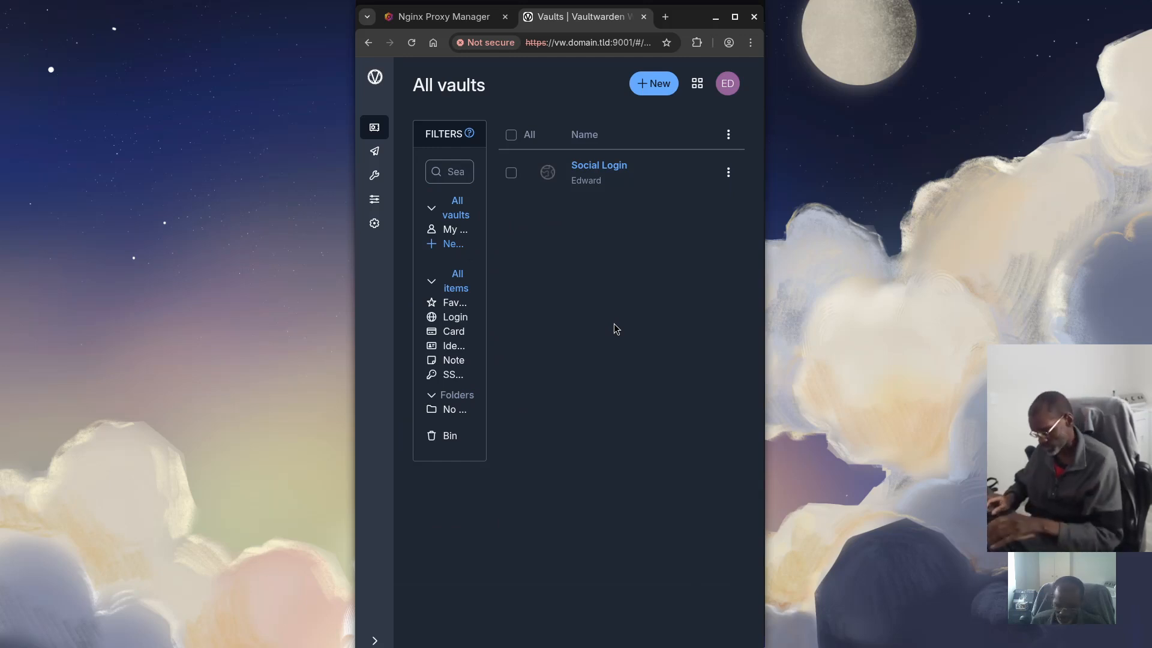
Filter the vault to Card items, which shows none, and start a new card
key("ctrl+minus")
key("ctrl+minus")
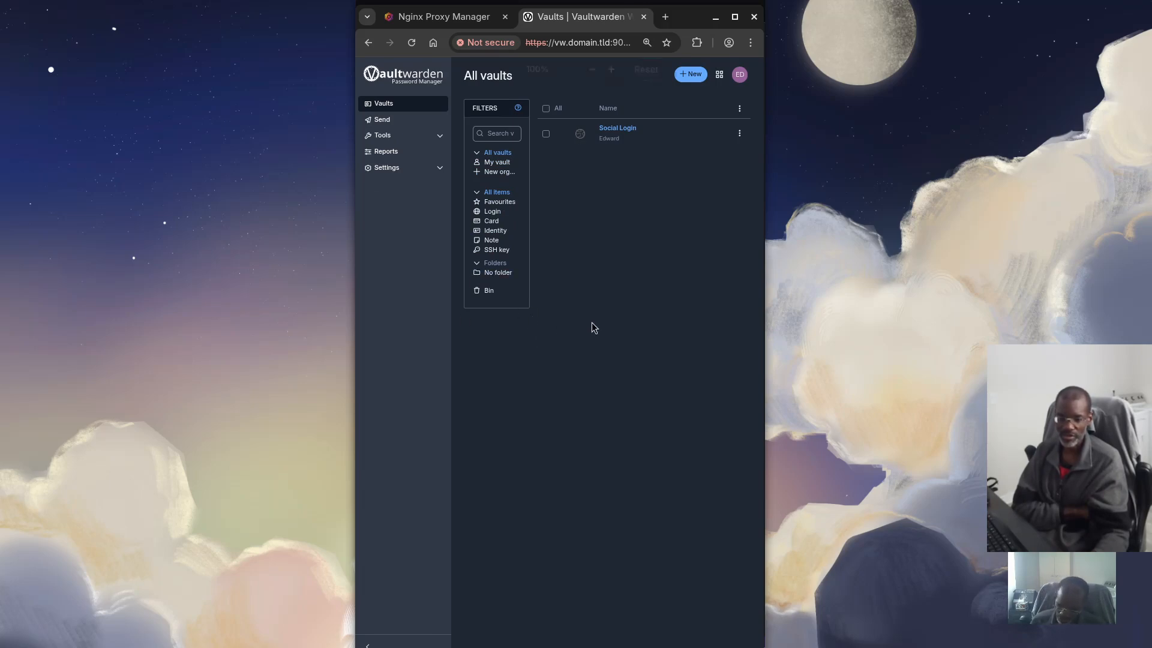
key("ctrl+0")
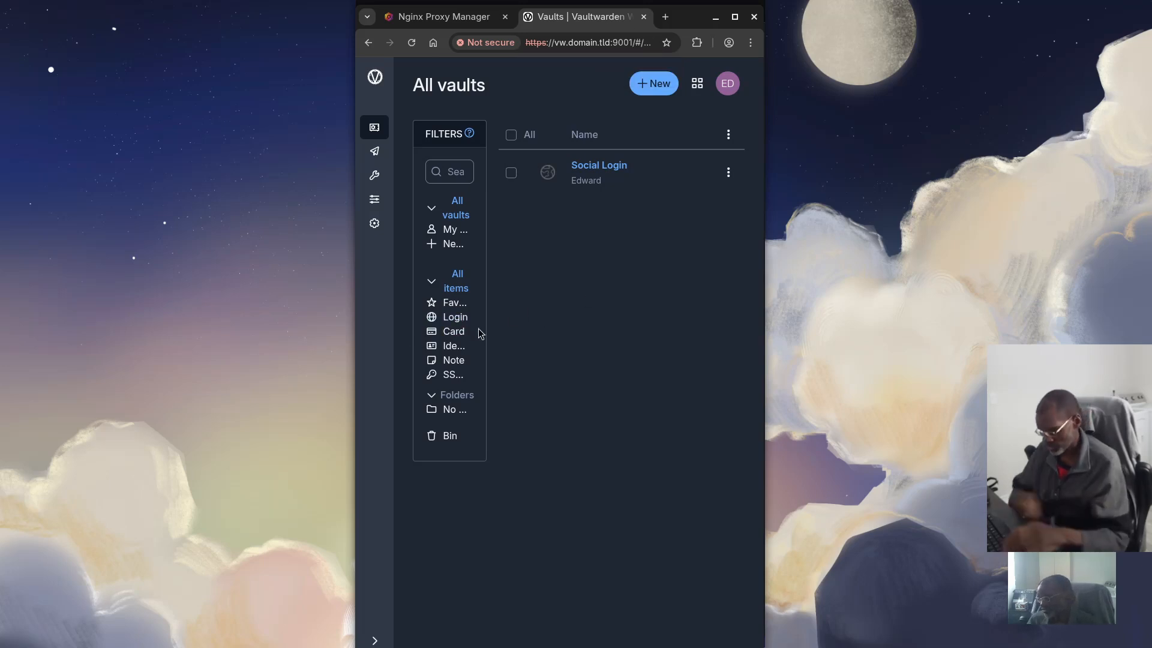
left_click(459, 334)
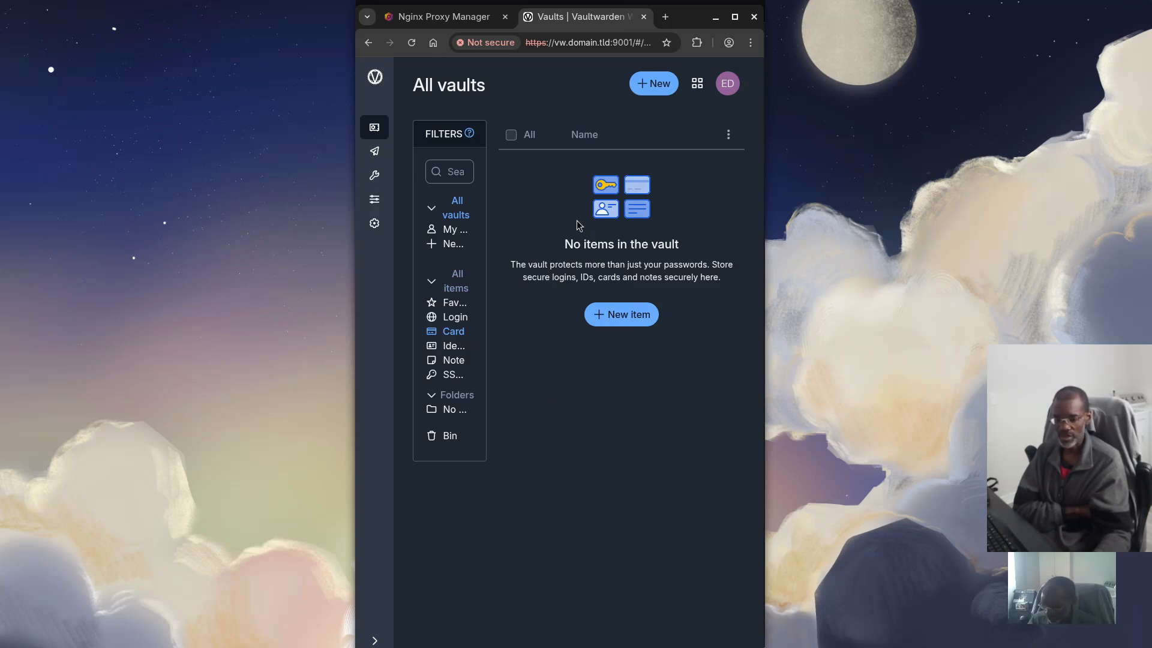
left_click(625, 314)
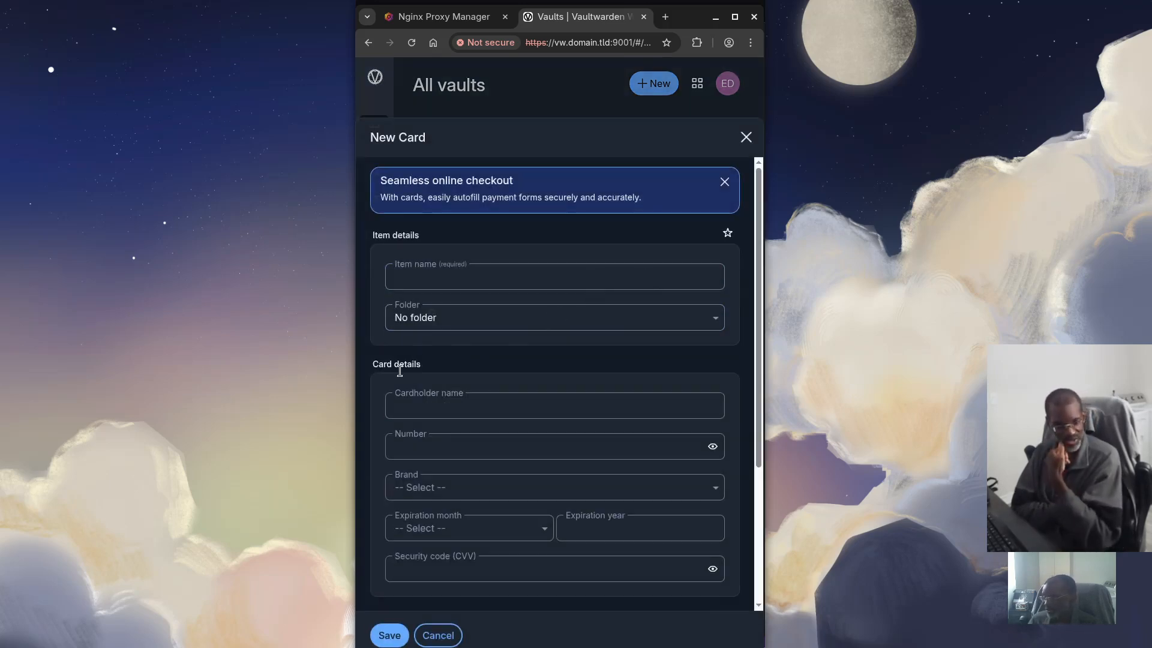
left_click(422, 406)
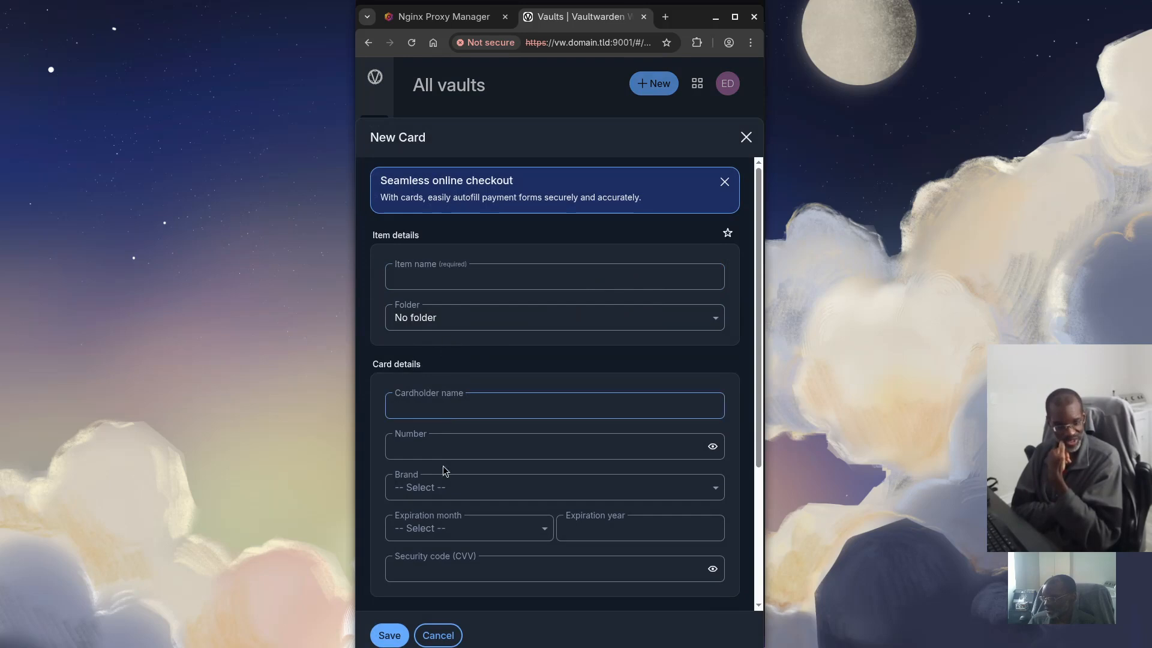
left_click(474, 489)
scroll(475, 524, "down", 2)
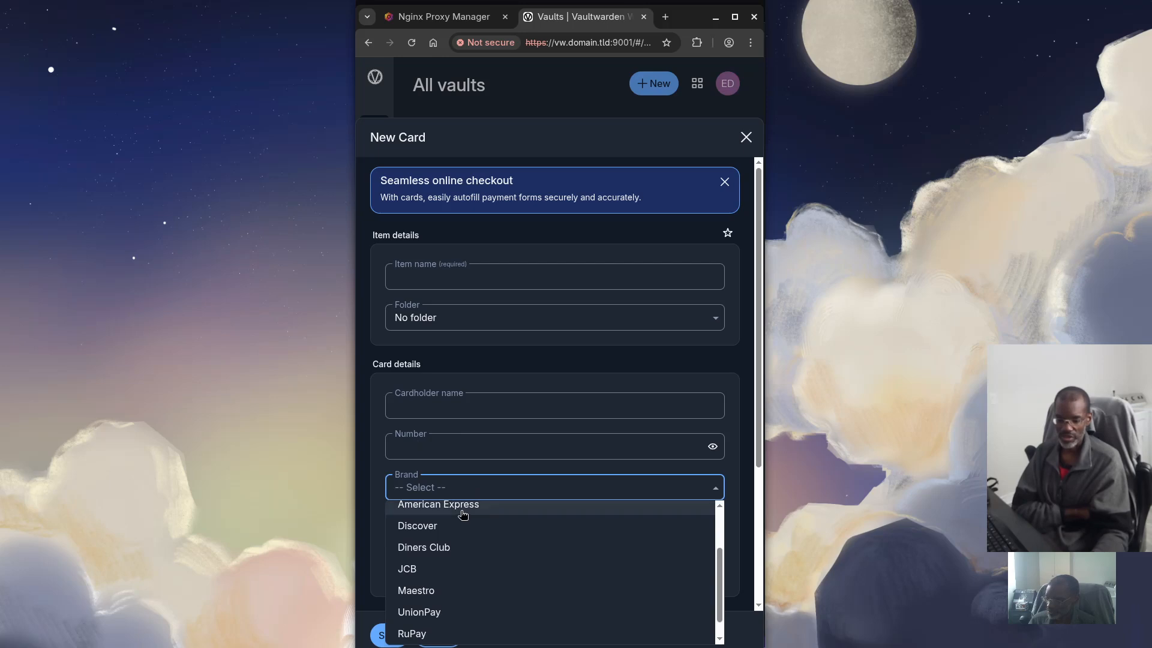
scroll(439, 585, "down", 1)
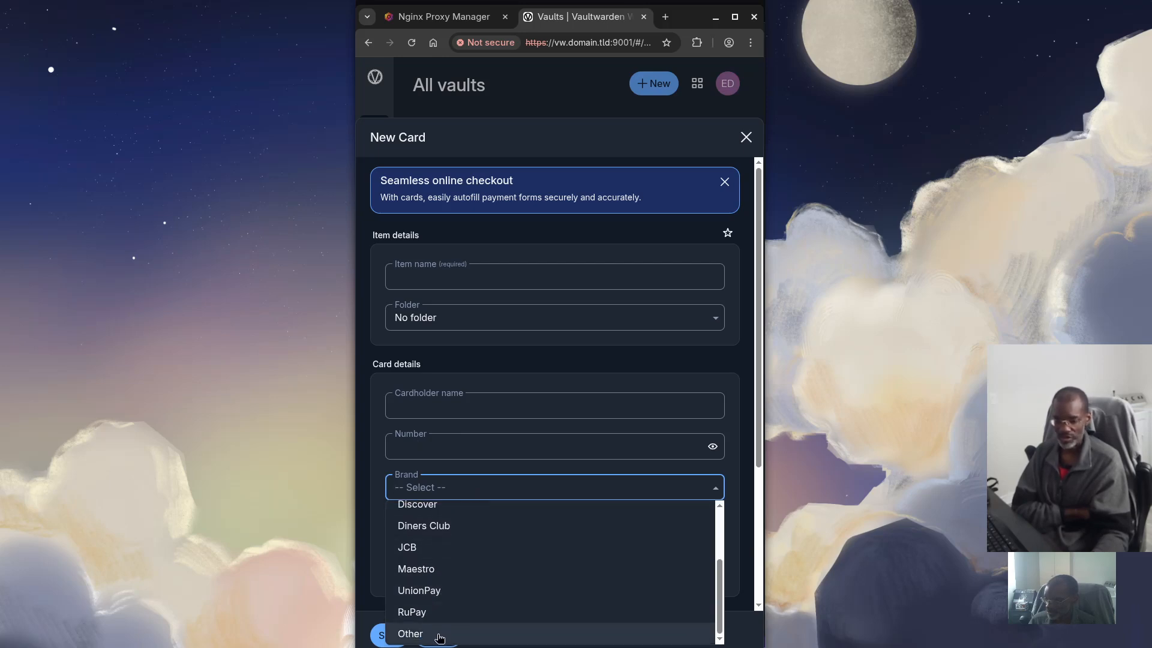
left_click(450, 455)
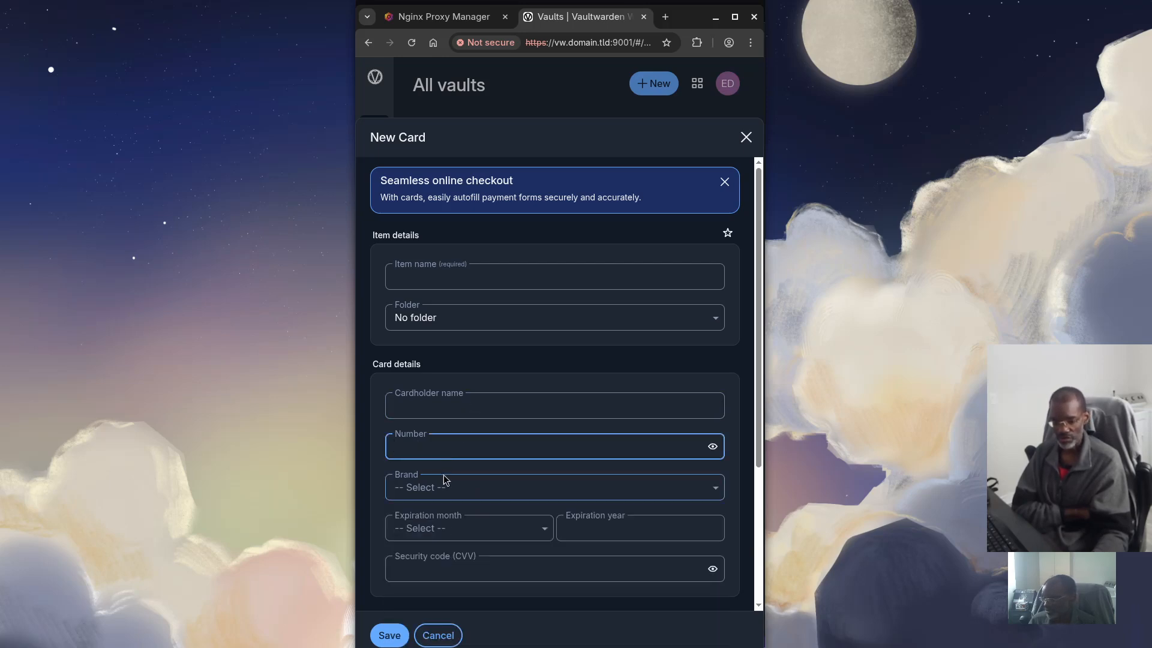
scroll(445, 480, "down", 1)
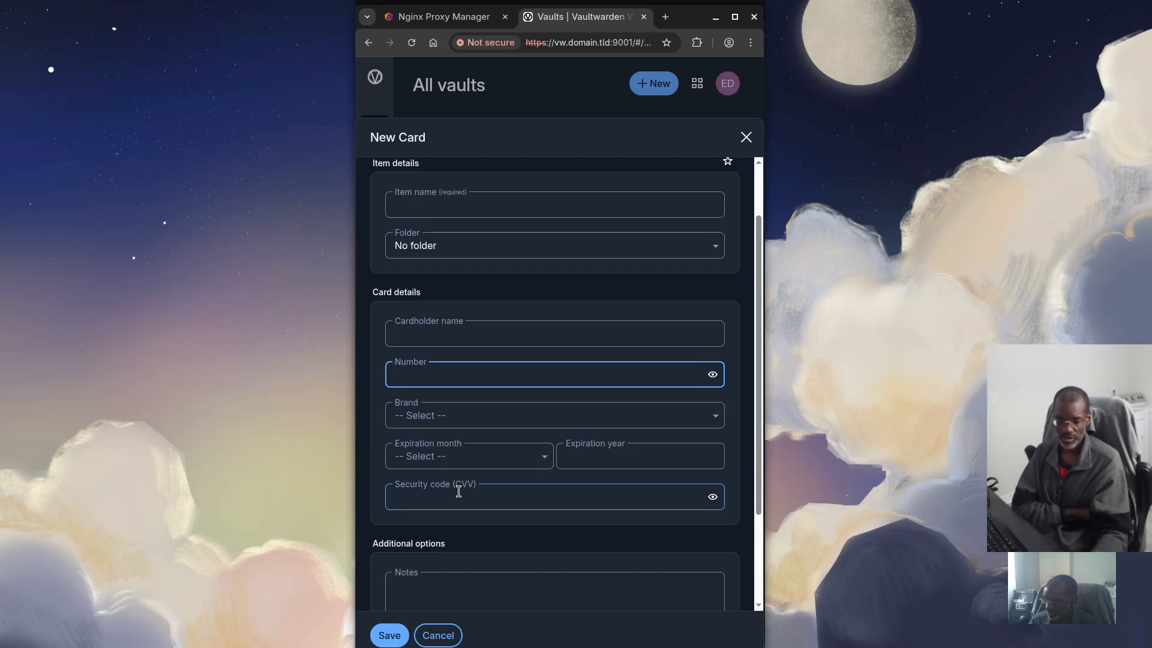
scroll(500, 491, "down", 2)
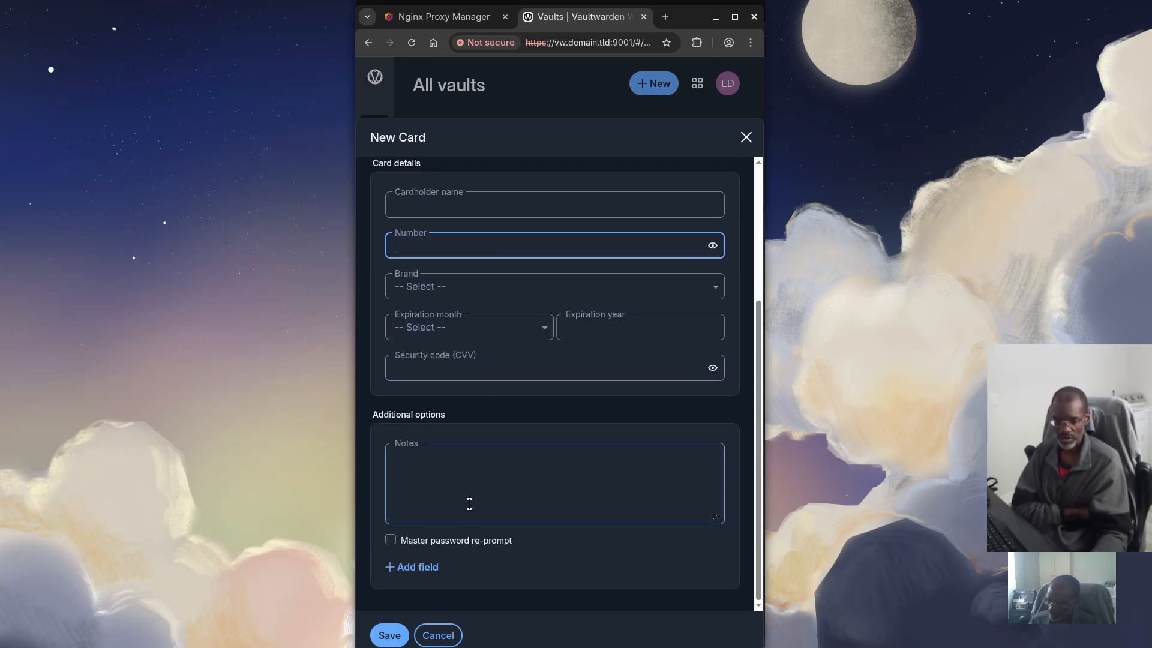
scroll(470, 503, "up", 3)
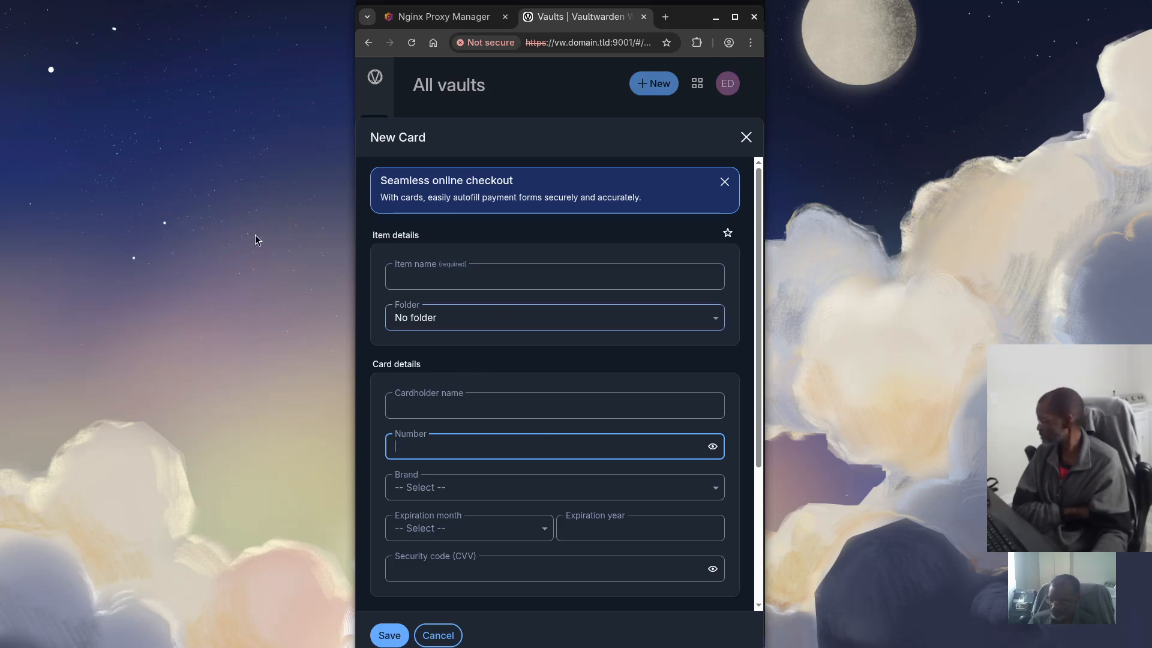
scroll(535, 389, "down", 3)
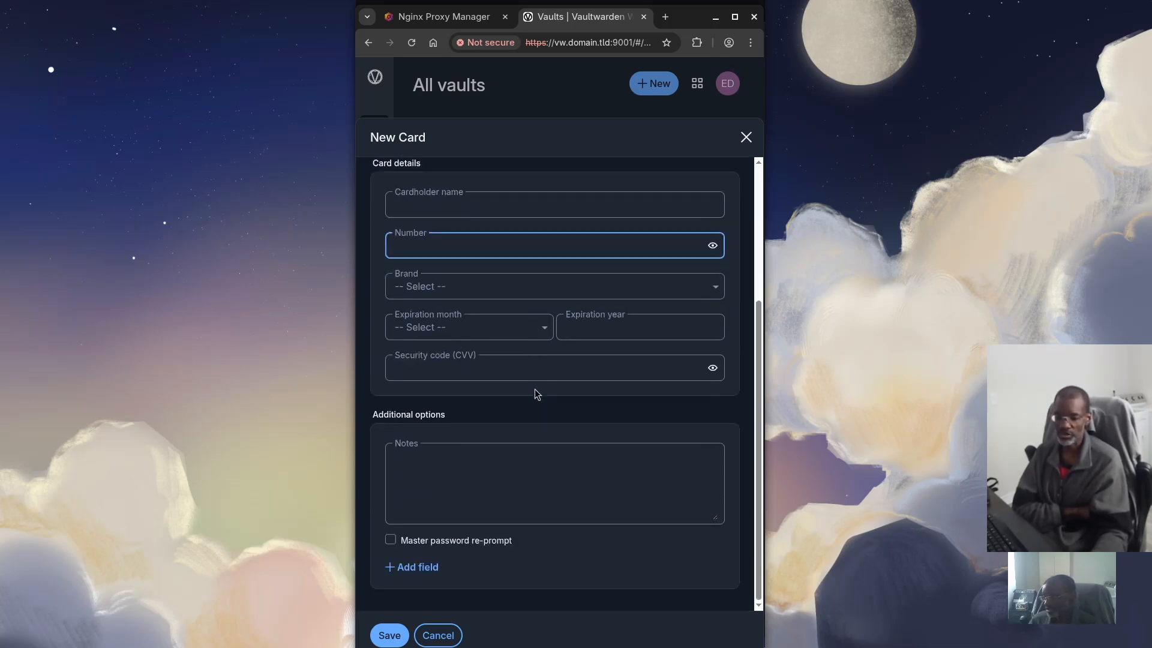
scroll(537, 396, "up", 1)
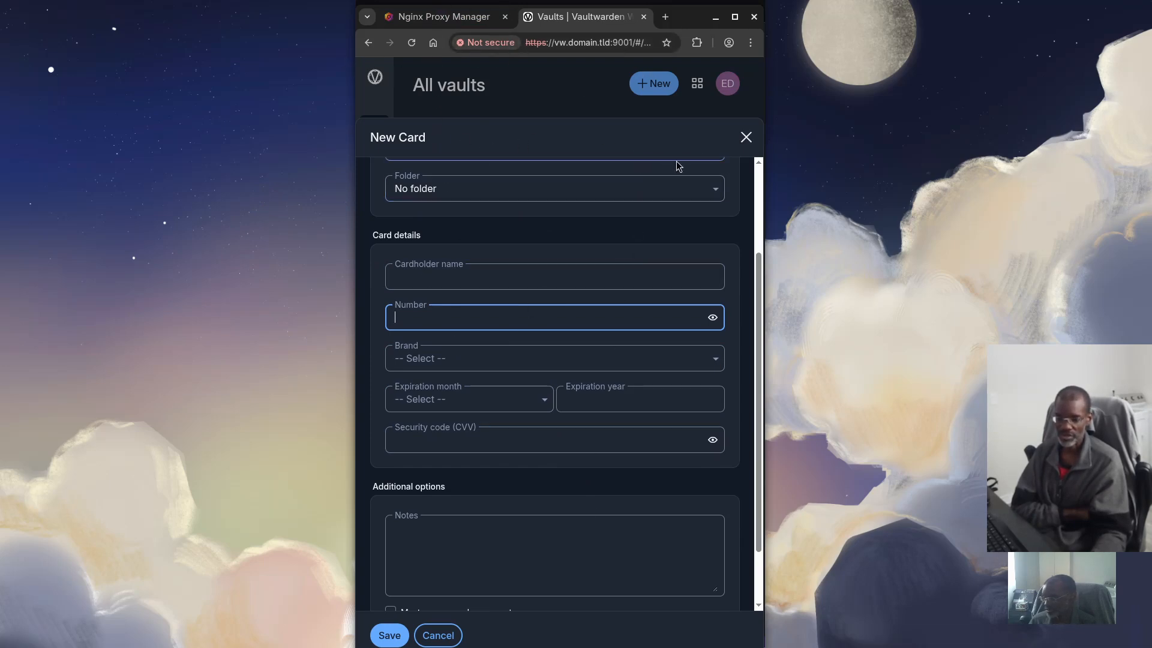
Discard the new card unsaved, filter to Note items, and start a blank secure note
left_click(746, 139)
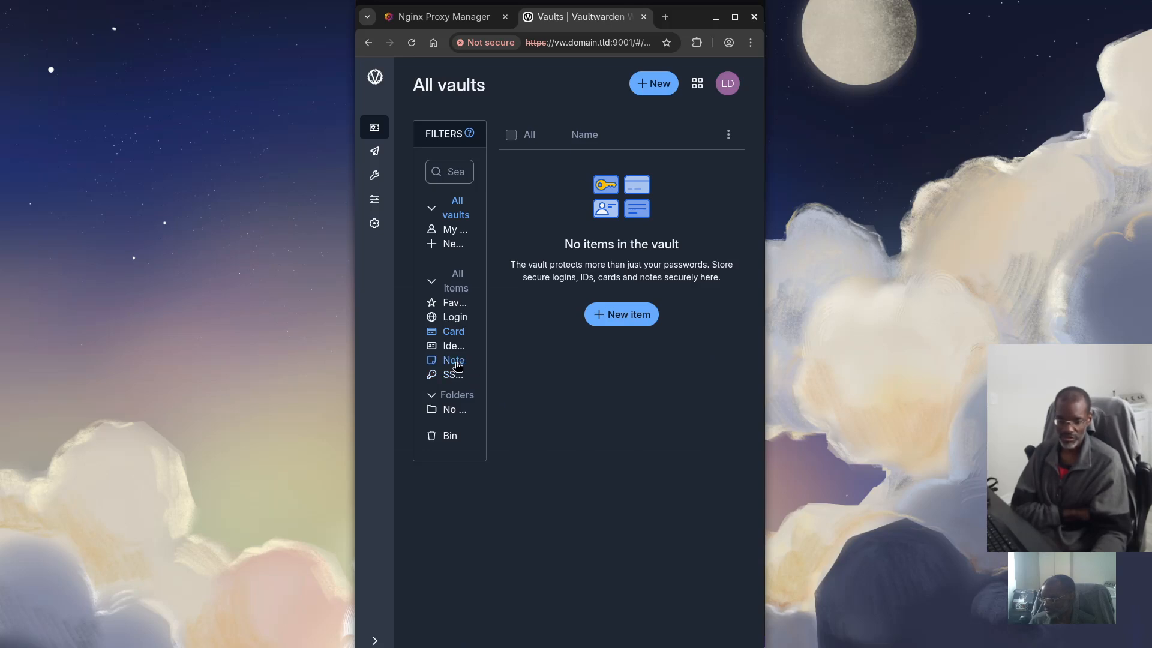
left_click(457, 364)
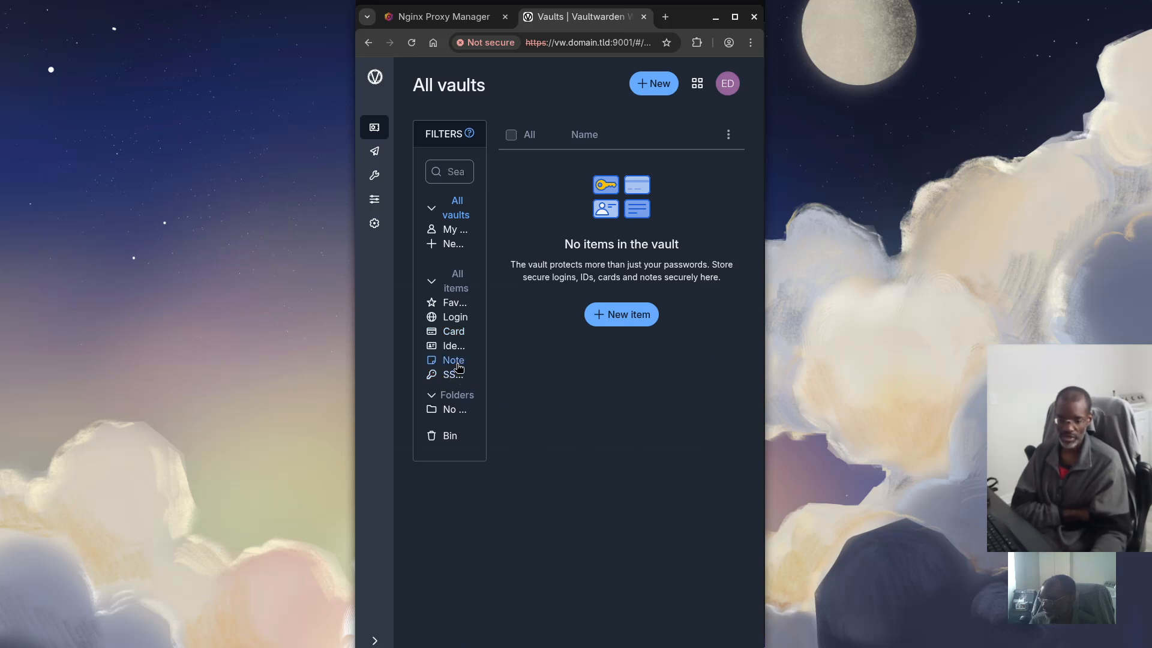
left_click(618, 315)
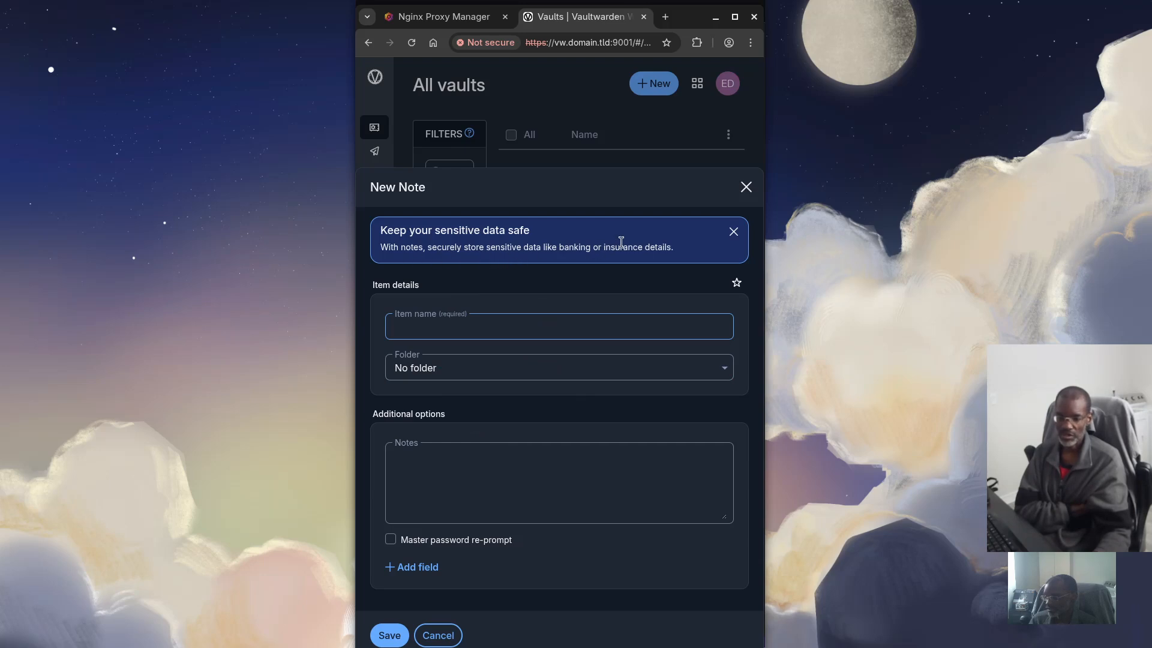
Close the new note without saving and filter the vault to SSH key items
left_click(528, 445)
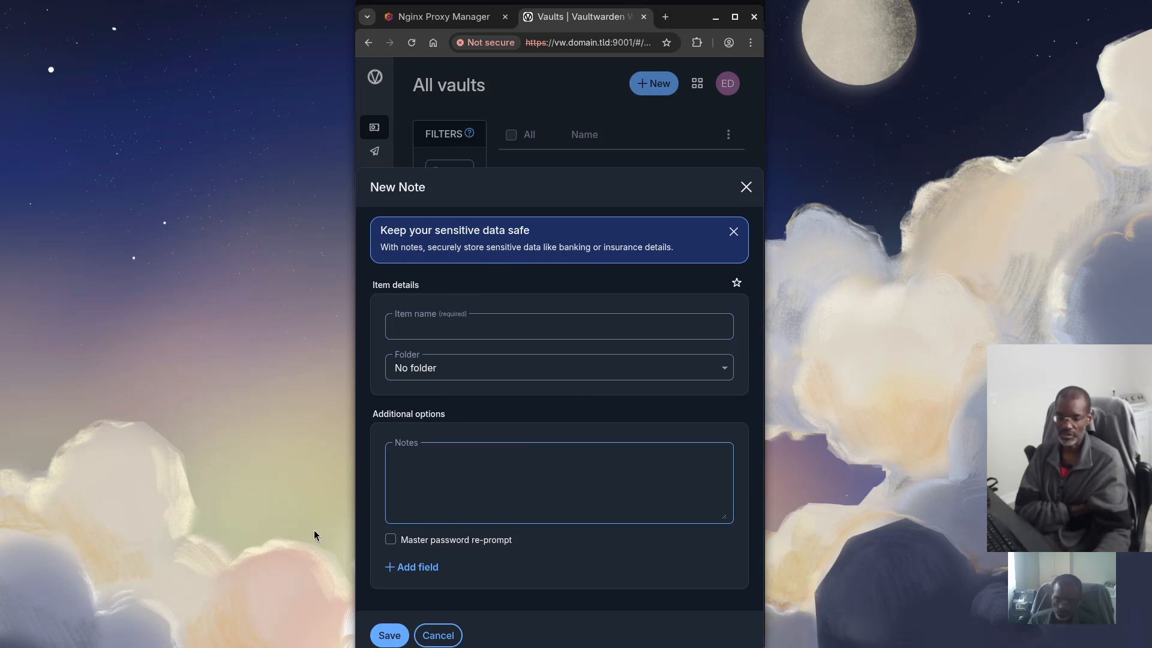
left_click(746, 188)
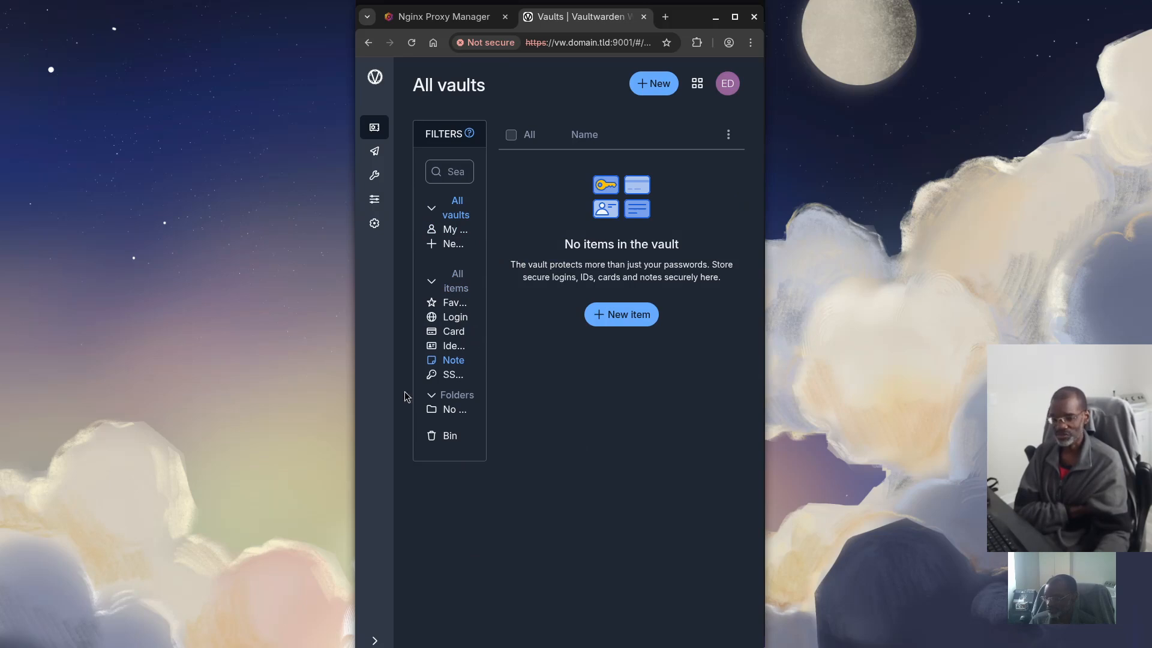
left_click(458, 380)
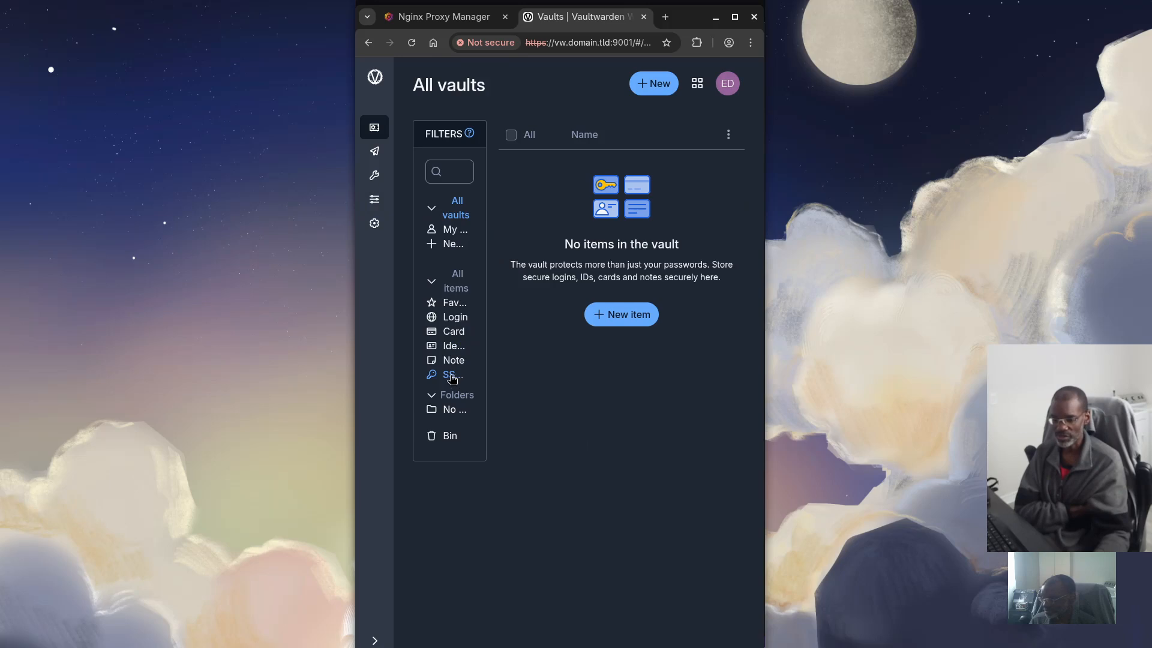
left_click(623, 314)
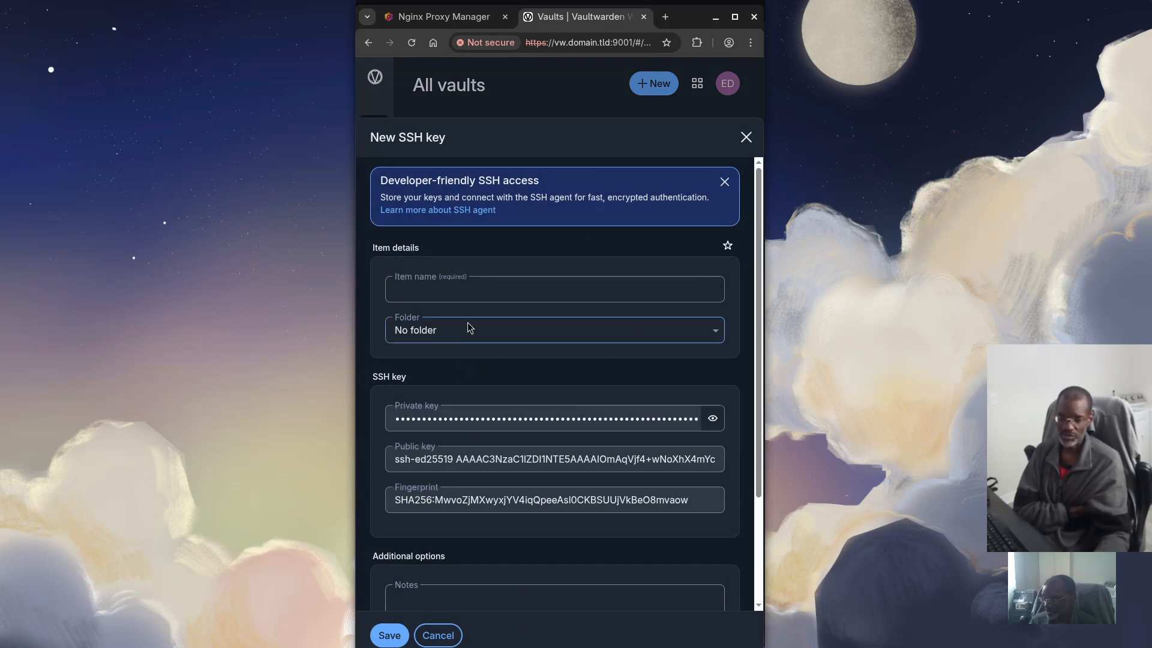
scroll(524, 576, "down", 3)
scroll(518, 573, "up", 3)
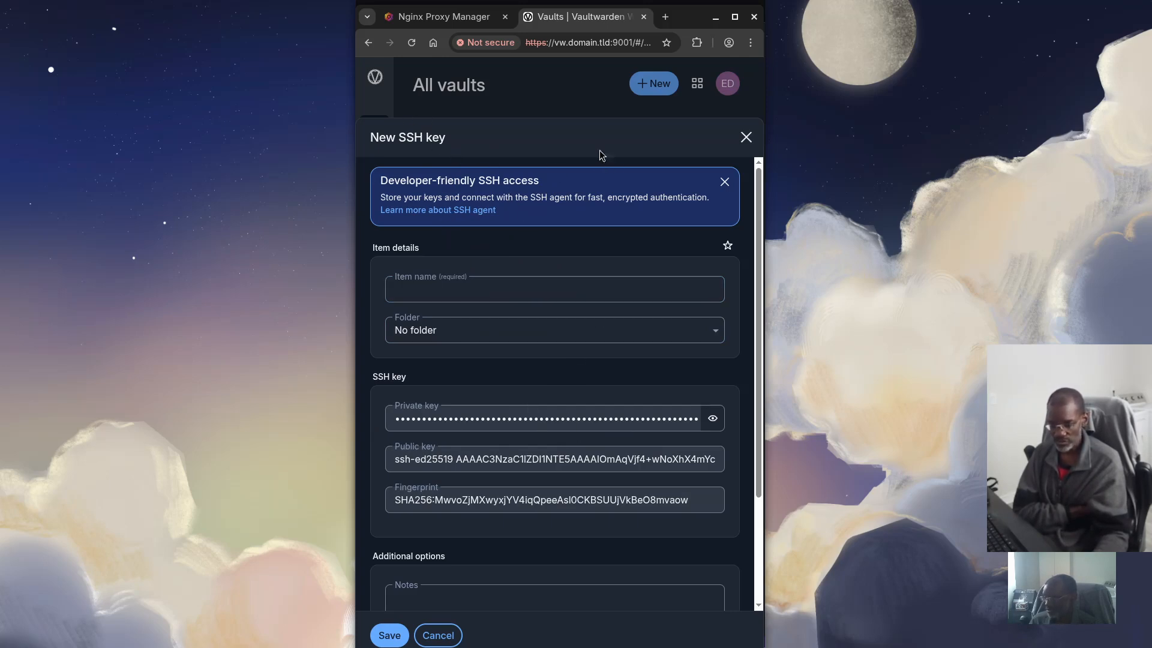
left_click(745, 137)
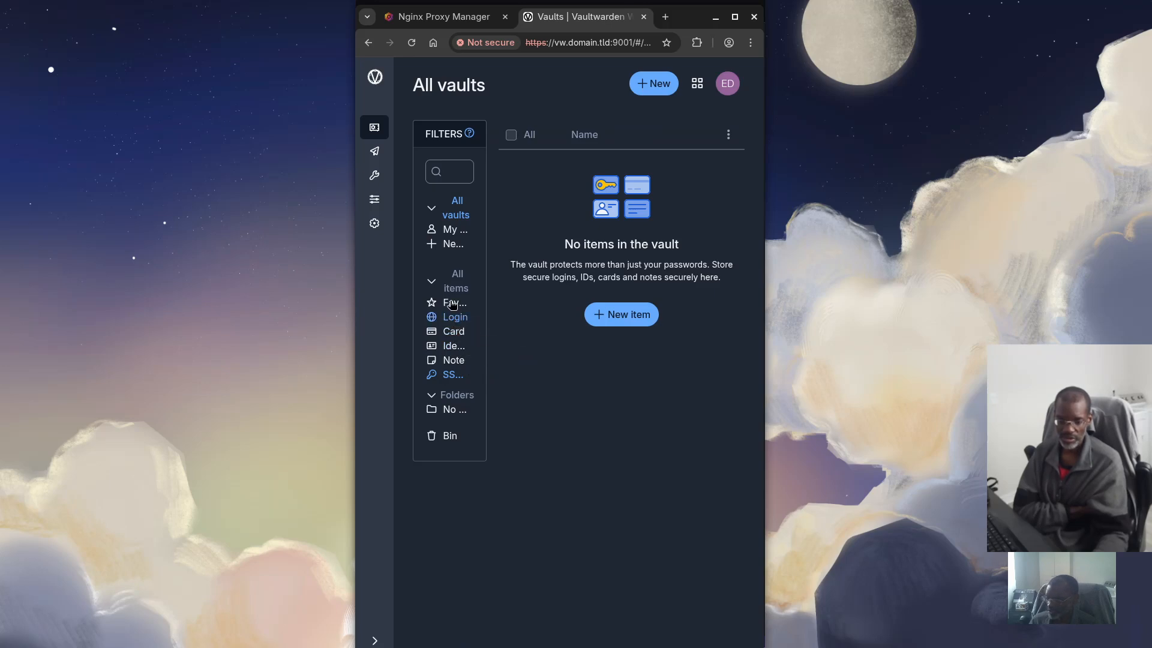
Go to the Send page and bring up the Text or File choice for a new Send
left_click(377, 153)
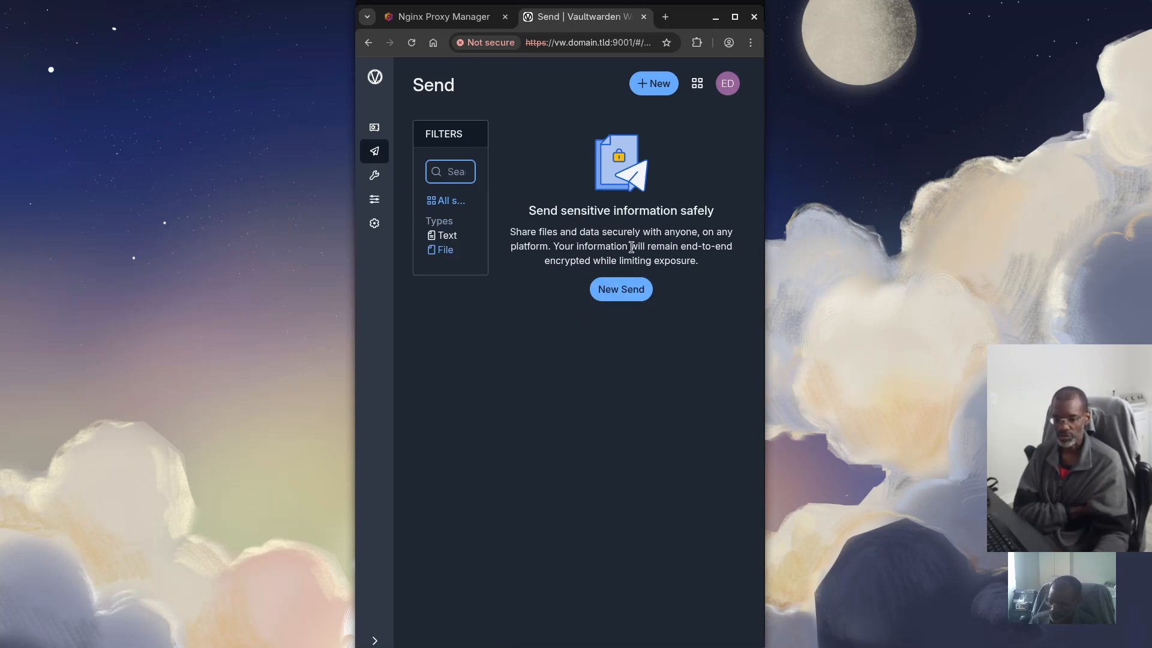
left_click(621, 290)
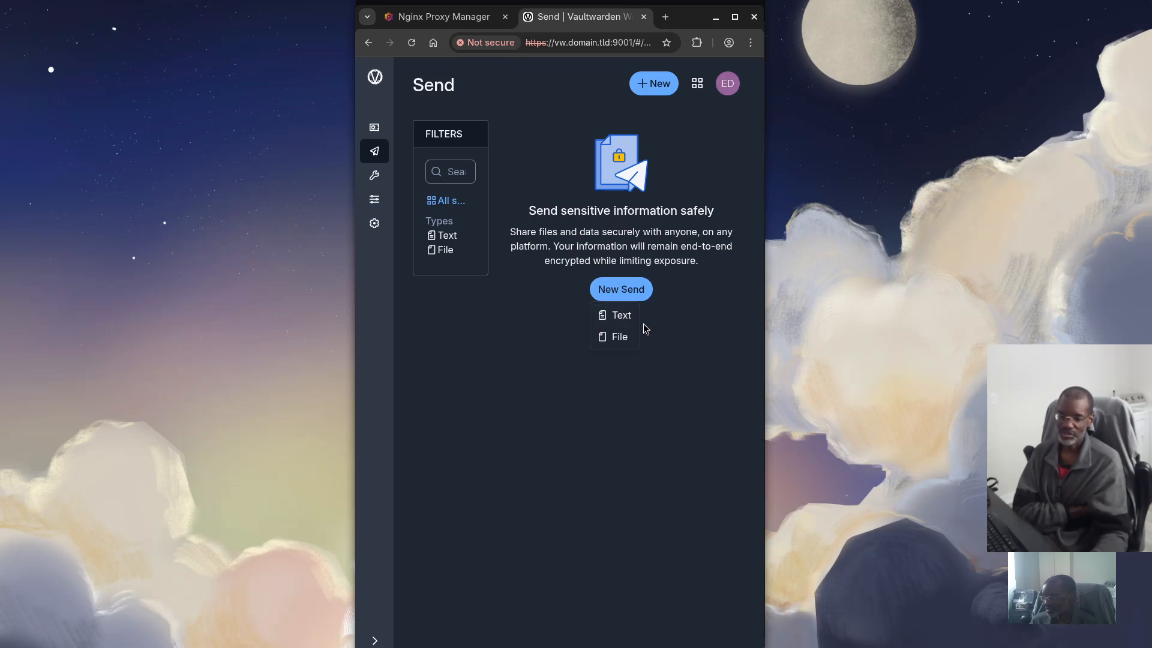
left_click(621, 314)
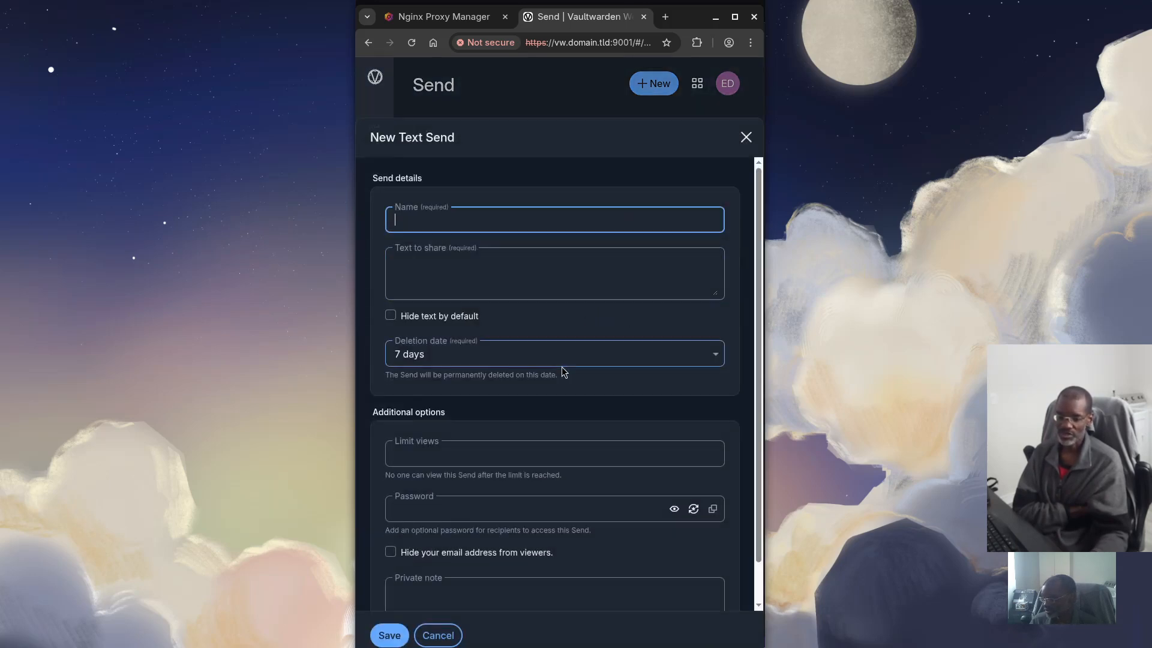
scroll(562, 366, "down", 1)
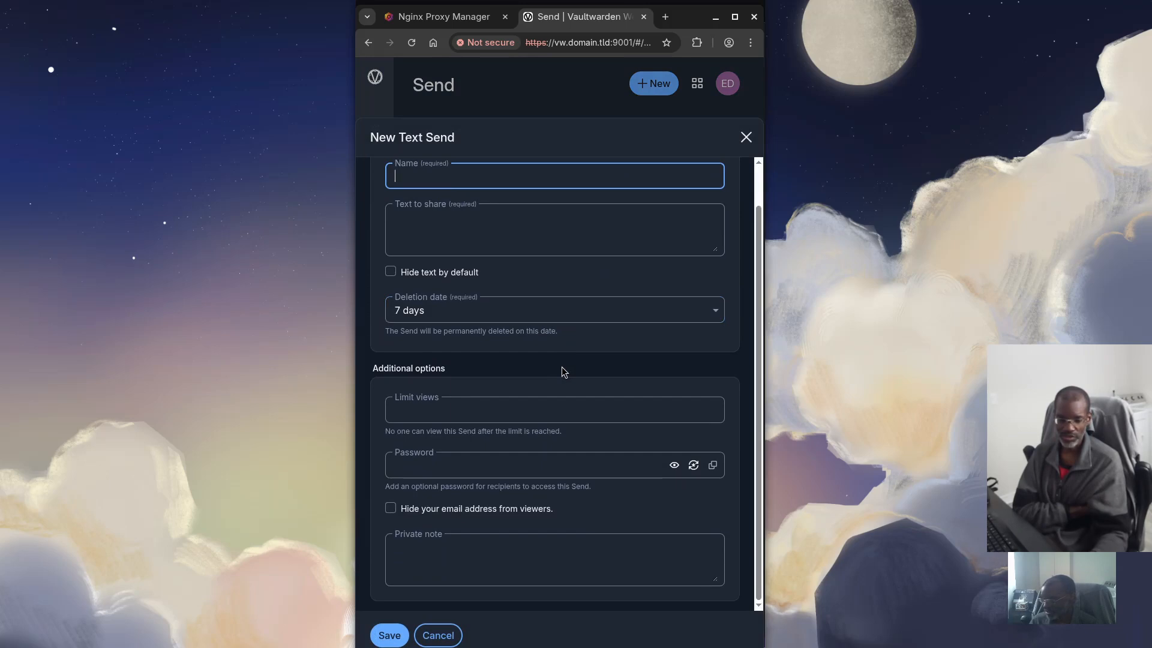
scroll(562, 365, "up", 1)
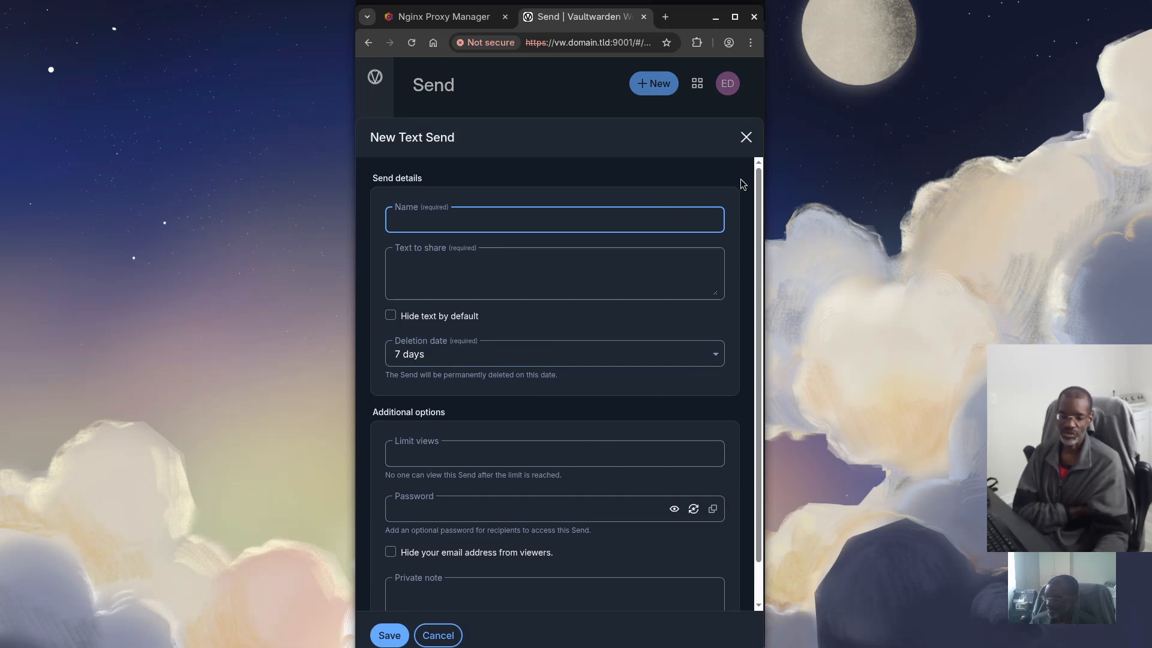
left_click(747, 137)
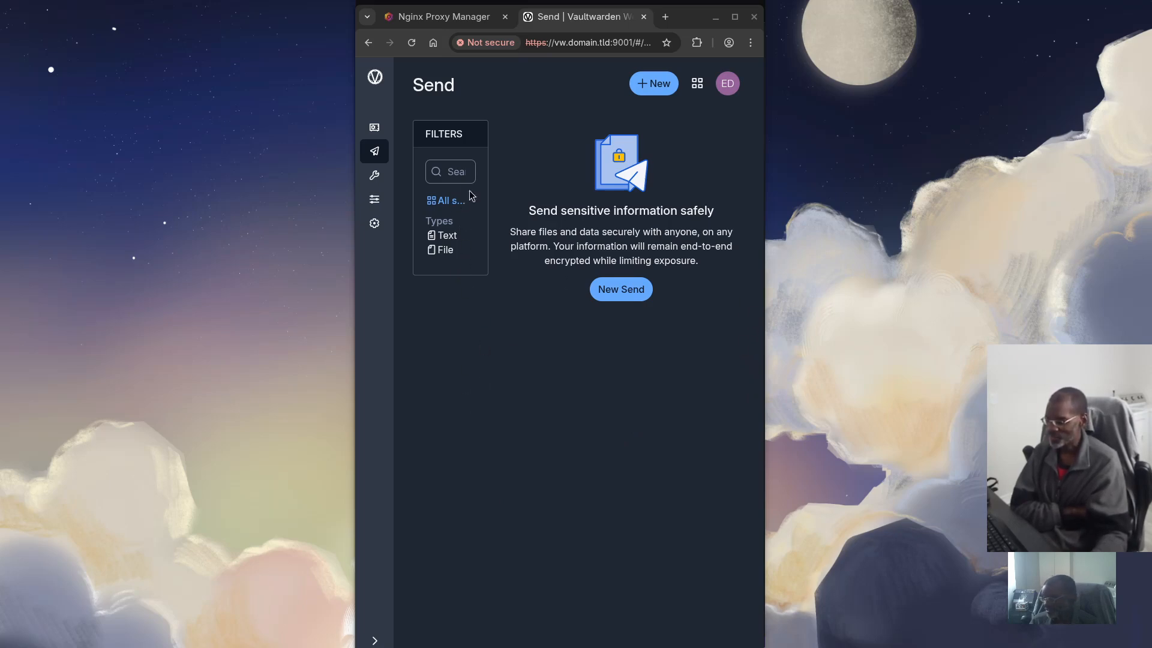
Try the Generator's Username option instead of a password, then go to the Reports page
left_click(383, 180)
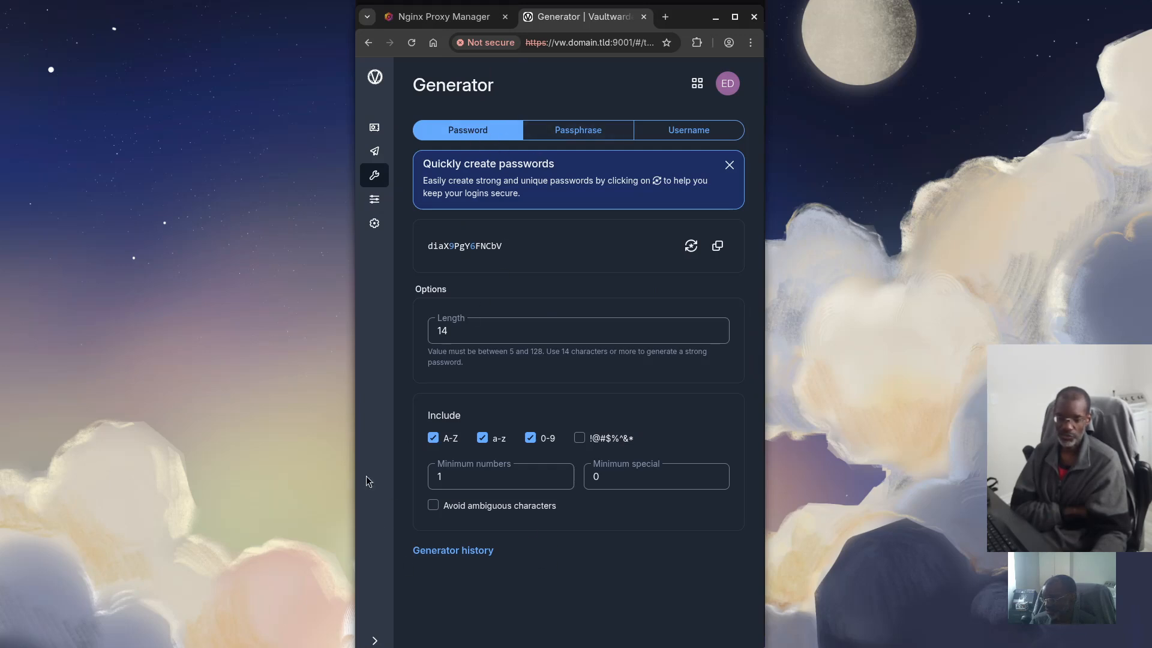
left_click(451, 469)
left_click(417, 444)
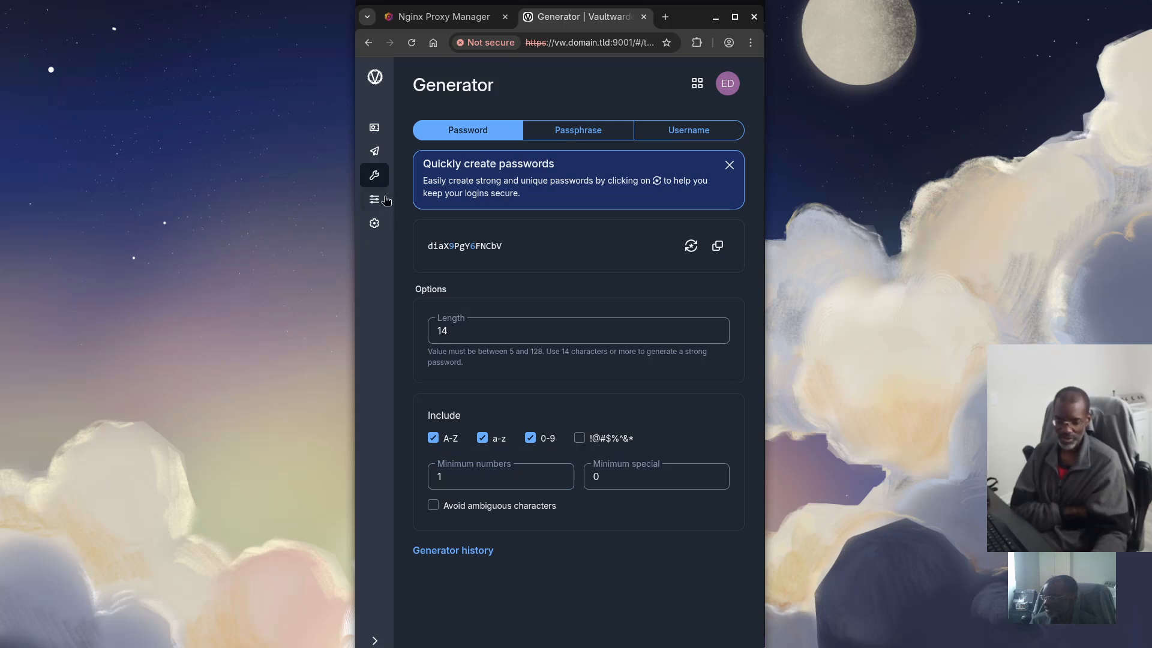
left_click(681, 132)
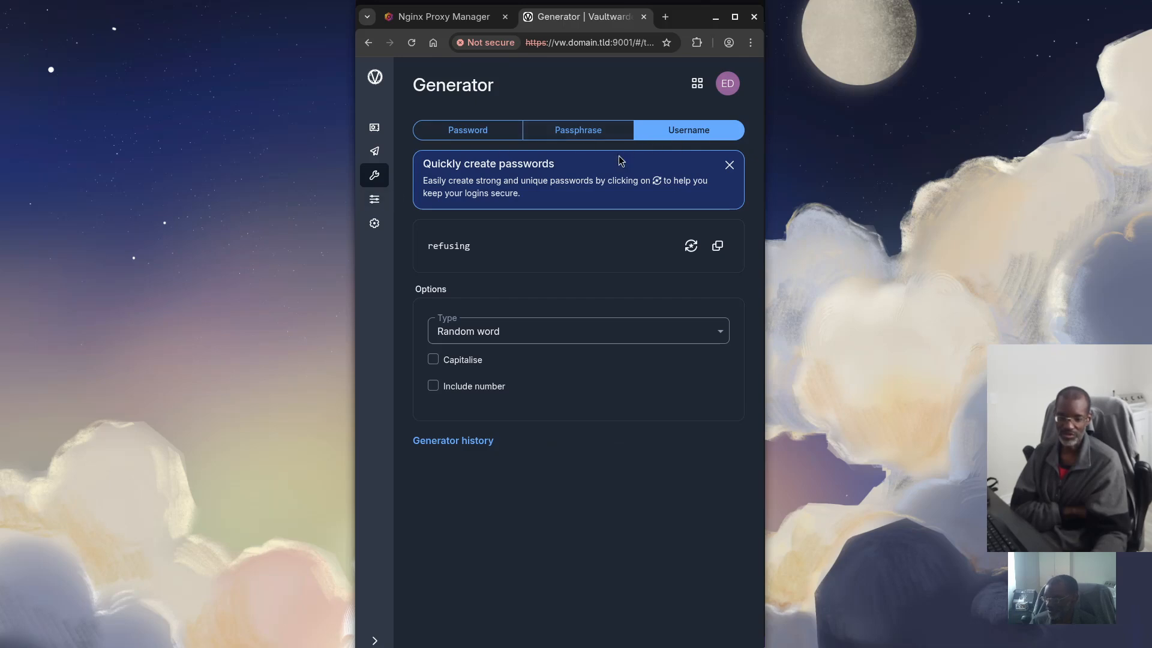
left_click(374, 210)
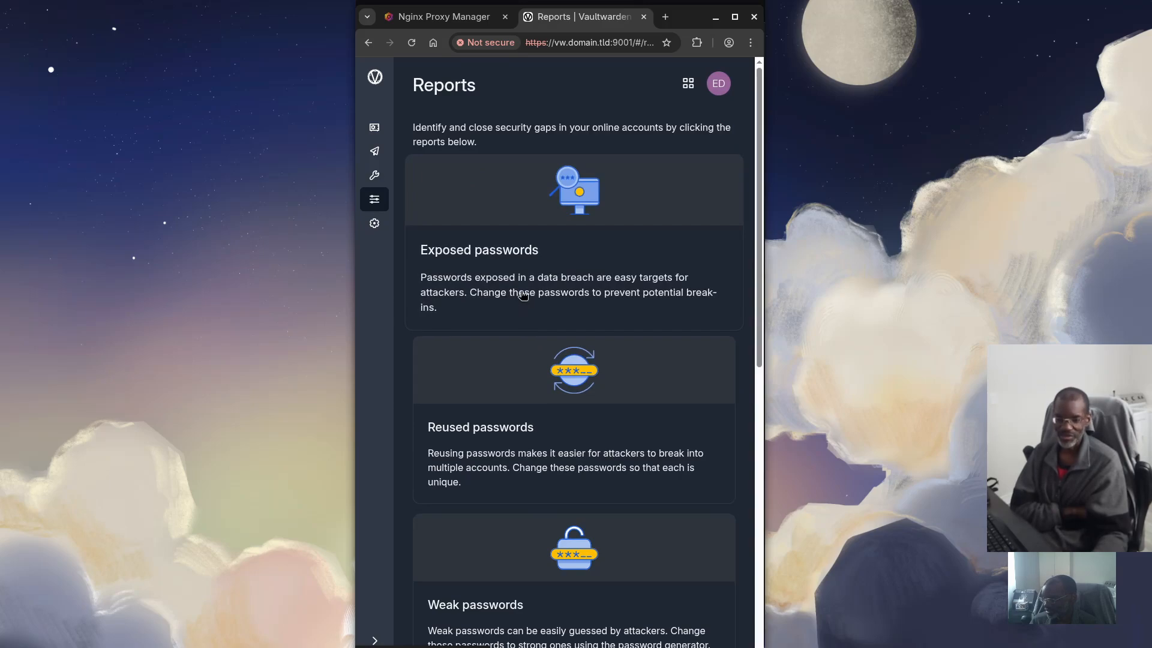
Scroll through the Exposed, Reused and Weak passwords reports
scroll(516, 336, "down", 3)
scroll(520, 353, "down", 3)
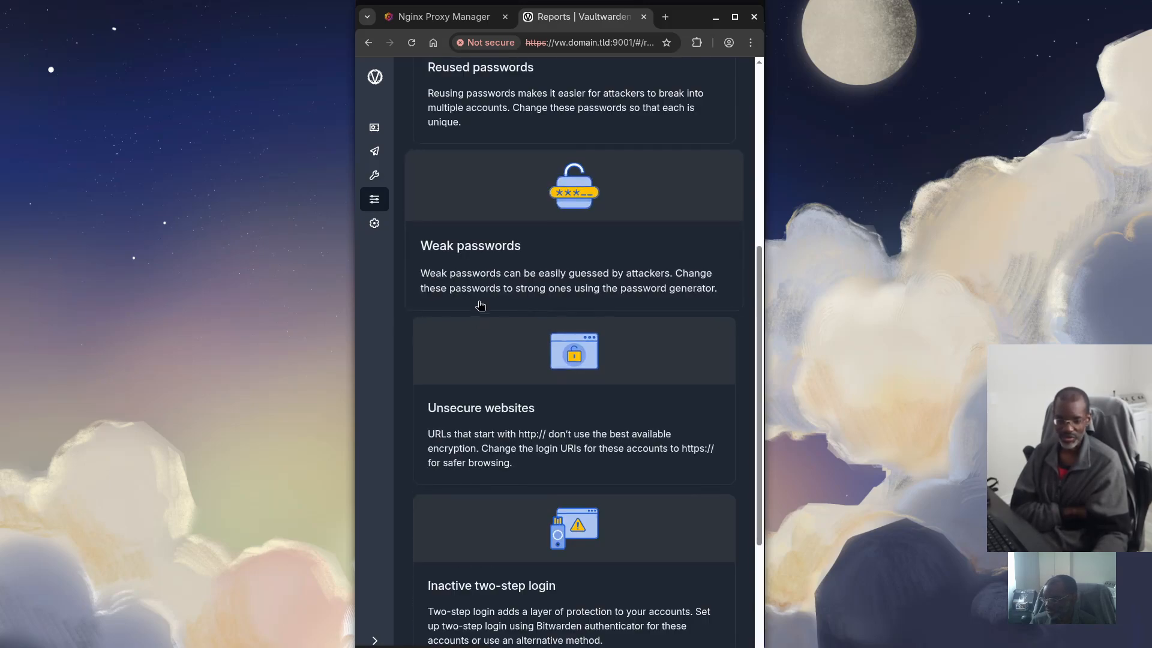
scroll(478, 301, "down", 3)
scroll(418, 384, "up", 2)
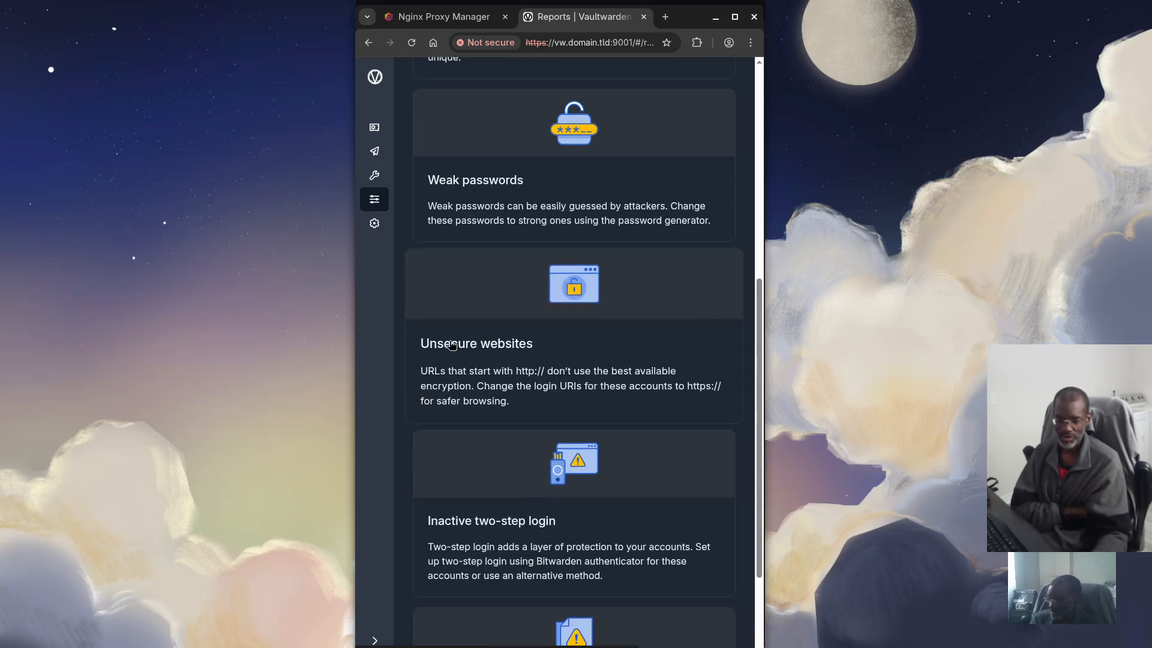
scroll(487, 334, "down", 2)
scroll(473, 327, "up", 1)
scroll(473, 327, "up", 5)
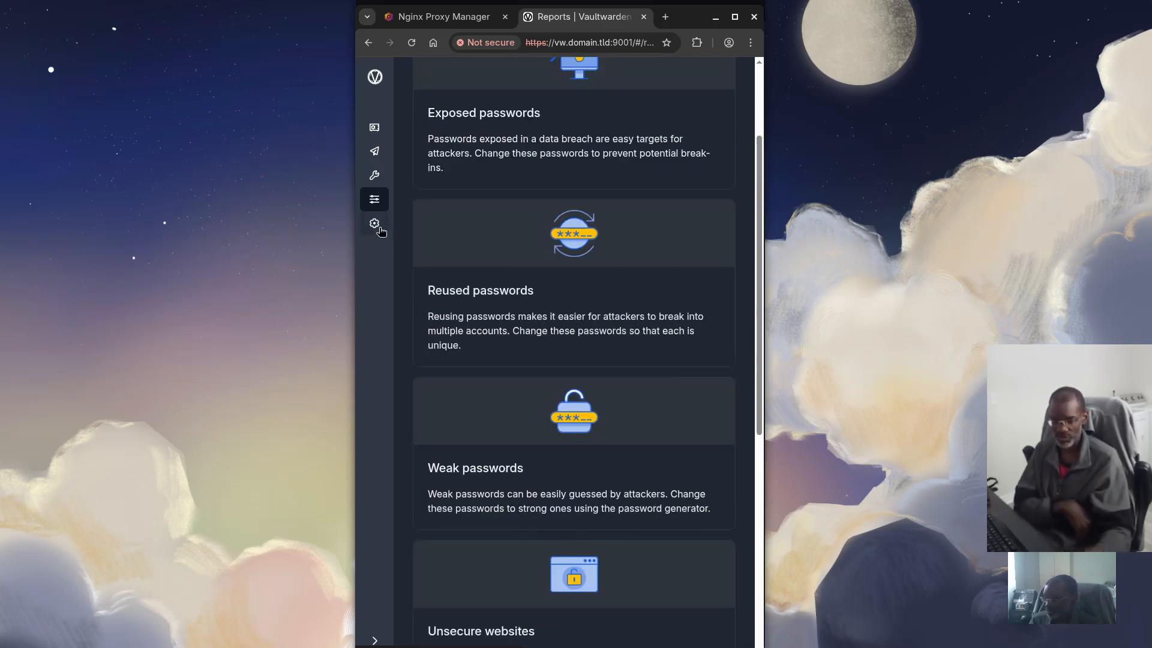
Review the My account settings, then switch back to the Password Manager vault list
left_click(374, 223)
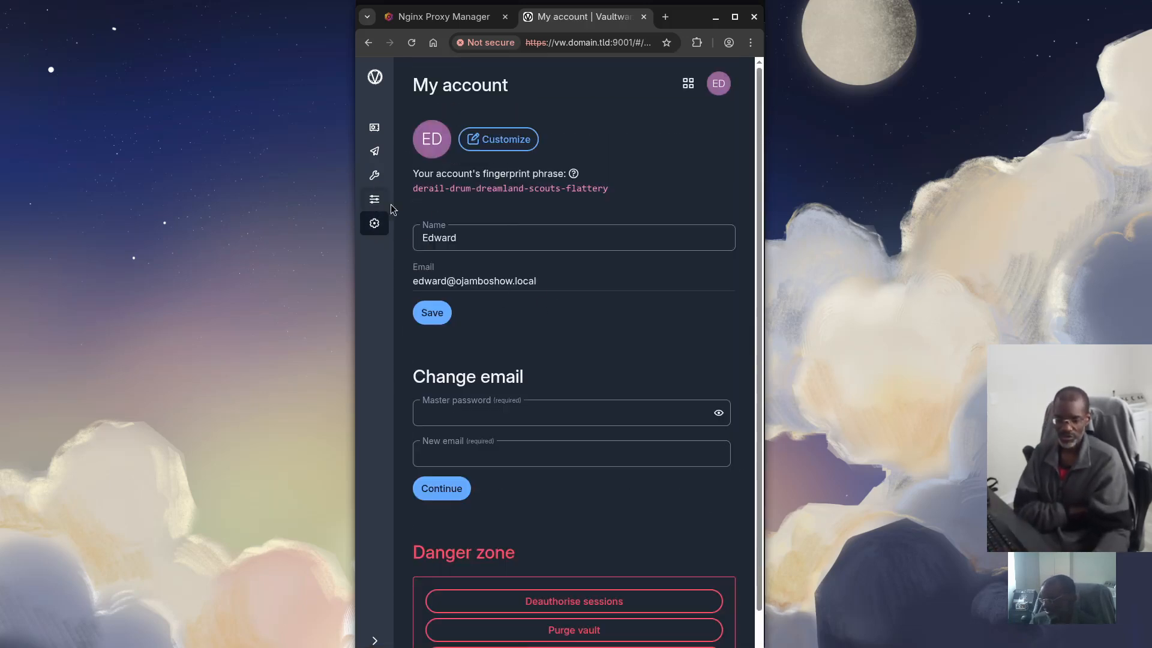
scroll(540, 231, "down", 1)
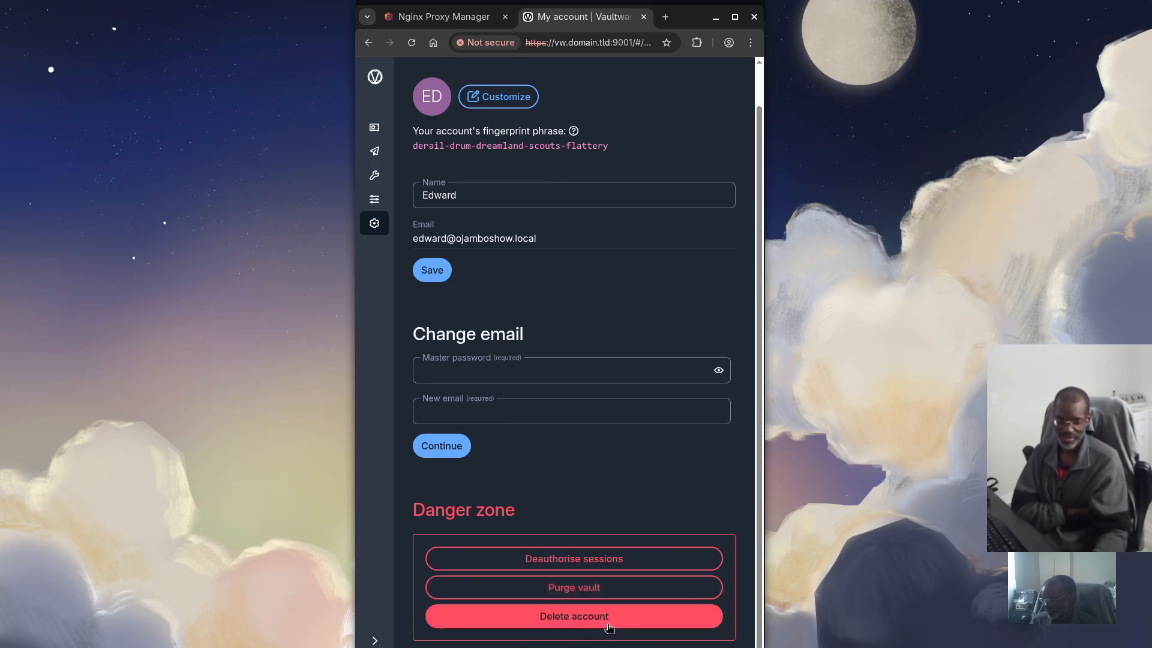
scroll(600, 387, "up", 1)
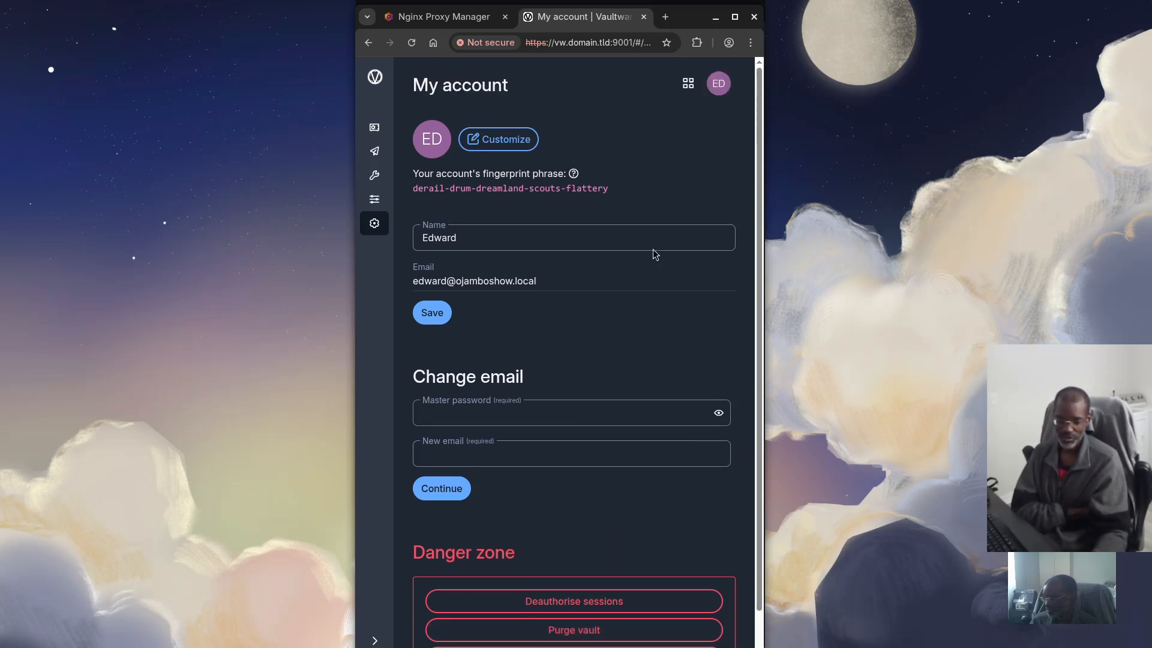
left_click(688, 85)
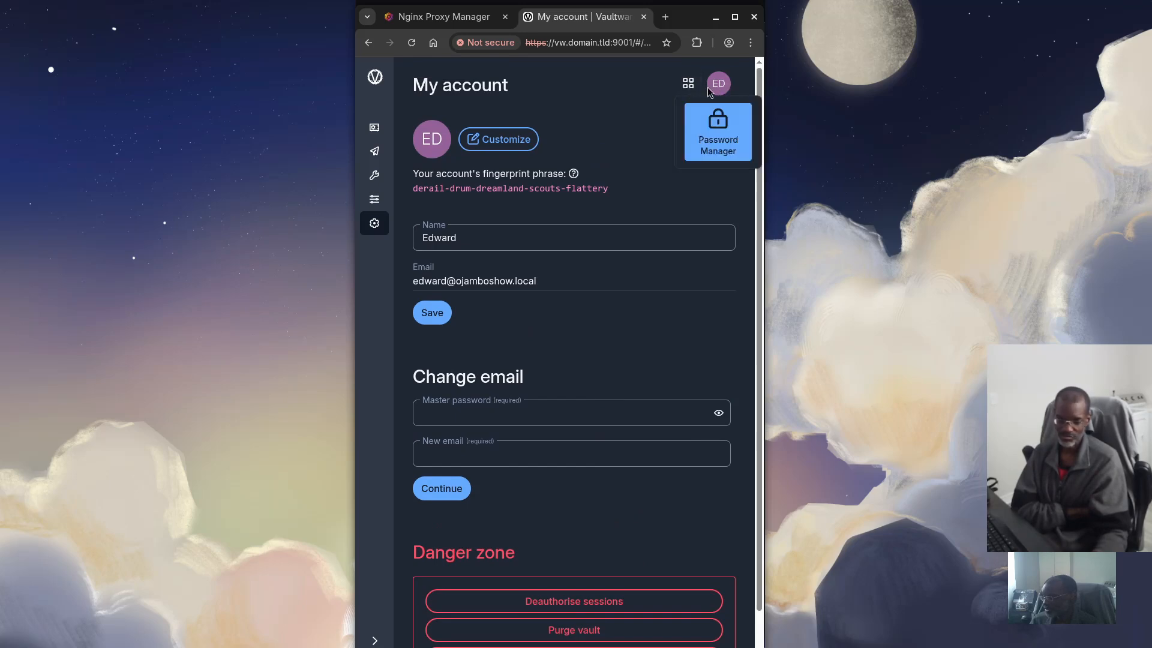
left_click(706, 140)
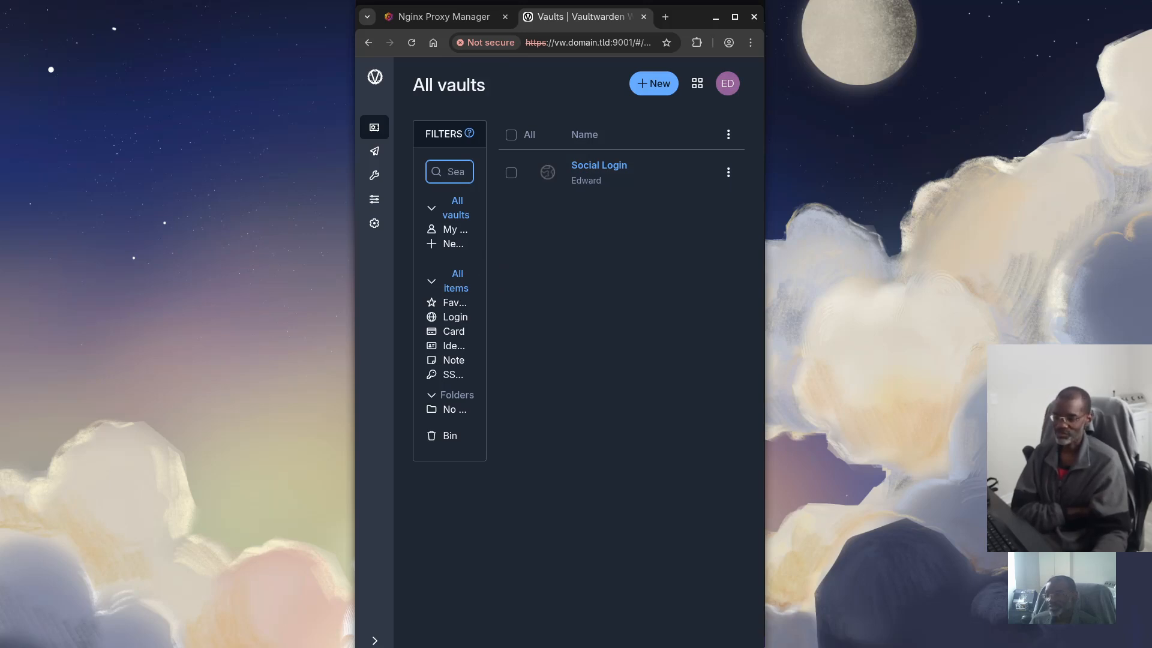
Bring the Zettlr notes forward at the self-signed certificate openssl command and deselect it
left_click_drag(0, 4, 592, 14)
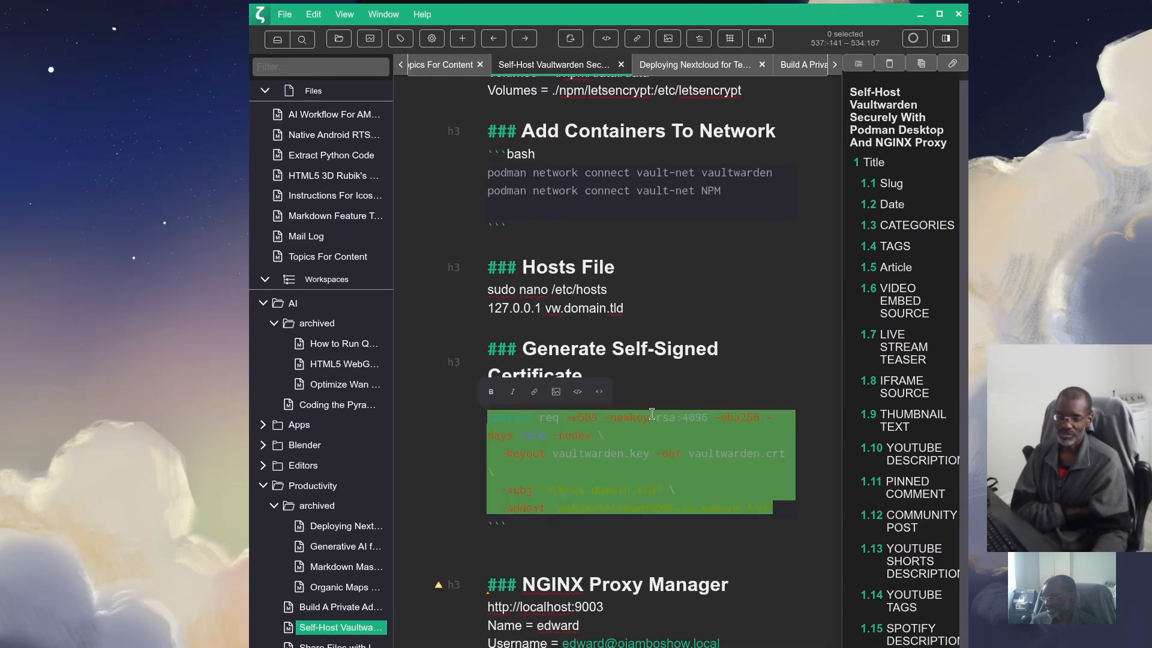
left_click(709, 393)
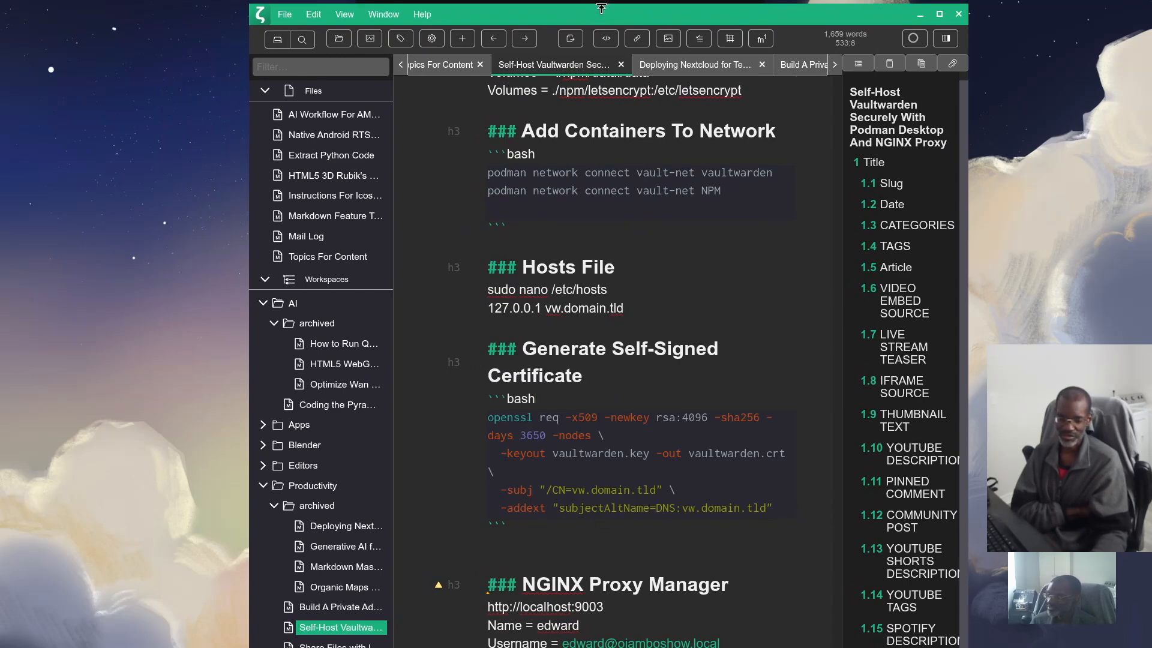
Move the Zettlr window aside and bring the Vaultwarden browser window back to the front
left_click_drag(617, 17, 0, 0)
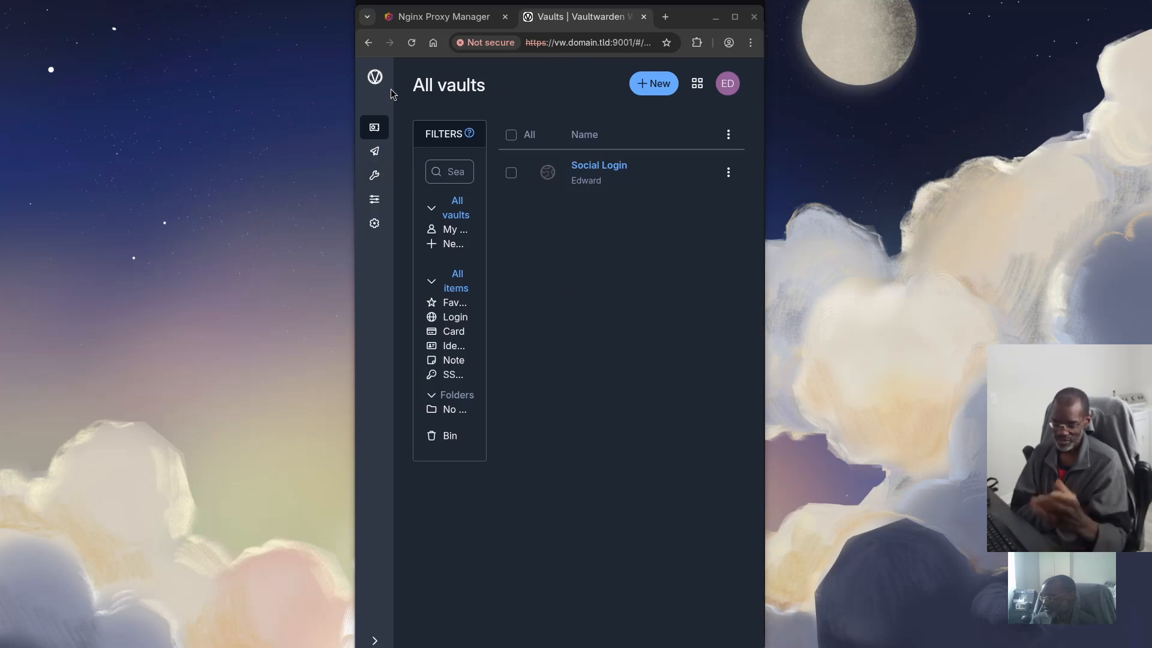
left_click(375, 79)
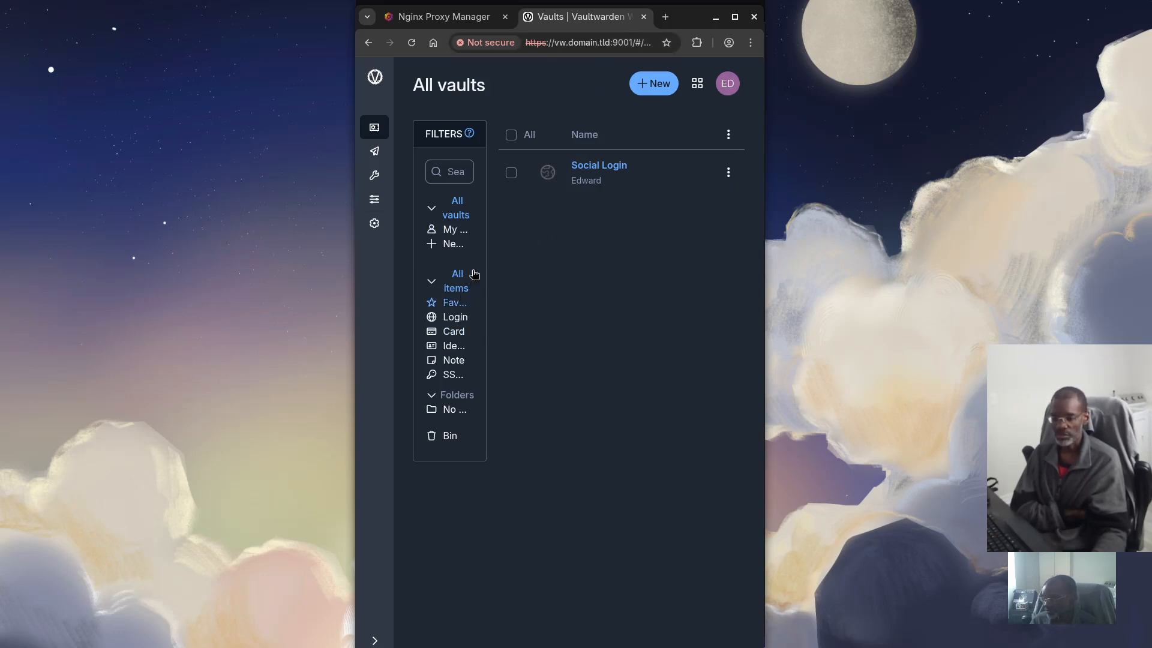
Open the Social Login entry to view its username, website and 'Login to fancy website' note
left_click(602, 167)
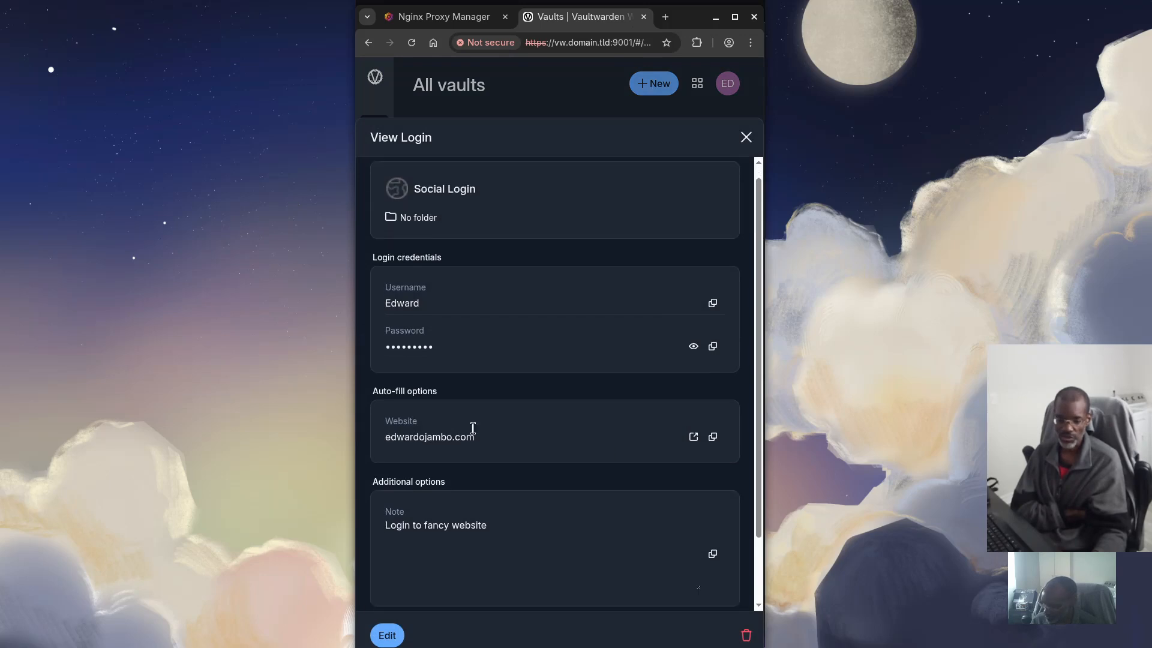
scroll(471, 429, "down", 2)
scroll(447, 387, "up", 2)
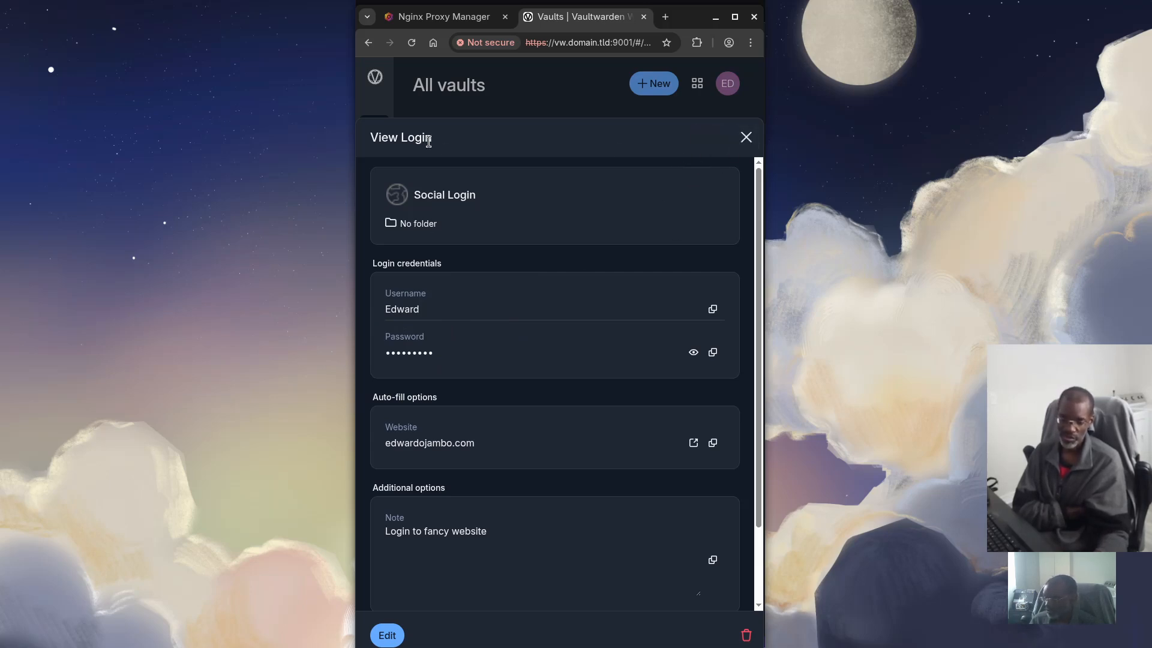
Close the Social Login details, filter the vault to notes only, and start a new note
left_click(746, 137)
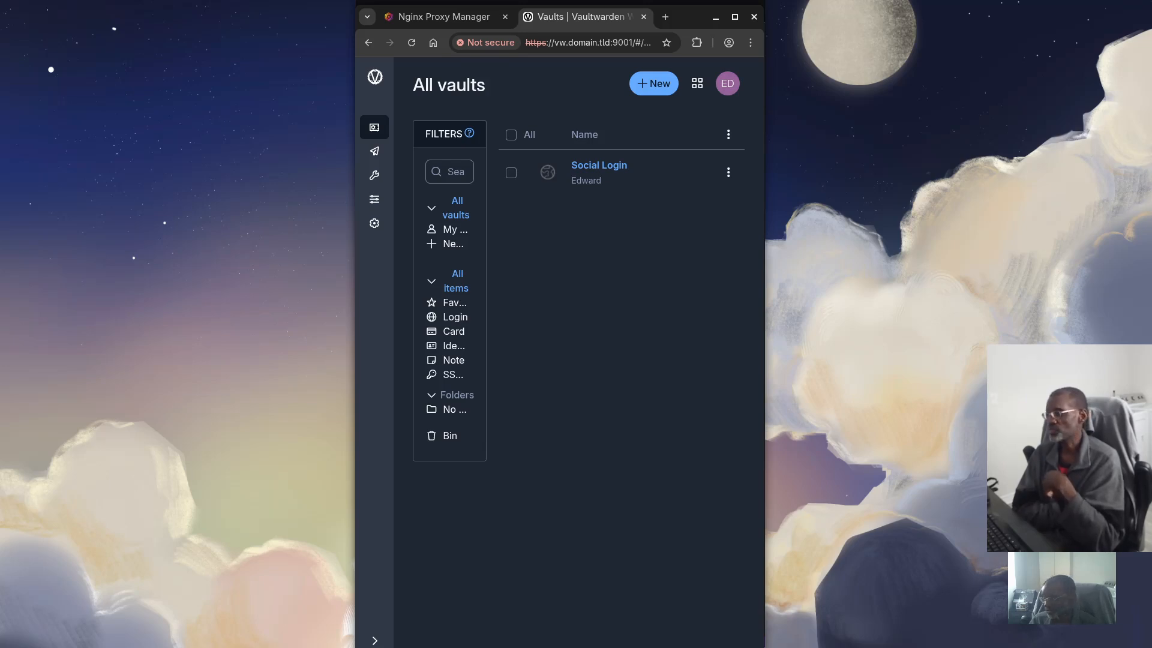
left_click(463, 361)
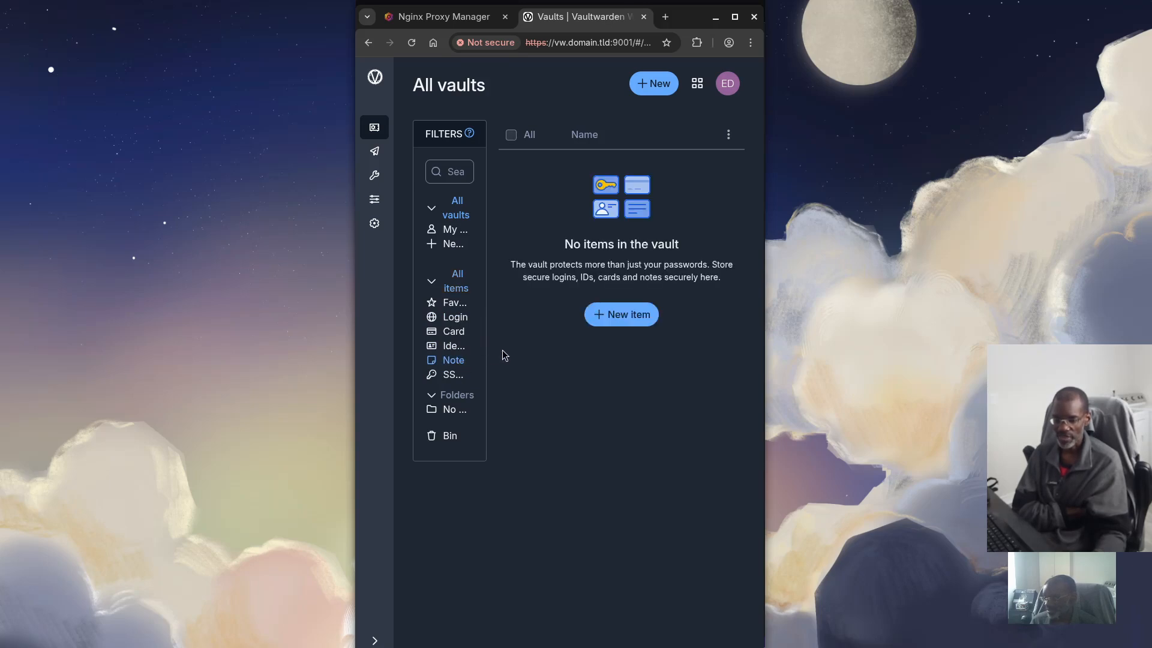
left_click(625, 307)
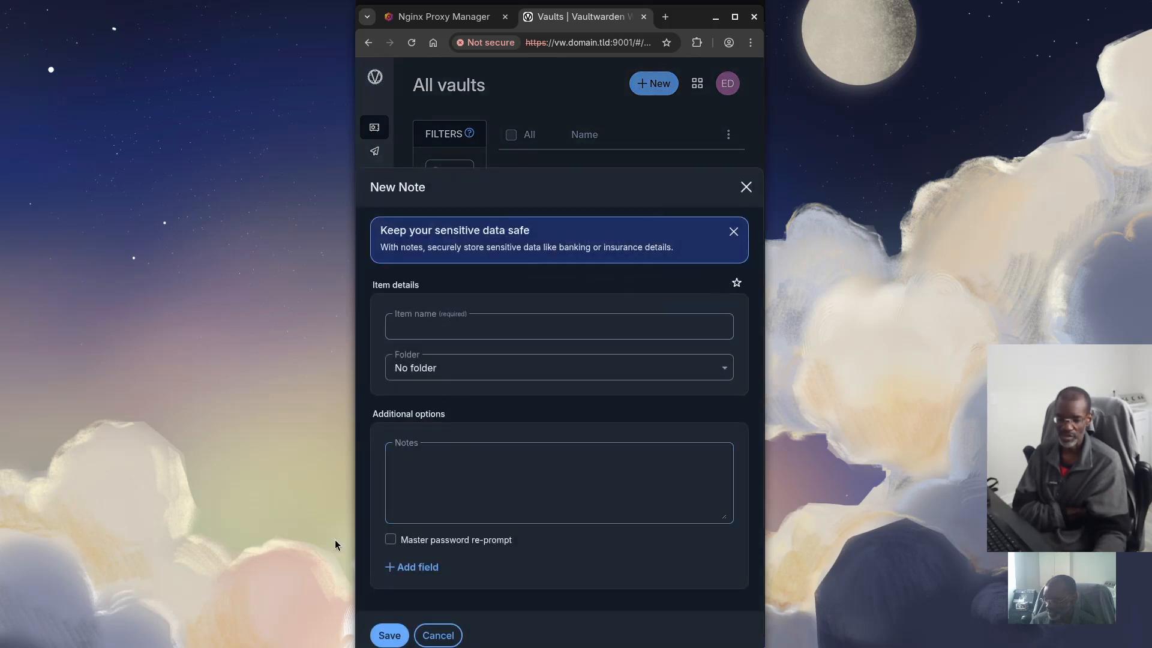
Enter a one-line JSON pair of a username and its secret value in the note's Notes field
left_click(409, 471)
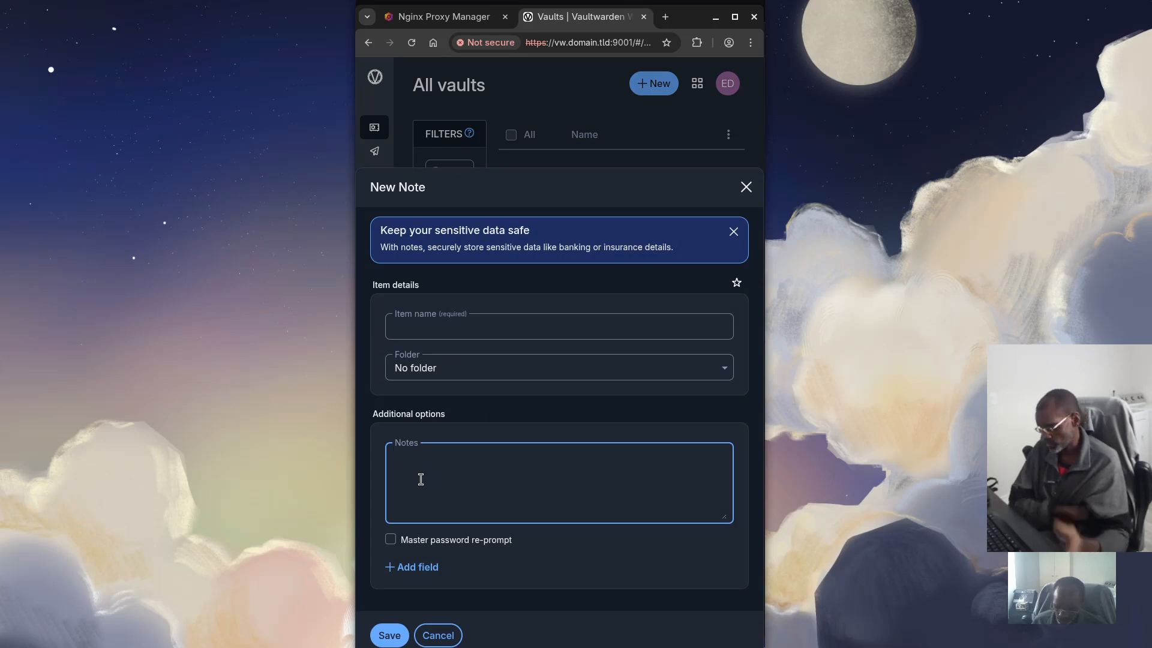
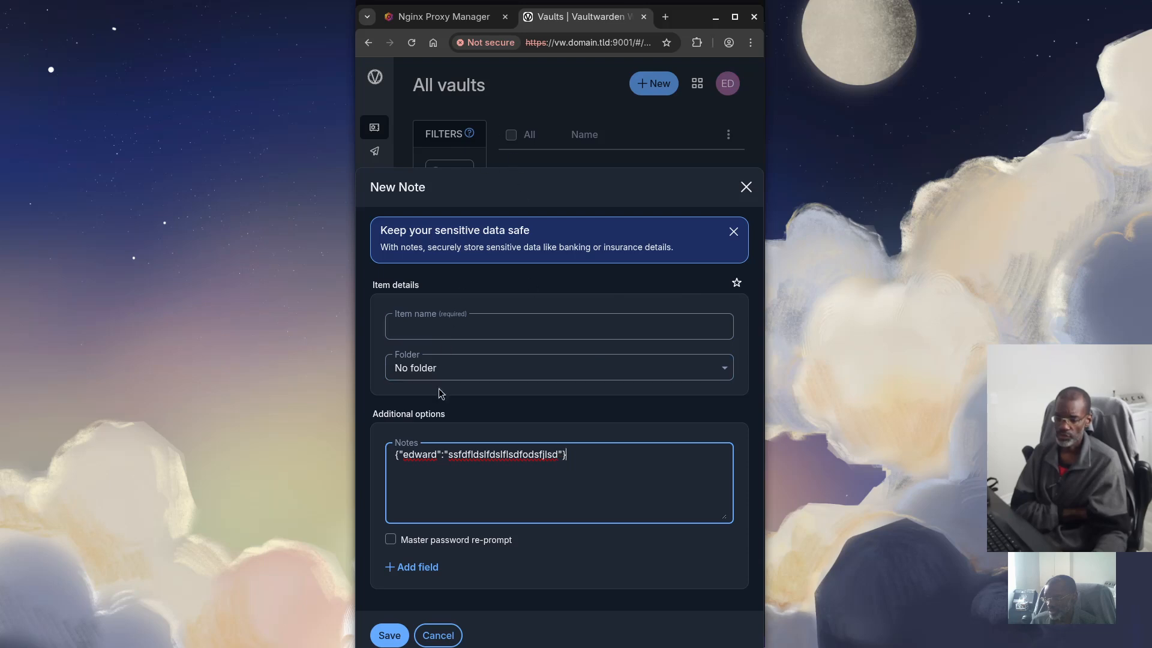
Select the entire JSON line in the notes, then discard the new note unsaved
left_click_drag(578, 460, 370, 454)
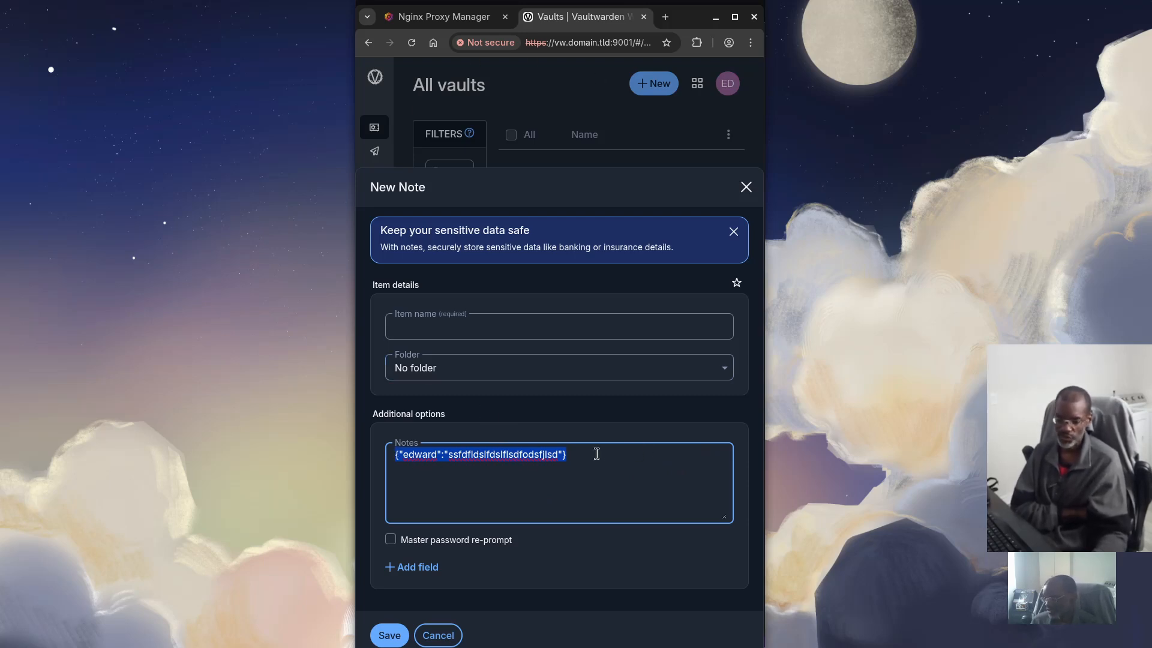
left_click(747, 187)
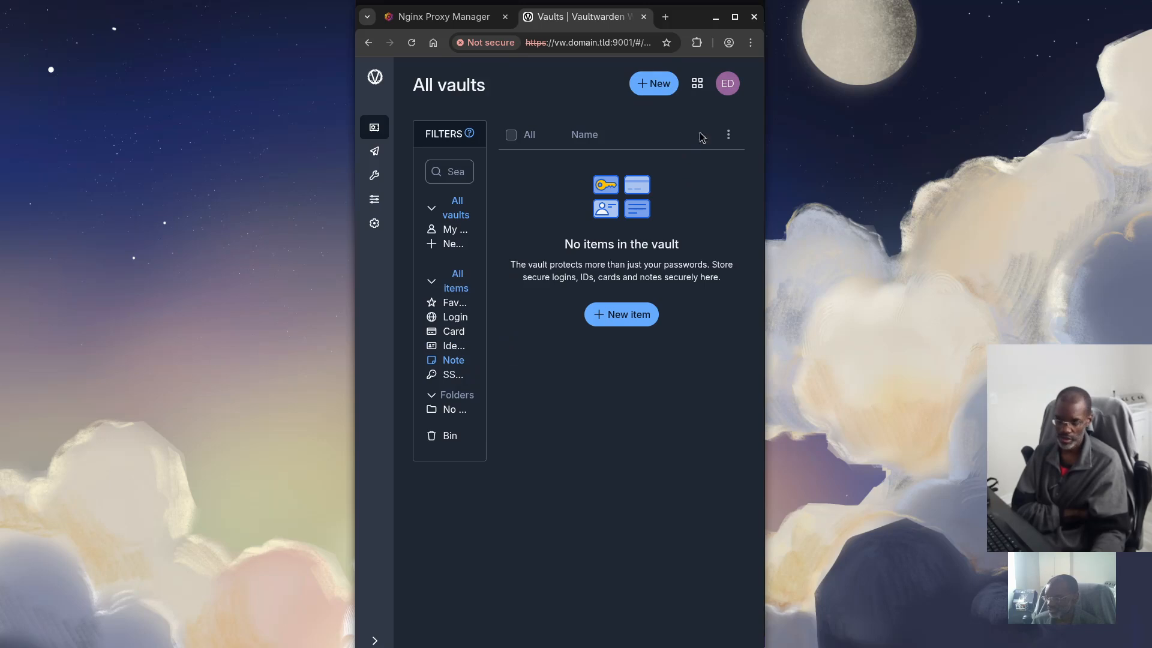
left_click(750, 47)
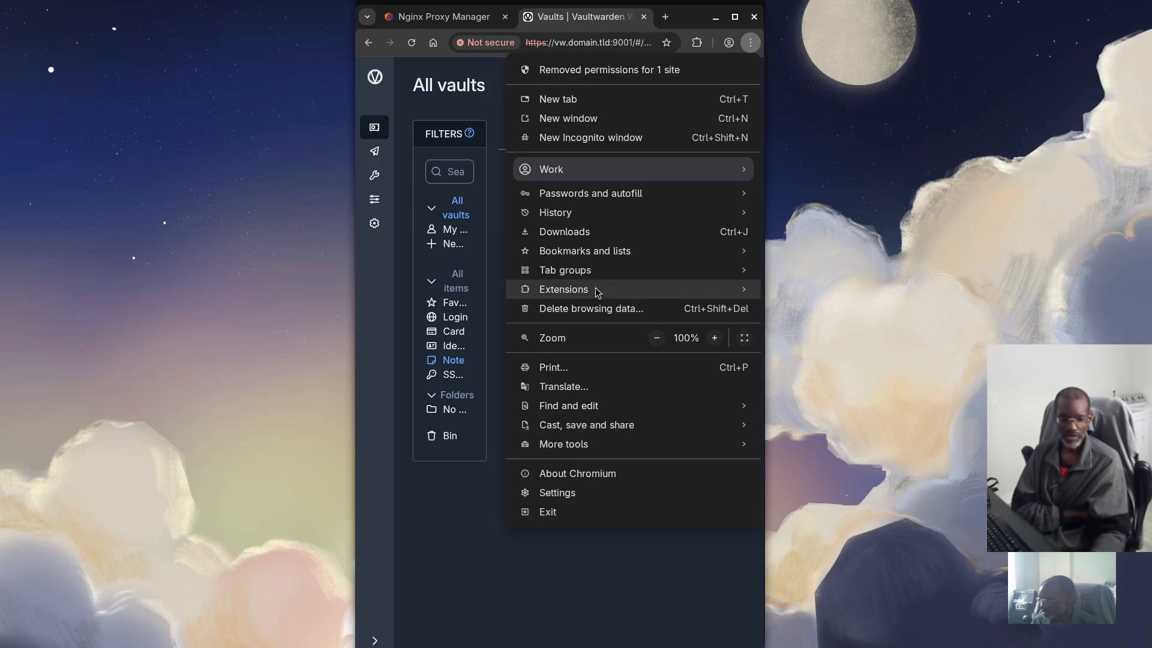
mouse_move(596, 292)
left_click(804, 295)
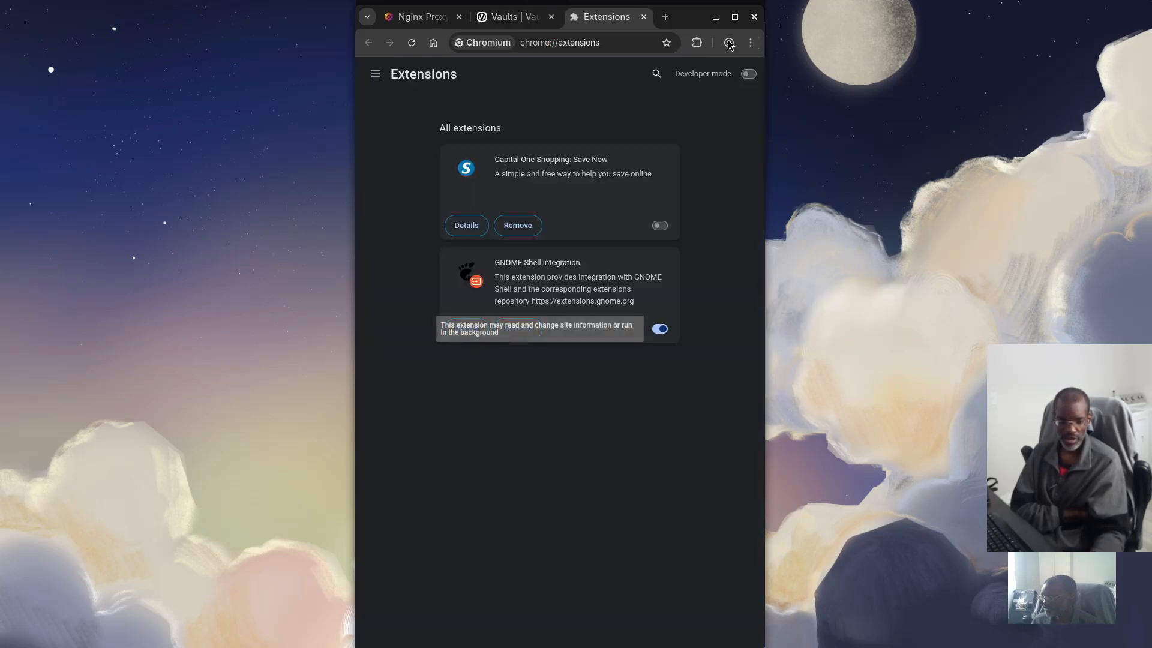
left_click(644, 17)
left_click(724, 85)
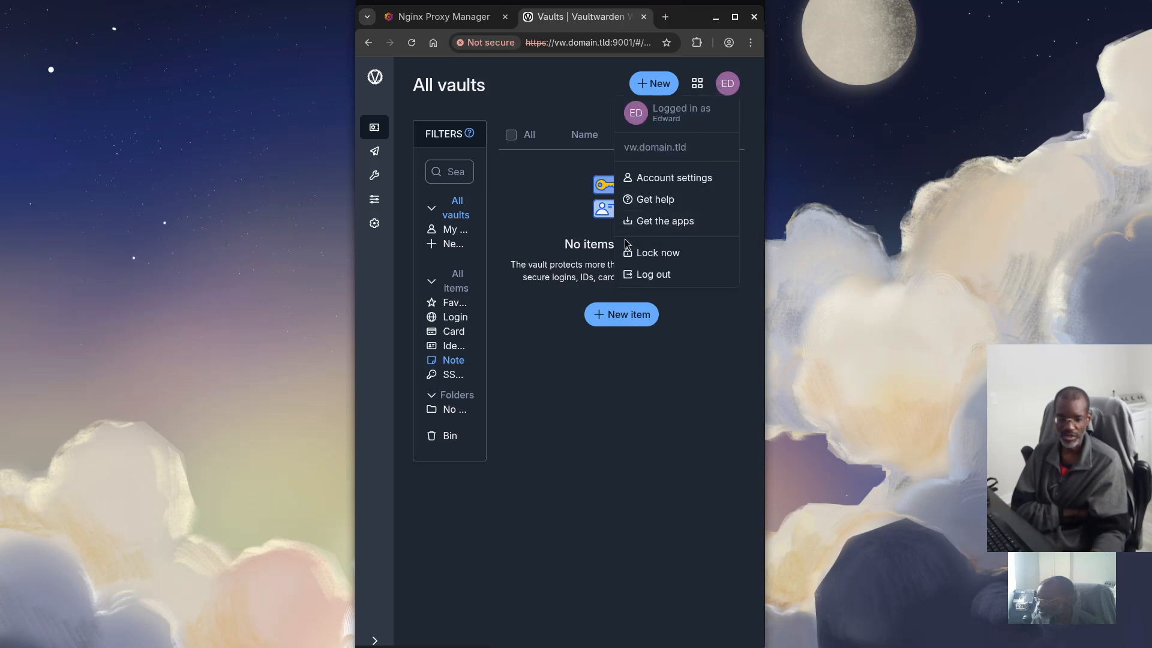
left_click(386, 227)
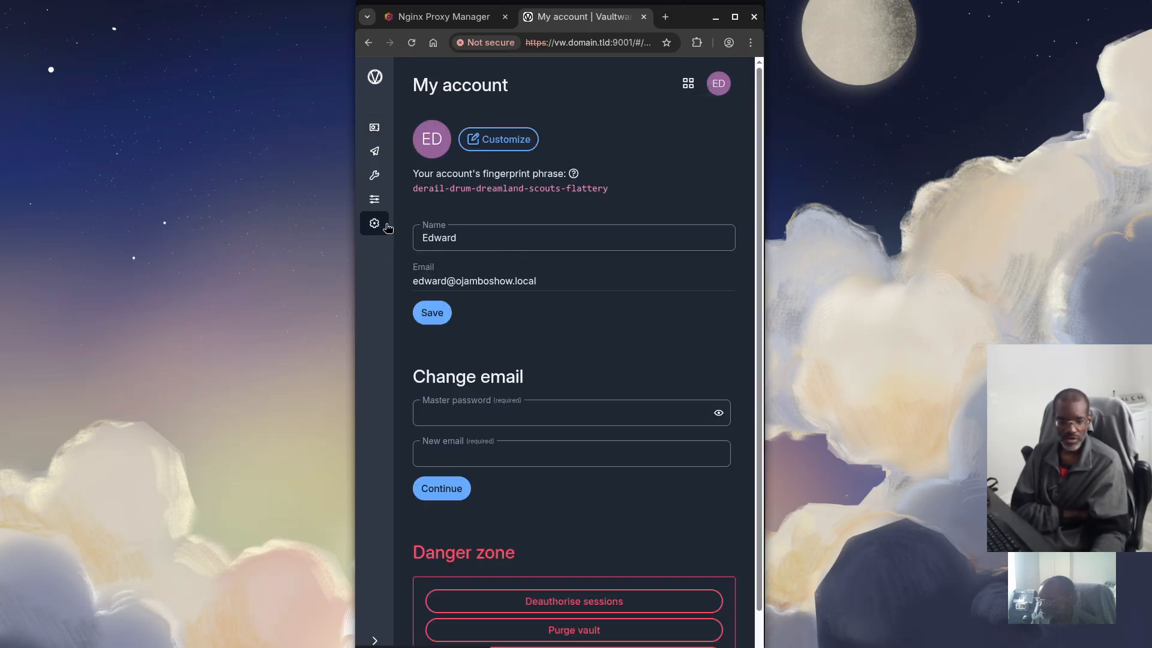
scroll(545, 293, "down", 2)
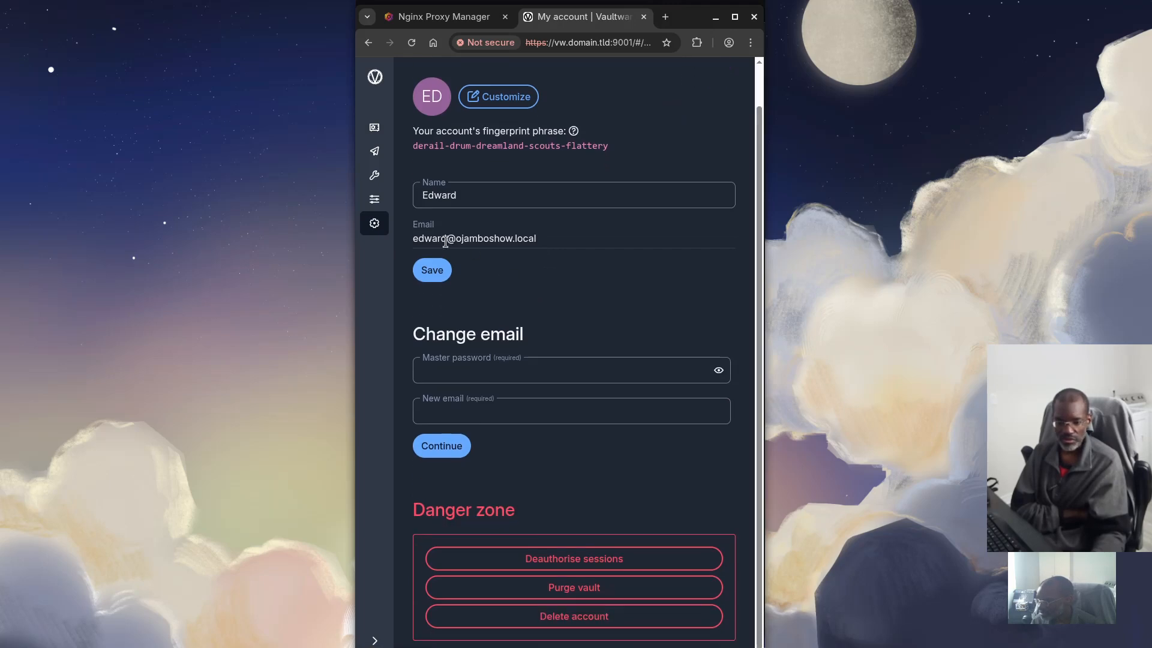
scroll(416, 237, "up", 1)
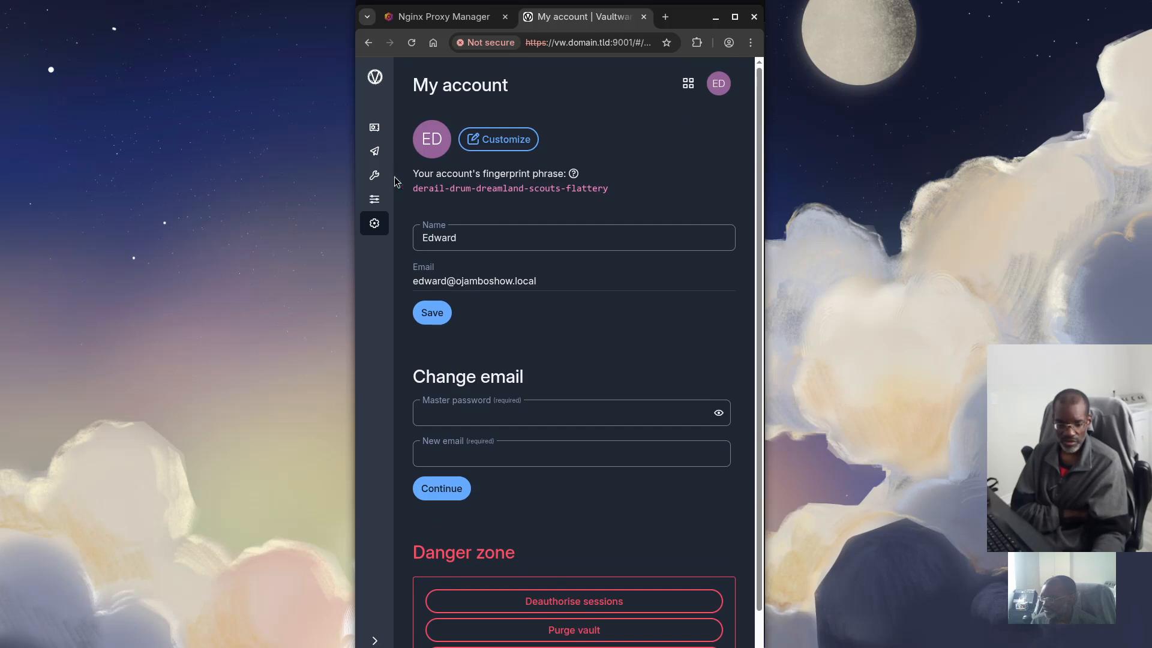
left_click(375, 200)
scroll(505, 324, "down", 5)
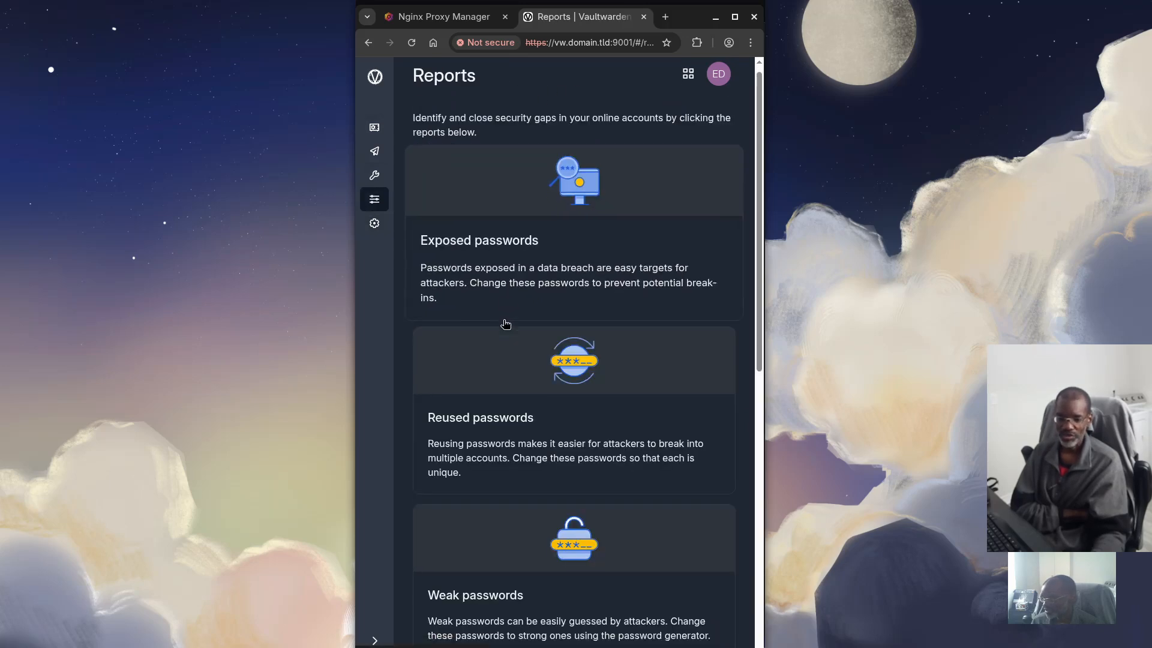
scroll(506, 324, "down", 4)
scroll(501, 321, "up", 10)
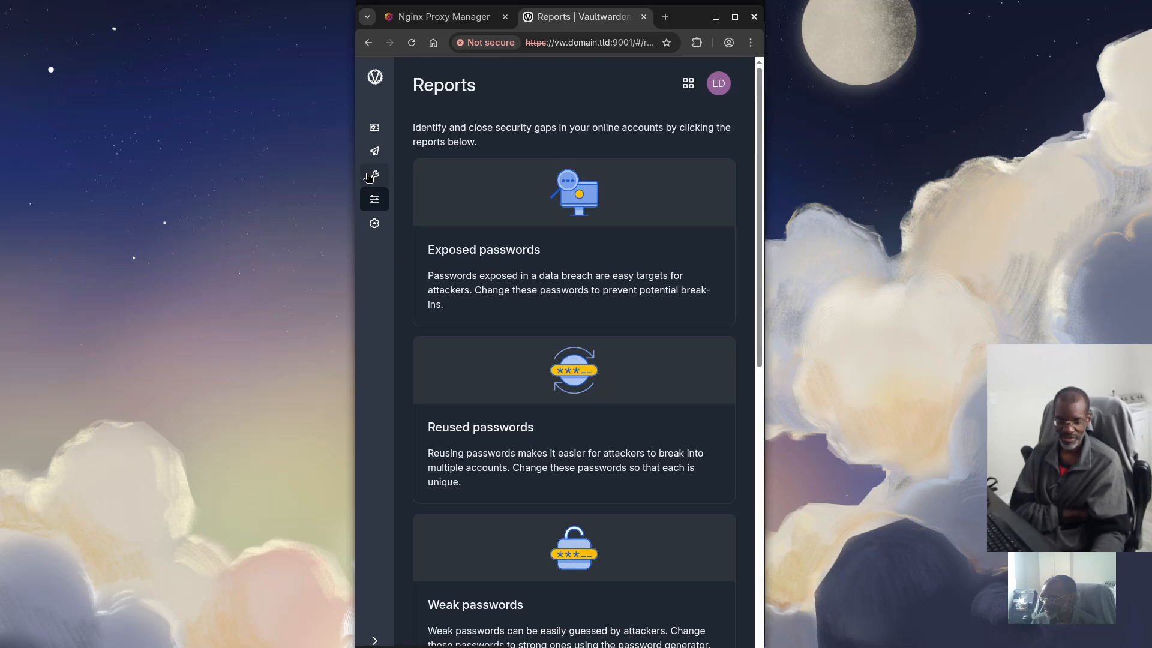
Visit Generator and Send, return to All vaults, then choose Get the apps from the account menu
left_click(373, 177)
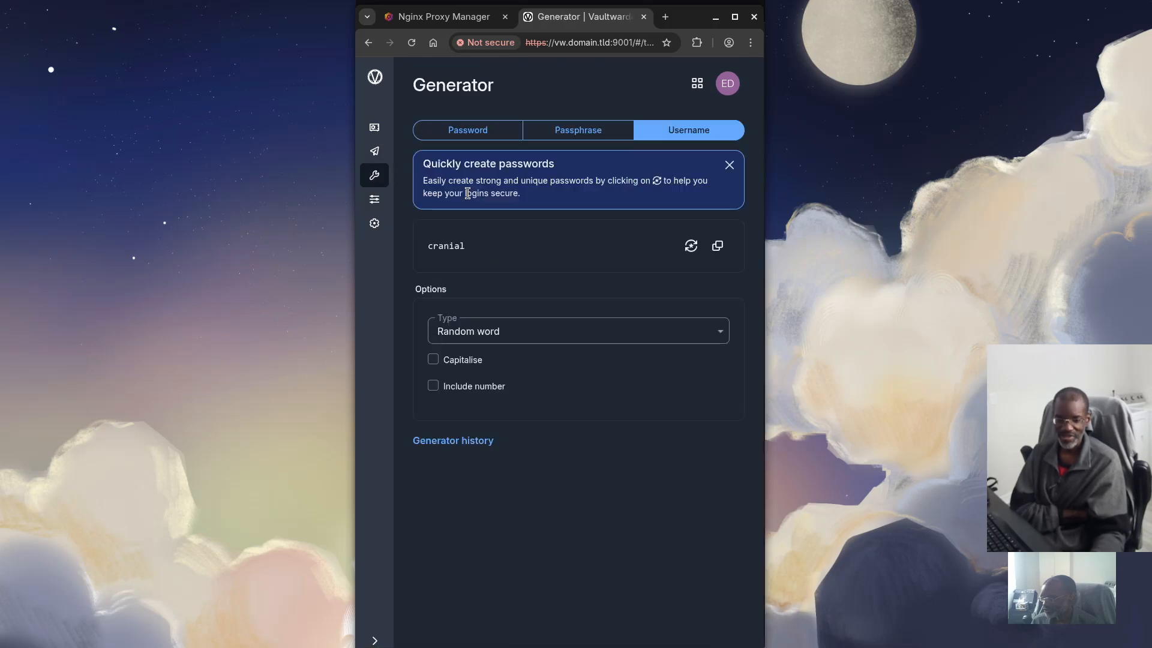
left_click(387, 151)
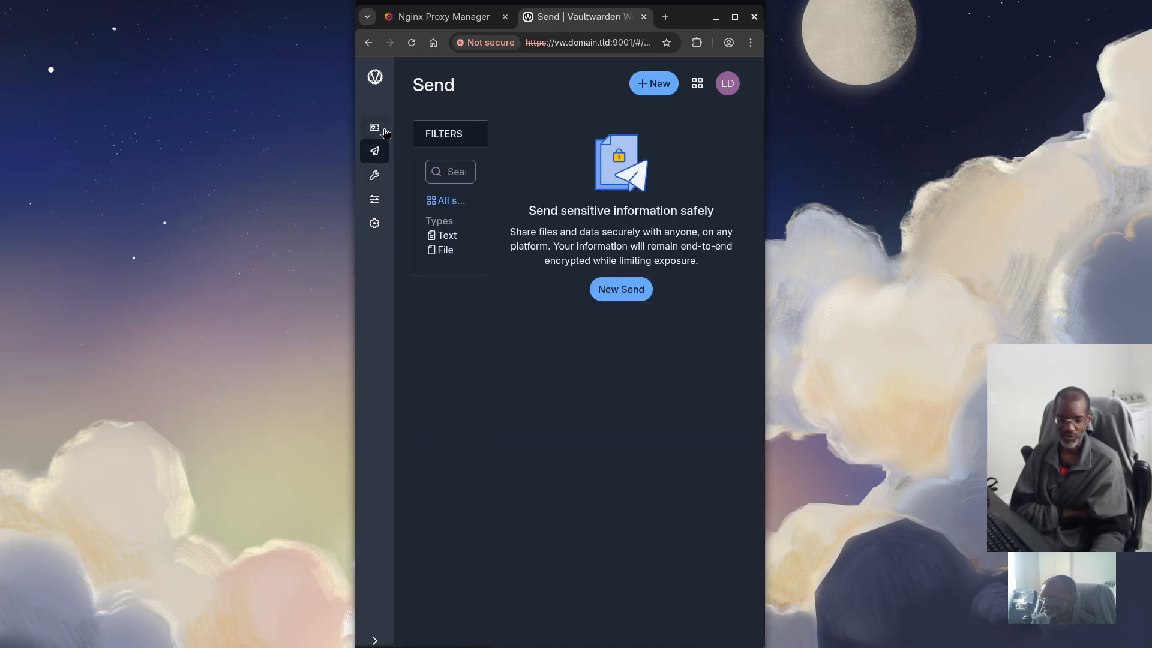
left_click(385, 130)
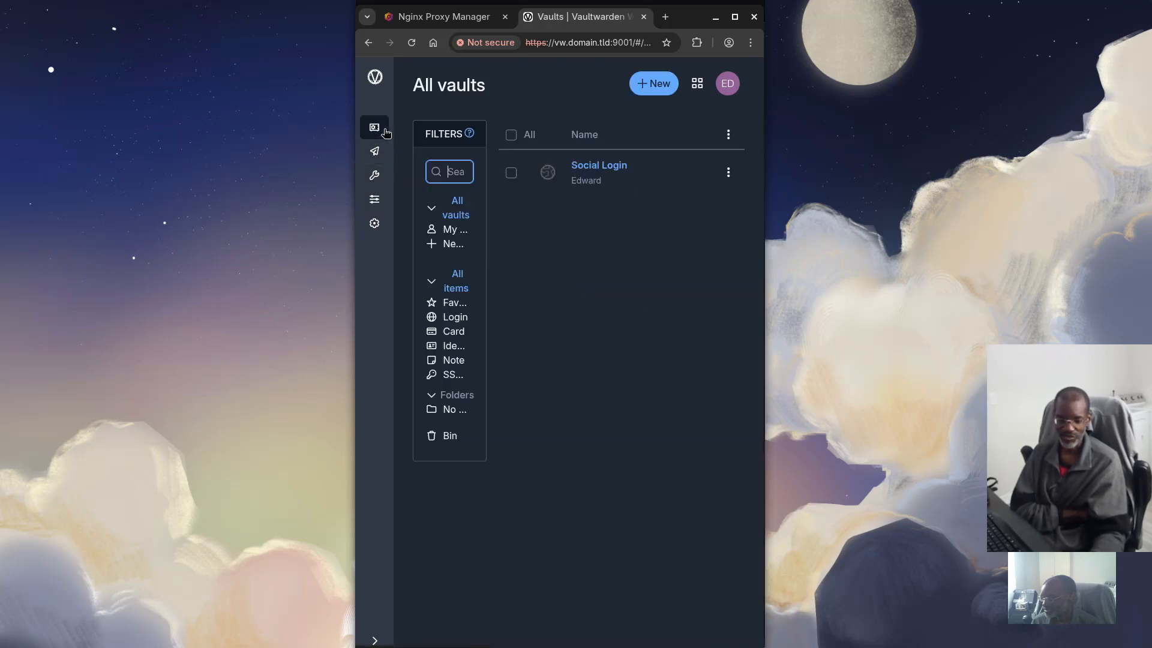
left_click(729, 83)
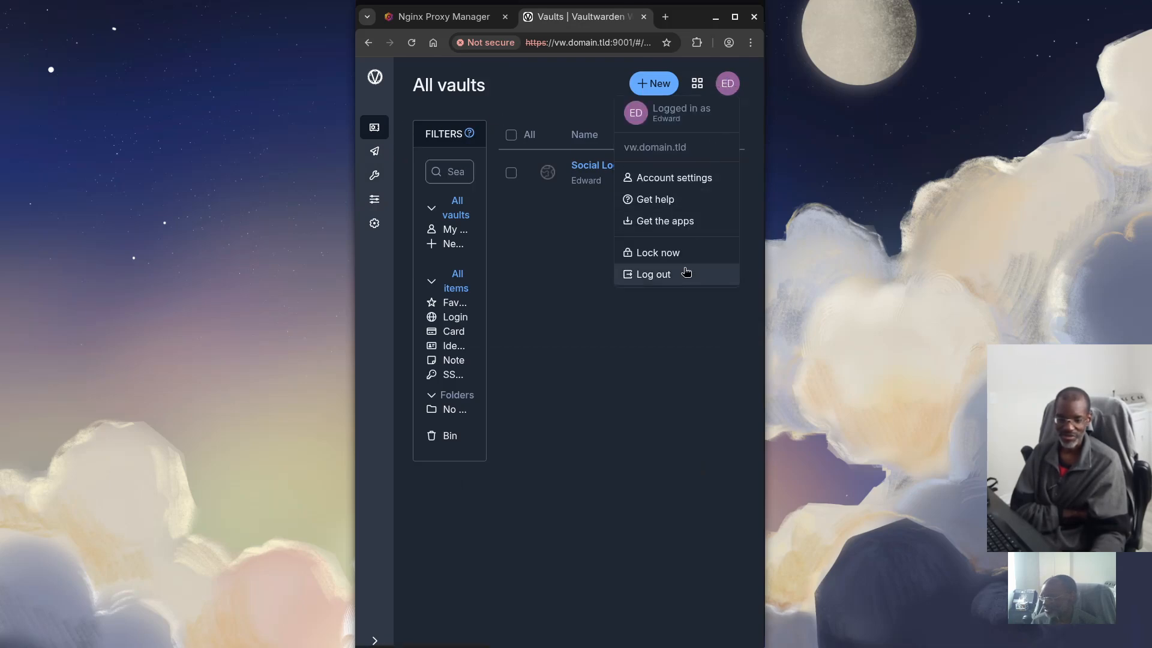
left_click(663, 223)
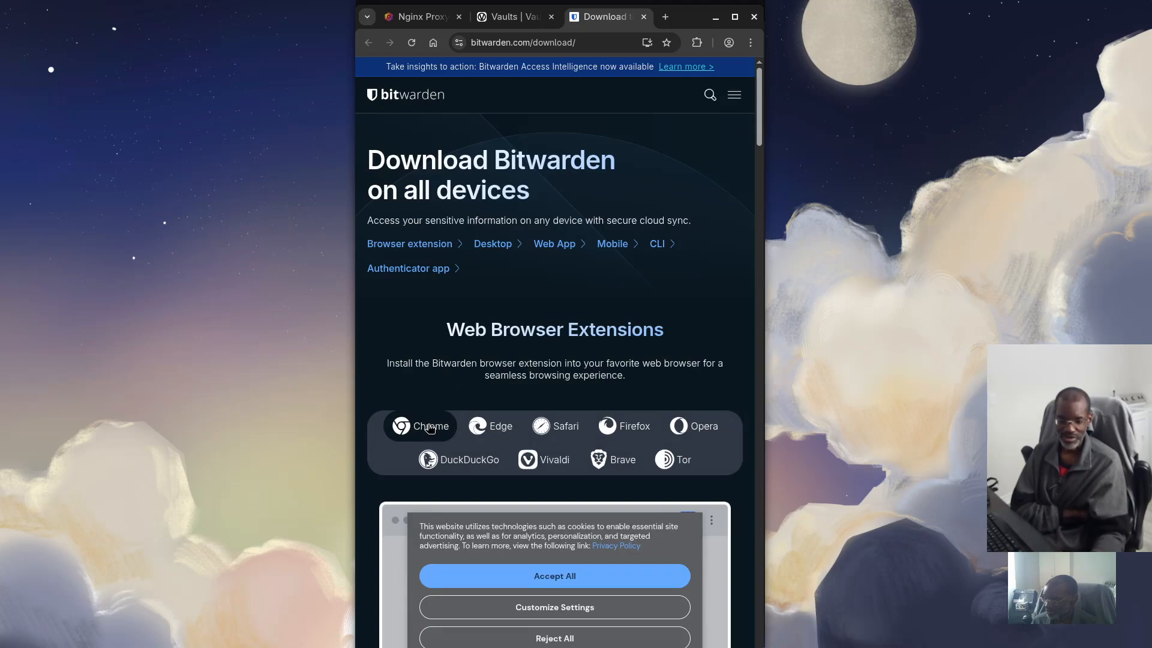
Skim Bitwarden's browser extension downloads, close that tab, and open Vaultwarden's GitHub help
scroll(429, 430, "down", 10)
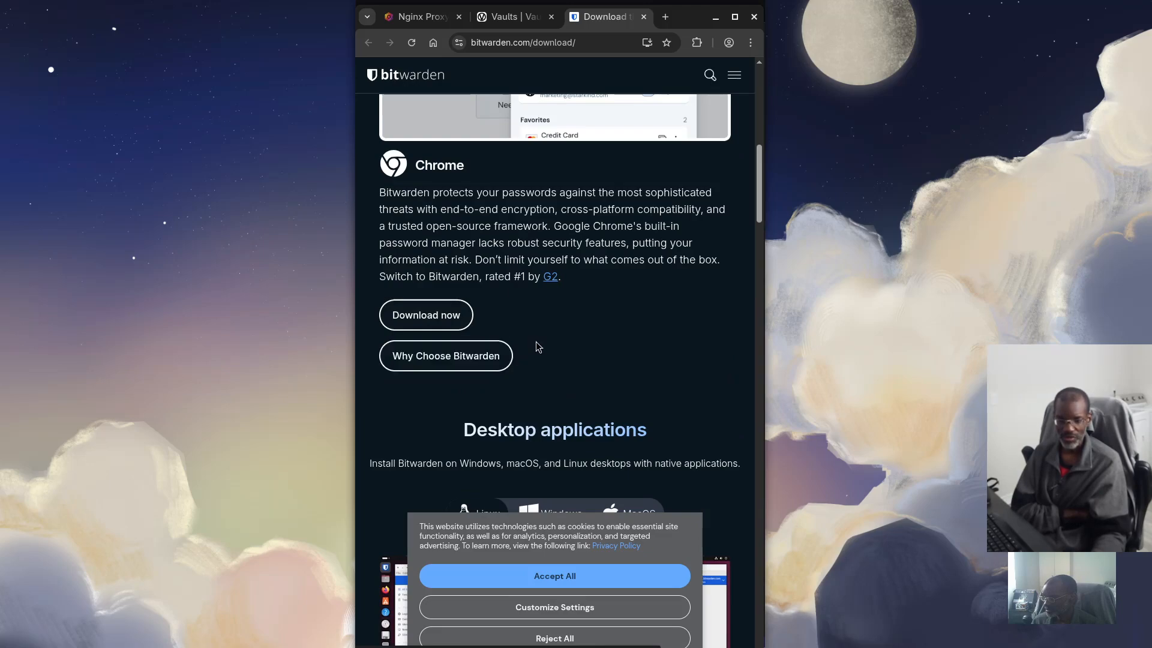
left_click(645, 17)
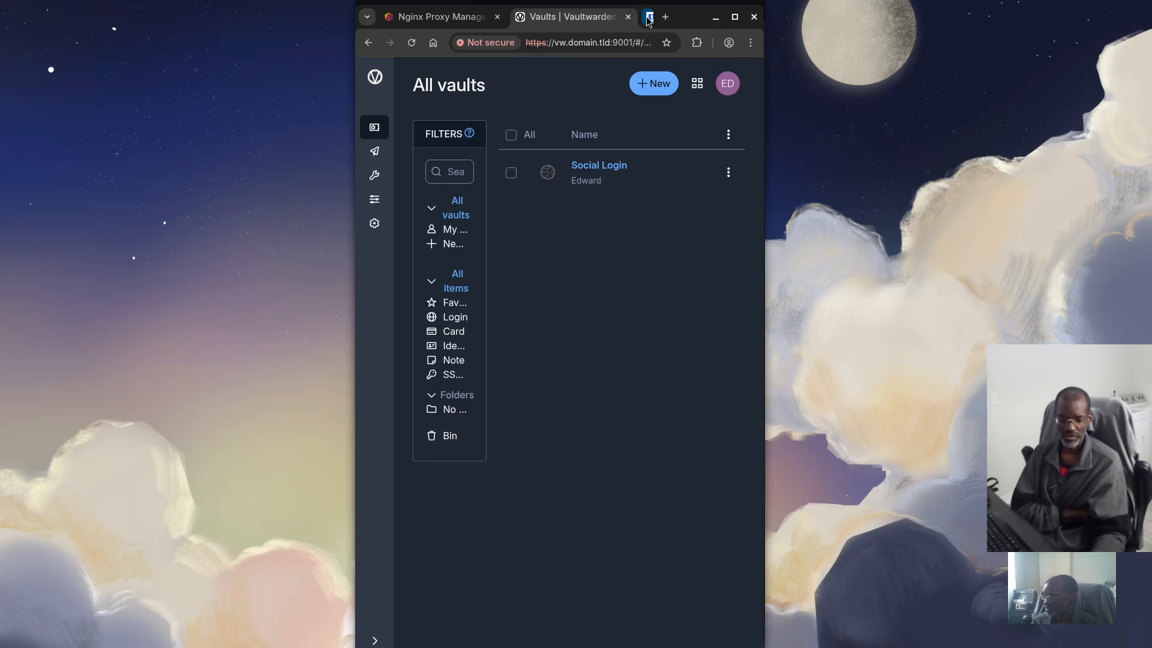
left_click(728, 83)
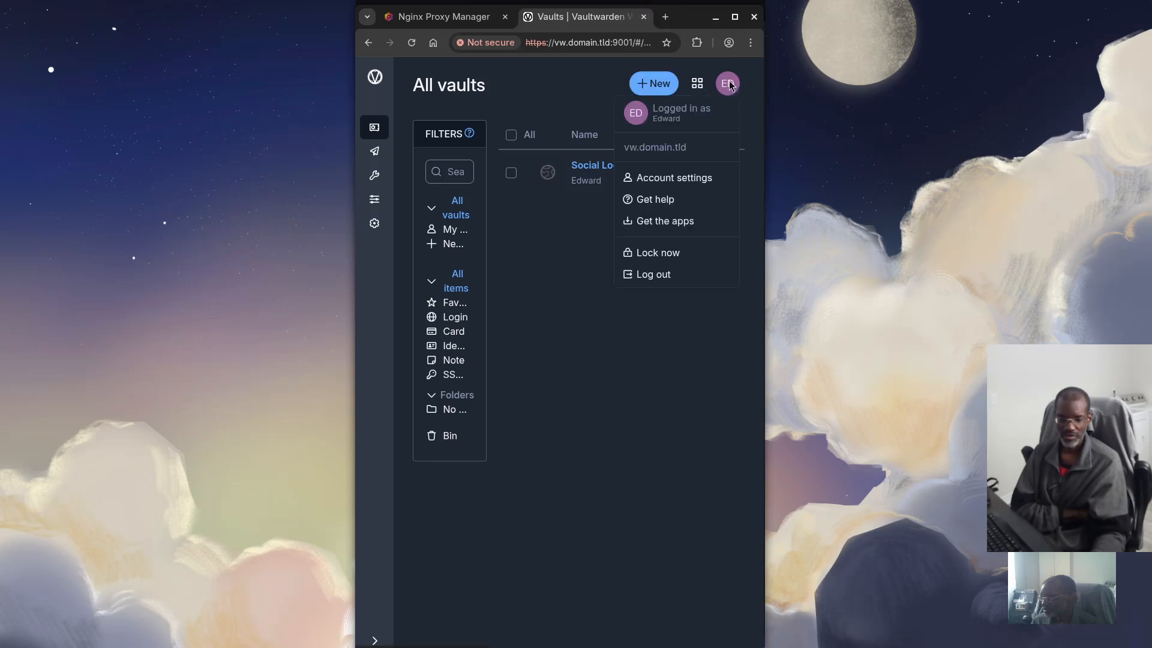
left_click(644, 204)
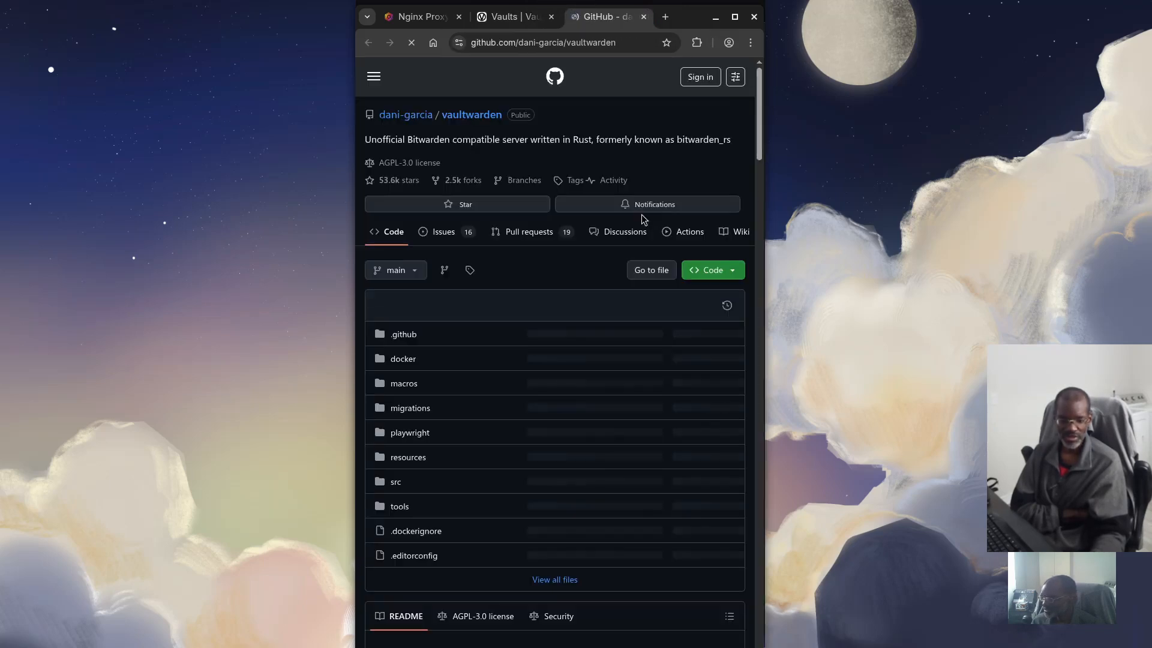
scroll(609, 361, "down", 10)
scroll(609, 361, "down", 1)
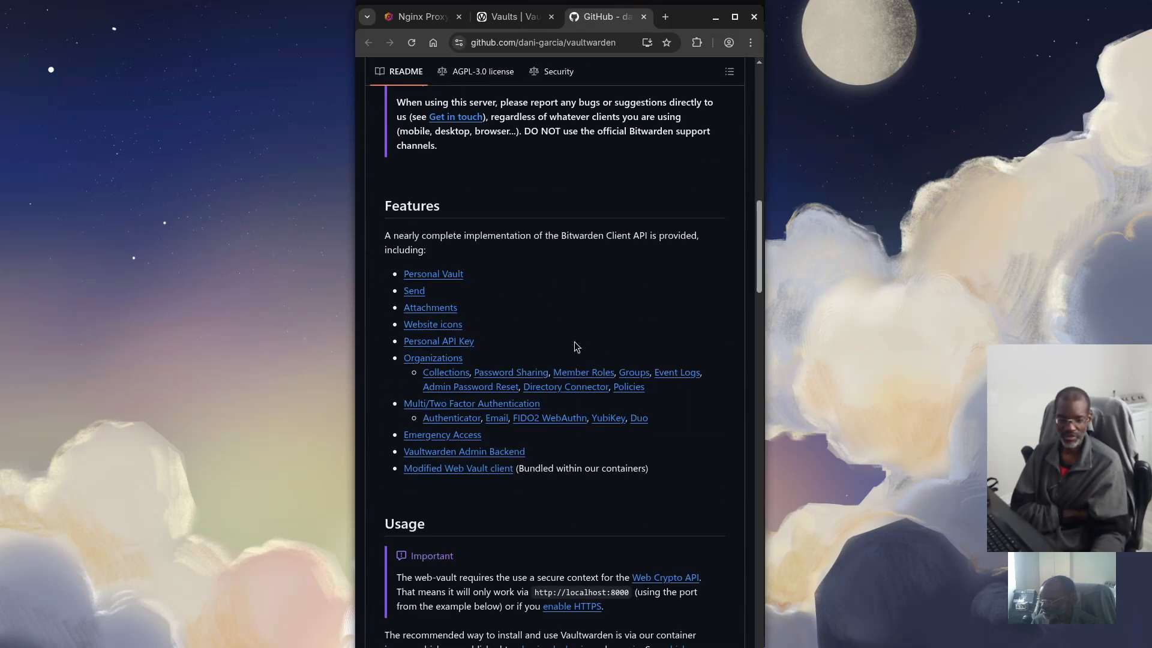
scroll(574, 347, "down", 20)
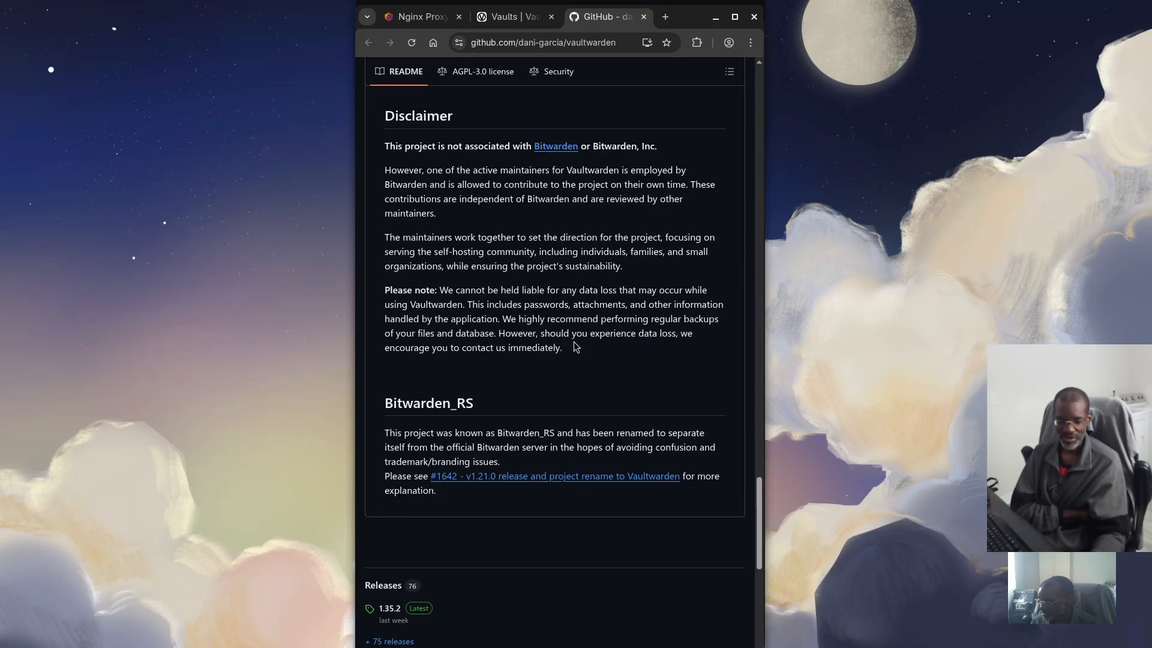
scroll(574, 347, "down", 9)
scroll(576, 346, "up", 5)
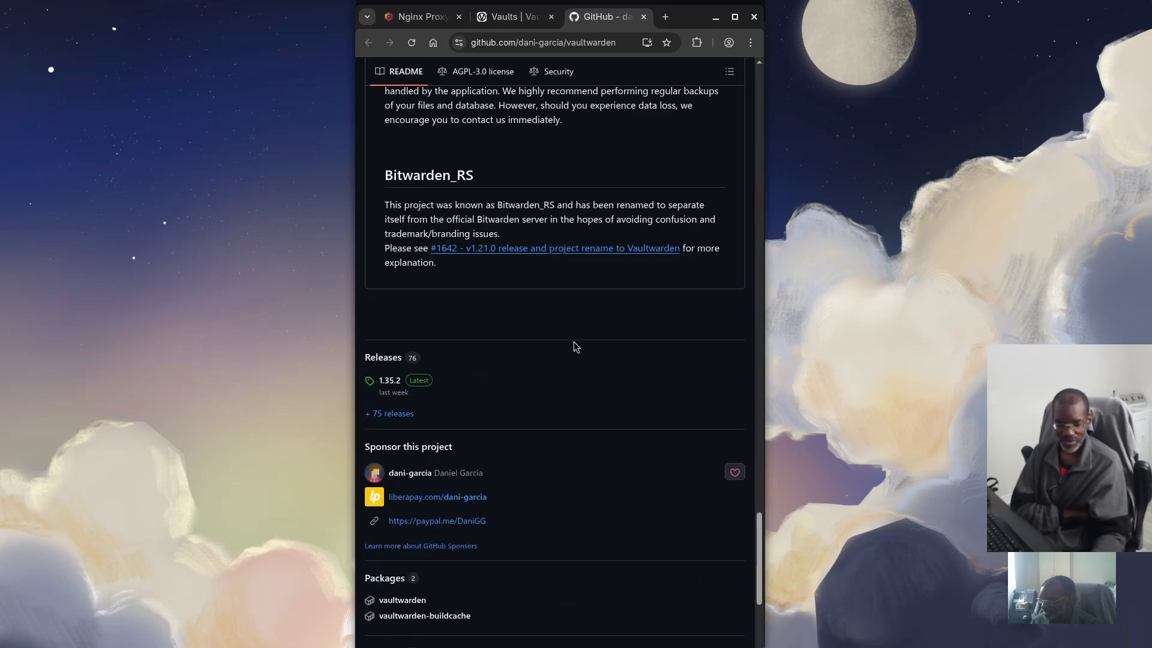
scroll(574, 346, "up", 10)
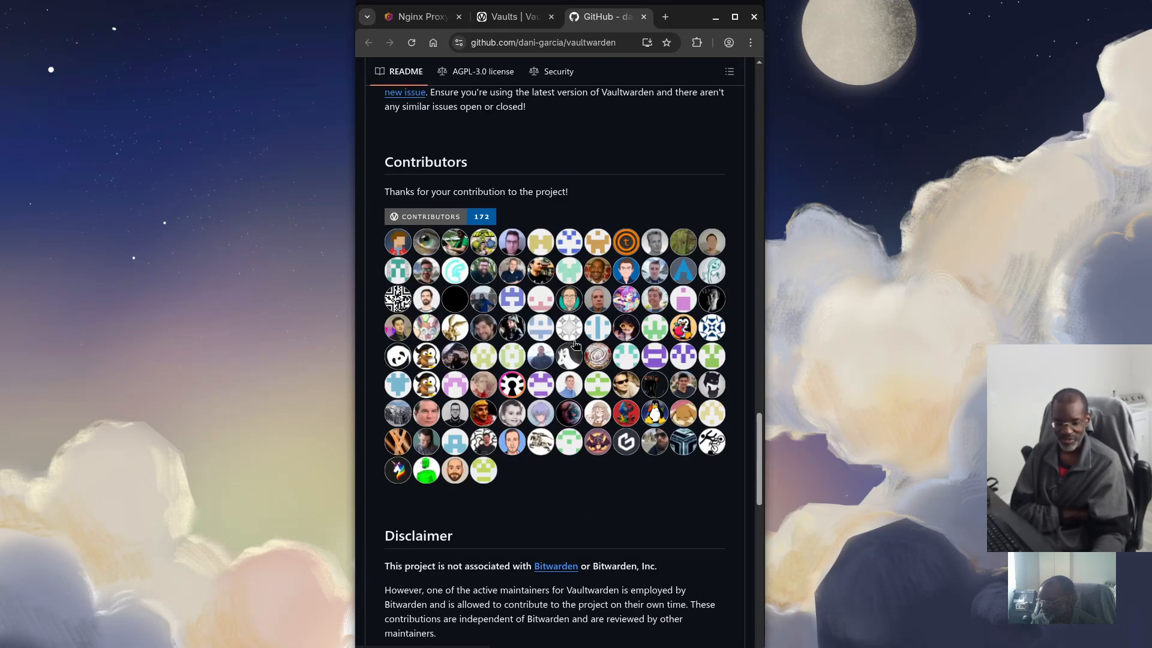
scroll(575, 345, "up", 2)
scroll(548, 479, "down", 4)
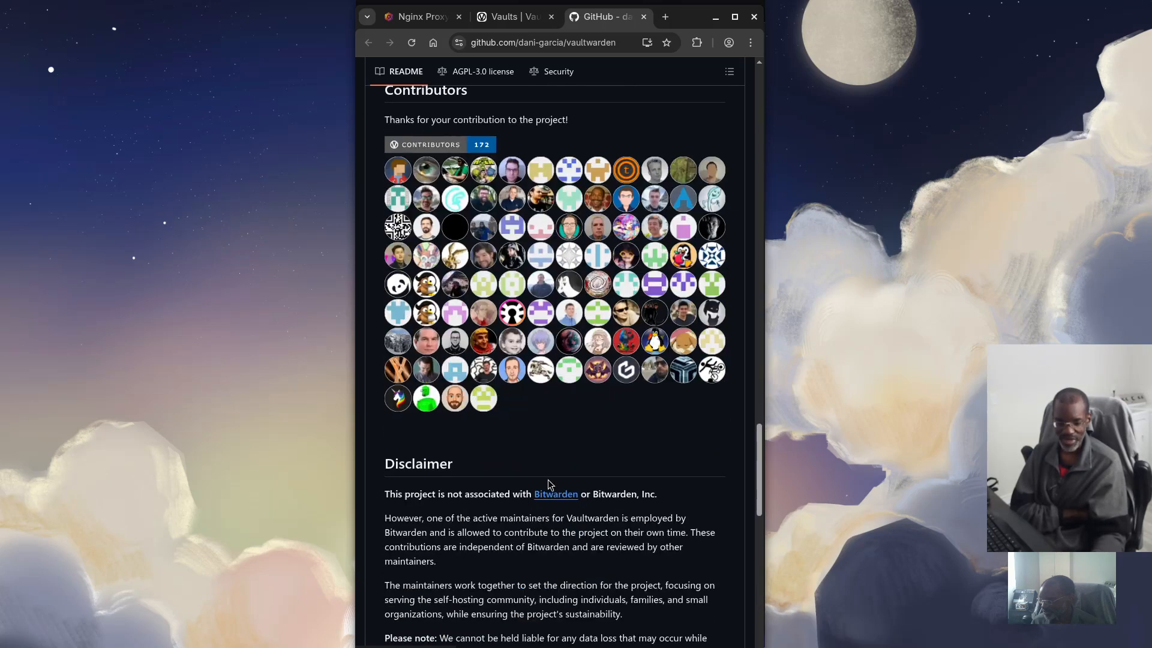
scroll(554, 501, "up", 8)
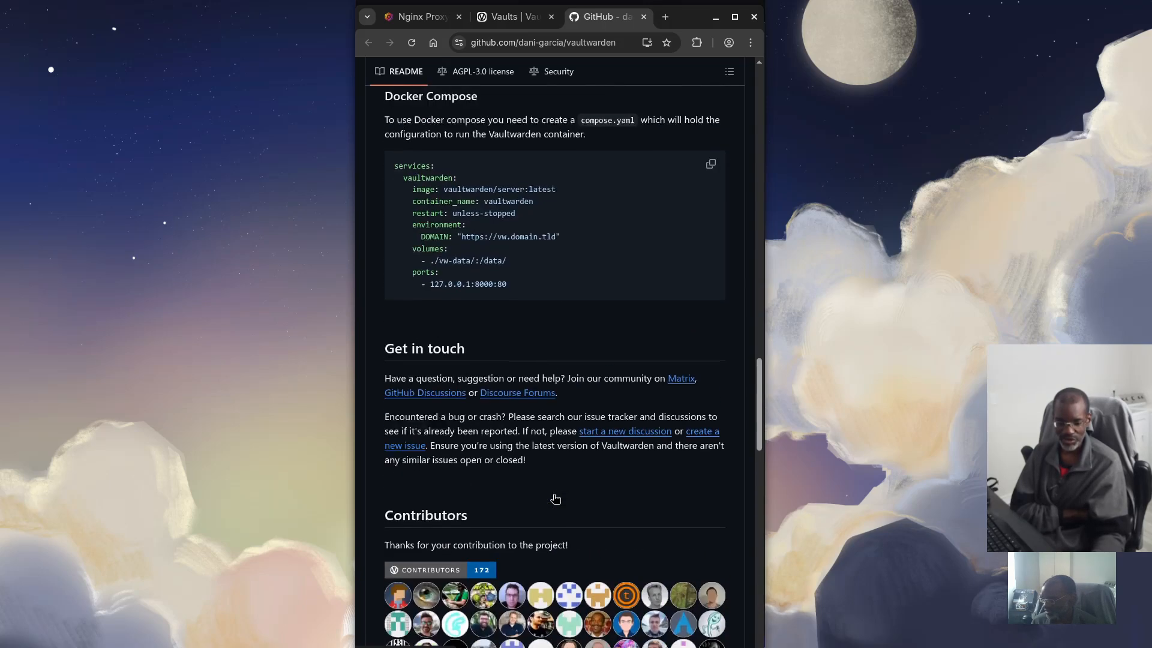
scroll(530, 456, "up", 8)
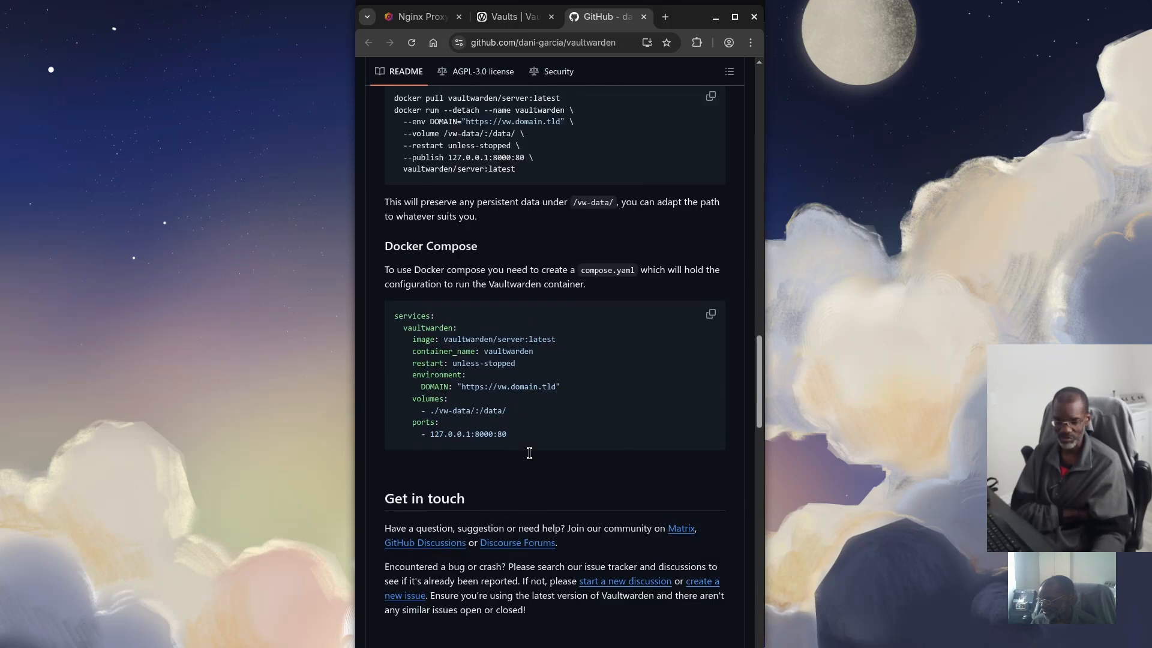
scroll(529, 455, "up", 3)
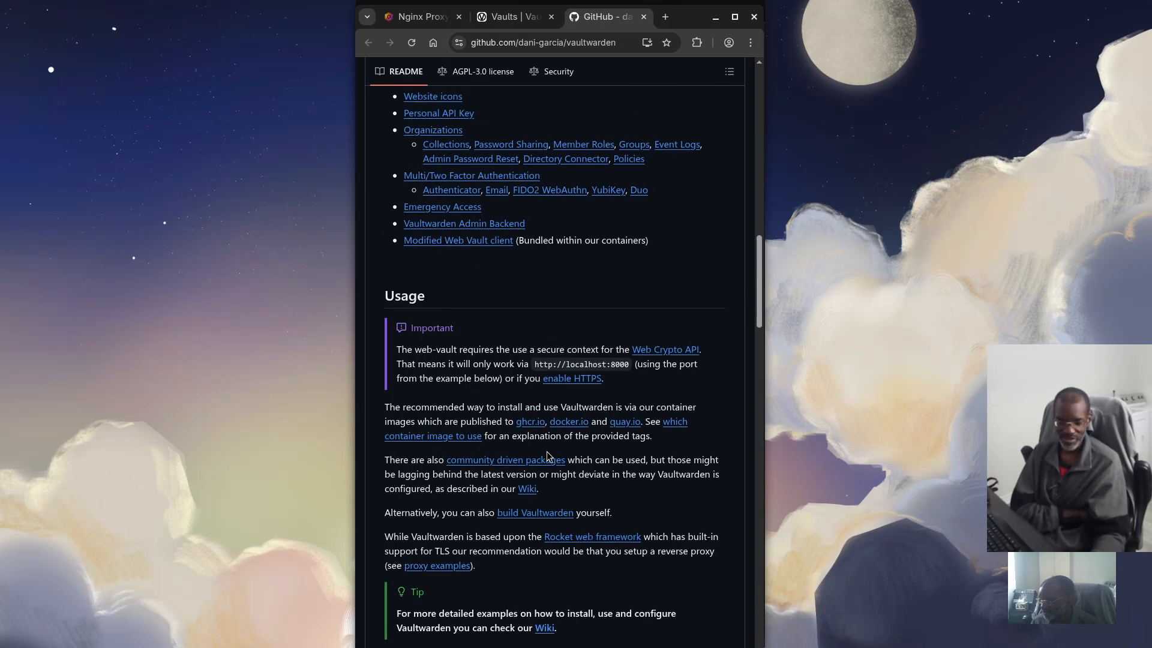
scroll(528, 375, "up", 9)
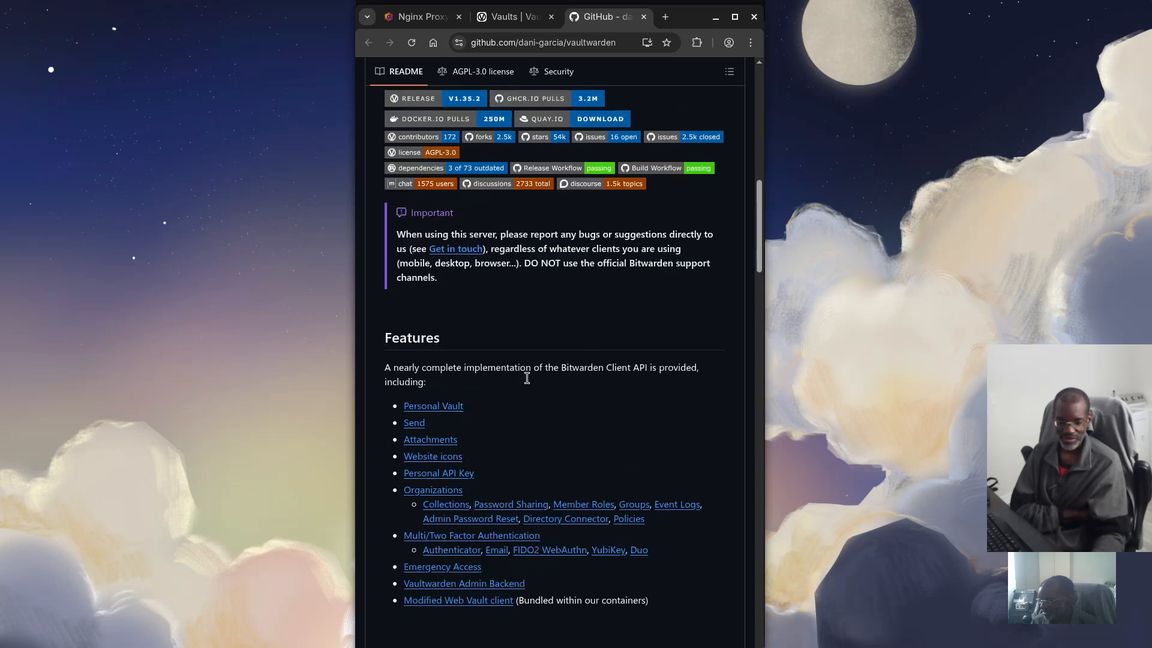
scroll(527, 377, "up", 1)
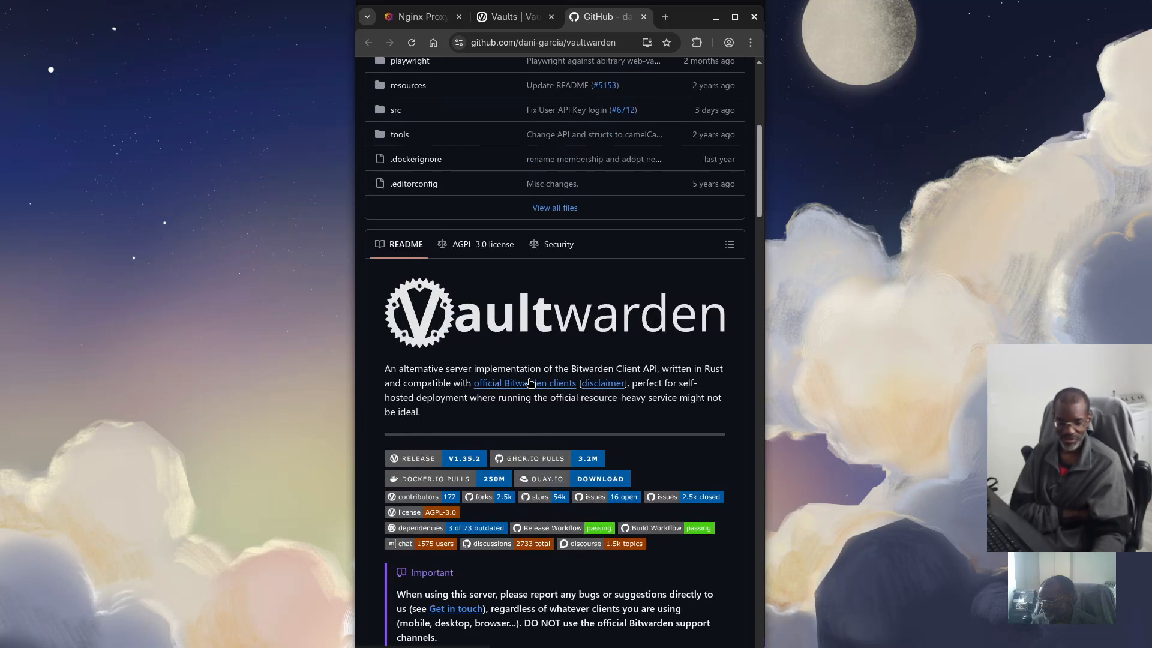
scroll(528, 381, "up", 5)
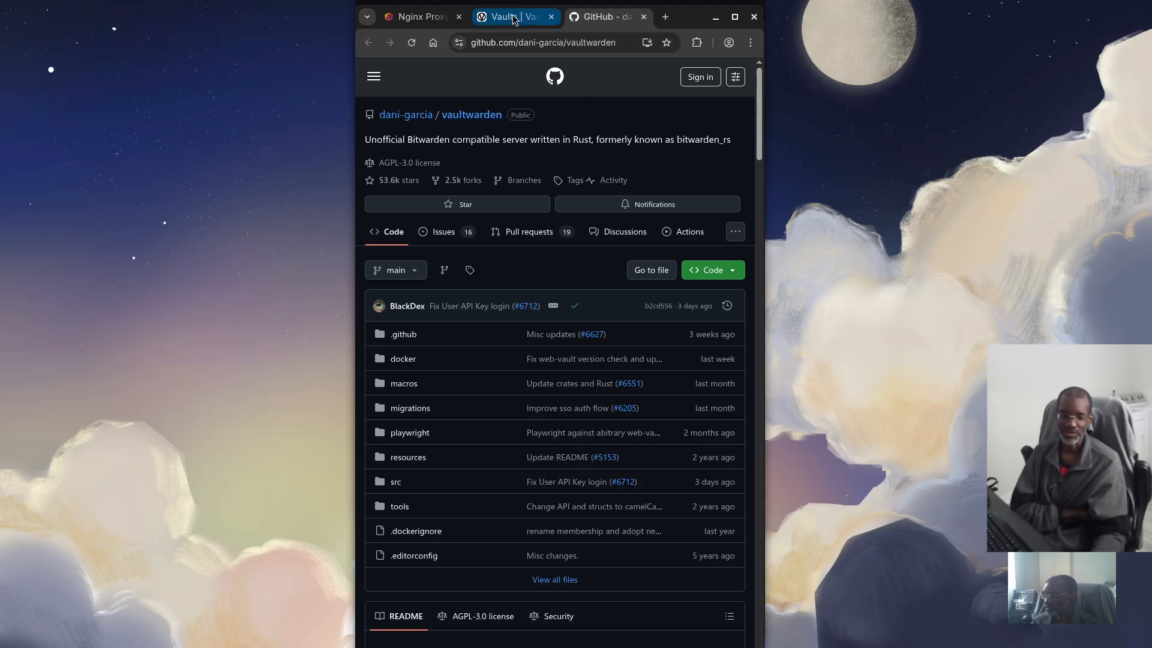
left_click(593, 45)
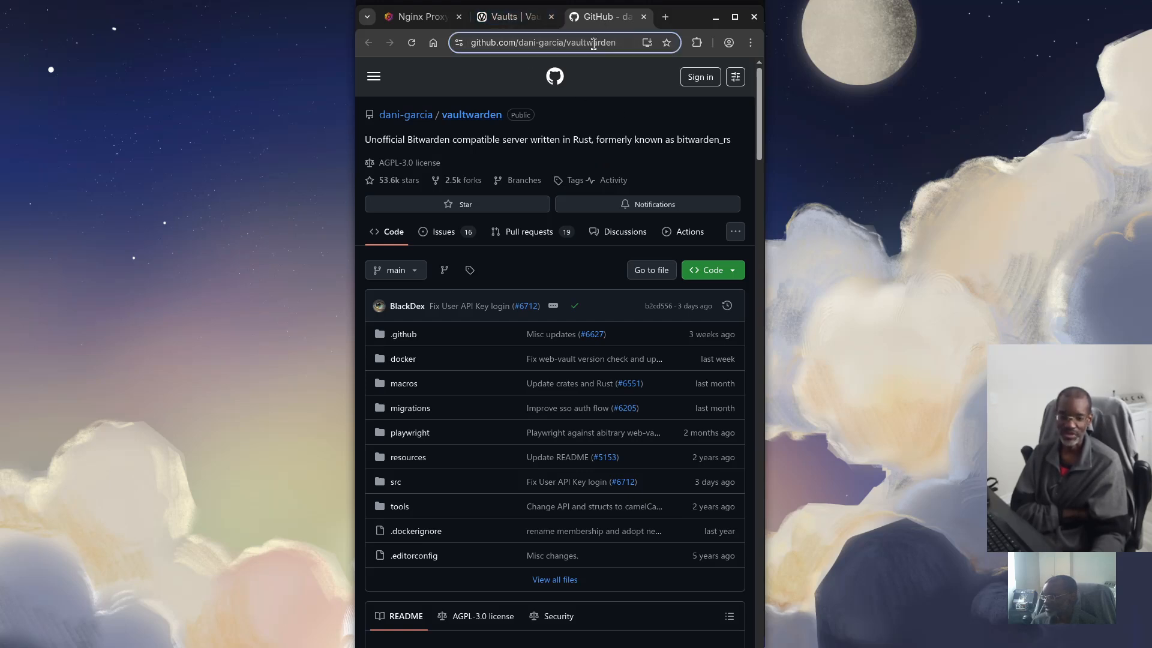
Search the store for 'vaultwarden extension' and open the Bitwarden Password Manager listing
type("v")
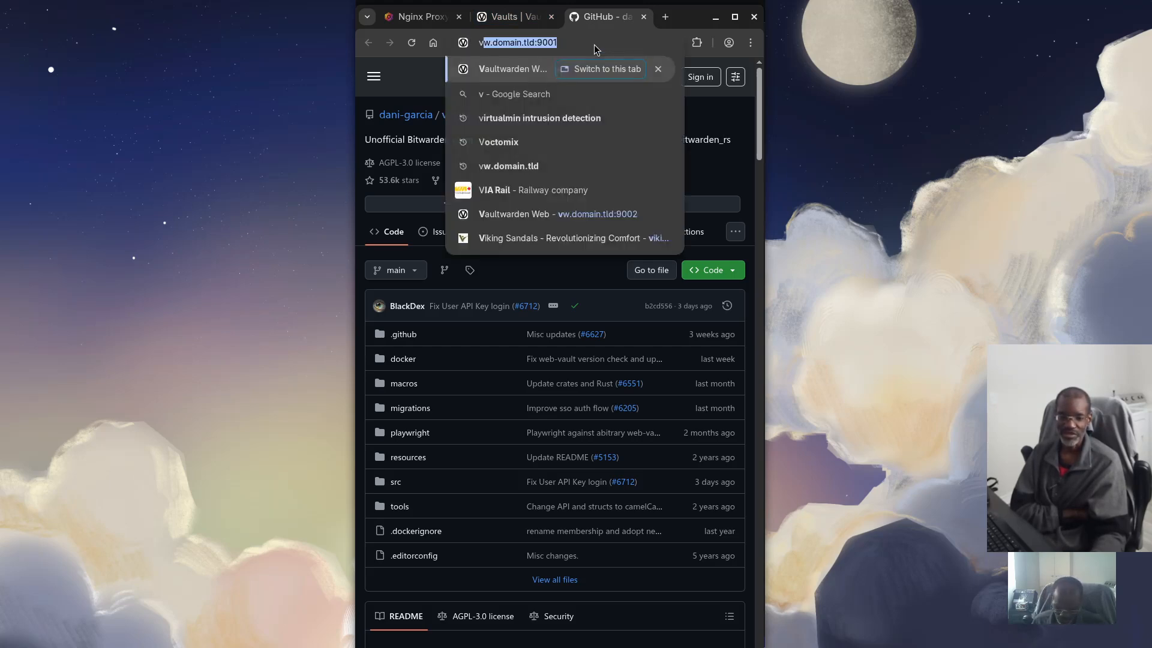
type("aultwarde")
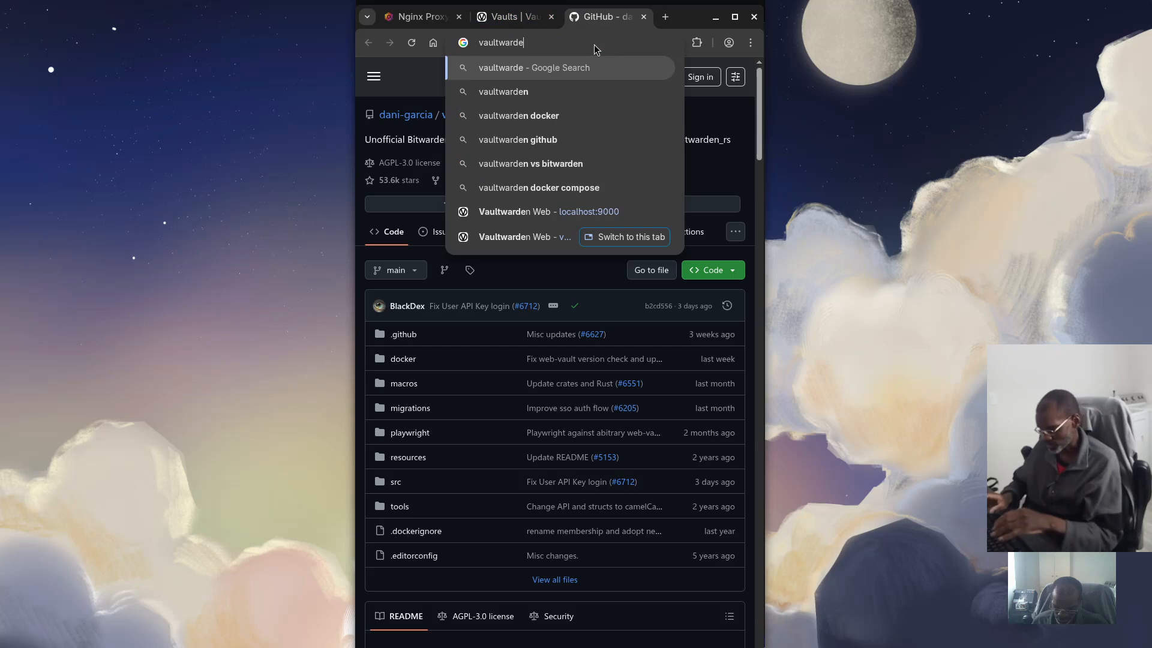
type("n extension")
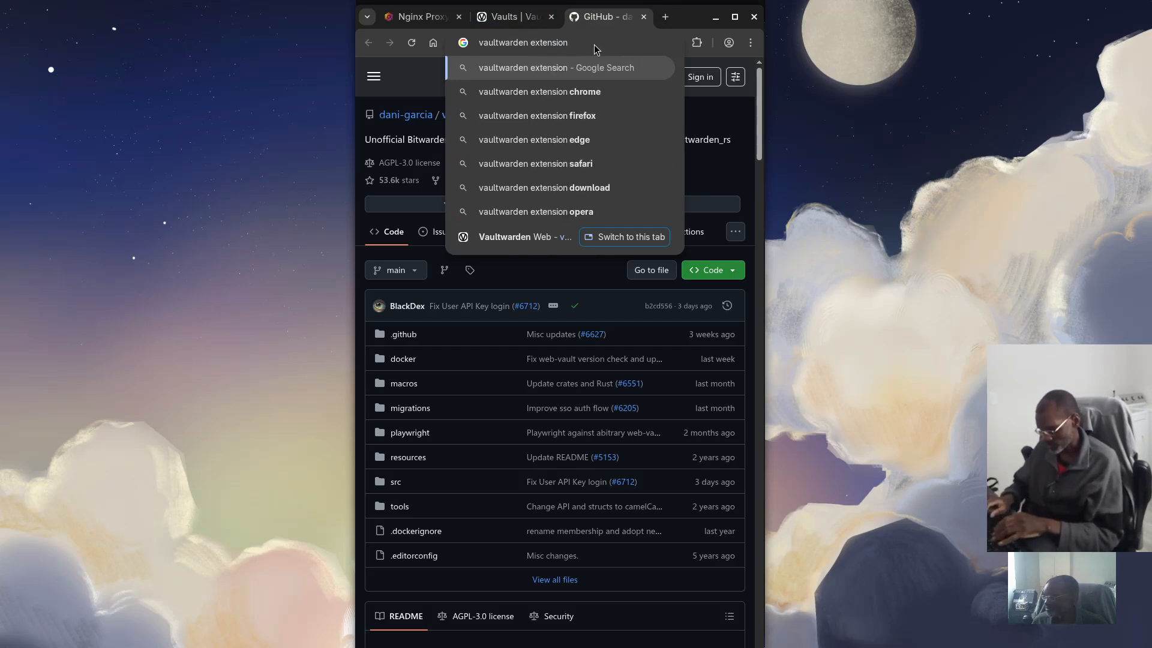
key("Return")
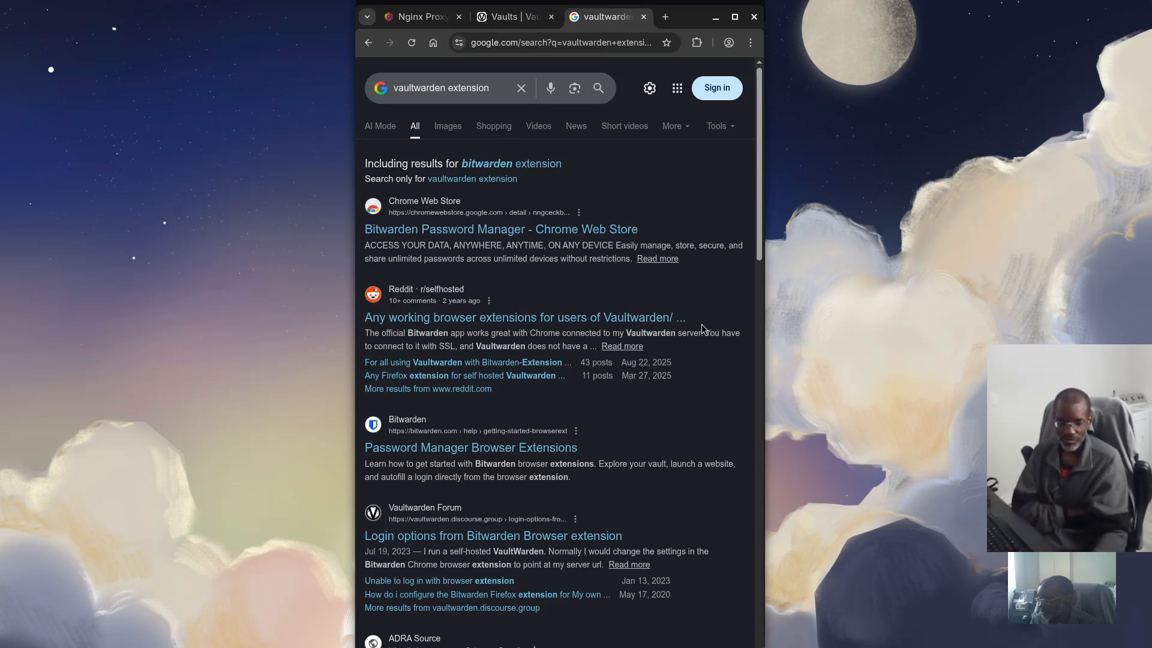
left_click(433, 234)
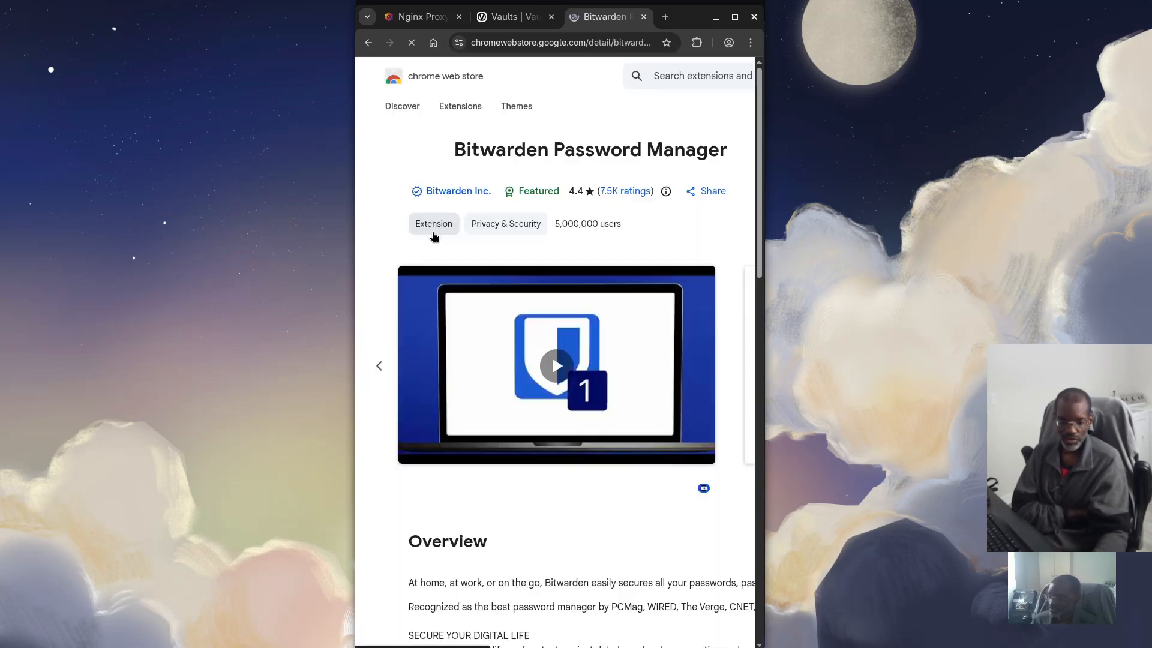
Review the Bitwarden Password Manager listing, then close it to return to All vaults
scroll(520, 251, "down", 15)
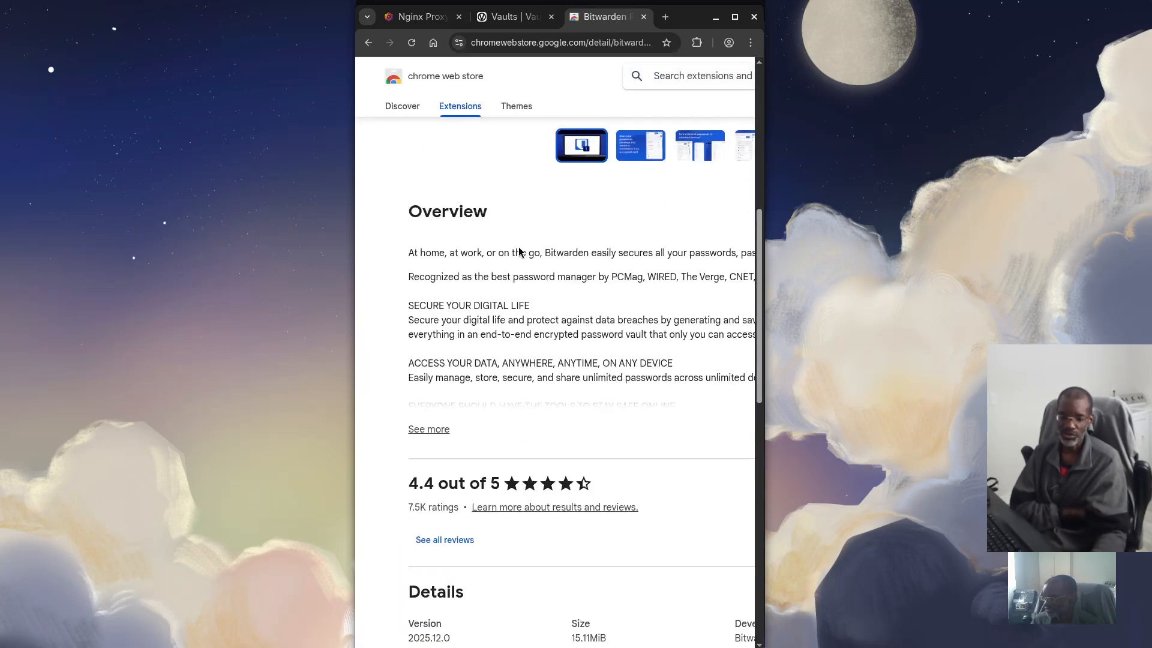
scroll(511, 304, "down", 2)
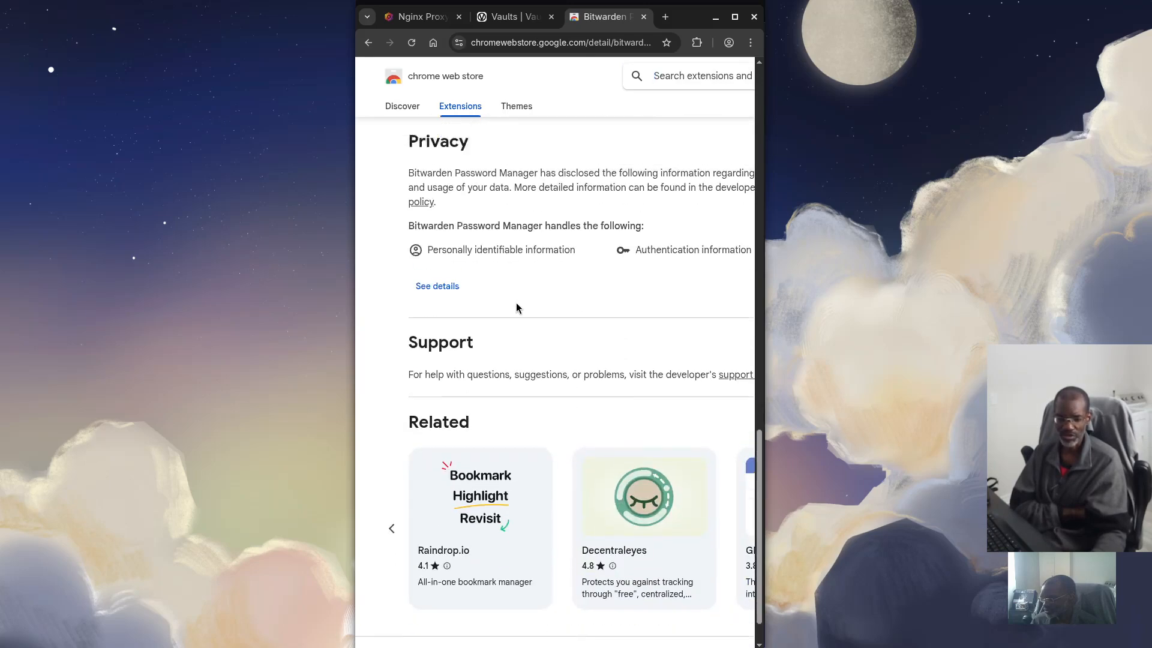
scroll(514, 309, "up", 1)
scroll(492, 270, "up", 15)
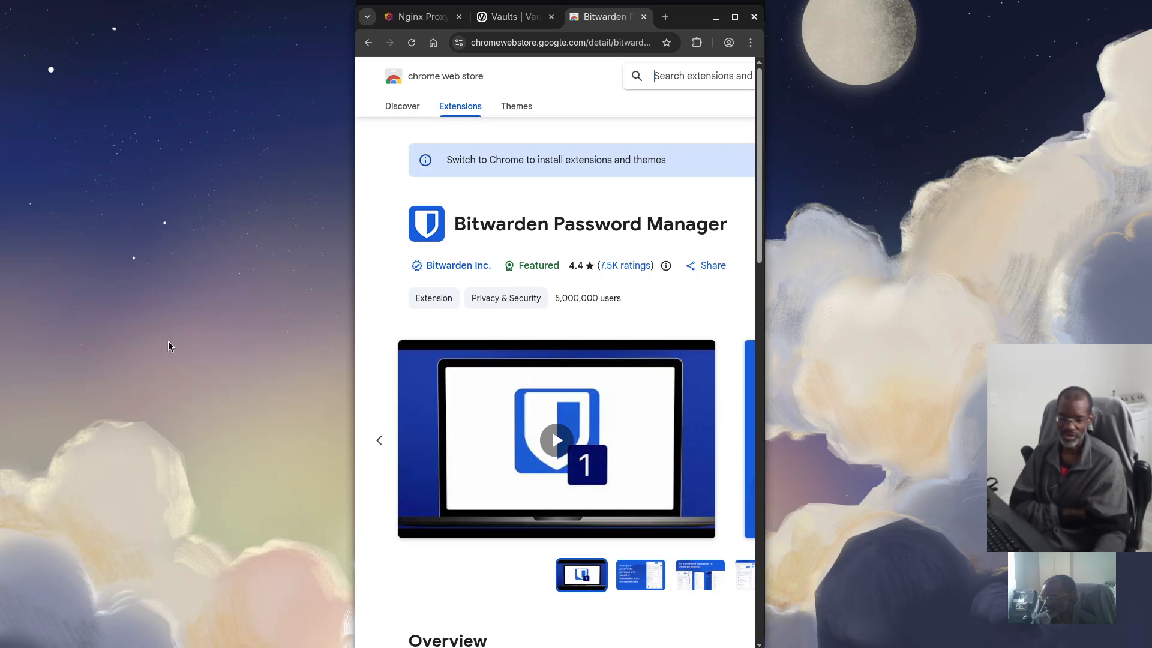
scroll(465, 451, "down", 10)
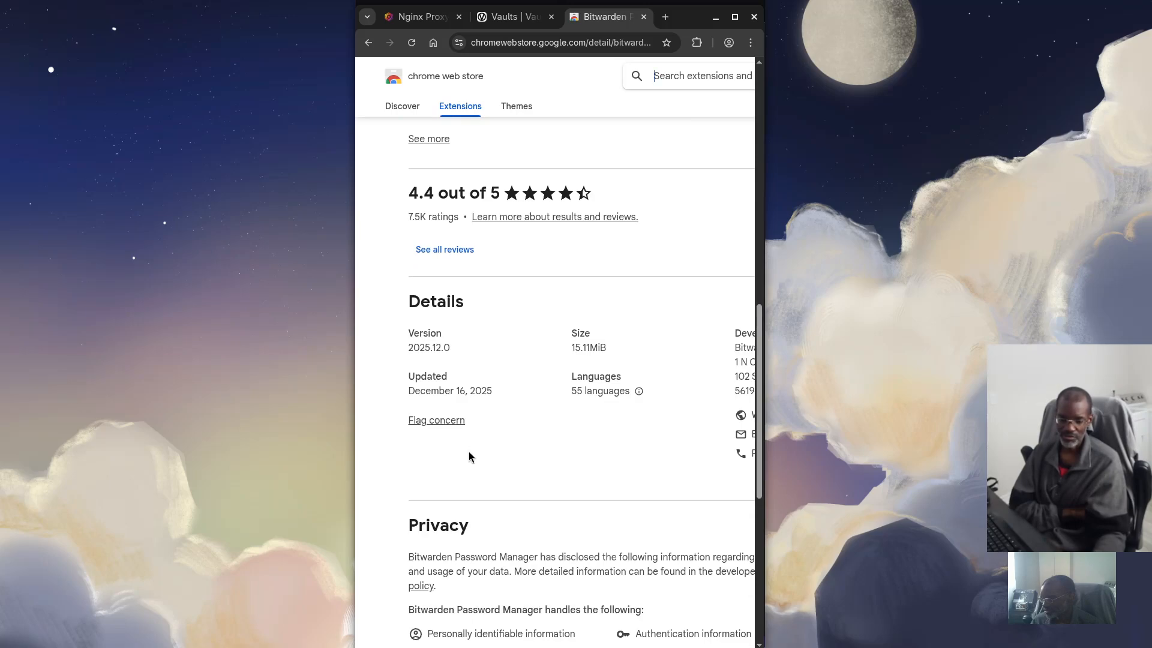
scroll(469, 456, "up", 6)
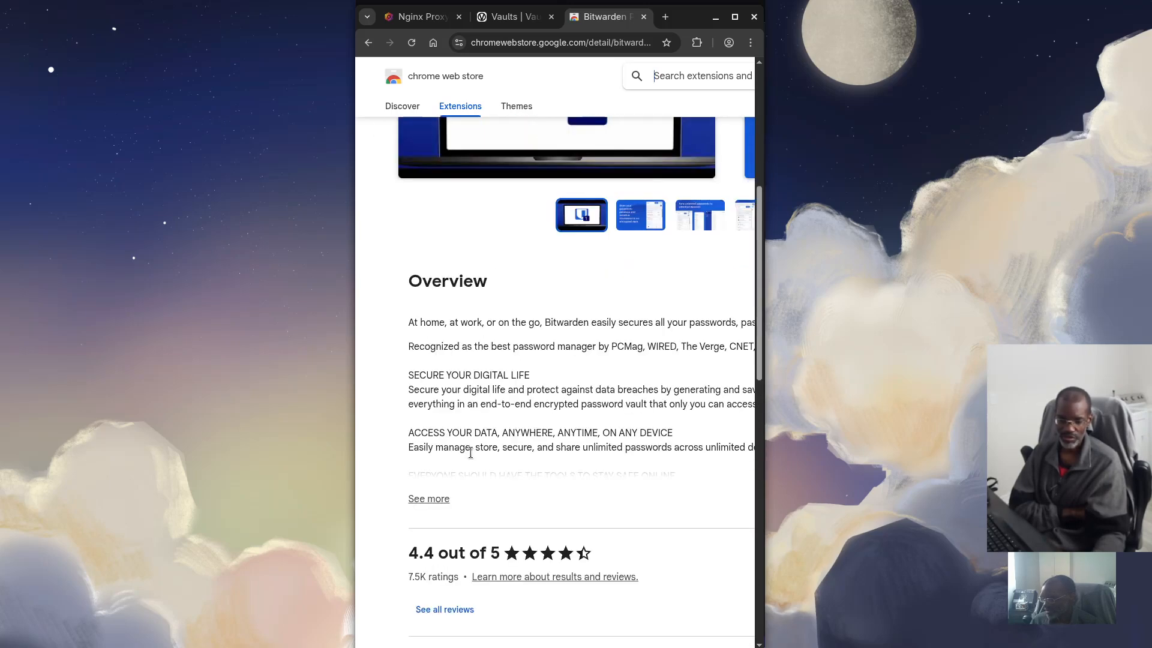
scroll(470, 453, "up", 6)
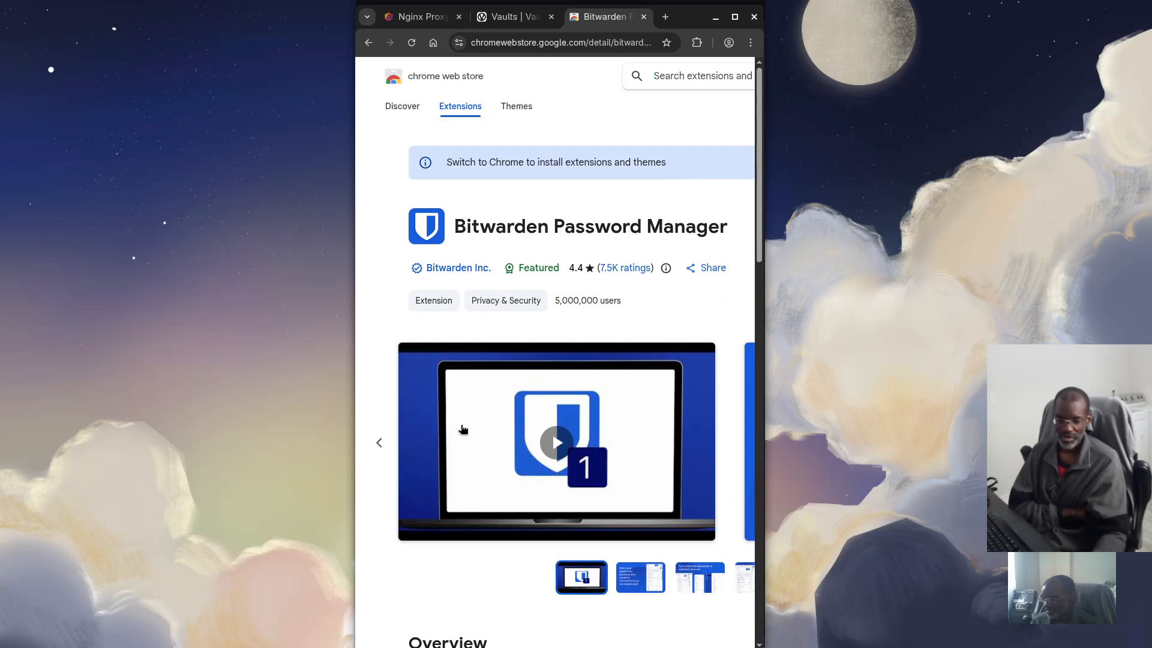
left_click(642, 17)
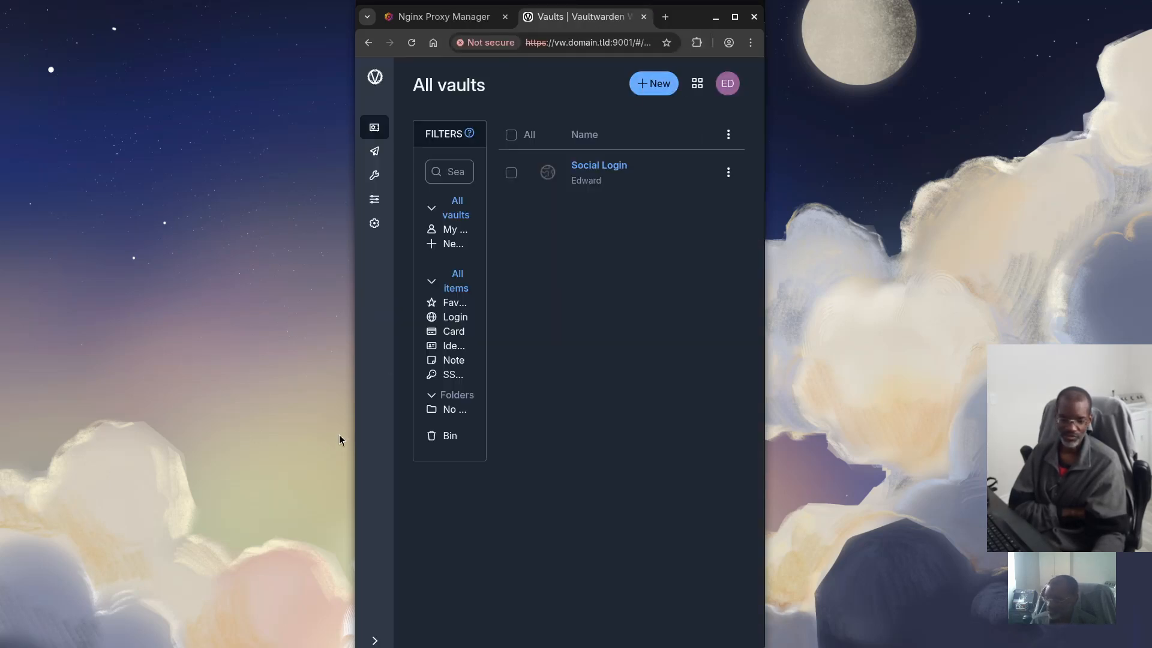
Switch to the Firefox window with Ojambo's 'Self-Host Vaultwarden' article via the Activities overview
key("super")
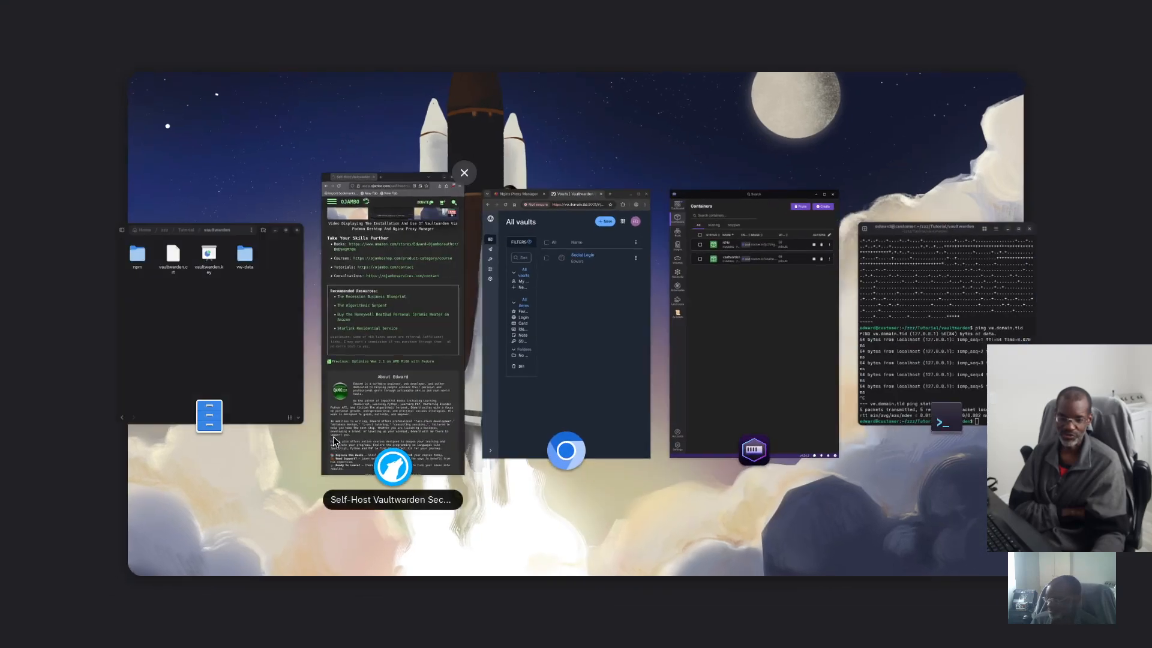
left_click(412, 398)
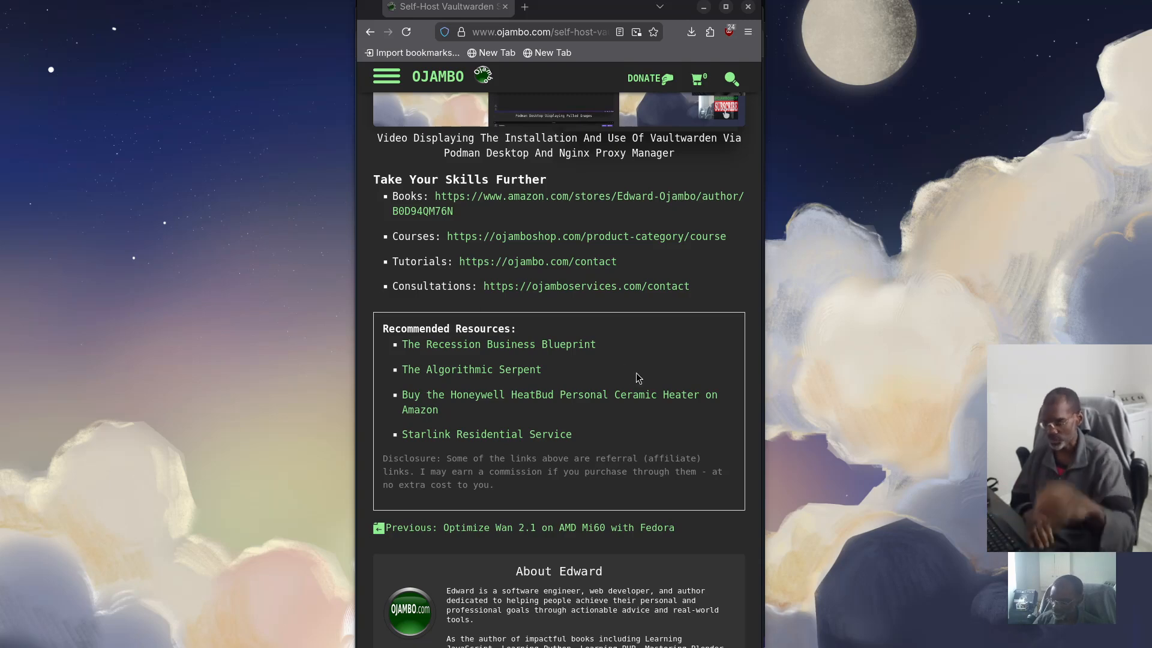
Scroll past the author bio and Leave a Reply form to the course and game promo tiles
scroll(603, 402, "down", 3)
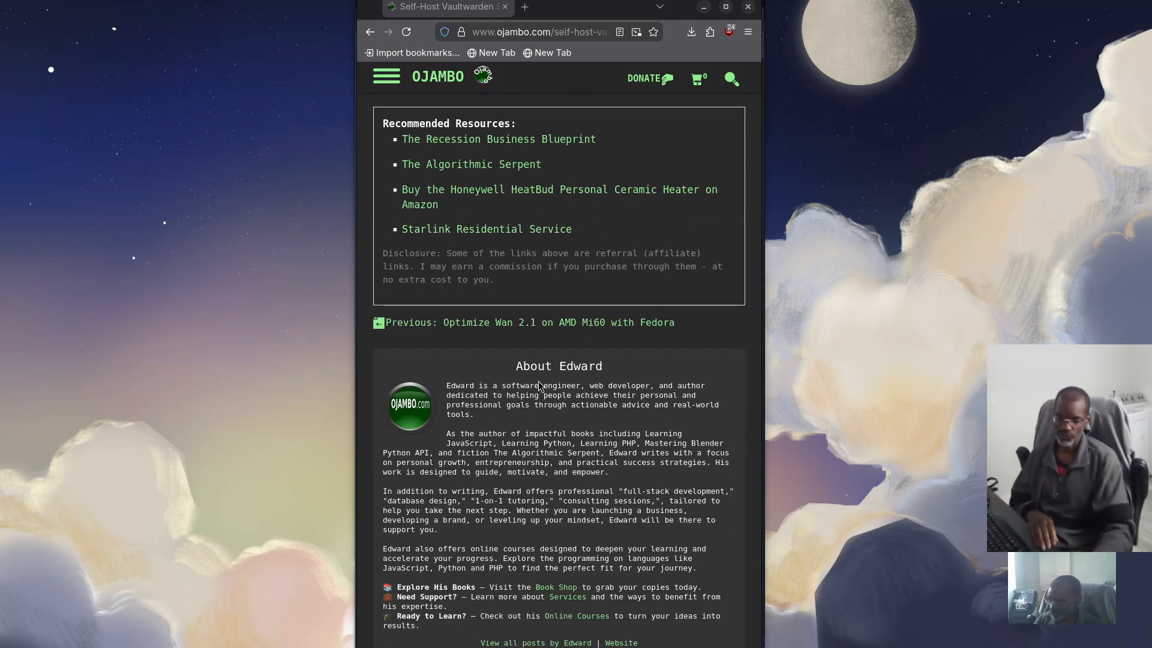
scroll(534, 384, "down", 1)
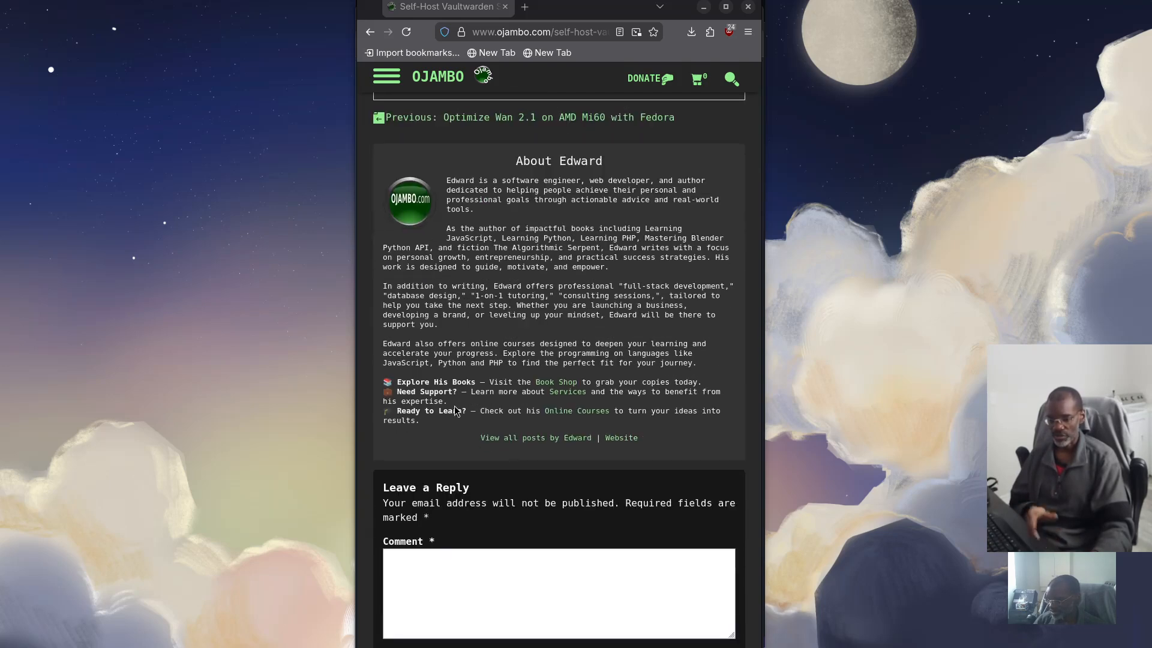
scroll(459, 402, "down", 2)
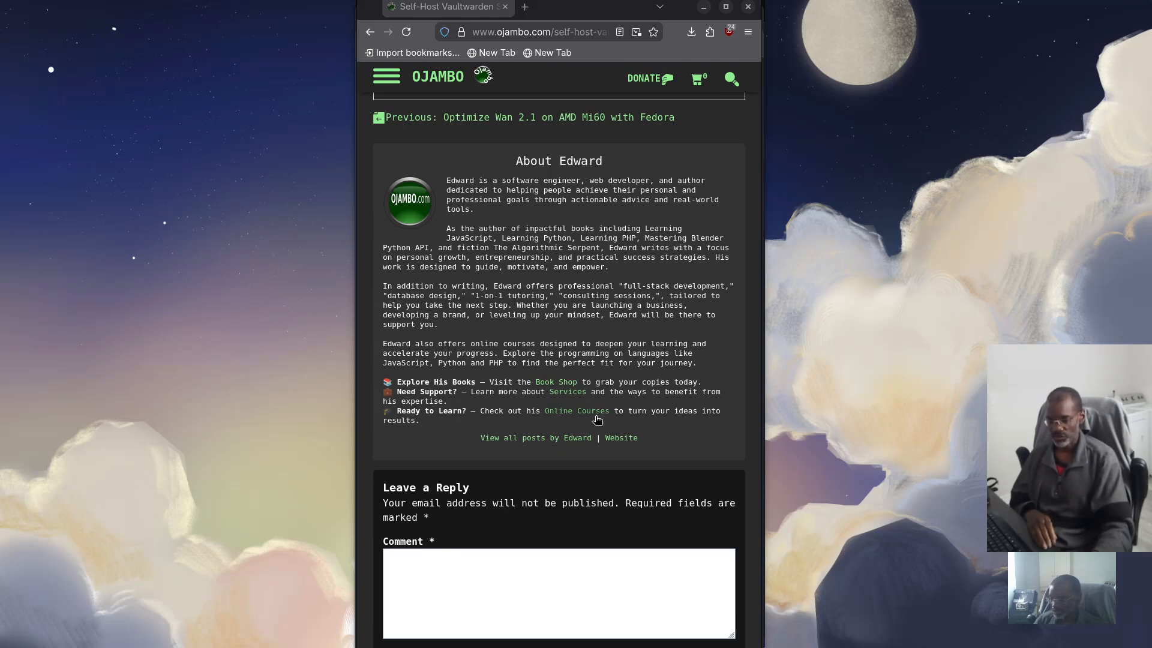
scroll(435, 403, "down", 3)
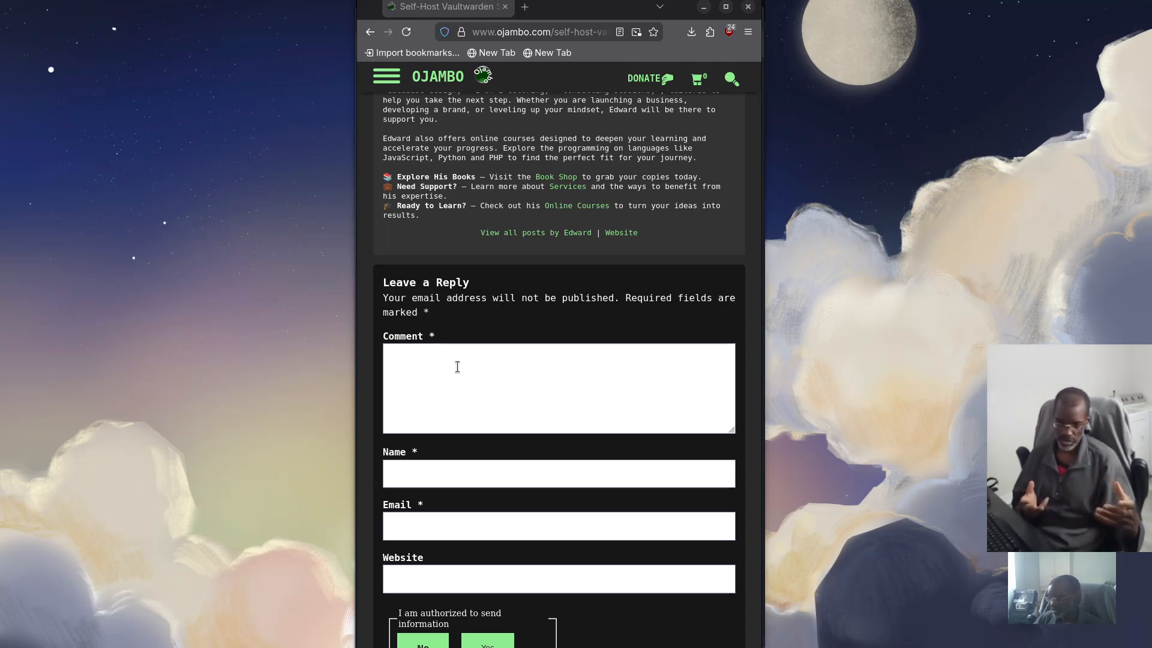
scroll(451, 369, "down", 7)
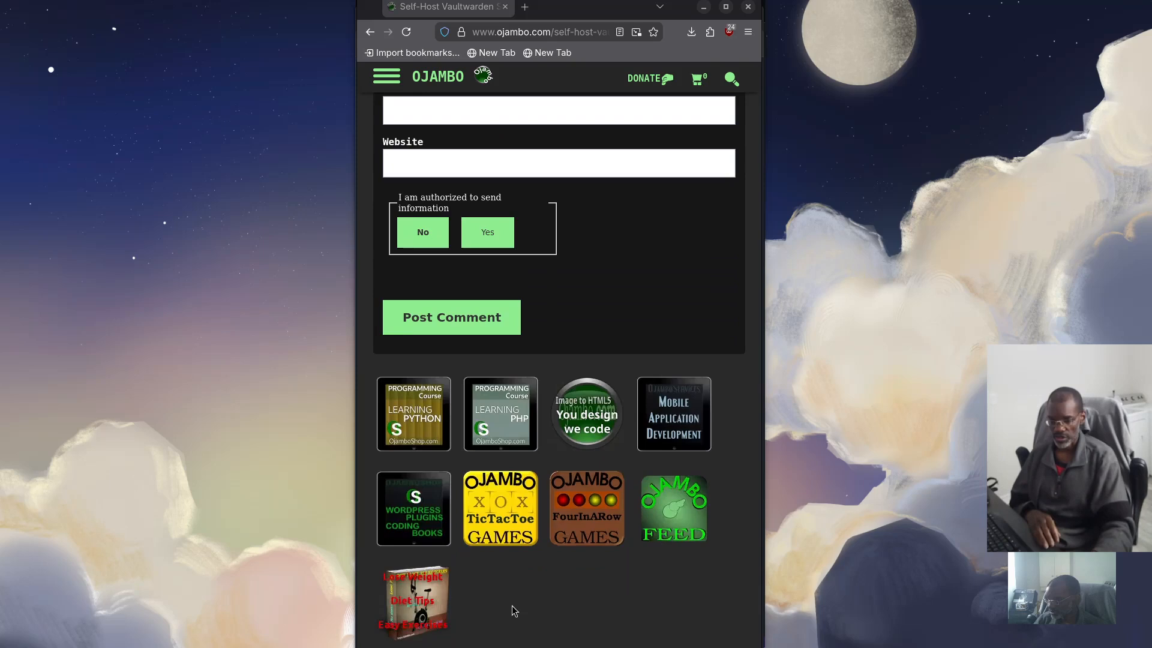
scroll(513, 604, "up", 1)
scroll(517, 605, "down", 1)
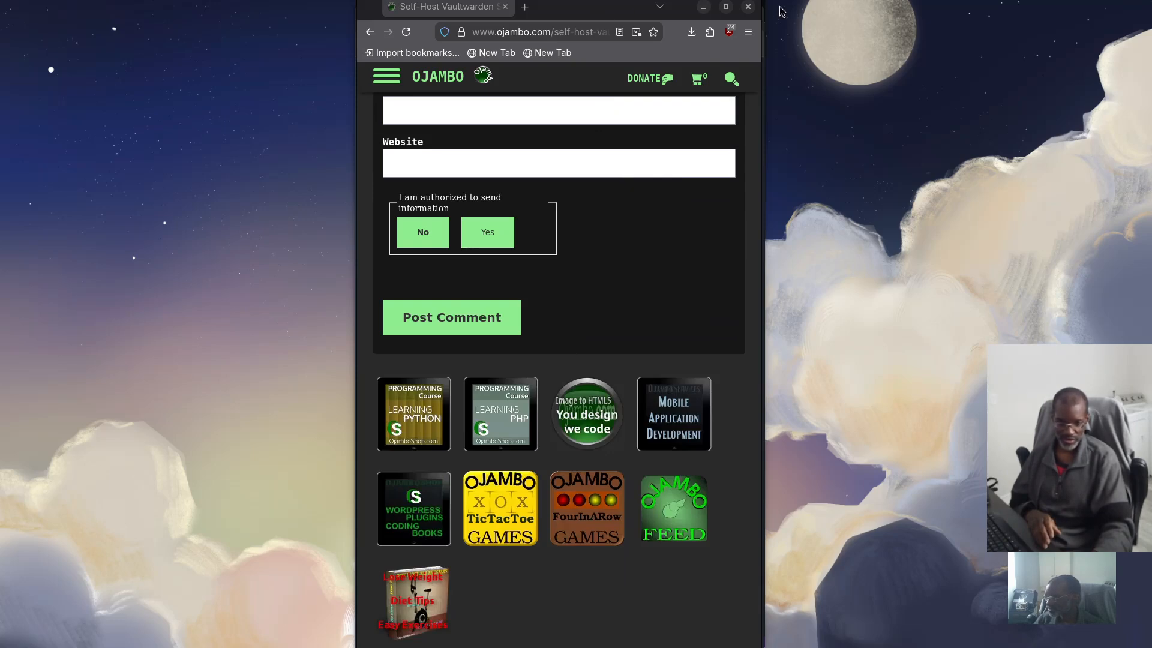
Resize and reposition the Firefox window until the Ojambo article shows its About, License, Privacy Policy and Contact footer
left_click_drag(758, 4, 759, 19)
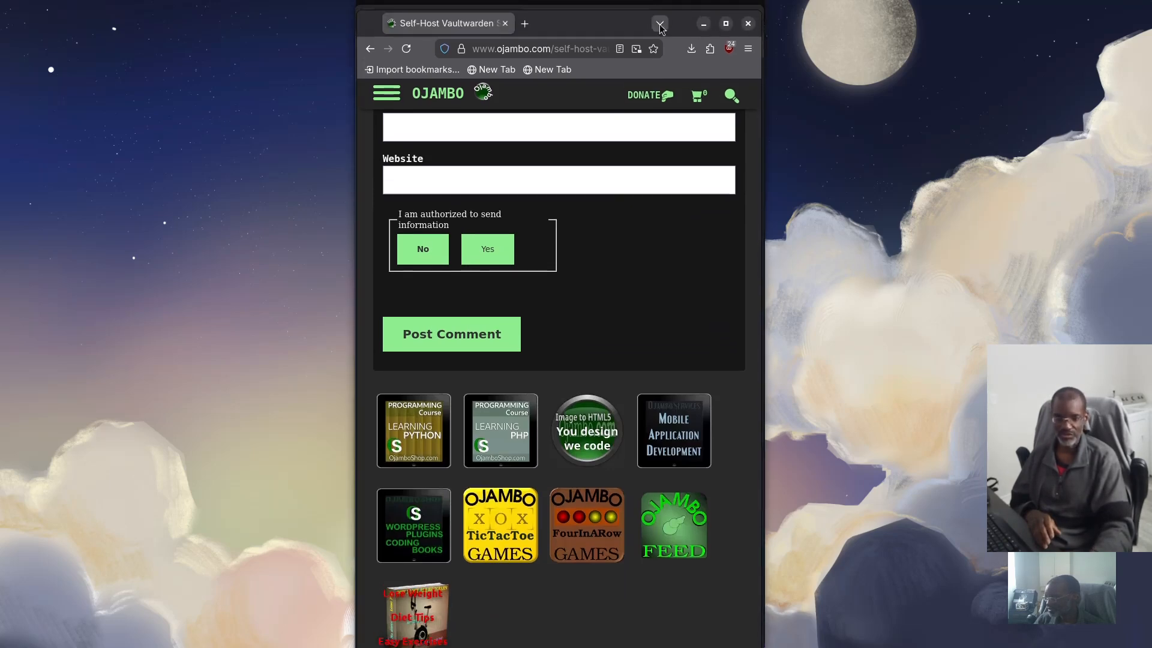
left_click_drag(614, 24, 614, 4)
left_click_drag(762, 3, 753, 37)
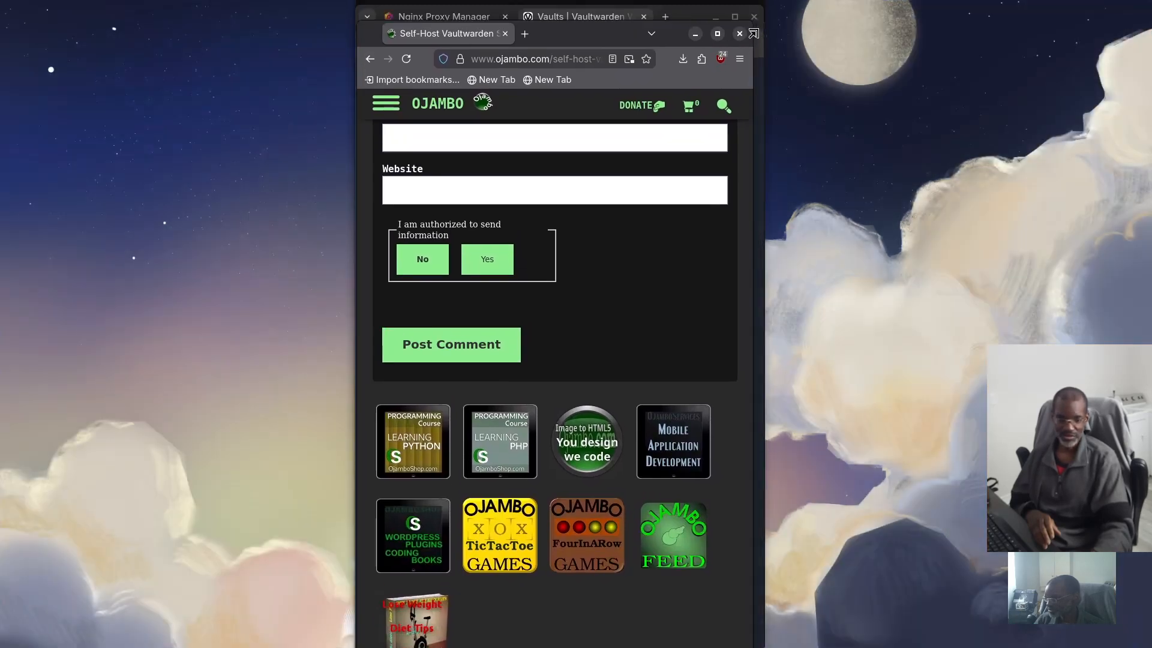
left_click_drag(606, 42, 610, 15)
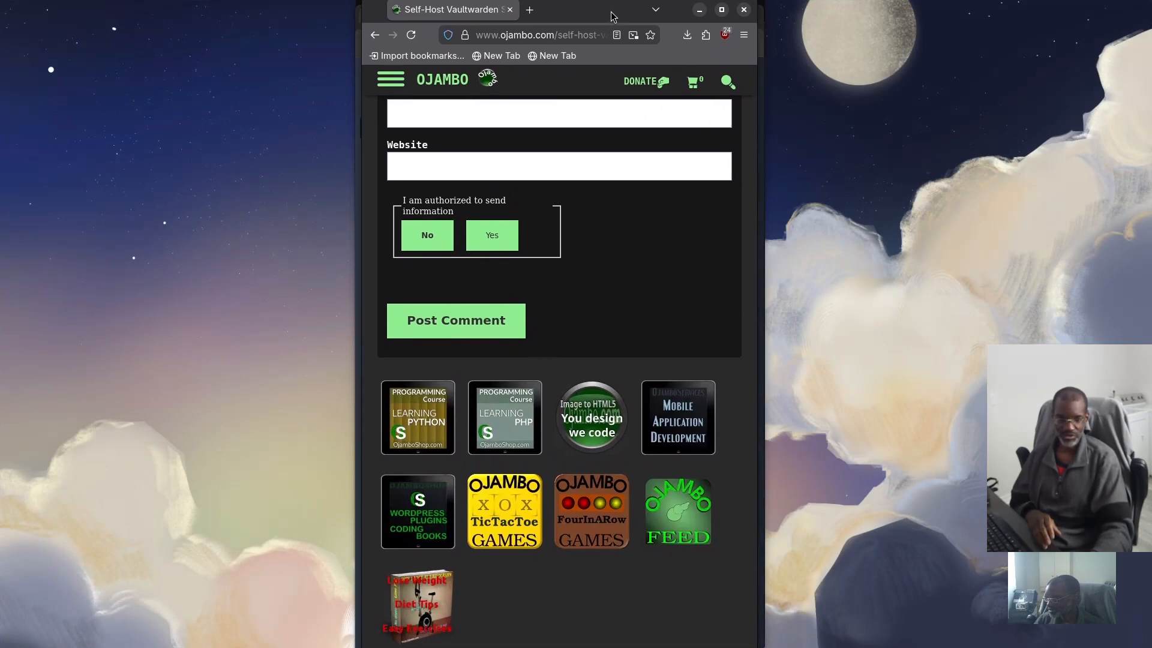
scroll(619, 306, "down", 2)
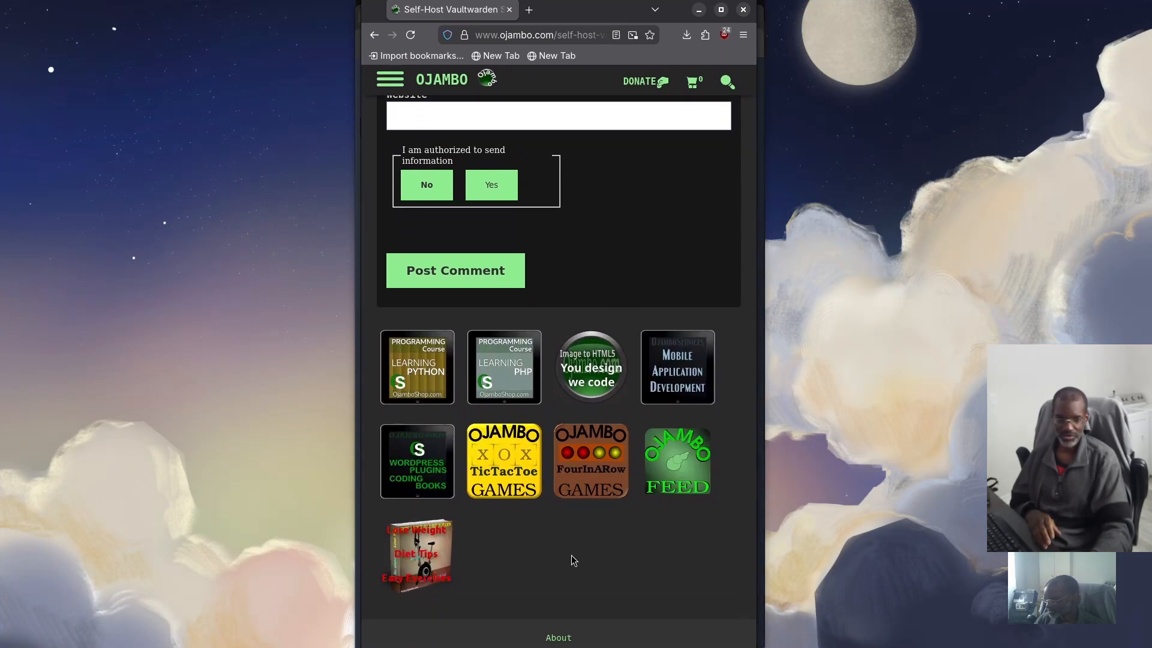
left_click_drag(756, 3, 739, 101)
left_click_drag(599, 110, 623, 62)
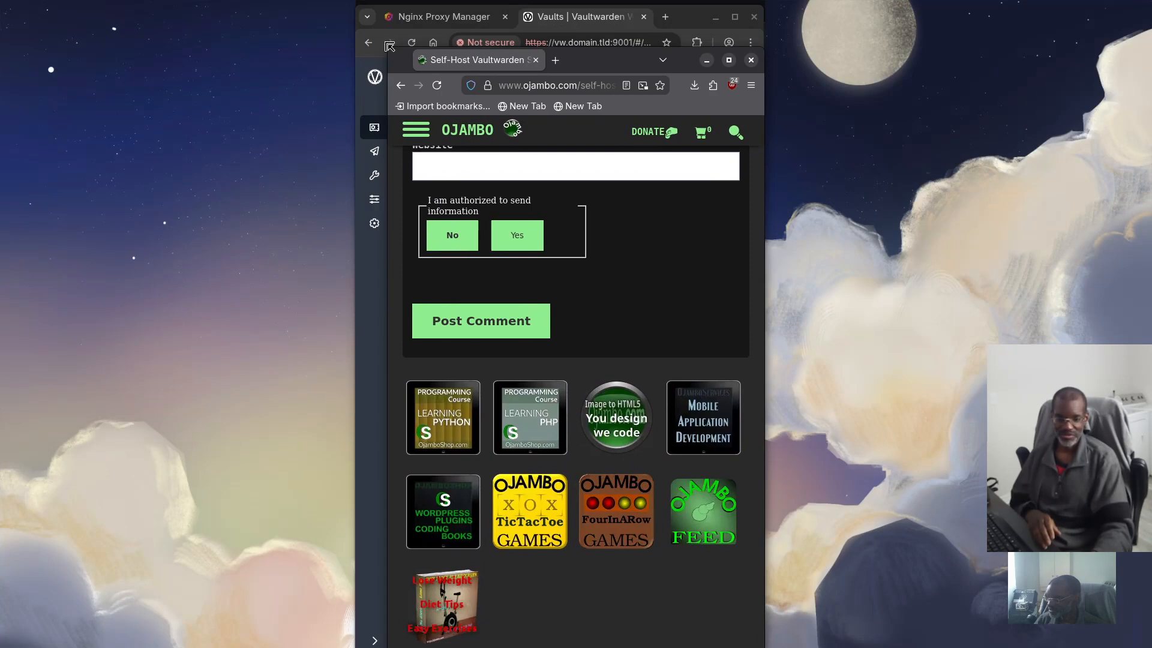
left_click_drag(387, 45, 405, 165)
left_click_drag(627, 183, 575, 13)
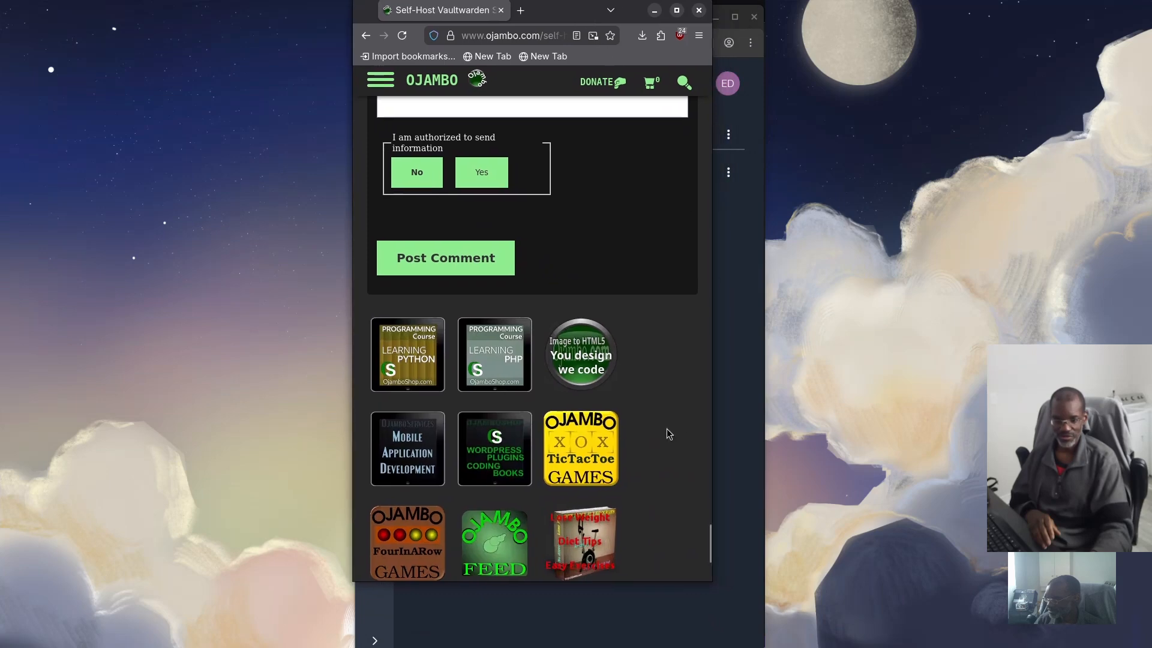
left_click_drag(709, 581, 739, 645)
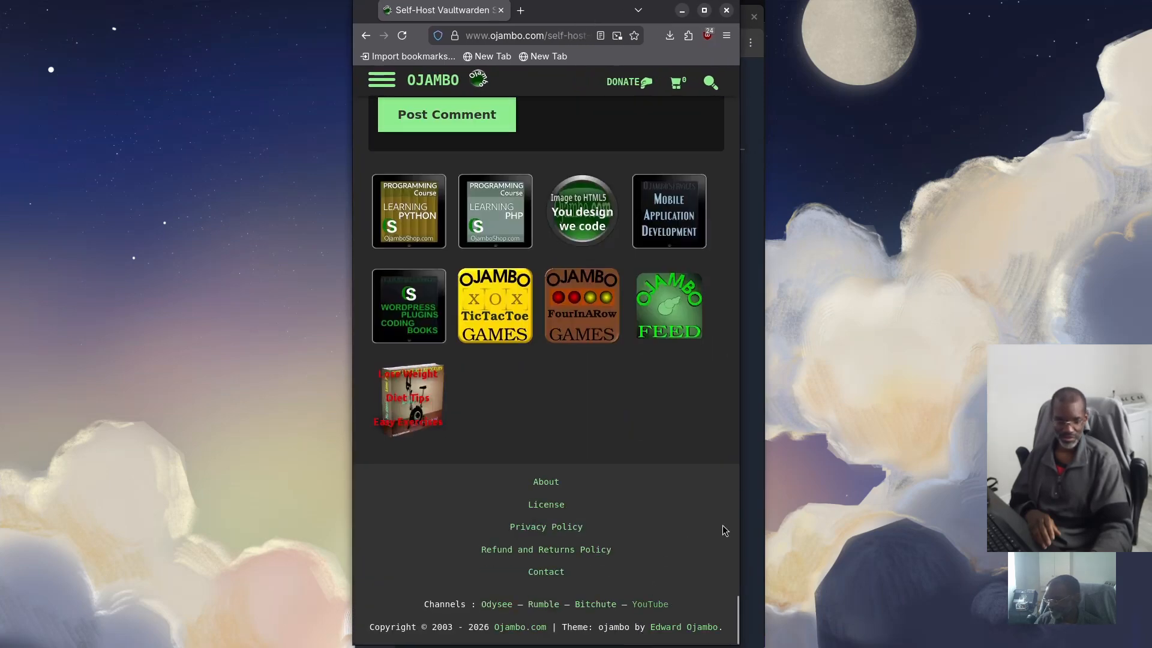
mouse_move(739, 517)
left_mouse_down()
mouse_move(762, 513)
mouse_move(751, 517)
left_mouse_up()
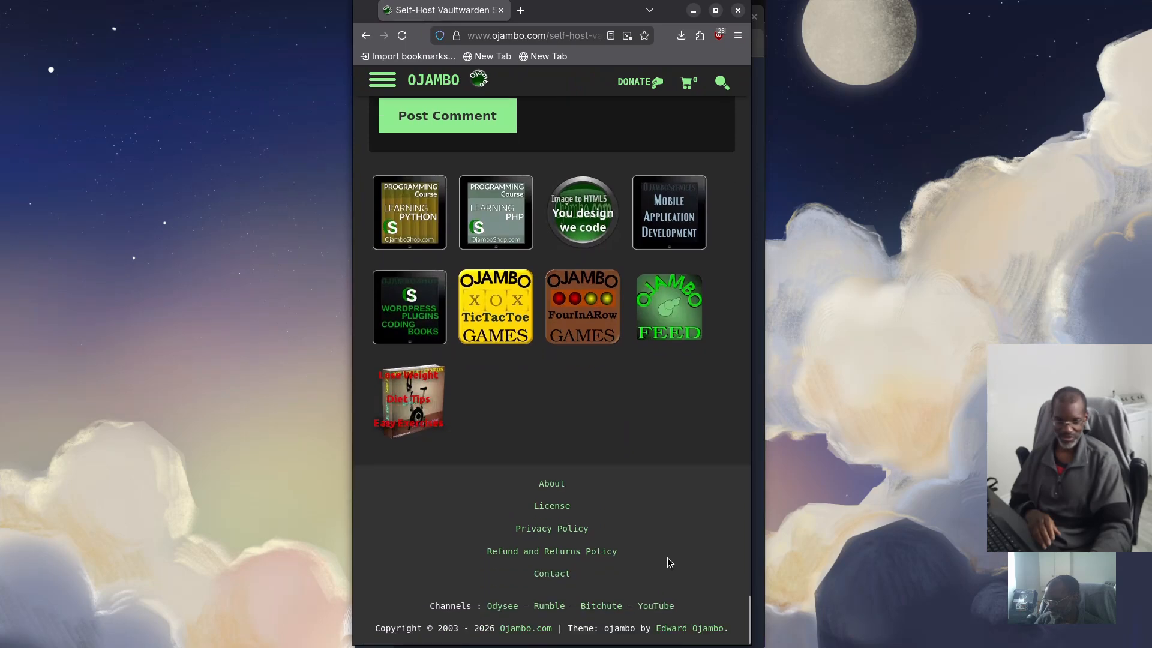